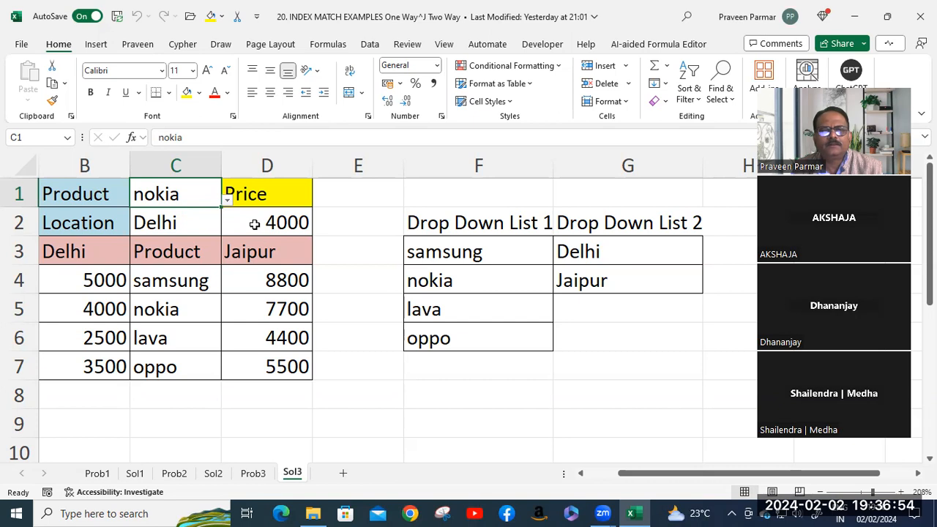
- Open the workbook "21. INDEX MATCH with Multiple Tables" from the "3. Excel Lookup Functions" folder and switch to its window
scroll(254, 224, down, 1)
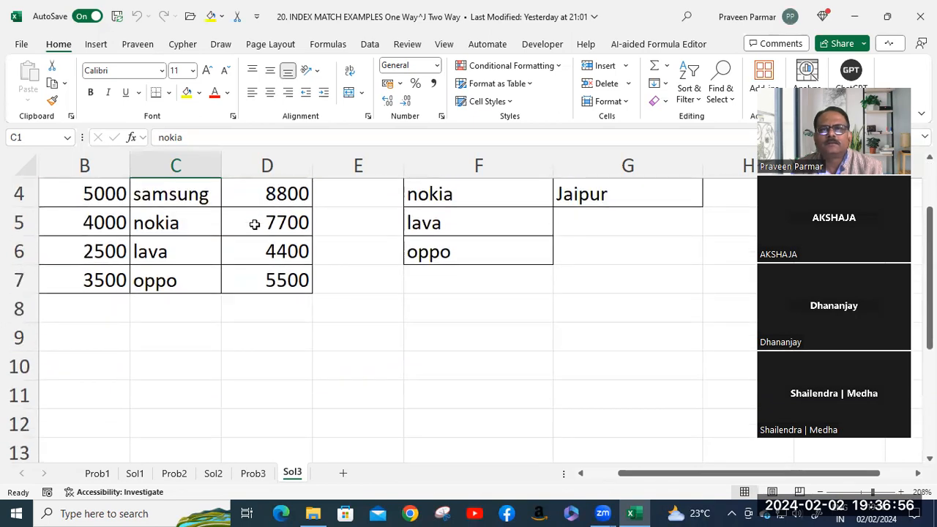
scroll(254, 224, up, 1)
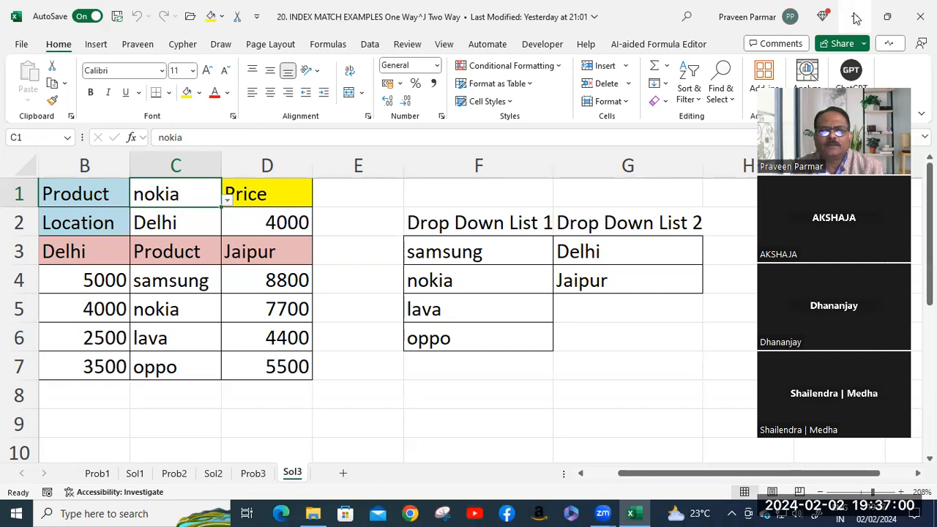
click(856, 18)
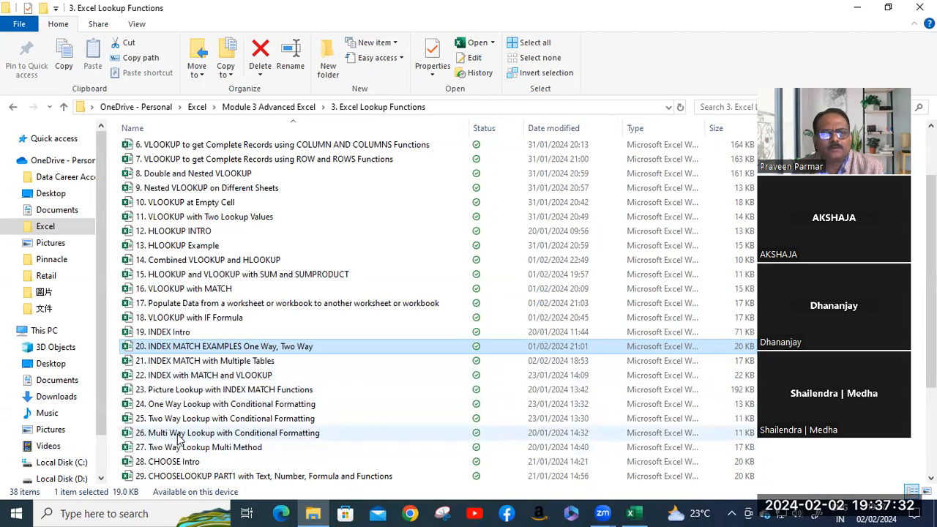
scroll(179, 432, down, 2)
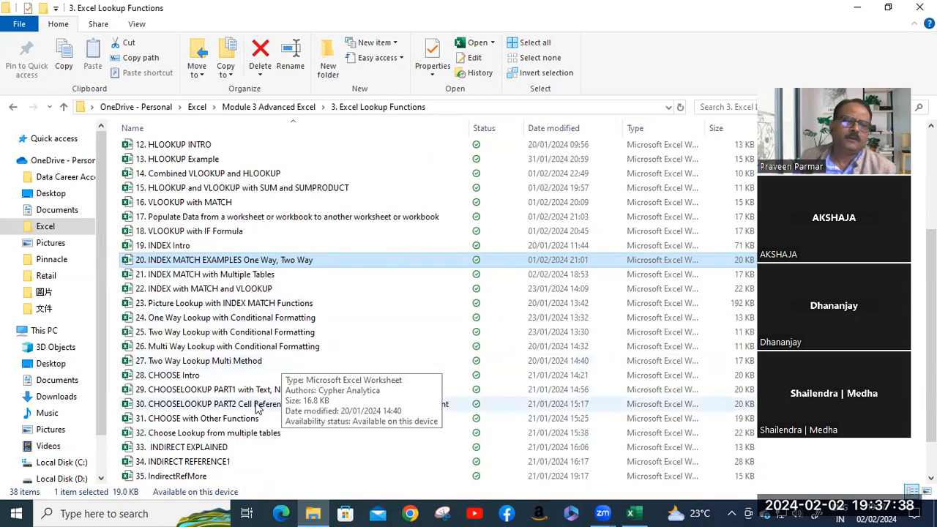
scroll(257, 406, down, 1)
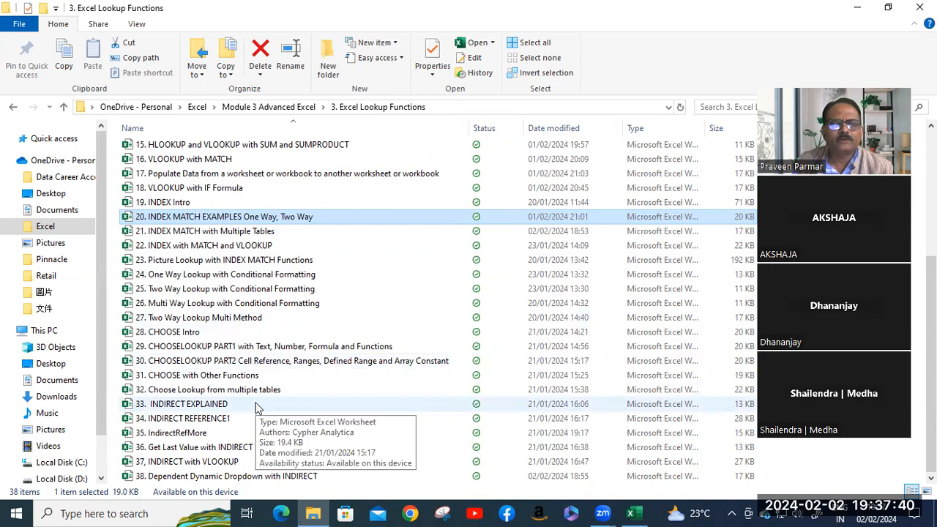
scroll(256, 408, up, 1)
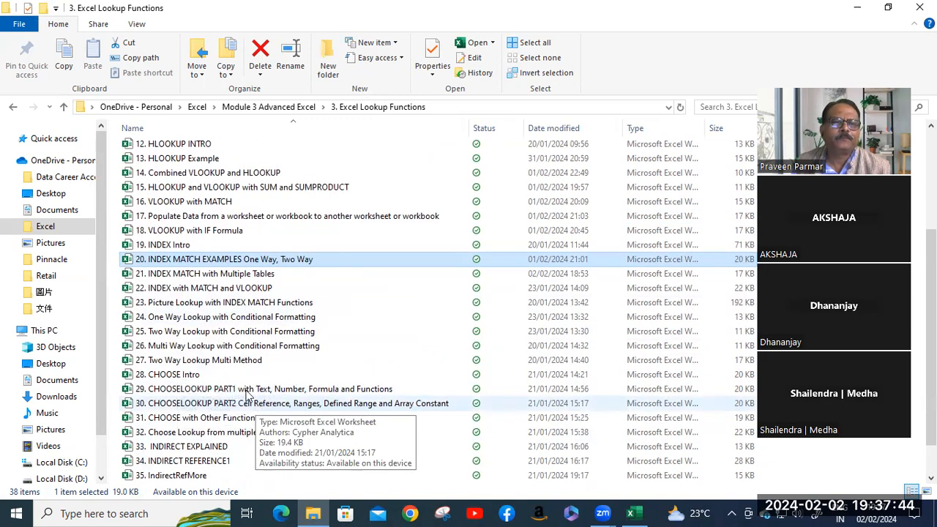
click(213, 275)
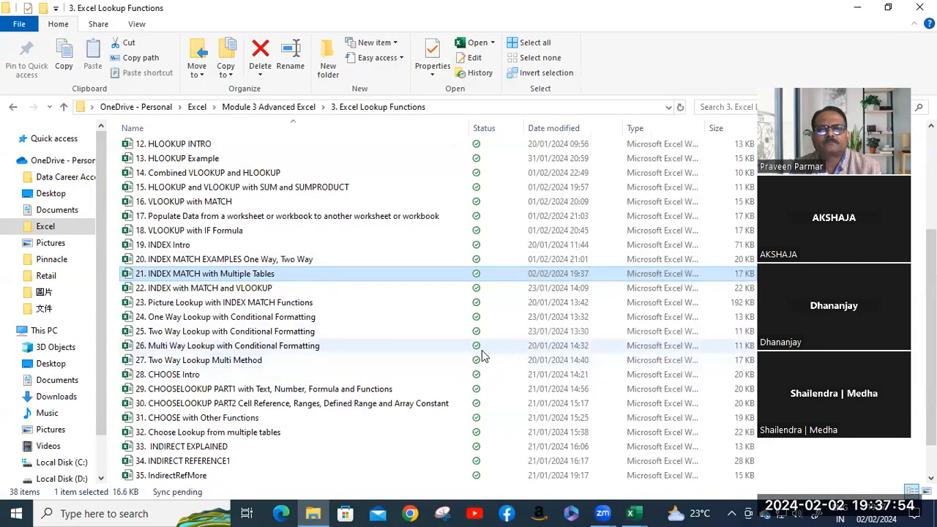
click(640, 511)
click(702, 452)
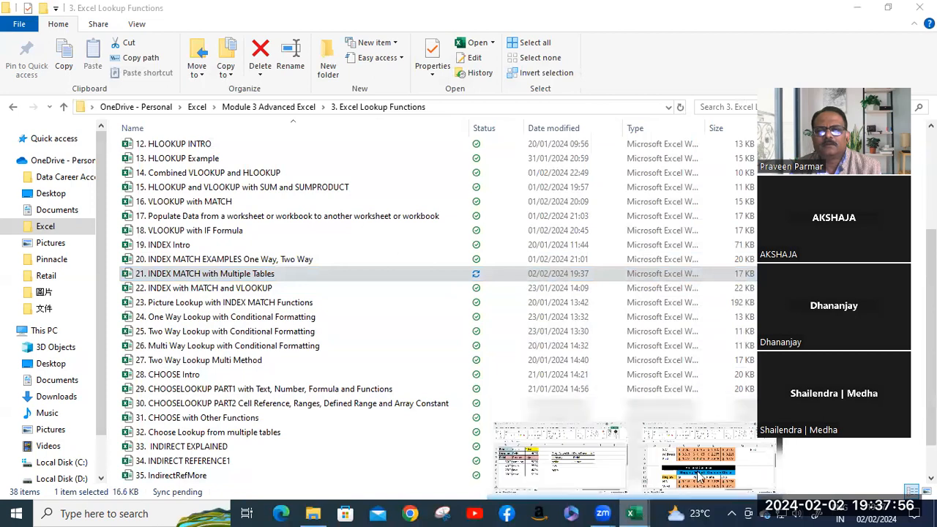
- Number the Regular Customer table on the Sol1 sheet by entering 1 in cell A1
scroll(546, 334, down, 5)
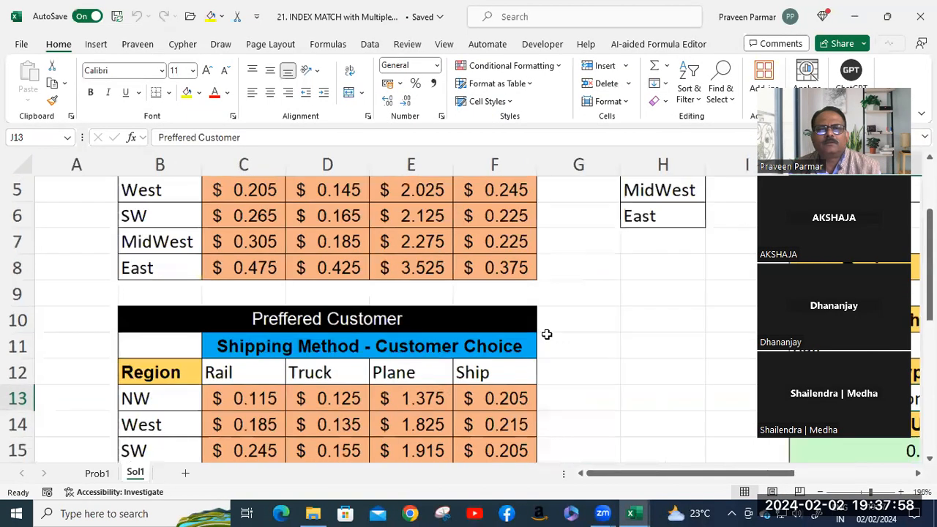
scroll(498, 381, up, 1)
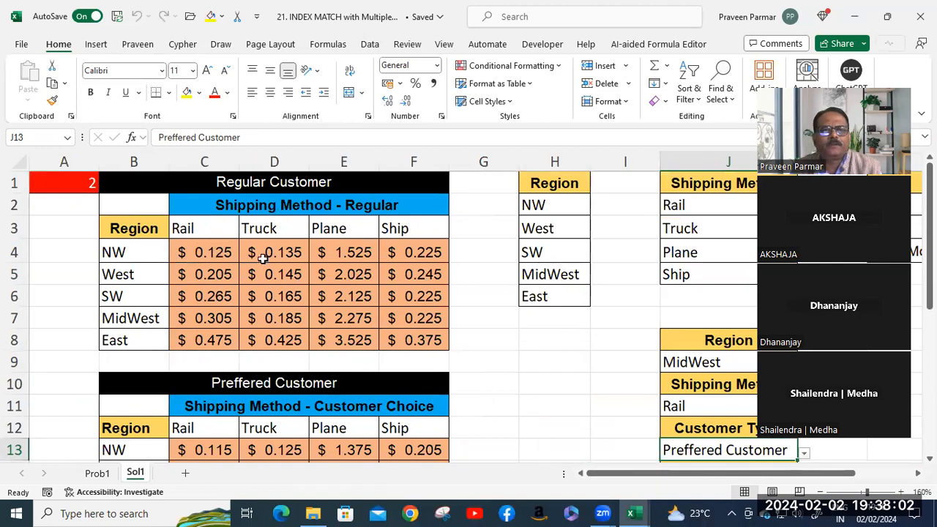
click(77, 184)
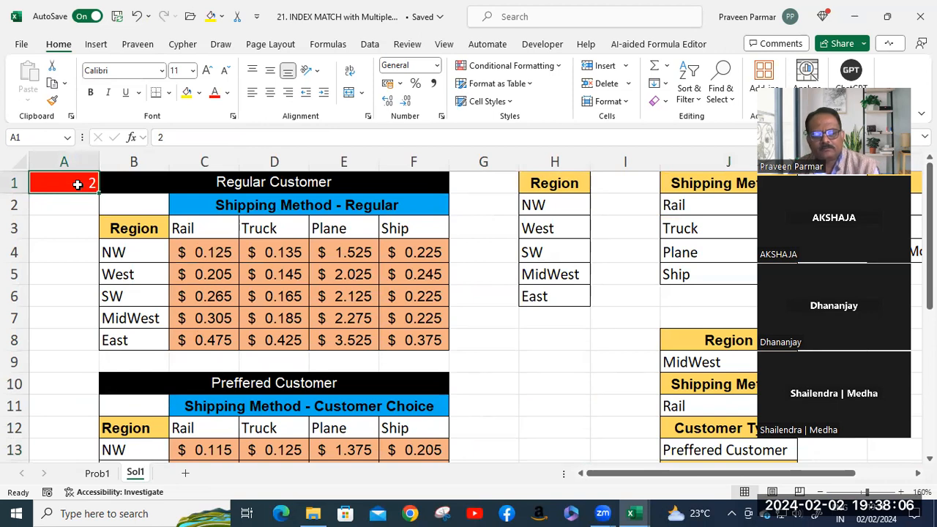
text(1)
key(Return)
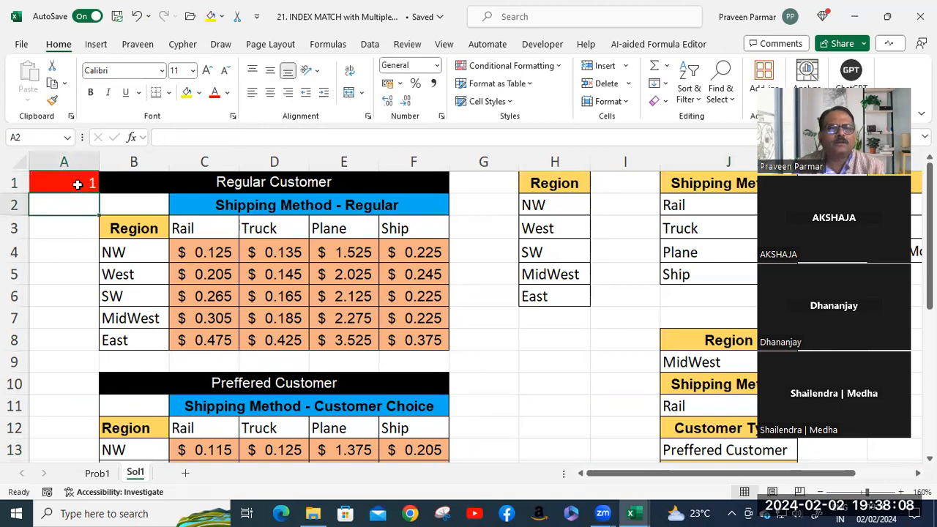
- Enter 2 in cell A19 beside the Most Preffered Customer table
scroll(87, 234, down, 3)
scroll(89, 259, down, 1)
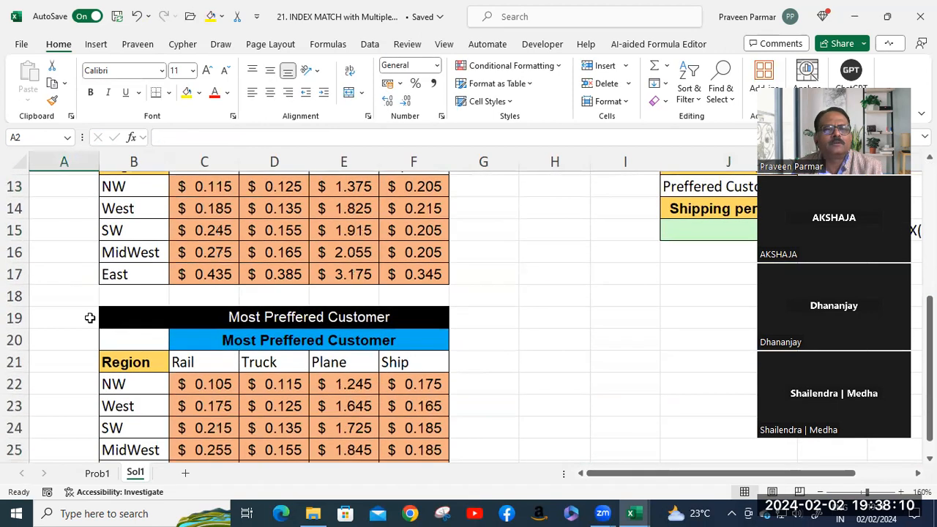
click(76, 318)
text(2)
key(Return)
- Enter 2 in A10 beside the Preffered Customer table and 3 in A19 beside the Most Preffered Customer table
scroll(122, 300, down, 3)
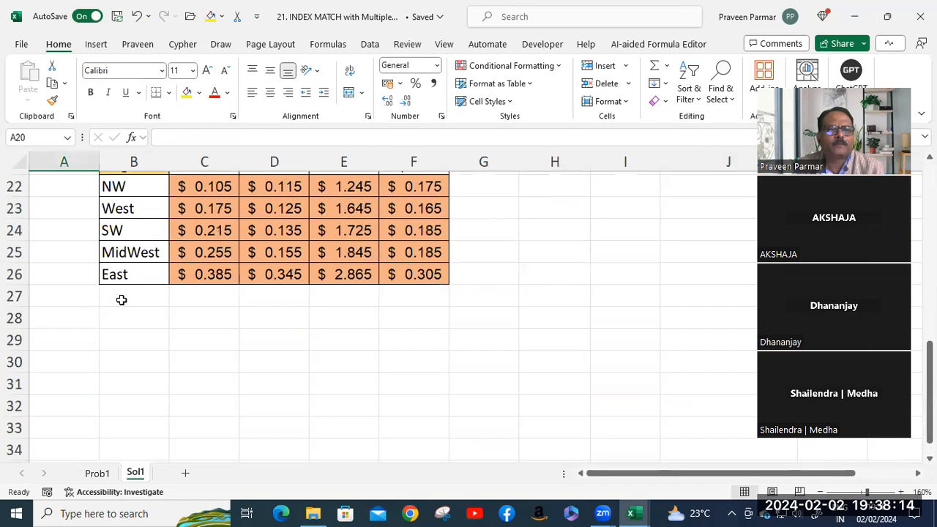
scroll(122, 300, up, 6)
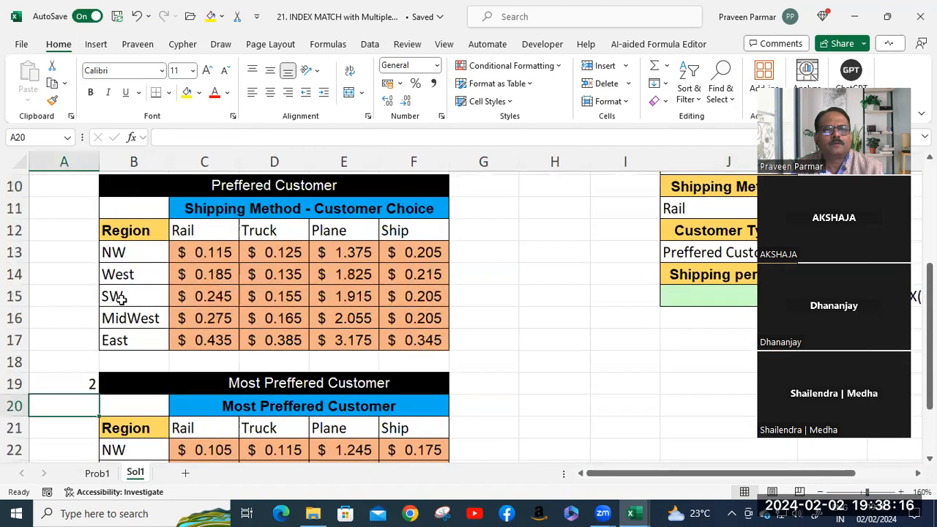
click(76, 320)
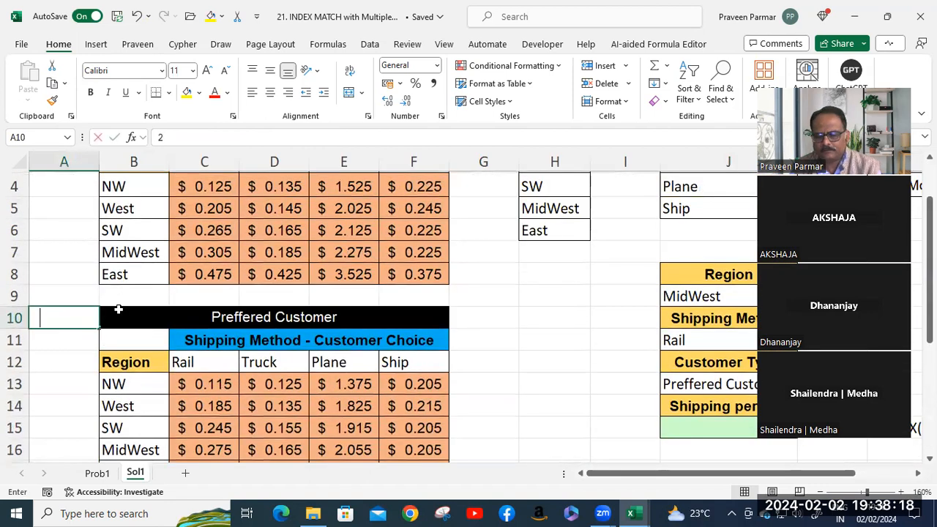
text(2)
key(Return)
scroll(118, 310, down, 2)
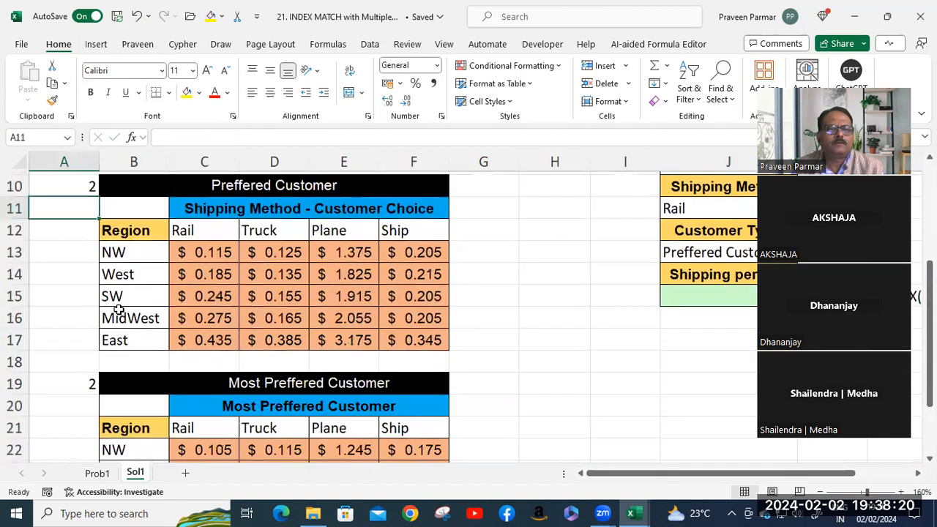
click(89, 379)
text(3)
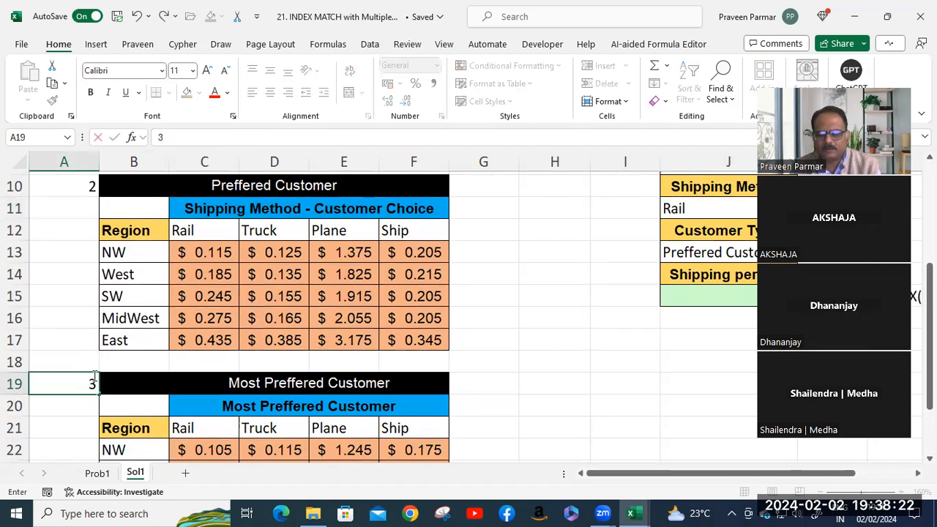
key(Return)
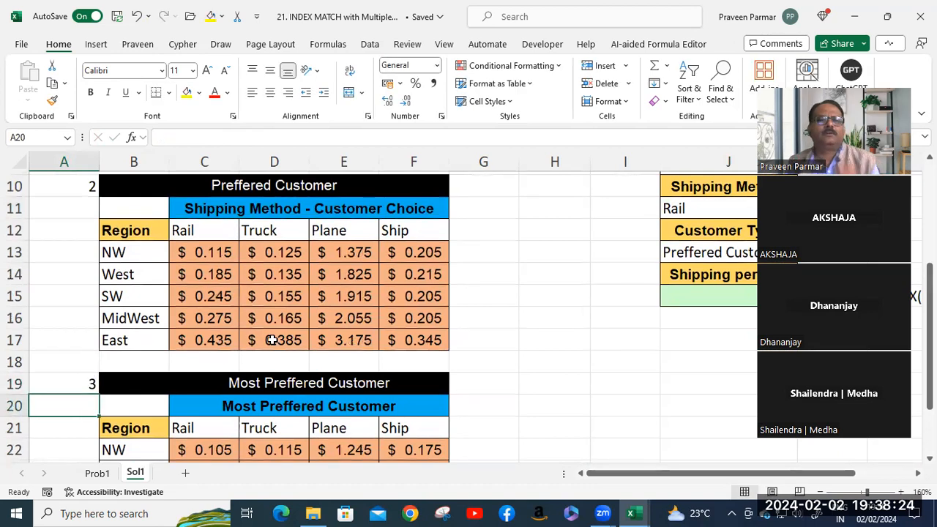
- Examine the three numbered shipping rate tables and the Region, Shipping Method and Customer Type lookup block on Sol1
scroll(271, 340, up, 3)
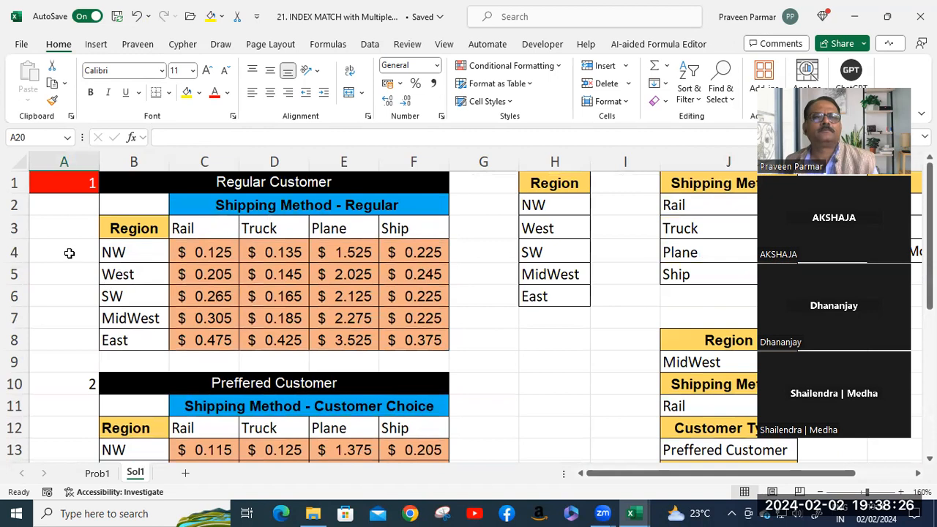
click(76, 187)
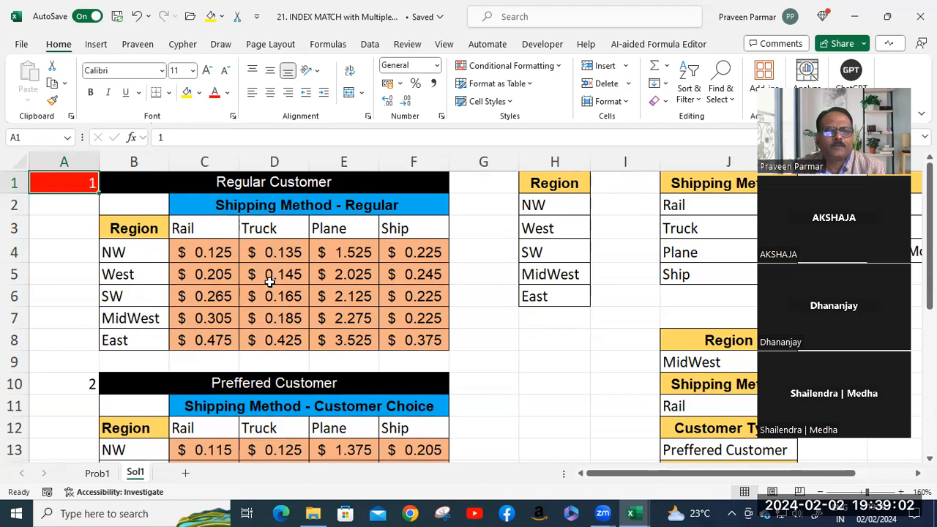
scroll(270, 282, down, 2)
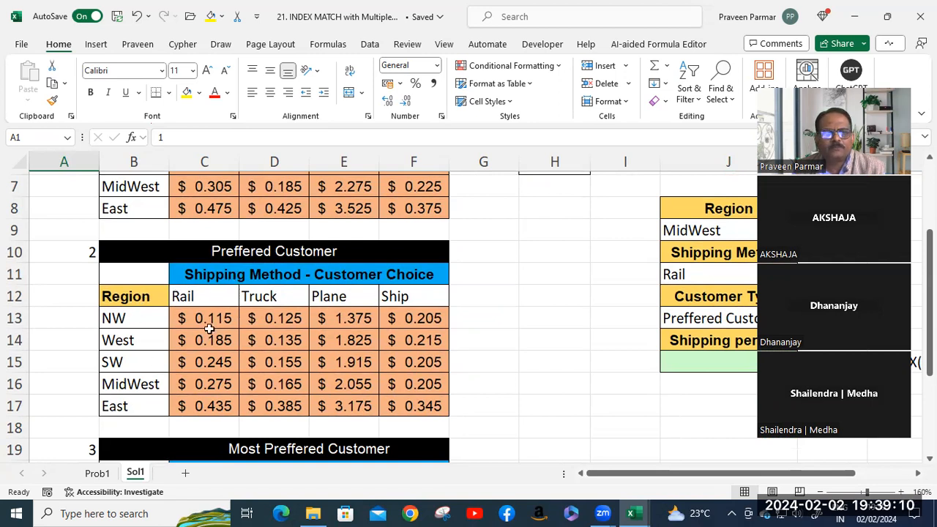
scroll(226, 325, down, 1)
scroll(226, 325, down, 2)
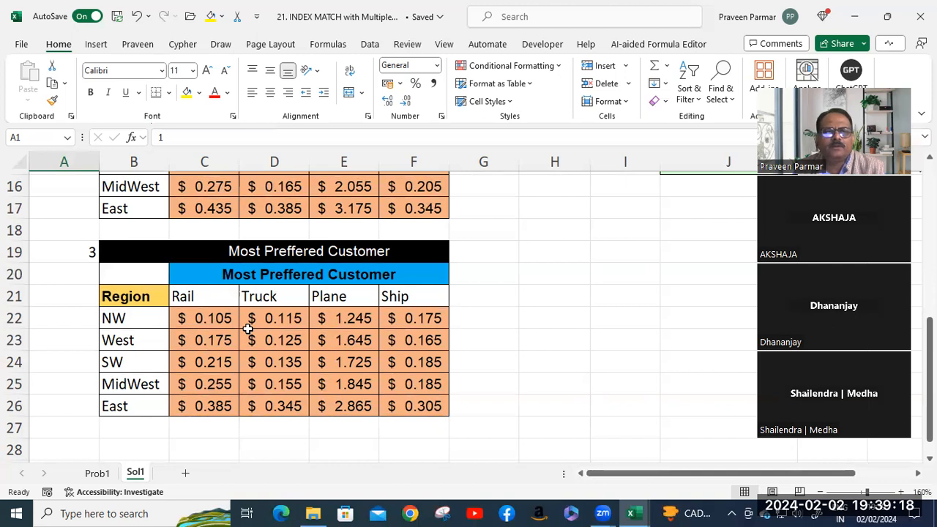
scroll(248, 330, up, 3)
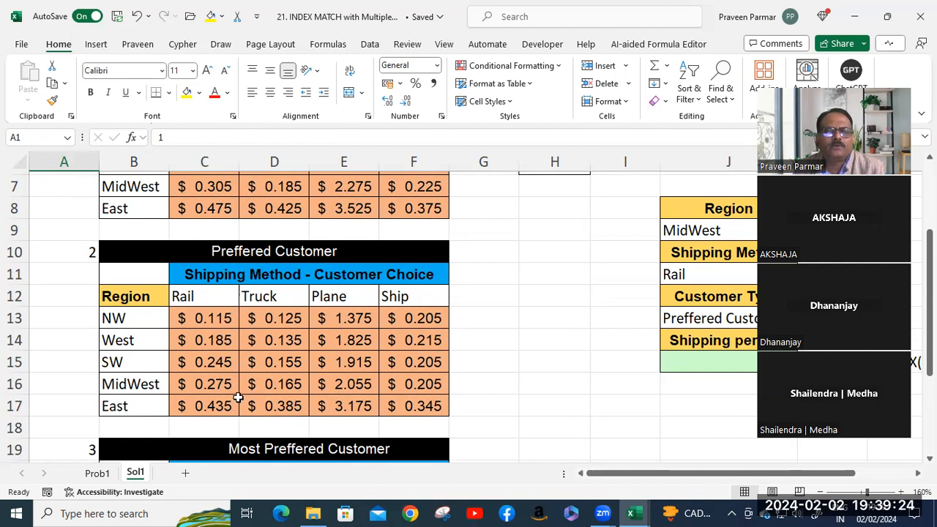
scroll(238, 395, down, 3)
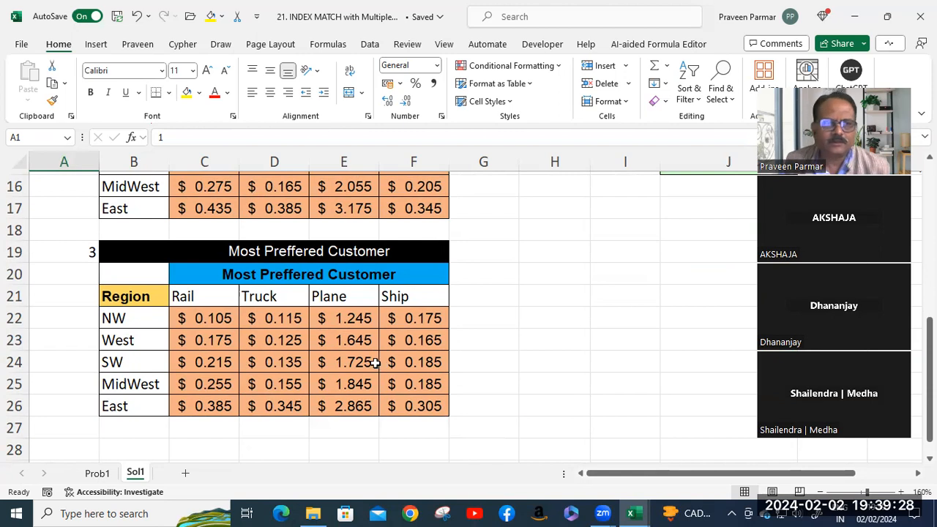
scroll(374, 363, up, 5)
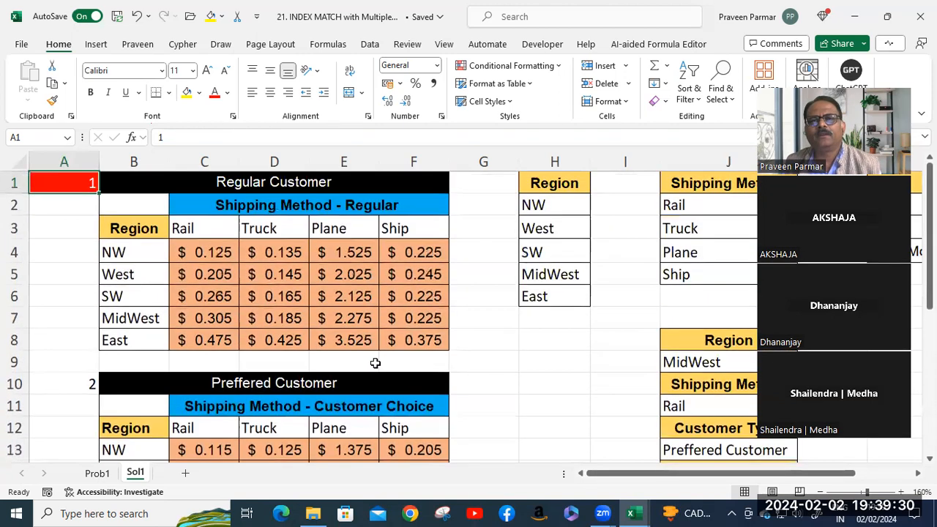
scroll(375, 363, down, 1)
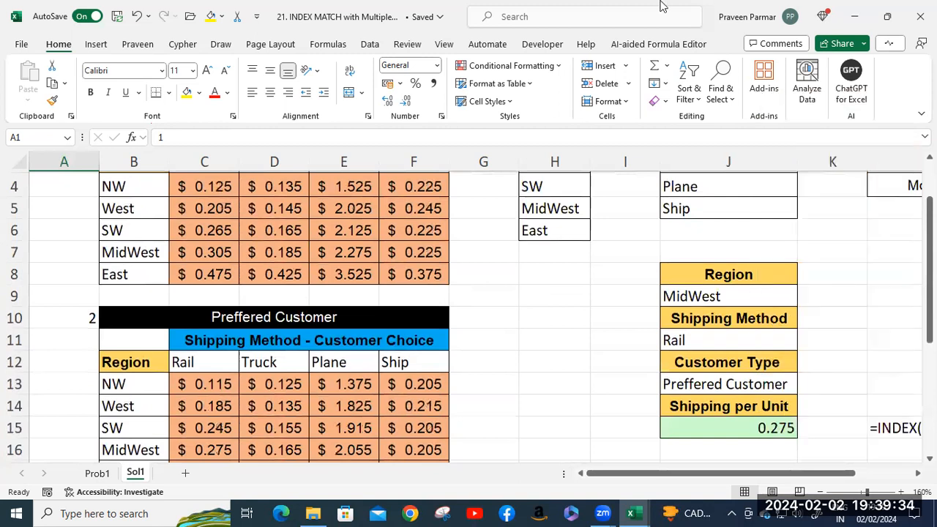
scroll(741, 340, down, 1)
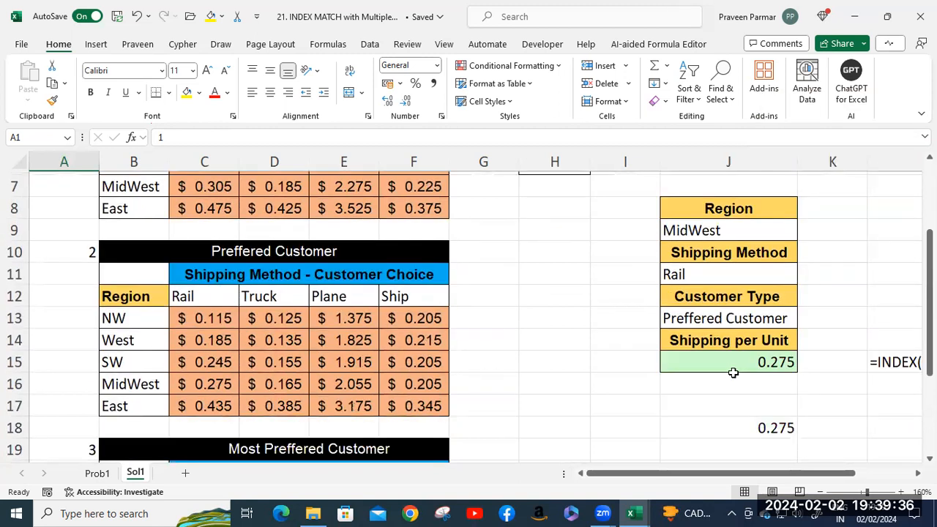
- Switch to the Prob1 sheet and review its three rate tables and the lookup block with the Shipping per Unit cell
click(96, 475)
scroll(478, 327, down, 5)
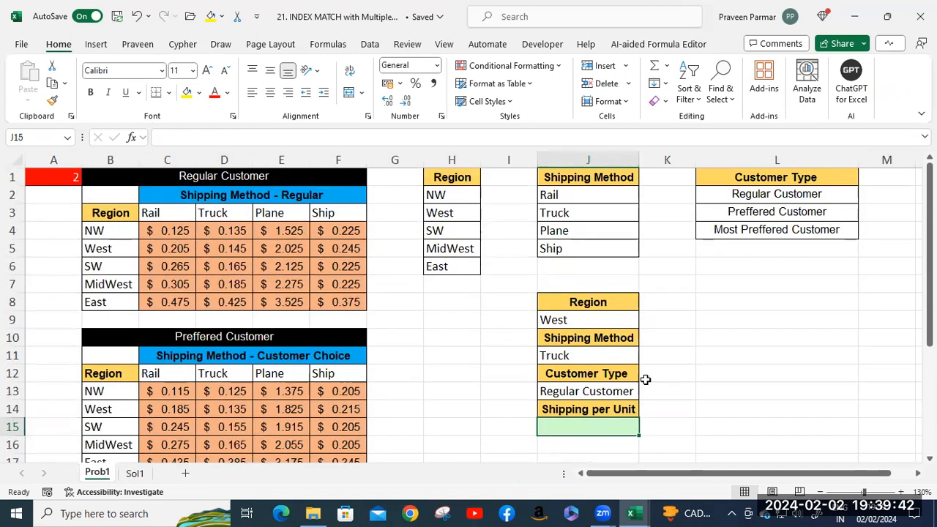
scroll(678, 360, down, 1)
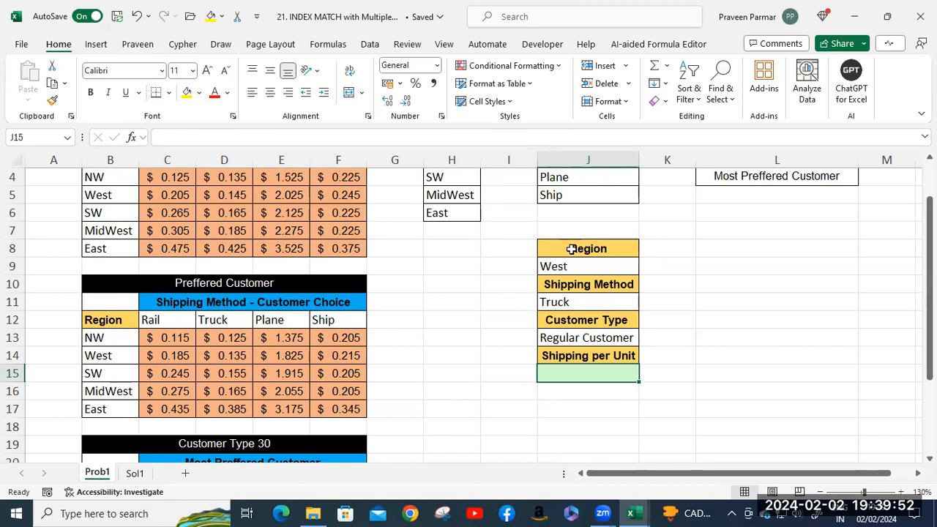
scroll(307, 283, up, 1)
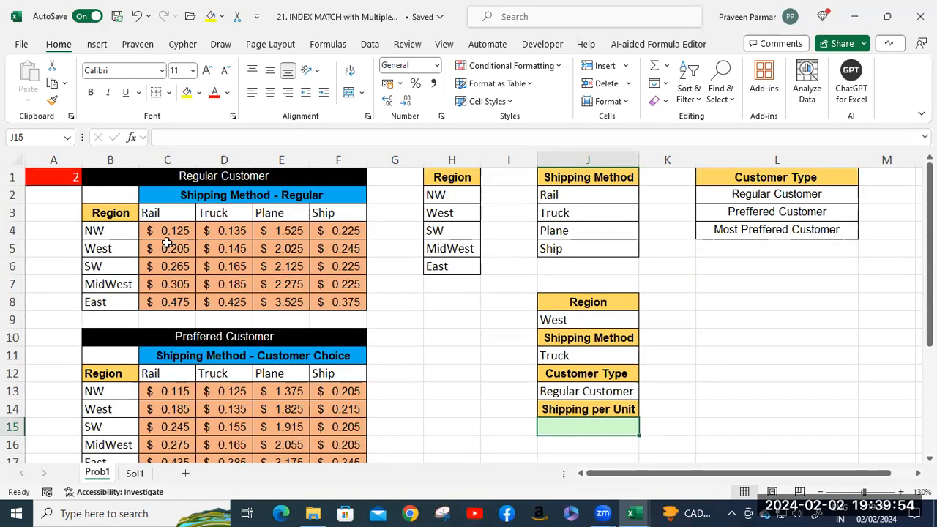
scroll(110, 385, down, 3)
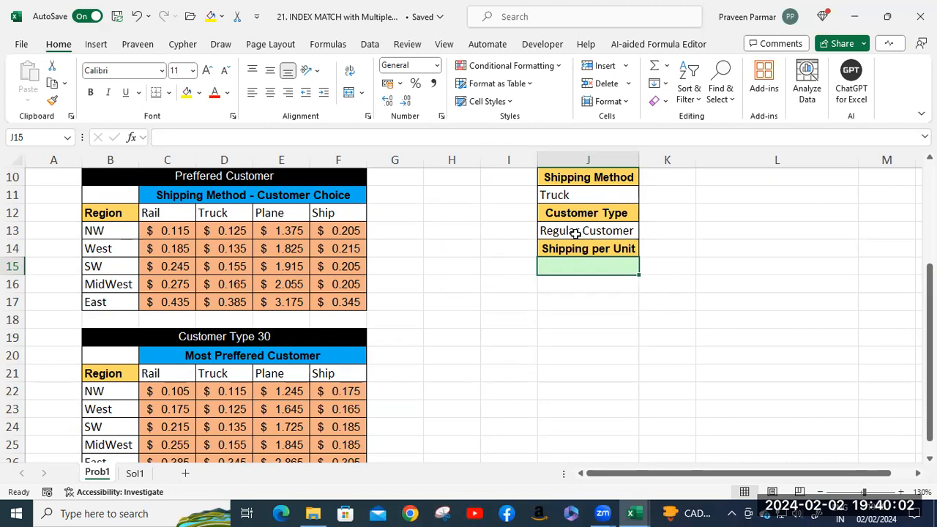
scroll(576, 233, up, 1)
scroll(359, 281, up, 2)
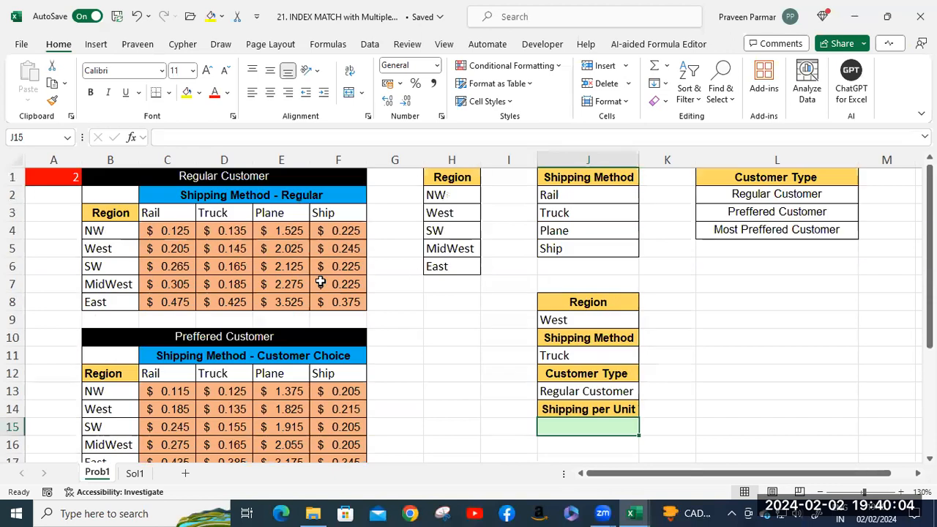
- Set the lookup block's Region to SW and choose Truck as its Shipping Method on Prob1
click(584, 356)
click(582, 316)
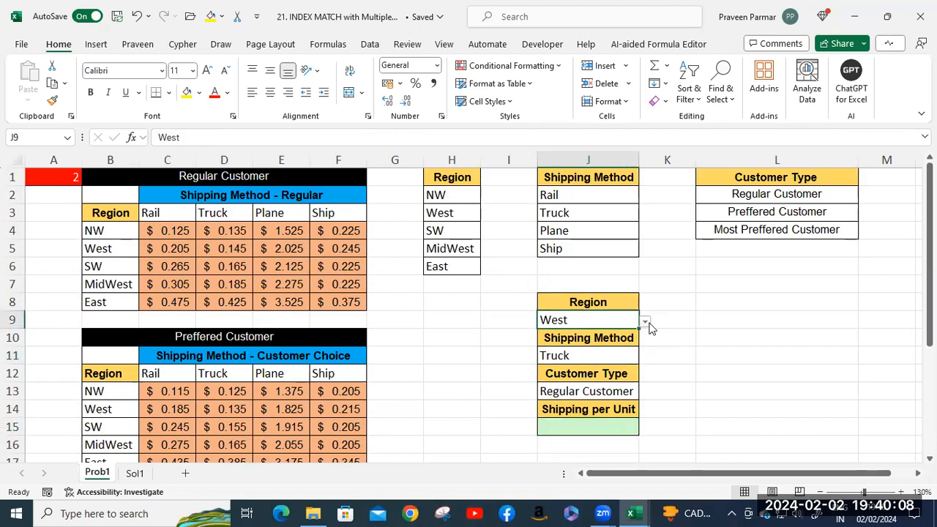
click(645, 322)
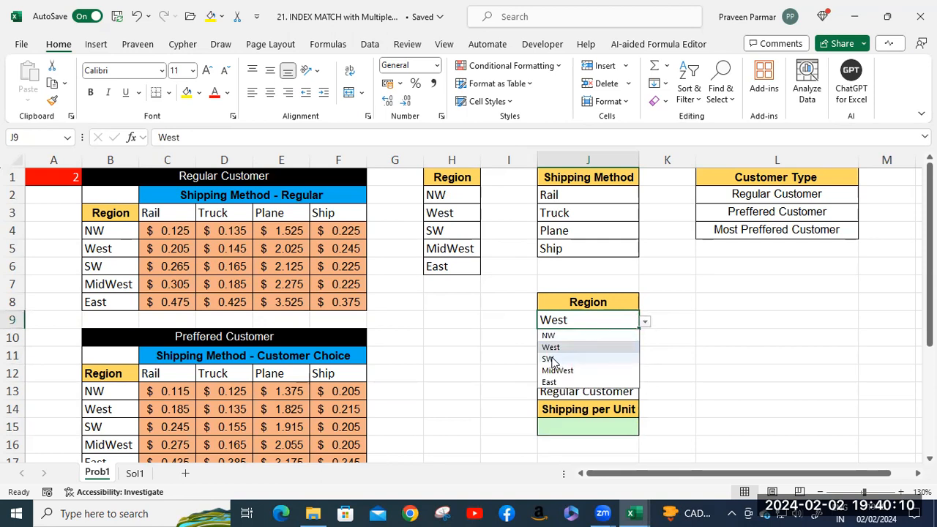
click(550, 359)
click(598, 356)
click(647, 359)
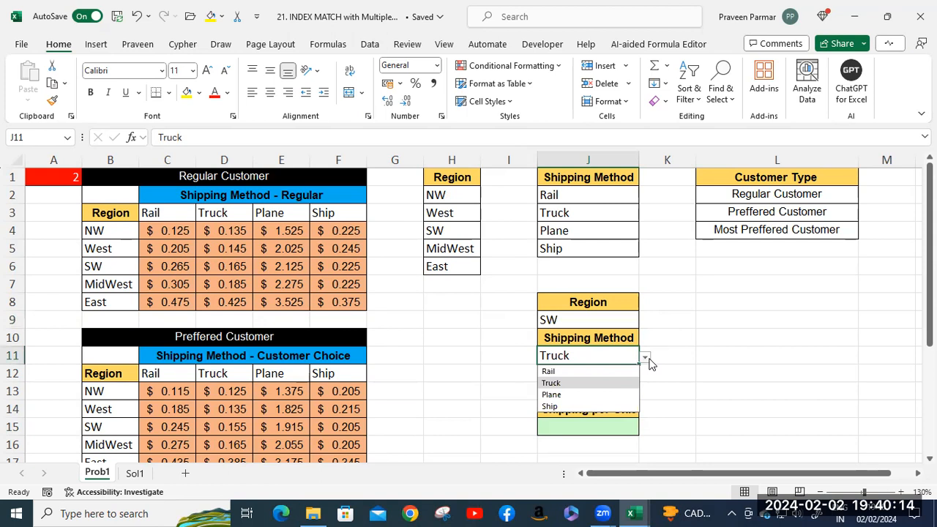
click(562, 382)
click(704, 368)
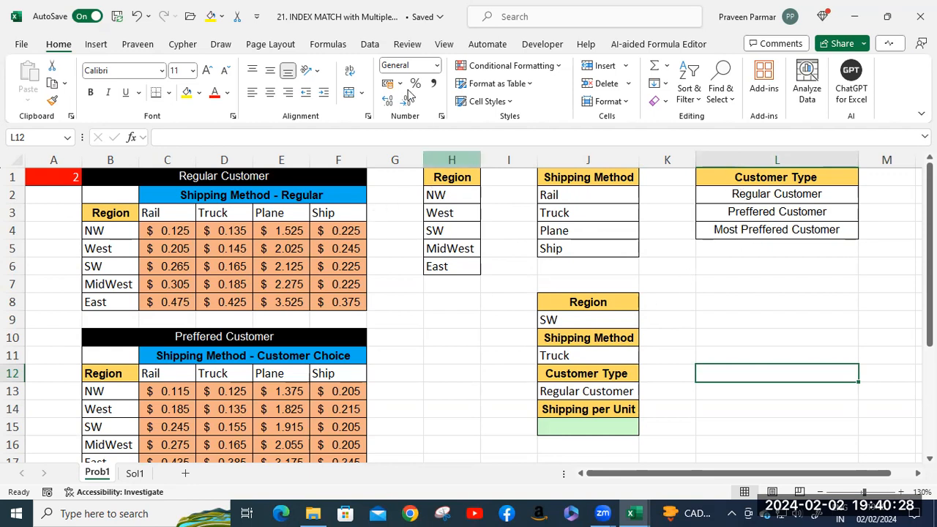
- Set the lookup block's Customer Type in J13 to Preffered Customer
key(alt+a)
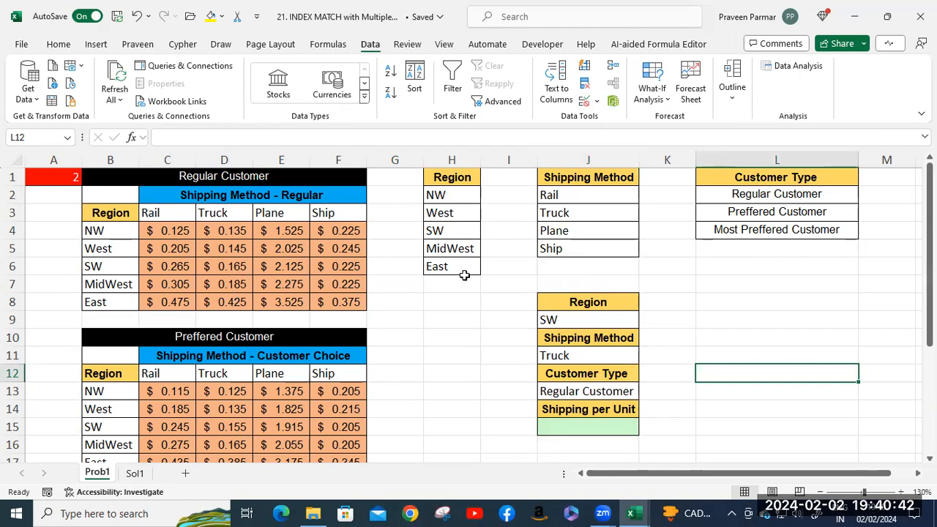
click(577, 394)
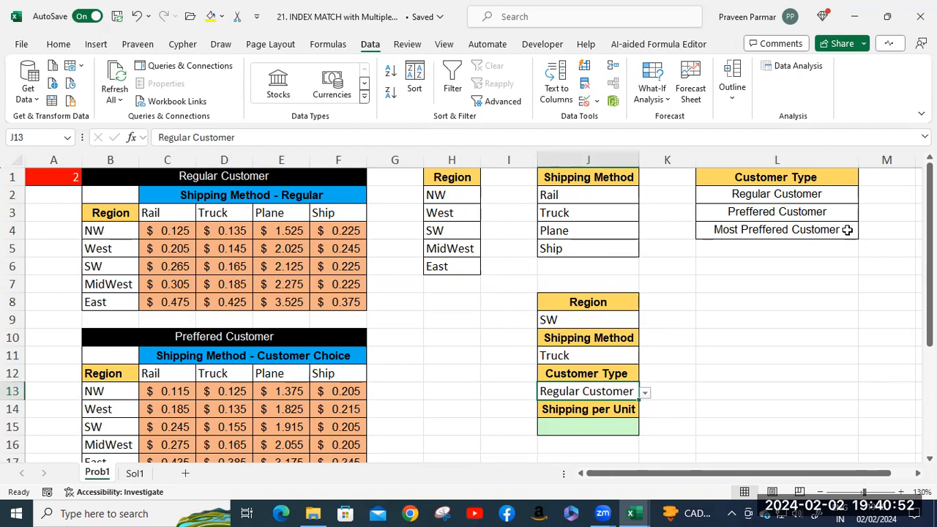
click(646, 394)
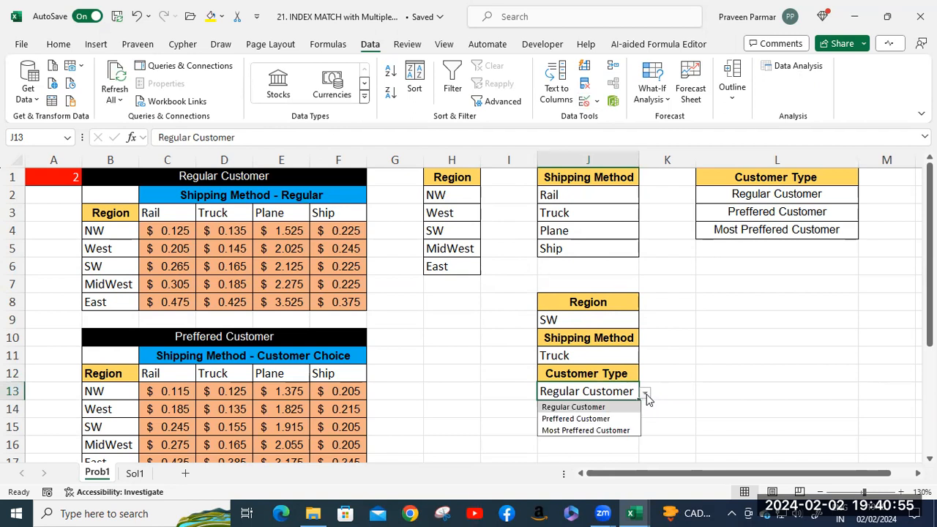
click(595, 419)
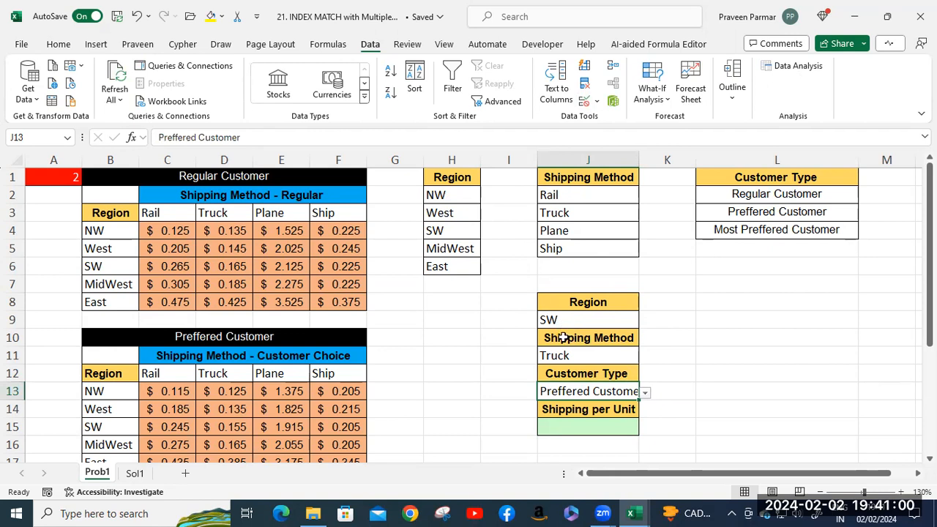
click(559, 425)
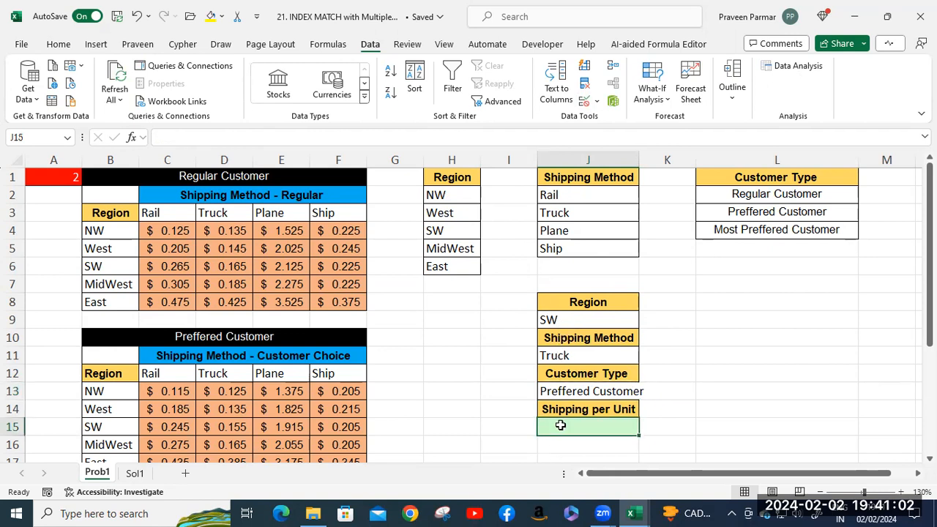
- Set the lookup block's Shipping Method to Rail and its Region to NW
click(579, 357)
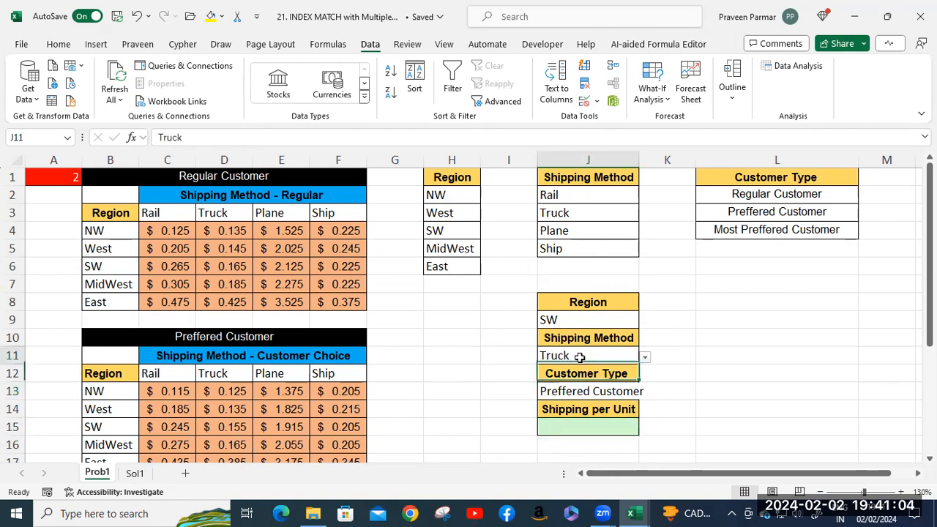
click(645, 357)
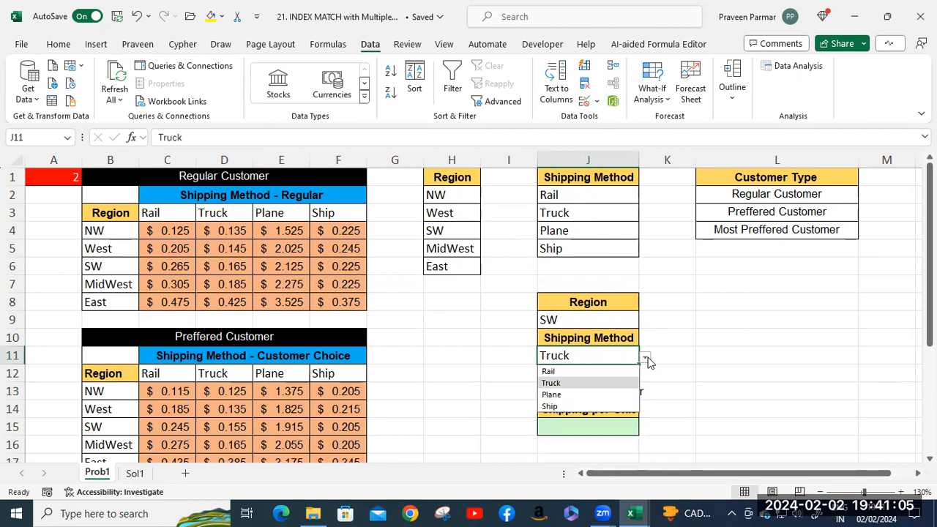
click(606, 370)
click(602, 322)
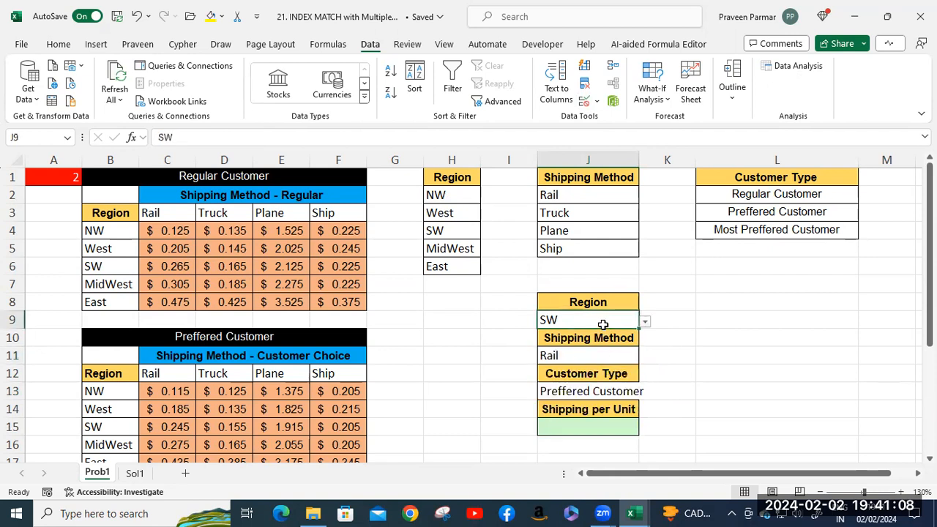
click(646, 322)
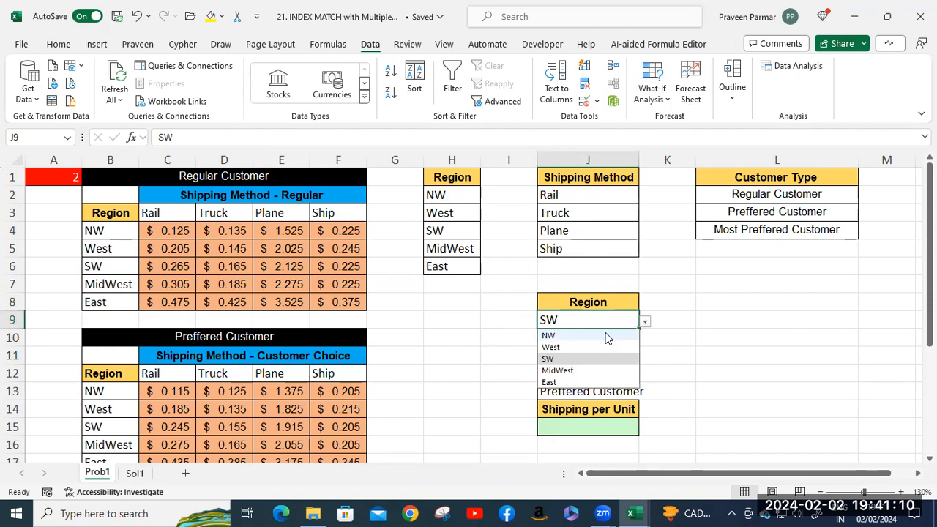
click(607, 335)
- Set the lookup block's Customer Type in J13 to Regular Customer
click(630, 391)
click(645, 393)
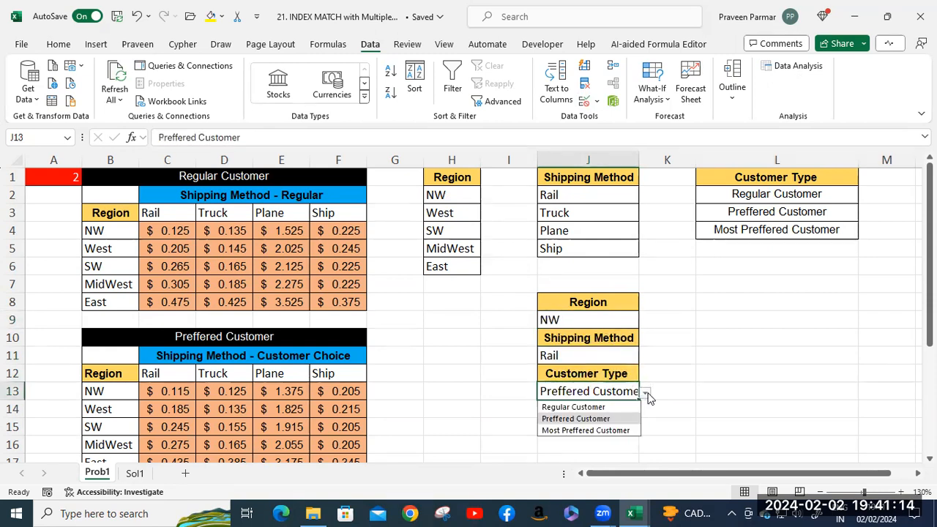
click(608, 407)
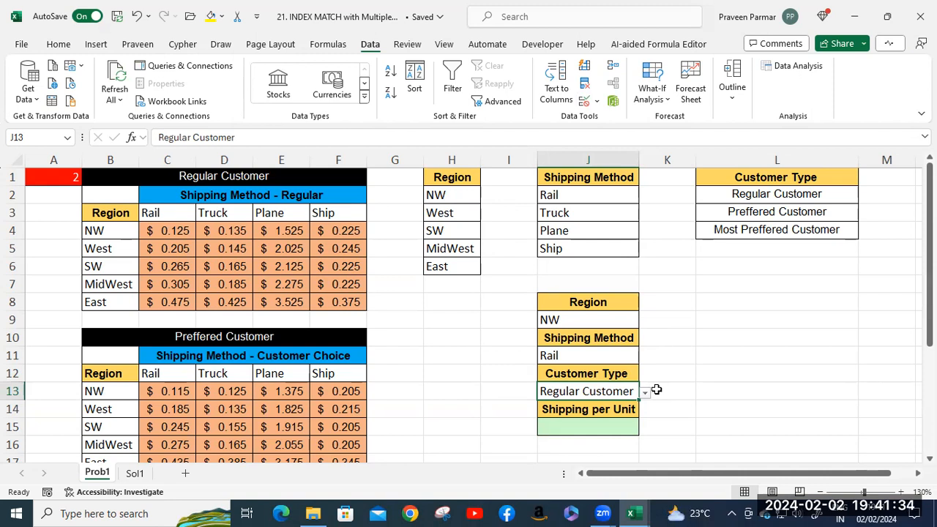
- Switch to the Sol1 sheet and read the full INDEX MATCH formula written out in row 15 beside the Shipping per Unit cell
click(135, 473)
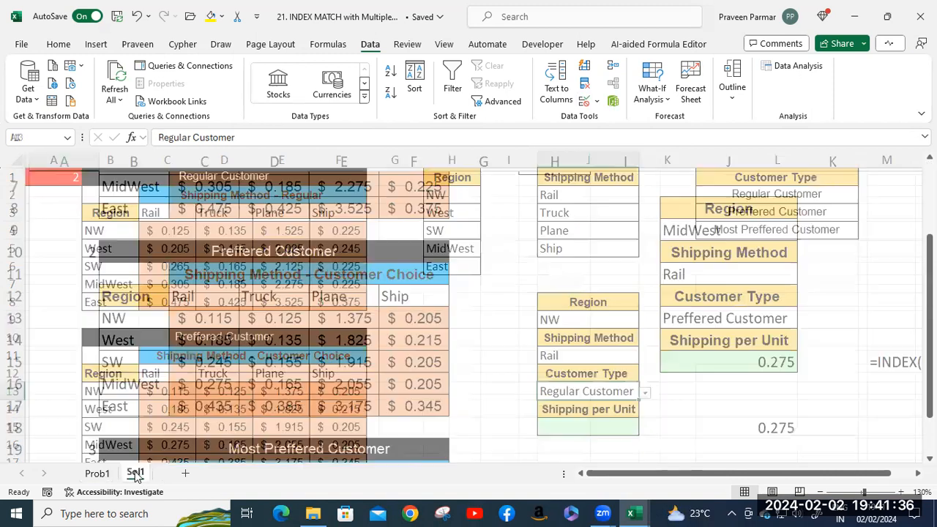
drag(590, 474, 718, 475)
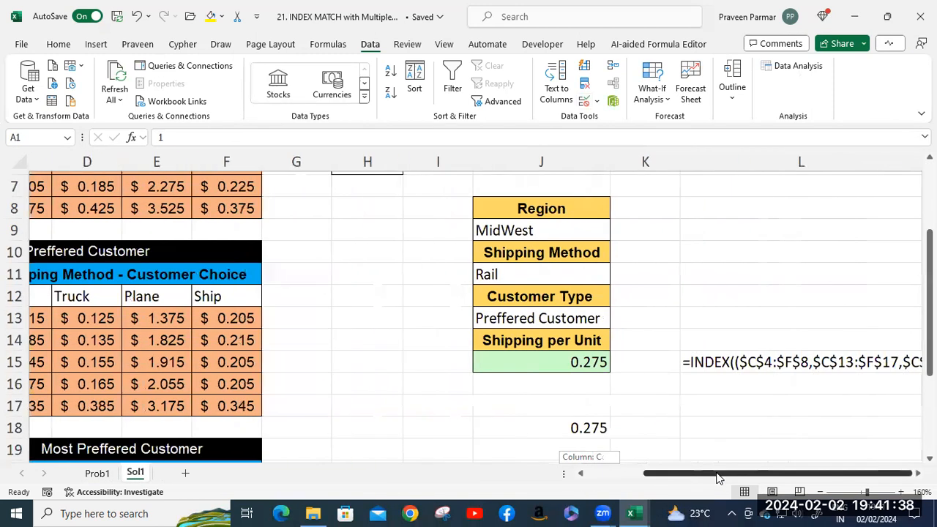
click(778, 424)
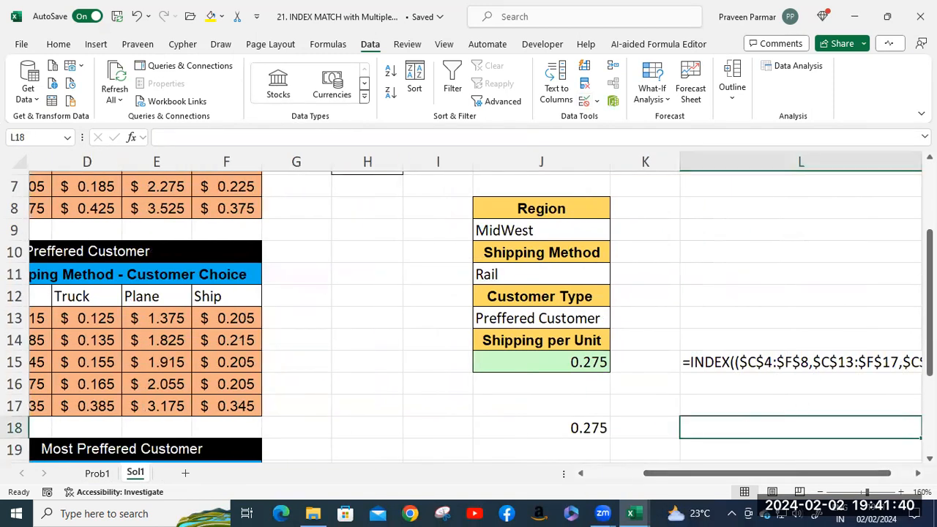
key(Right)
key(Right)
key(Right)
key(Right)
key(Right)
key(Right)
key(Right)
key(Right)
key(Right)
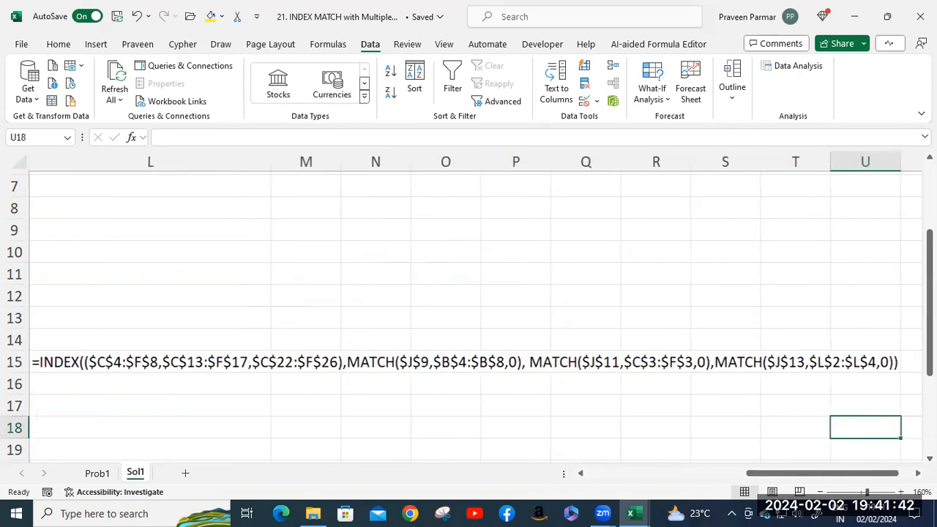
key(Left)
key(Left)
key(Left)
key(Left)
key(Left)
key(Left)
key(Left)
key(Left)
key(Left)
key(Left)
key(Left)
key(Right)
key(Right)
key(Right)
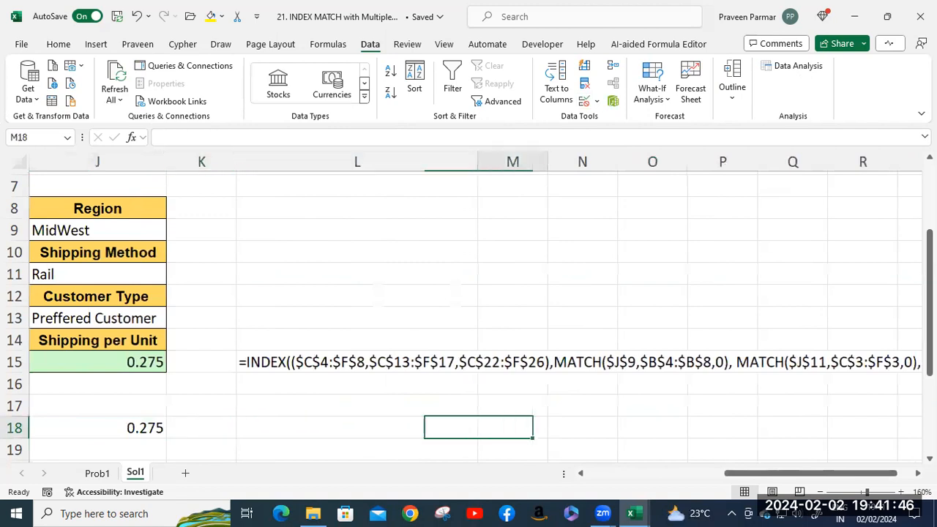
key(Right)
key(Right)
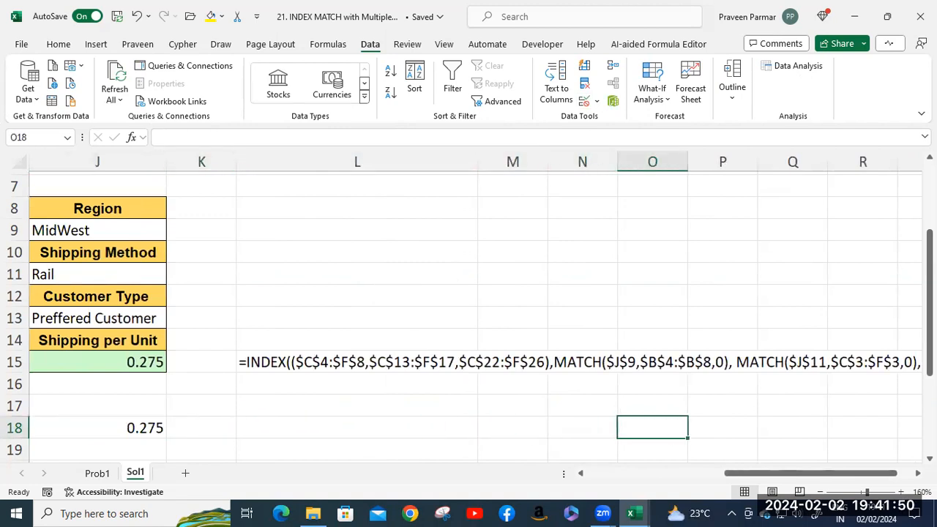
- Try an INDEX formula in L10 with the Regular Customer rates C4:F8 as its first argument
click(395, 252)
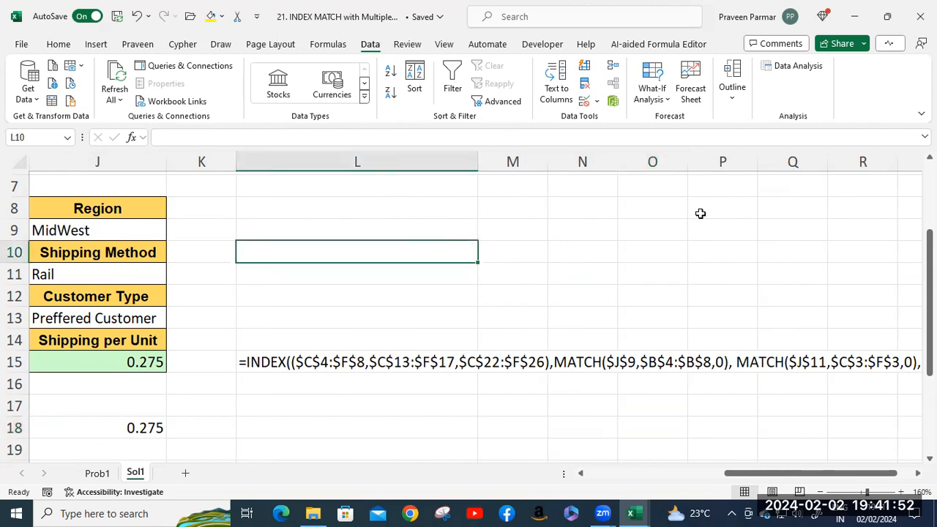
text(=i)
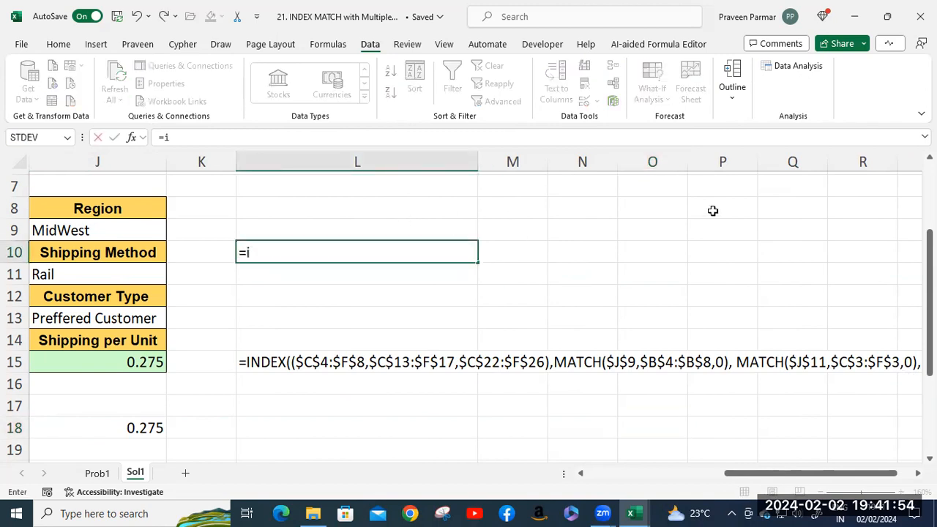
text(nd)
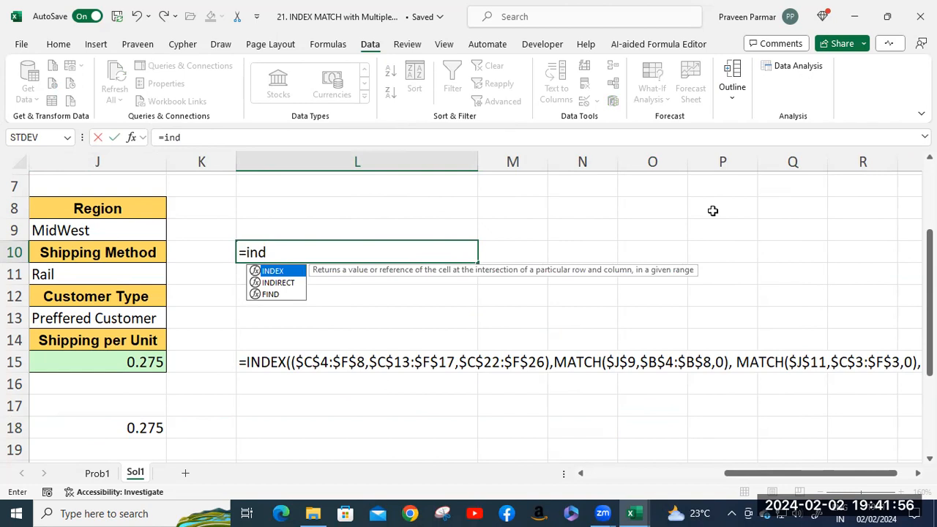
key(Tab)
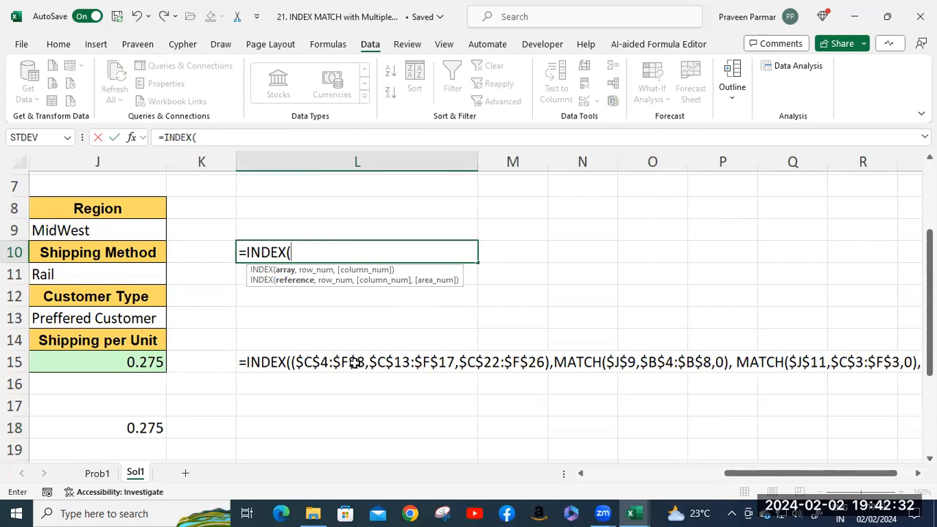
drag(755, 477, 608, 477)
scroll(410, 363, up, 2)
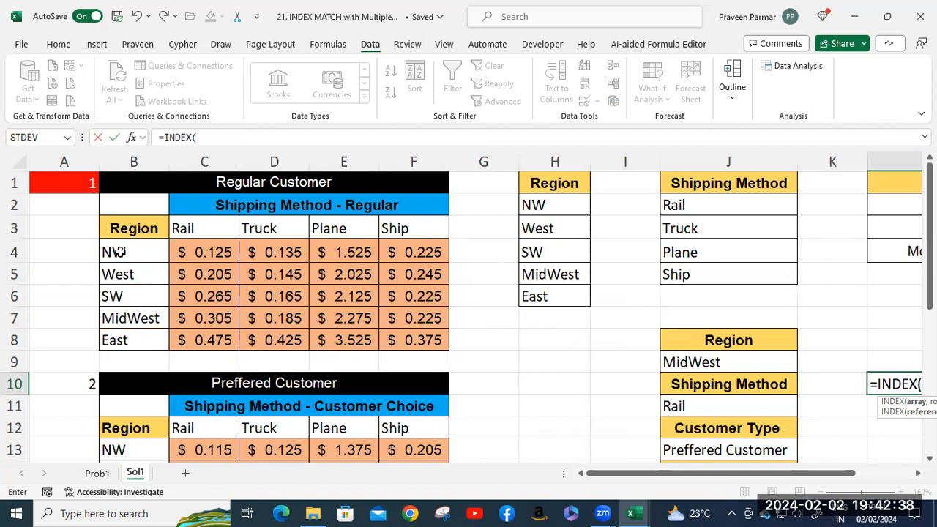
click(188, 253)
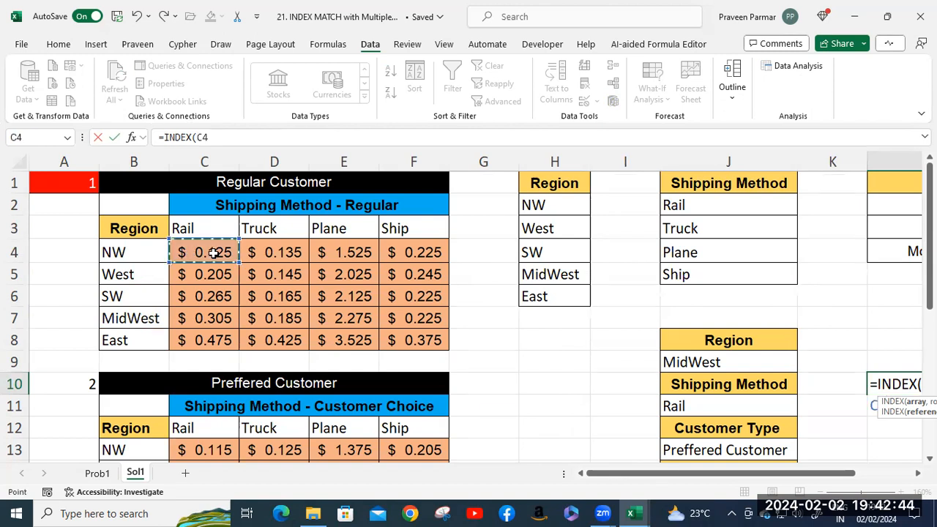
drag(432, 342, 429, 339)
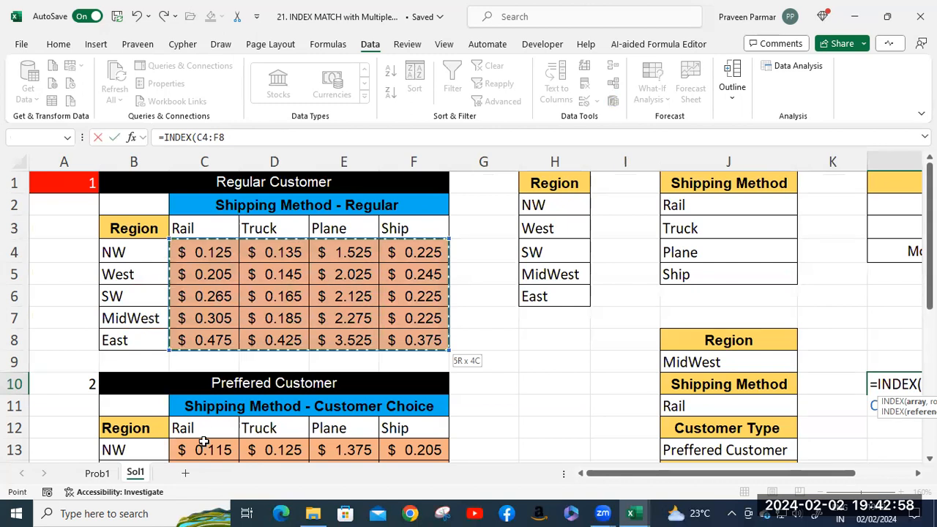
scroll(200, 439, down, 1)
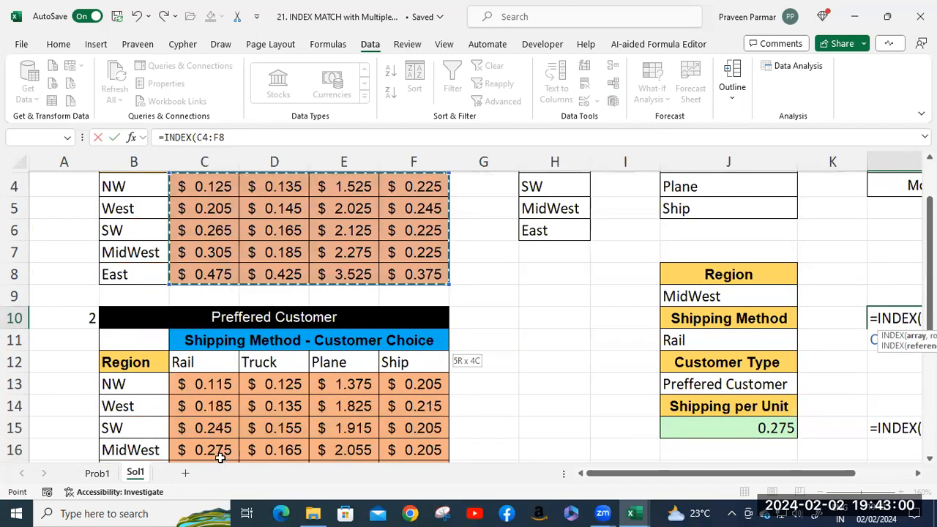
scroll(238, 423, down, 3)
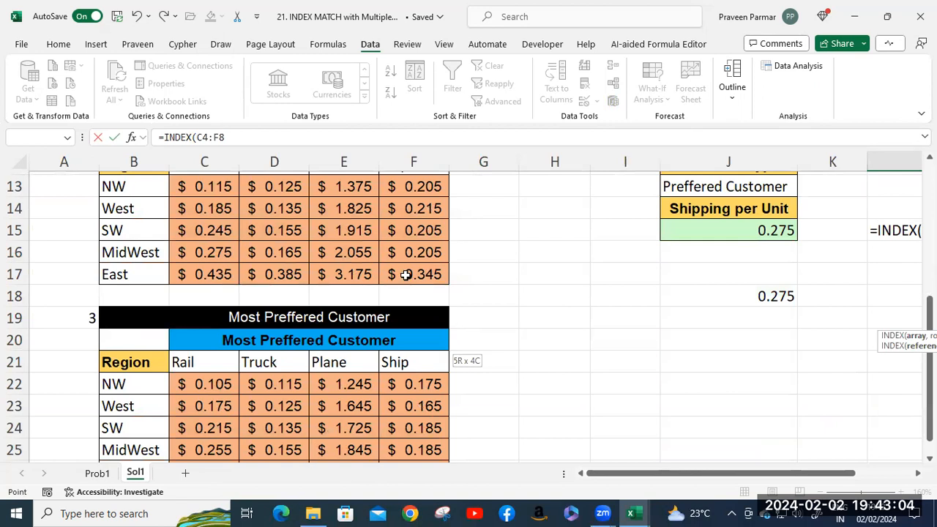
- Clear the unfinished INDEX formula from L10
scroll(406, 276, up, 3)
click(262, 139)
key(BackSpace)
key(BackSpace)
key(BackSpace)
key(BackSpace)
key(BackSpace)
key(BackSpace)
key(BackSpace)
key(BackSpace)
key(BackSpace)
key(BackSpace)
key(BackSpace)
key(BackSpace)
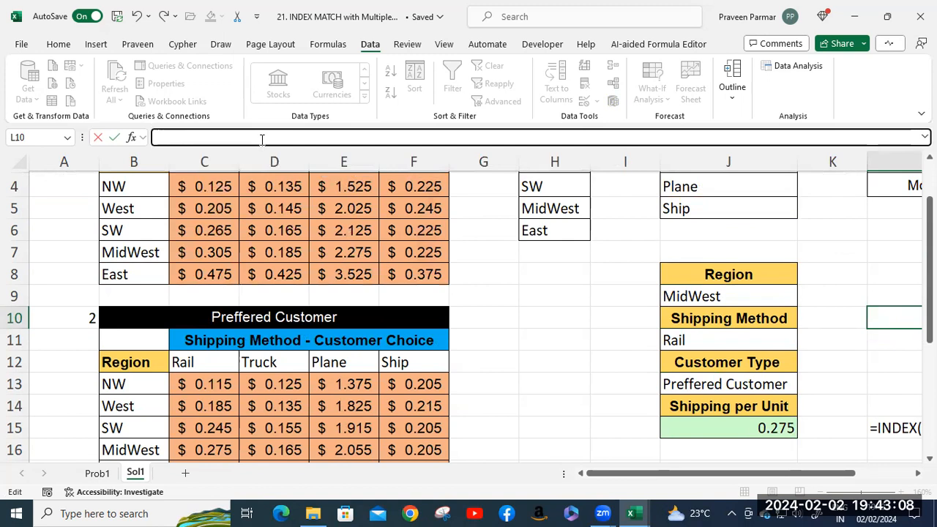
- Examine the three table references and the MATCH arguments of the formula written out in L15
drag(708, 473, 766, 479)
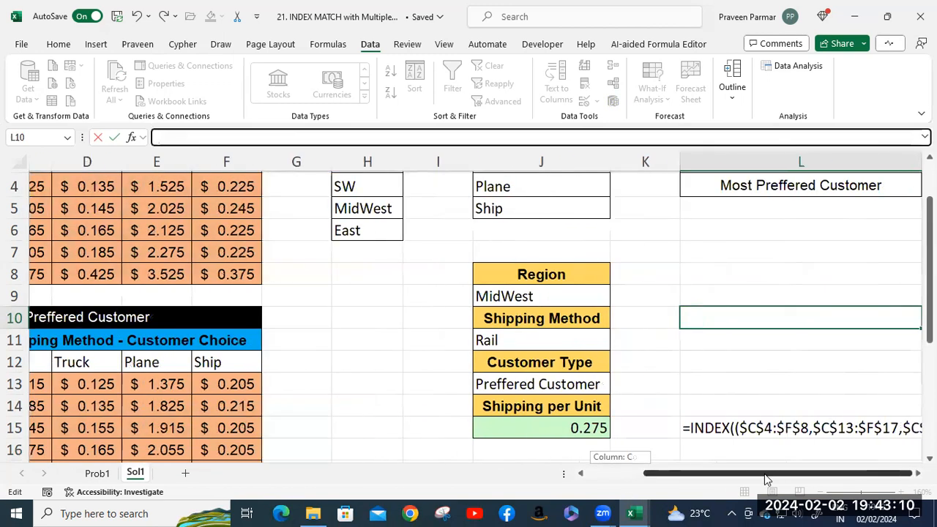
click(780, 437)
key(Right)
key(Right)
key(Right)
key(Right)
key(Right)
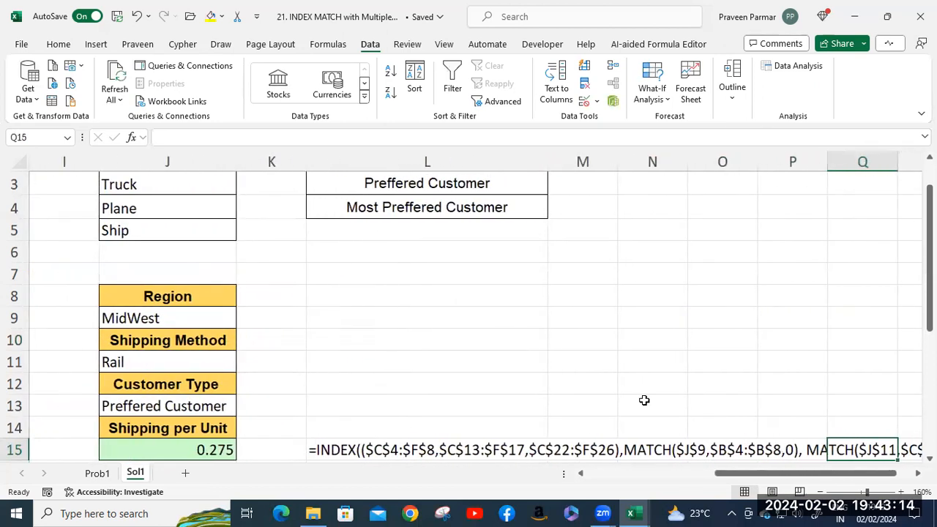
scroll(621, 367, down, 2)
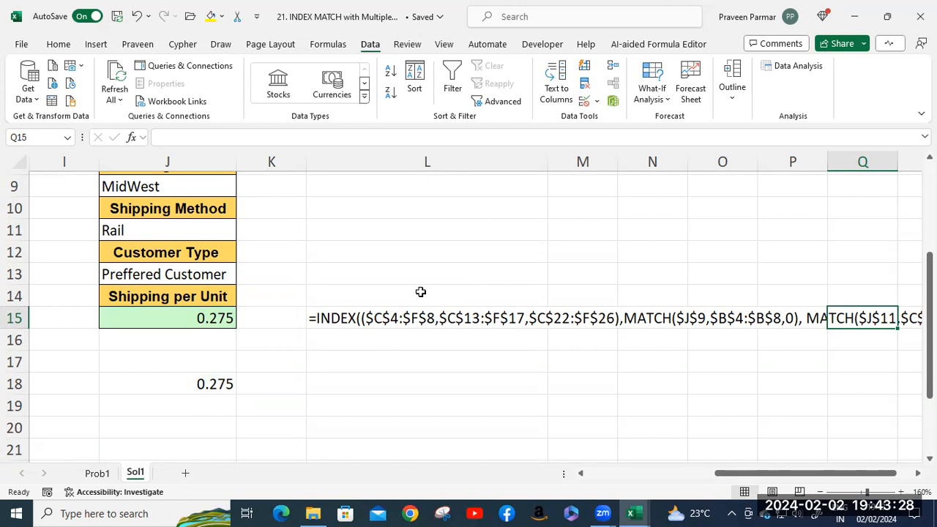
click(406, 249)
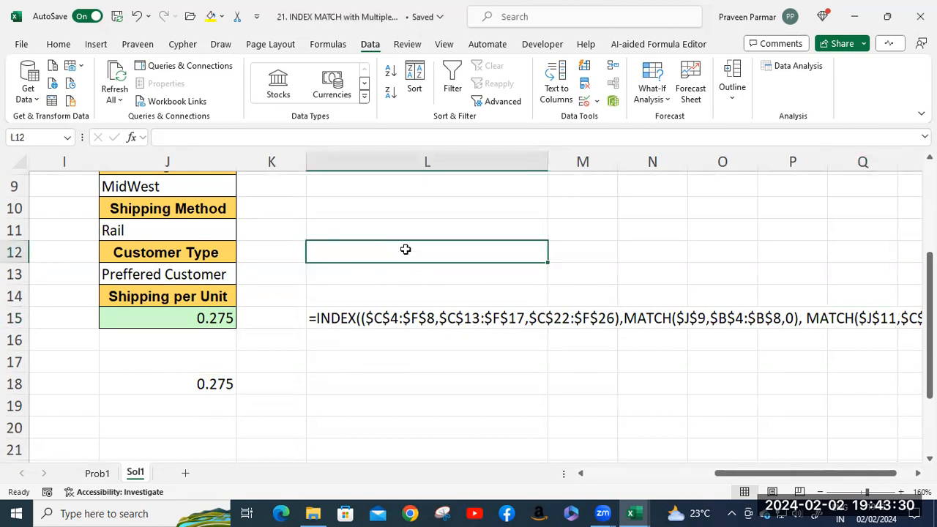
- Try an INDEX formula in L12 that refers to the Region column of the Preffered Customer table
text(=ind)
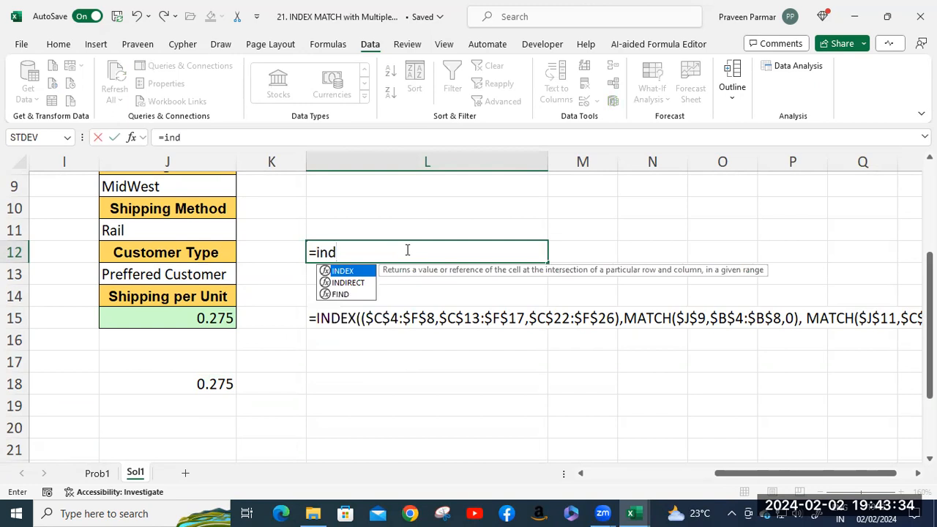
key(Tab)
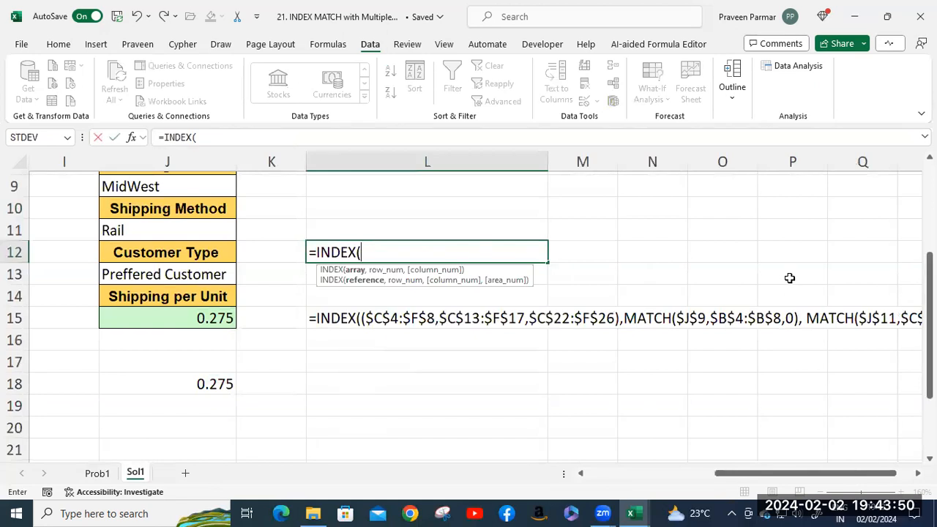
drag(729, 473, 554, 483)
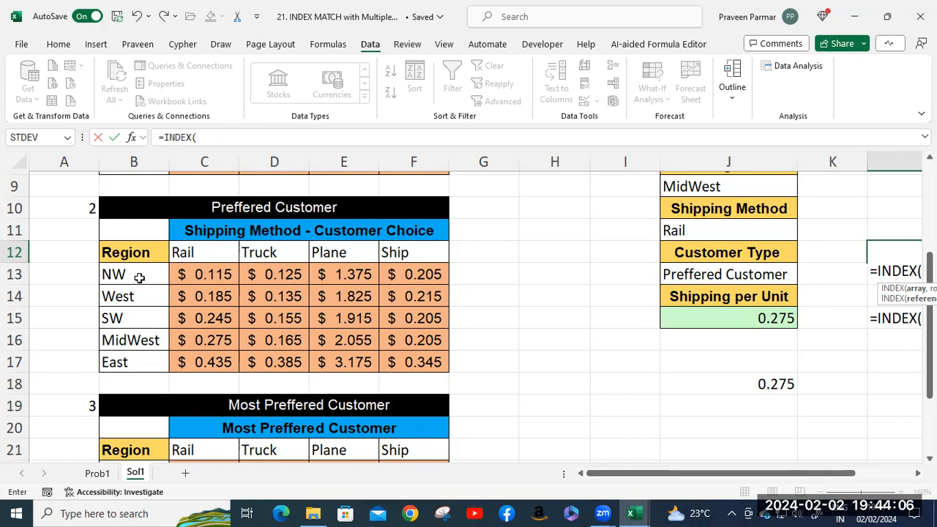
drag(149, 262, 135, 362)
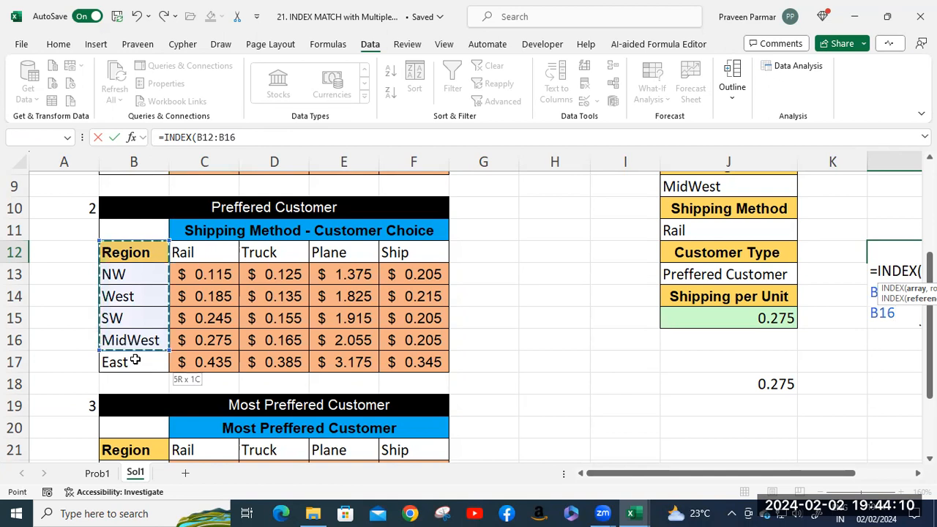
click(136, 362)
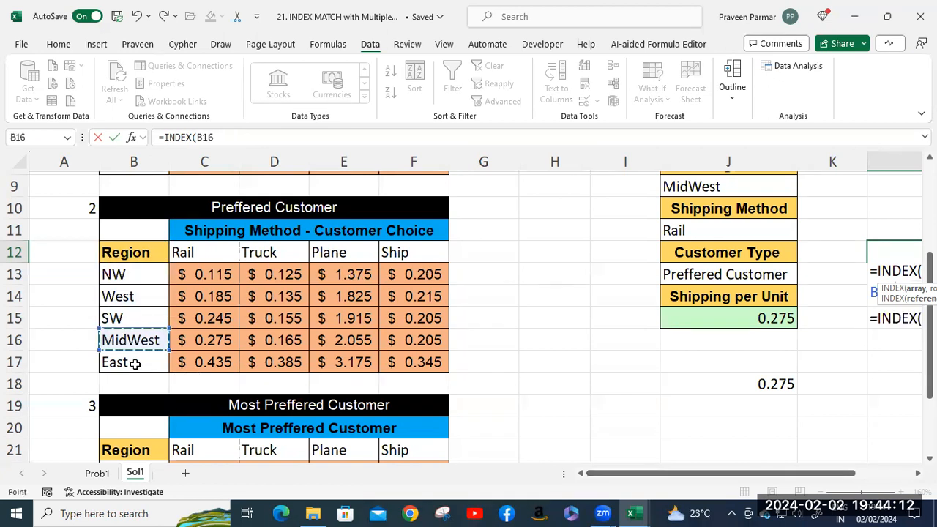
key(Up)
key(Up)
key(Up)
key(Up)
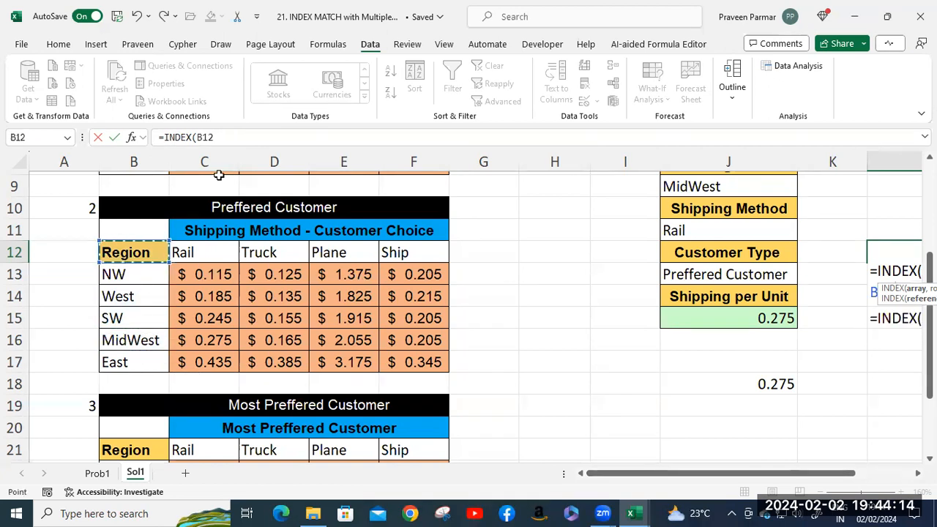
- Replace the unfinished INDEX entry in L12 with the start of a MATCH formula
click(223, 136)
key(BackSpace)
key(BackSpace)
key(BackSpace)
key(BackSpace)
key(BackSpace)
key(BackSpace)
key(BackSpace)
key(BackSpace)
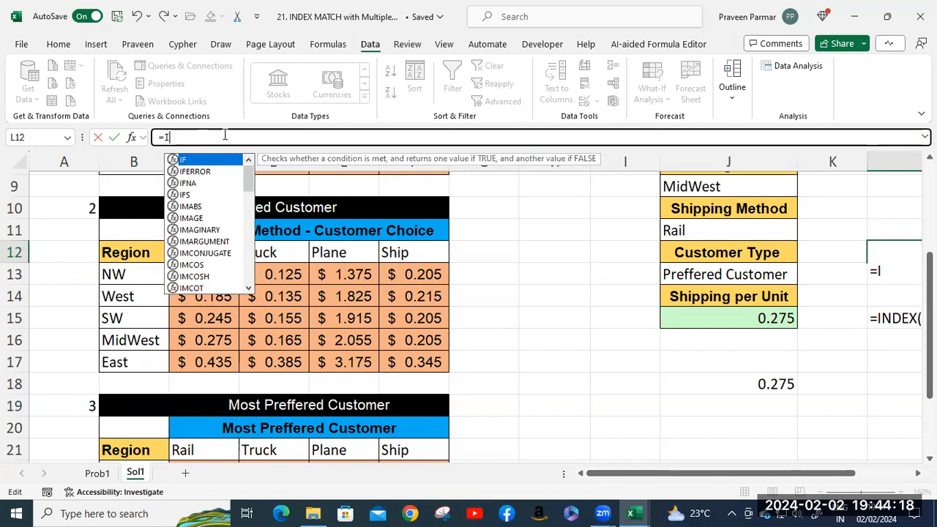
key(BackSpace)
text(mat)
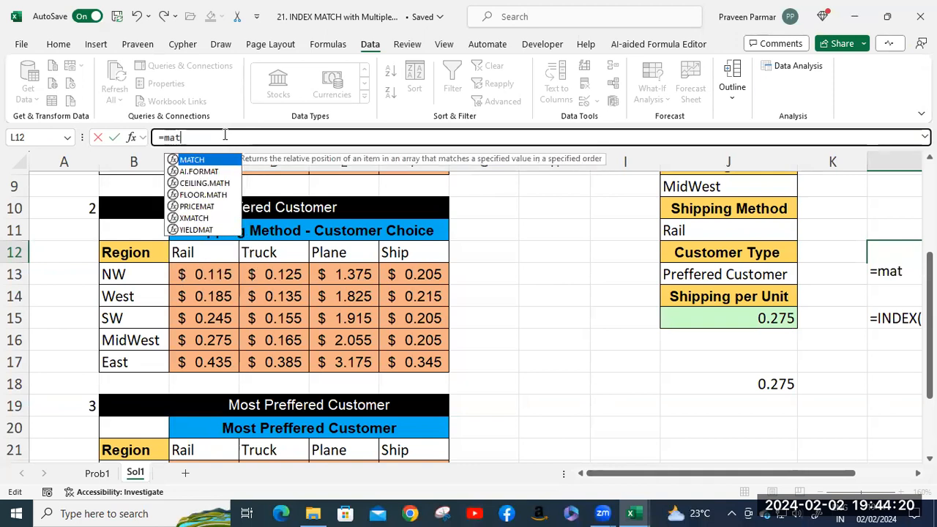
key(Tab)
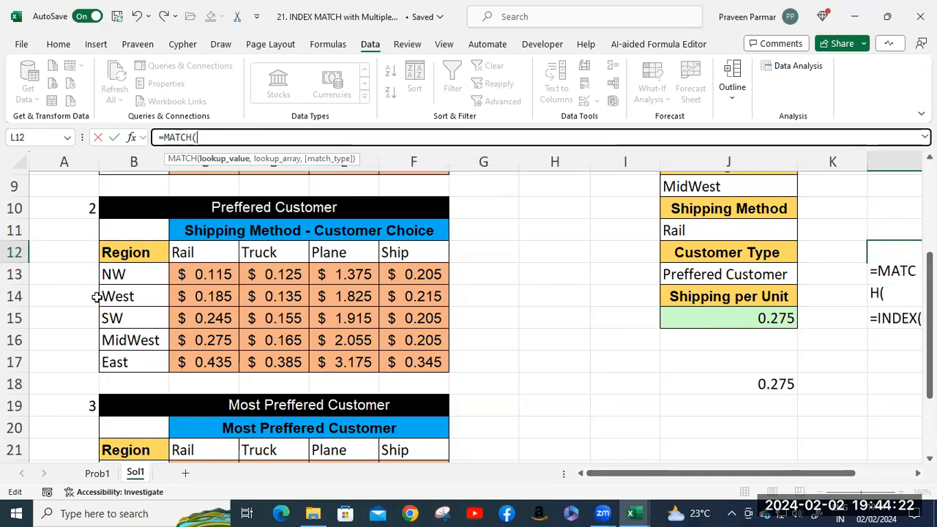
- Try the Preffered Customer region cells B13:B16 as the lookup value of the MATCH formula in L12
click(123, 258)
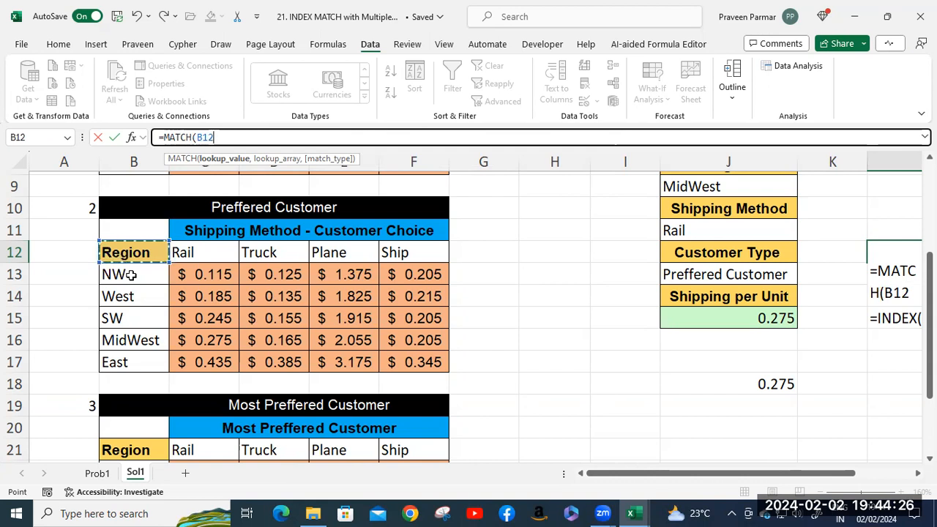
click(140, 343)
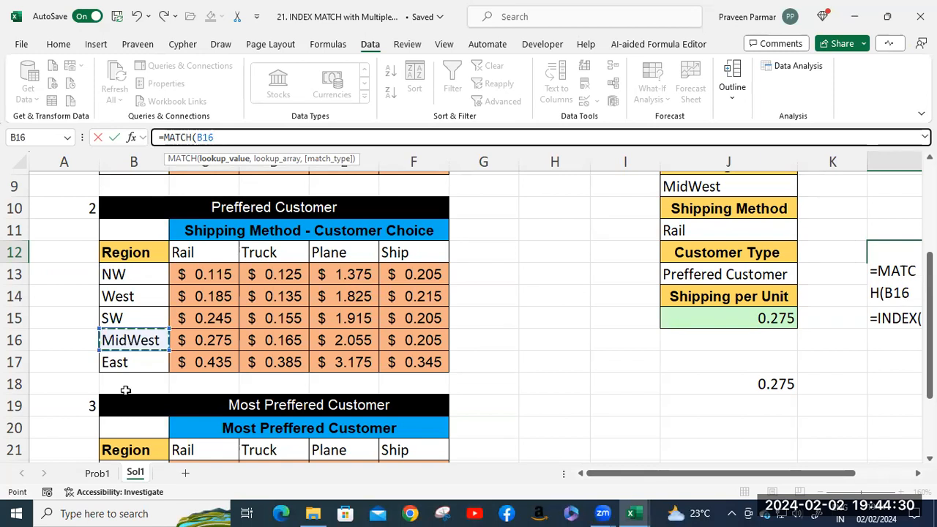
click(125, 388)
key(Up)
key(Up)
key(Down)
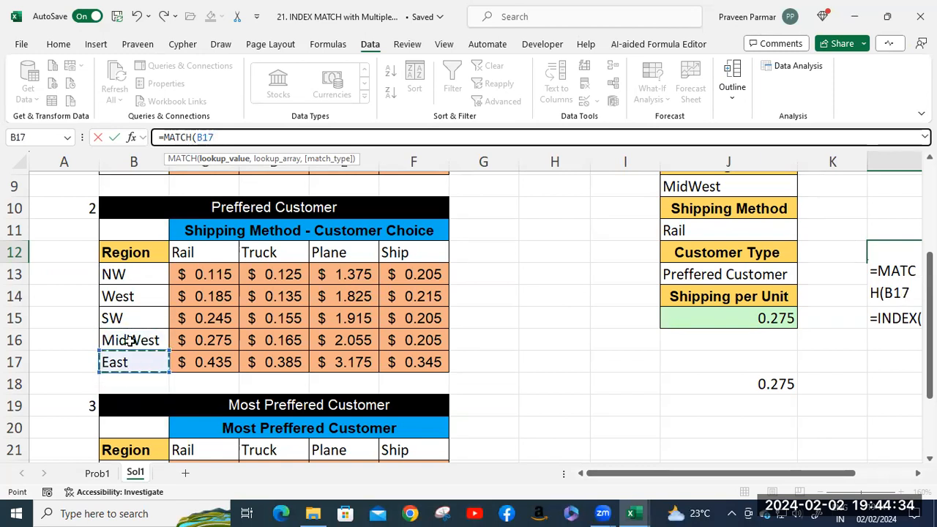
key(ctrl+Up)
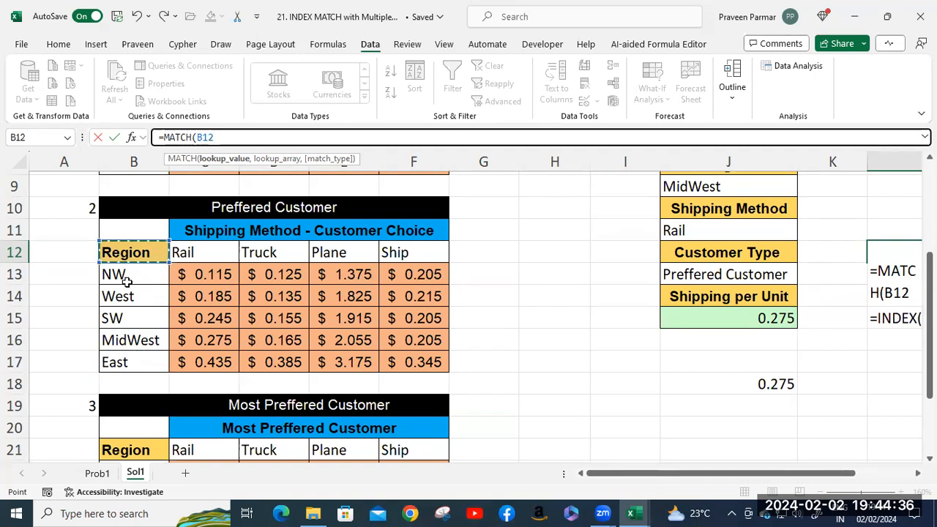
click(127, 275)
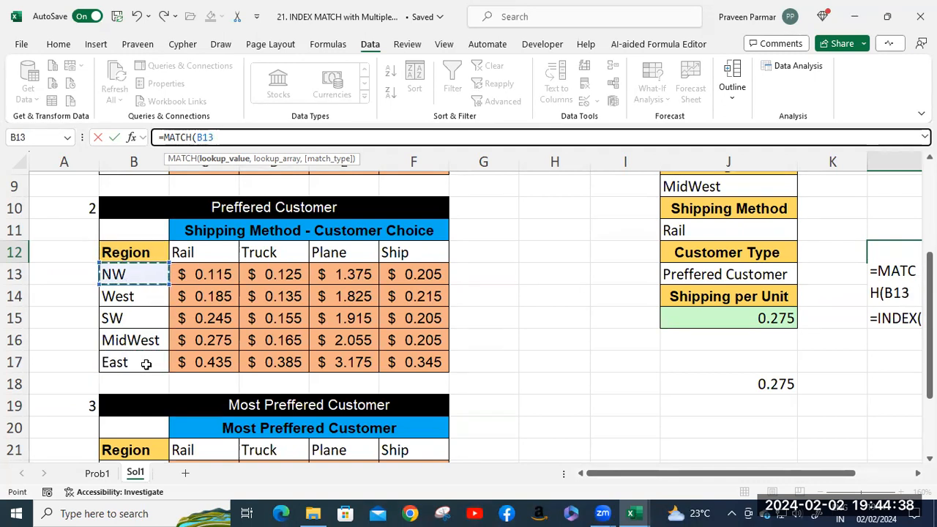
key(shift+Down)
key(shift+Down)
key(shift+Down)
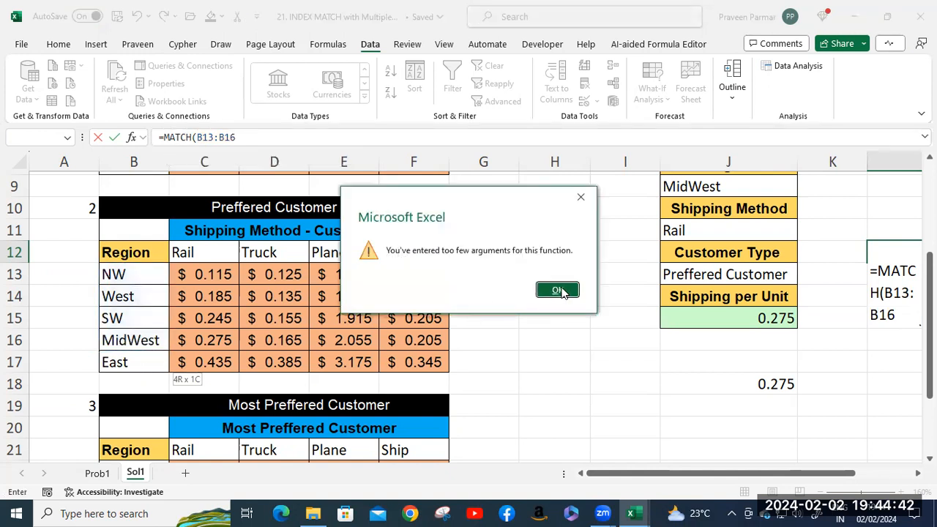
- Clear the unfinished MATCH formula from L12
click(557, 288)
click(244, 137)
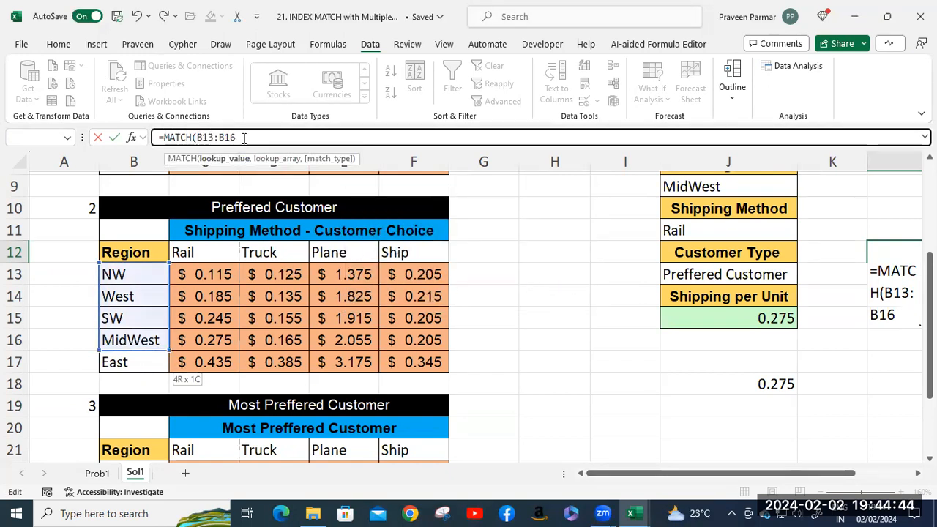
click(136, 368)
click(556, 289)
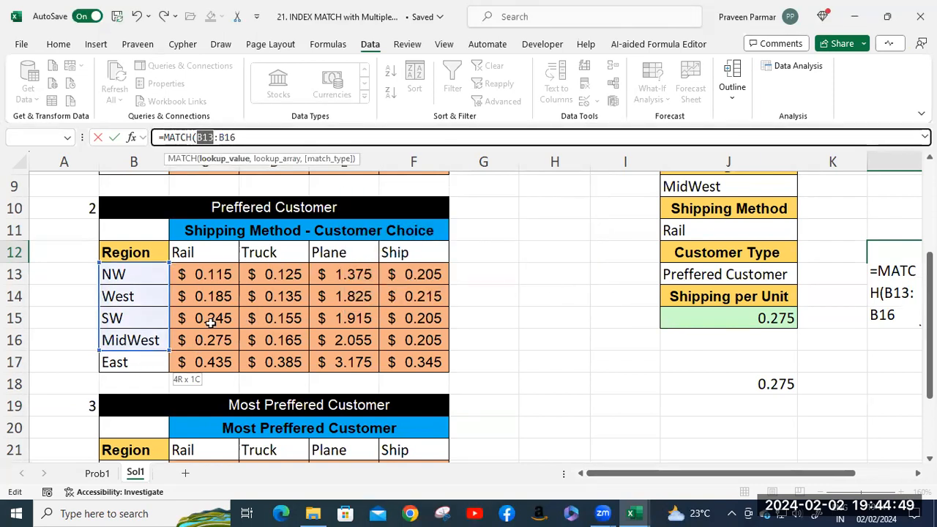
click(552, 283)
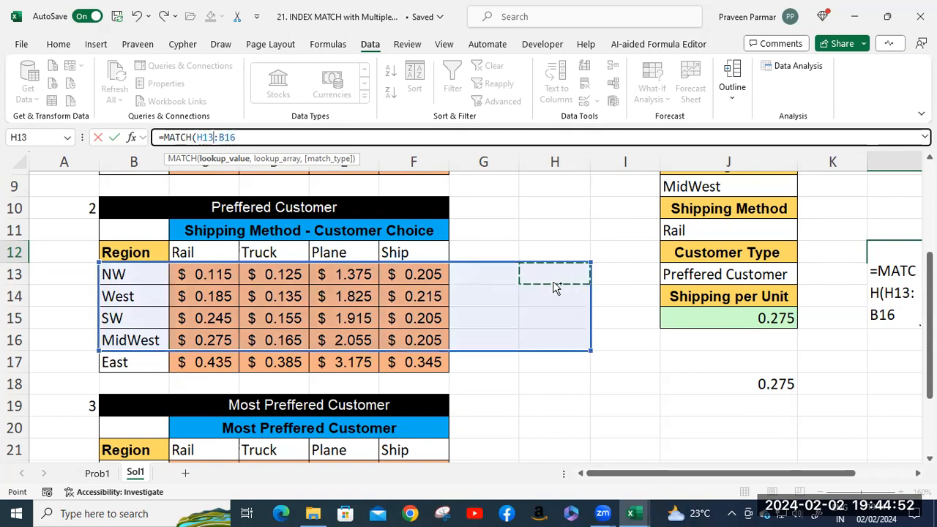
key(ctrl+z)
click(571, 270)
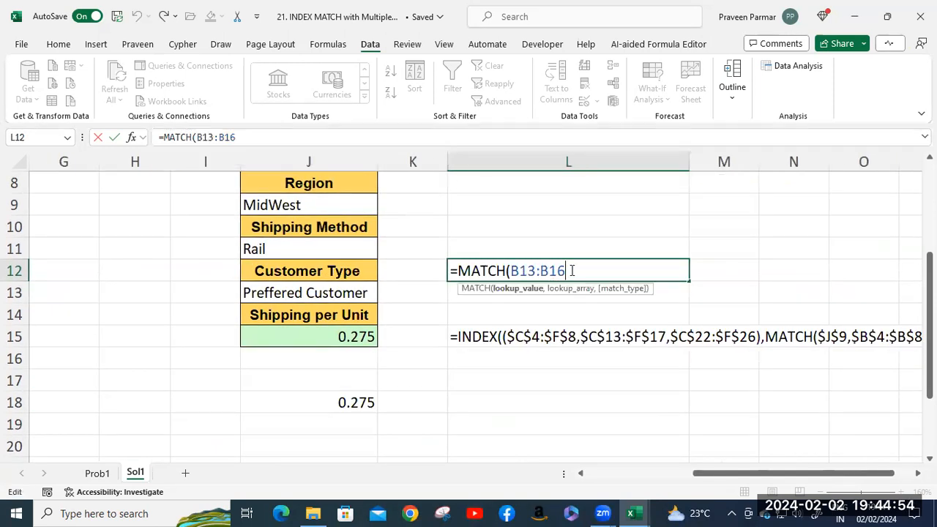
drag(560, 271, 431, 270)
key(BackSpace)
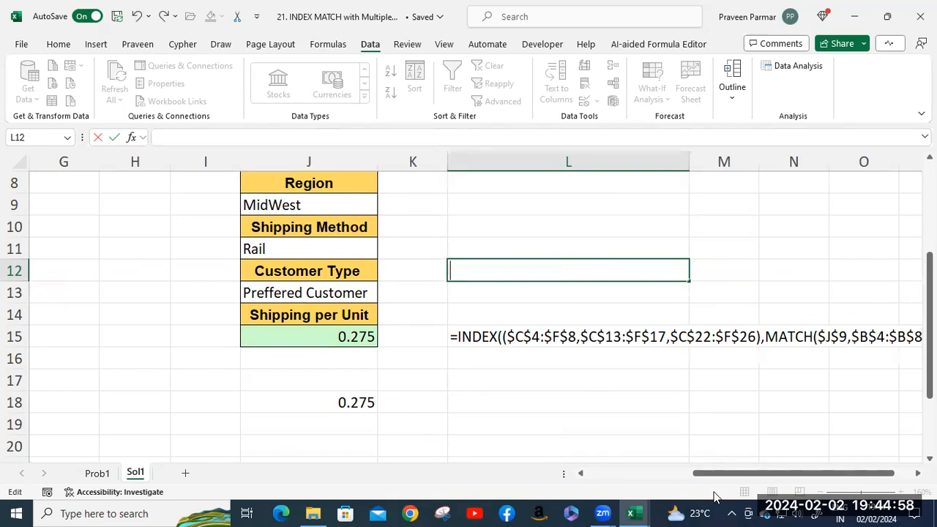
- Examine the Regular Customer table's region column and the Region selection in J9
drag(705, 474, 775, 474)
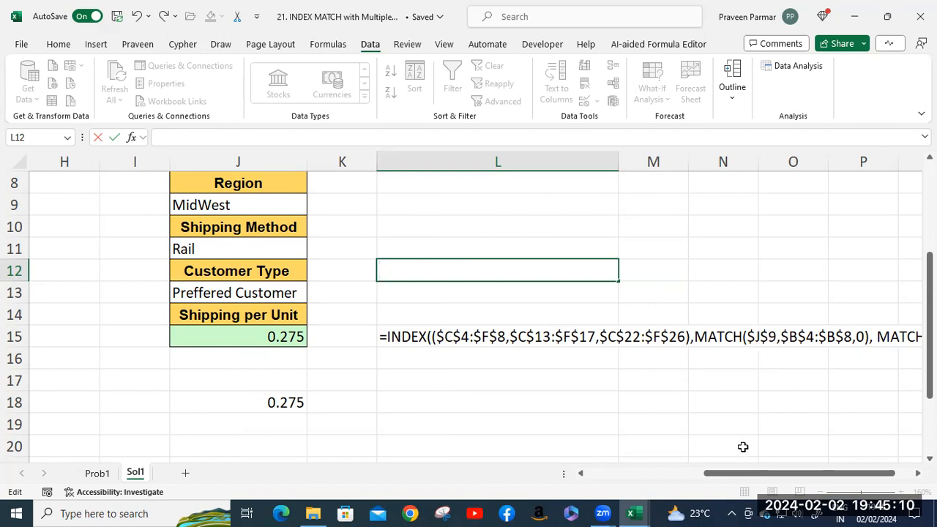
drag(742, 475, 612, 480)
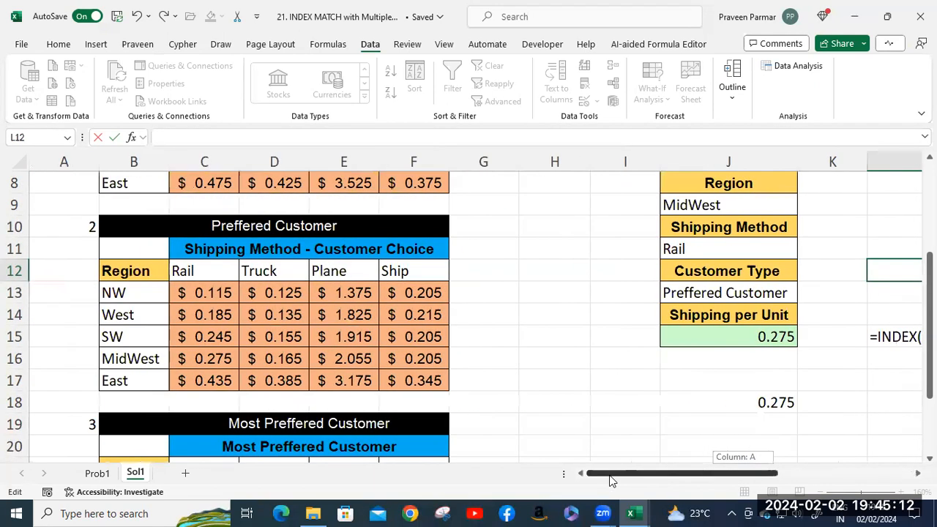
scroll(365, 361, up, 3)
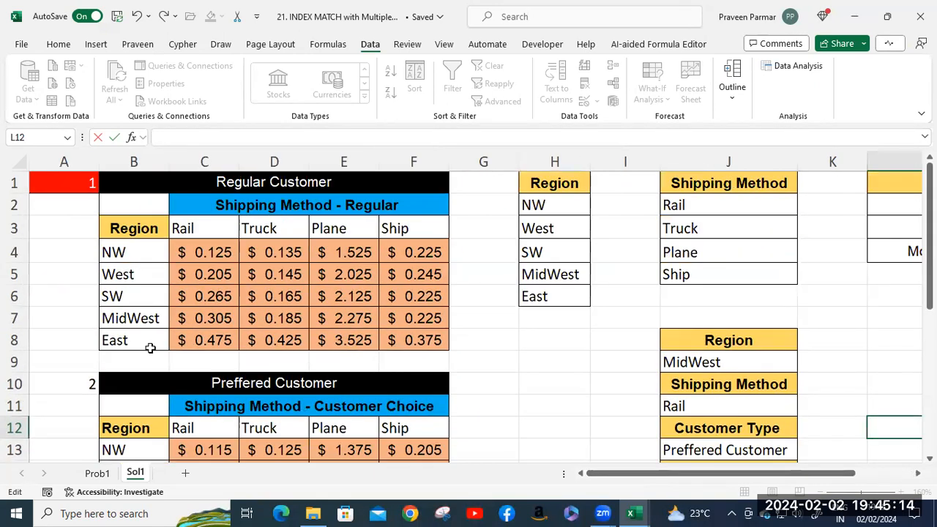
drag(676, 474, 734, 477)
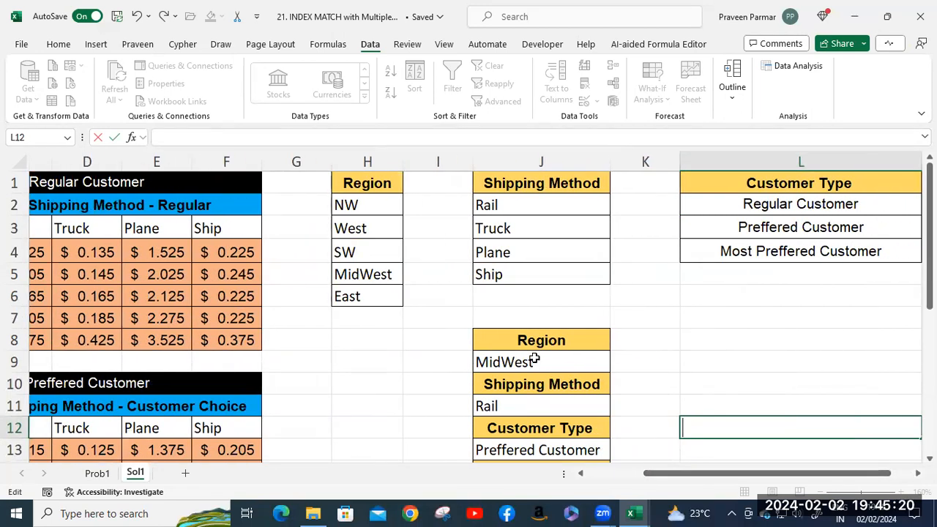
click(534, 360)
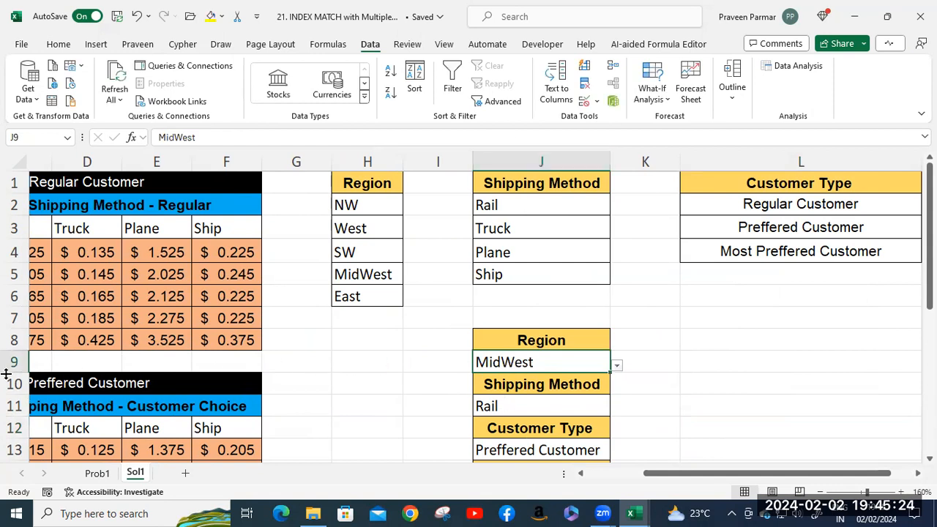
- Read the region MATCH argument of the INDEX formula written out in L15
drag(702, 473, 815, 480)
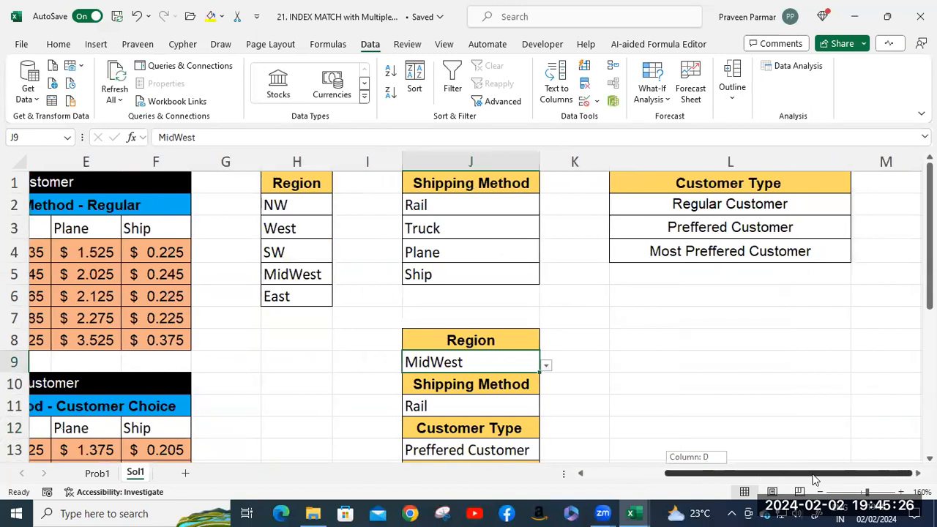
click(707, 405)
scroll(707, 405, down, 2)
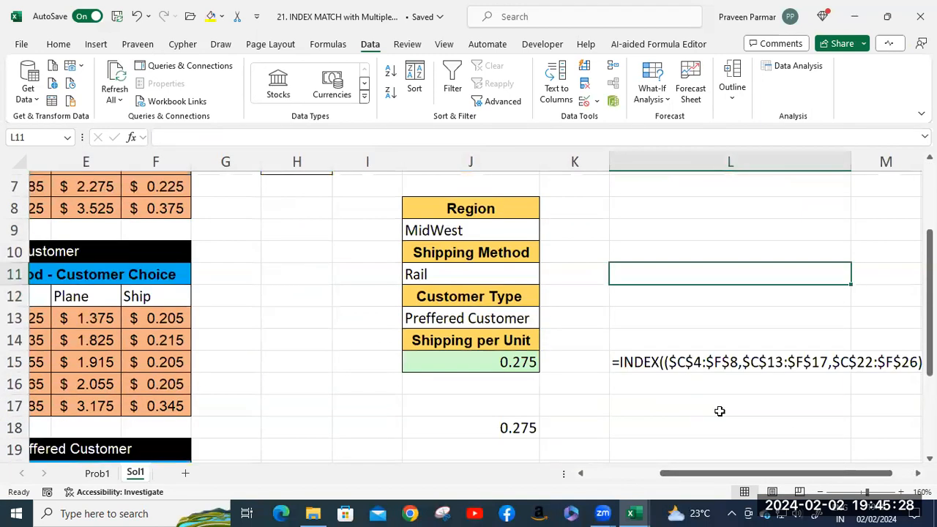
drag(774, 473, 789, 473)
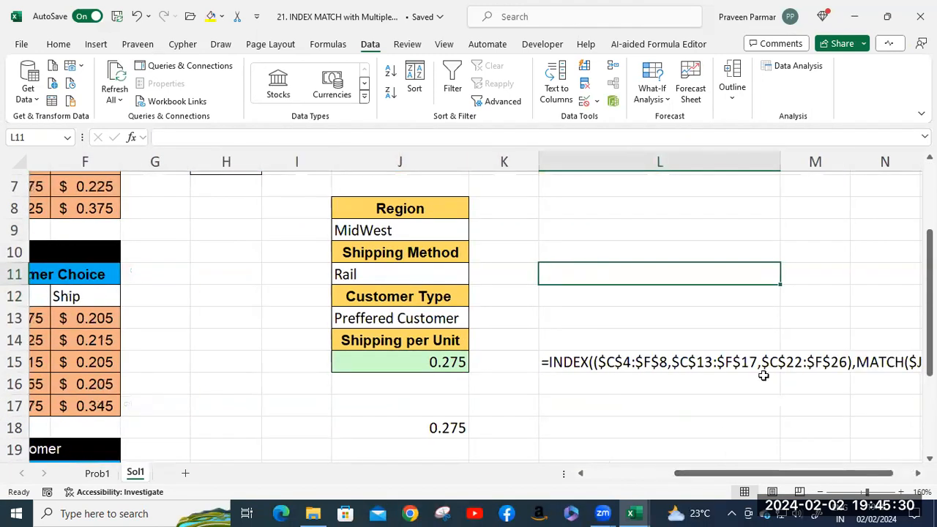
click(763, 375)
key(Right)
key(Right)
key(Right)
key(Right)
key(Right)
key(Right)
key(Right)
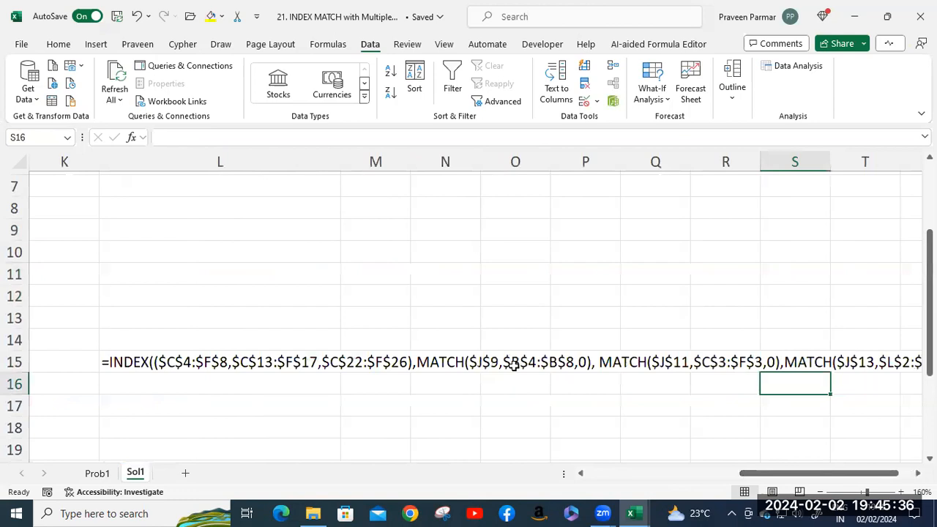
drag(771, 474, 771, 477)
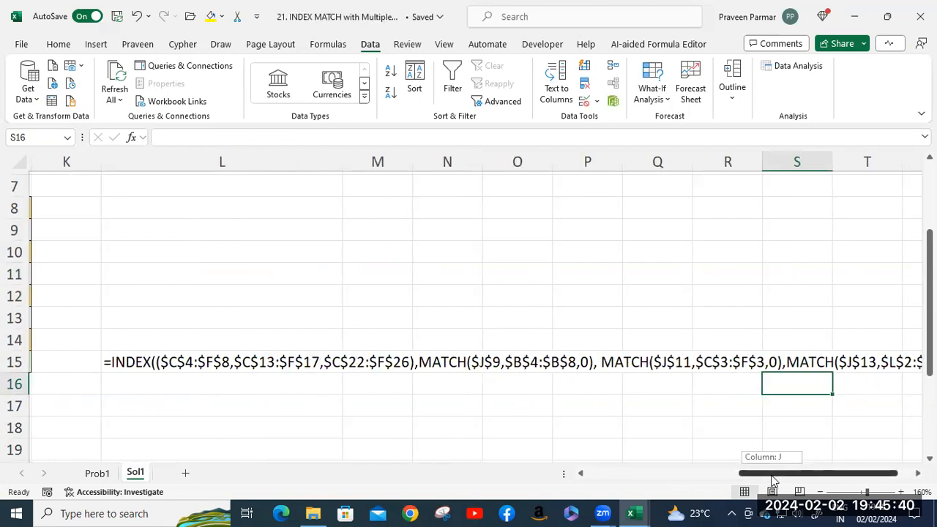
- Compare the Regular Customer table and the lookup lists with the shipping method and customer type MATCH arguments in L15
drag(773, 476, 513, 468)
scroll(242, 311, up, 2)
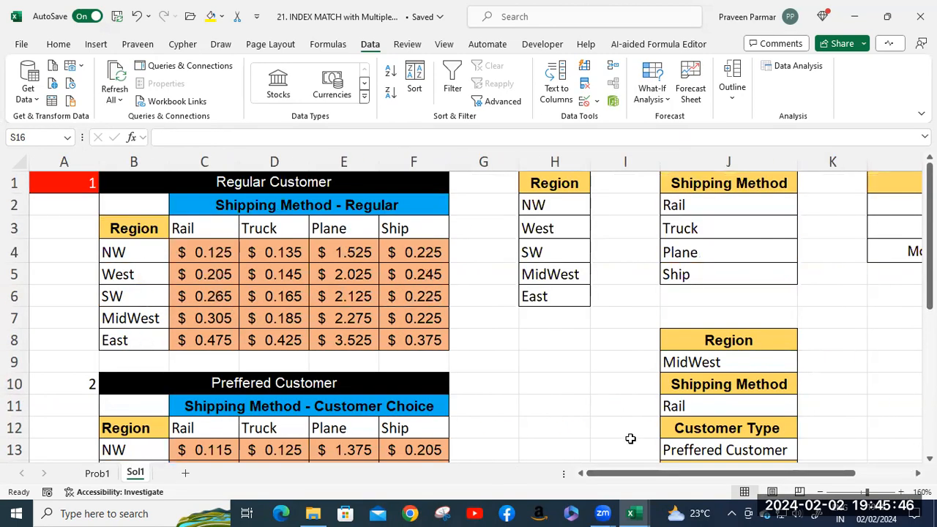
drag(634, 477, 700, 478)
click(771, 412)
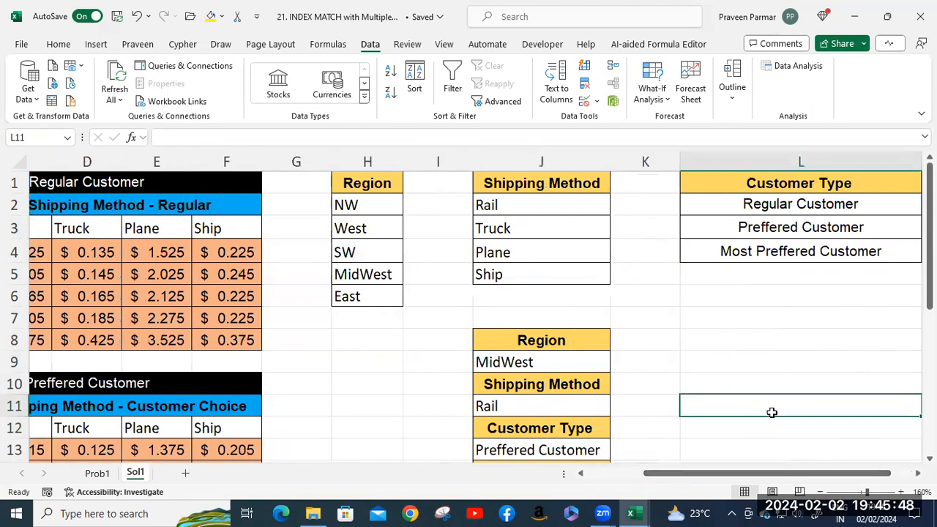
key(Right)
key(Right)
key(Right)
key(Right)
key(Right)
key(Right)
key(Right)
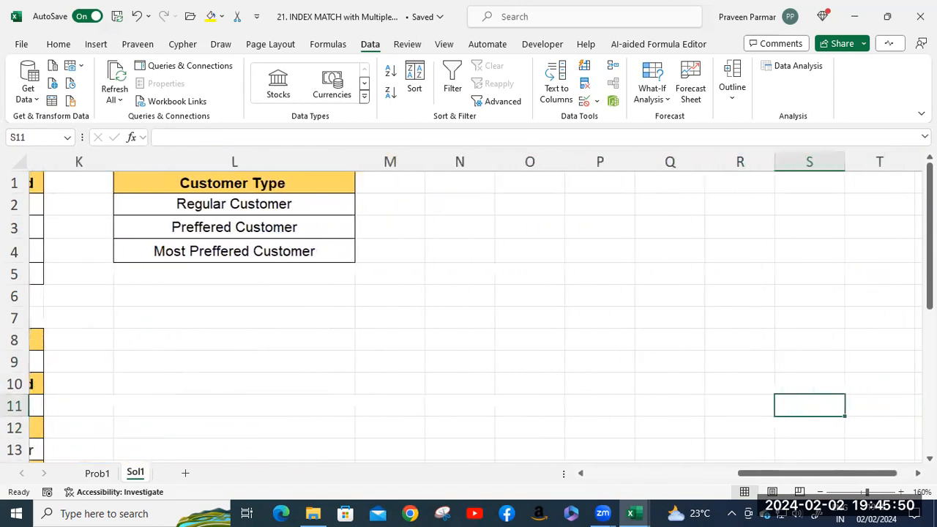
key(Down)
key(Down)
key(Down)
key(Down)
key(Down)
key(Down)
key(Down)
key(Down)
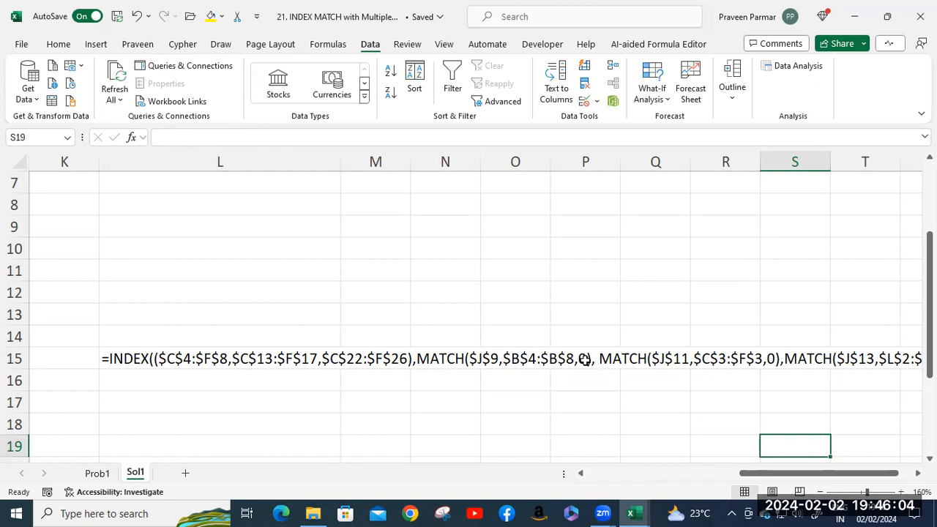
drag(798, 473, 697, 482)
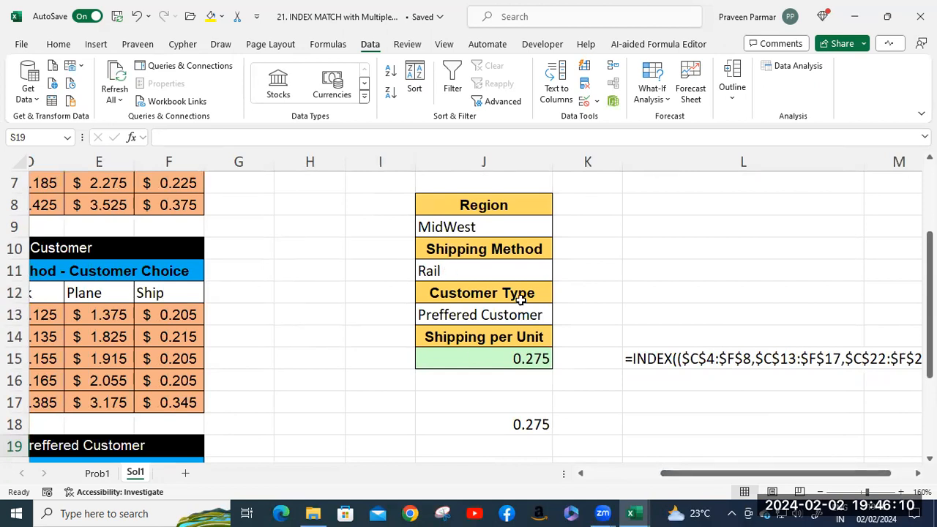
- Compare the shipping method MATCH argument of the L15 formula with the Regular Customer table's method headers
drag(669, 474, 796, 423)
click(797, 423)
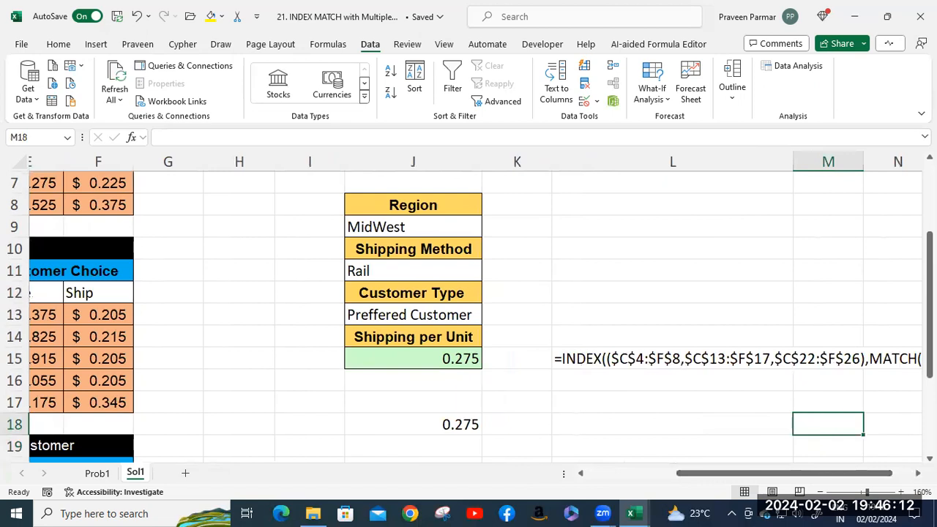
key(Right)
key(Right)
key(Right)
key(Right)
key(Right)
key(Right)
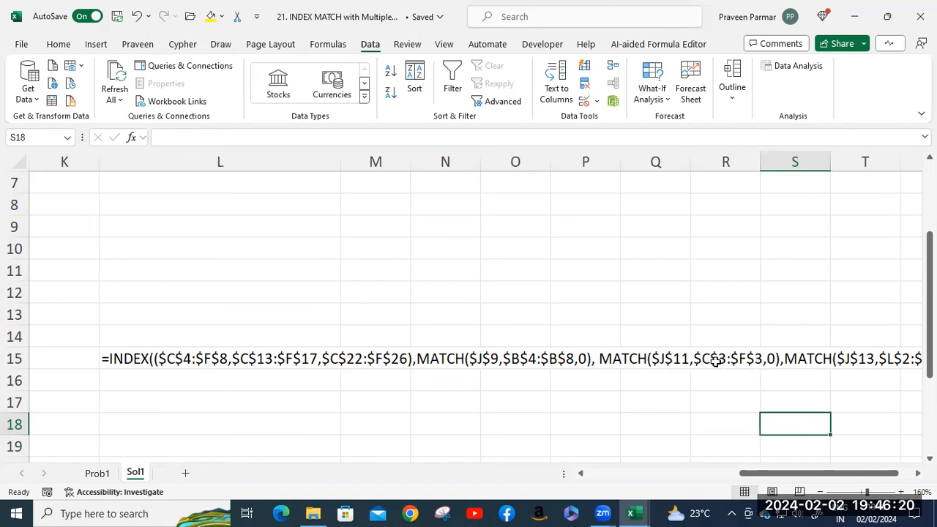
drag(769, 472, 761, 473)
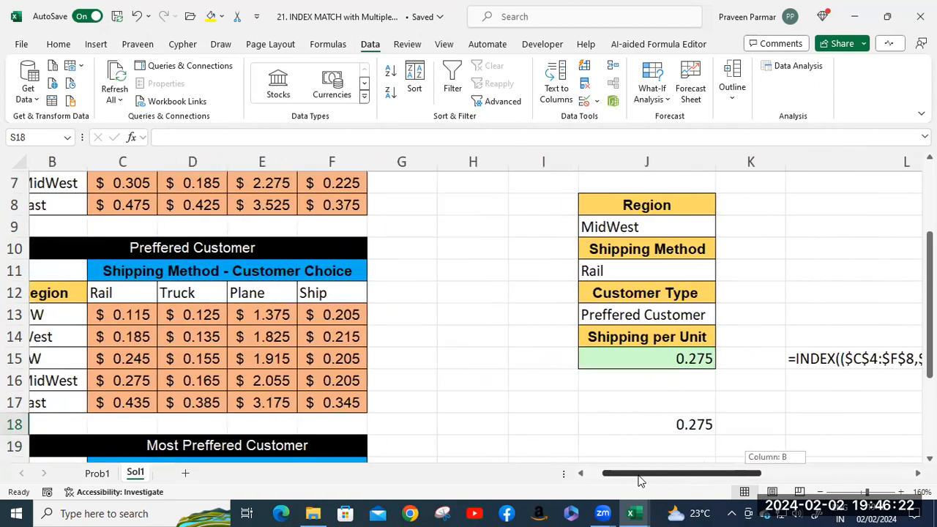
scroll(460, 246, up, 2)
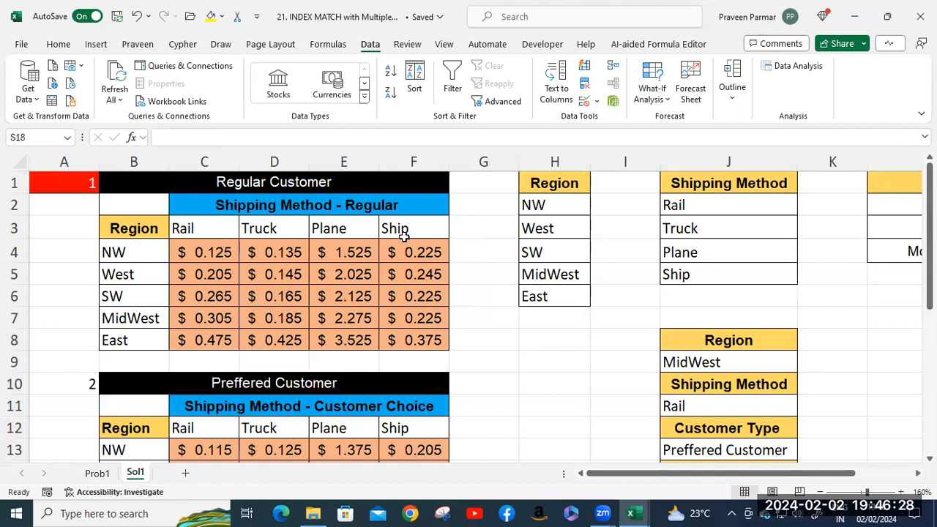
- Read the customer type MATCH argument at the end of the formula written out in L15
drag(669, 476, 768, 421)
click(769, 426)
key(Right)
key(Right)
key(Right)
key(Right)
key(Right)
key(Right)
key(Right)
key(Right)
key(Right)
key(Right)
key(Right)
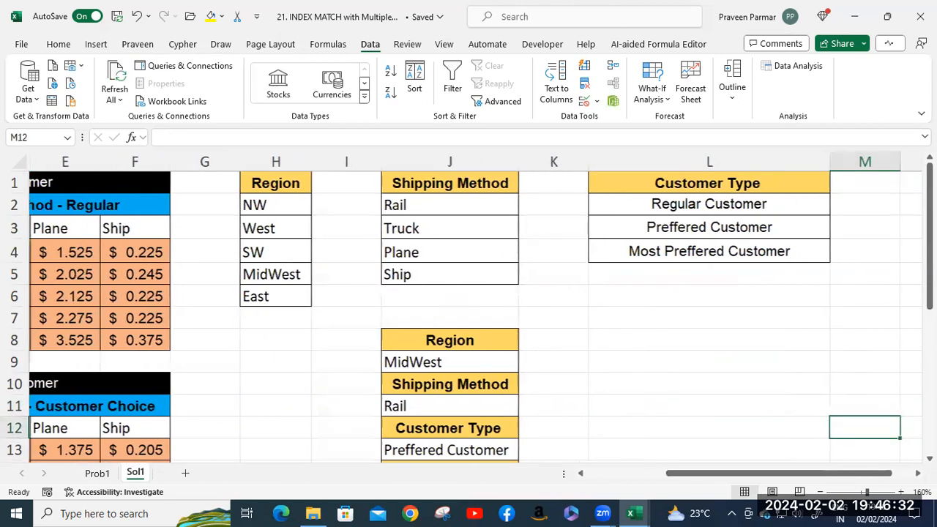
key(Down)
key(Down)
key(Down)
key(Down)
key(Down)
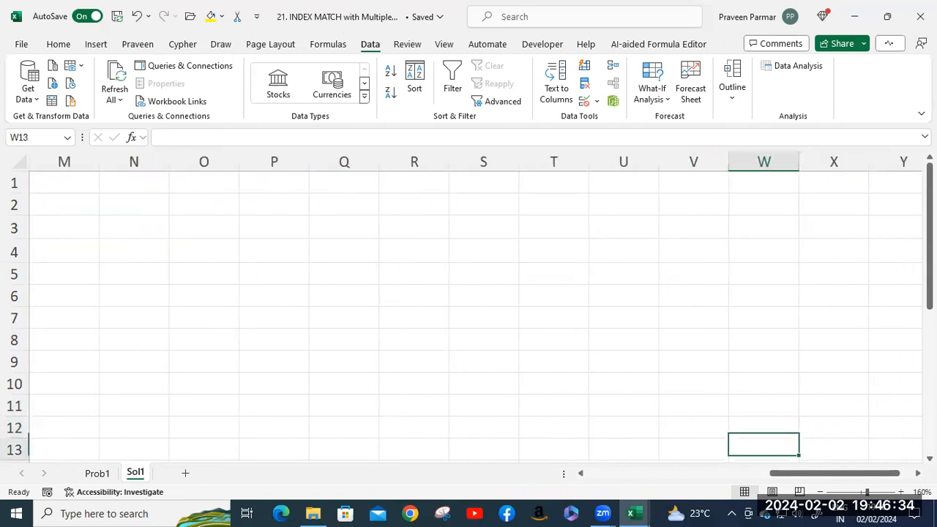
key(Left)
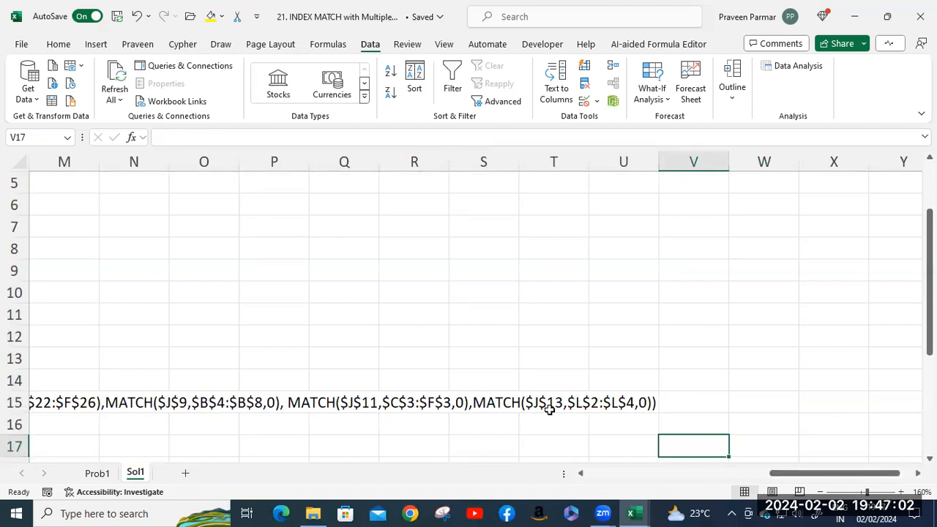
- Start an INDEX formula in Q11 to read the function's argument forms, and clear the entry
click(354, 313)
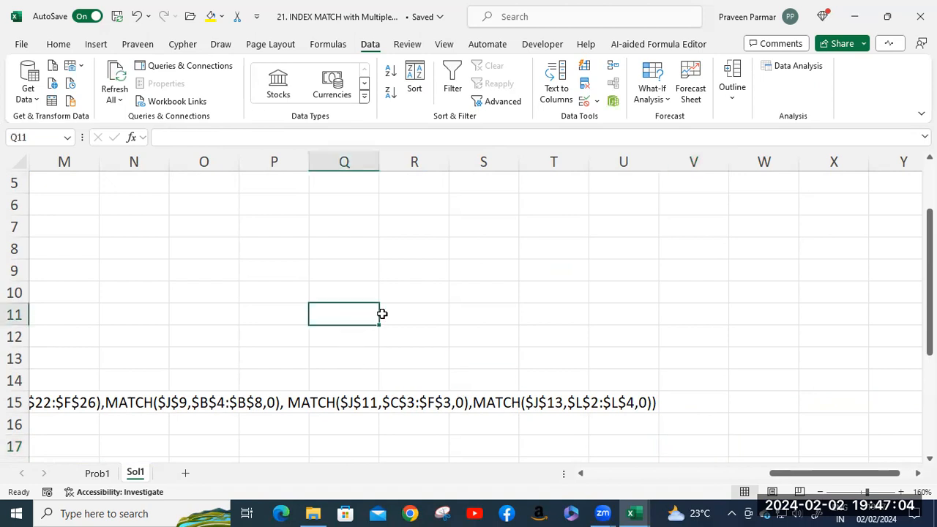
text(=)
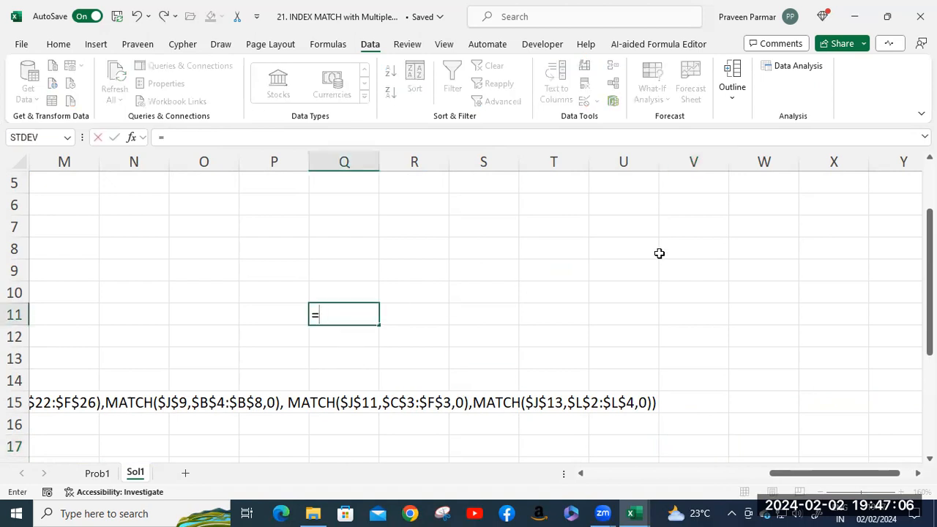
text(ind)
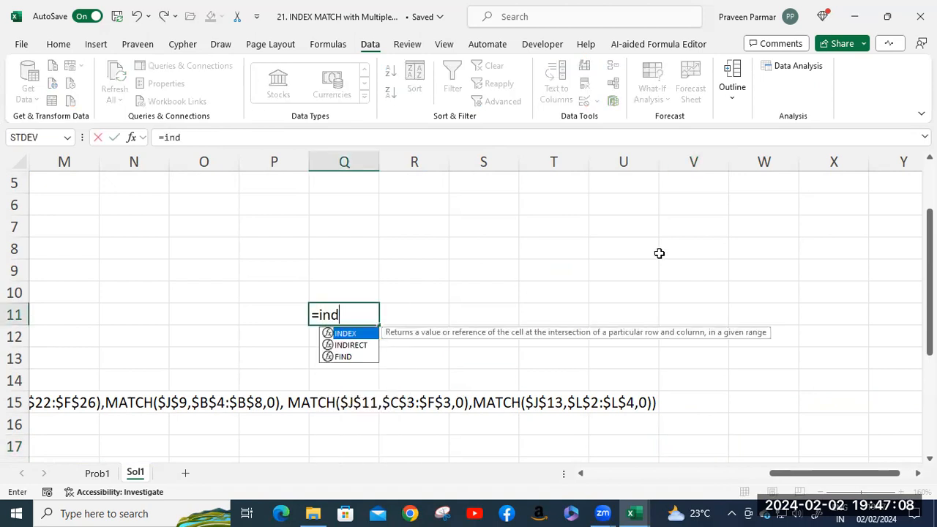
key(Tab)
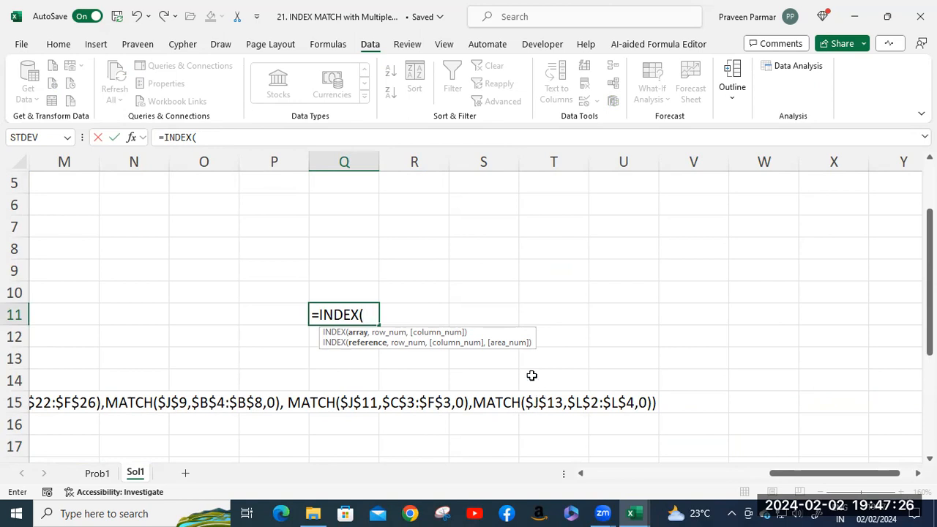
key(BackSpace)
key(BackSpace)
key(BackSpace)
key(BackSpace)
key(BackSpace)
key(BackSpace)
key(BackSpace)
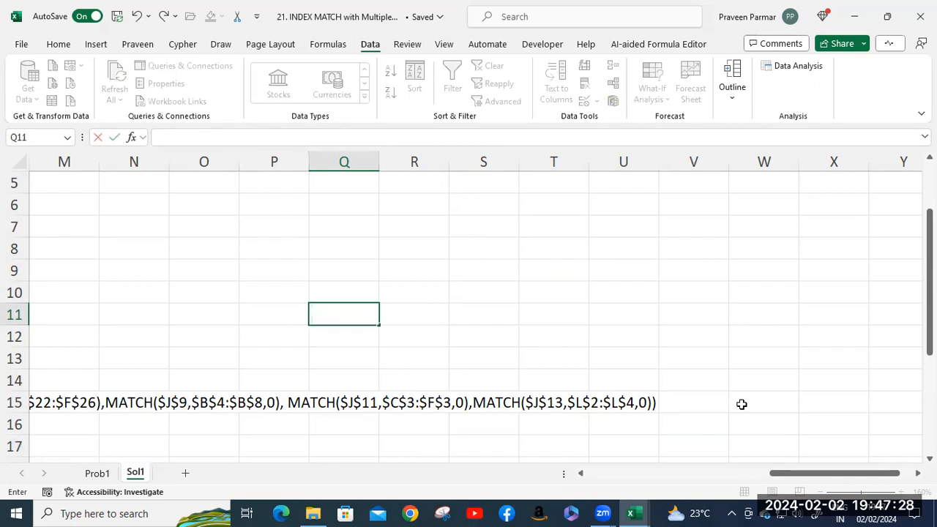
- Compare the Customer Type selection in J13 with the final MATCH argument of the L15 formula
drag(822, 476, 735, 477)
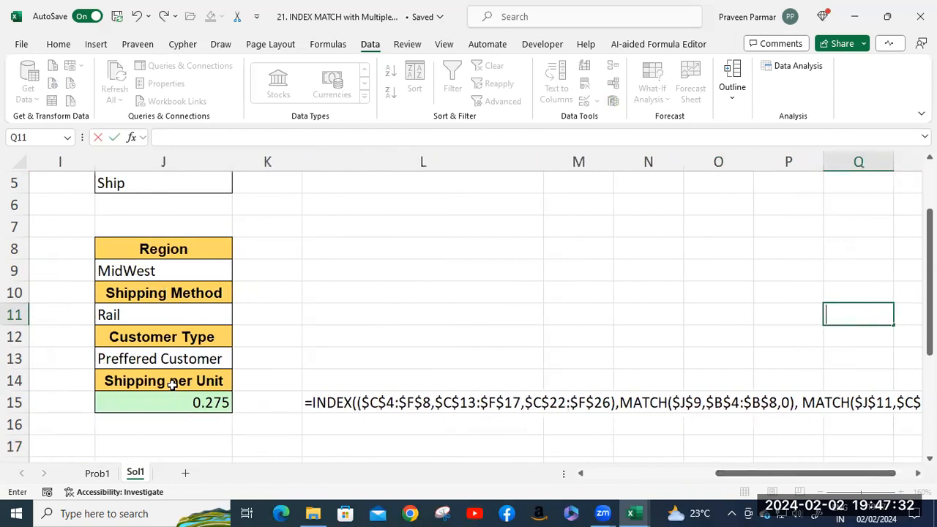
click(161, 358)
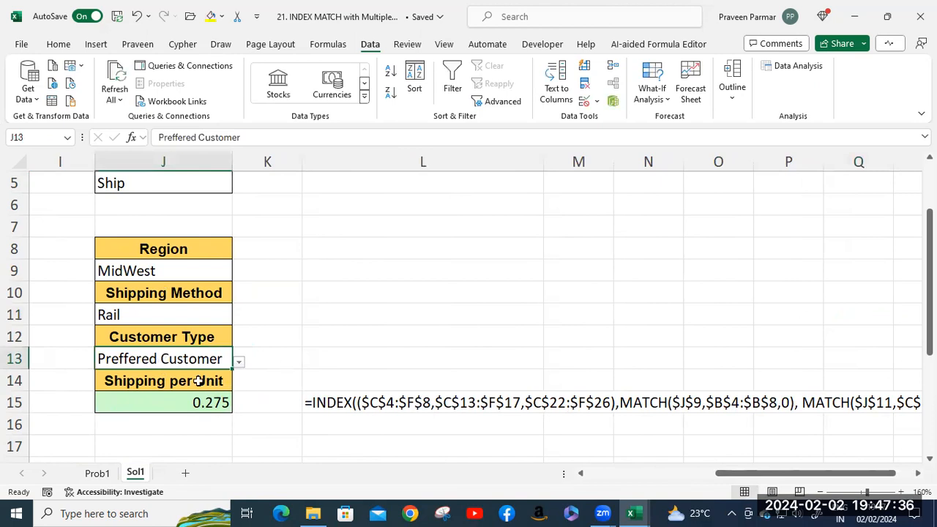
click(376, 359)
drag(735, 474, 745, 474)
click(742, 438)
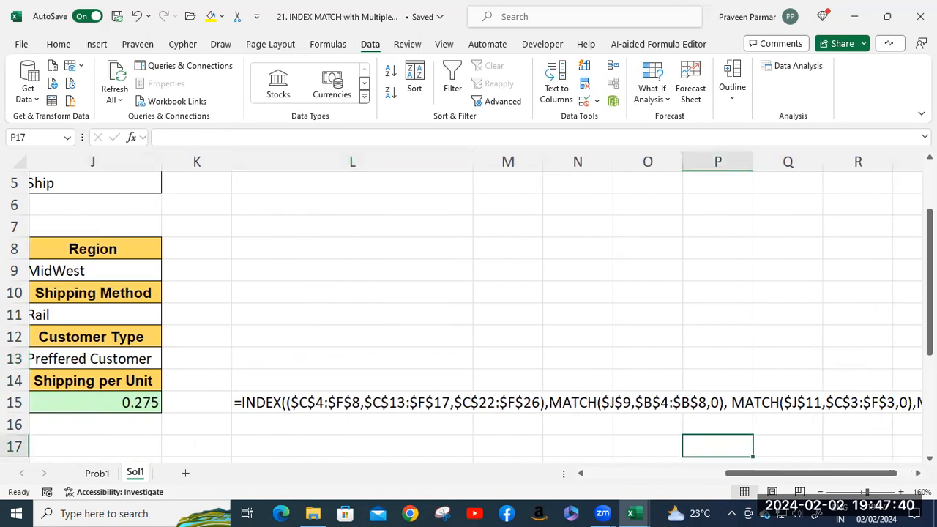
key(Right)
key(Right)
key(Right)
key(Right)
key(Right)
key(Right)
key(Right)
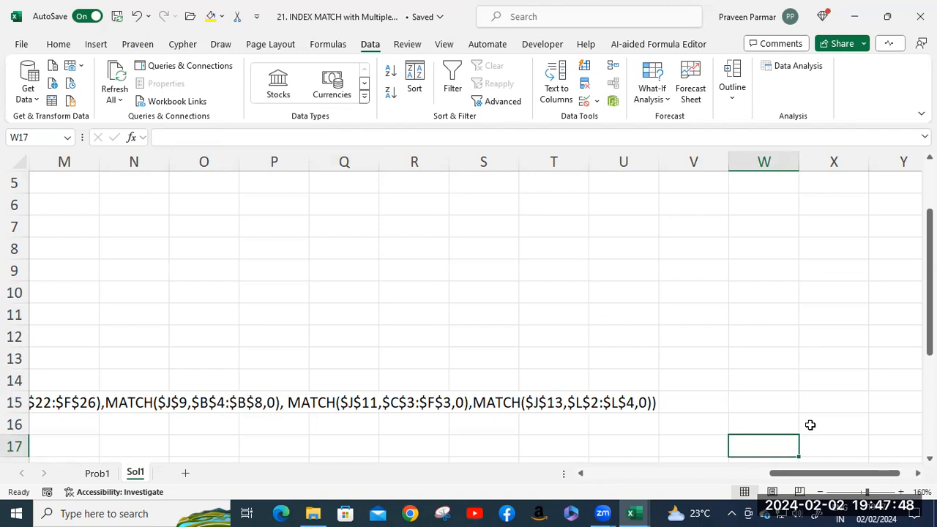
- Examine the Customer Type list in L2:L4 that the final MATCH argument refers to
drag(810, 479, 591, 485)
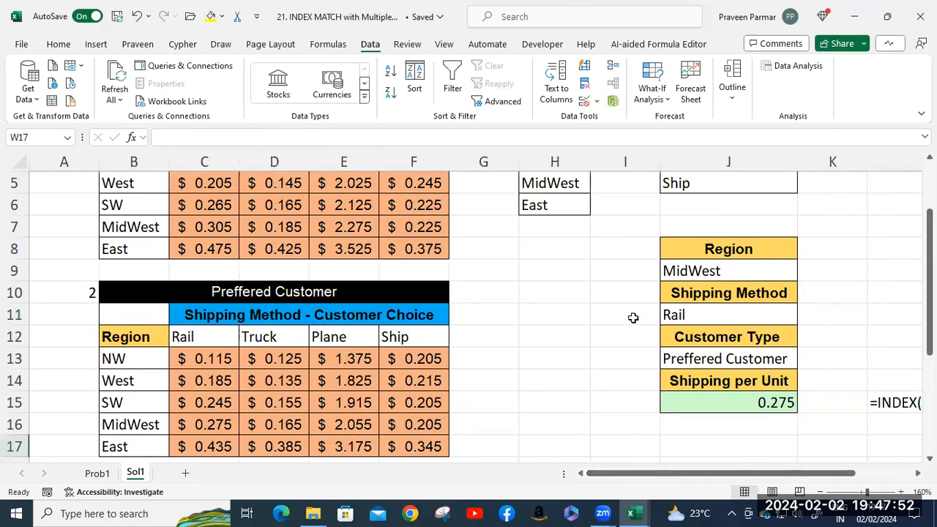
drag(664, 473, 744, 472)
scroll(769, 270, up, 2)
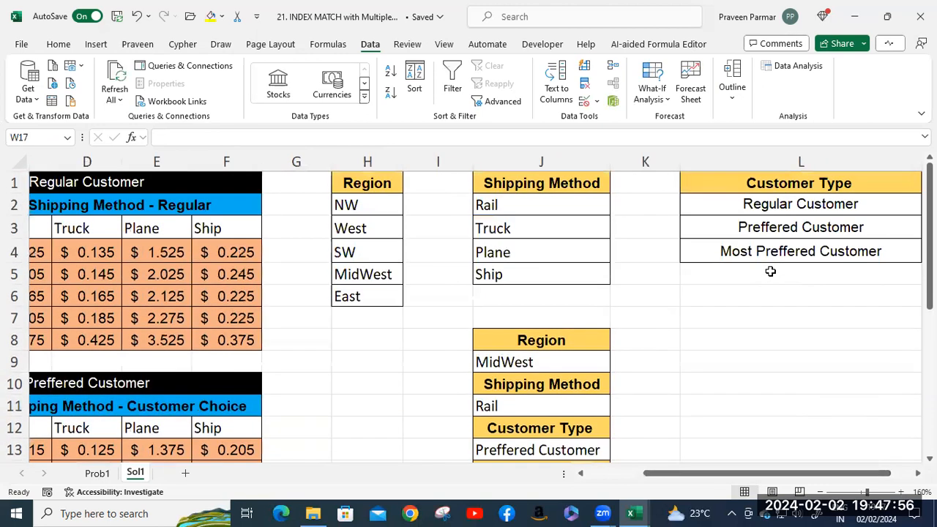
click(745, 208)
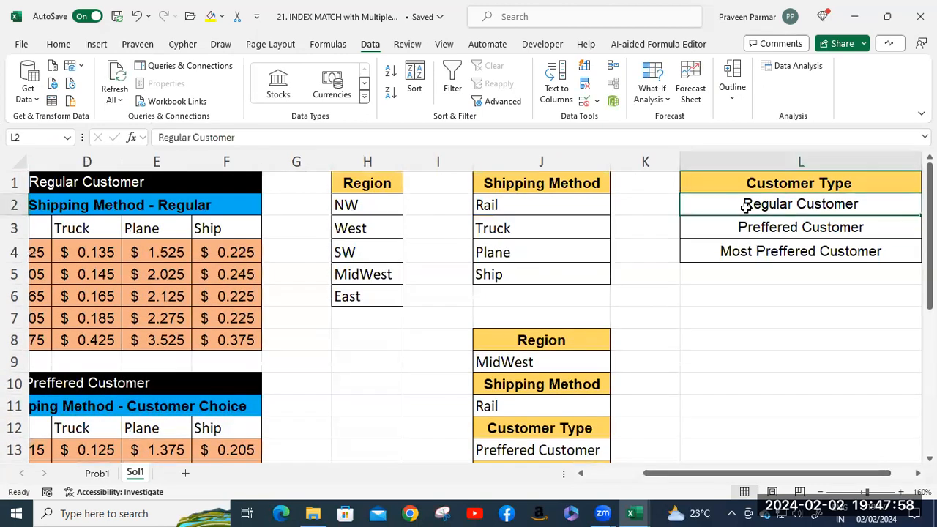
shift+click(743, 251)
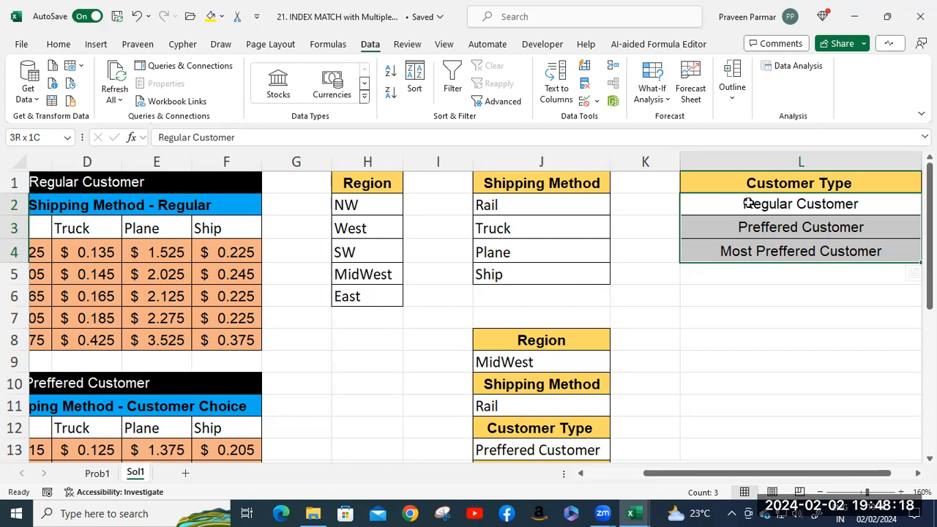
click(748, 206)
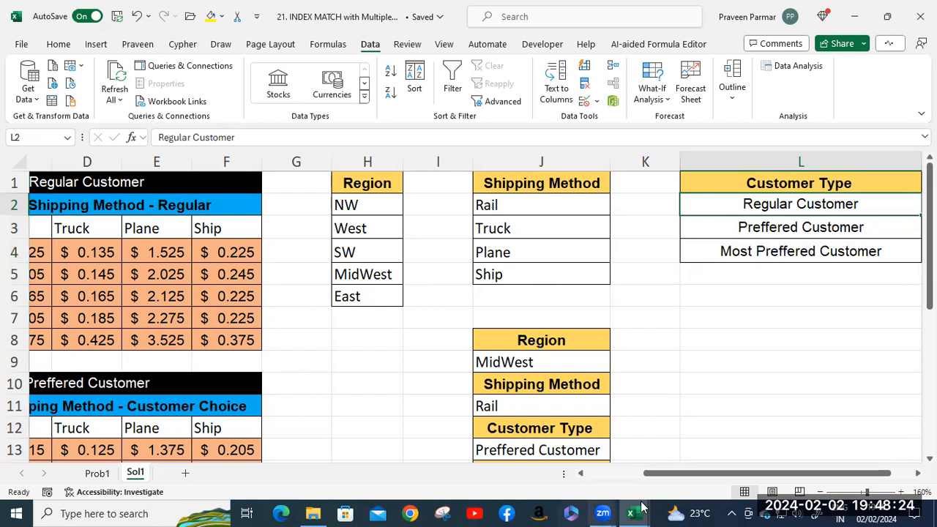
- Compare the order of the three table ranges in the L15 INDEX formula with the Customer Type list
drag(654, 475, 664, 476)
click(612, 429)
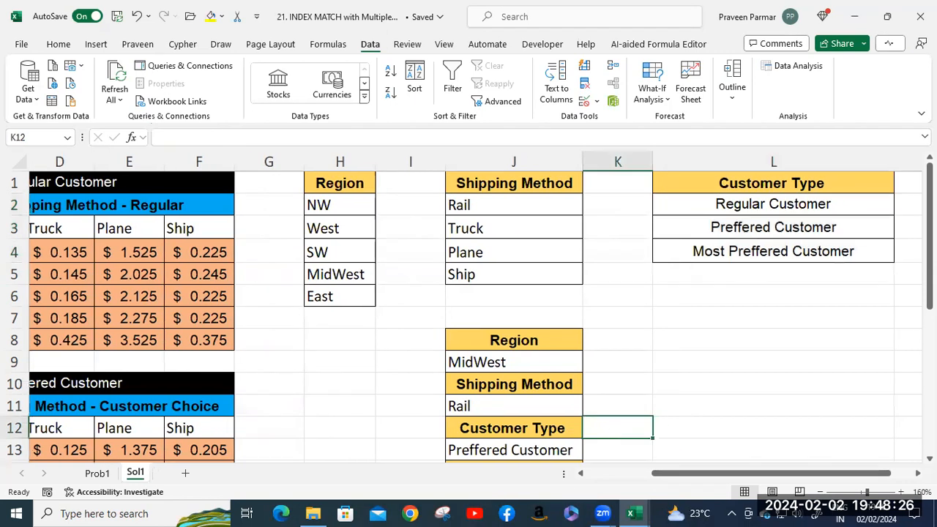
key(Down)
key(Down)
key(Down)
key(Down)
key(Down)
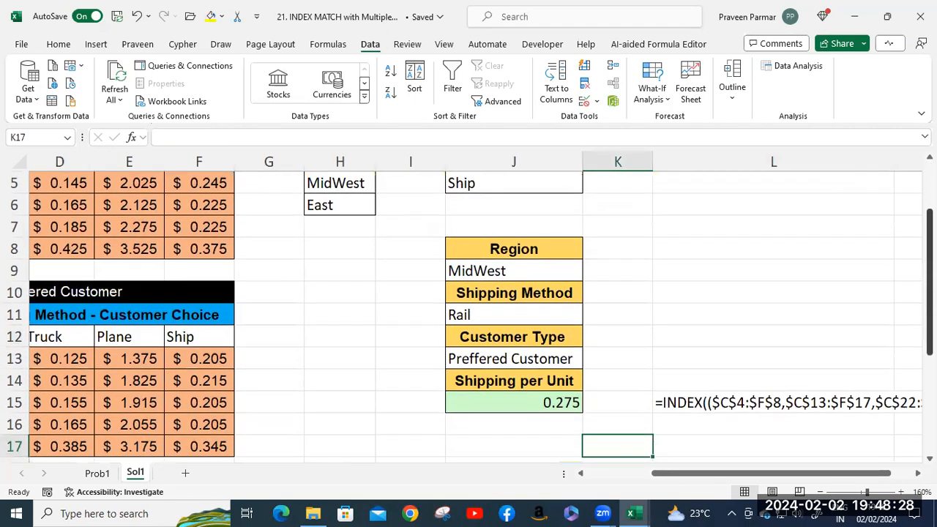
key(Right)
key(Right)
key(Right)
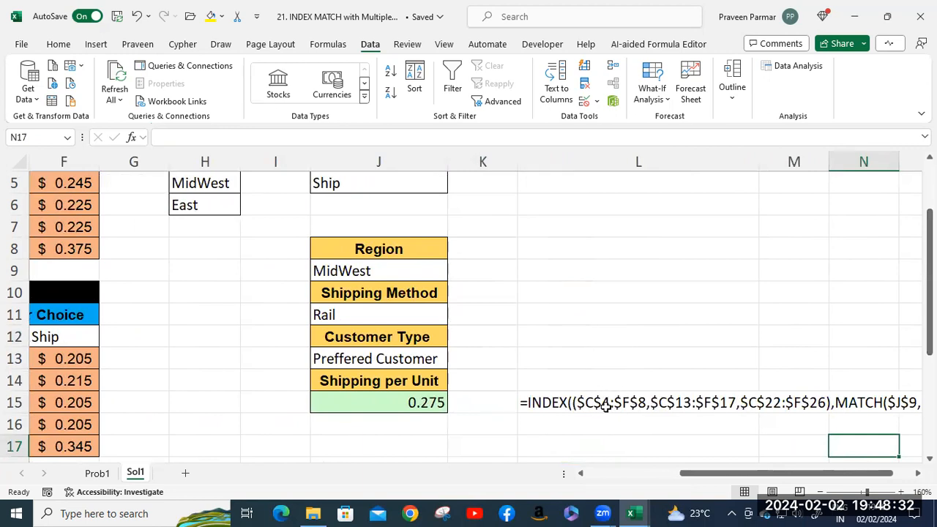
scroll(667, 286, up, 2)
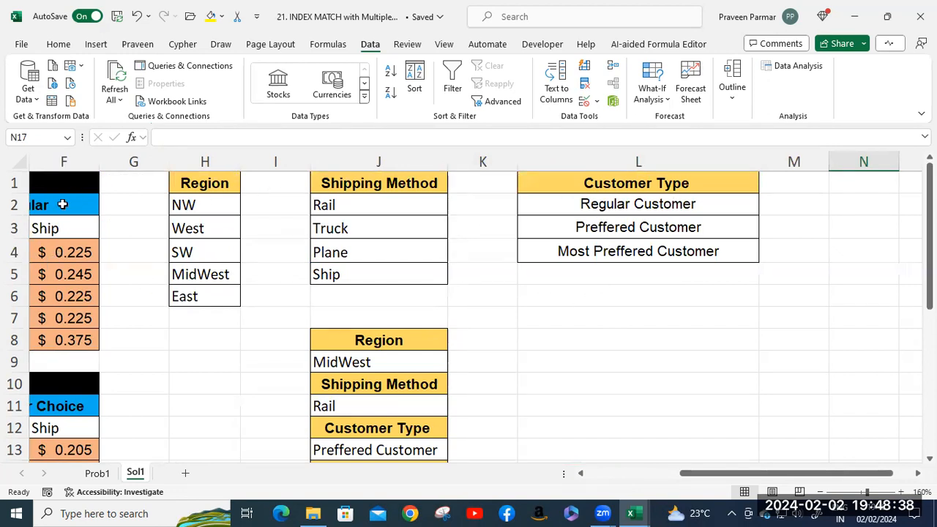
scroll(469, 293, down, 2)
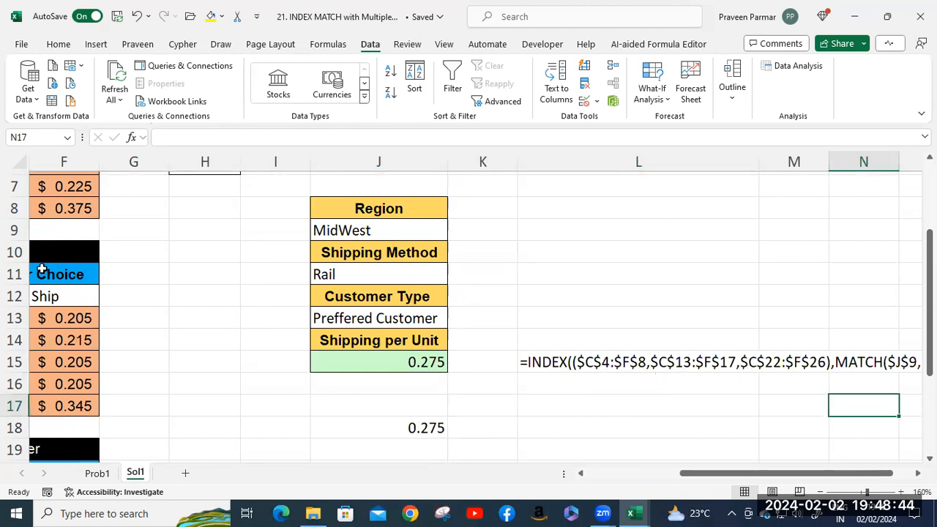
scroll(675, 259, up, 2)
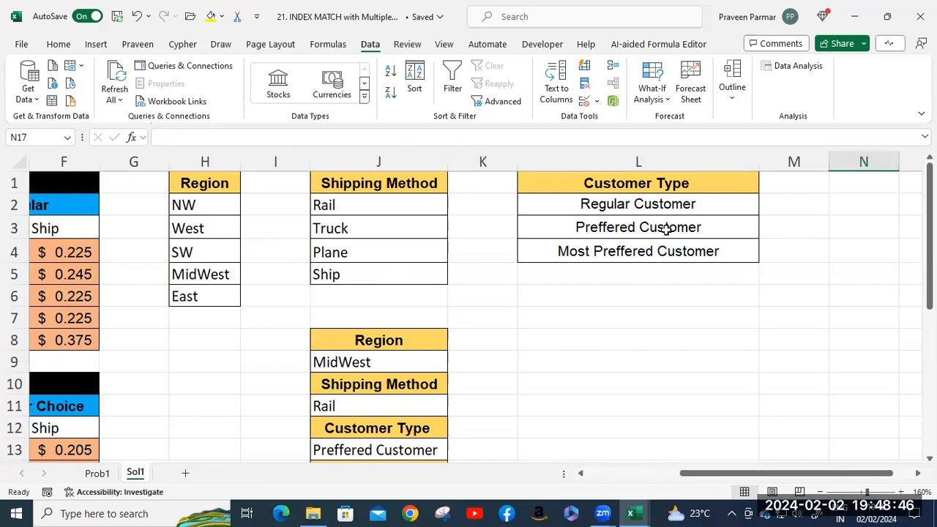
scroll(666, 229, down, 2)
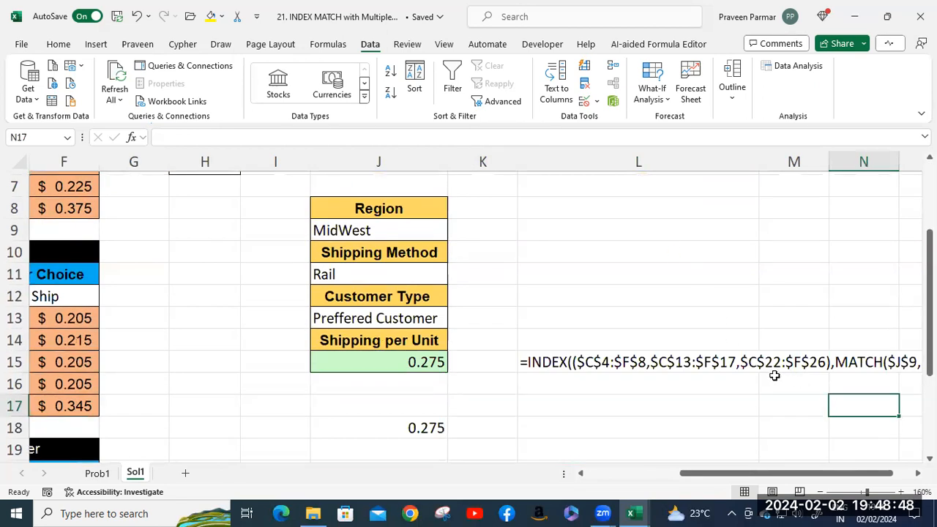
scroll(736, 318, up, 2)
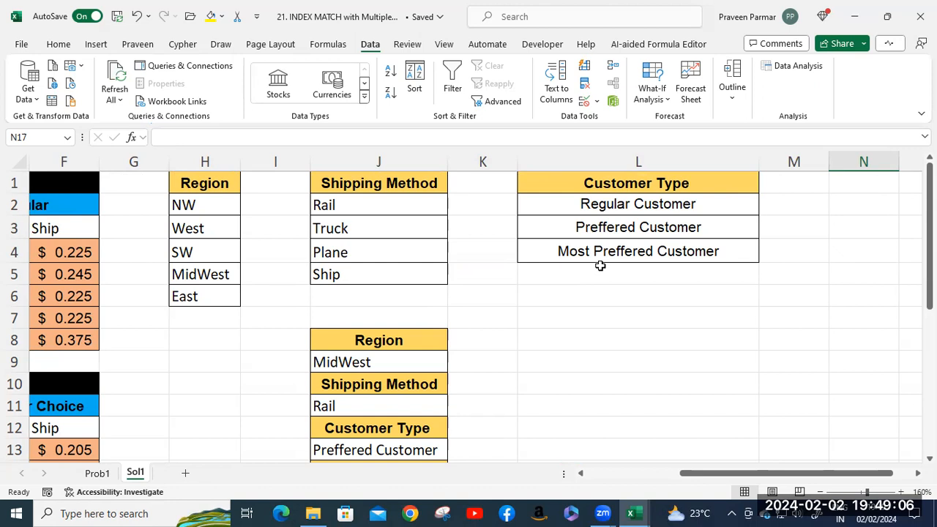
scroll(600, 266, down, 2)
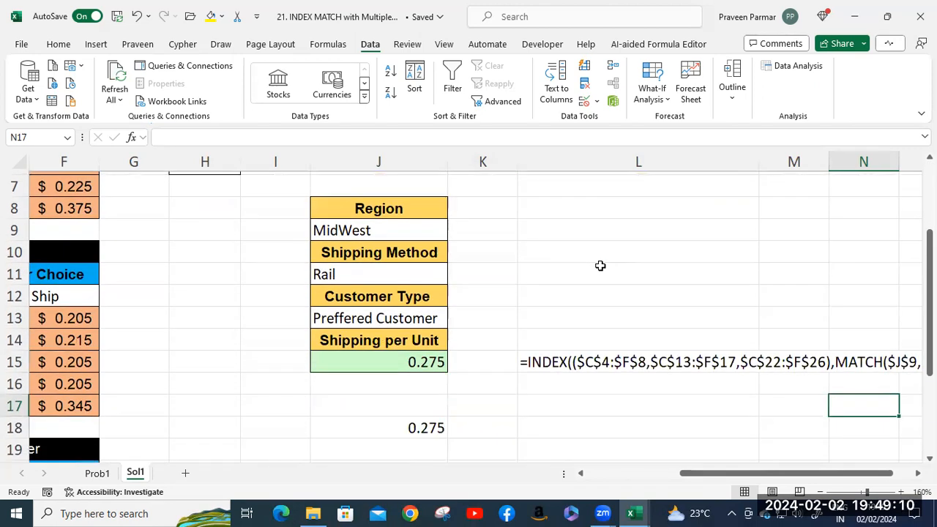
- Go to the Prob1 sheet and select the empty Shipping per Unit result cell J15
click(97, 473)
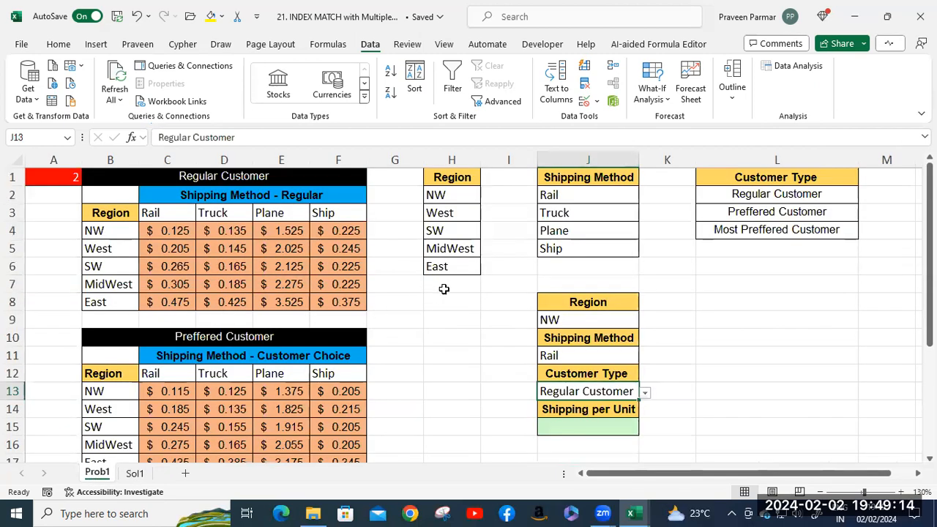
ctrl+scroll(444, 289, up, 1)
drag(656, 474, 680, 474)
click(597, 438)
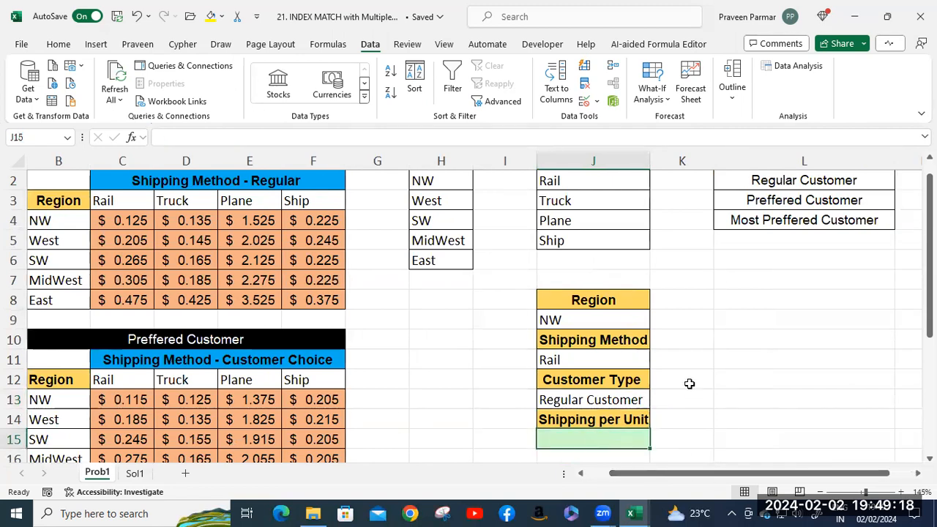
ctrl+scroll(701, 349, up, 1)
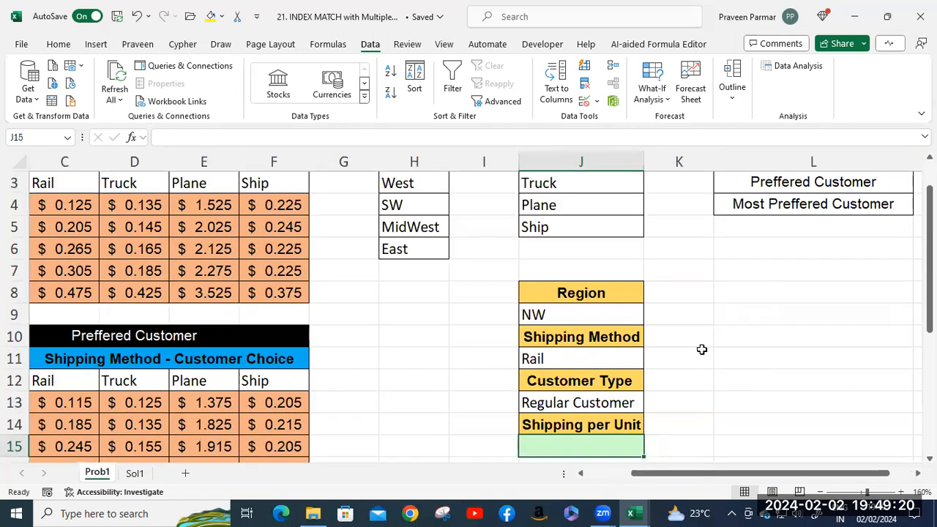
scroll(701, 349, down, 2)
drag(687, 469, 753, 473)
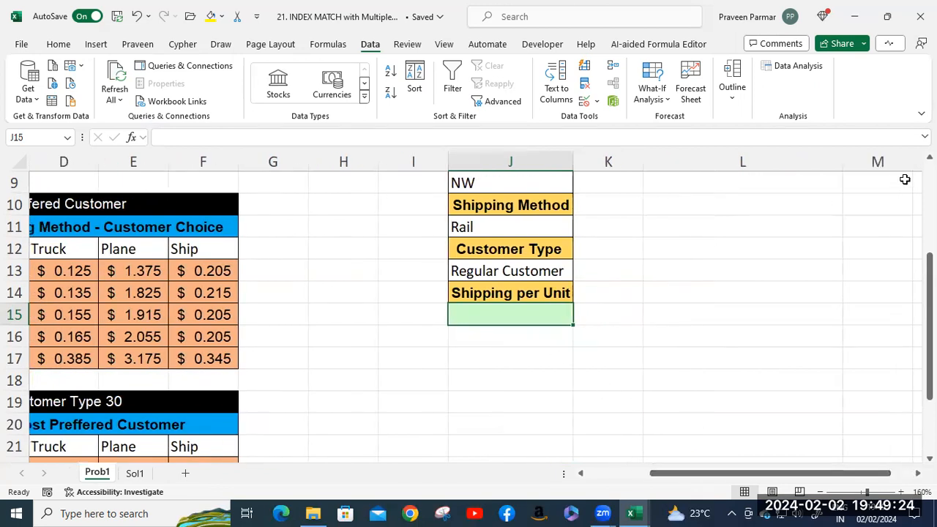
text(=in)
key(Tab)
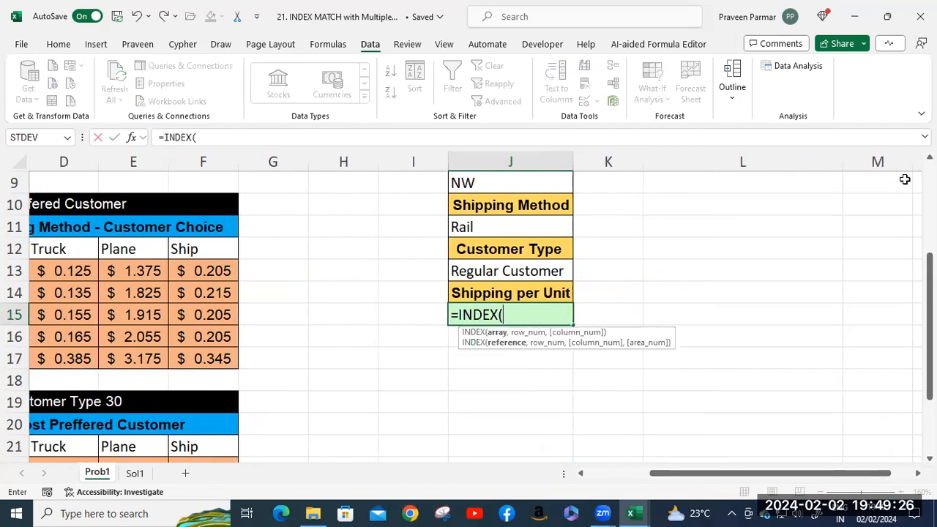
text(()
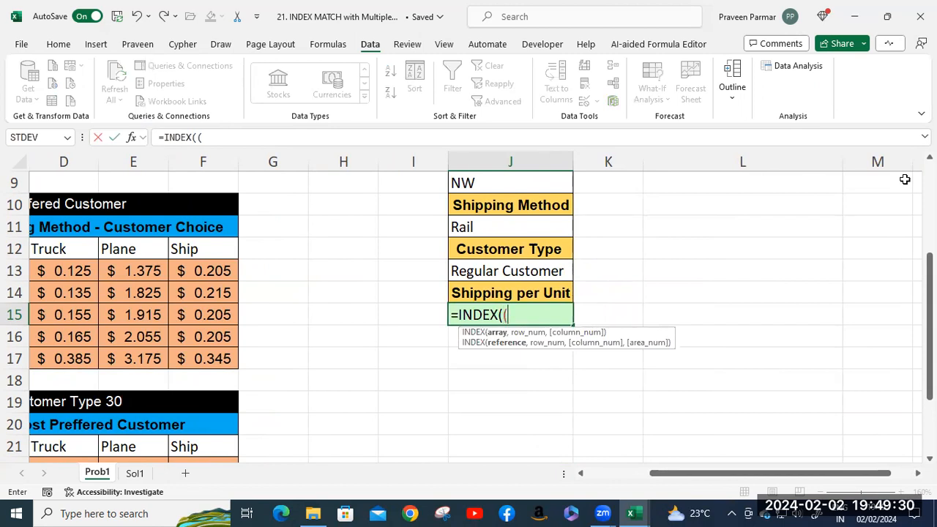
drag(694, 480, 565, 478)
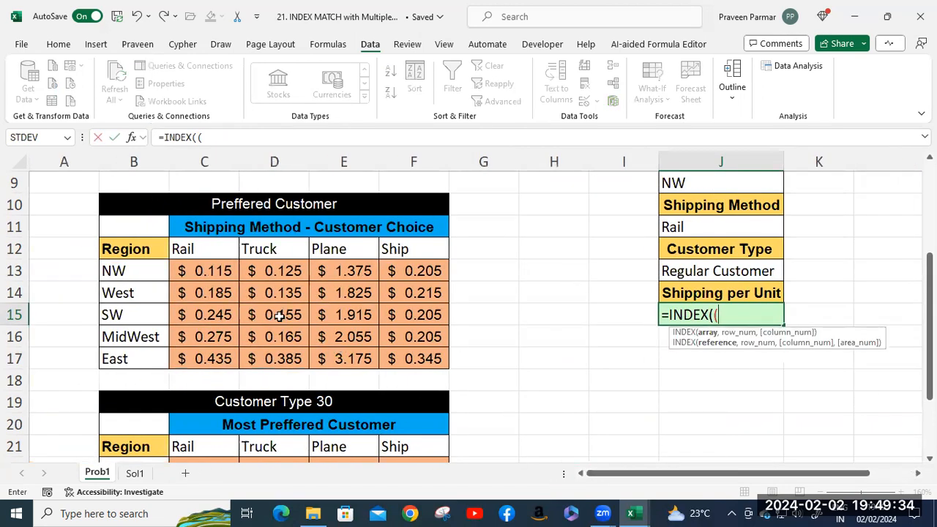
scroll(278, 315, up, 3)
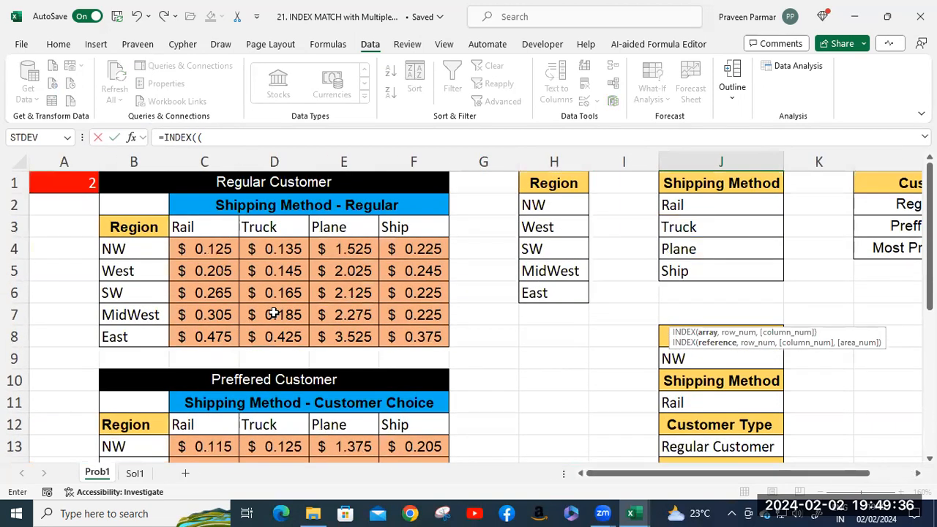
click(80, 186)
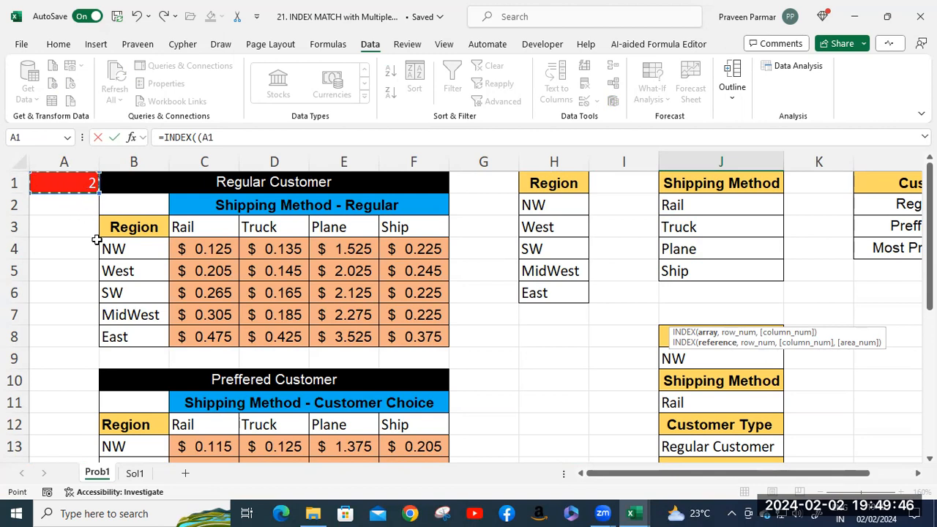
click(224, 138)
key(BackSpace)
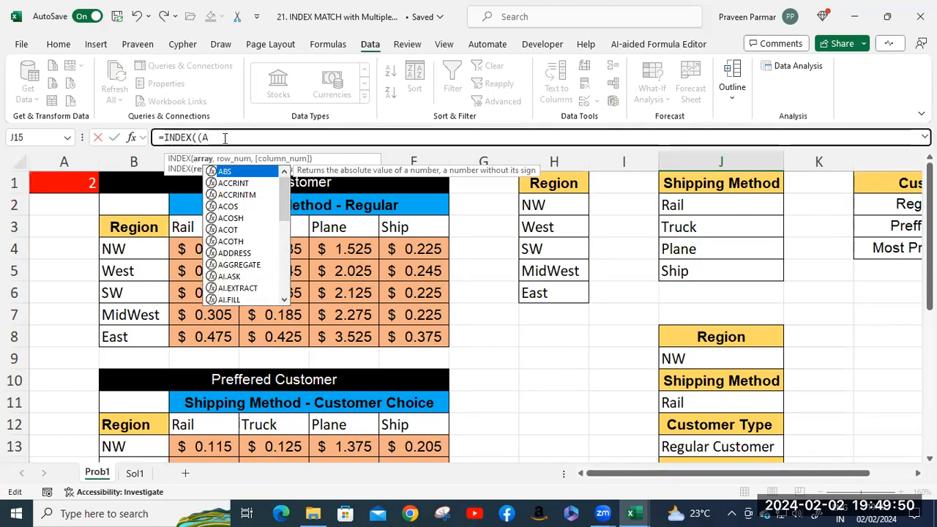
key(BackSpace)
key(BackSpace)
key(BackSpace)
key(BackSpace)
key(BackSpace)
key(BackSpace)
key(BackSpace)
key(BackSpace)
key(BackSpace)
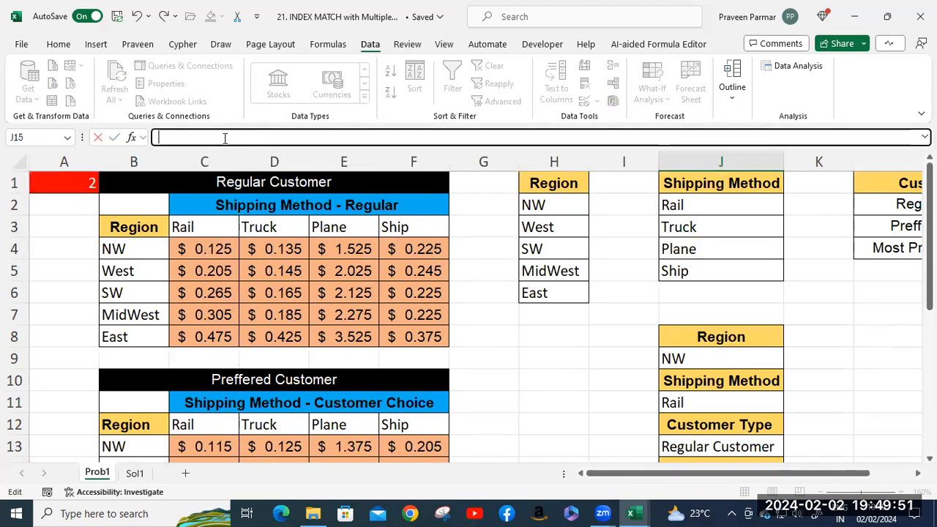
click(79, 215)
- Number the customer tables by entering 1 in A1 beside Regular Customer and 2 in A10 beside Preffered Customer
click(77, 182)
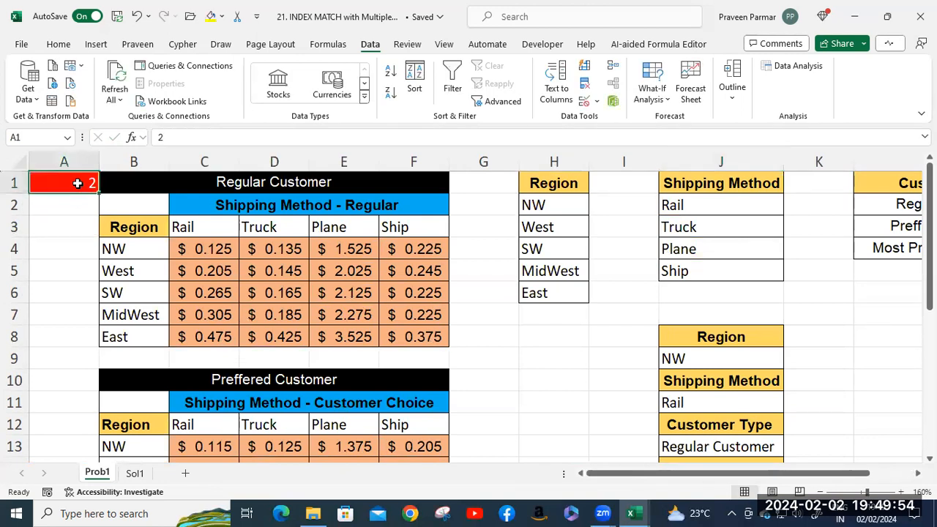
text(1)
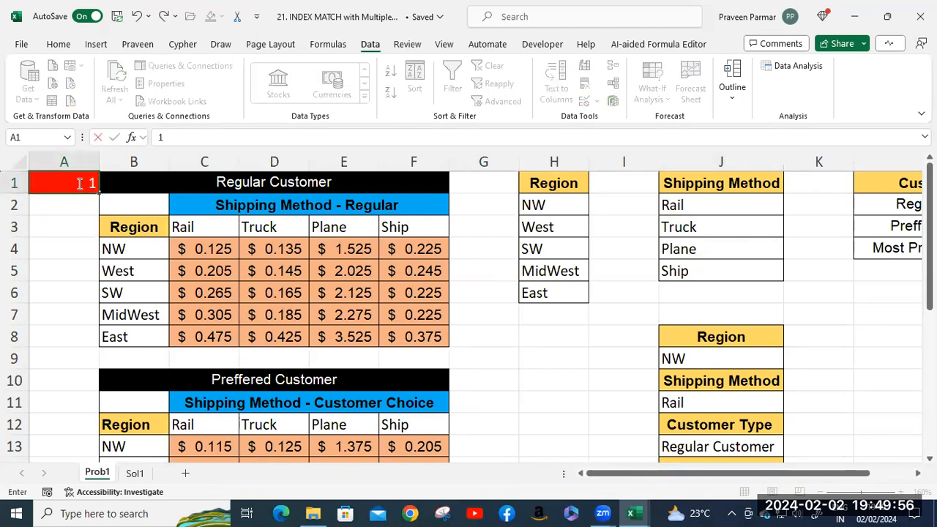
key(Return)
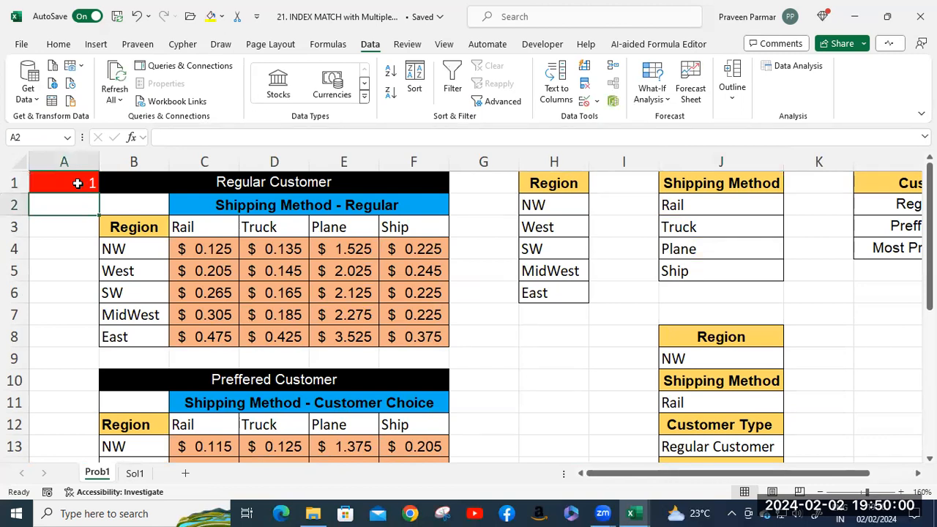
click(67, 378)
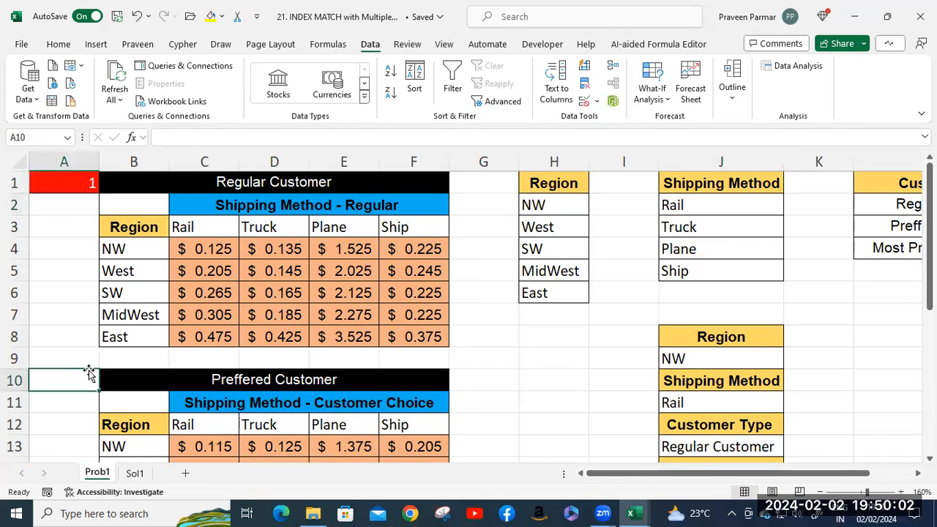
text(2)
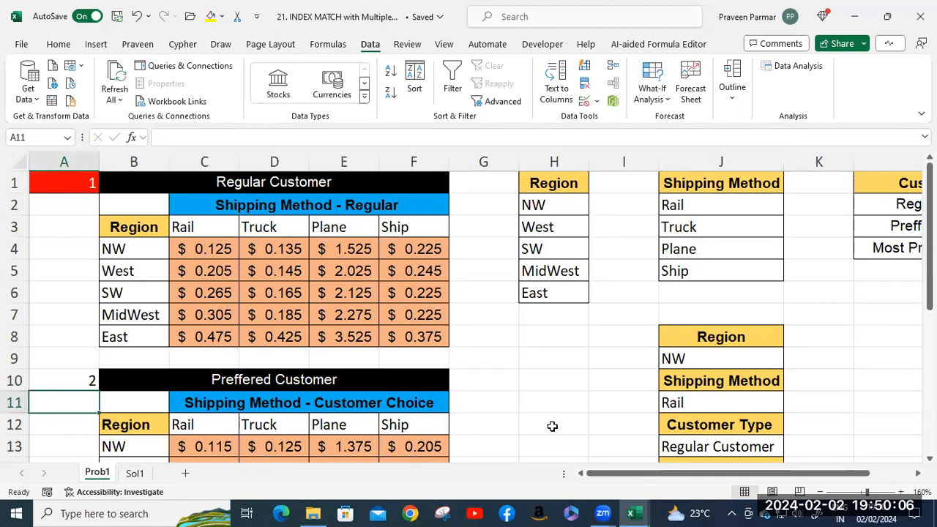
- Start an INDEX formula in the Shipping per Unit cell J15
drag(605, 476, 649, 475)
scroll(604, 411, down, 2)
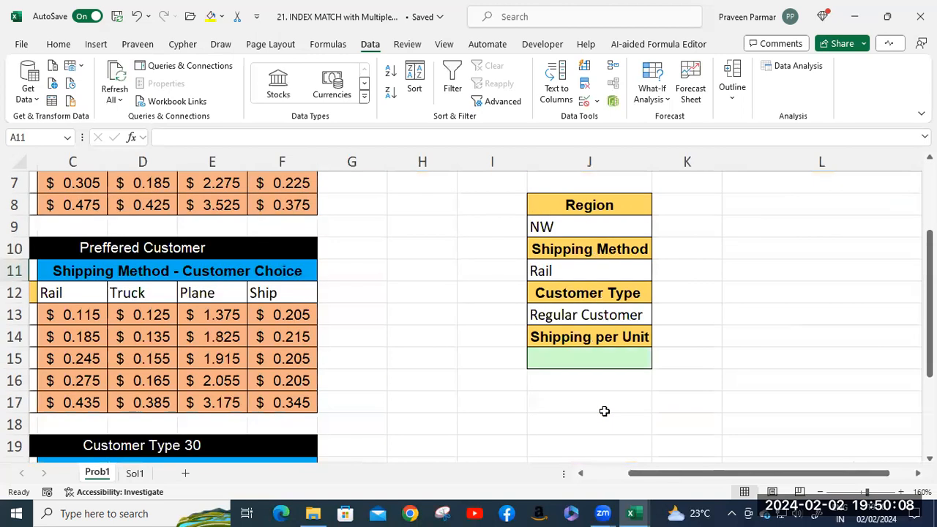
click(577, 360)
text(=)
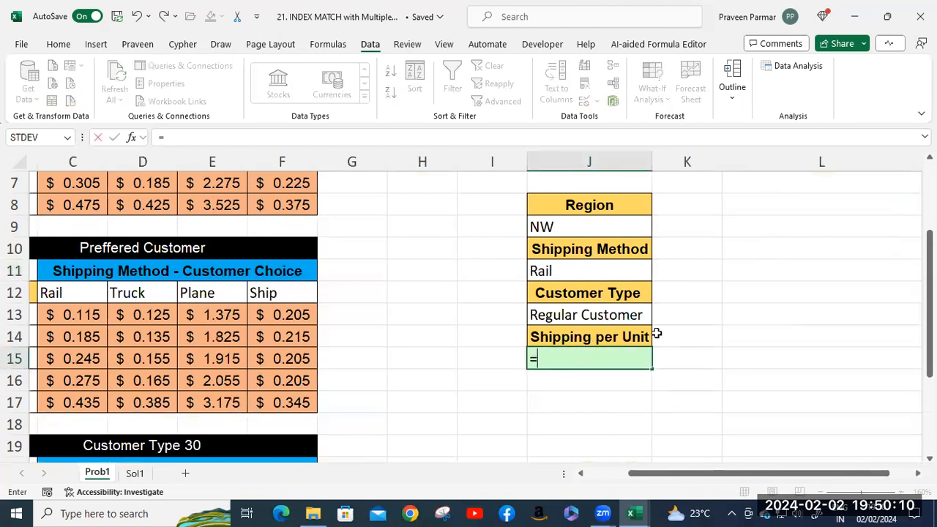
text(in)
key(Tab)
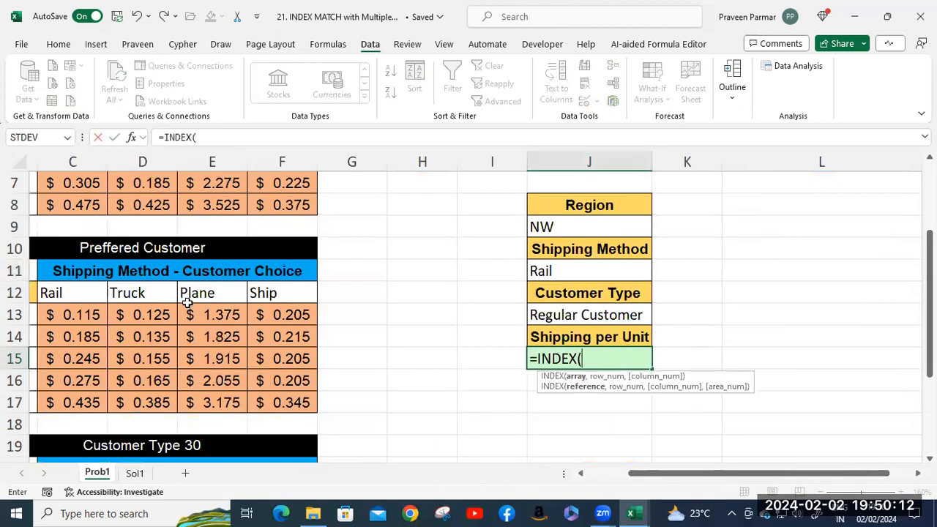
- Enter the Regular Customer rates $C$4:$F$8 as the first INDEX reference, with an extra opening parenthesis before it for multiple ranges
drag(675, 476, 554, 476)
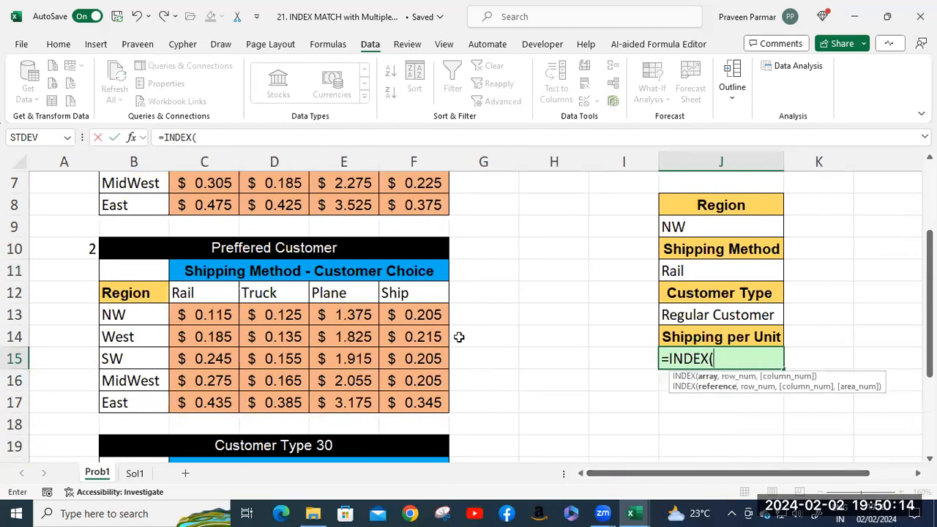
scroll(324, 329, up, 2)
click(209, 251)
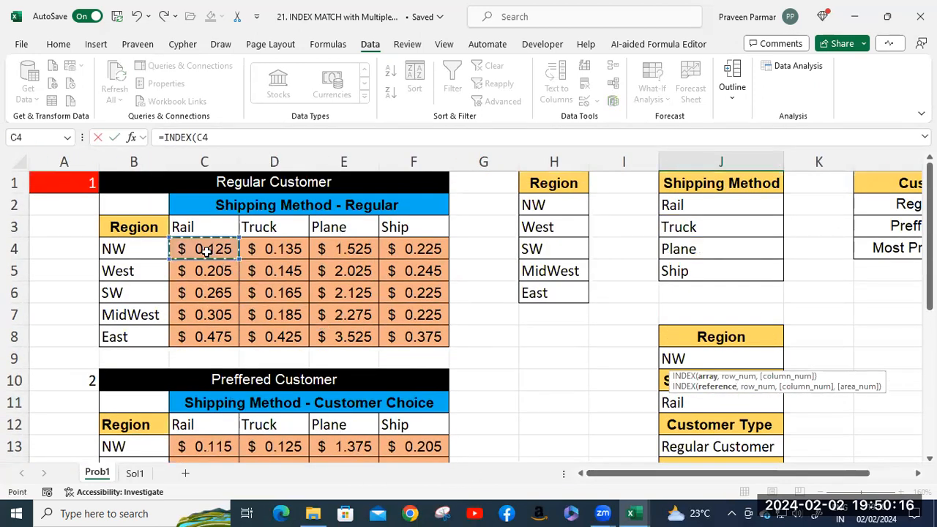
shift+click(433, 336)
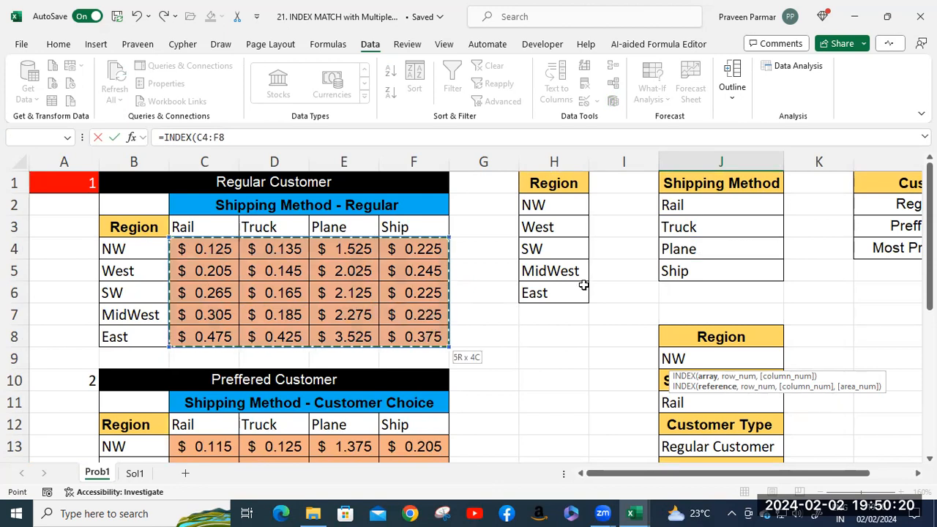
key(F4)
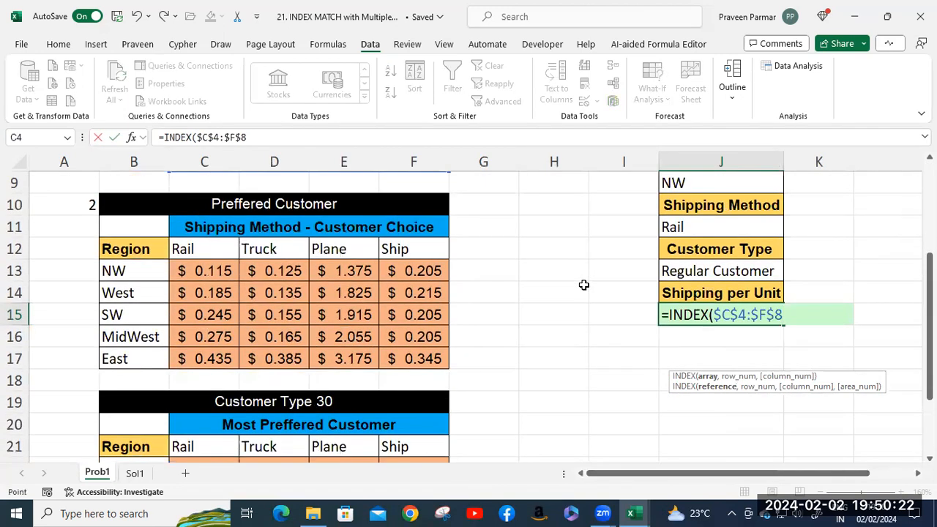
text(,)
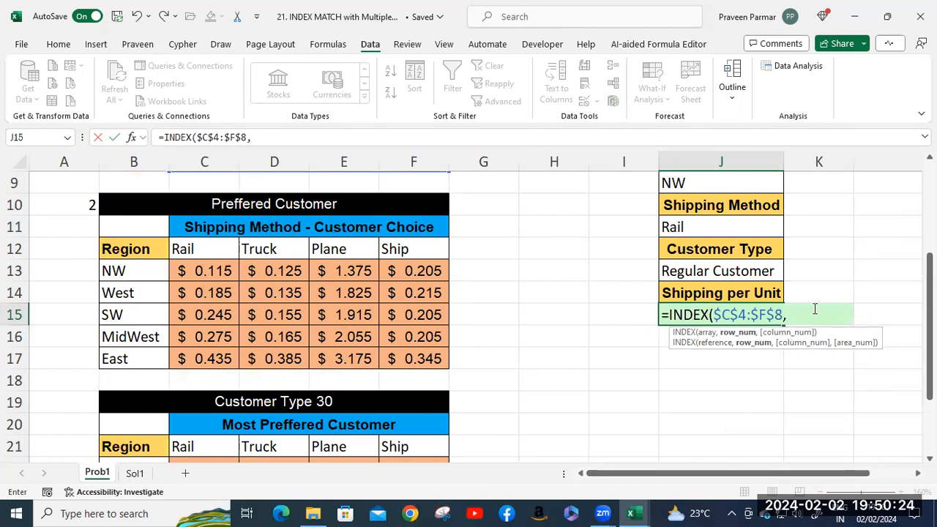
click(714, 314)
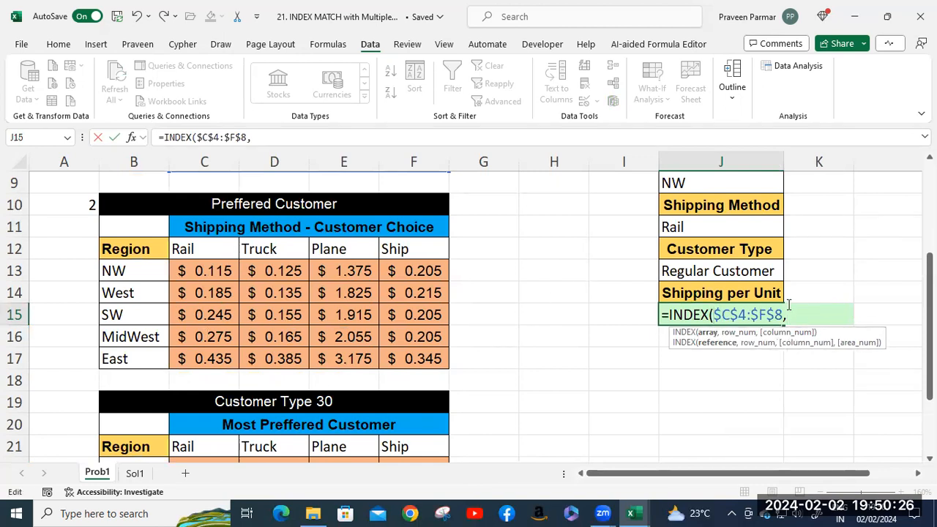
text(()
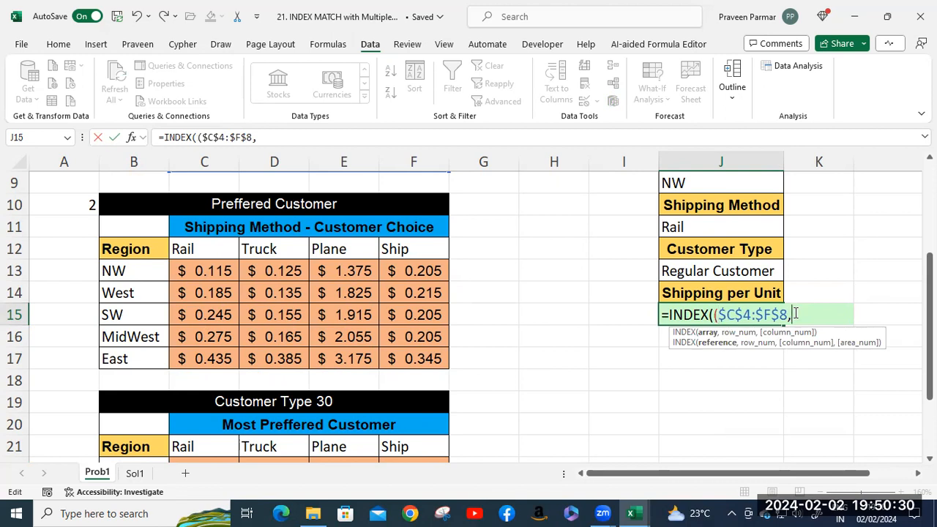
- Add the Preffered Customer rates $C$13:$F$17 as the second absolute range of the INDEX reference
click(208, 271)
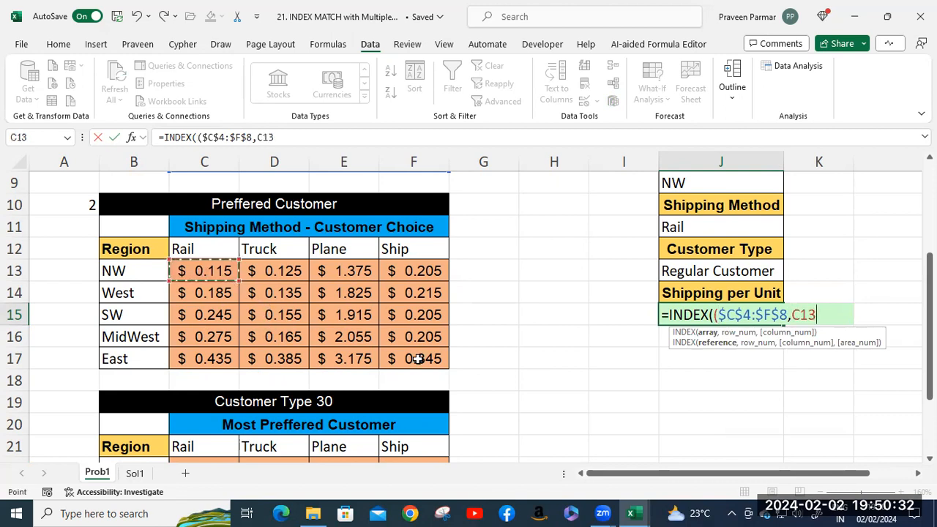
drag(417, 358, 419, 358)
key(F4)
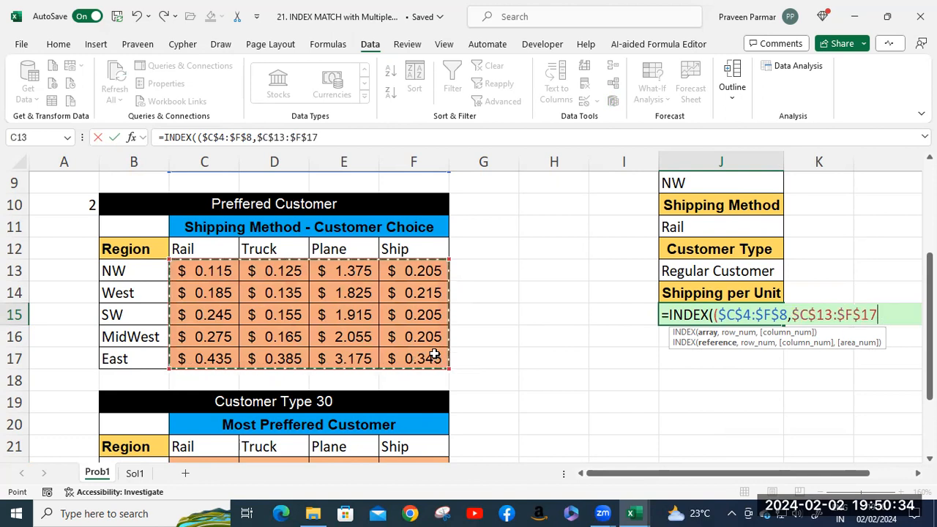
text(,)
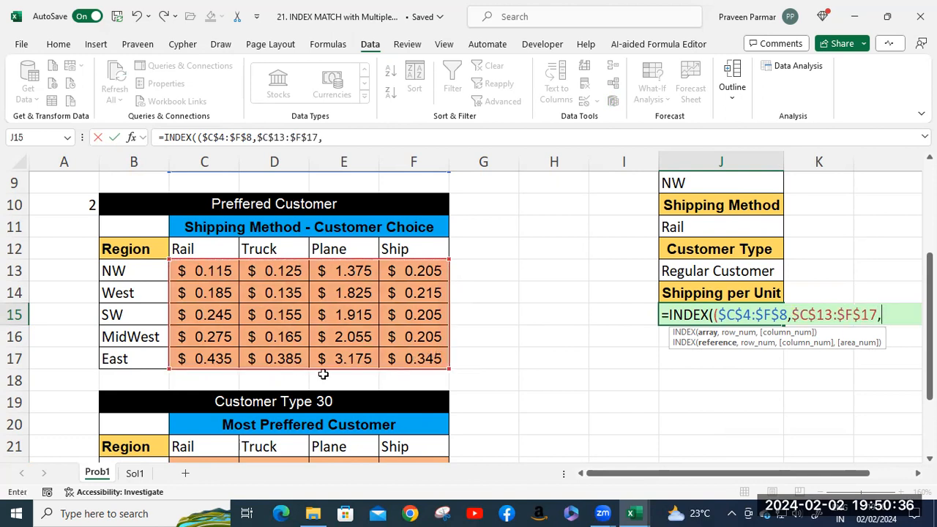
- Add the Most Preffered Customer rates $C$22:$F$26 as the third absolute range and close the reference group's parenthesis
scroll(245, 388, down, 2)
drag(217, 344, 422, 420)
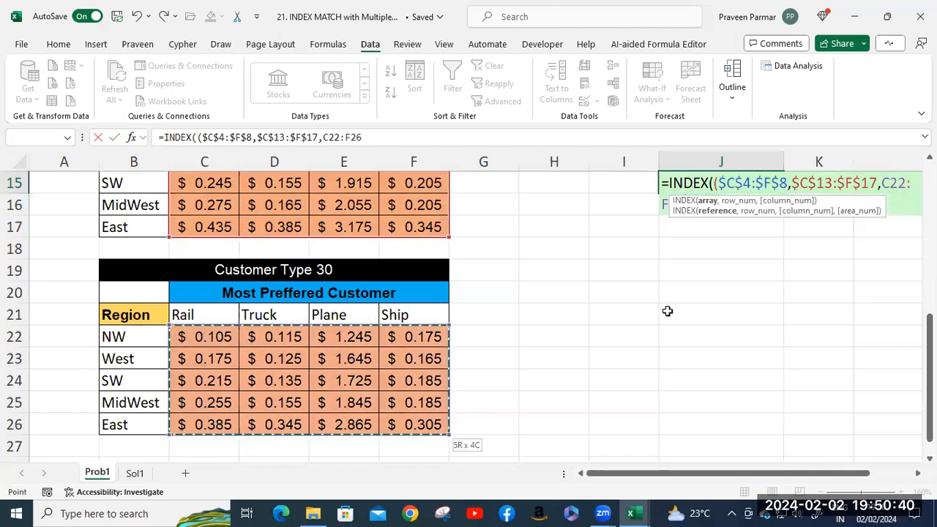
key(F4)
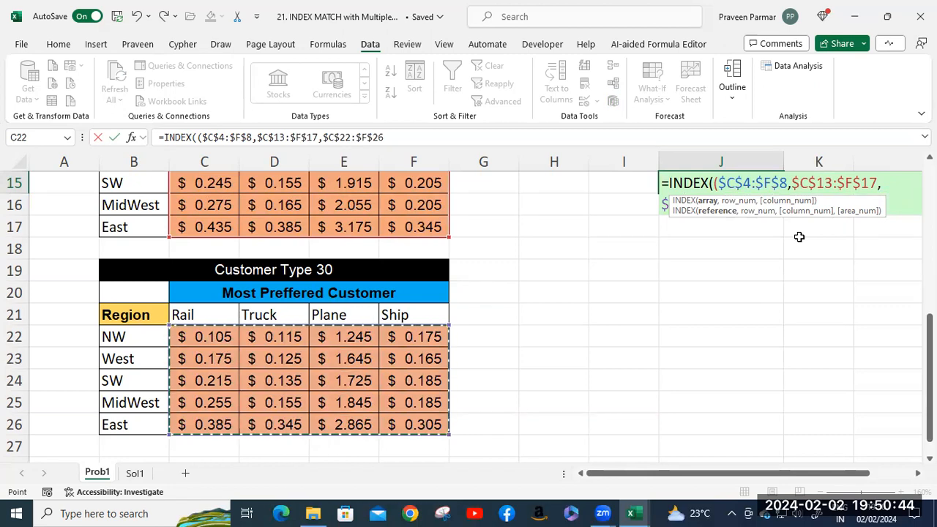
text())
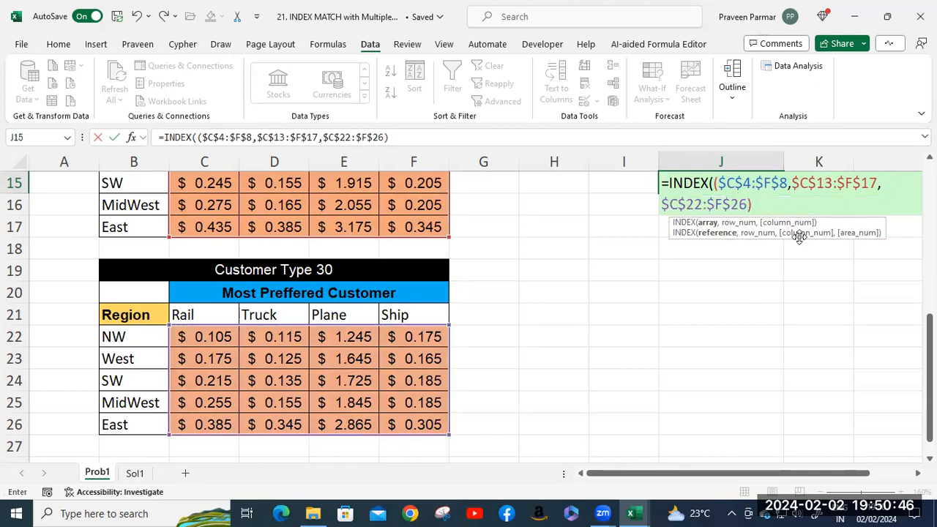
- Start a MATCH for the INDEX row number in J15, using the Region cell $J$9 as its absolute lookup value
drag(697, 474, 763, 472)
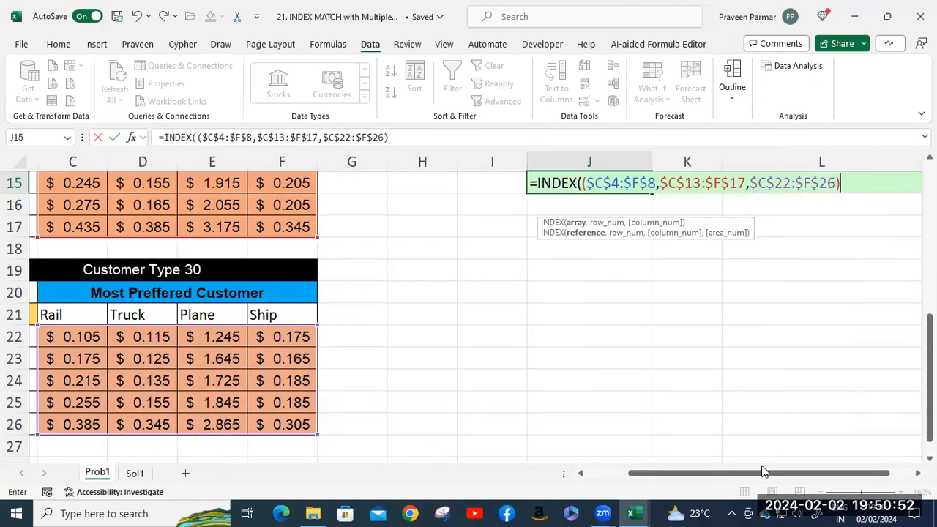
text(,)
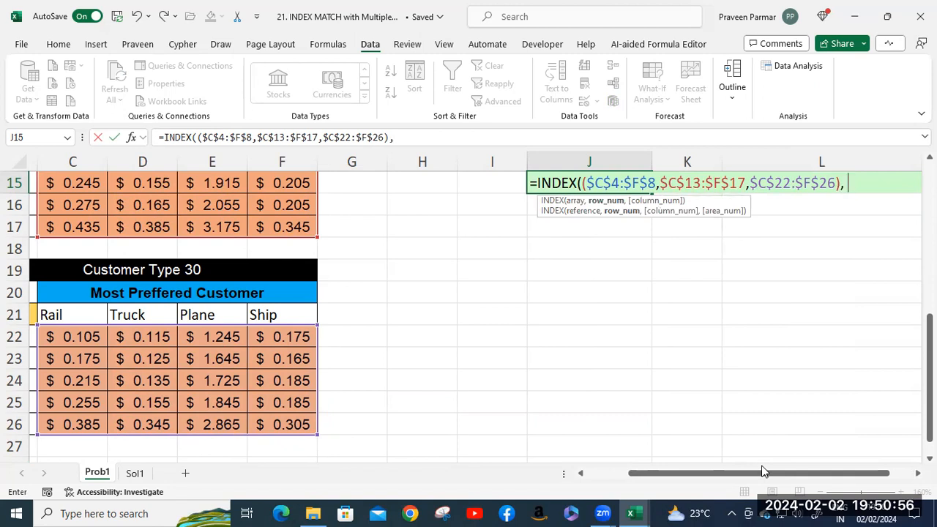
text( mat)
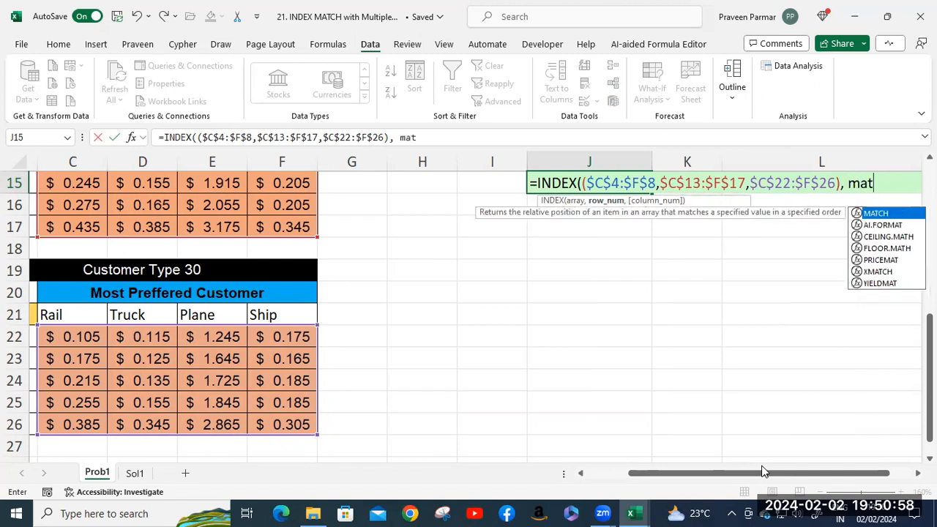
key(Tab)
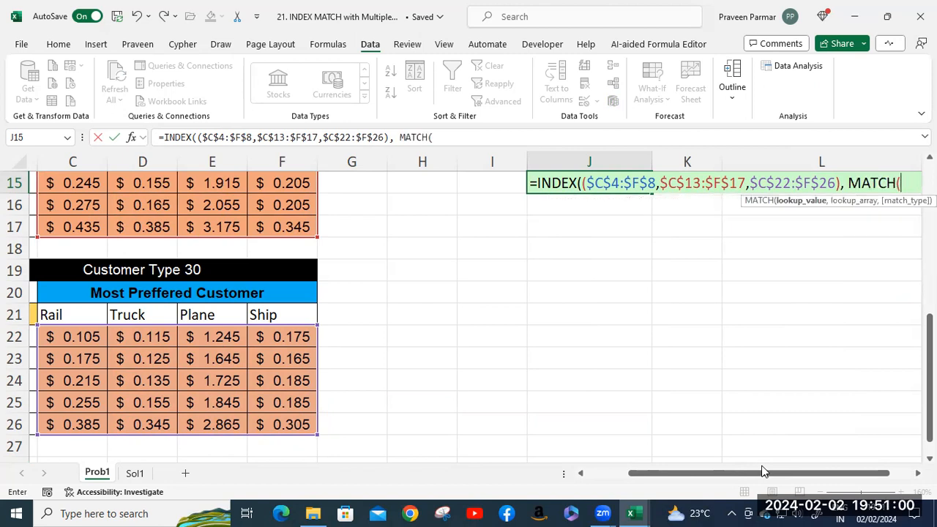
scroll(464, 372, up, 3)
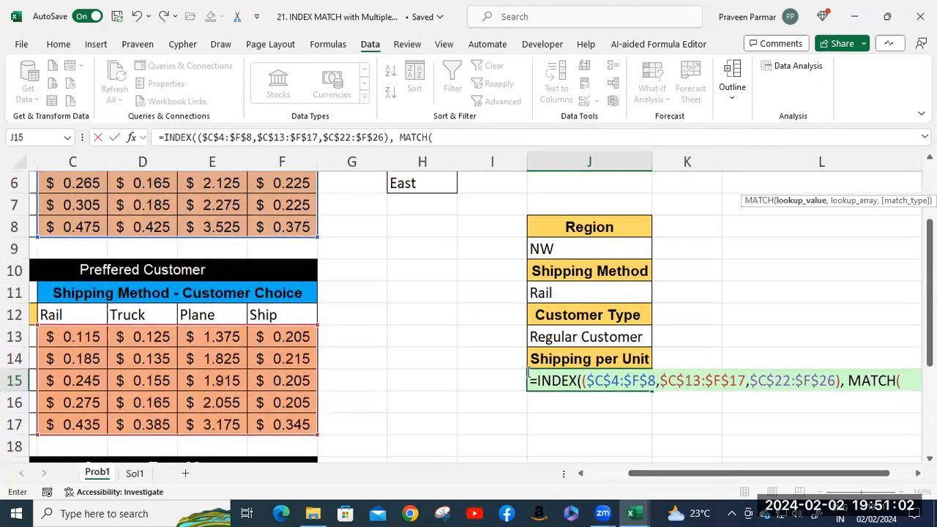
click(581, 251)
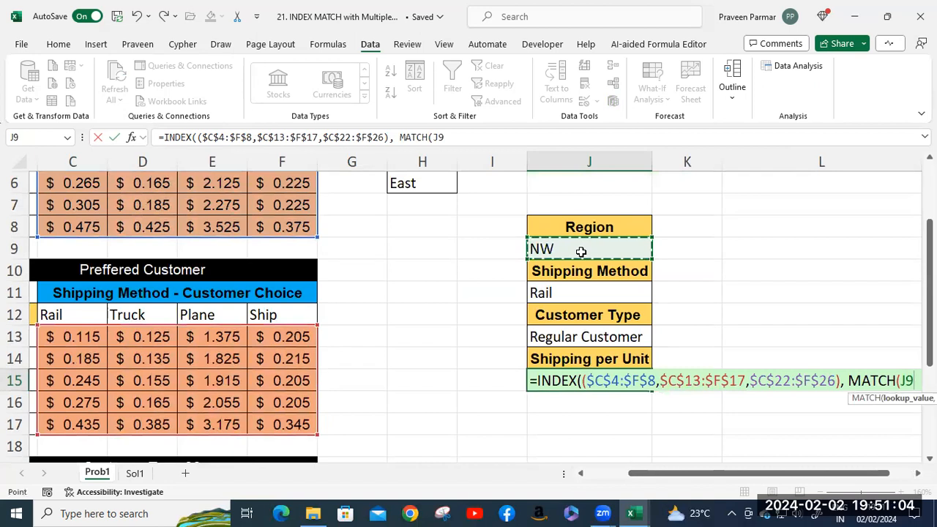
key(F4)
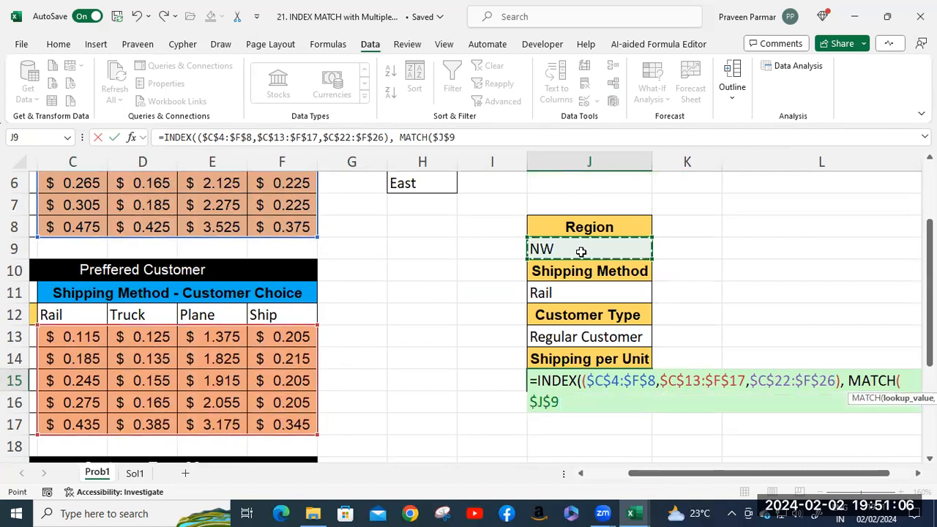
text(,)
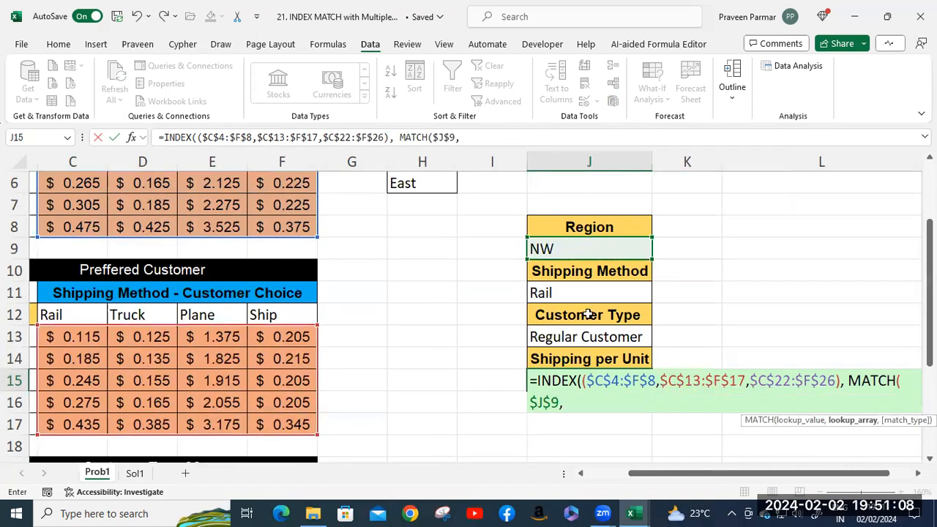
- Give the region MATCH the absolute lookup array $B$4:$B$8 with match type 0, and close it
drag(651, 474, 591, 485)
scroll(181, 276, down, 1)
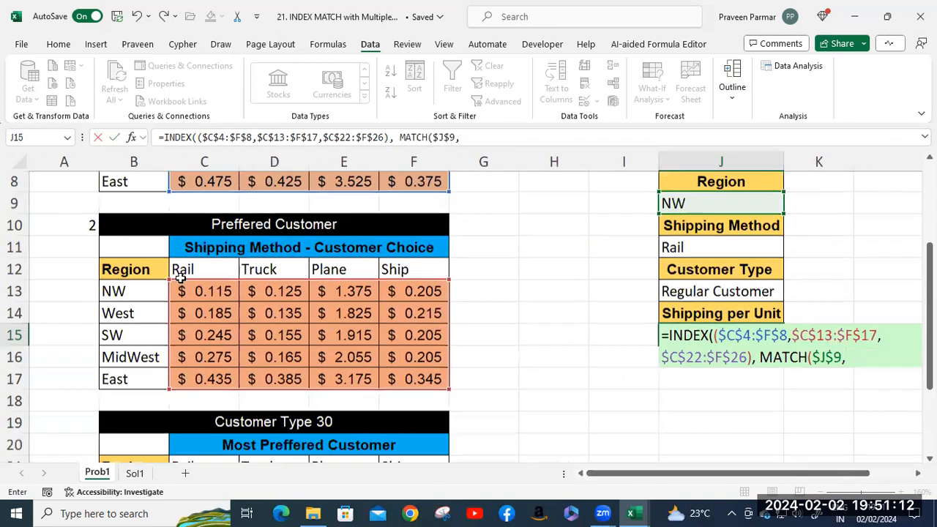
scroll(181, 277, up, 2)
click(129, 205)
drag(142, 294, 145, 292)
key(F4)
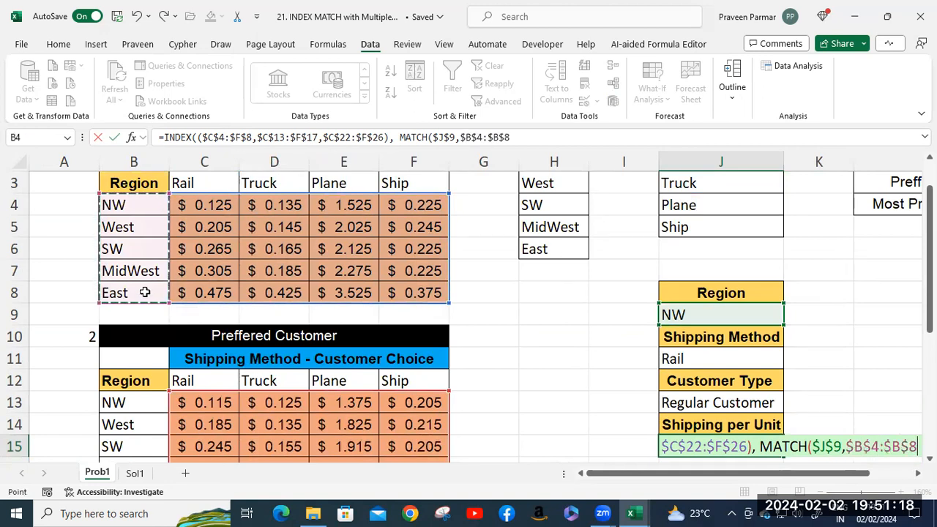
text(,0)
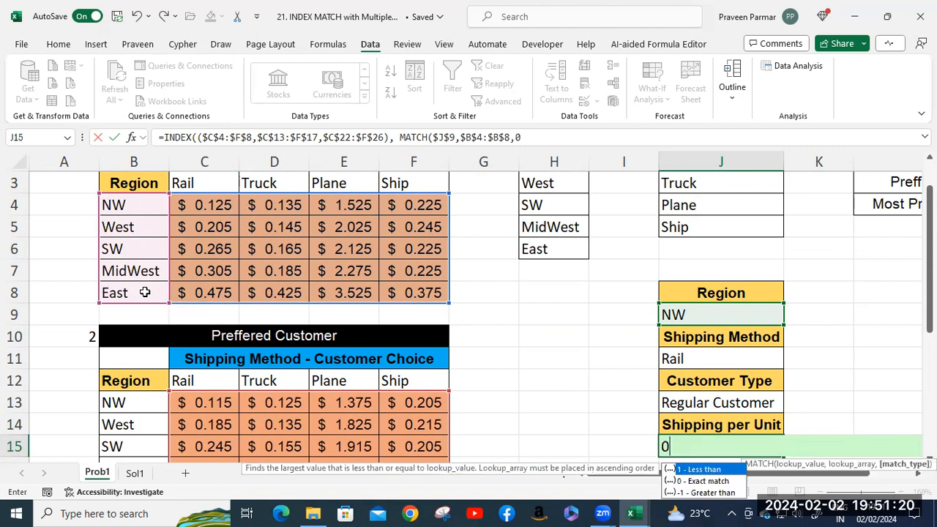
text())
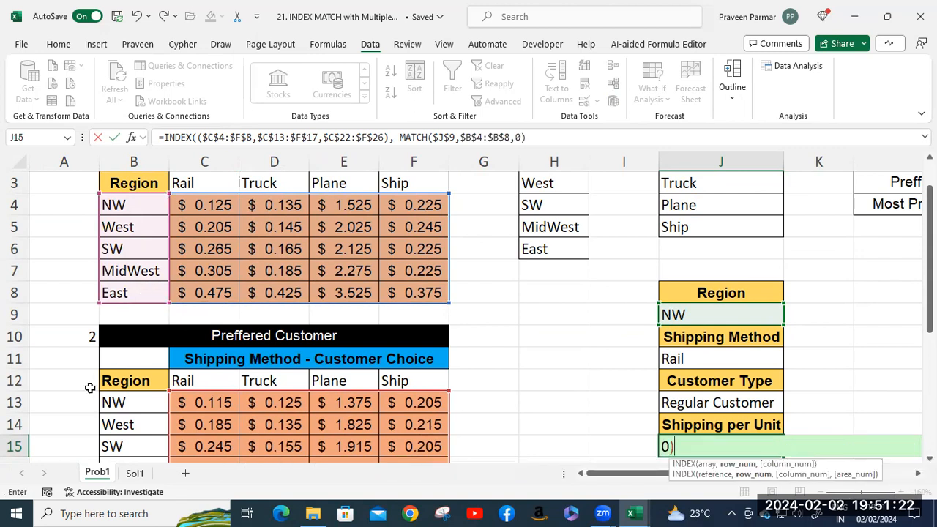
- Add a second MATCH for the column number, with the Shipping Method cell $J$11 as its absolute lookup value
drag(621, 480, 661, 480)
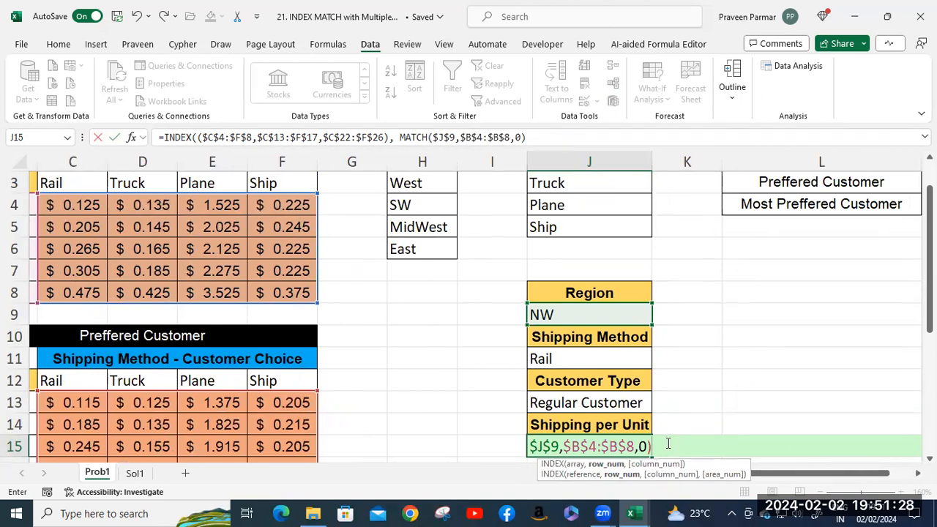
text(,mat)
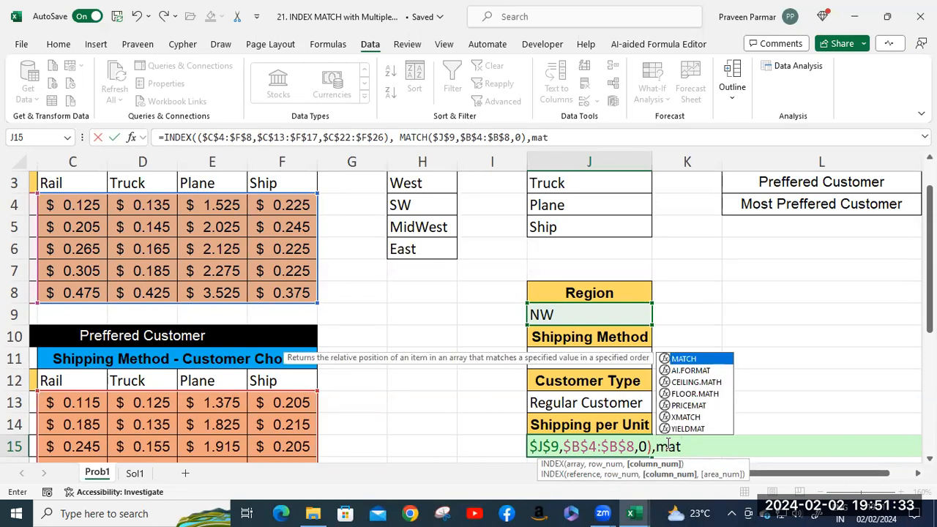
key(Tab)
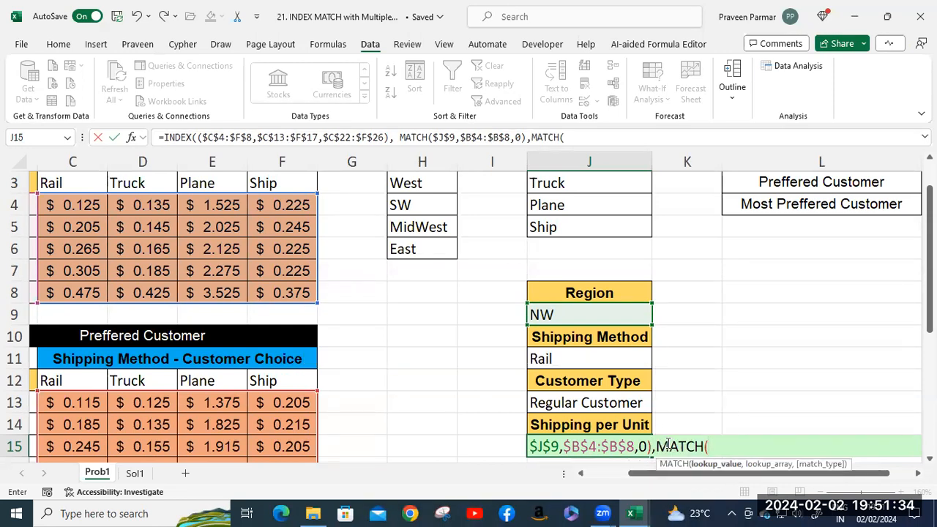
click(582, 358)
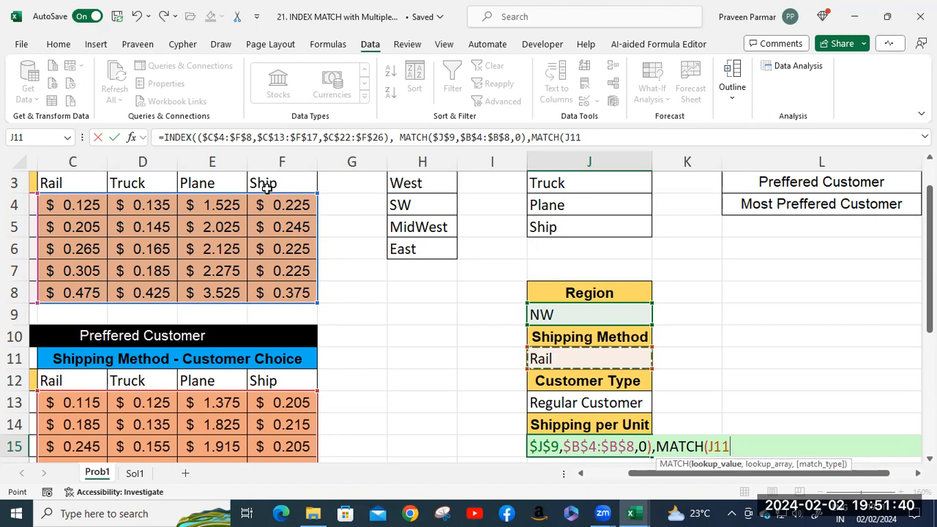
key(F4)
text(,)
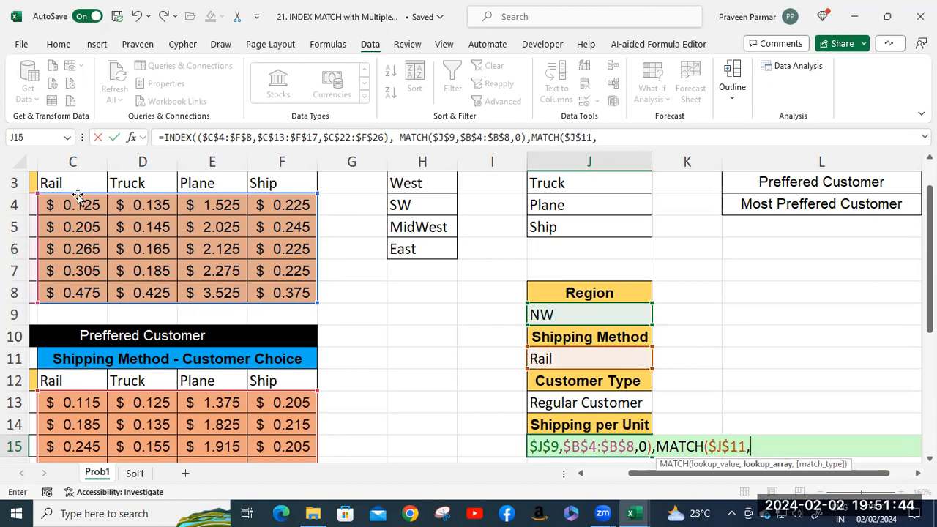
- Give the shipping method MATCH the absolute header range $C$3:$F$3 with match type 0, and close it
scroll(99, 227, up, 1)
click(71, 227)
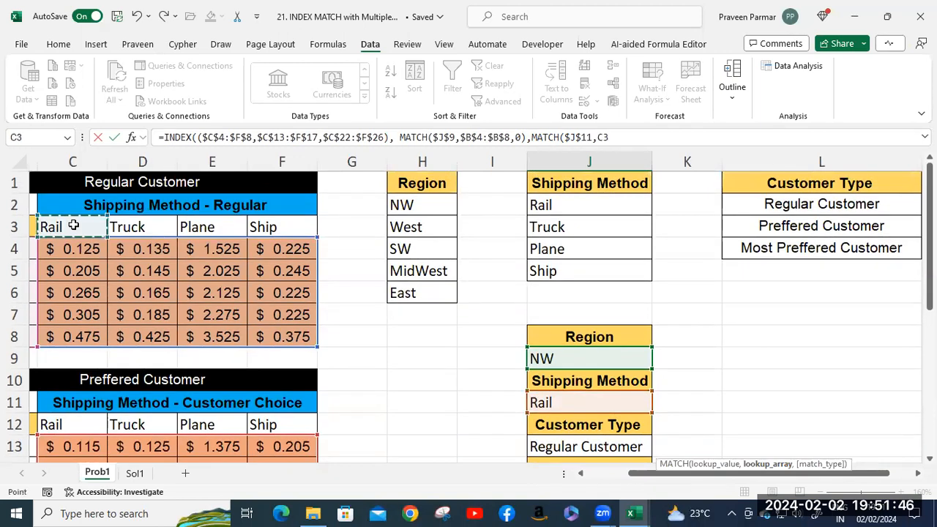
drag(270, 227, 271, 227)
key(F4)
text(,0)
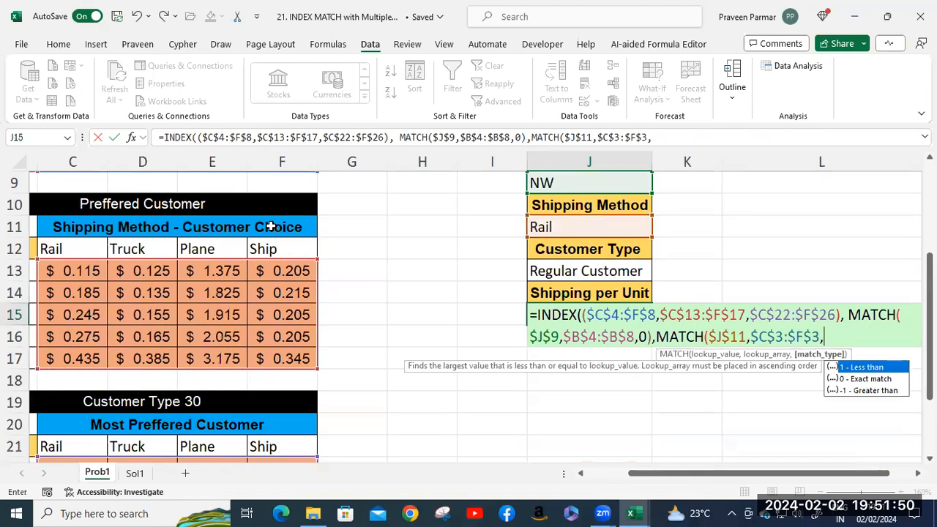
text())
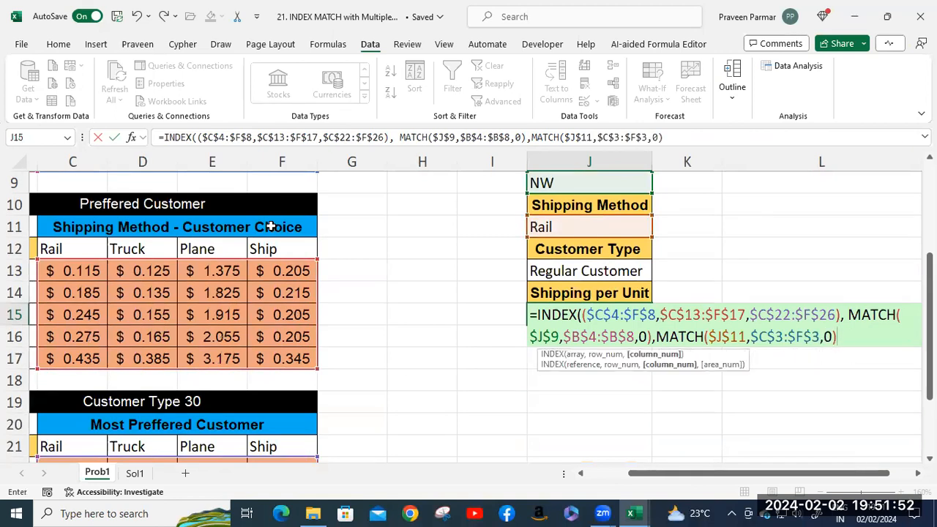
- Add a third MATCH for the area number, with the Customer Type cell $J$13 as its absolute lookup value
text(,)
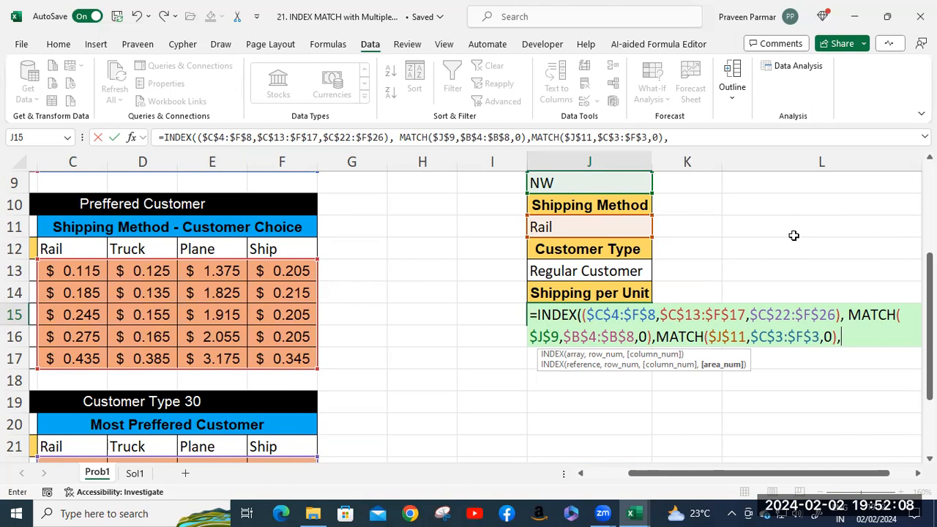
text(mat)
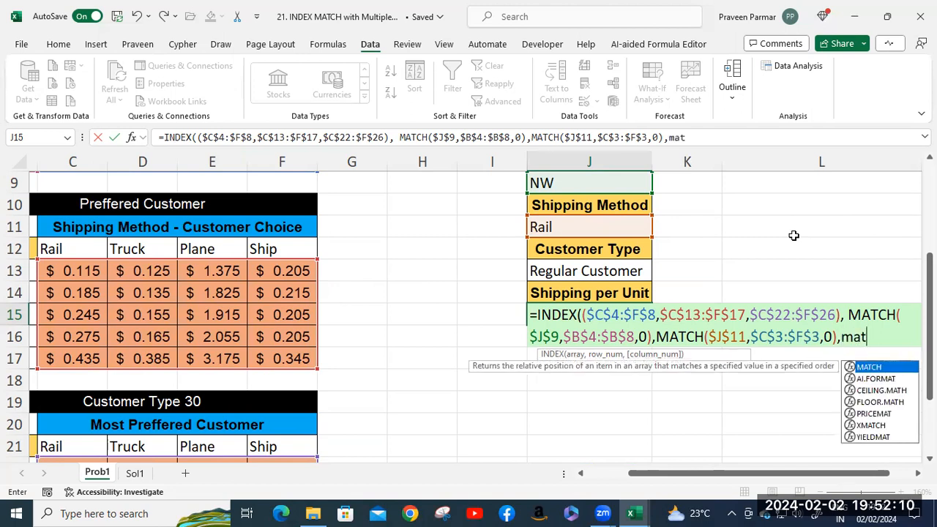
key(Tab)
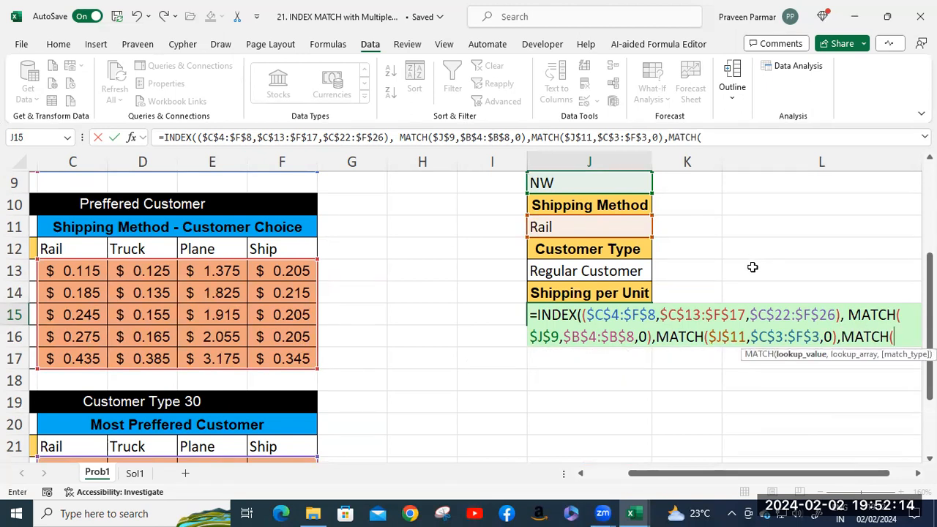
click(596, 269)
key(F4)
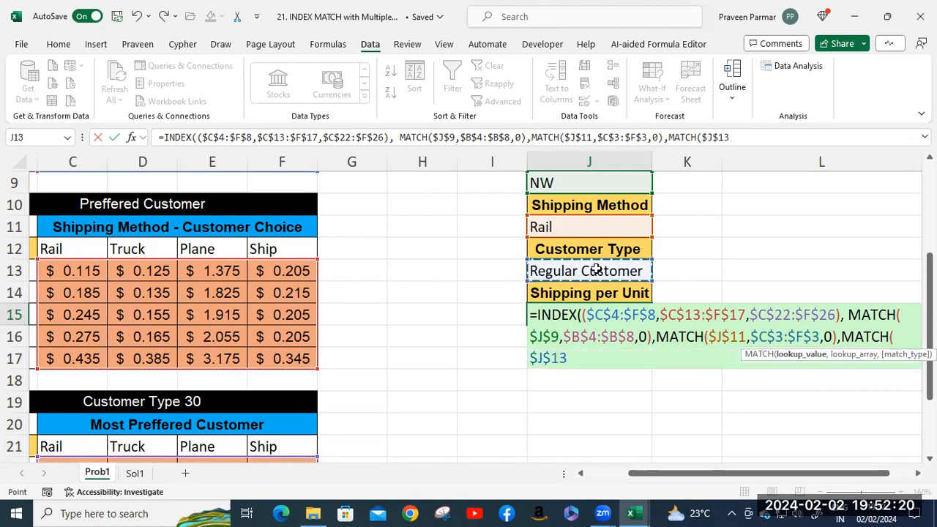
text(,)
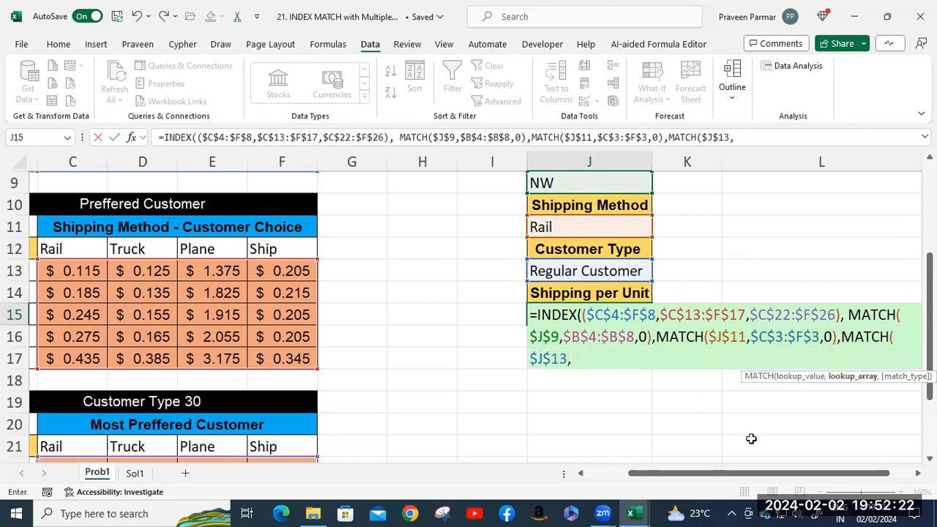
- Complete the customer type MATCH with the absolute list $L$2:$L$4 and match type 0, then close INDEX and enter the formula
drag(723, 475, 770, 474)
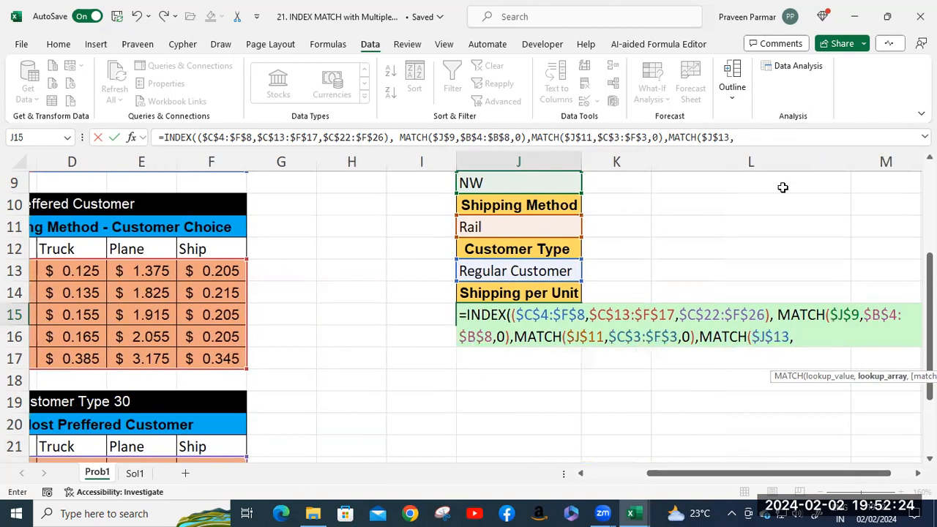
scroll(772, 207, up, 3)
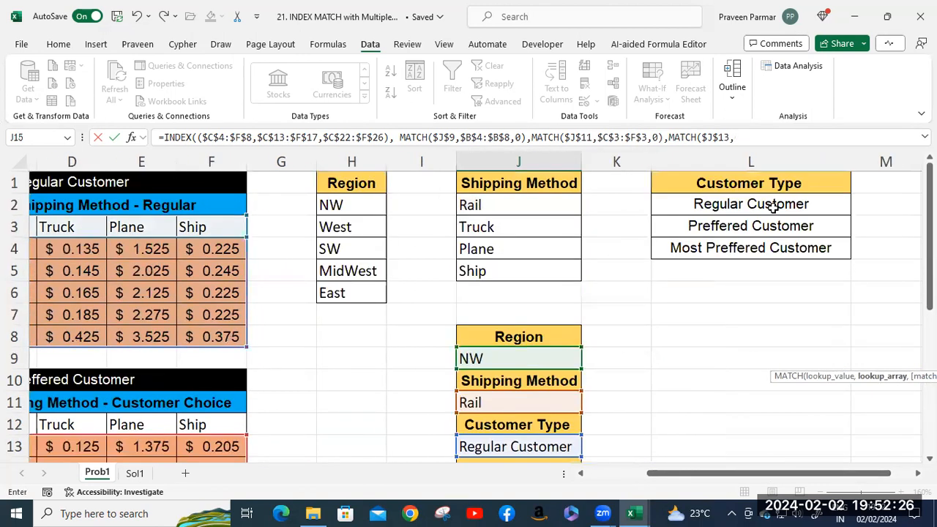
click(736, 210)
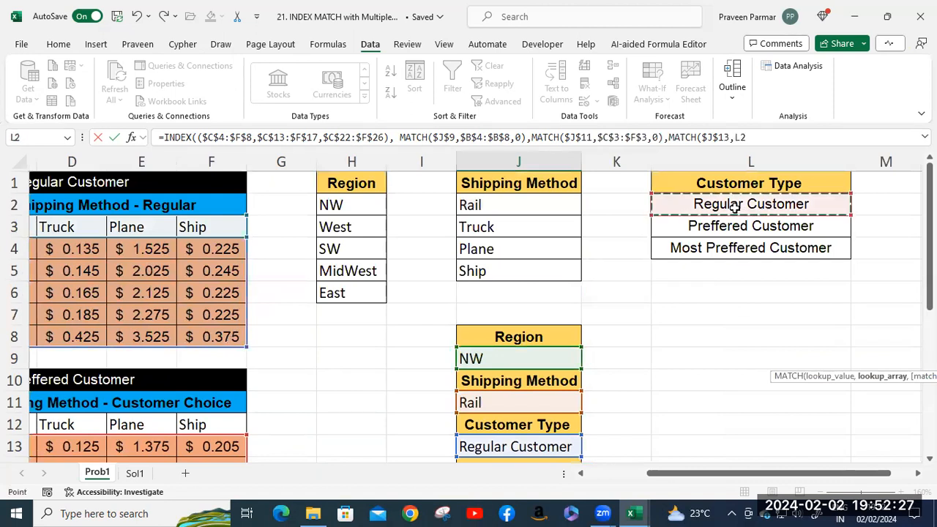
shift+click(734, 248)
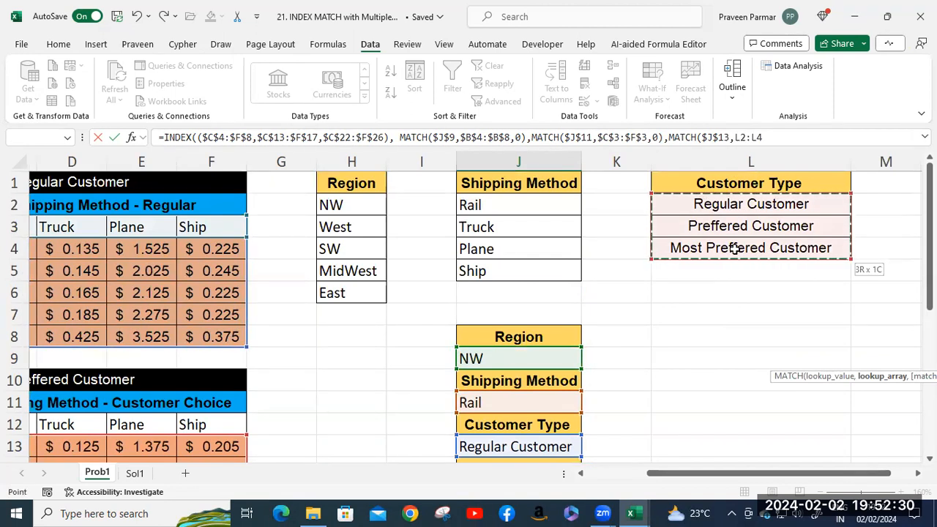
key(F4)
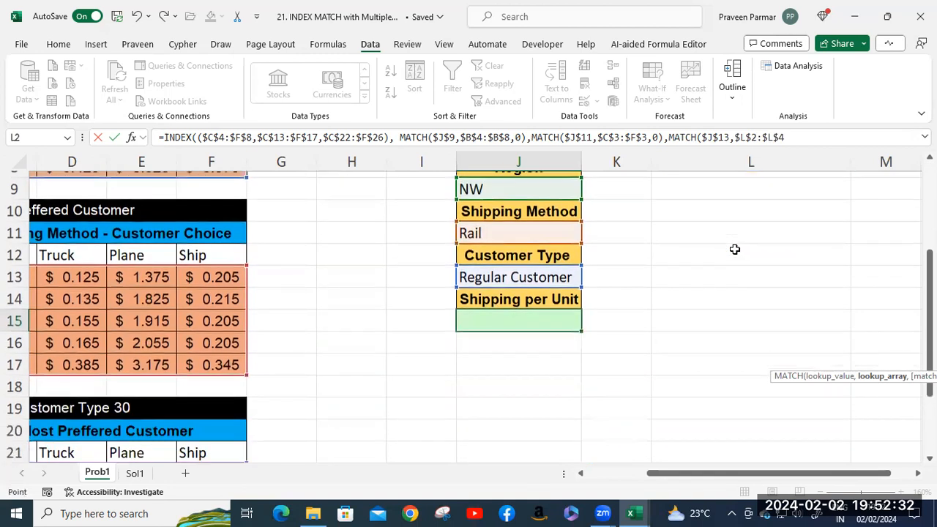
text(,0))
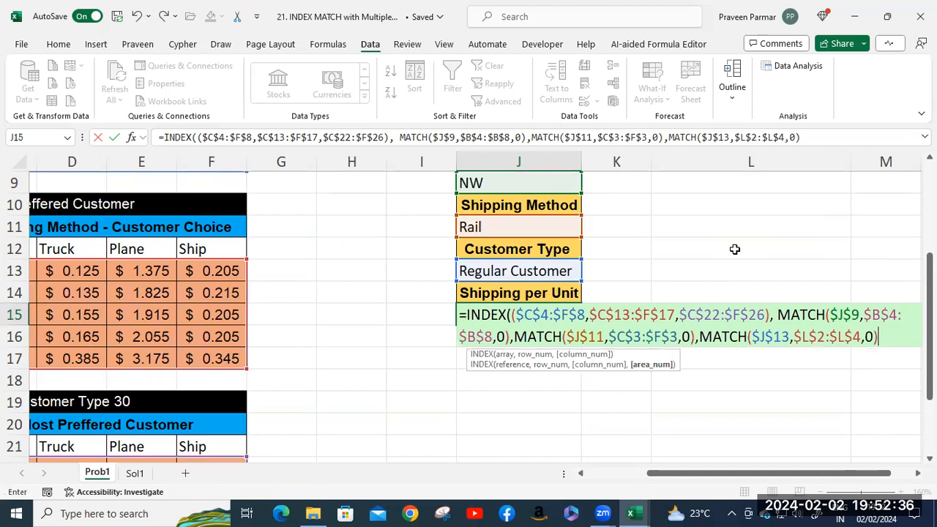
text())
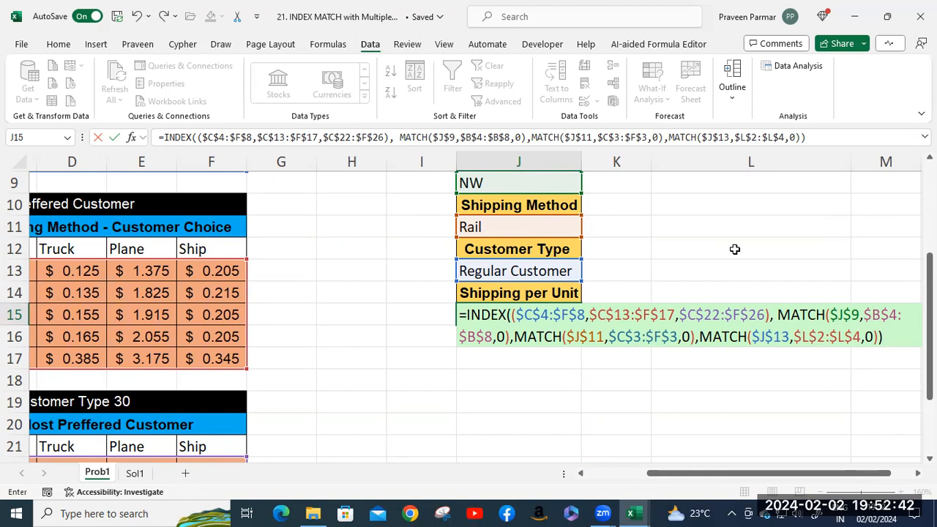
key(Return)
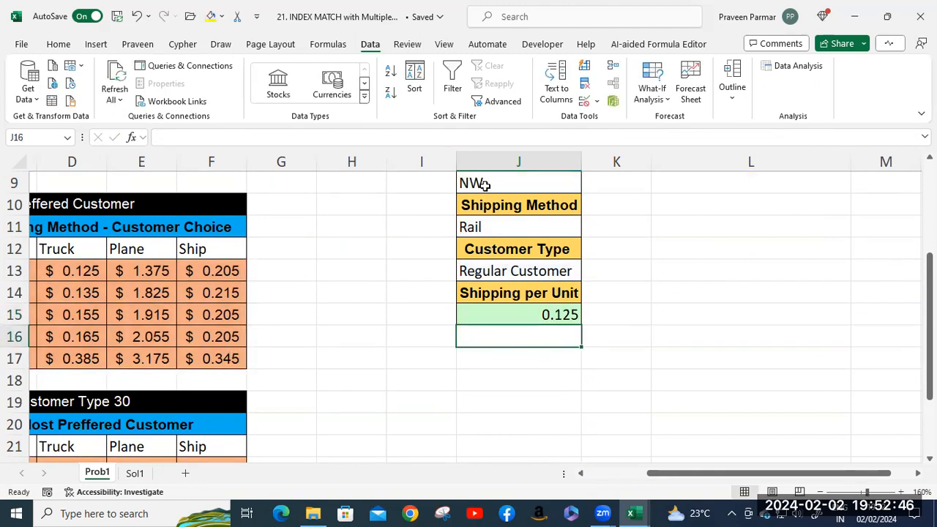
- Check the Shipping per Unit result in J15 against the Regular Customer rate table
drag(689, 474, 644, 485)
scroll(370, 330, up, 3)
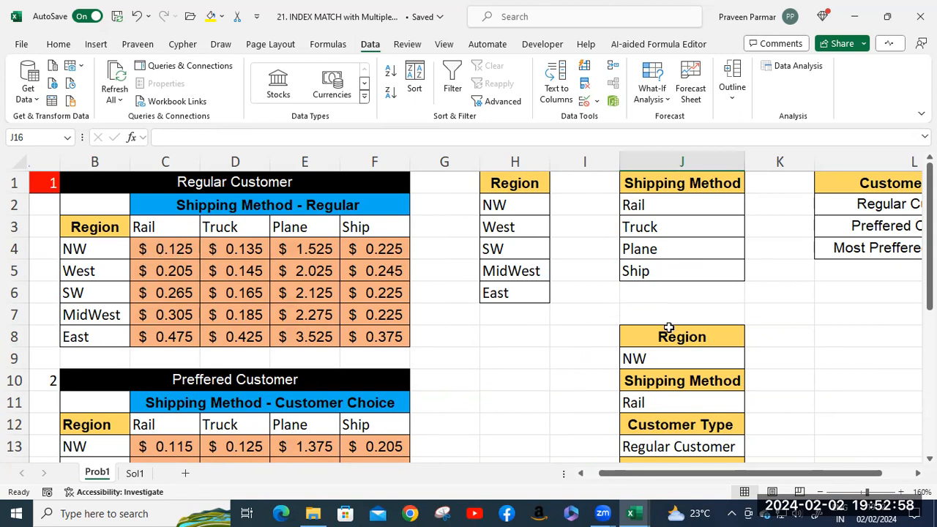
scroll(668, 327, down, 1)
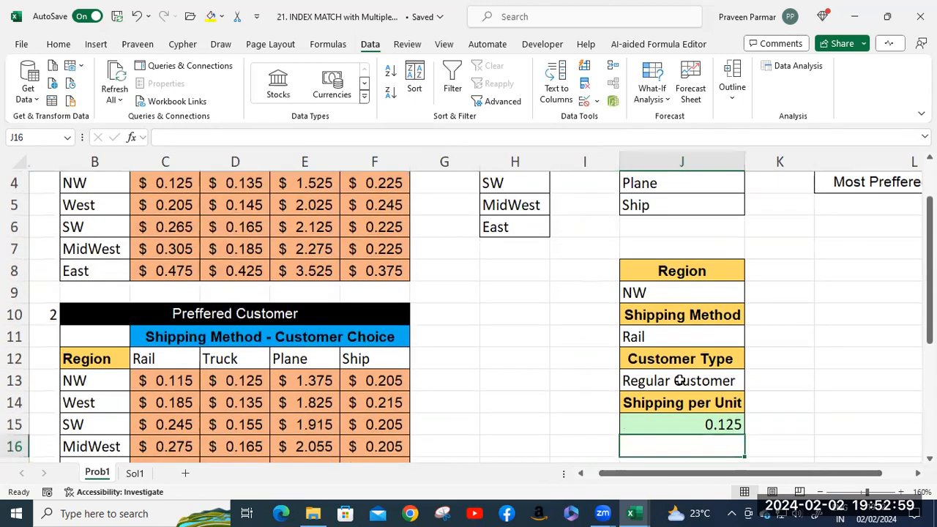
- Set Region to MidWest and Customer Type to Preffered Customer, checking Shipping per Unit against the Preffered Customer rate table
click(691, 297)
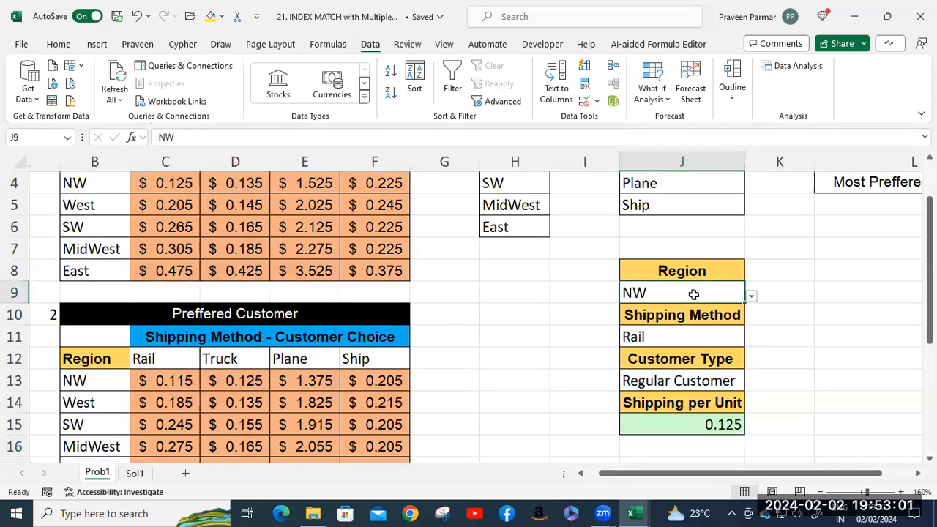
click(752, 298)
click(648, 342)
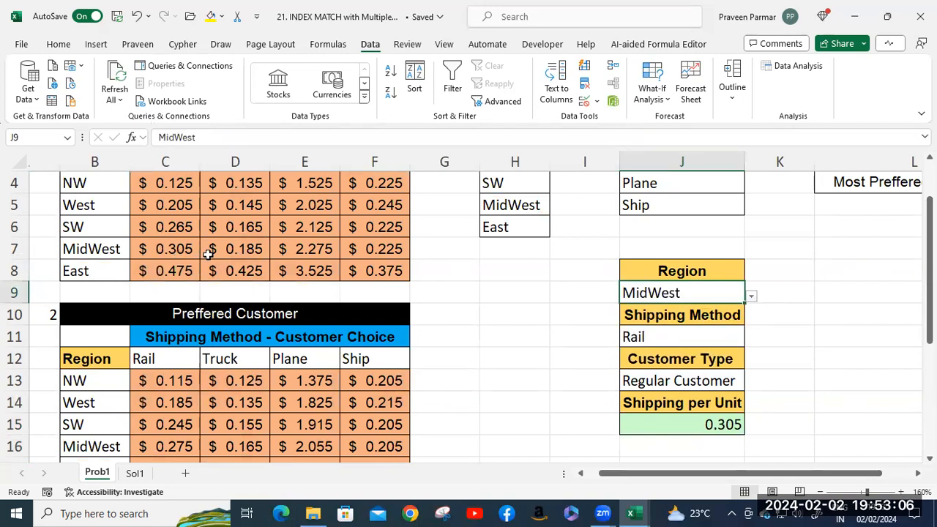
click(697, 383)
click(753, 383)
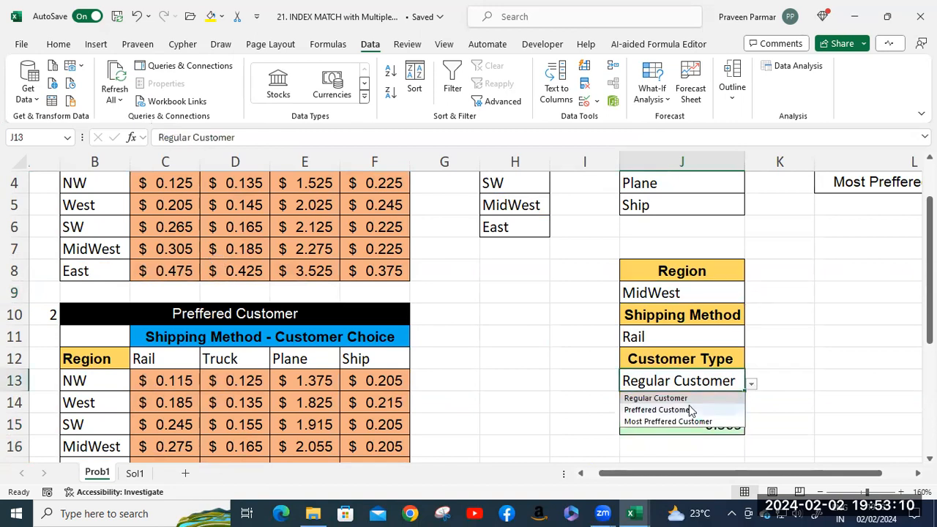
click(657, 407)
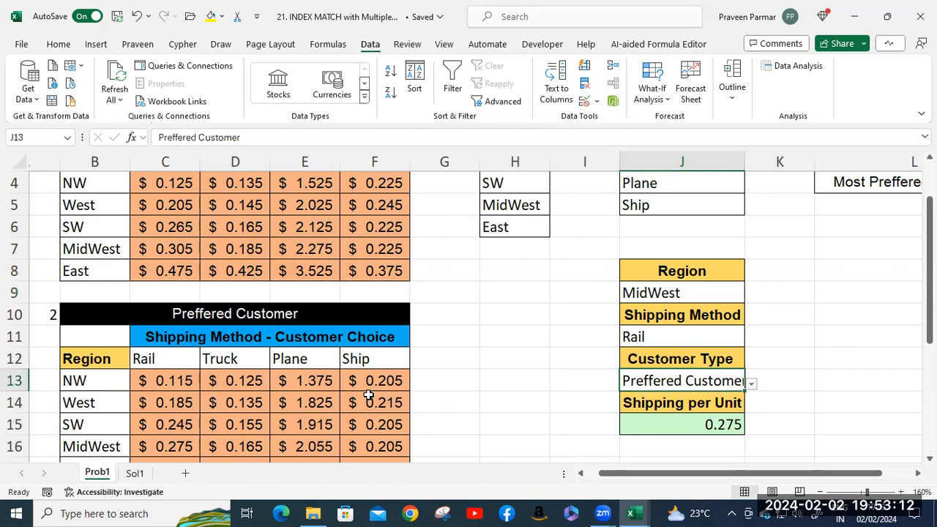
scroll(368, 396, down, 1)
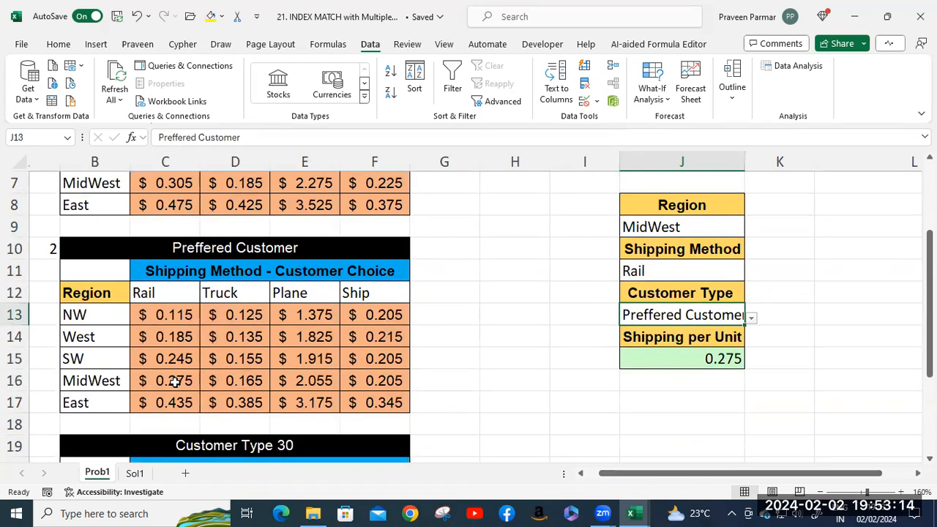
scroll(577, 327, down, 1)
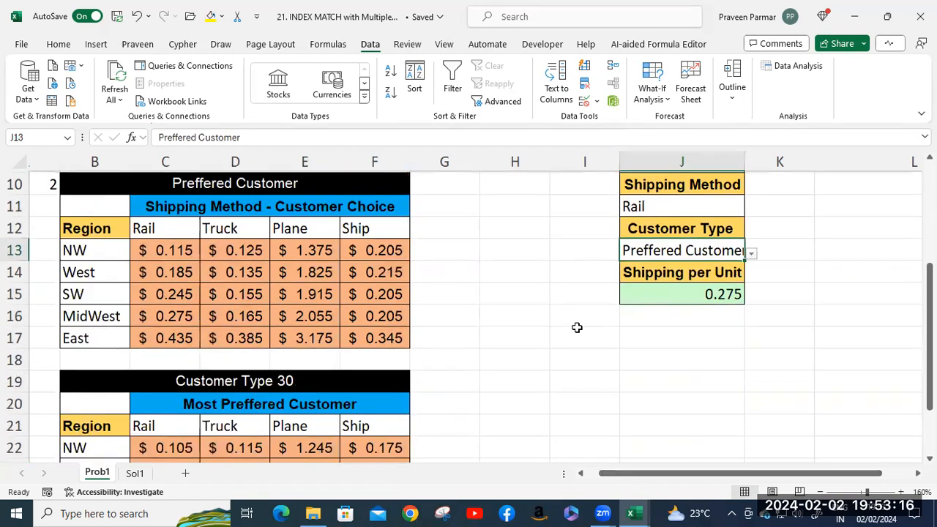
- Set Customer Type to Most Preffered Customer and compare Shipping per Unit with that customer type's MidWest Rail rate
click(751, 254)
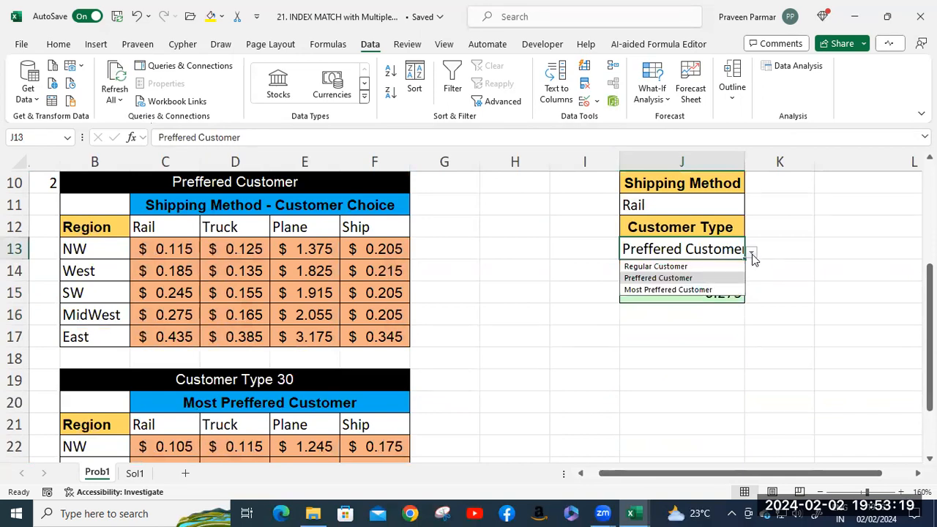
click(677, 290)
scroll(469, 377, down, 3)
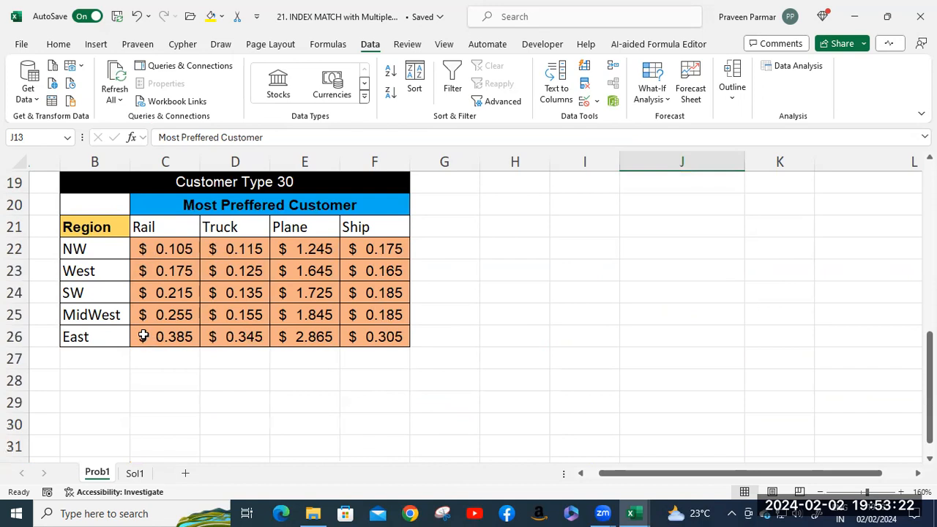
scroll(492, 308, up, 3)
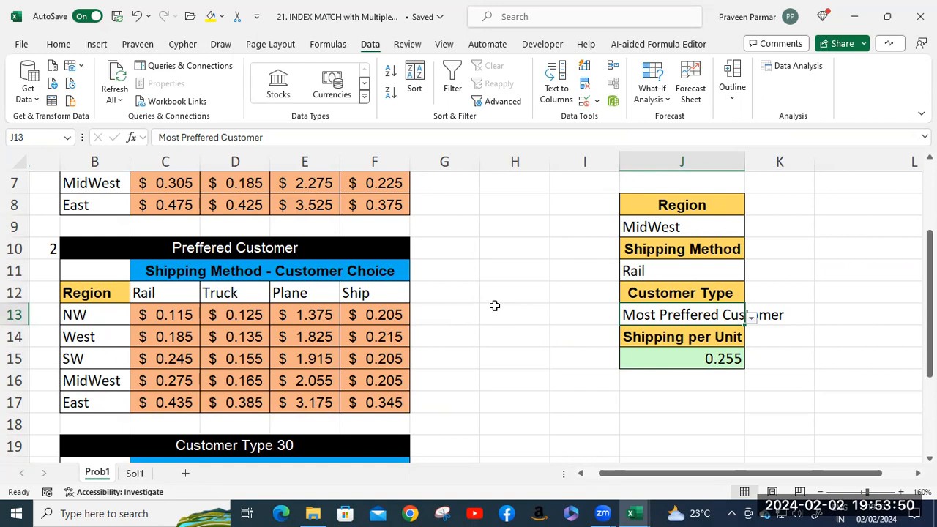
- Switch to File Explorer and open the workbook "22. INDEX with MATCH and VLOOKUP" from the Excel Lookup Functions folder
click(856, 20)
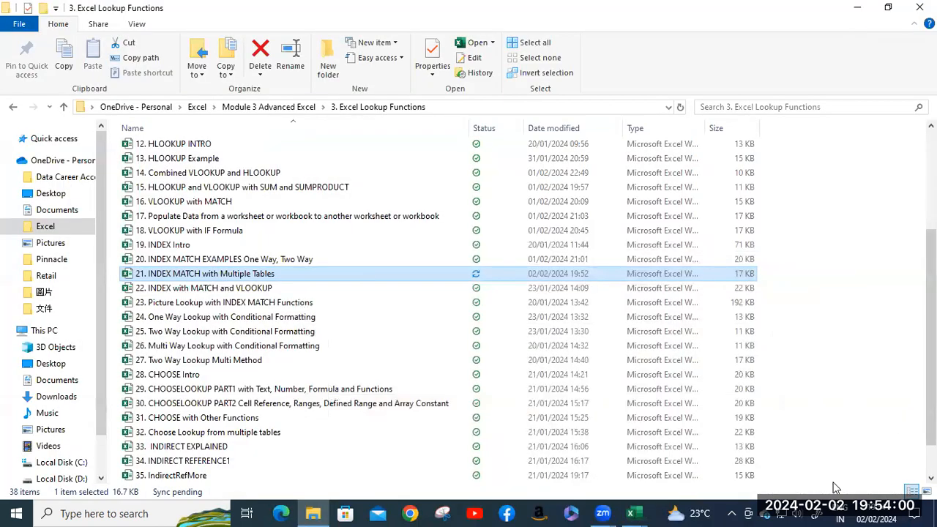
double_click(224, 289)
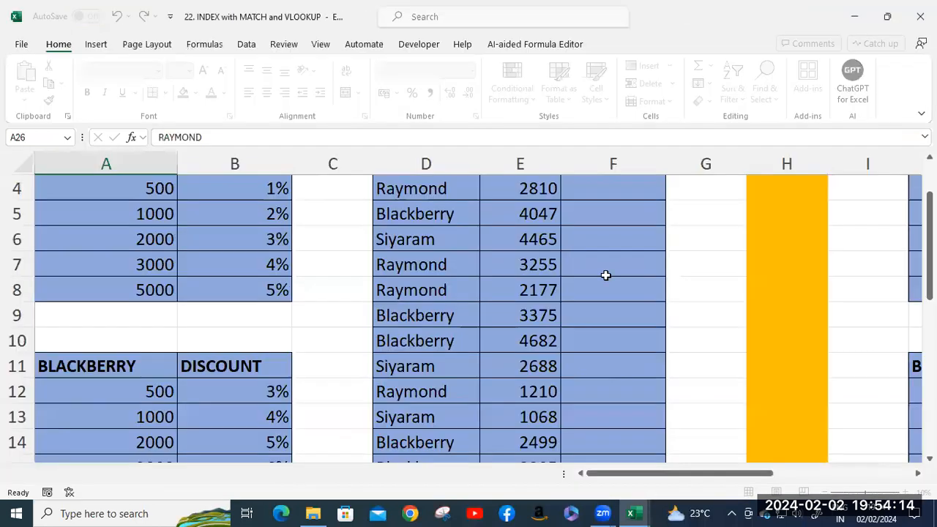
scroll(390, 311, up, 1)
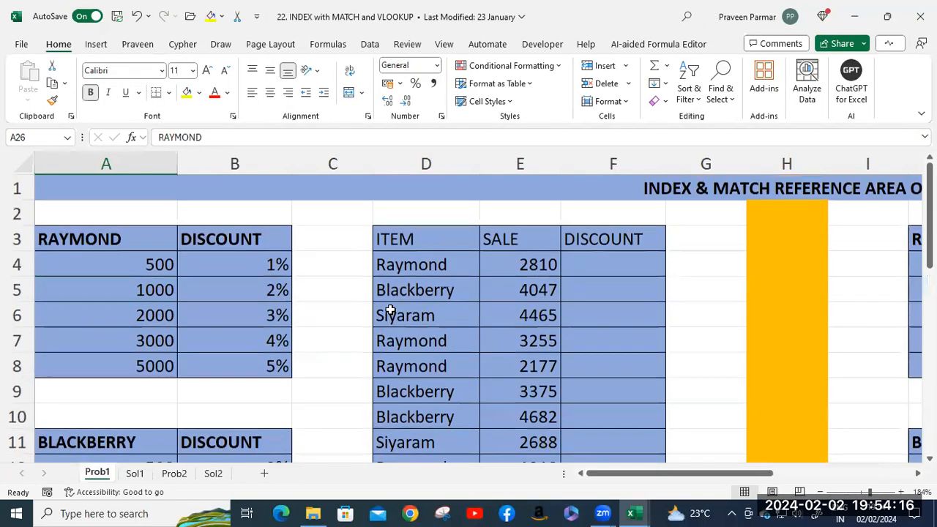
scroll(390, 311, down, 3)
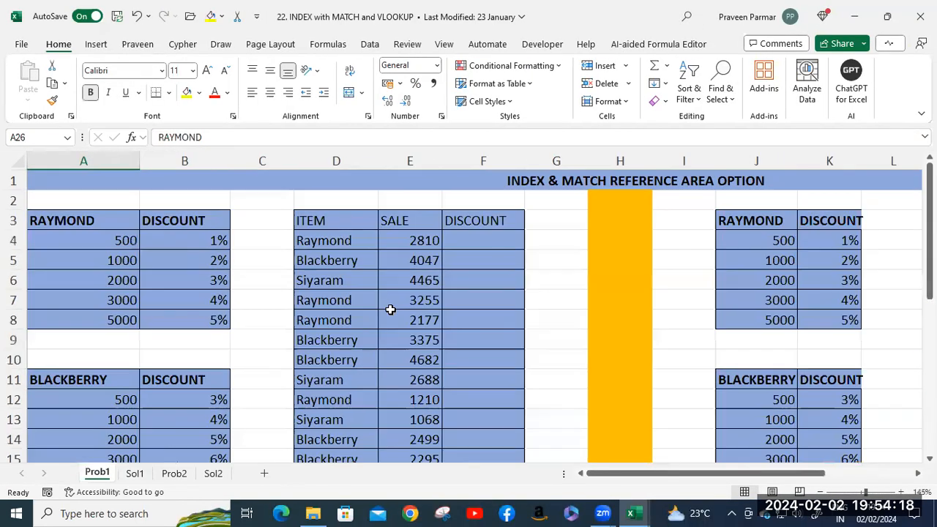
scroll(390, 310, down, 2)
scroll(390, 309, down, 1)
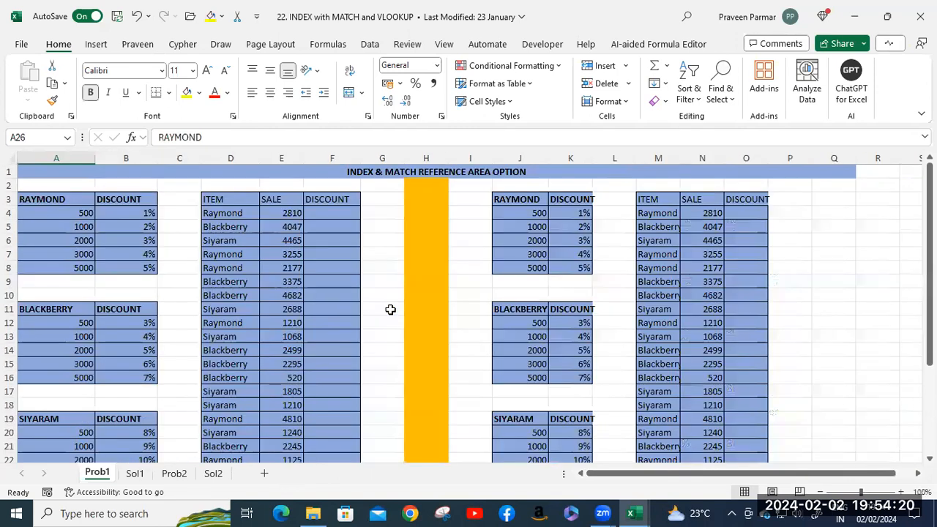
- Examine the Prob1 layout: the brand discount tables, both item sales lists, the area number lists and the MATCH and VLOOKUP notes
scroll(631, 341, down, 2)
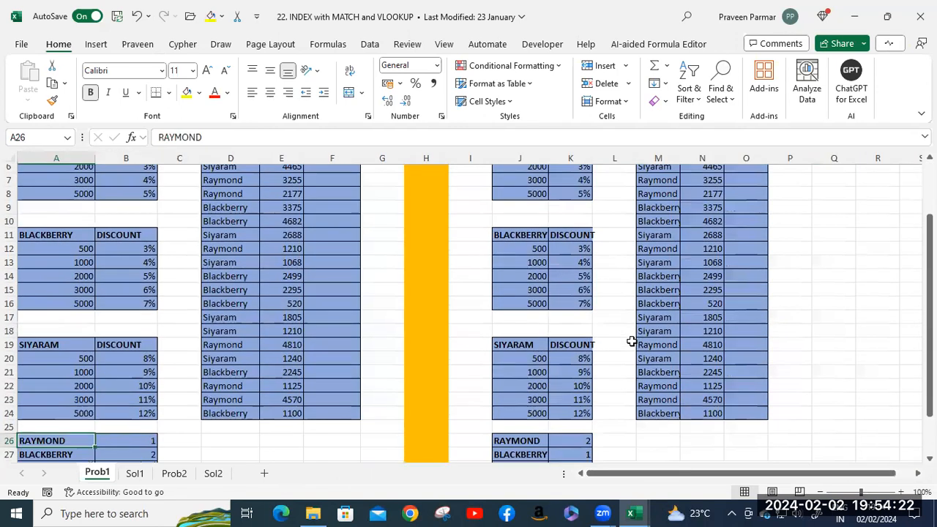
scroll(631, 340, down, 2)
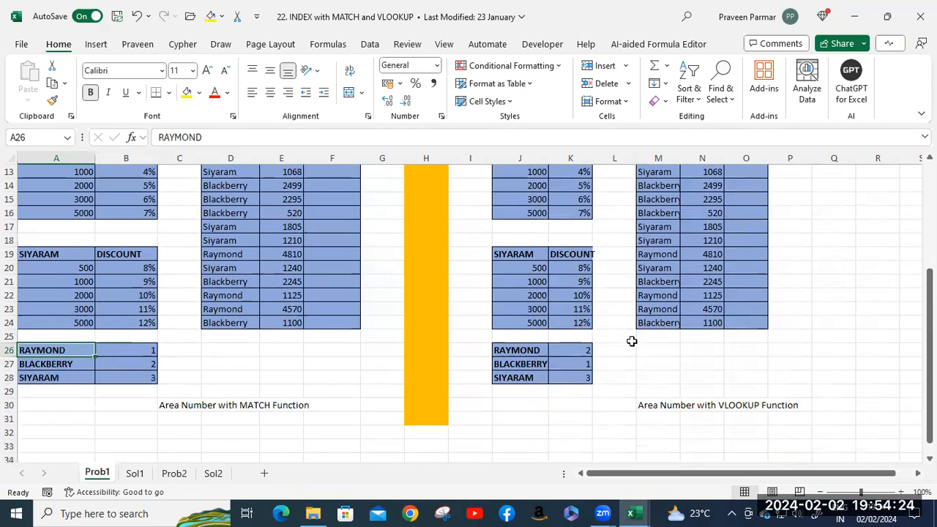
scroll(631, 340, down, 2)
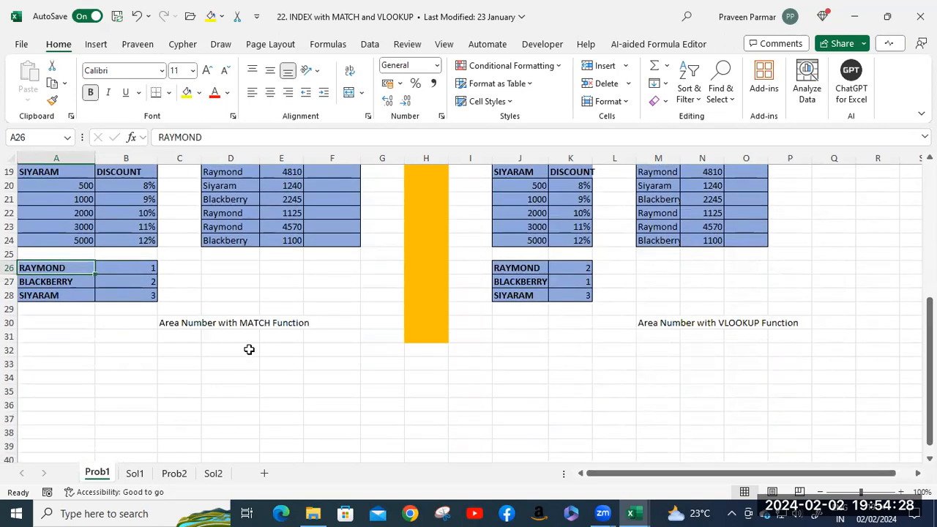
scroll(249, 349, up, 5)
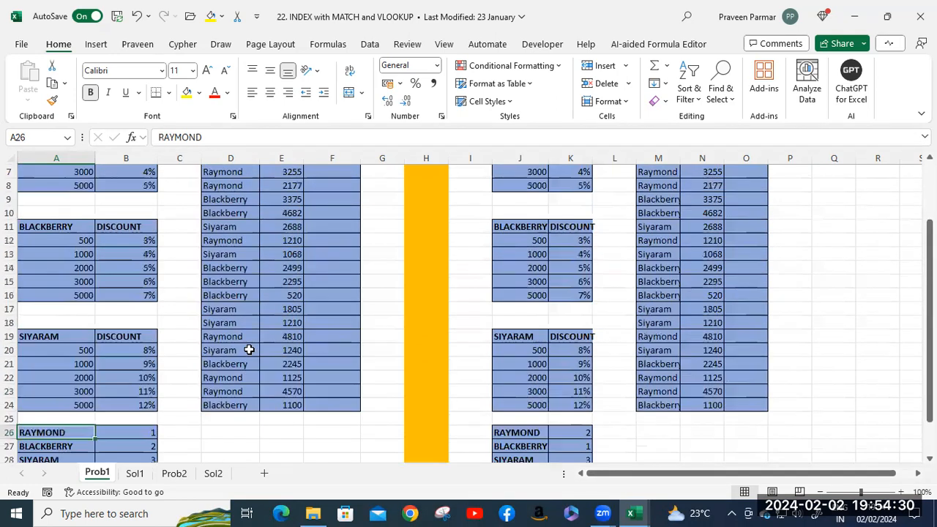
scroll(248, 350, up, 1)
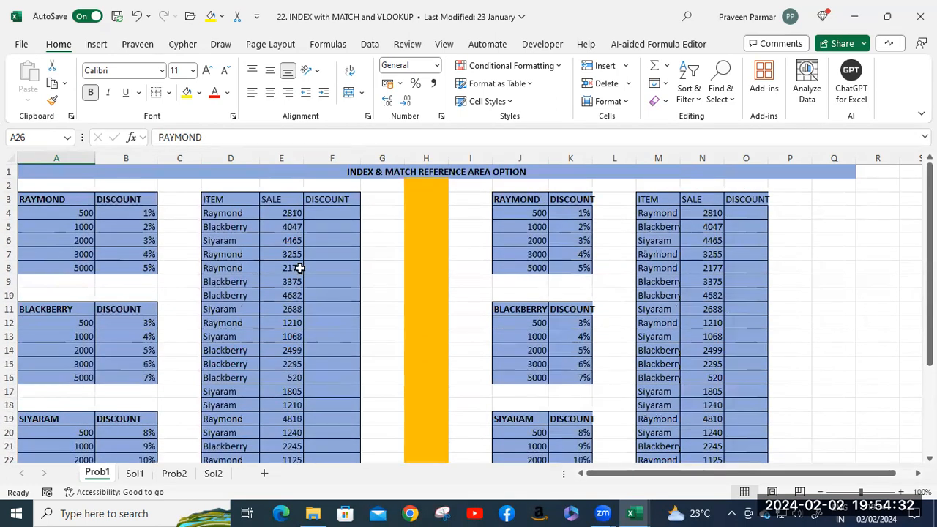
click(317, 213)
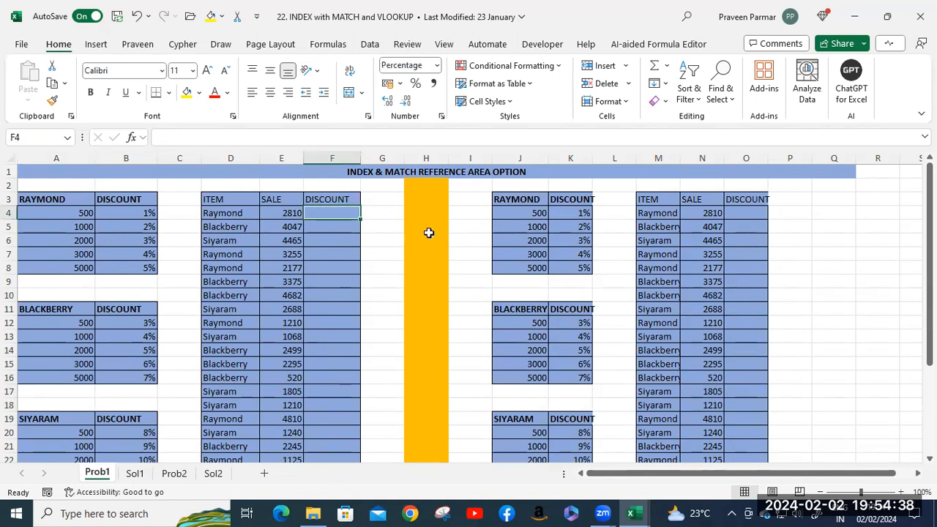
click(746, 214)
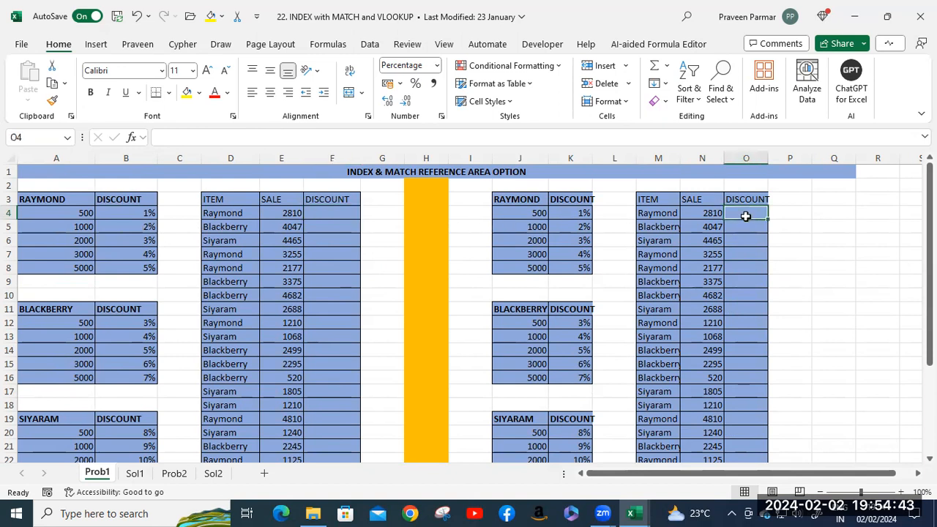
click(339, 213)
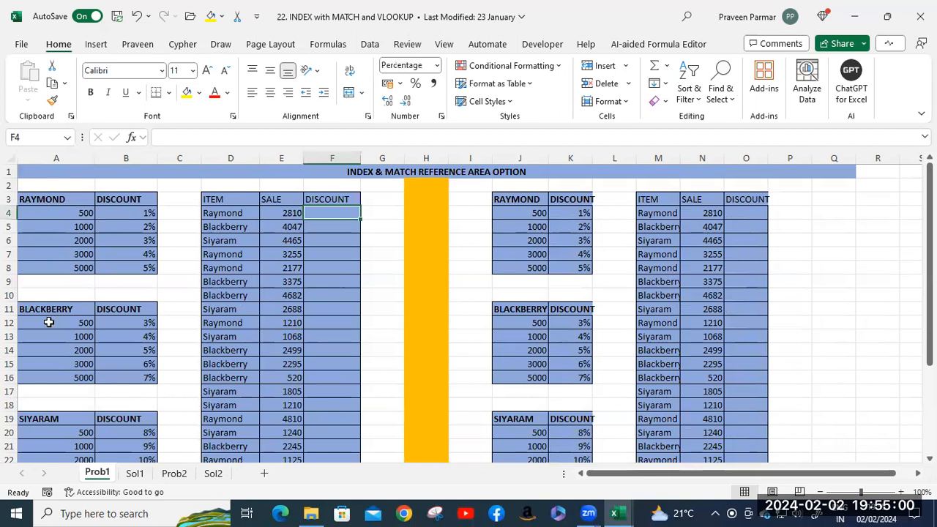
scroll(56, 319, down, 2)
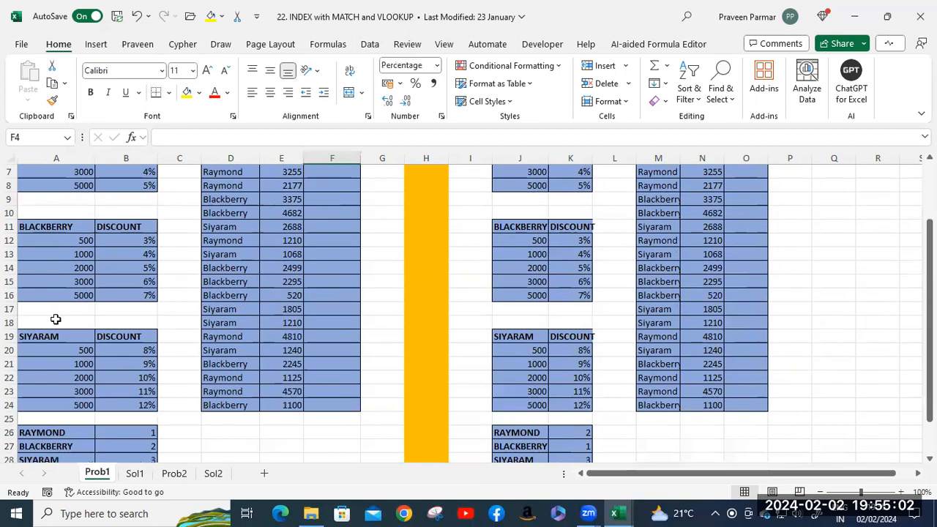
scroll(56, 319, down, 2)
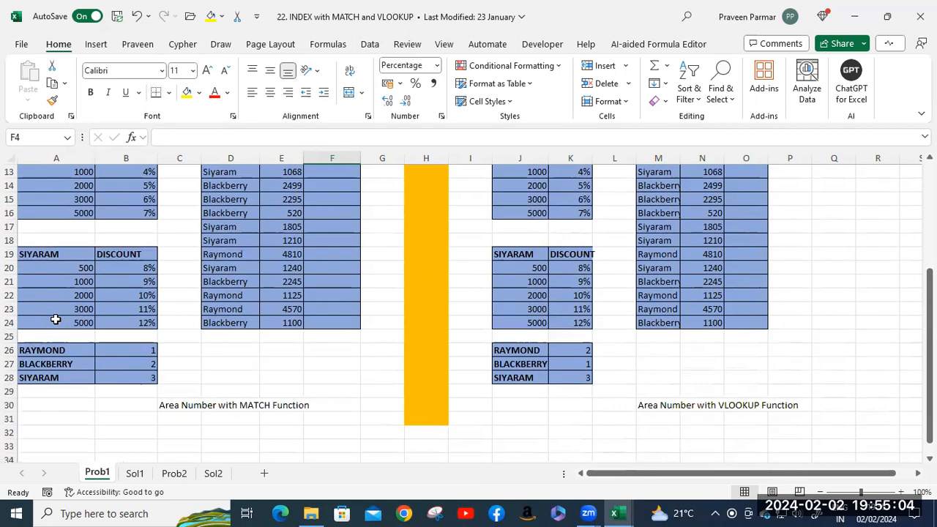
scroll(55, 319, up, 4)
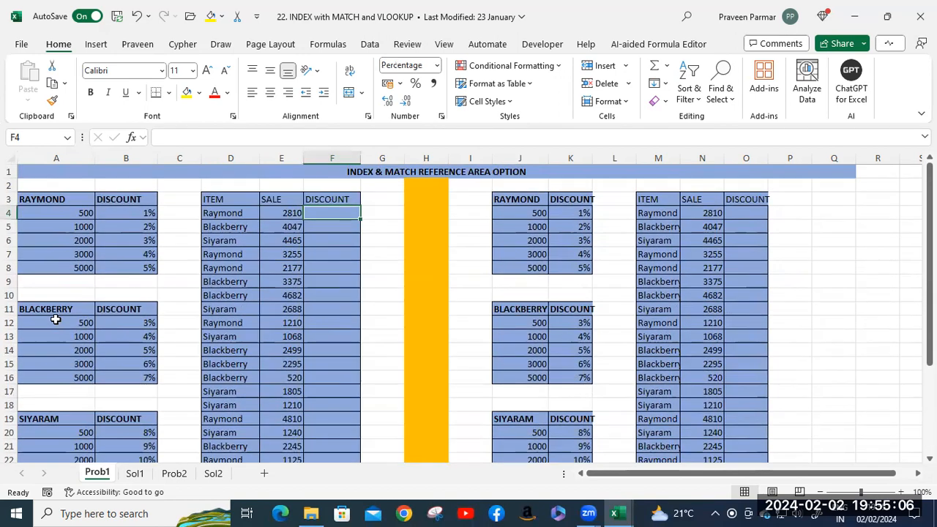
scroll(56, 319, down, 3)
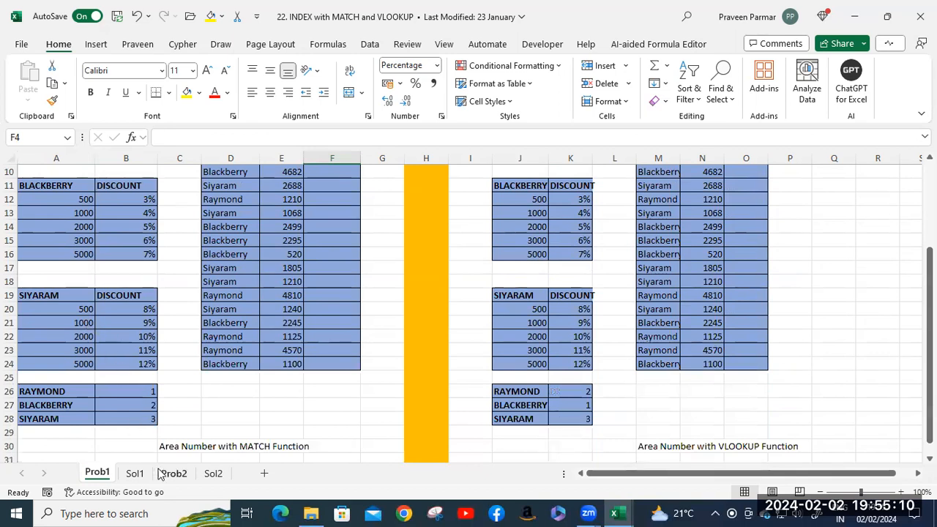
- Go to the Sol1 sheet and inspect the written solution formulas and the INDEX formula behind cells E32 and F32
click(135, 473)
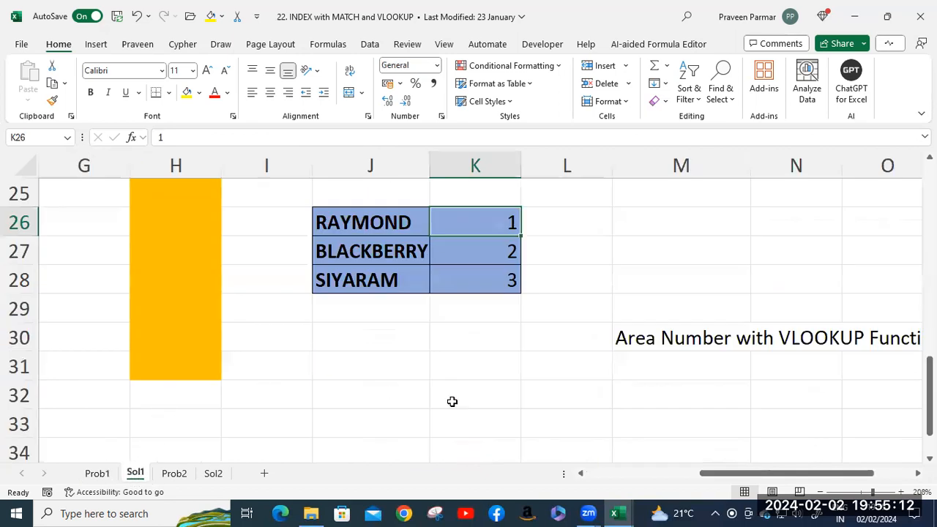
scroll(427, 378, down, 7)
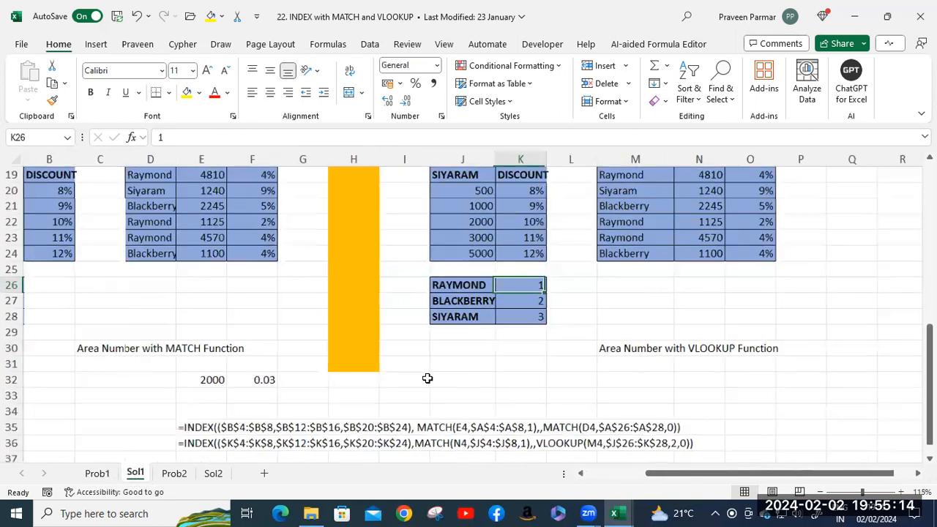
scroll(428, 378, down, 3)
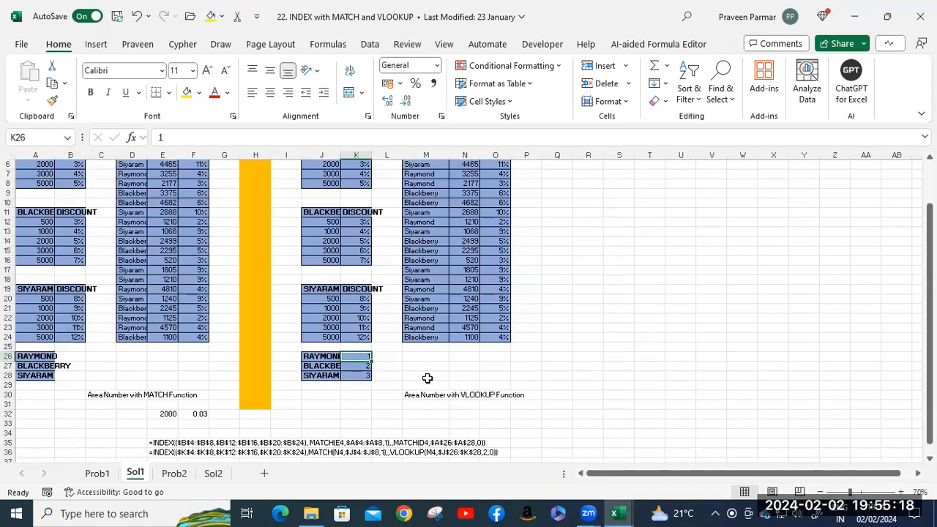
drag(655, 473, 623, 477)
scroll(366, 401, down, 1)
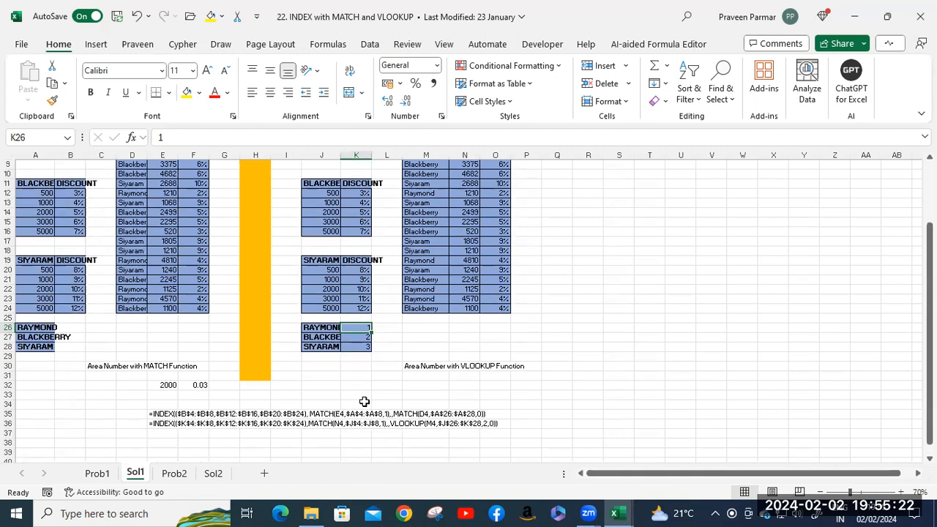
click(165, 384)
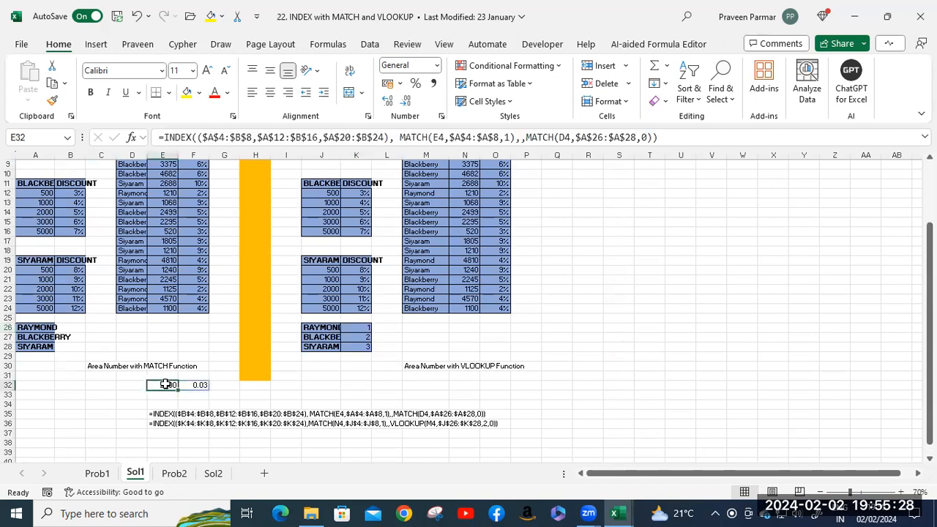
click(196, 385)
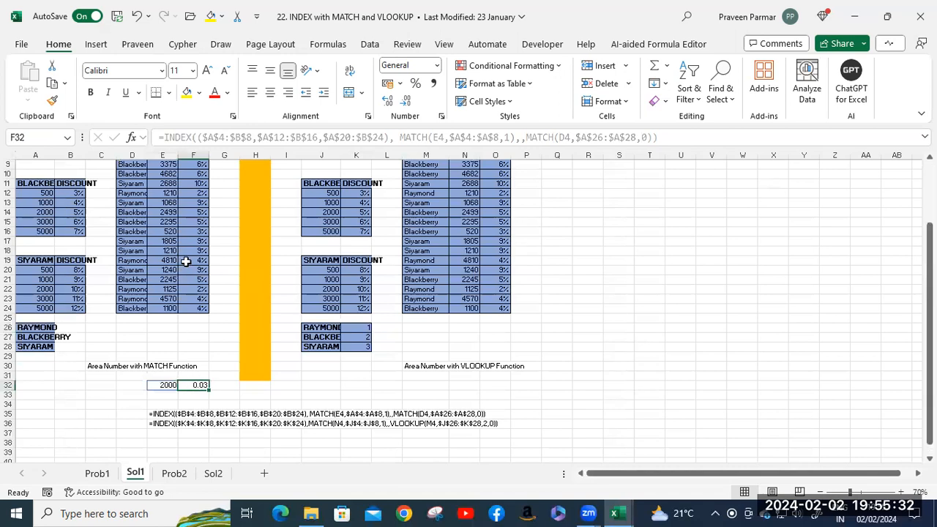
- Open the first Discount formula, in F4 of Sol1, in edit mode to examine its INDEX and MATCH references
scroll(188, 262, up, 3)
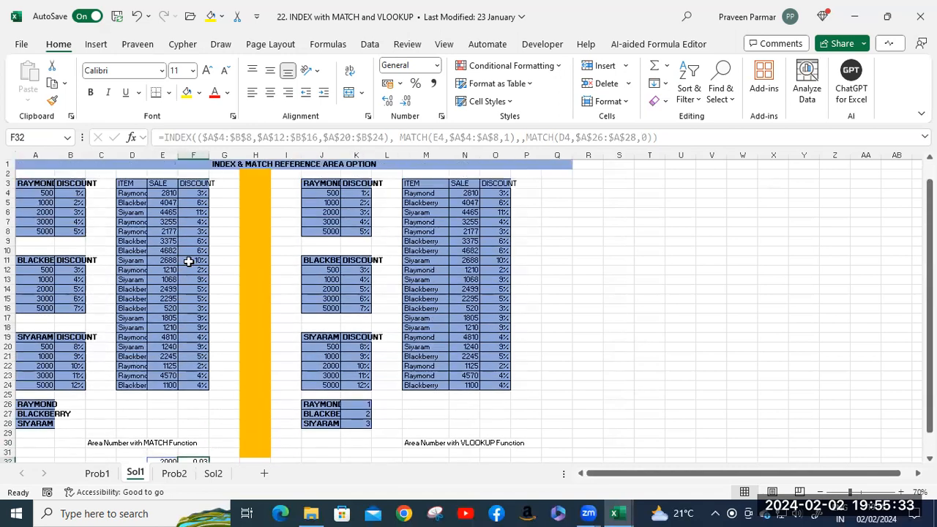
click(192, 192)
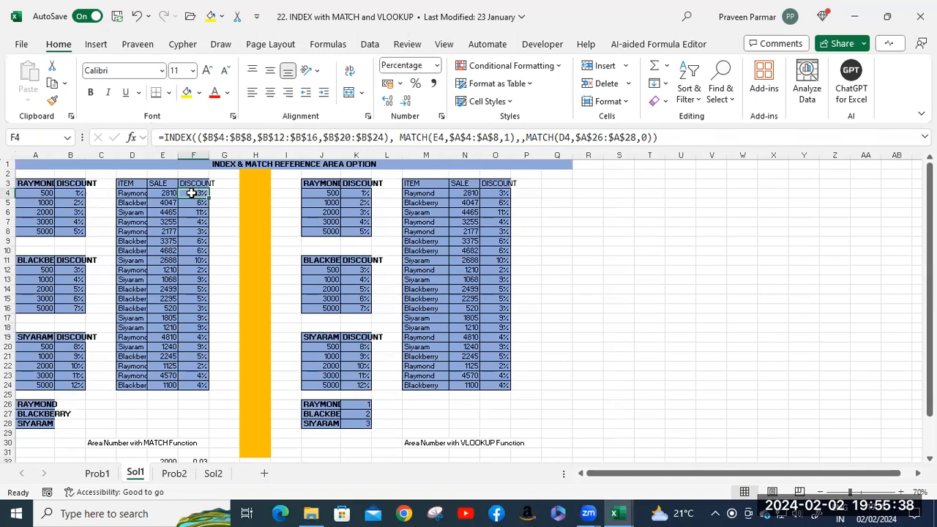
double_click(192, 193)
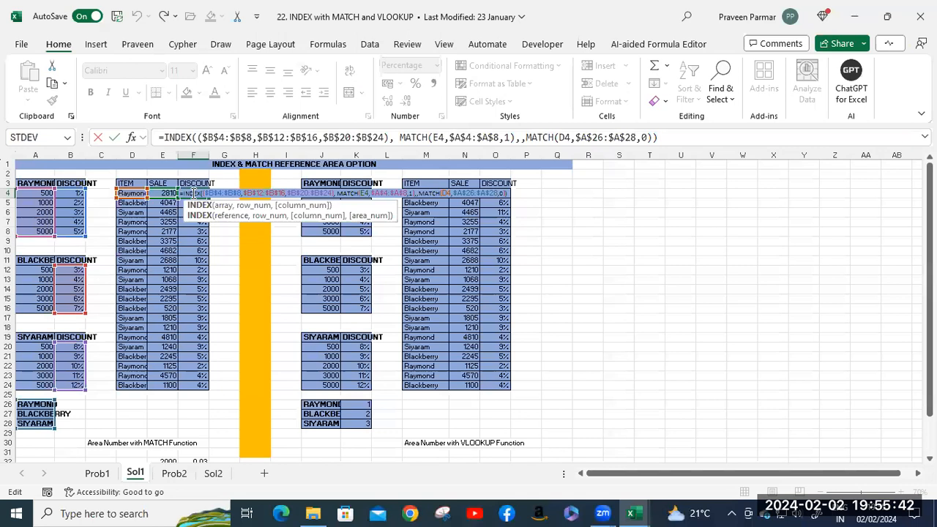
- Leave the F4 formula on Sol1 unchanged and return to the blank Discount column of the first sales list on Prob1
key(Escape)
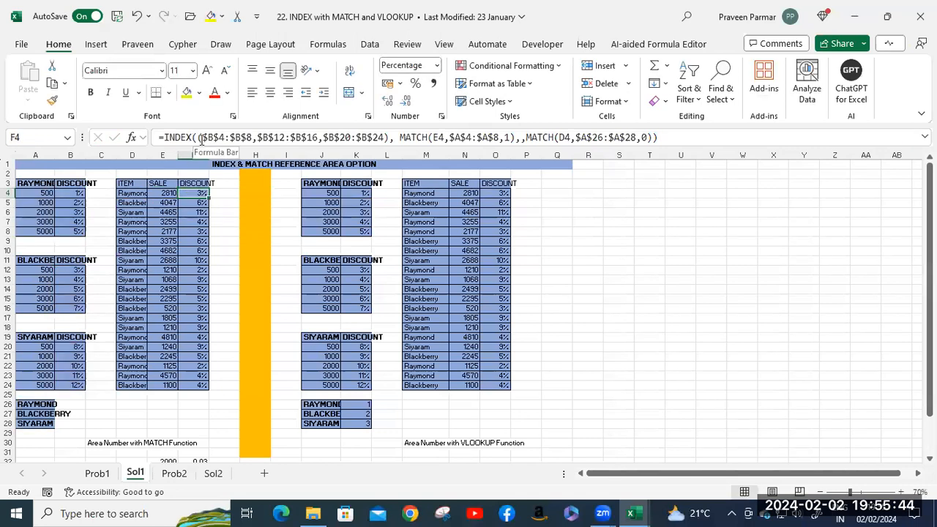
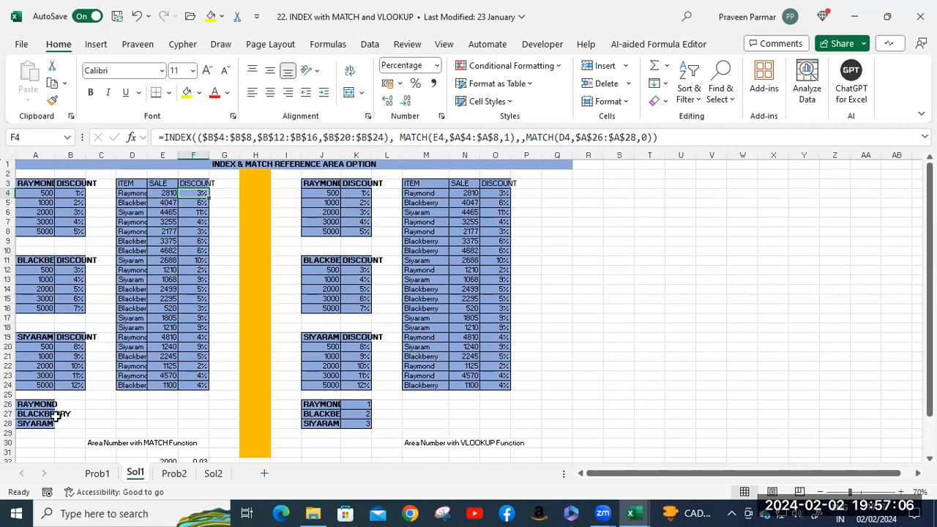
click(99, 479)
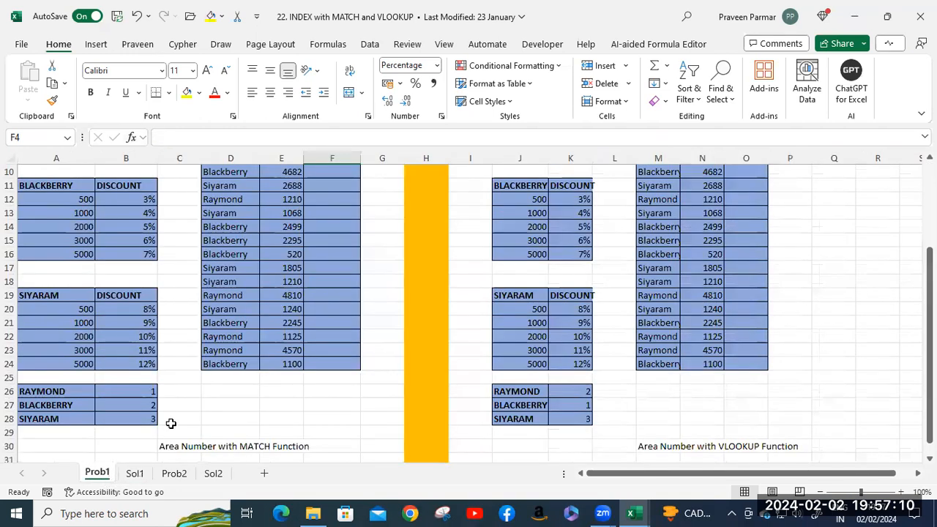
scroll(372, 275, up, 1)
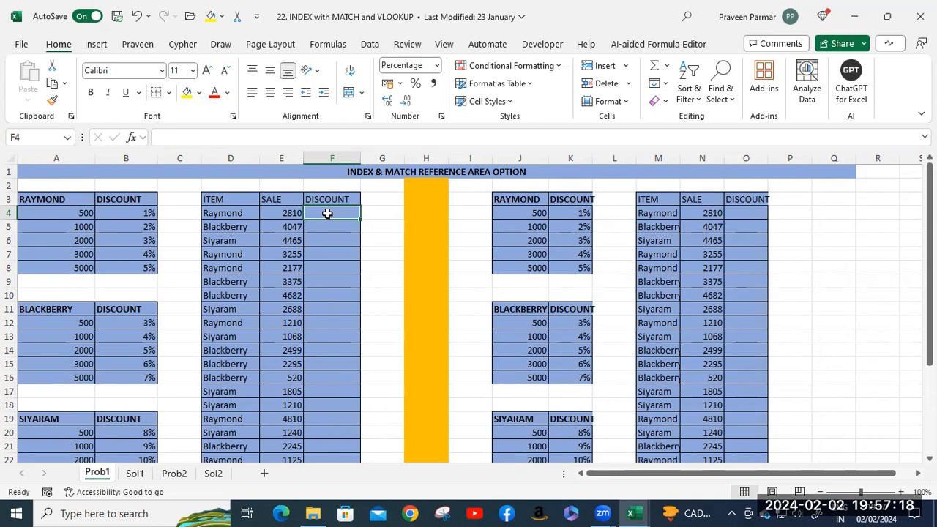
text(=)
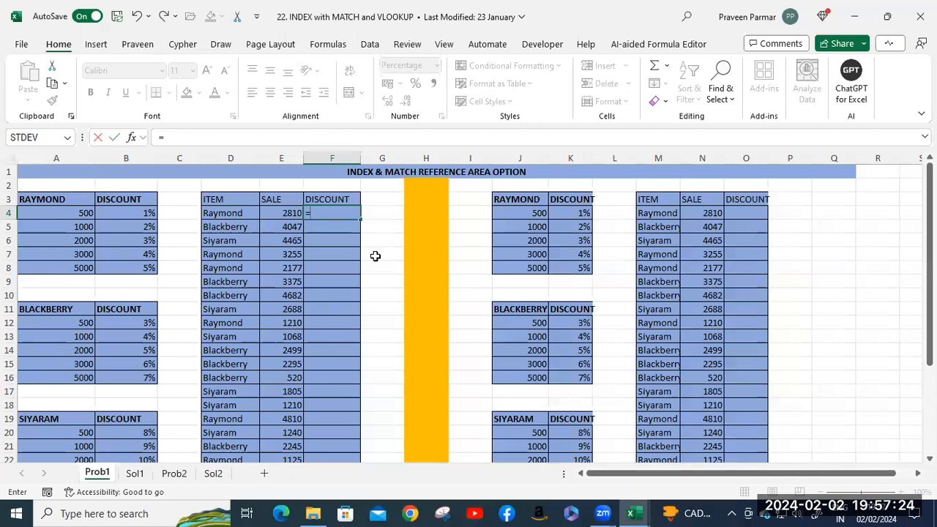
key(BackSpace)
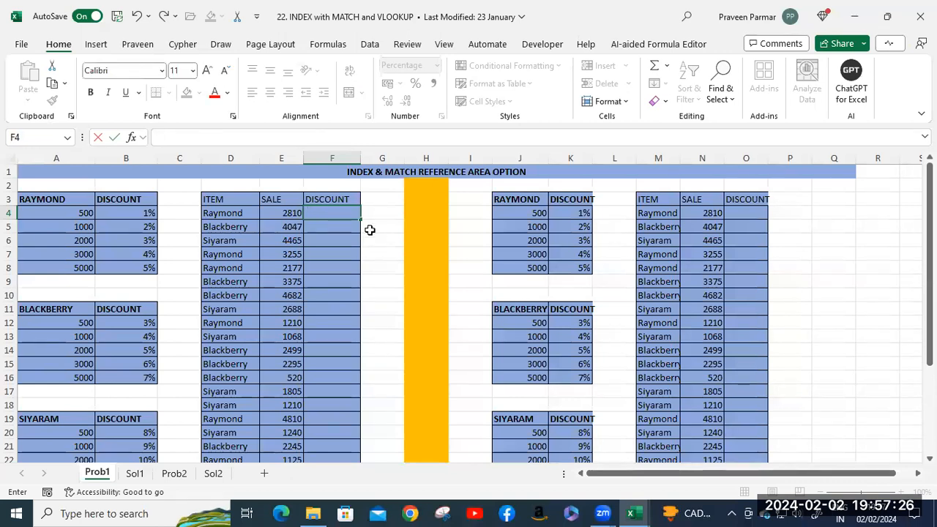
click(369, 230)
- Start an INDEX formula in F4 of Prob1 with the Raymond table, $A$4:$B$8, as the first area of a multi-area reference
scroll(369, 230, up, 3)
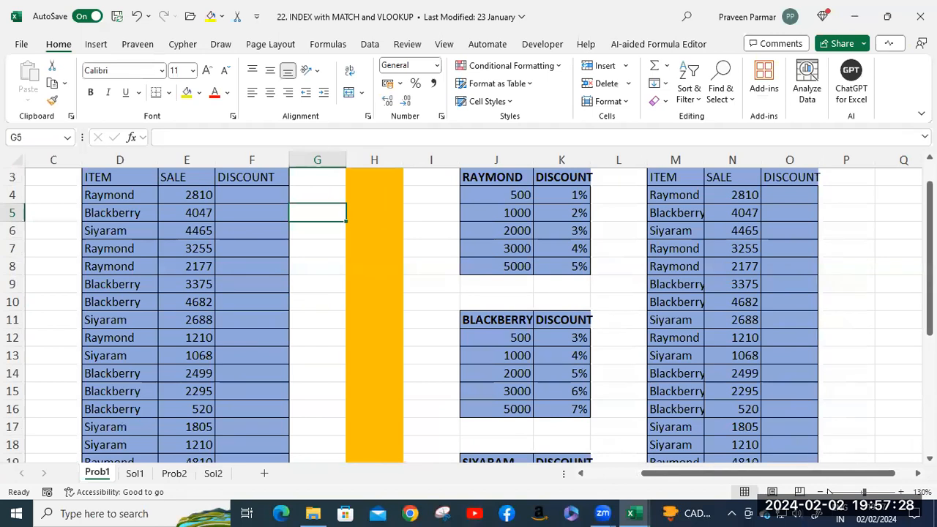
drag(803, 474, 750, 474)
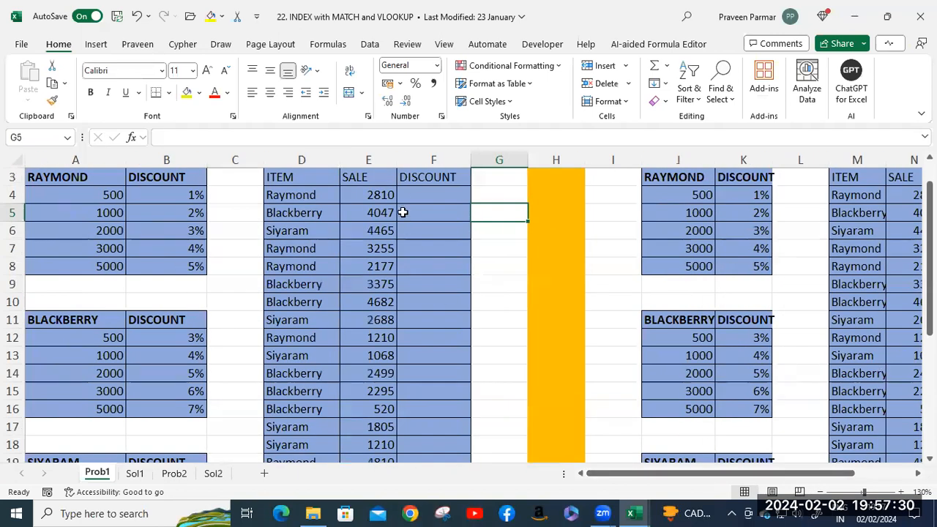
click(414, 195)
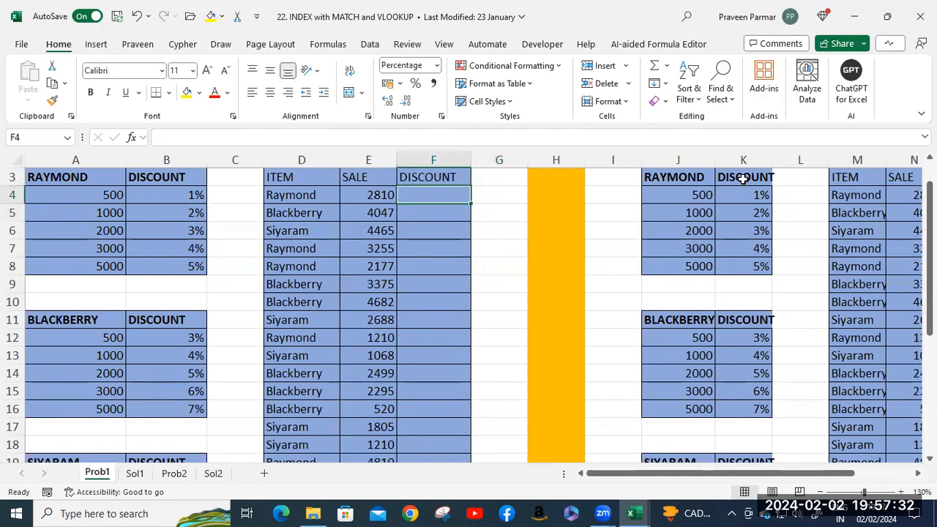
text(=ind)
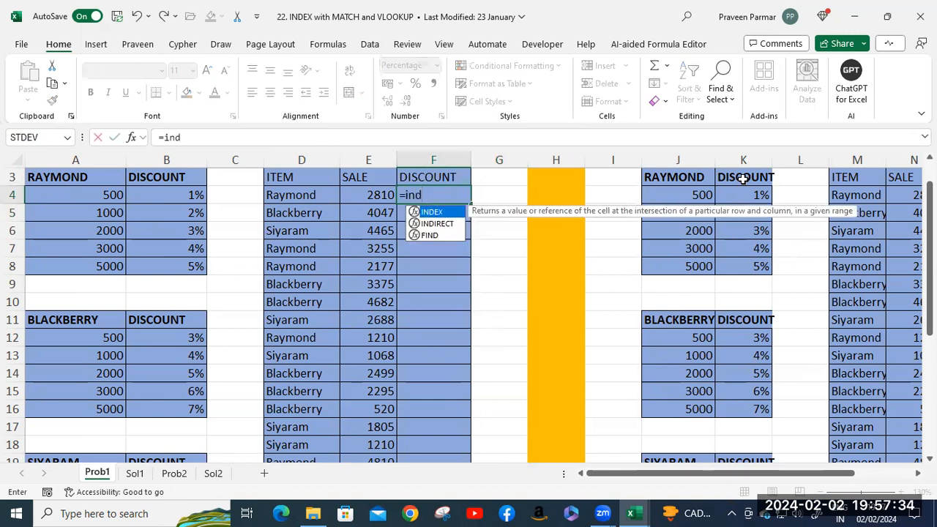
key(Tab)
text(()
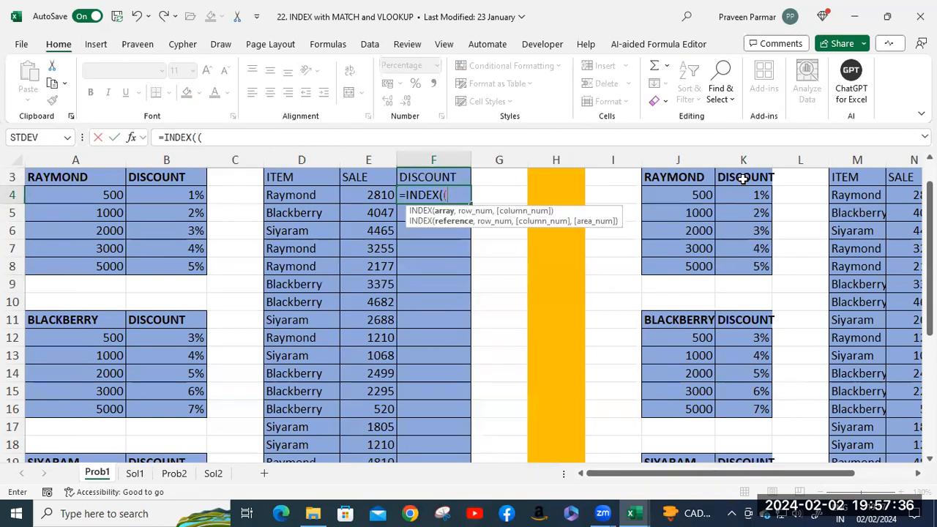
drag(53, 191, 175, 258)
key(F4)
text(,)
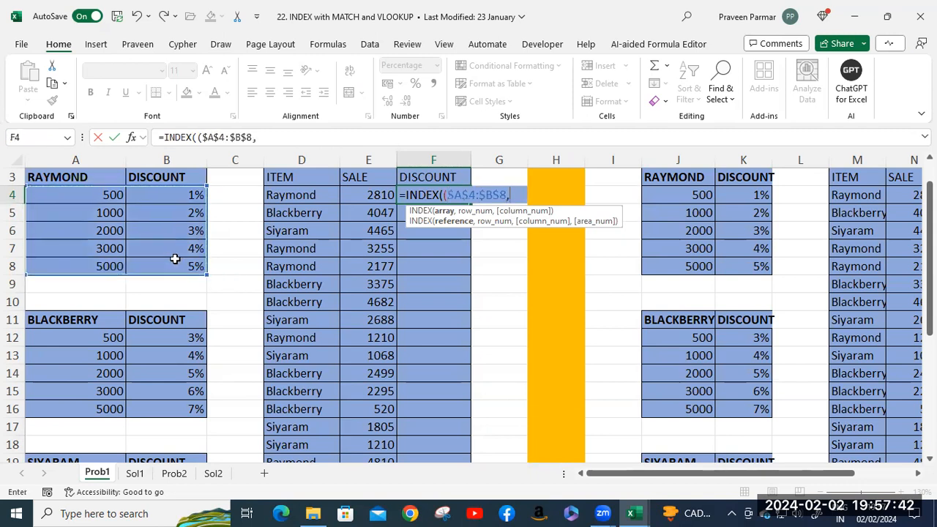
- Add the Blackberry table $A$12:$B$16 and the Siyaram table $A$20:$B$24 as absolute areas and close the reference list
drag(69, 336, 189, 406)
key(F4)
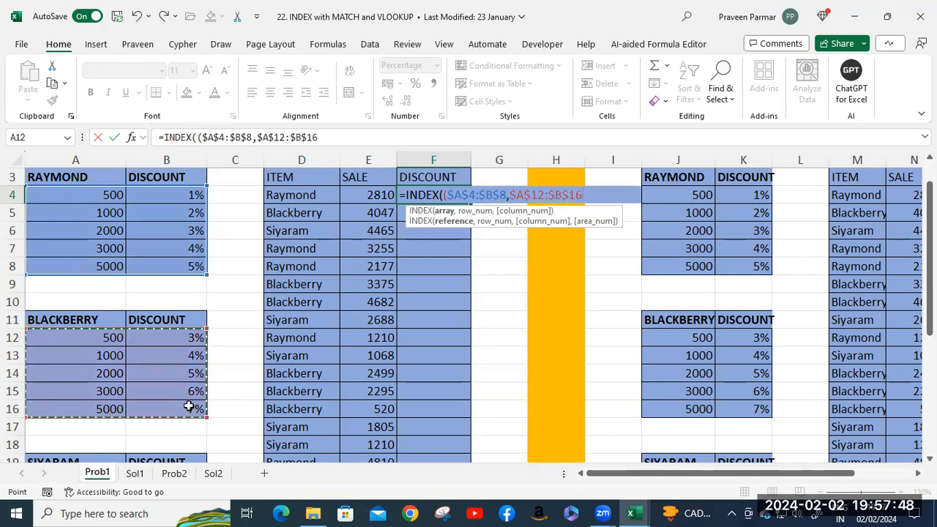
text(,)
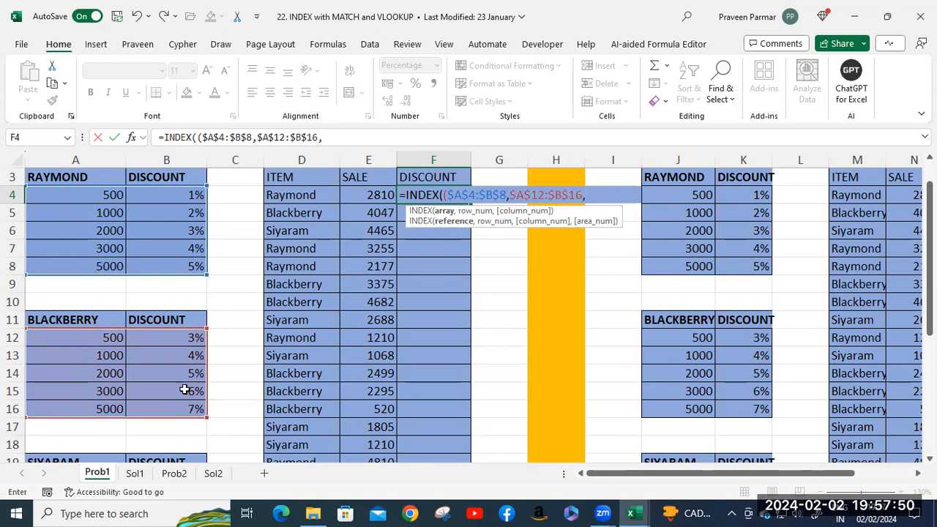
scroll(184, 388, down, 2)
drag(86, 373, 179, 446)
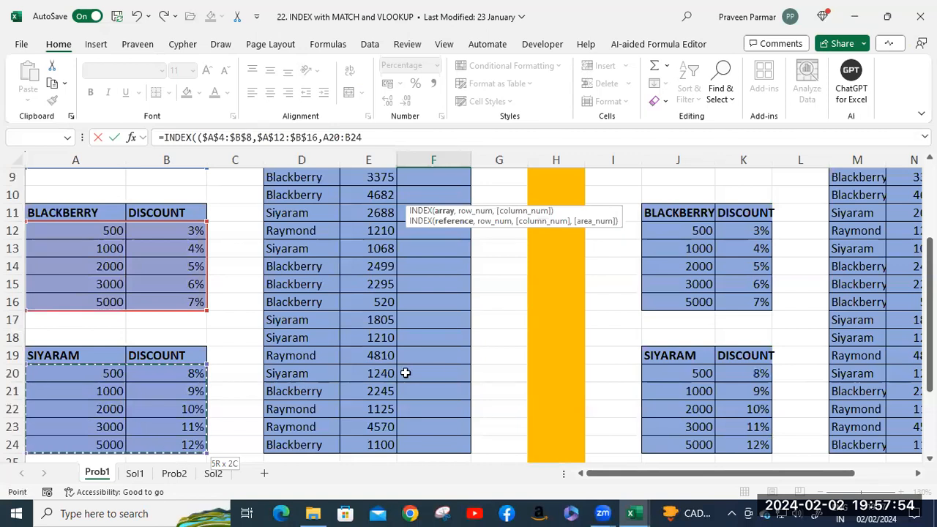
scroll(434, 370, up, 3)
key(F4)
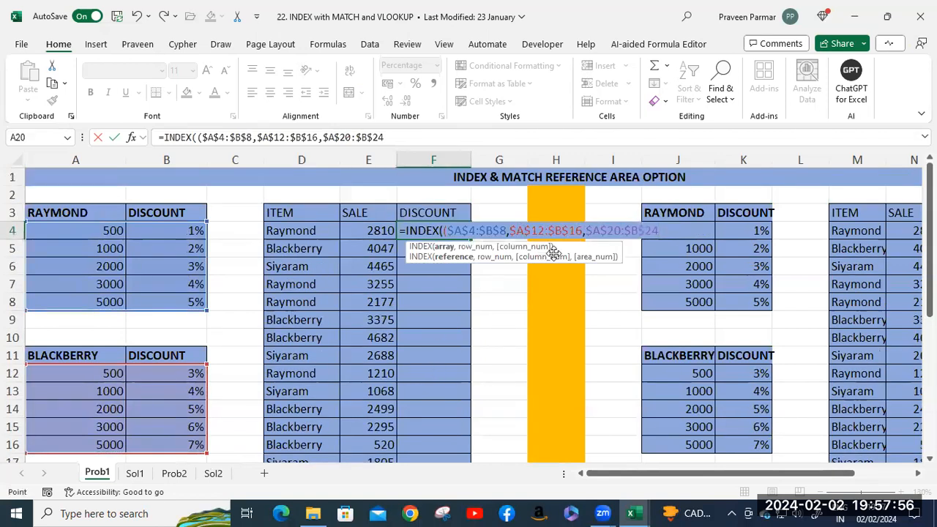
text())
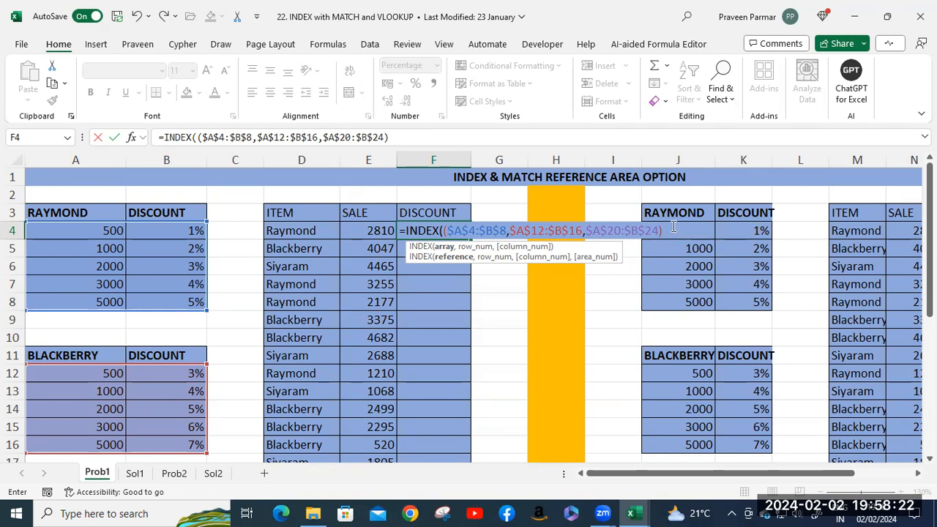
- Supply the INDEX row number with MATCH(E4,$A$4:$A$8,1), looking up the sale amount in the Raymond slabs
text(,)
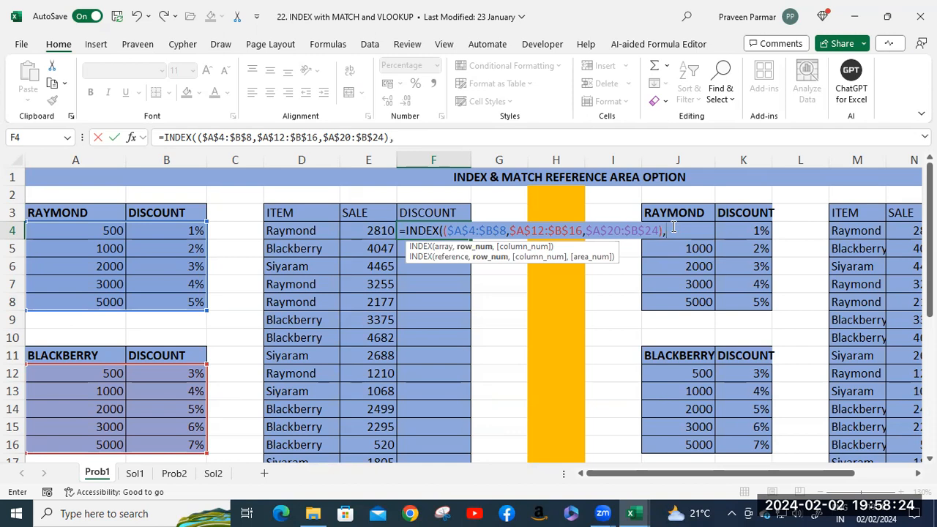
text(mat)
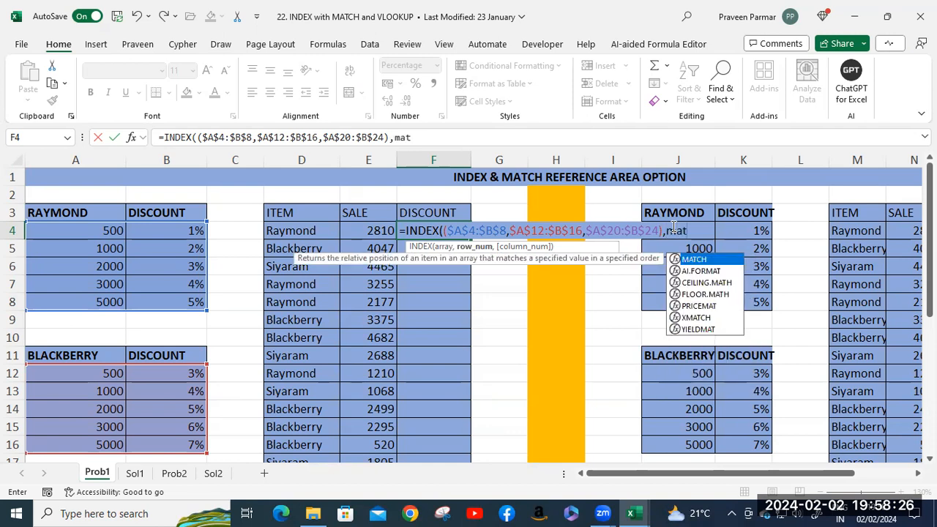
key(Tab)
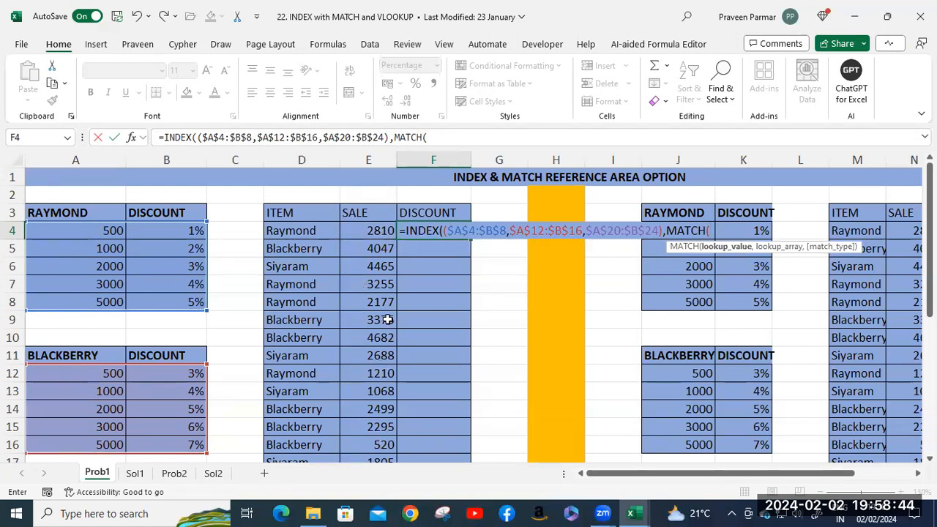
click(371, 232)
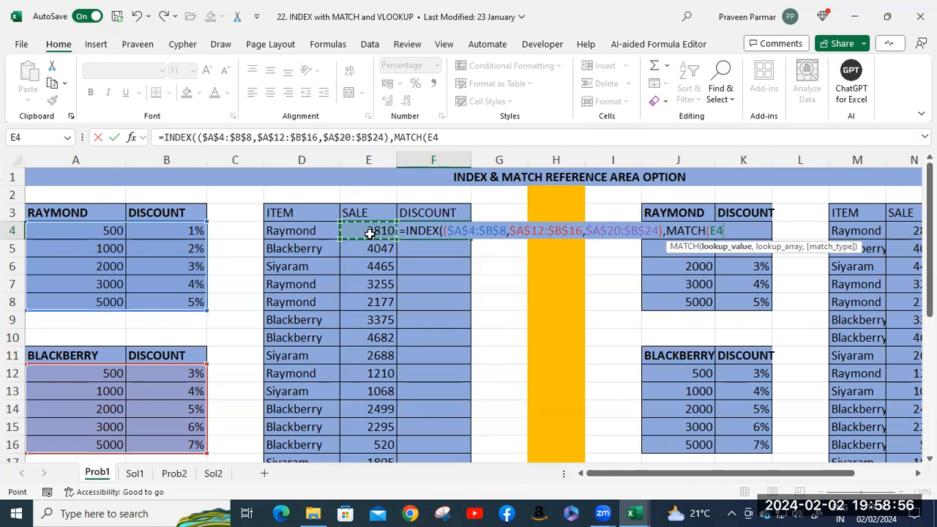
text(,)
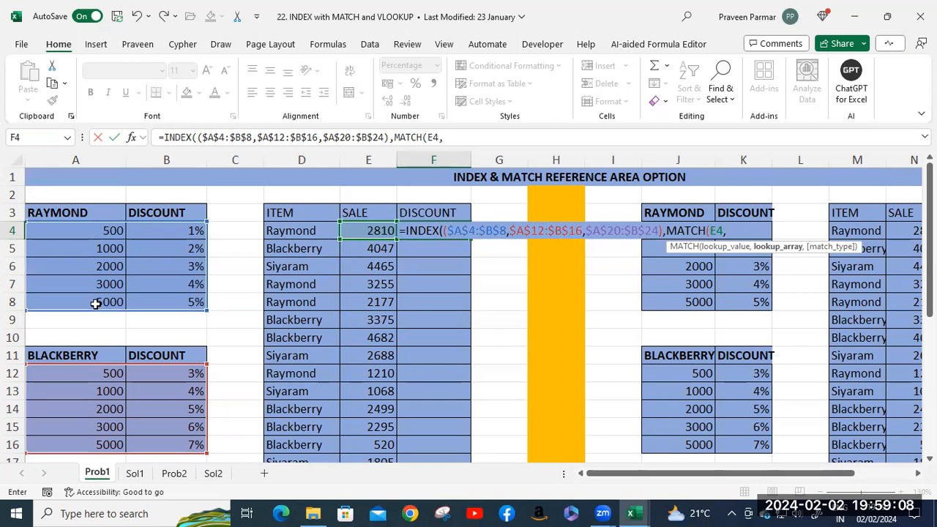
drag(88, 233, 98, 297)
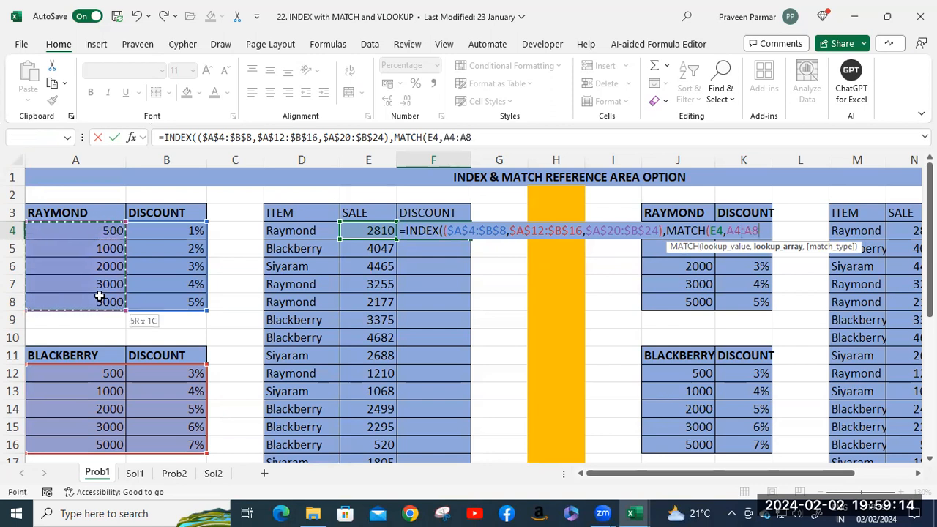
key(F4)
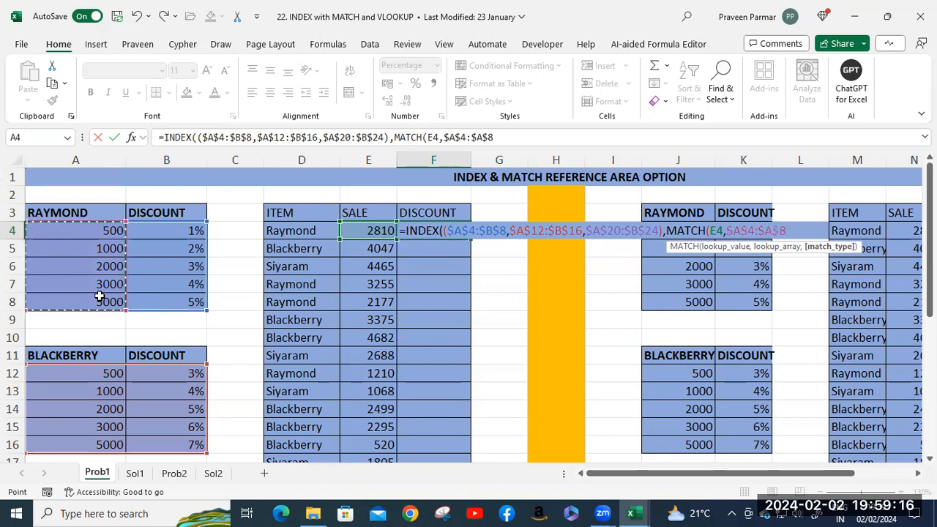
text(,)
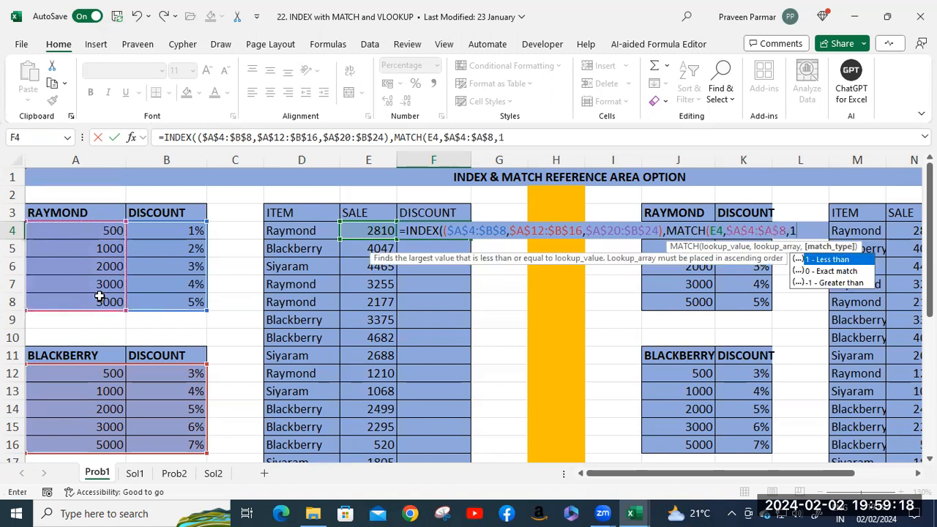
text(1))
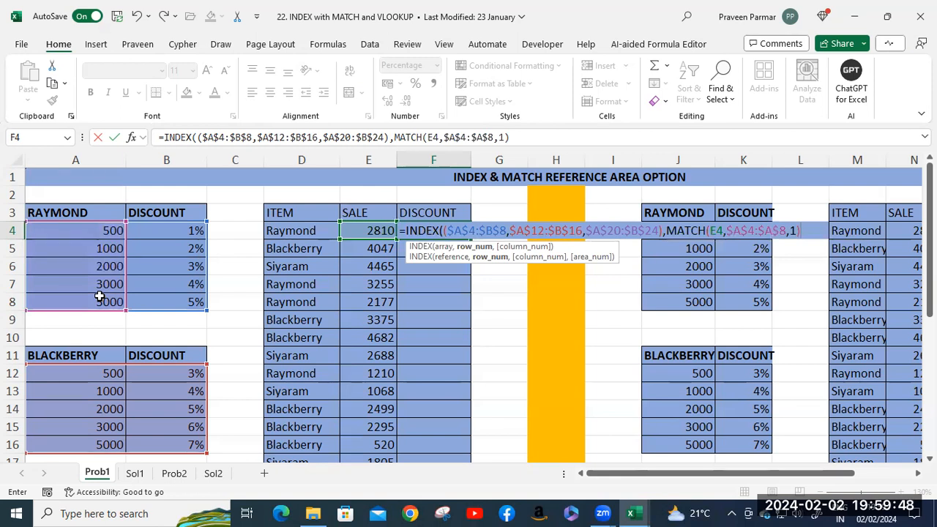
- Skip the column number in F4's INDEX formula, supply the area number with MATCH(D4,$A$26:$A$28,0), and enter the formula
text(,,)
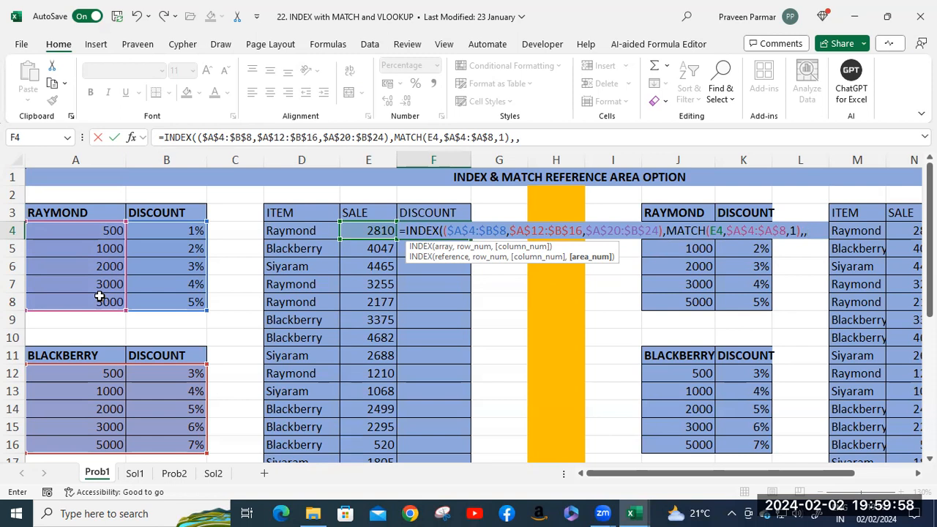
text(mat)
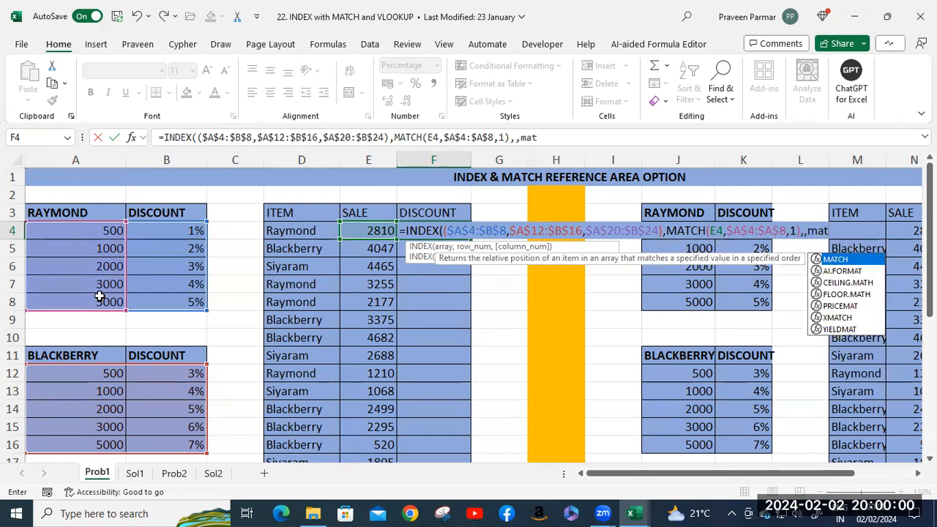
key(Tab)
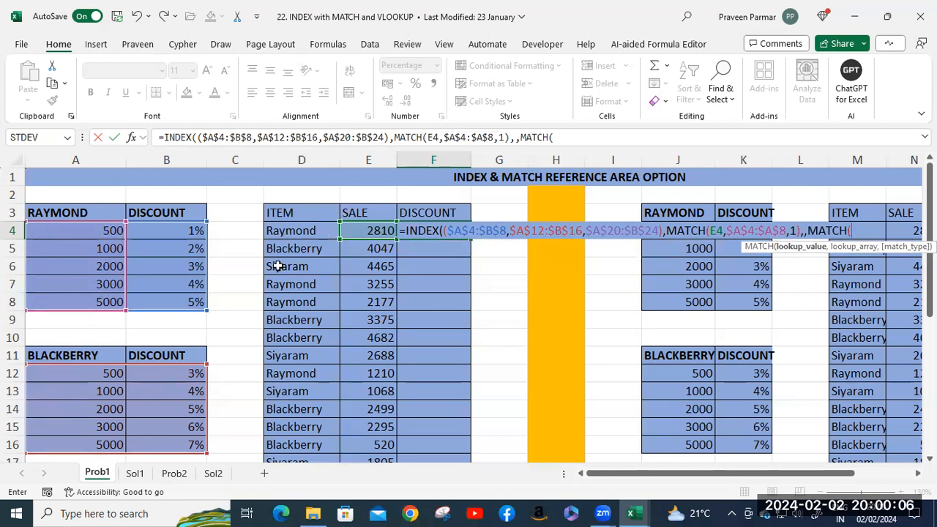
click(280, 231)
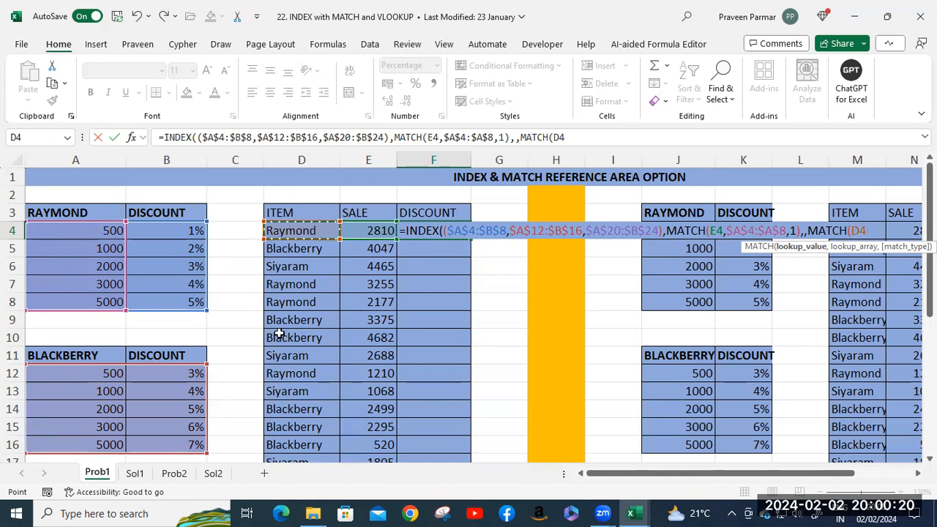
text(,)
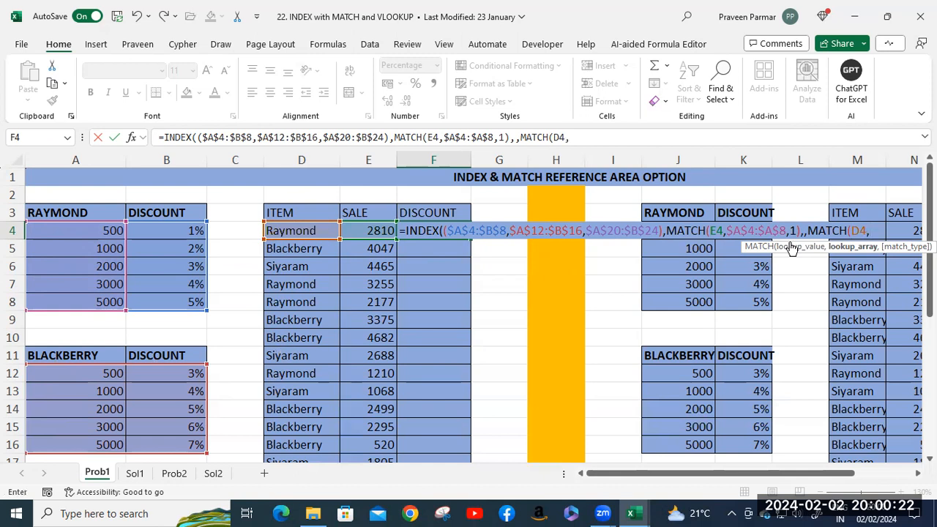
scroll(289, 321, down, 5)
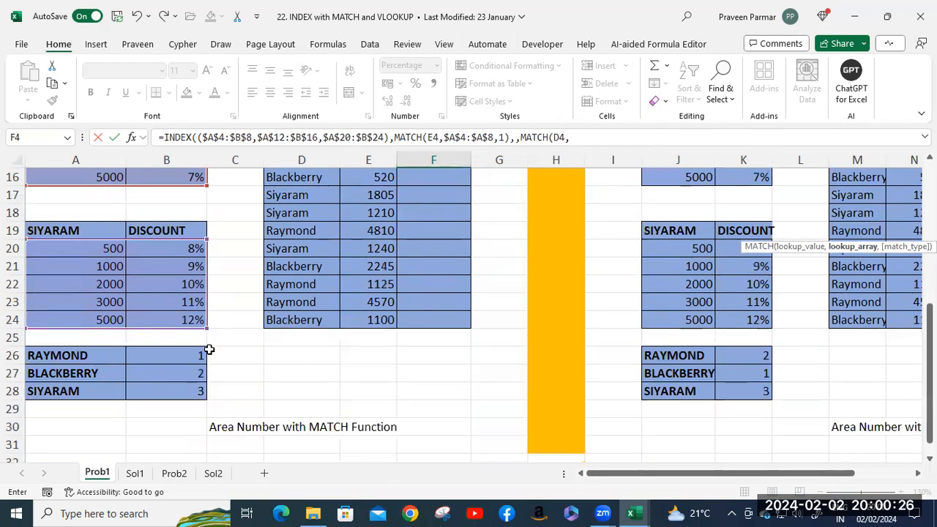
drag(70, 356, 82, 393)
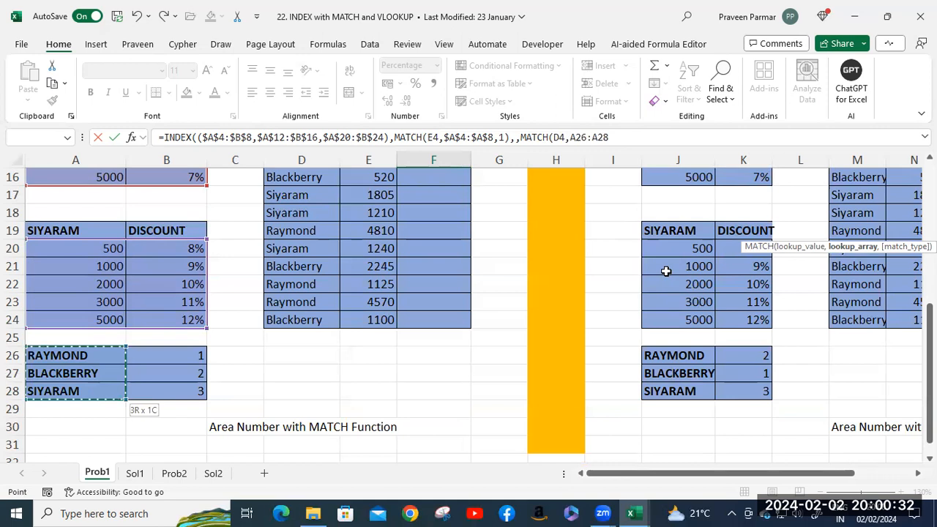
key(F4)
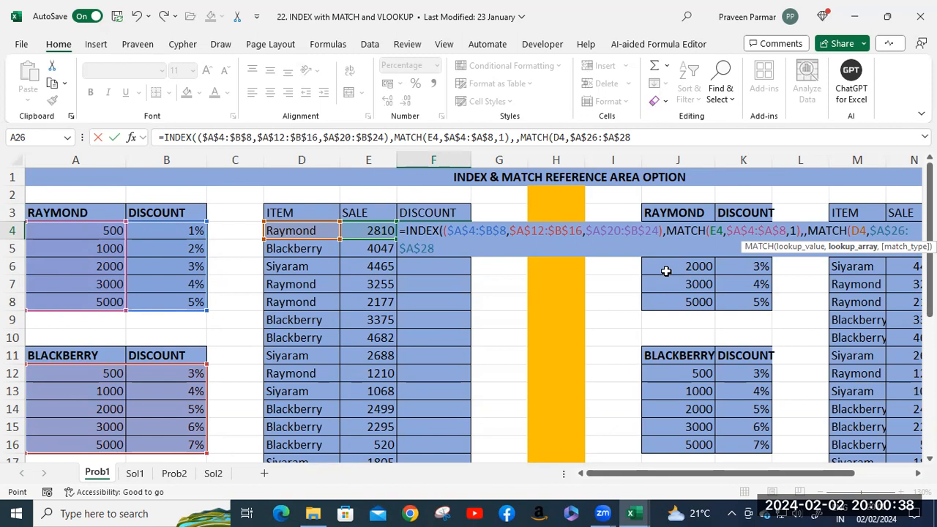
text(,0)
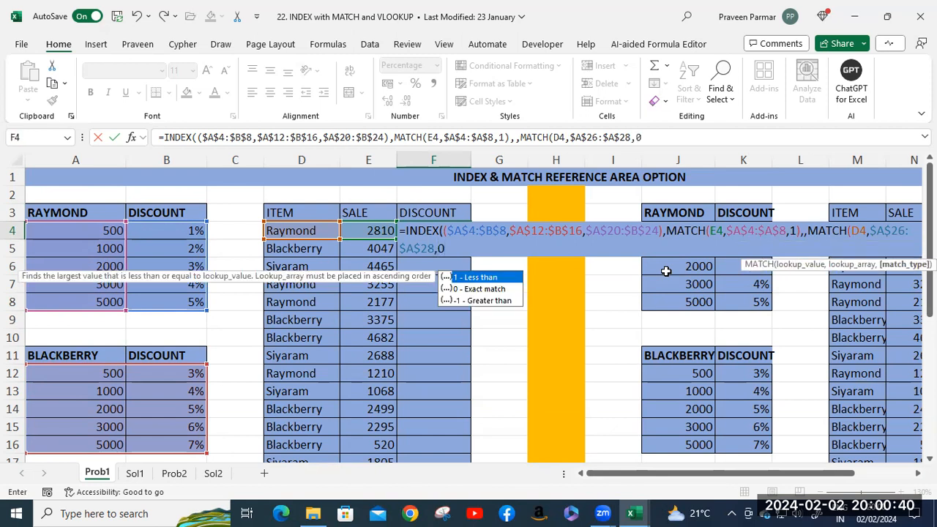
text()))
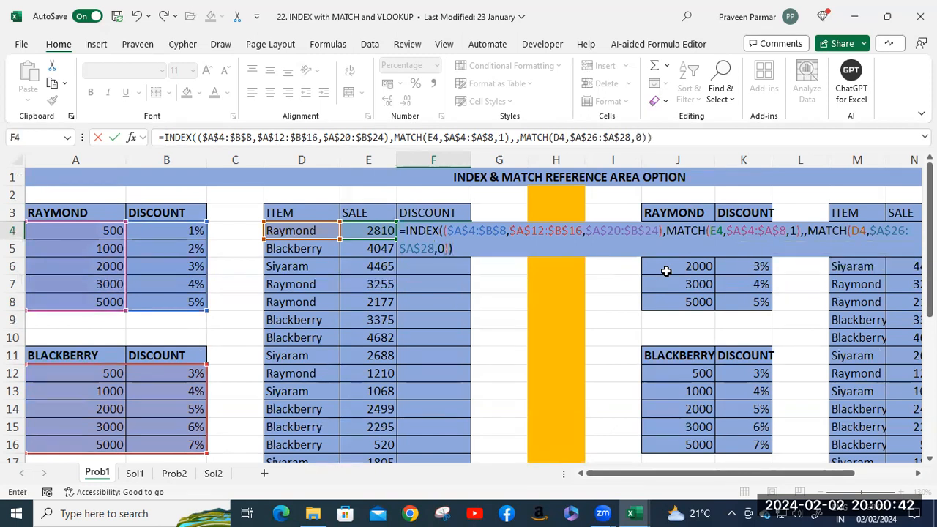
key(Return)
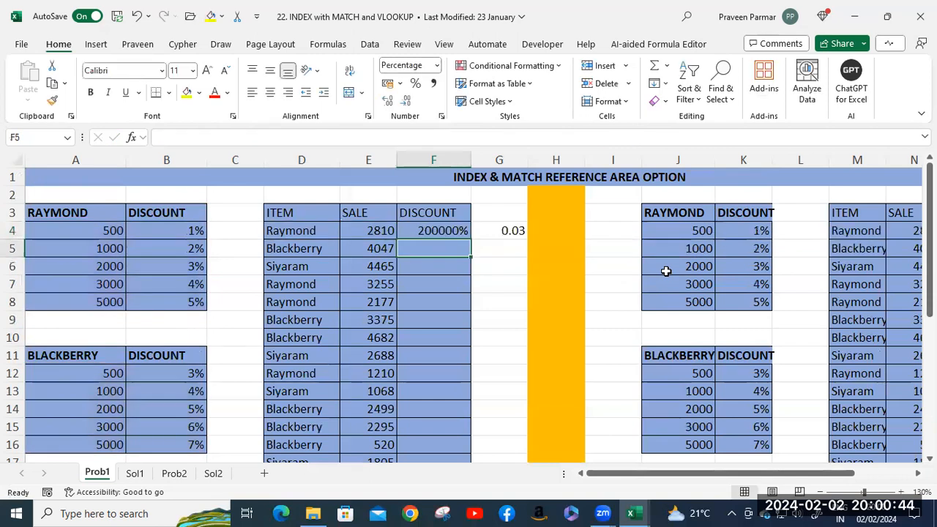
- Change the number format of F4 to General and re-enter its formula unchanged
click(432, 230)
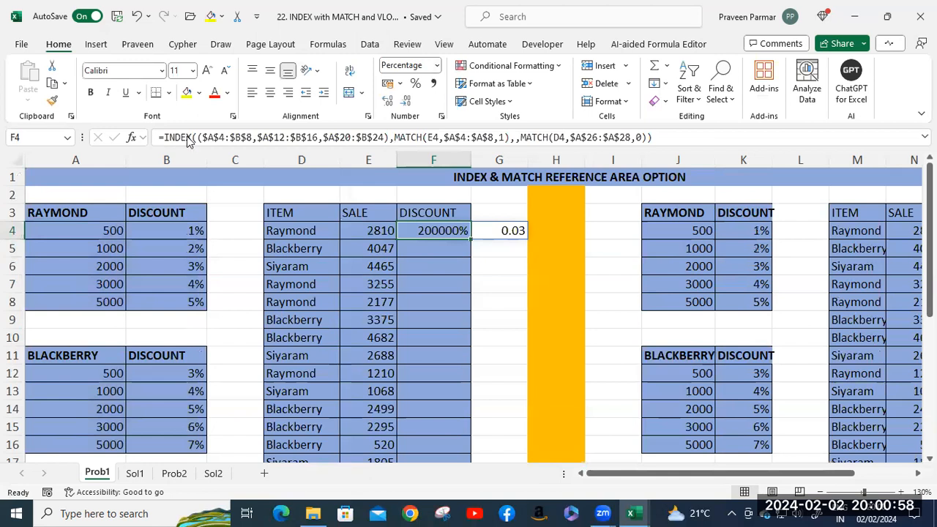
click(437, 66)
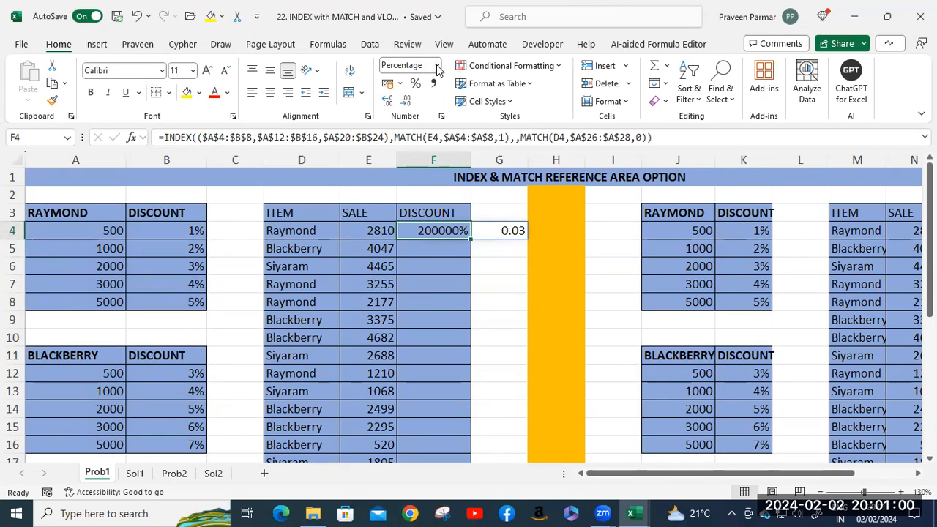
click(437, 66)
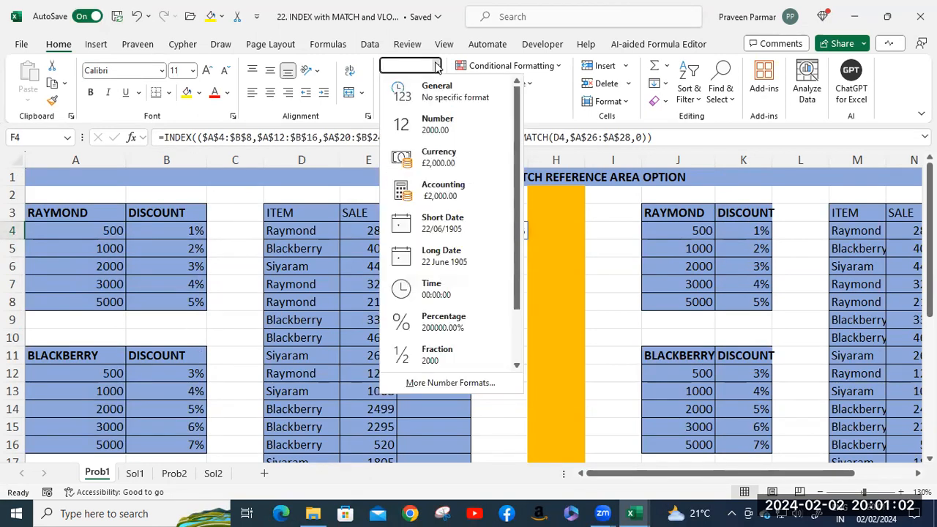
click(439, 91)
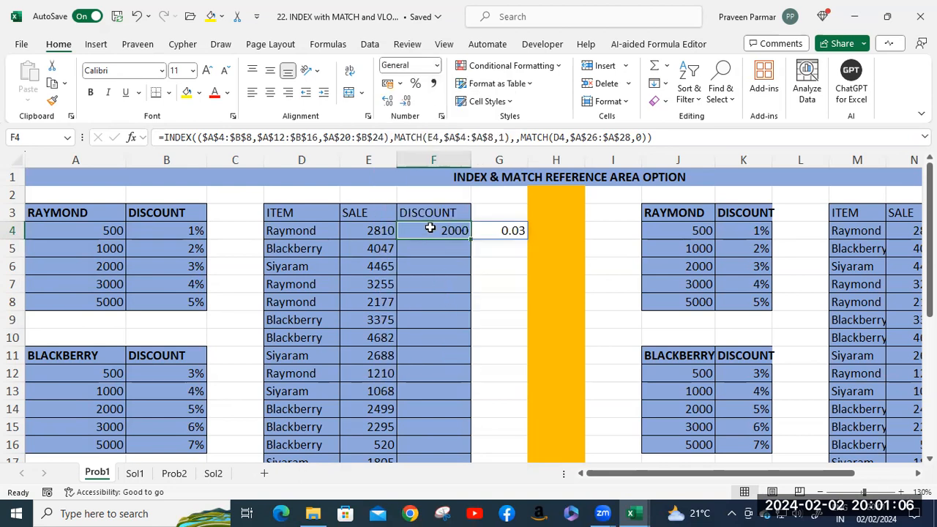
click(651, 134)
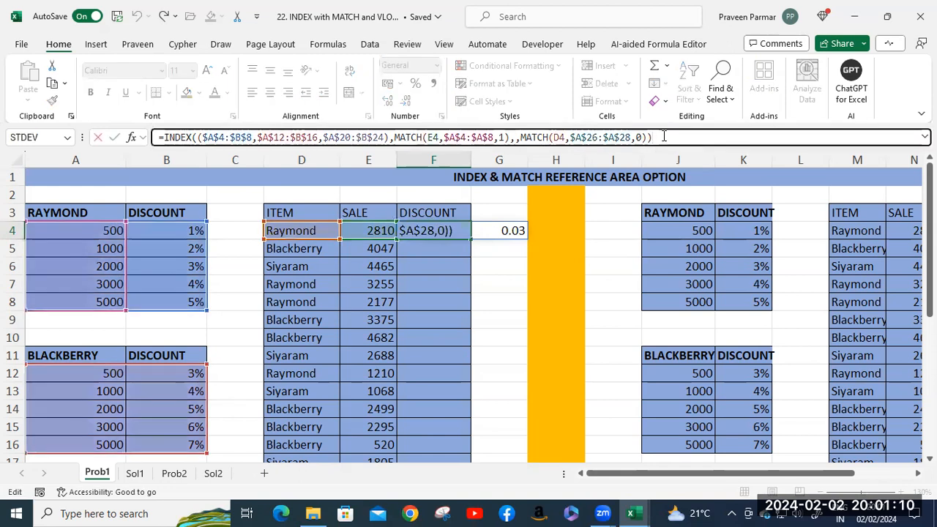
key(Return)
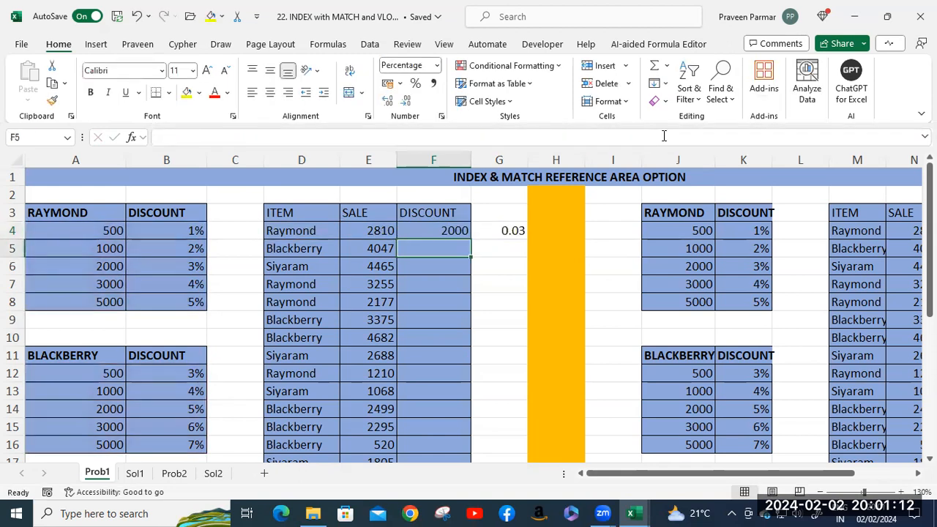
- Compare the F4 formula and its reference areas on Prob1 with the solved version on Sol1, ending back on Prob1
click(412, 227)
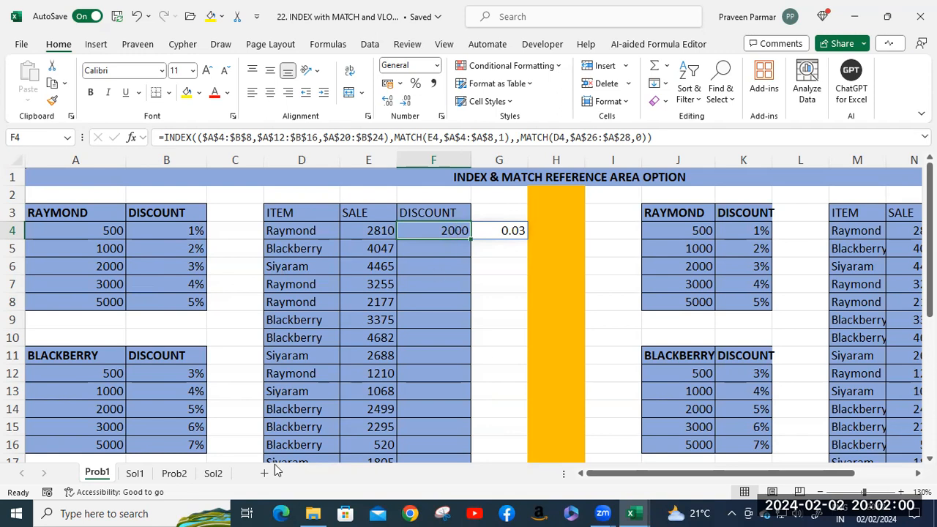
click(512, 319)
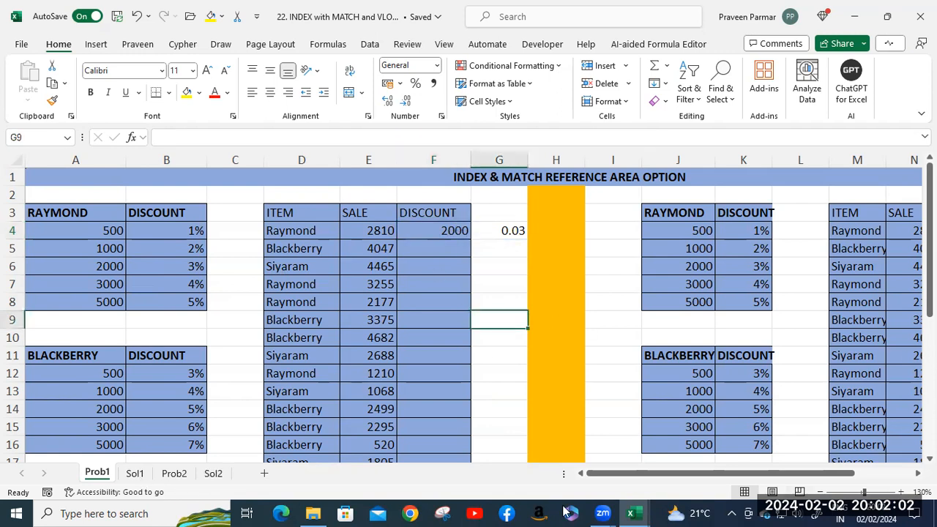
click(135, 475)
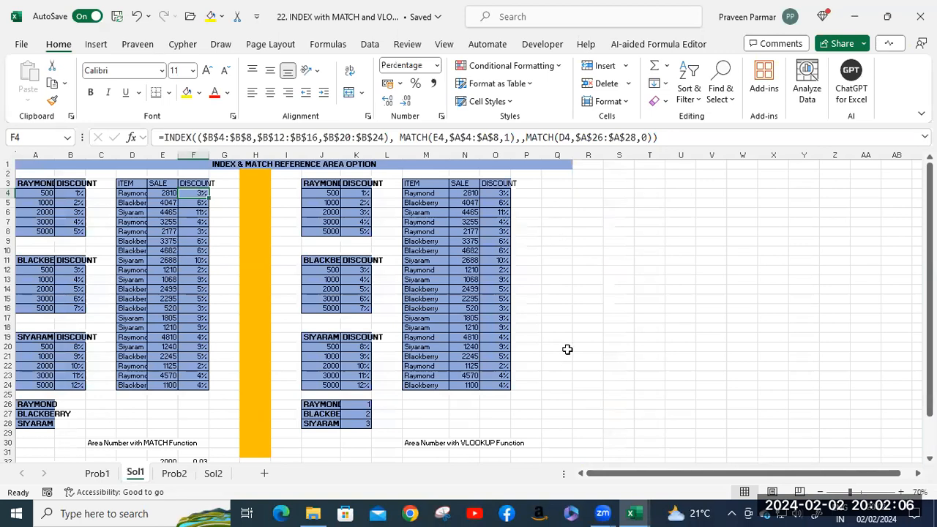
scroll(567, 349, up, 3)
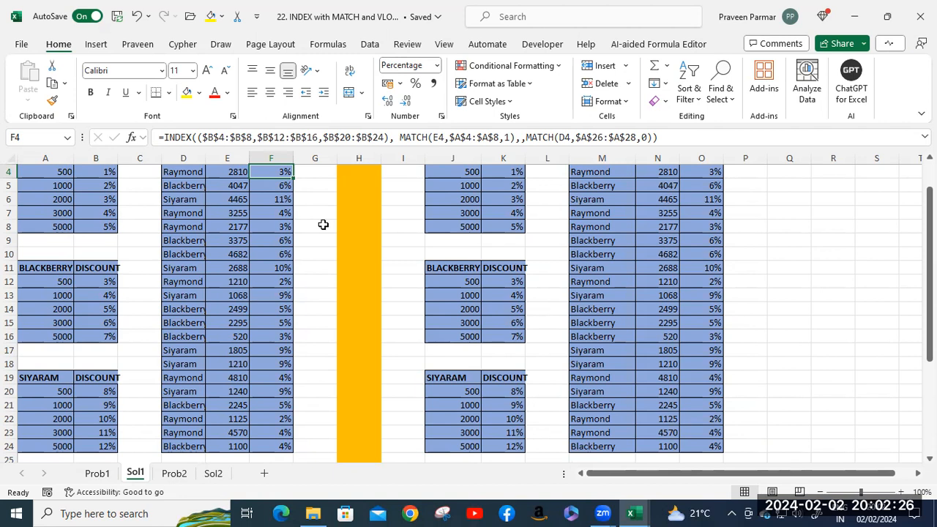
scroll(156, 271, down, 3)
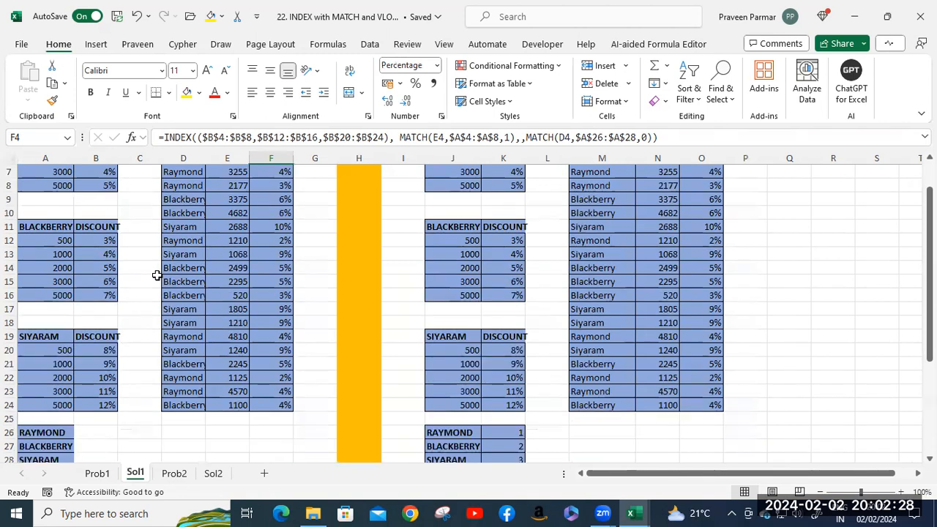
scroll(156, 275, up, 2)
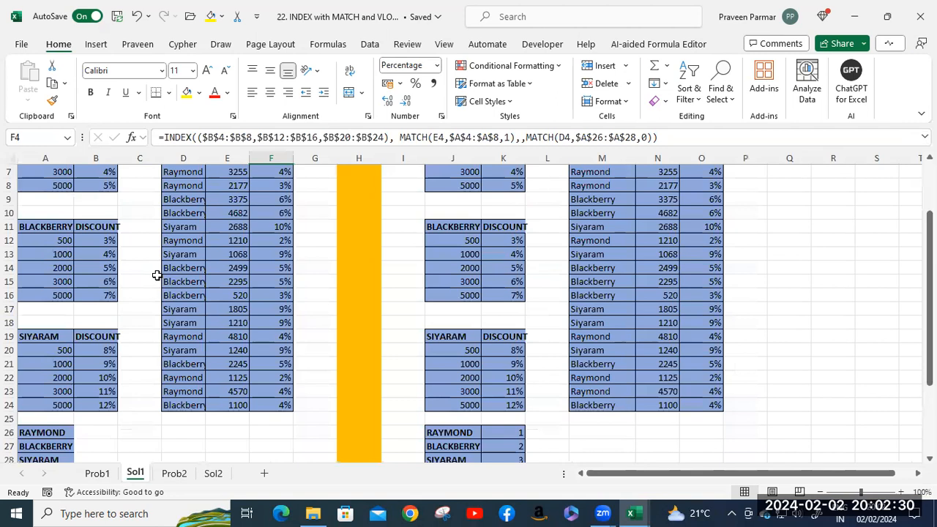
scroll(157, 274, up, 2)
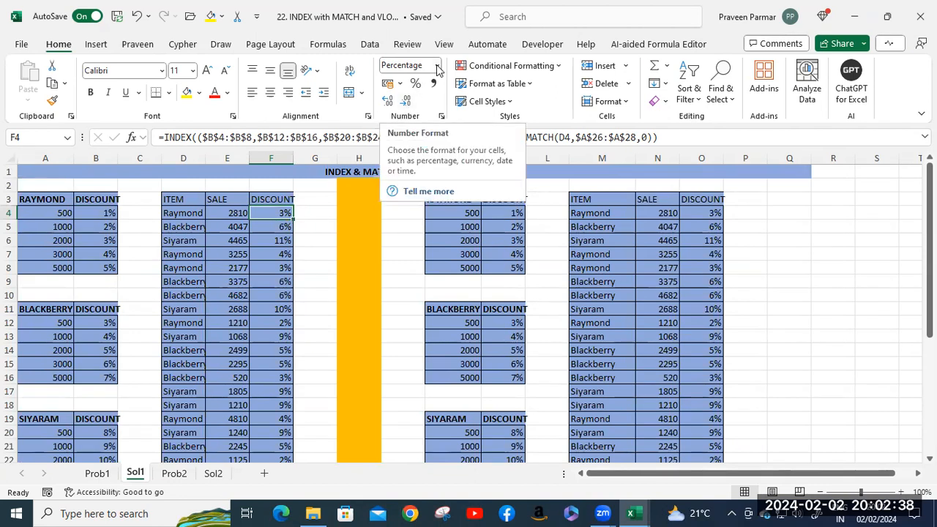
click(97, 473)
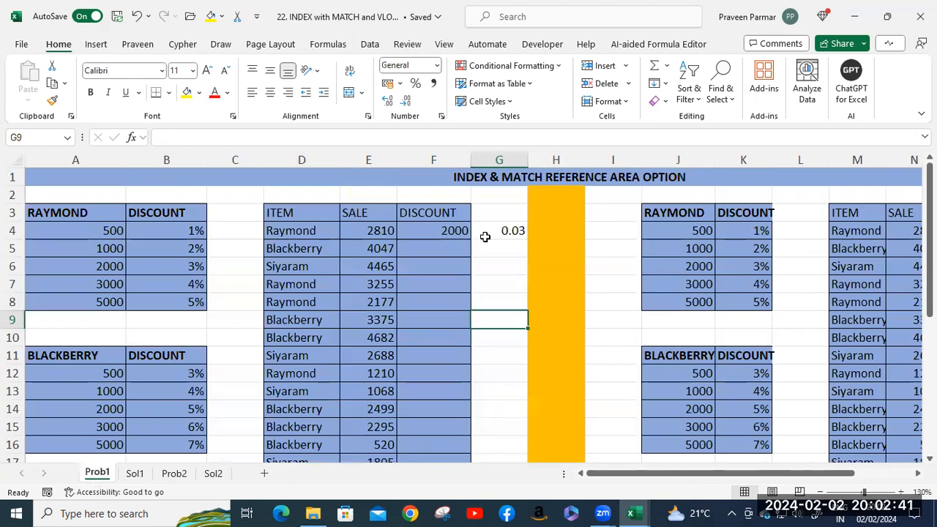
- Try to delete the value in G4, beside the first Discount cell
click(437, 232)
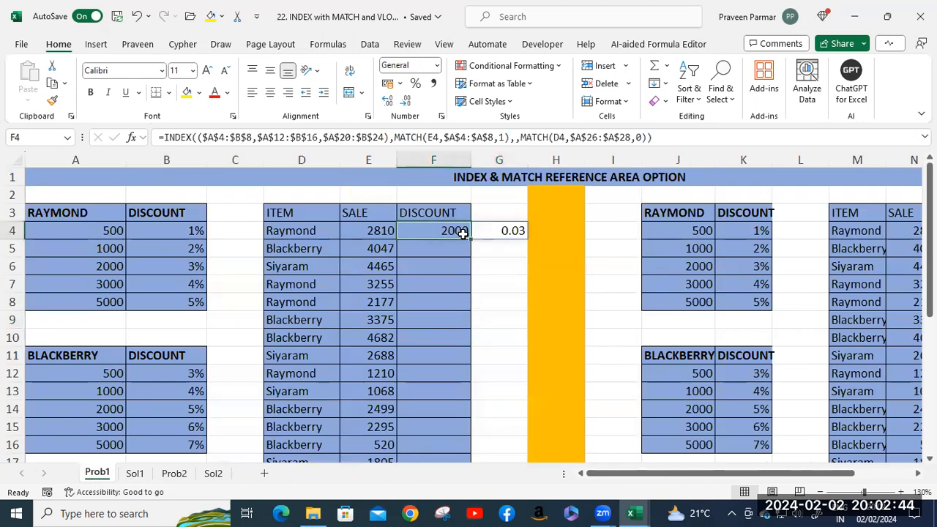
click(505, 231)
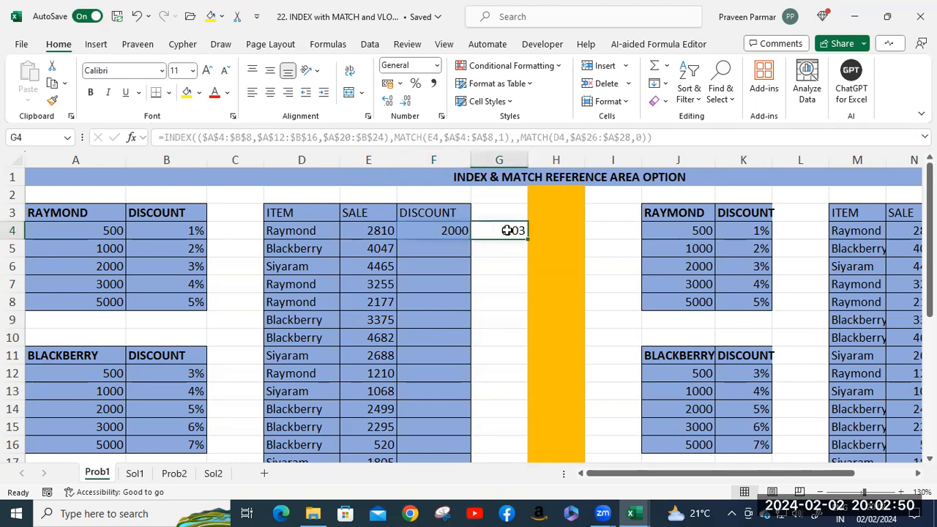
key(Delete)
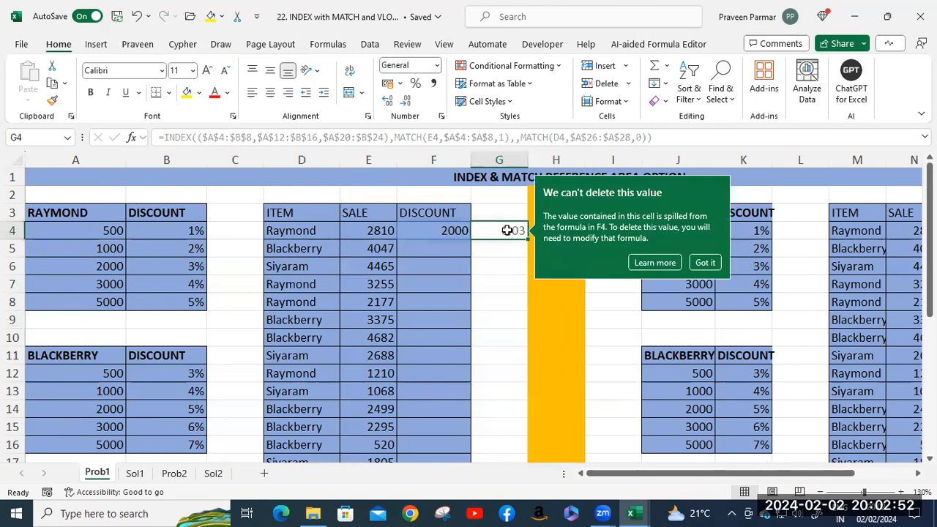
click(513, 267)
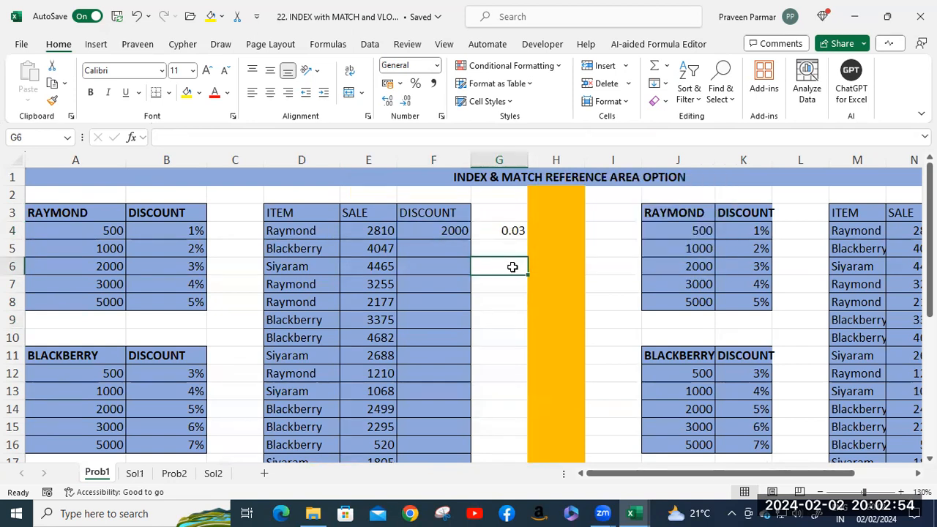
- Insert a space before MATCH(E4,$A$4:$A$8,1) in the F4 formula and re-enter it
double_click(433, 231)
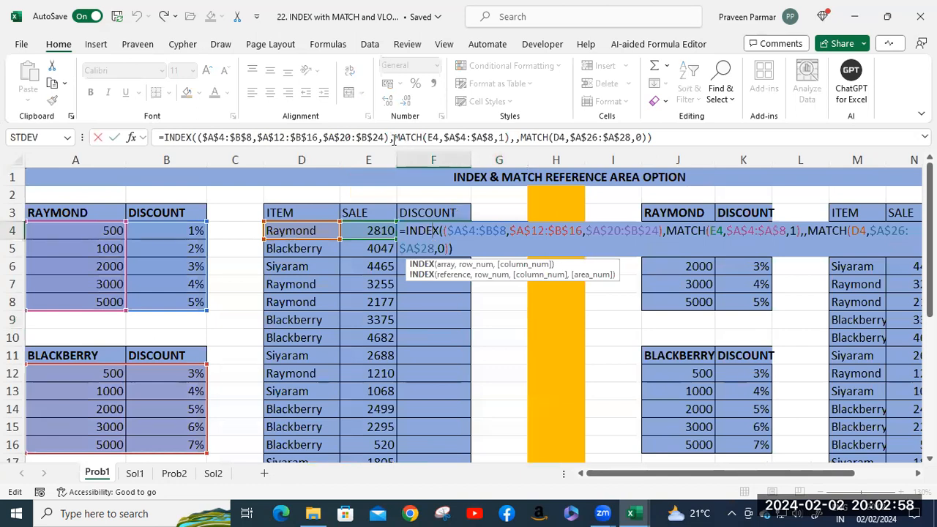
click(510, 136)
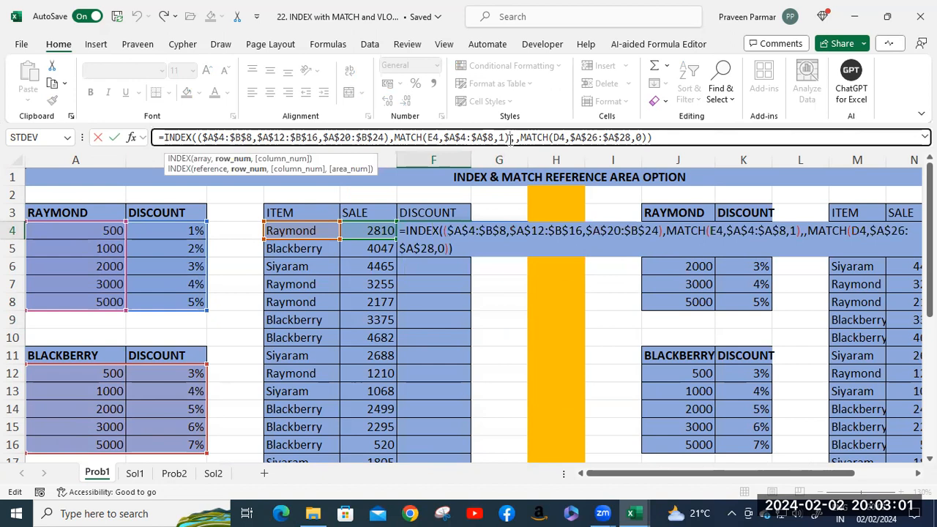
click(390, 137)
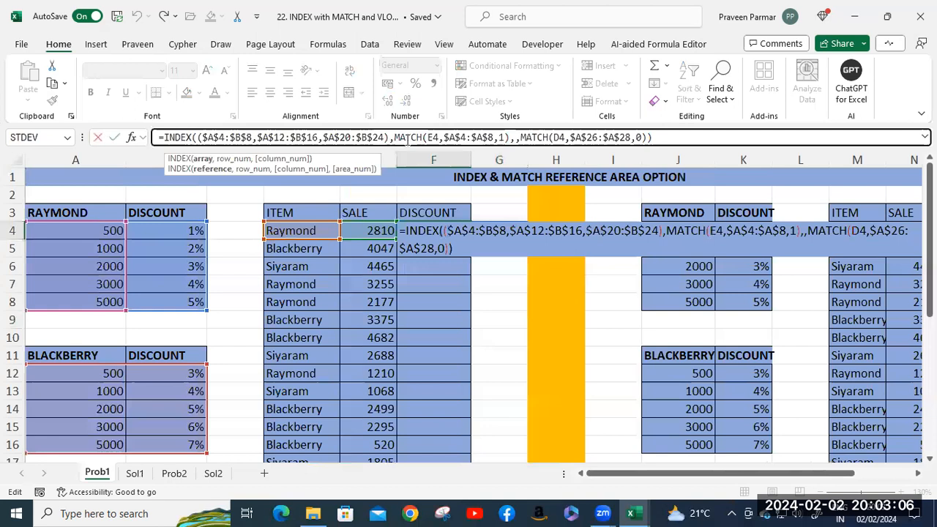
click(395, 138)
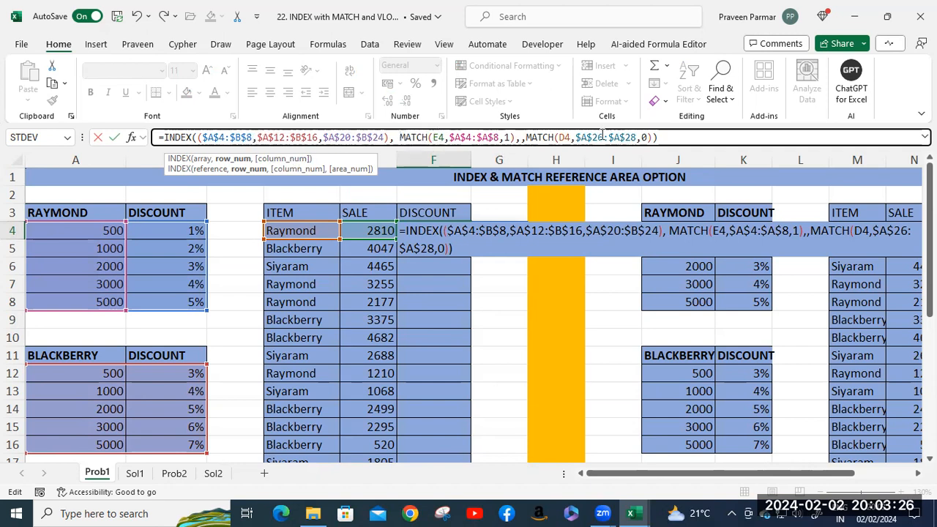
click(659, 137)
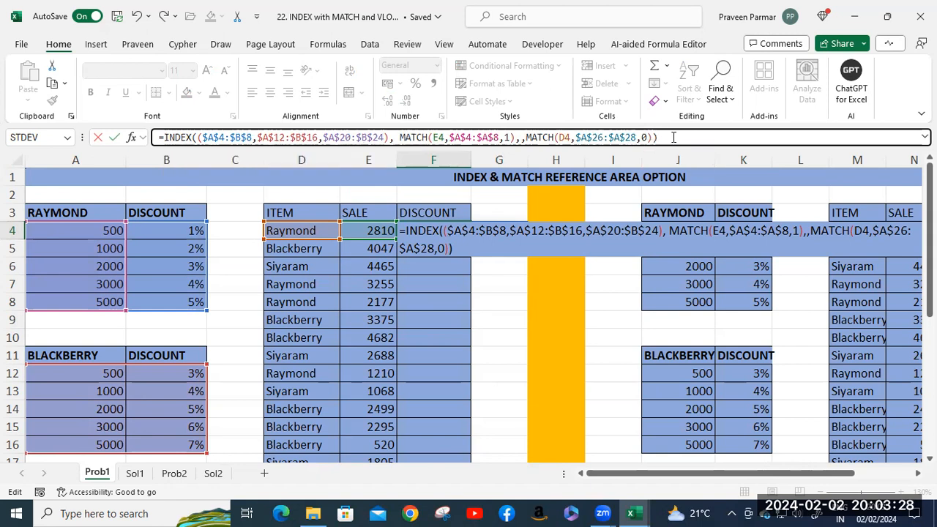
key(Return)
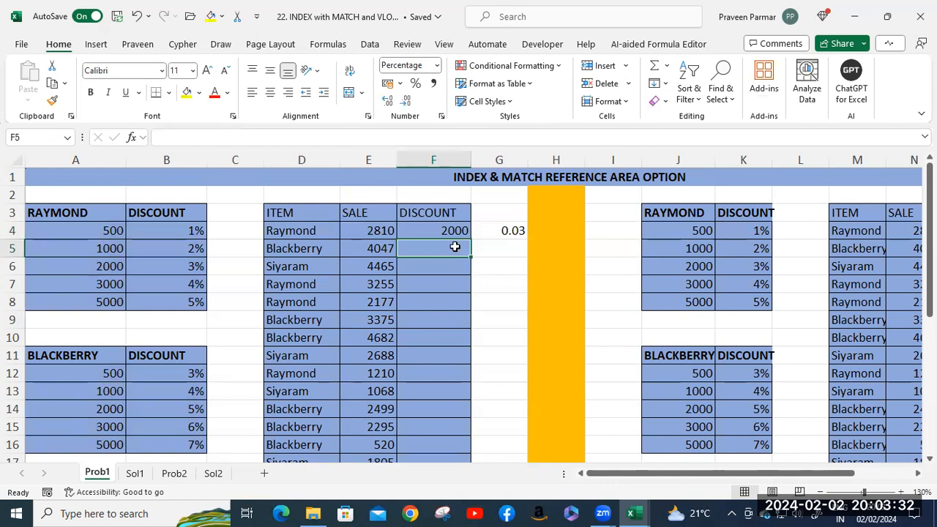
- Apply the Percentage format to F4 on Prob1 and clear its formula
click(432, 230)
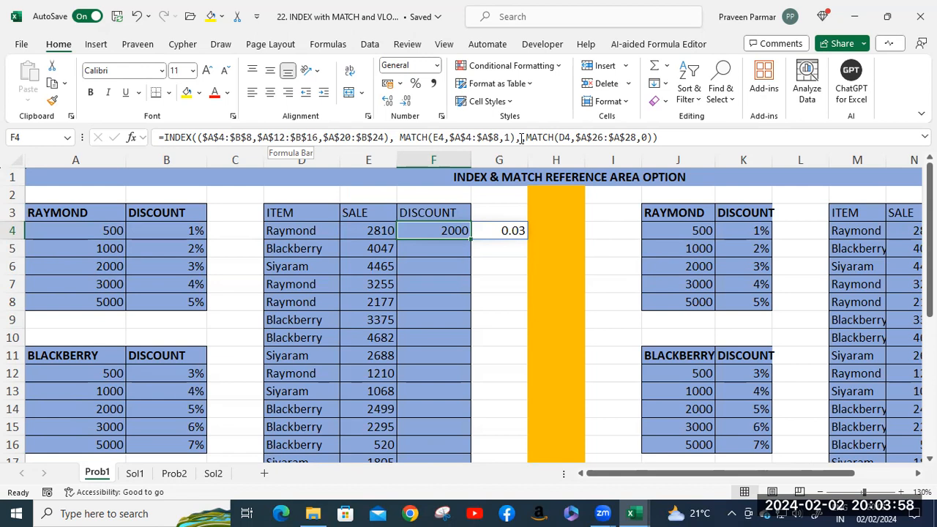
scroll(165, 396, down, 6)
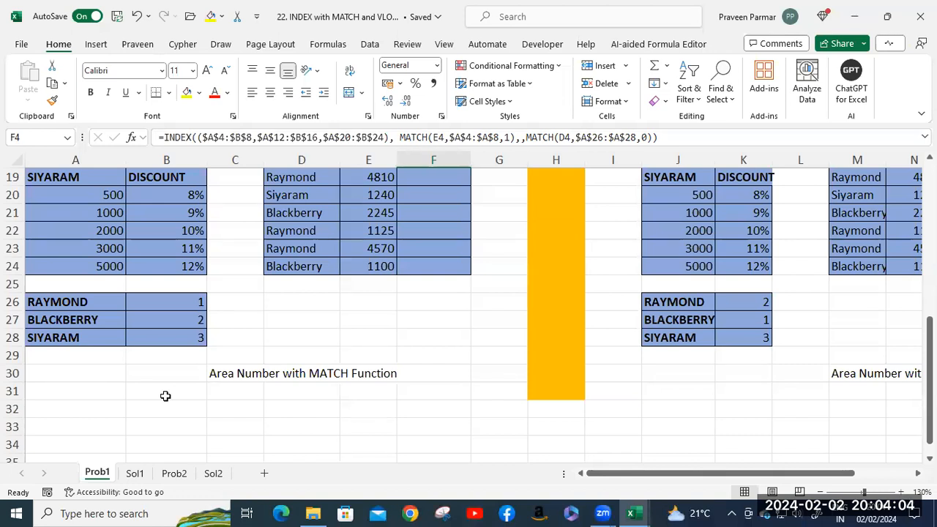
scroll(165, 396, up, 4)
scroll(165, 396, up, 2)
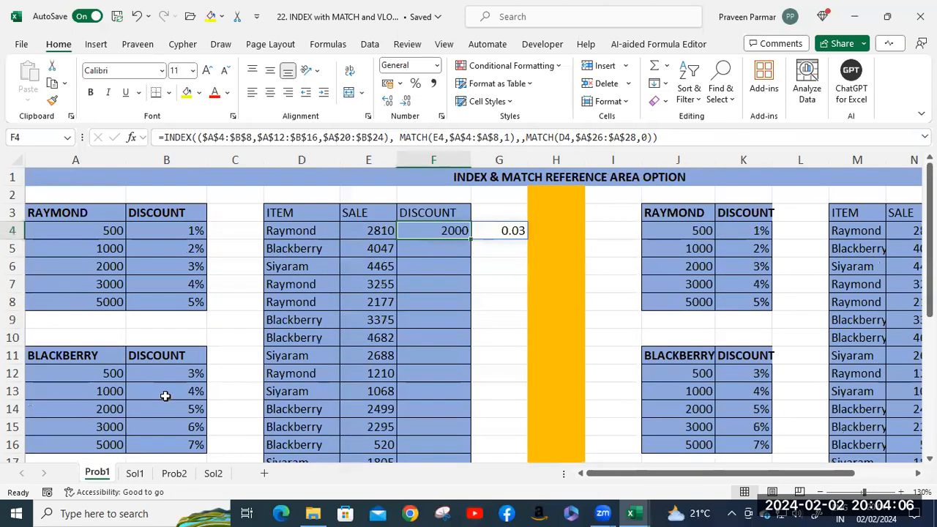
click(437, 66)
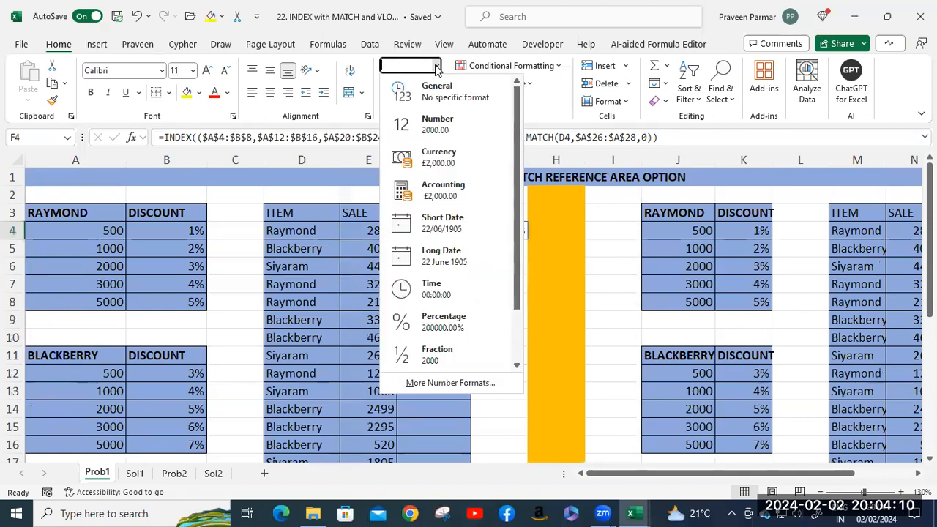
click(450, 329)
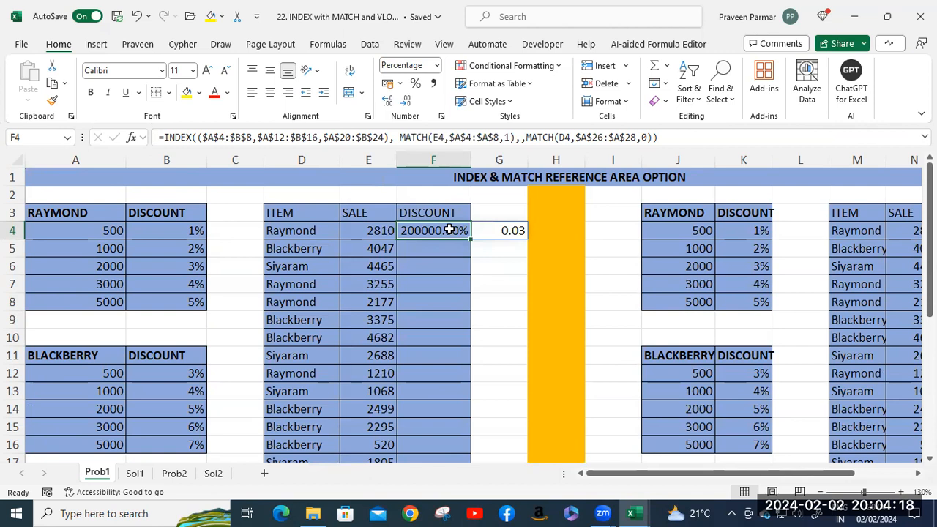
key(Delete)
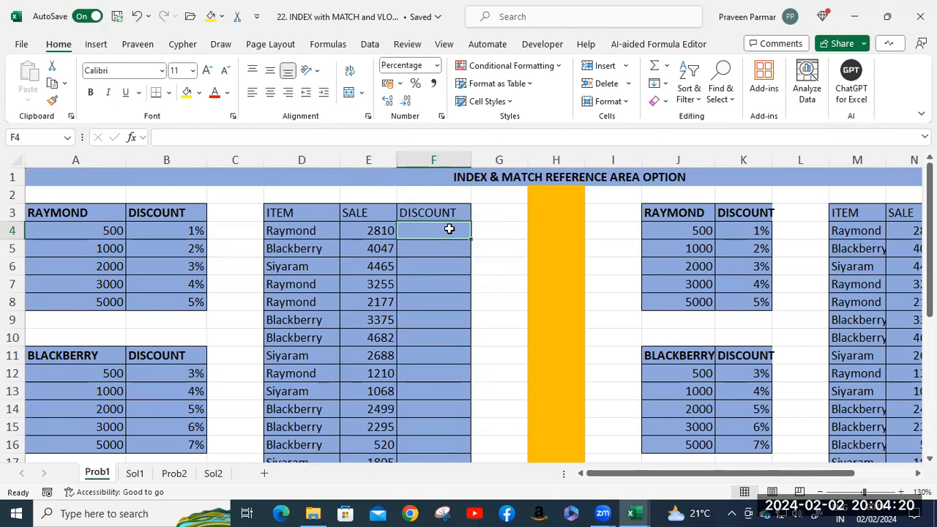
- Examine the reference areas in the F4 formula on Sol1, ending back on Prob1
click(134, 475)
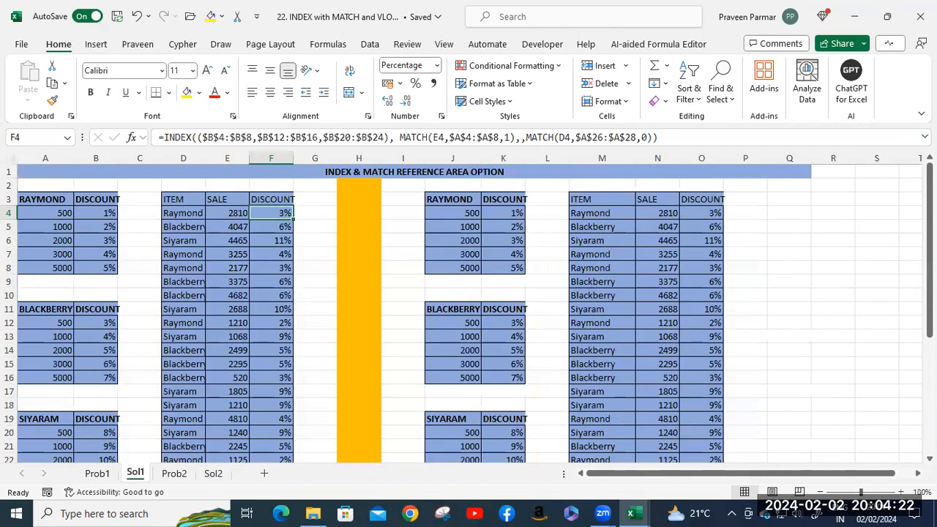
double_click(277, 213)
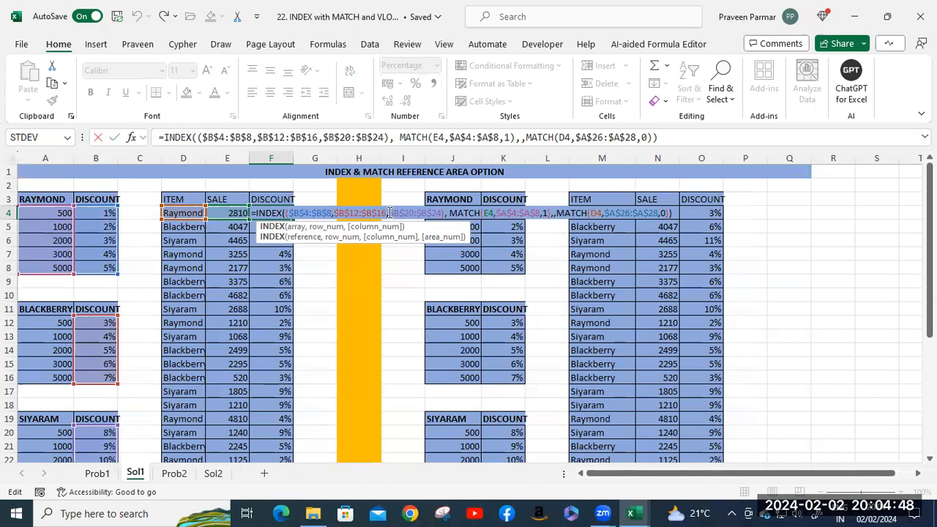
key(Return)
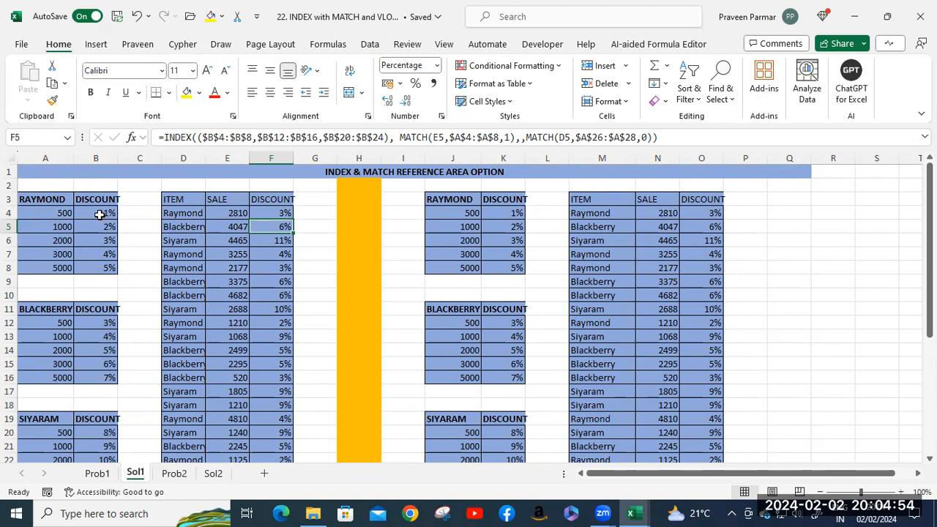
click(95, 474)
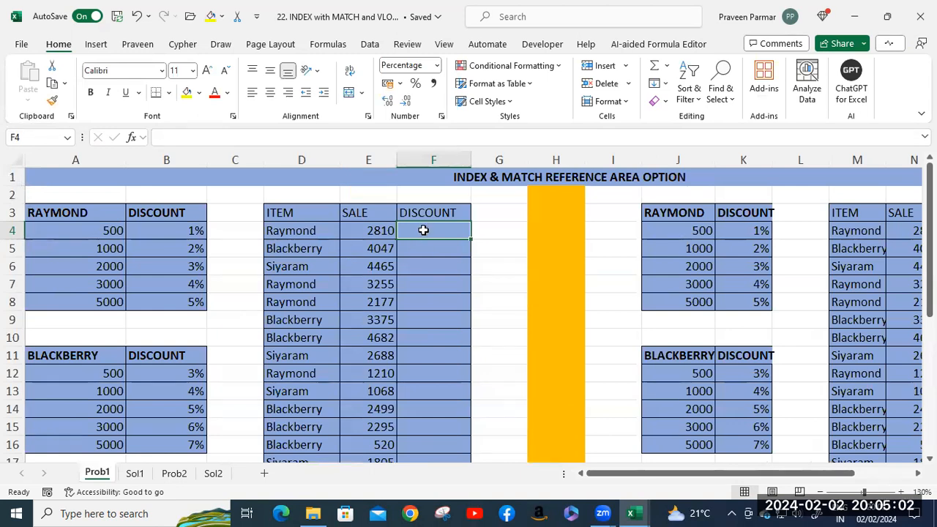
- Start an INDEX formula in F4 with an opening parenthesis for multiple areas and the absolute Raymond discount range $B$4:$B$8
text(=)
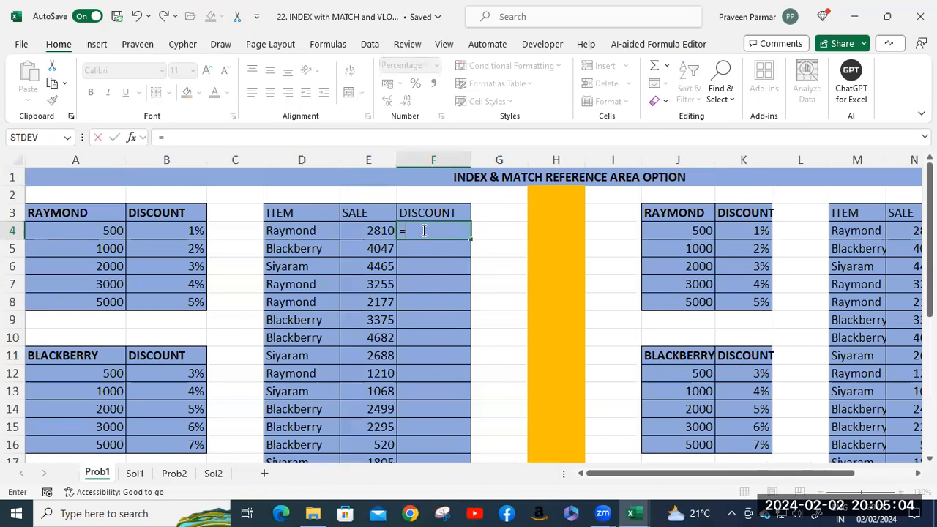
text(ind)
key(Tab)
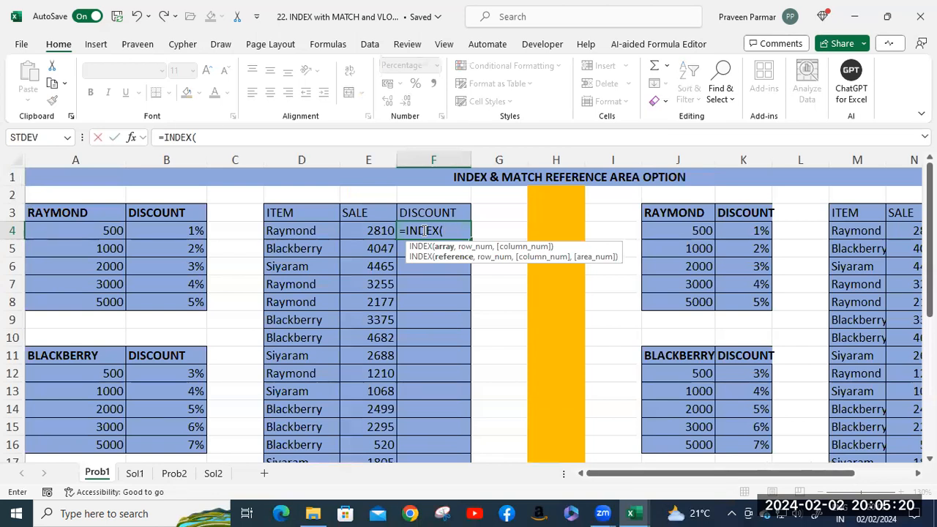
click(175, 226)
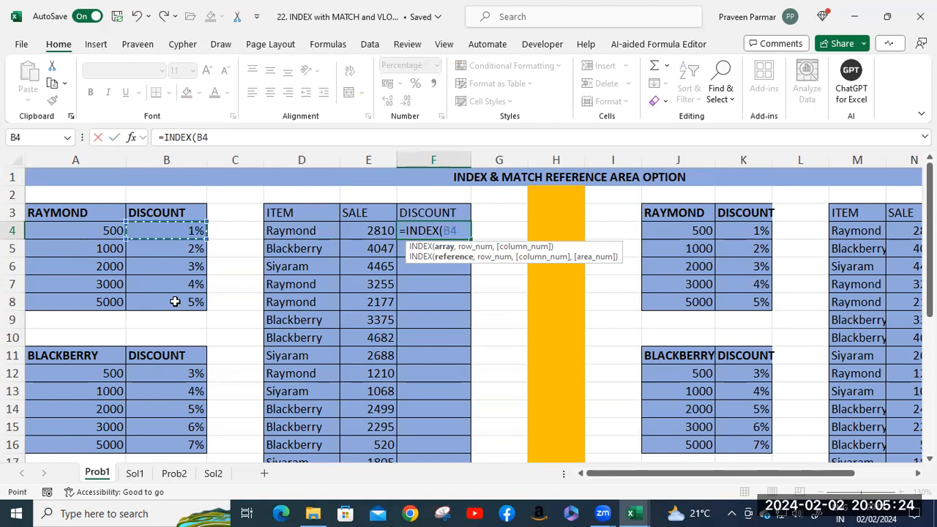
drag(175, 301, 171, 303)
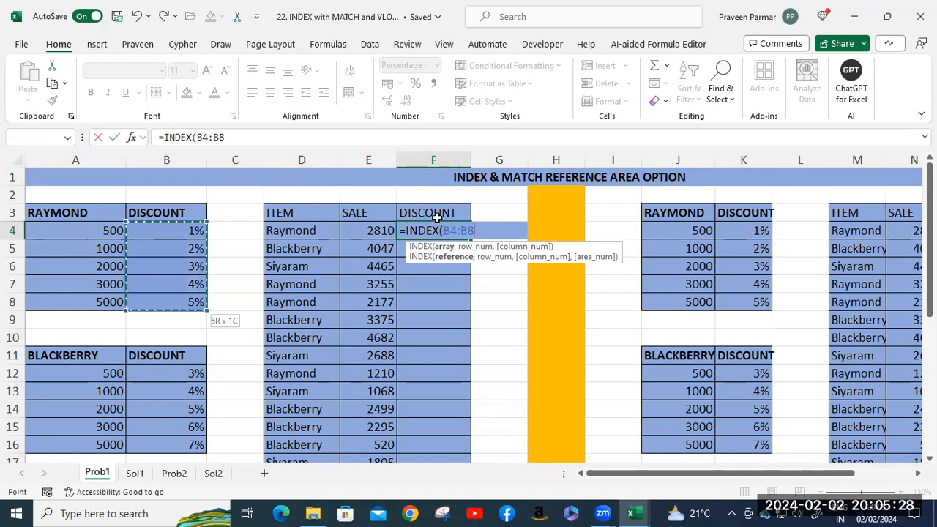
key(F4)
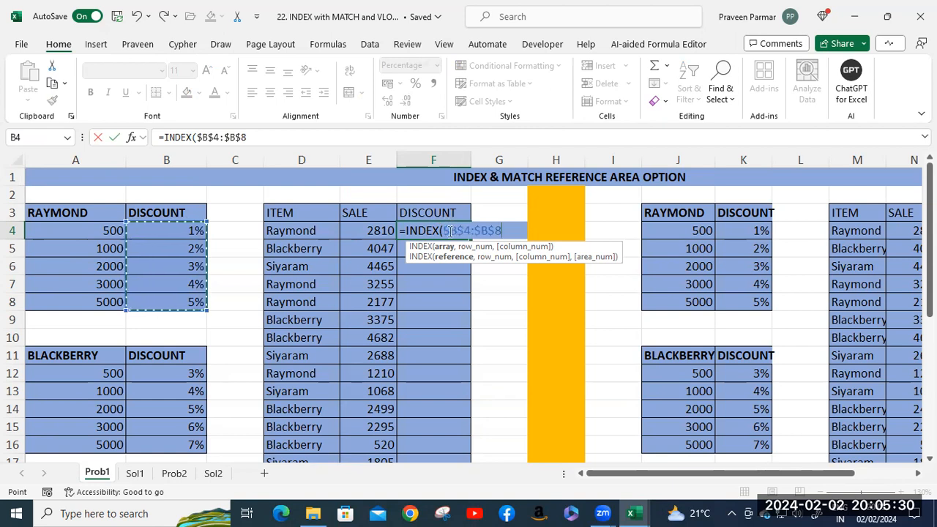
key(F2)
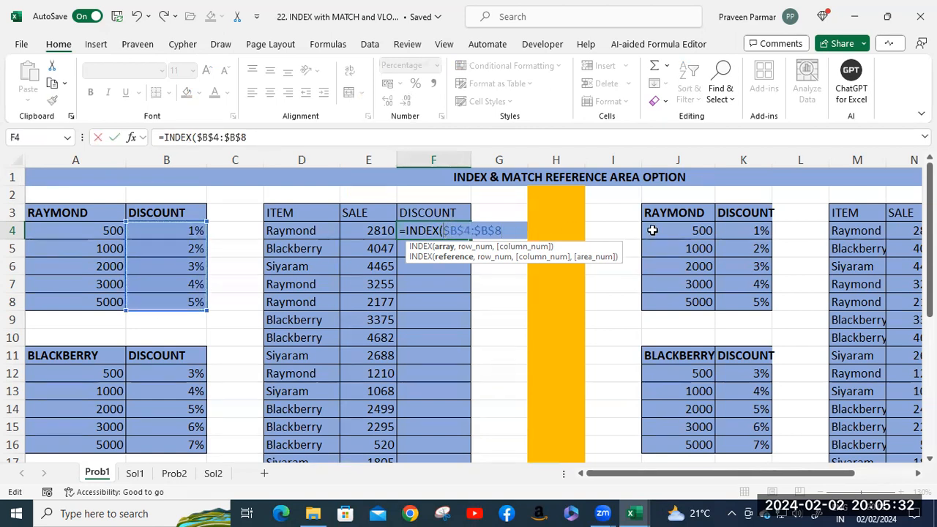
text(()
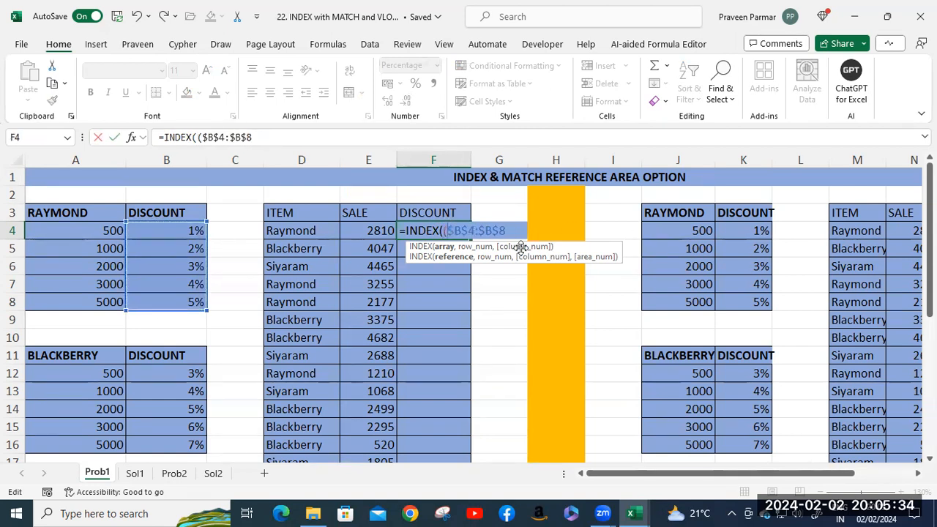
- Add the Blackberry discount range $B$12:$B$16 as the second absolute area of the INDEX reference
text(,)
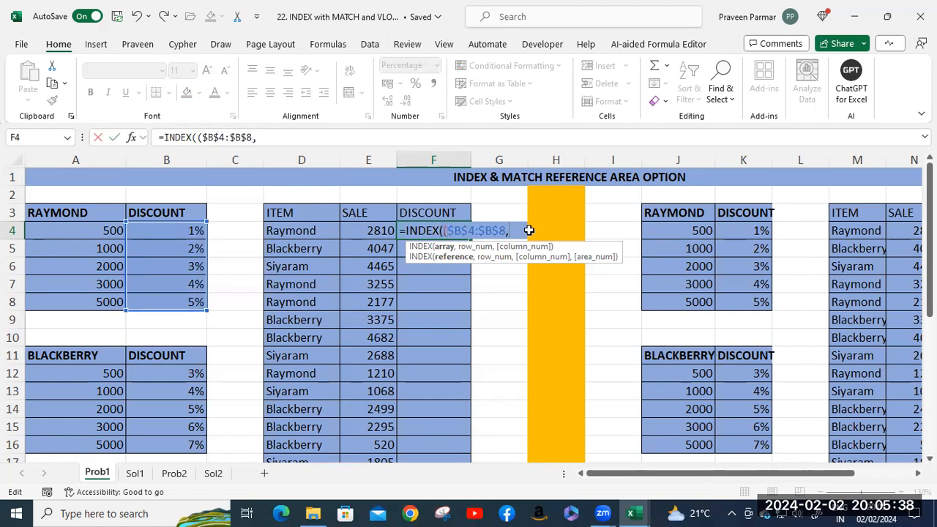
click(156, 373)
scroll(158, 373, down, 1)
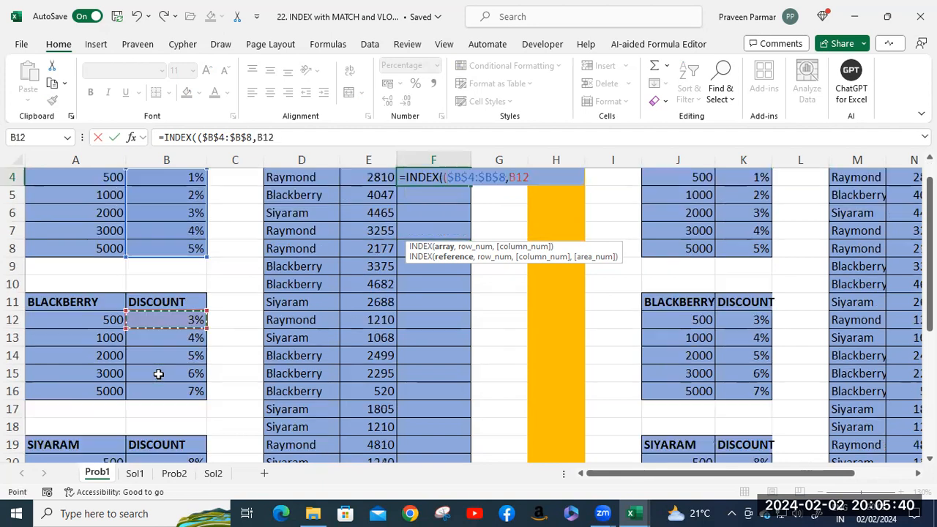
key(ctrl+shift+Down)
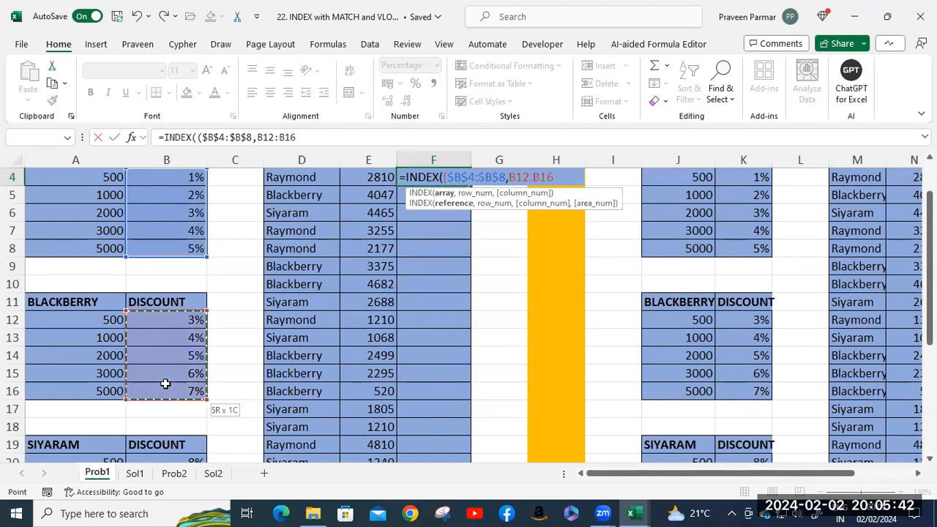
key(F4)
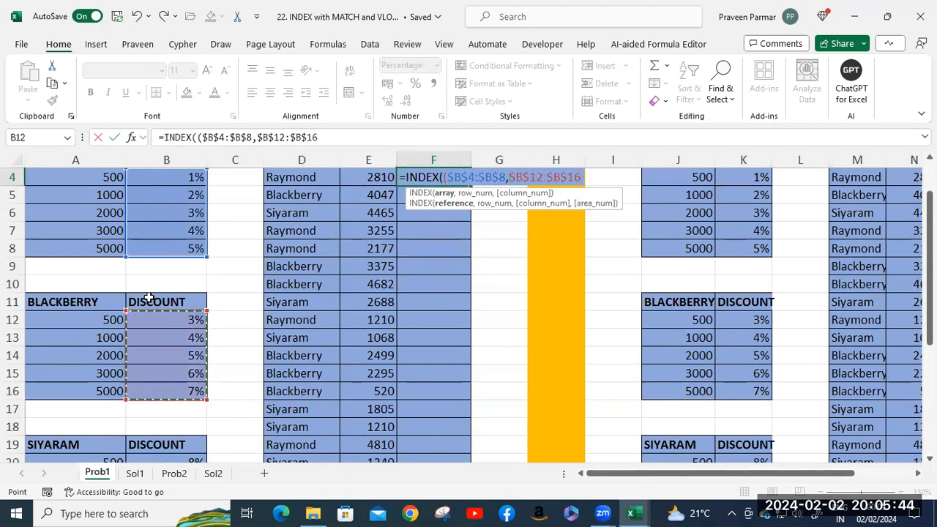
- Add the Siyaram discount range $B$20:$B$24 as the third absolute area and close the reference group
scroll(170, 299, down, 3)
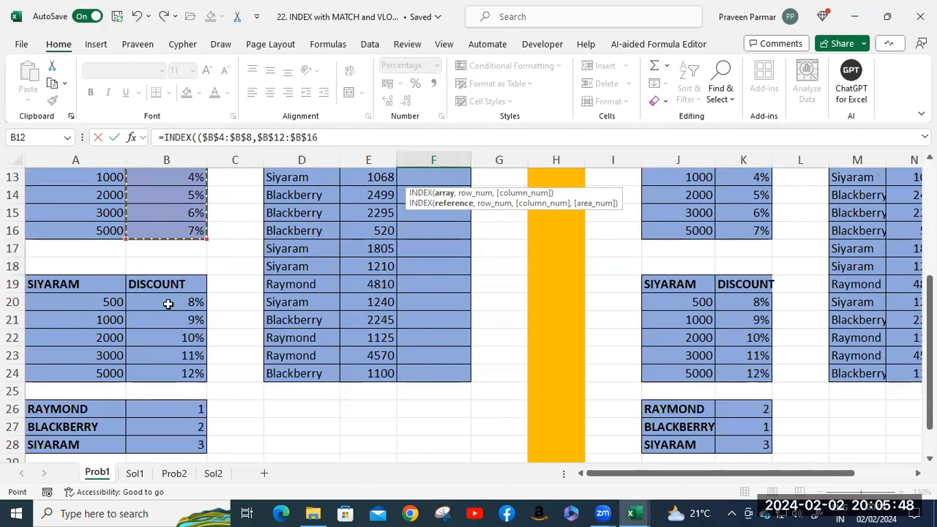
click(336, 137)
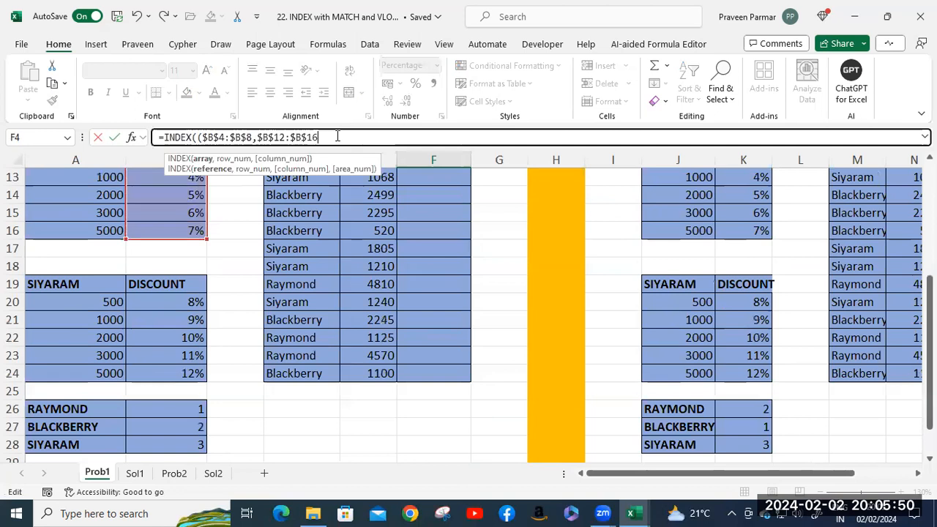
text(,)
drag(161, 300, 173, 373)
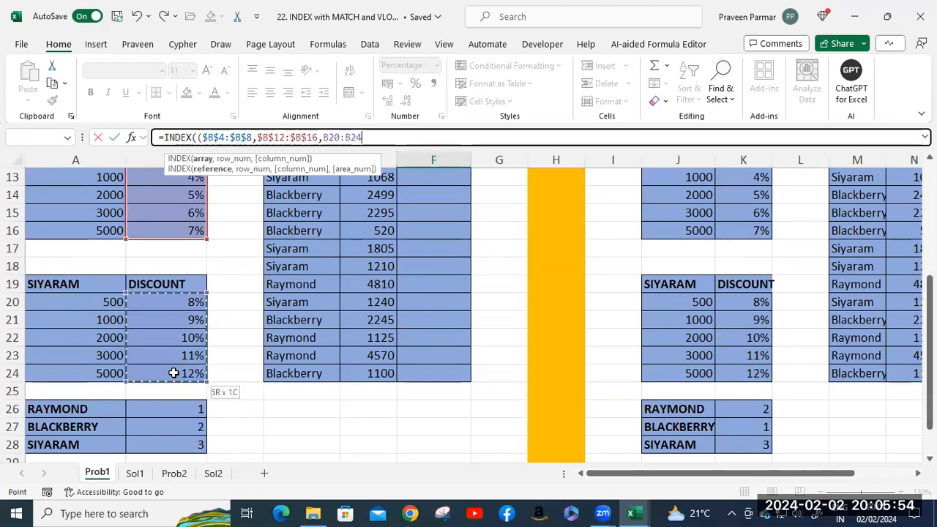
key(F4)
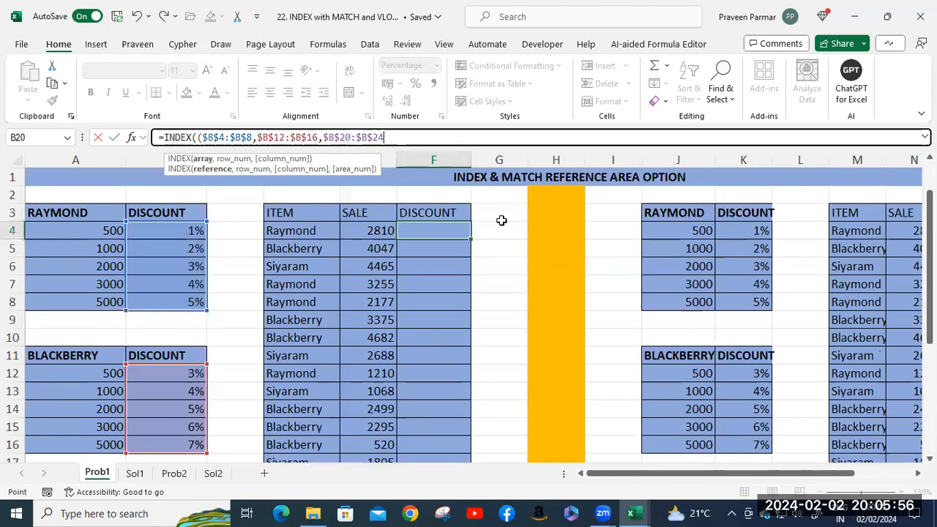
text())
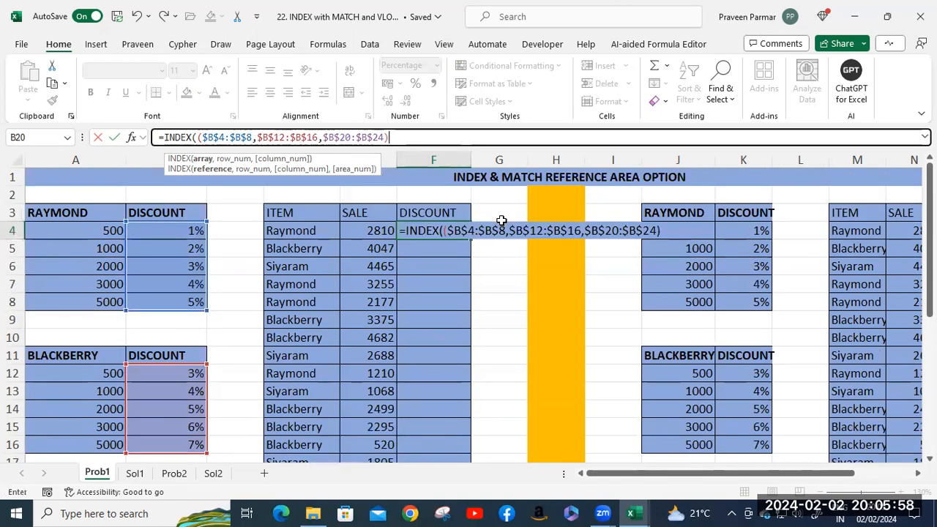
- Enter MATCH(E4,$A$4:$A$8,1) as the row number argument of the INDEX formula in F4
text(,)
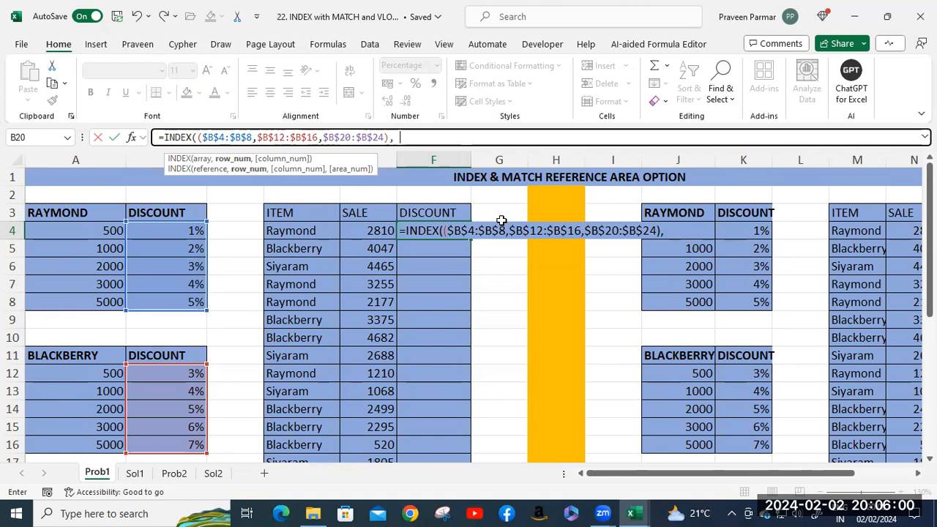
text( mat)
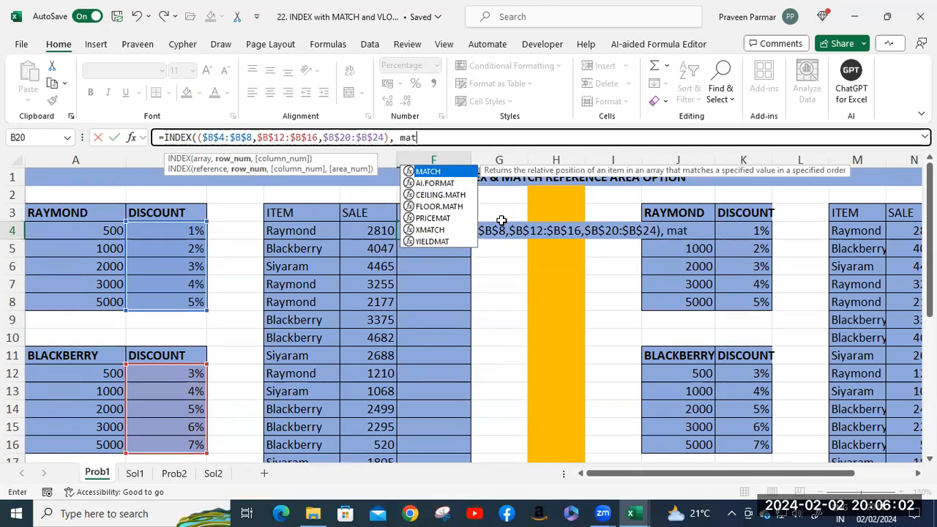
key(Tab)
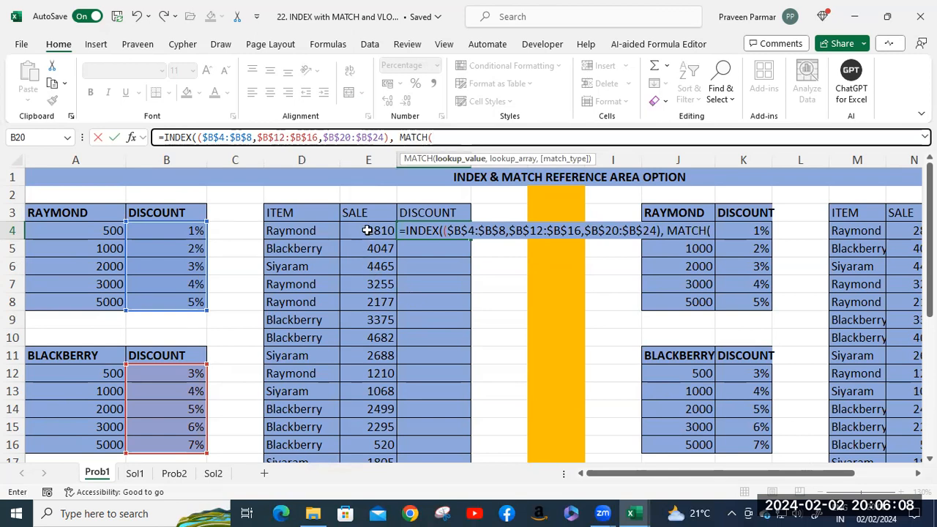
click(367, 229)
text(,)
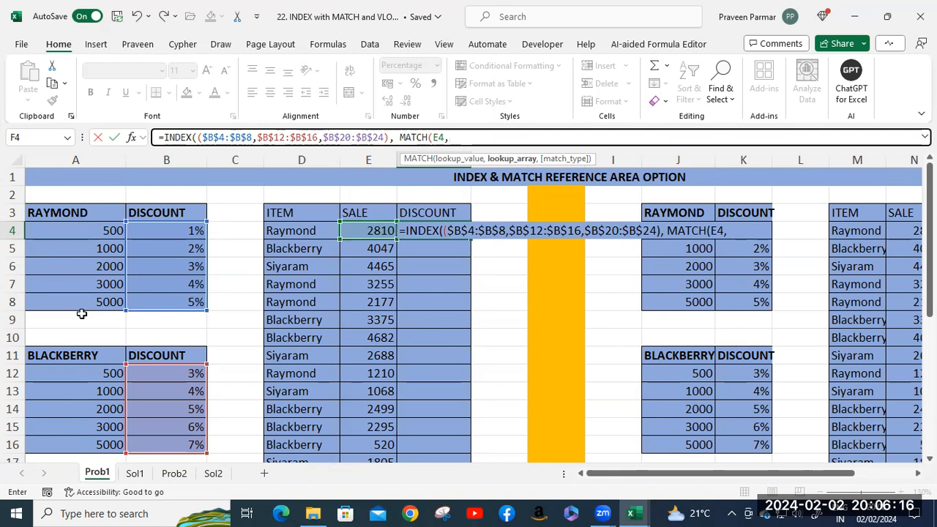
drag(74, 230, 91, 296)
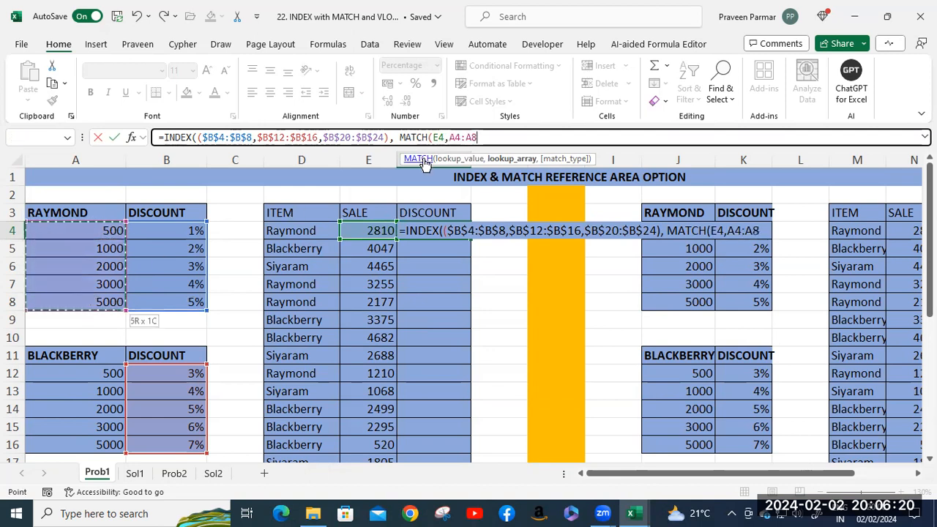
key(F4)
text(,)
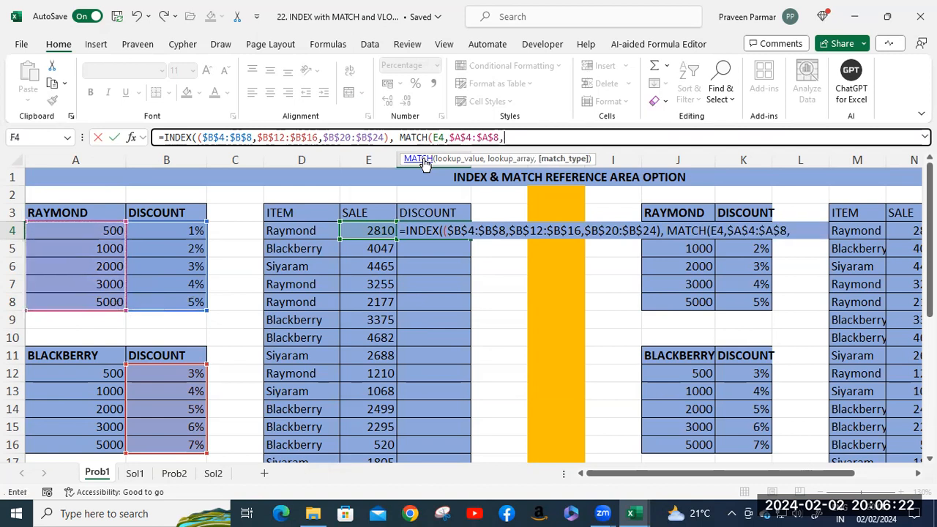
text(1))
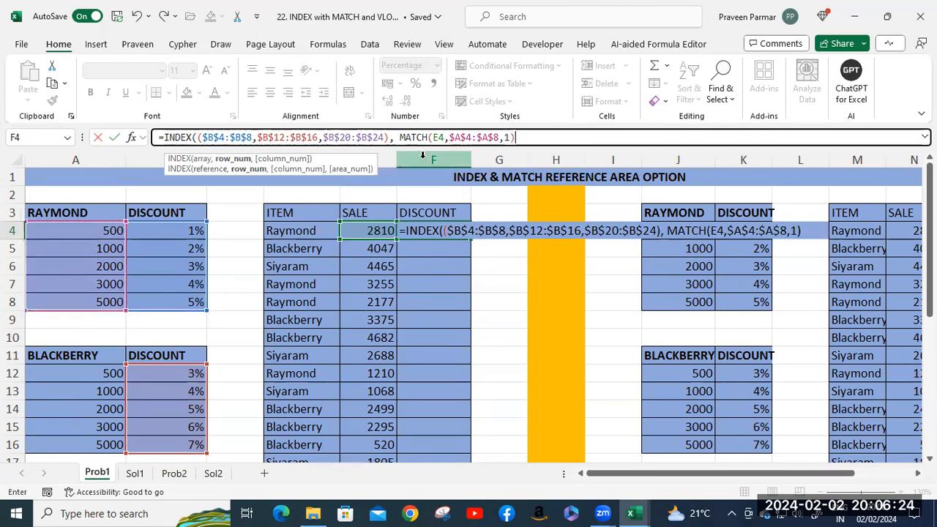
- Skip the column argument and enter MATCH(D4,$A$26:$A$28) as the area number to complete the INDEX formula in F4
text(,,)
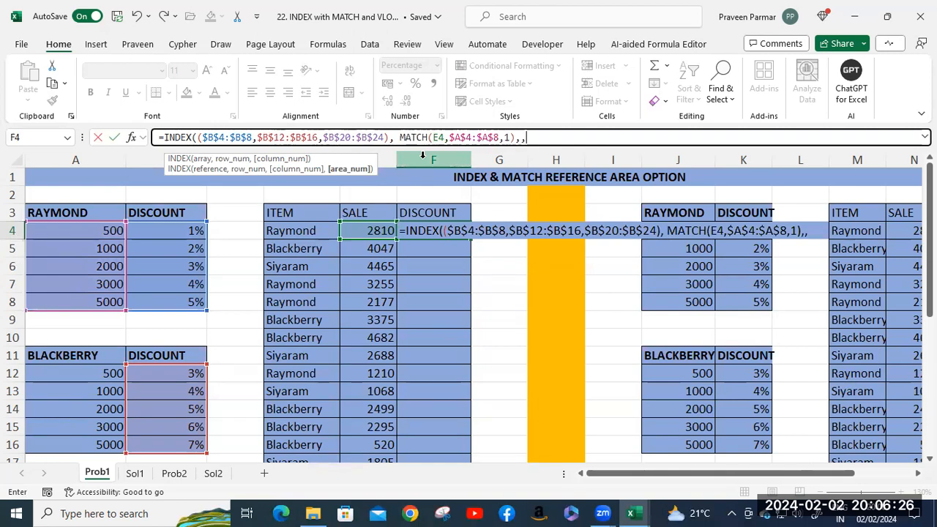
text(mat)
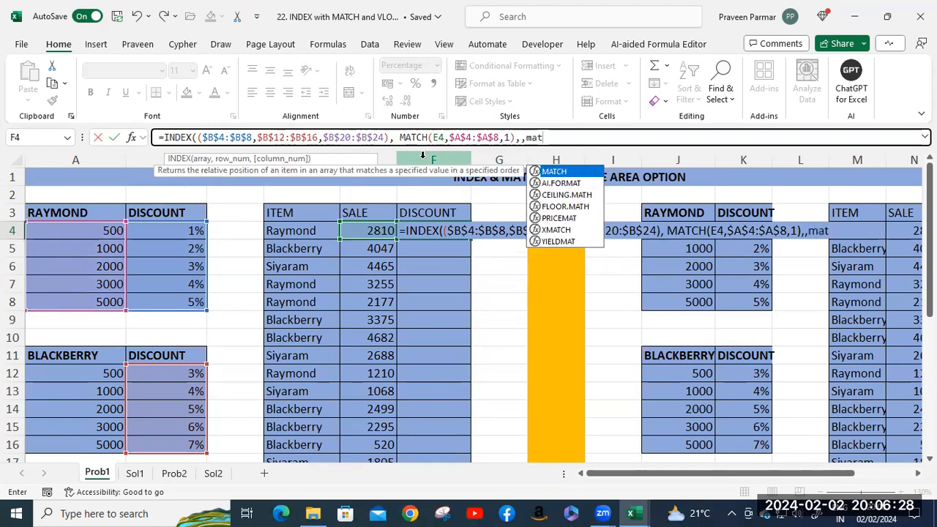
key(Tab)
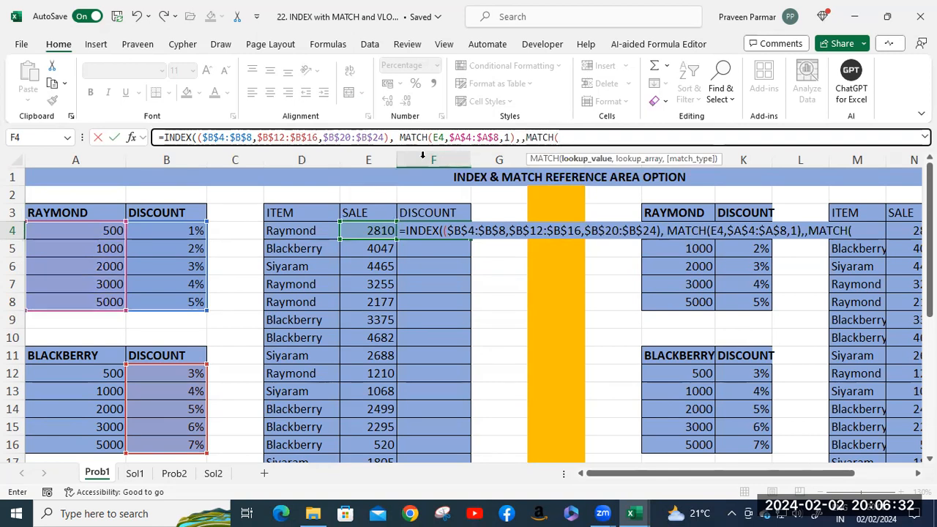
click(292, 233)
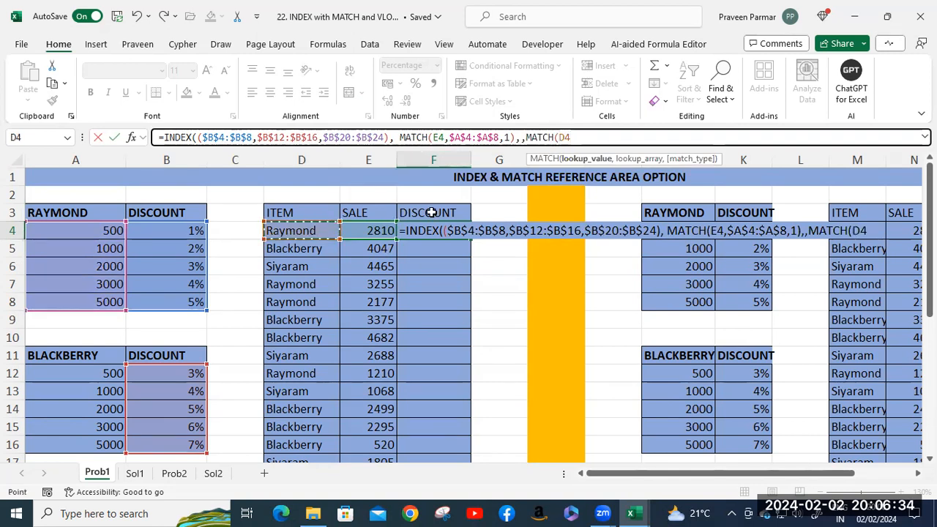
text(,)
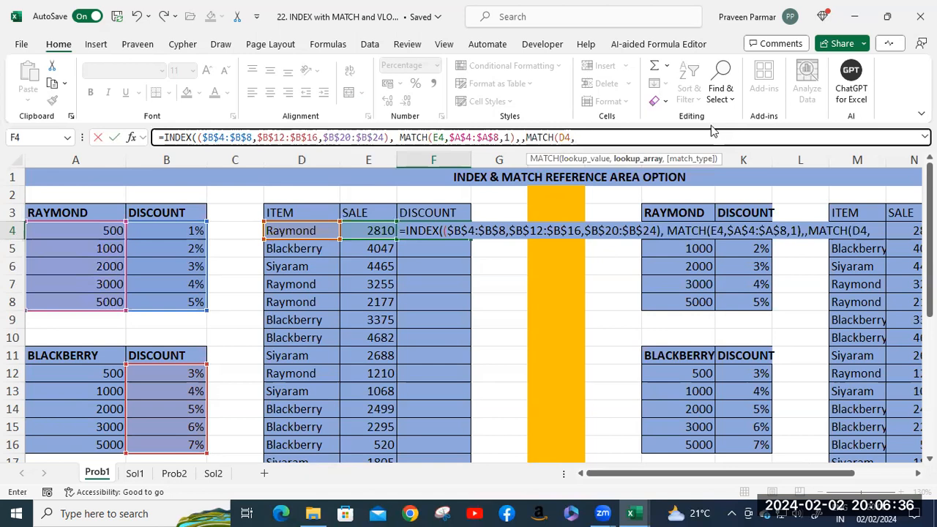
scroll(134, 350, down, 4)
scroll(134, 350, down, 1)
drag(94, 356, 97, 394)
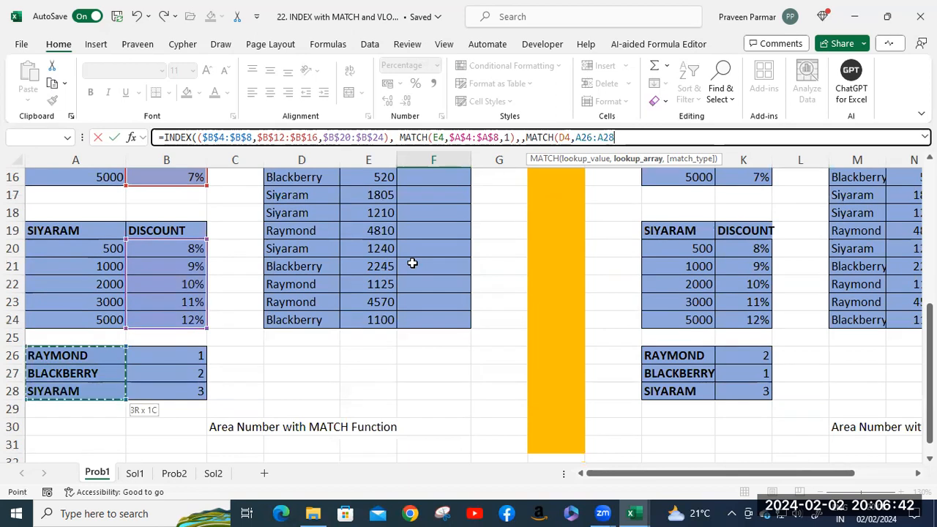
key(F4)
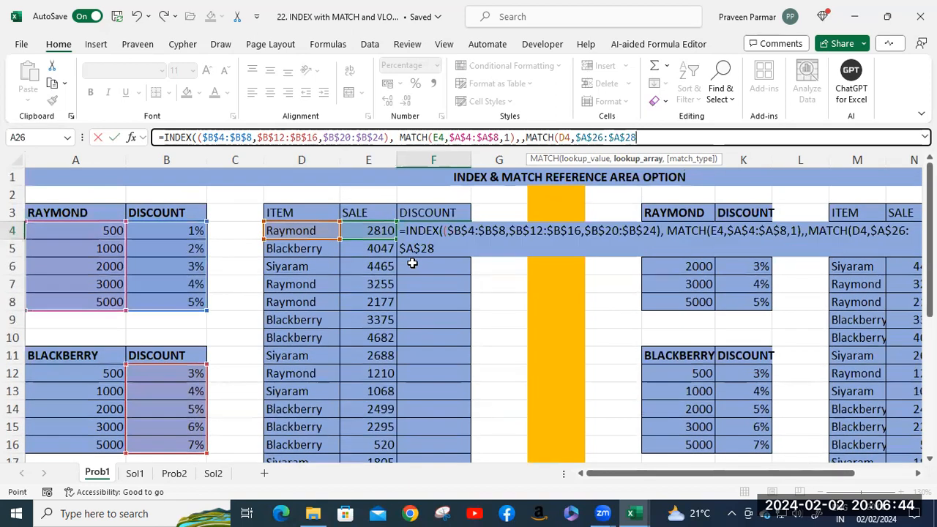
text())
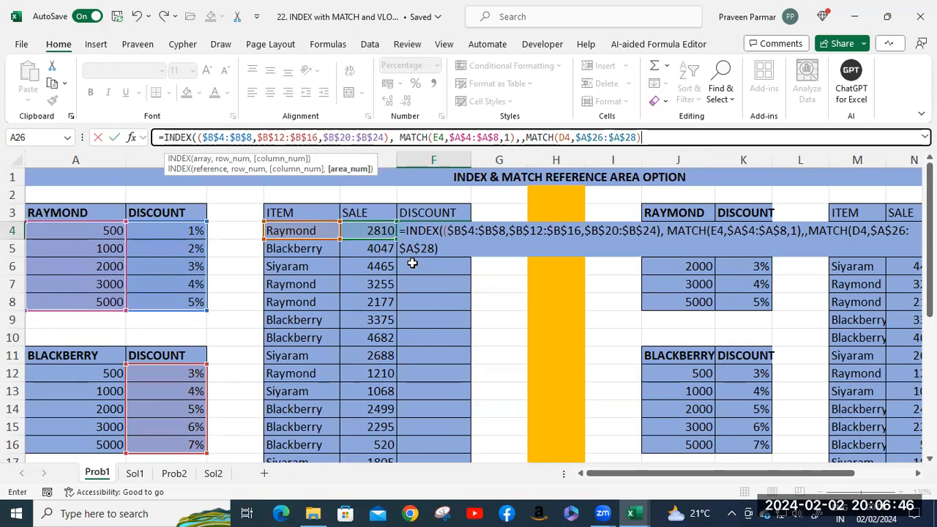
text())
key(Return)
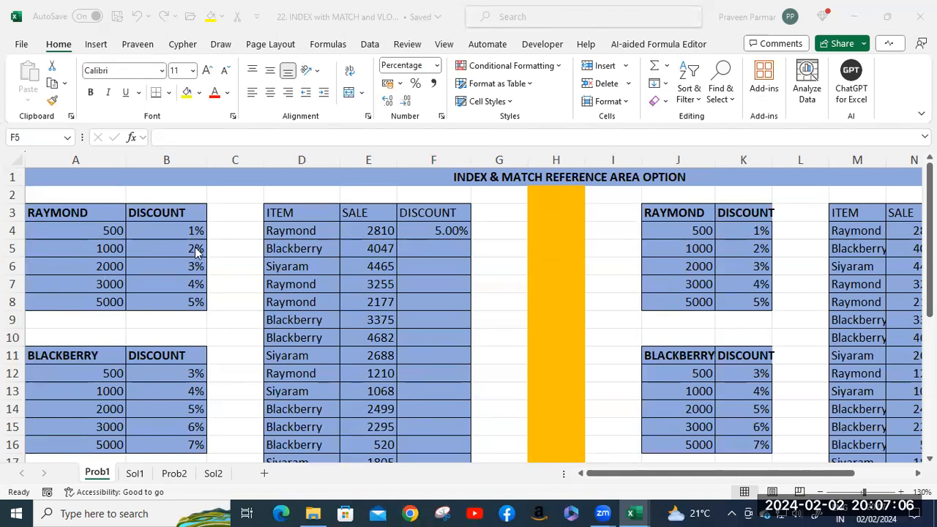
- Add match type 0 for an exact match to the area-number MATCH in the F4 formula
click(430, 231)
click(430, 230)
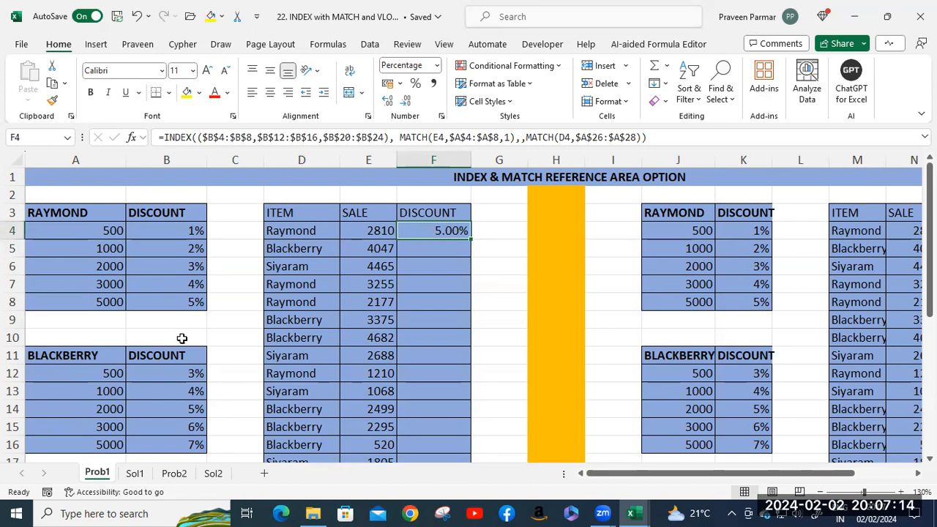
scroll(180, 339, down, 3)
scroll(180, 342, down, 3)
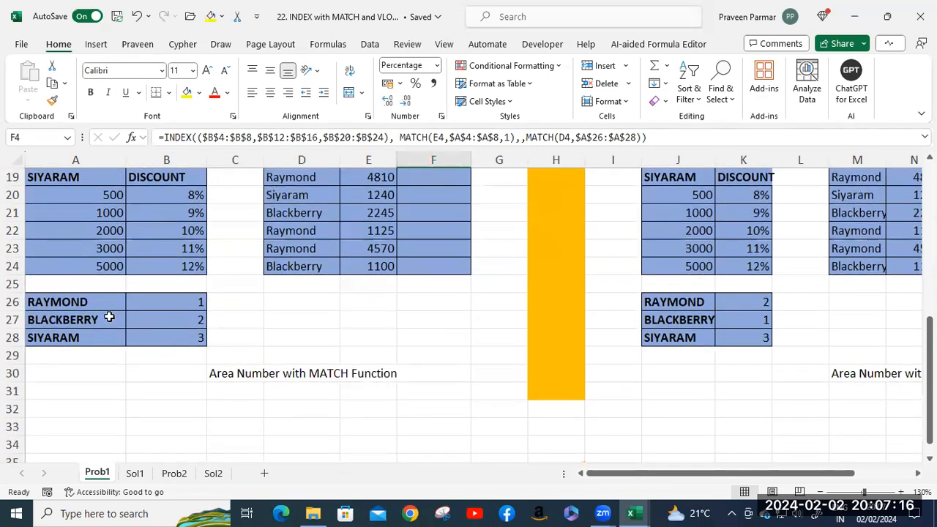
scroll(476, 295, up, 2)
scroll(476, 296, up, 4)
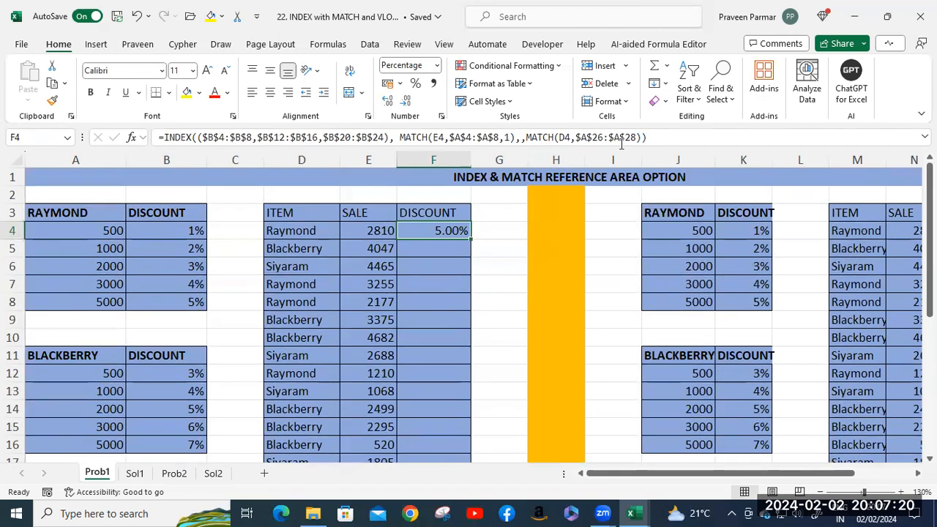
click(637, 137)
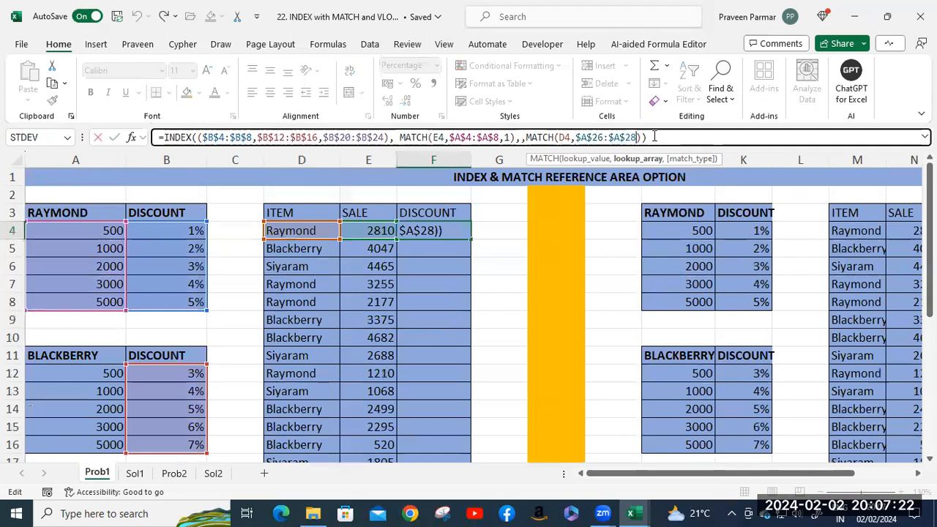
text(,0)
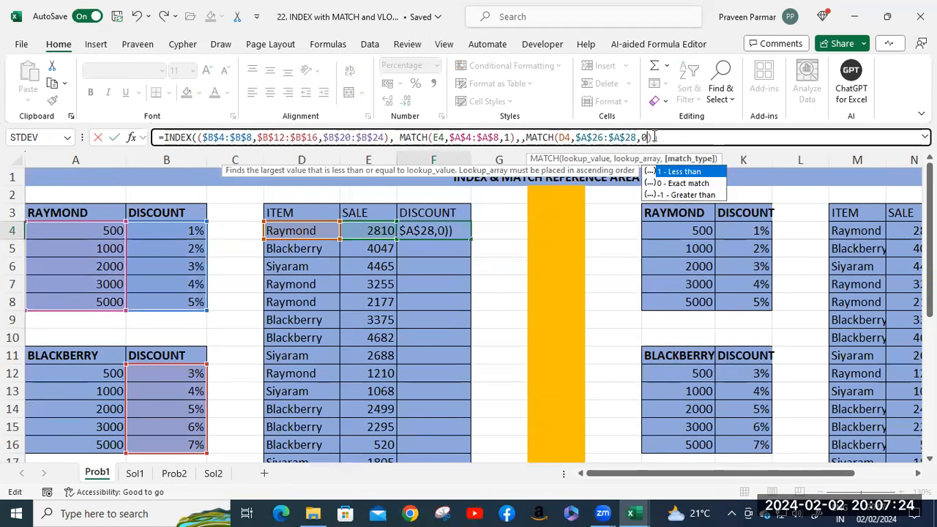
key(ctrl+Return)
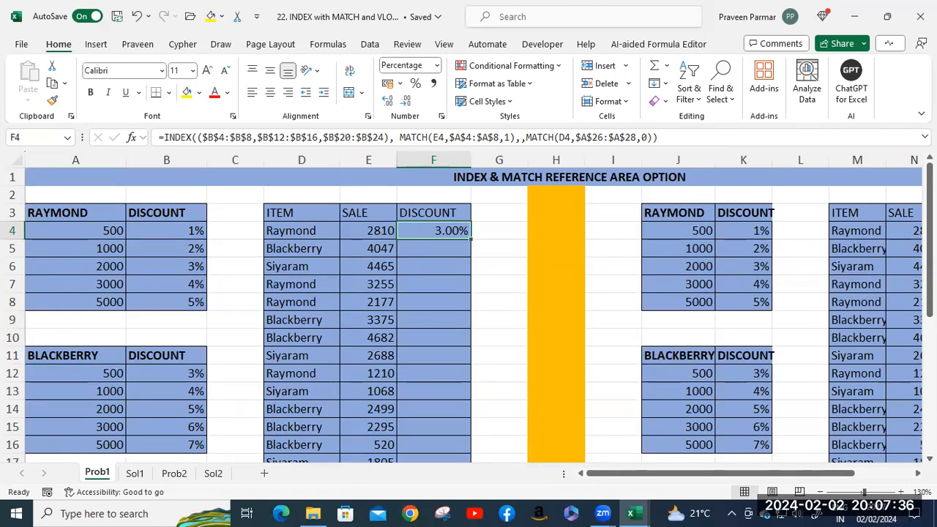
- Fill the F4 discount formula down the DISCOUNT column to F24
double_click(472, 240)
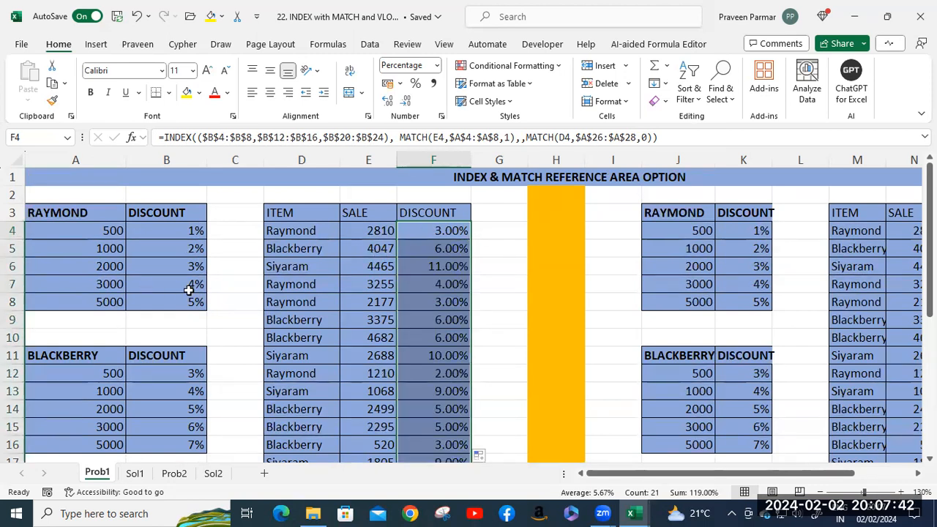
scroll(371, 284, down, 1)
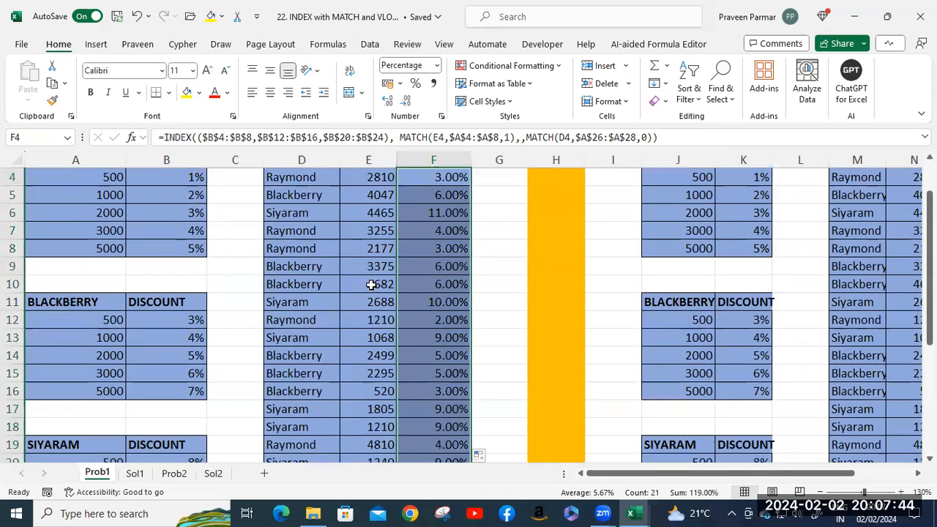
scroll(372, 284, down, 3)
scroll(372, 284, up, 4)
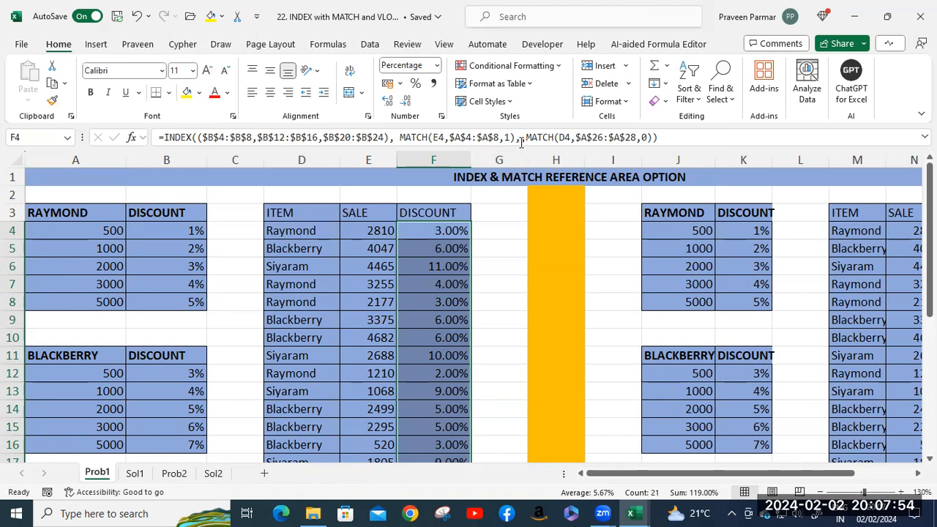
- Set the area numbers in the second lookup table to 1 for RAYMOND in K26 and 2 for BLACKBERRY in K27
drag(614, 476, 671, 474)
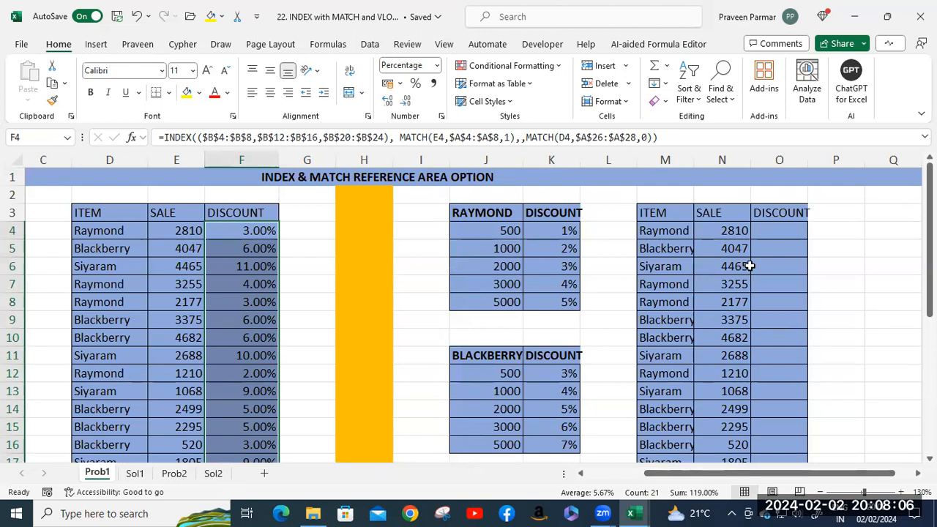
scroll(750, 266, down, 5)
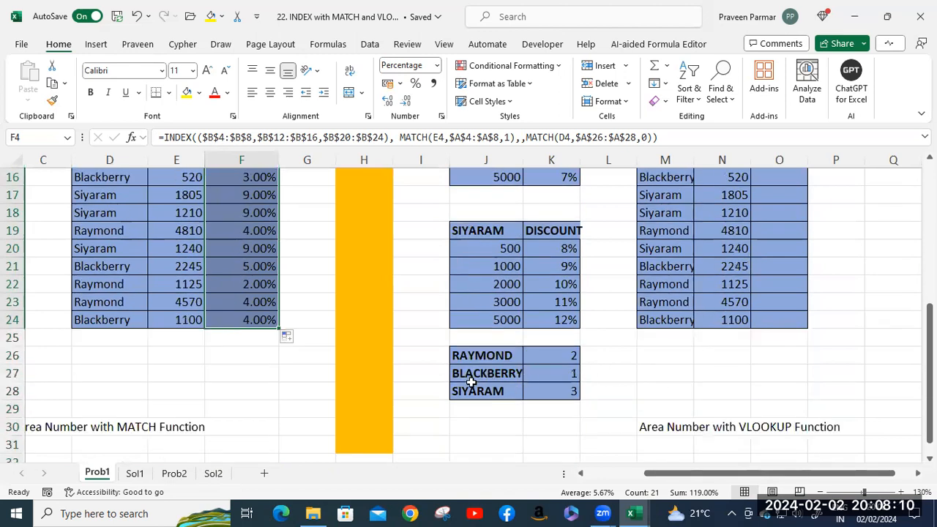
click(560, 355)
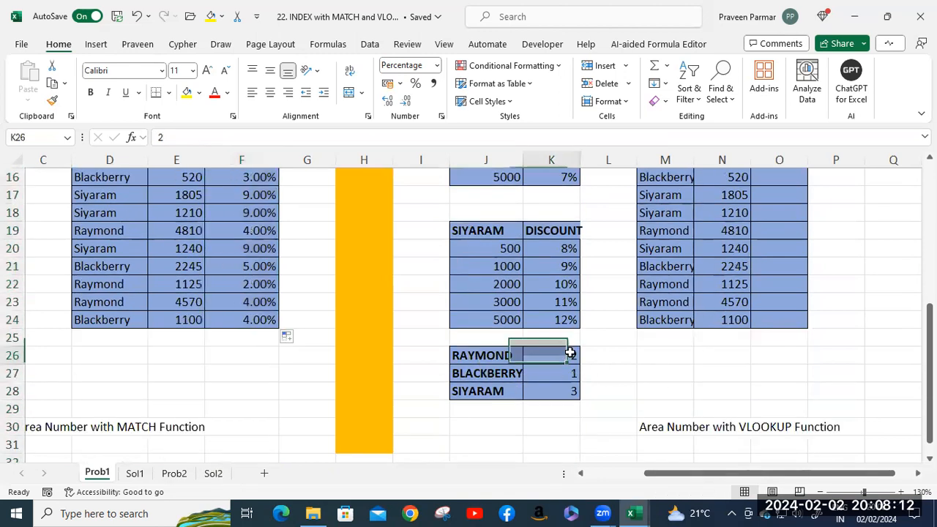
click(476, 356)
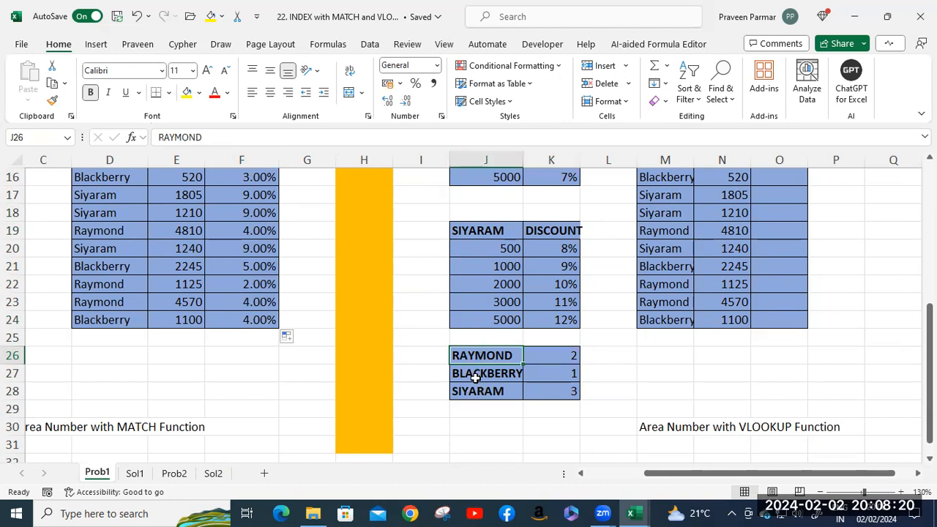
click(557, 356)
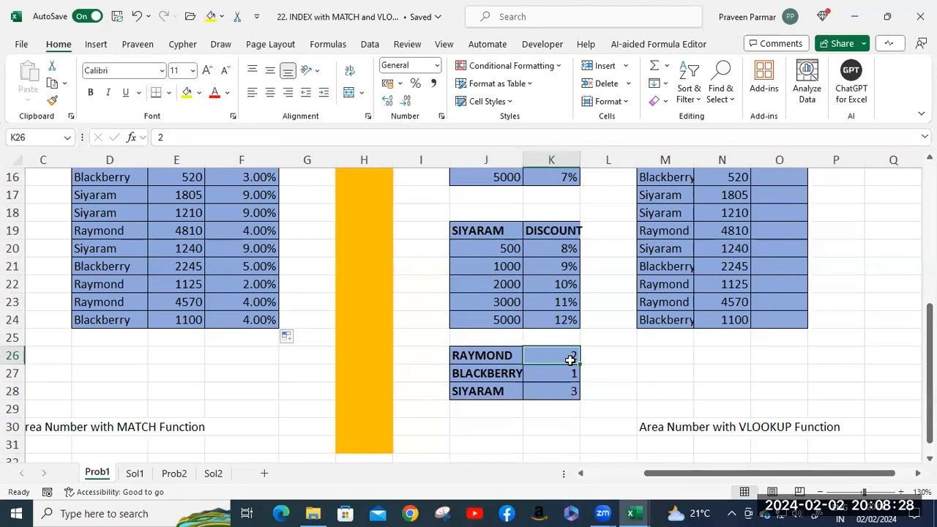
text(1)
key(Return)
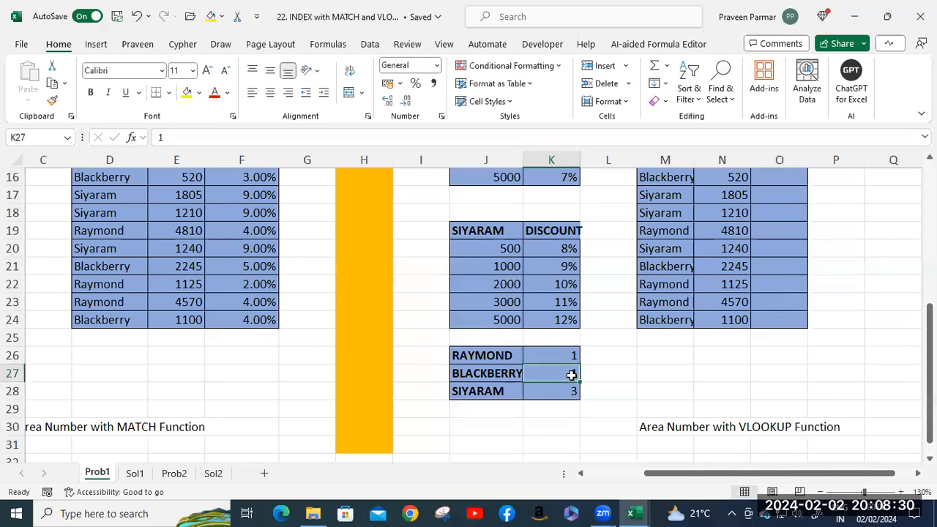
text(2)
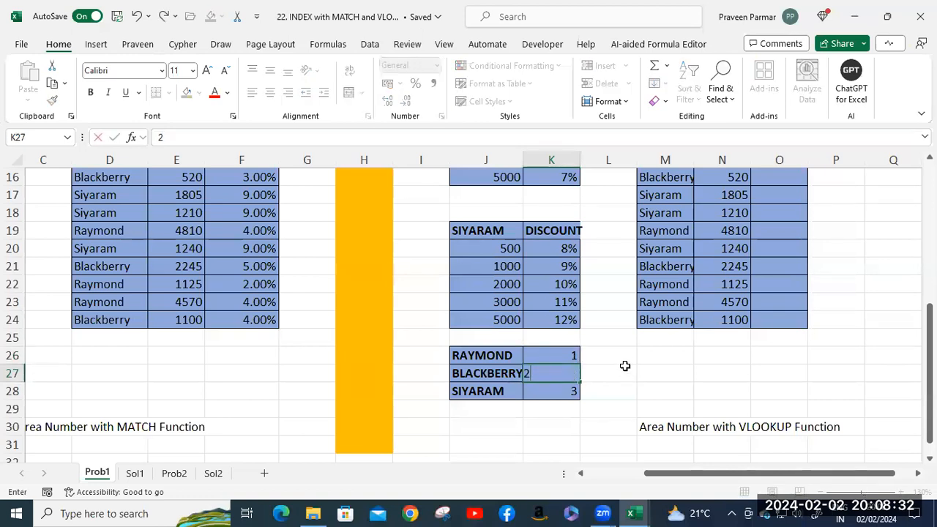
key(Return)
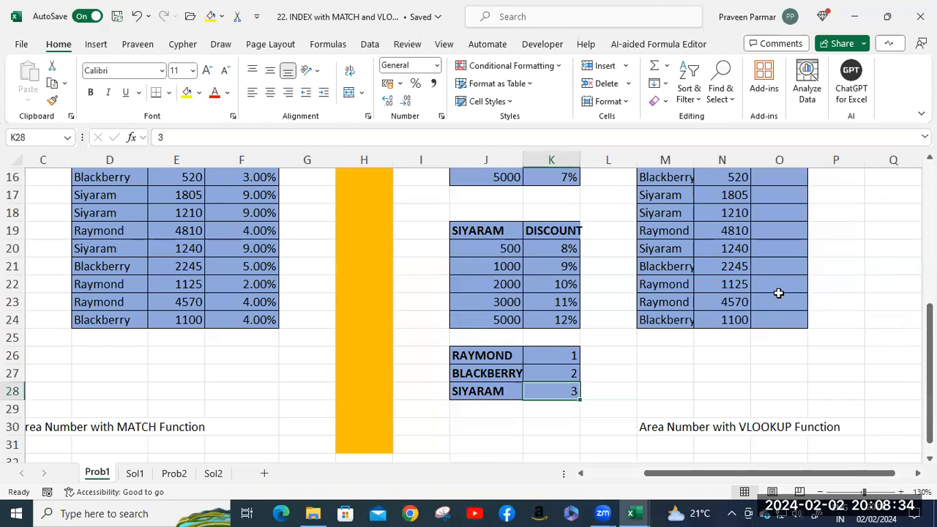
- Examine the INDEX, MATCH and VLOOKUP discount formula in O4 on the Sol1 sheet
scroll(778, 292, up, 3)
scroll(778, 293, up, 3)
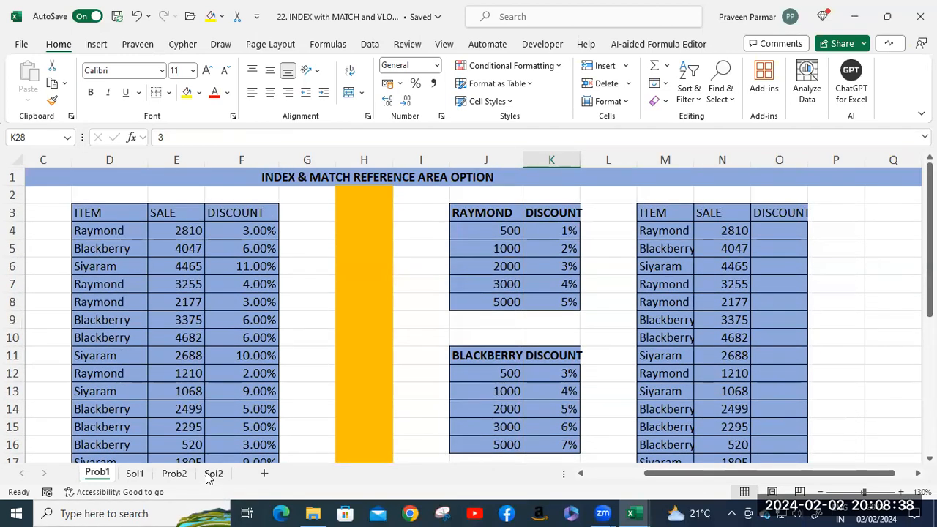
click(135, 474)
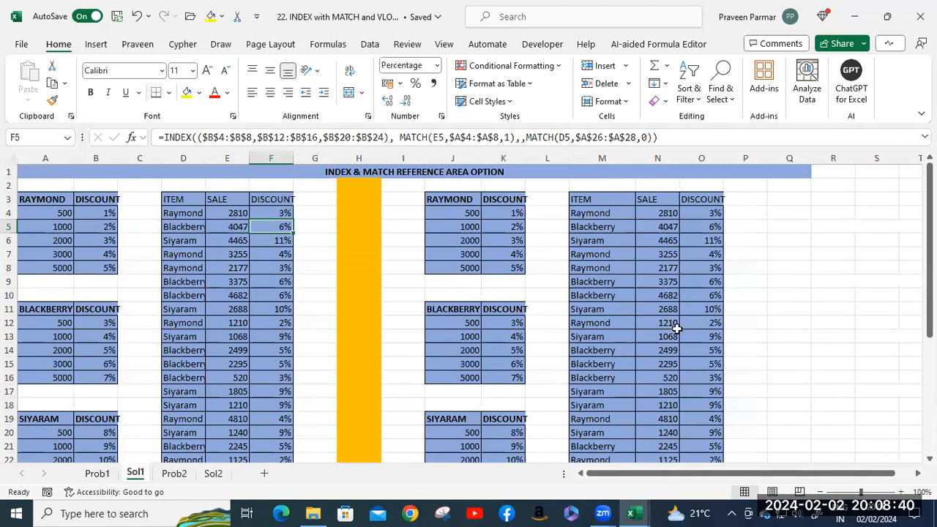
double_click(707, 213)
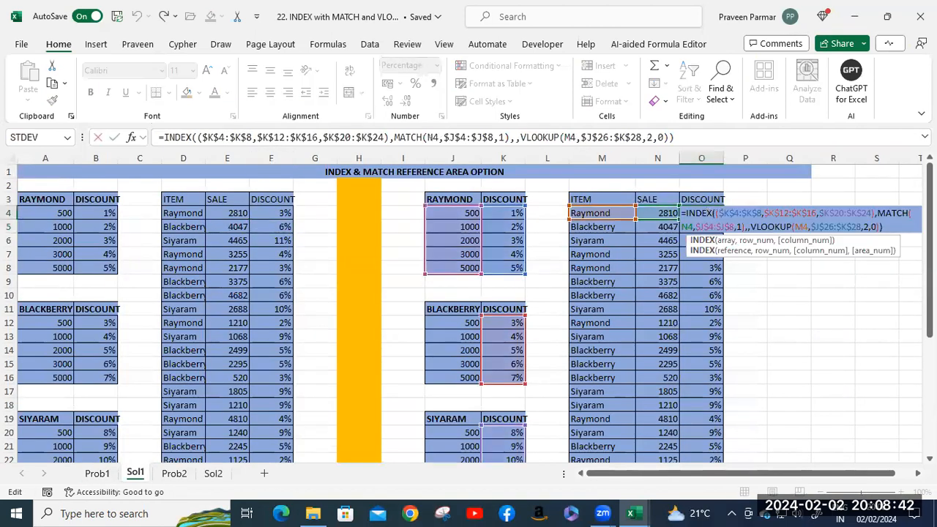
drag(393, 137, 506, 137)
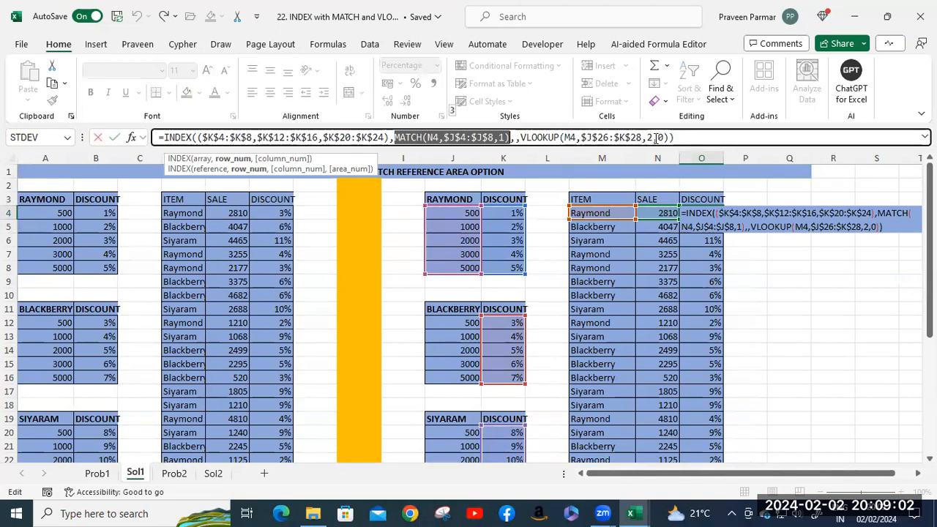
click(697, 138)
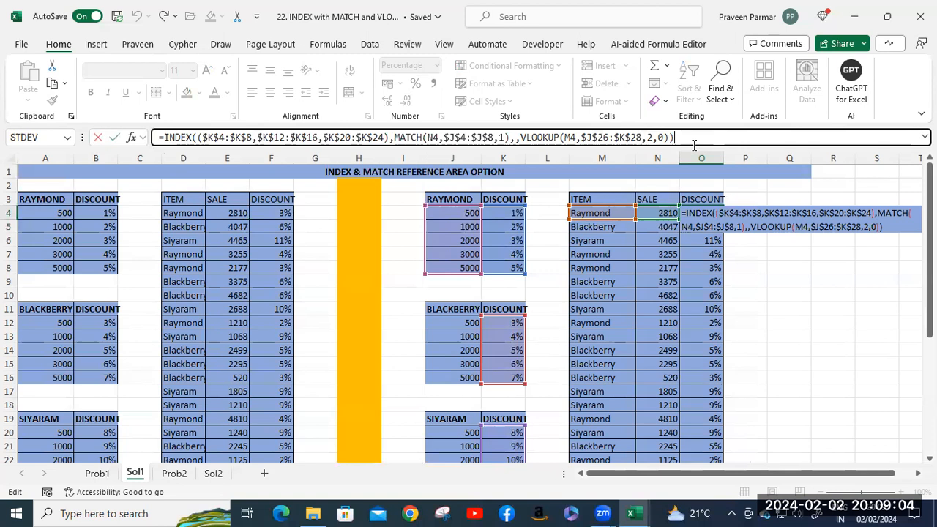
key(Return)
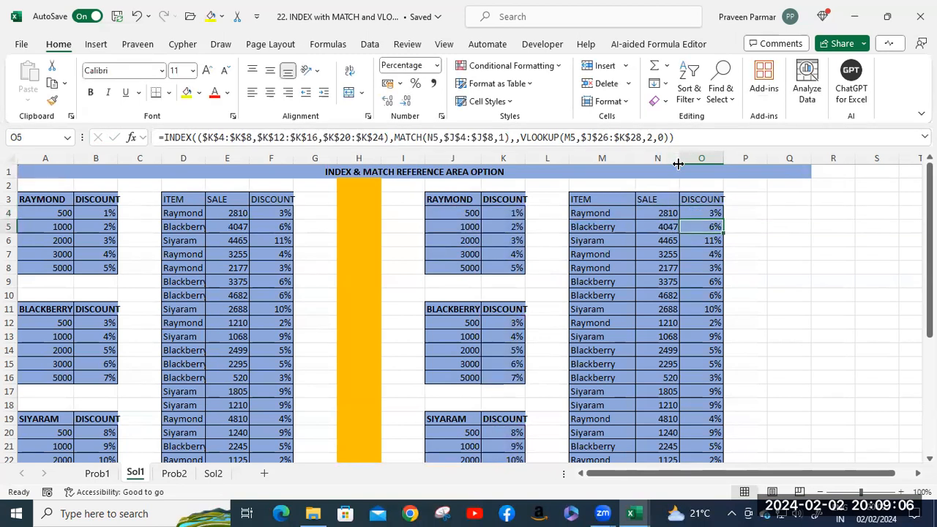
- On the Prob1 sheet, start an INDEX formula in O4 with the absolute RAYMOND discounts $K$4:$K$8 as the first reference area
click(97, 474)
click(776, 233)
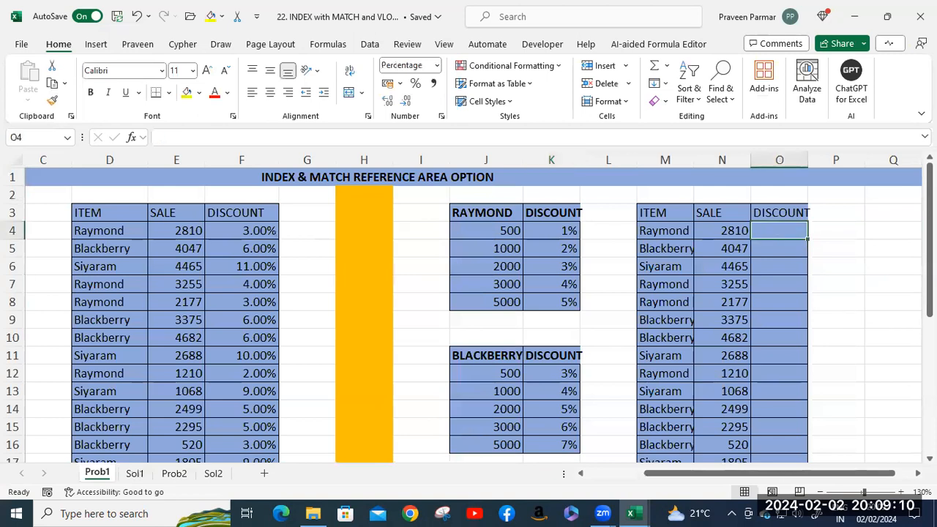
drag(721, 474, 734, 474)
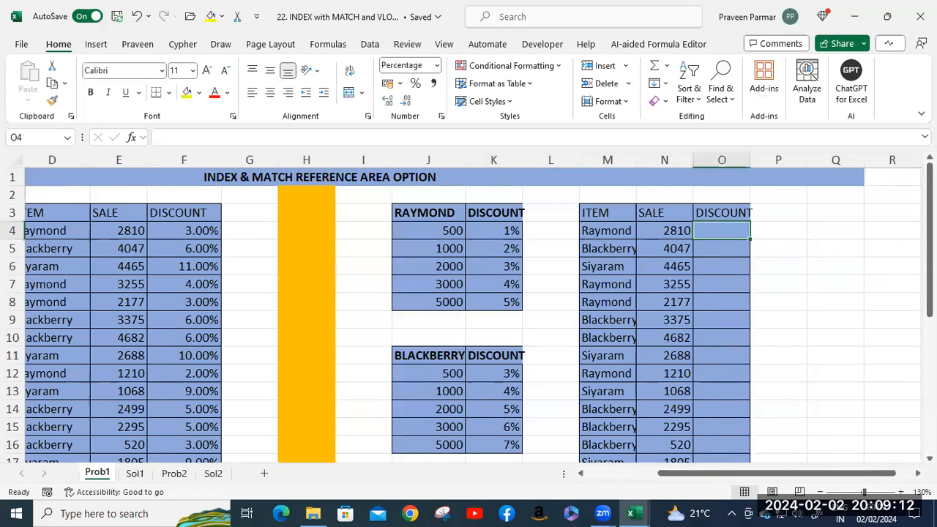
text(=ind)
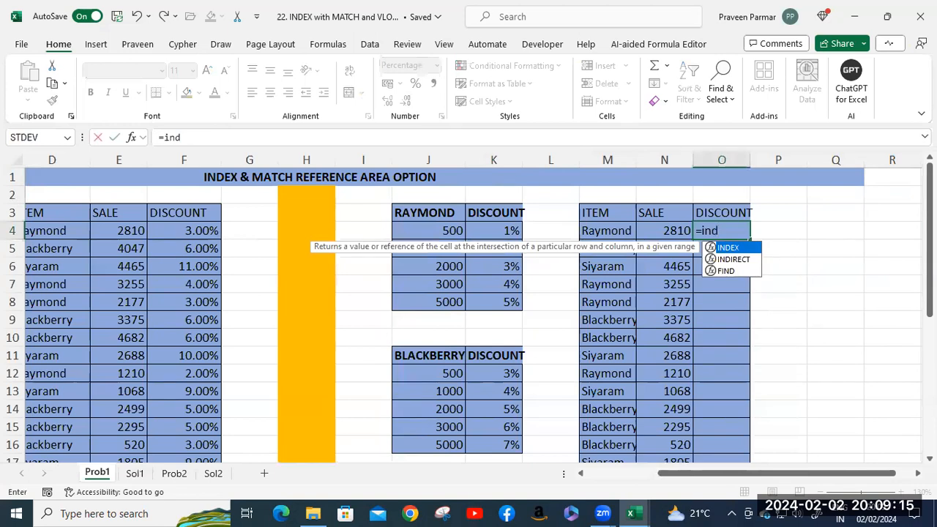
key(Tab)
text(()
drag(476, 225, 495, 294)
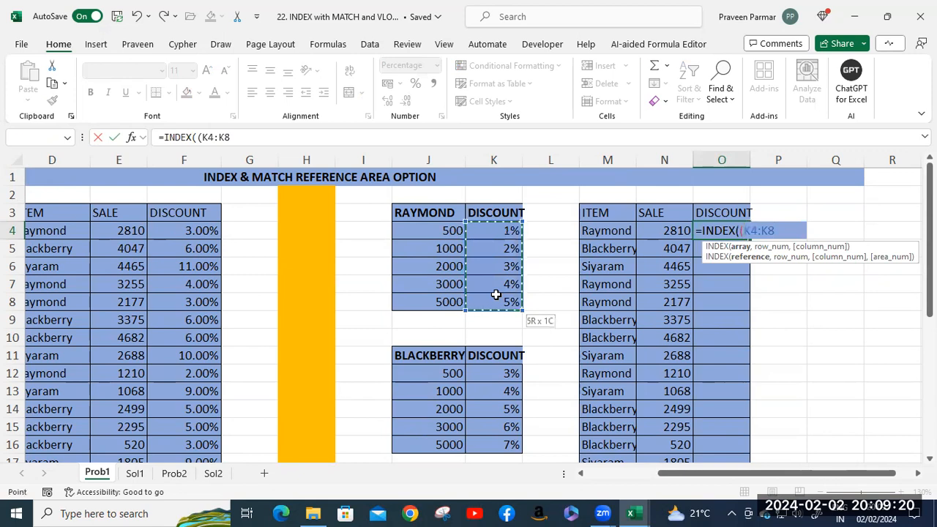
key(F4)
scroll(486, 300, down, 2)
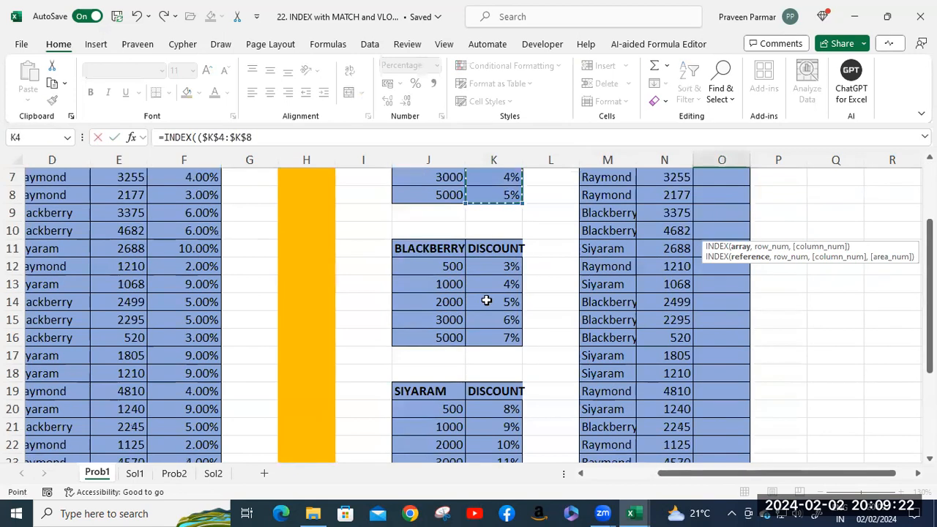
drag(492, 268, 490, 335)
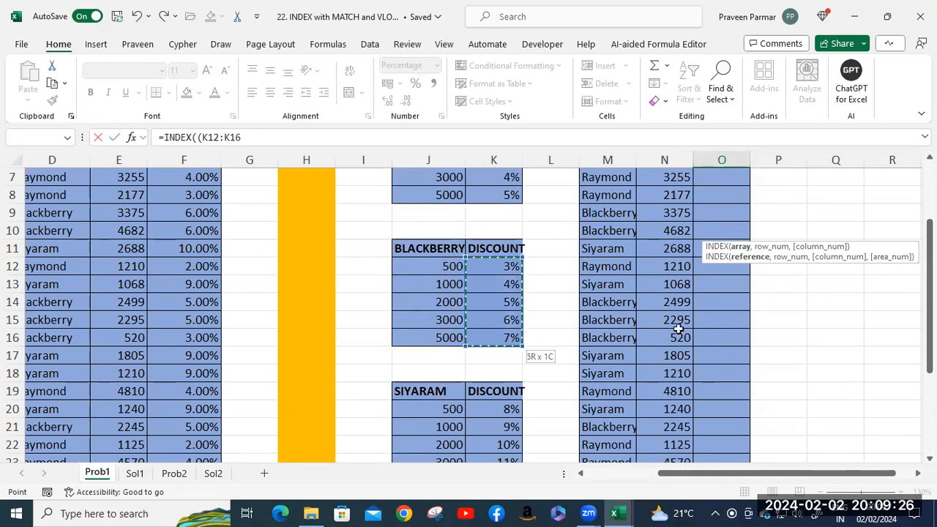
scroll(678, 329, up, 2)
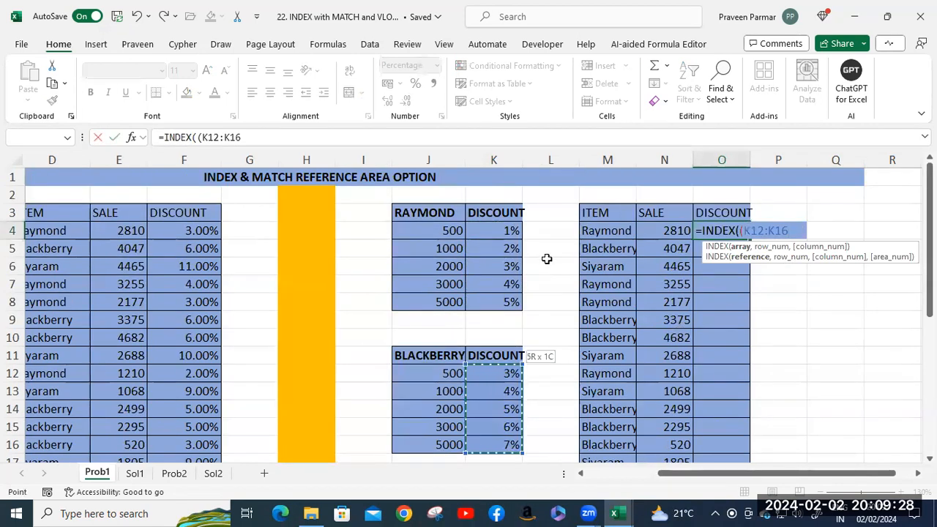
drag(510, 234, 502, 299)
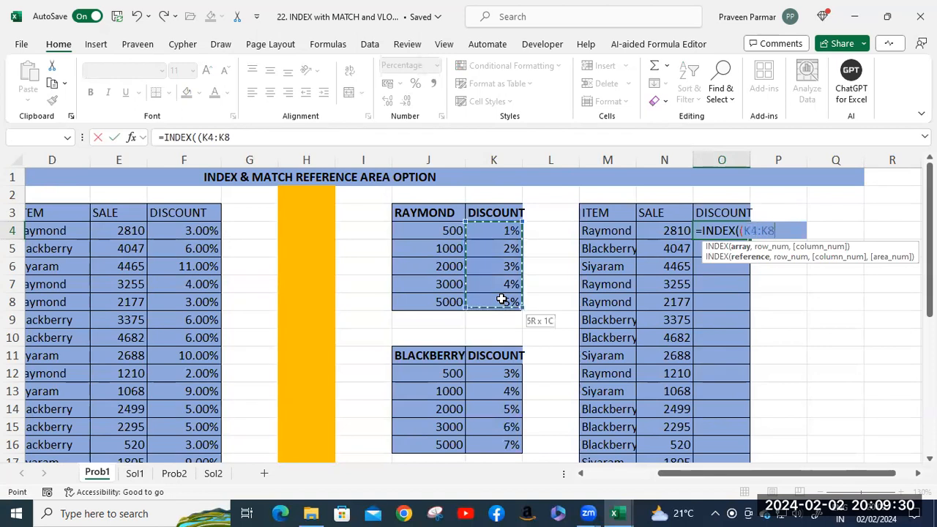
key(F4)
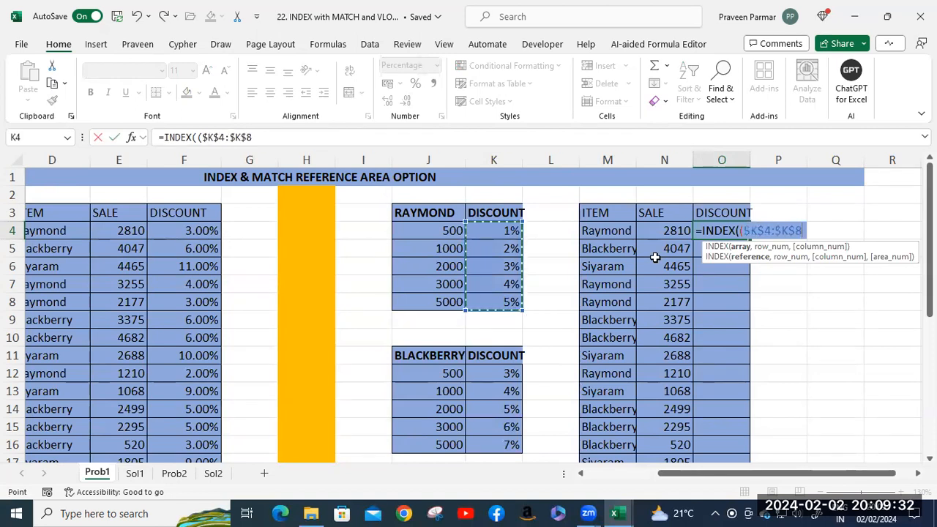
- Add the absolute BLACKBERRY discounts $K$12:$K$16 and SIYARAM discounts $K$20:$K$24 as further INDEX areas in O4 and close the reference argument
text(,)
drag(499, 376, 506, 444)
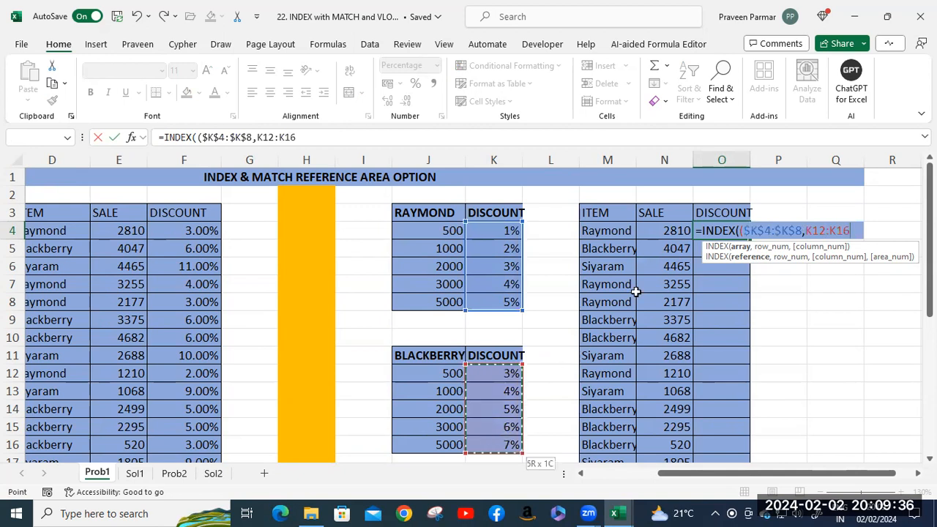
key(F4)
text(,)
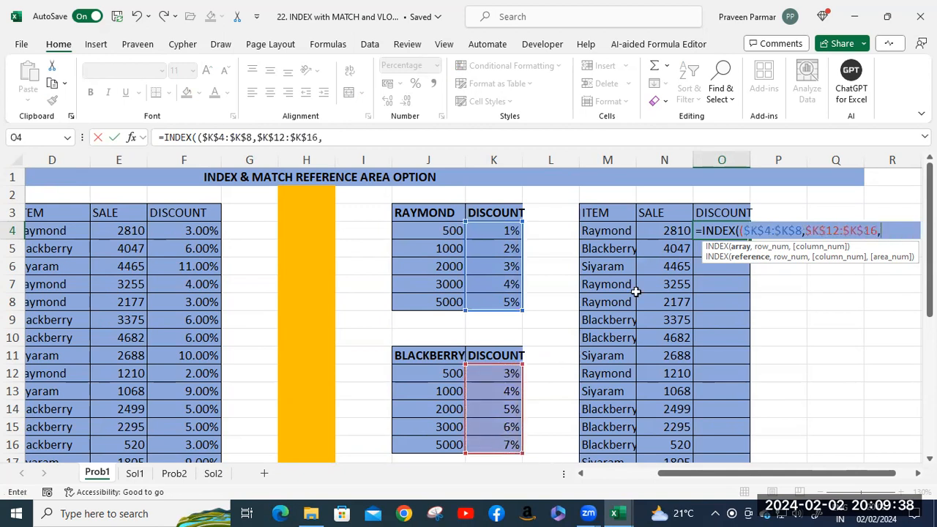
scroll(635, 291, down, 3)
drag(475, 364, 491, 425)
key(F4)
scroll(597, 272, up, 3)
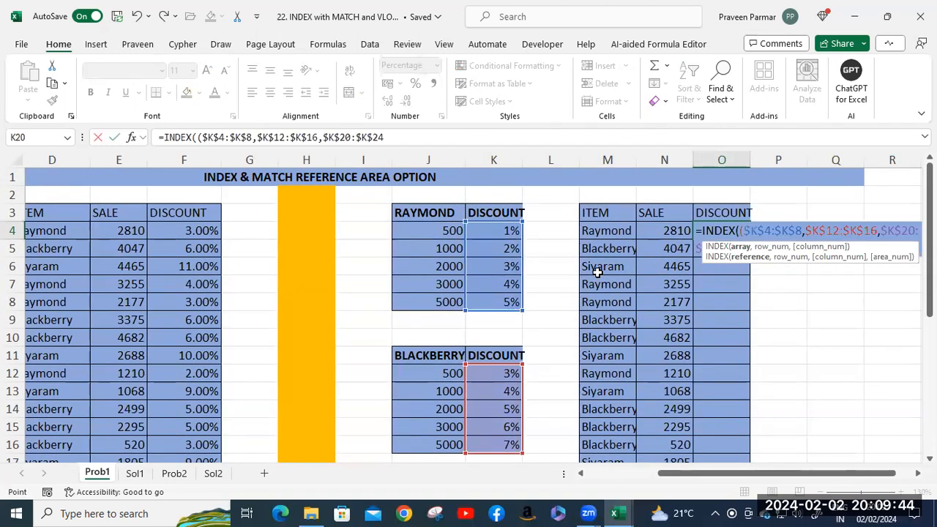
text(),)
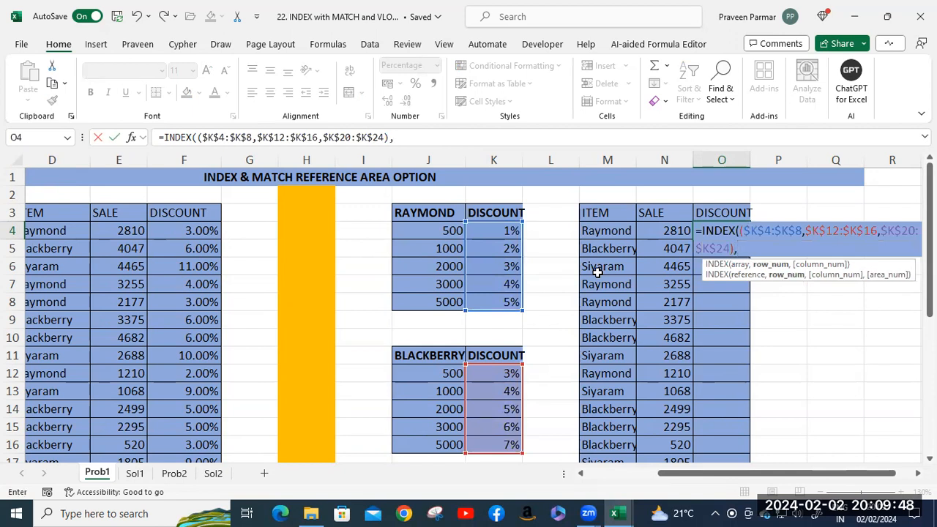
- Add MATCH(N4,$J$4:$J$8,1) as the row number of the O4 INDEX formula and leave its column number empty
text( mat)
key(Tab)
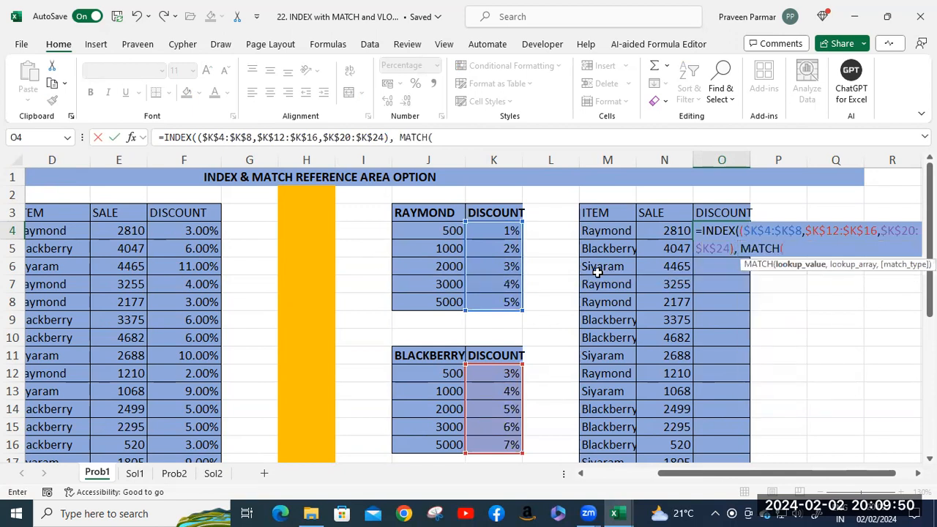
click(675, 232)
text(,)
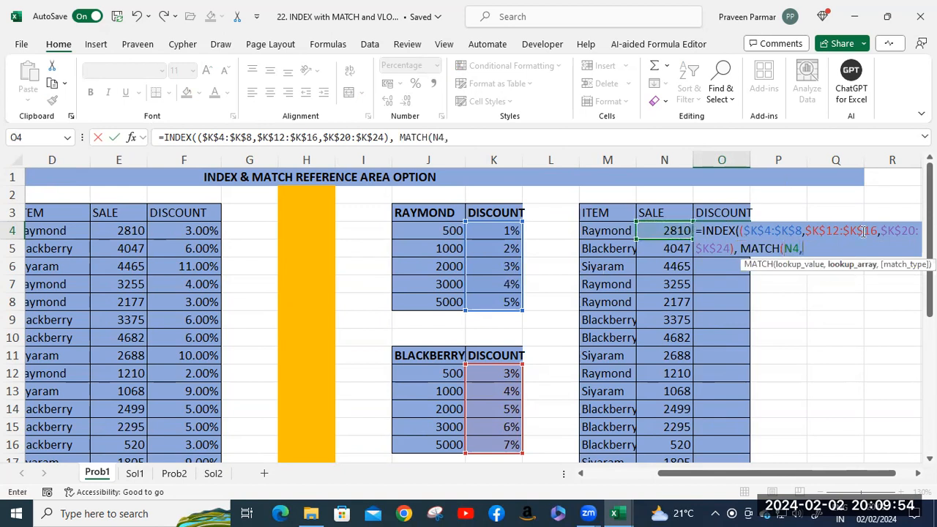
click(436, 231)
drag(436, 284, 436, 300)
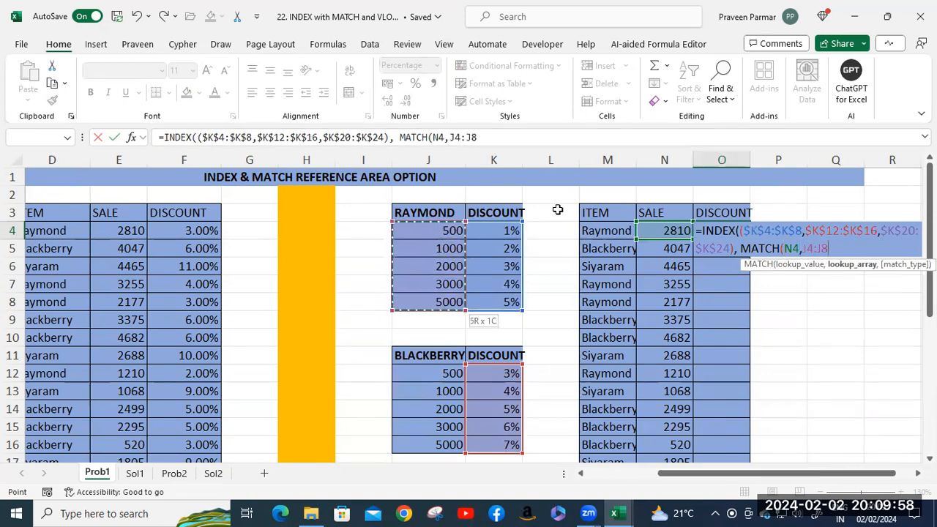
key(F4)
text(,1)
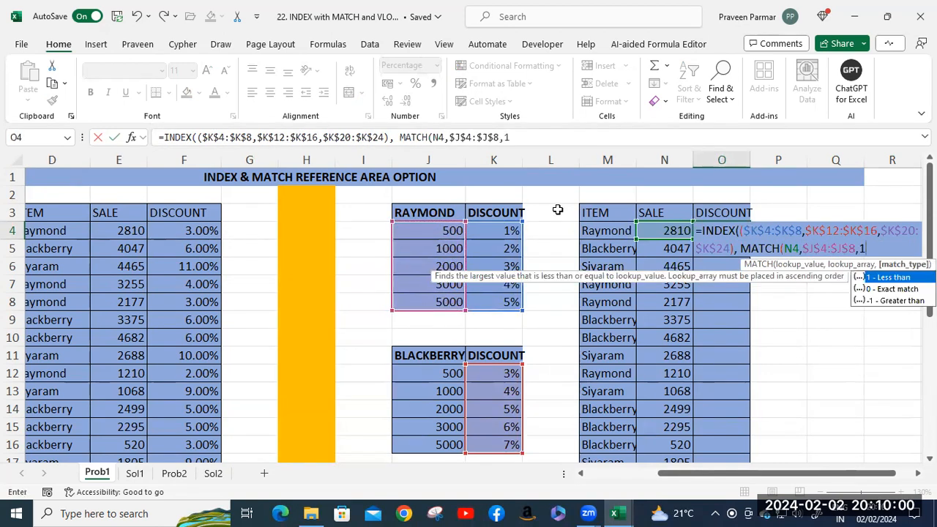
text(),,)
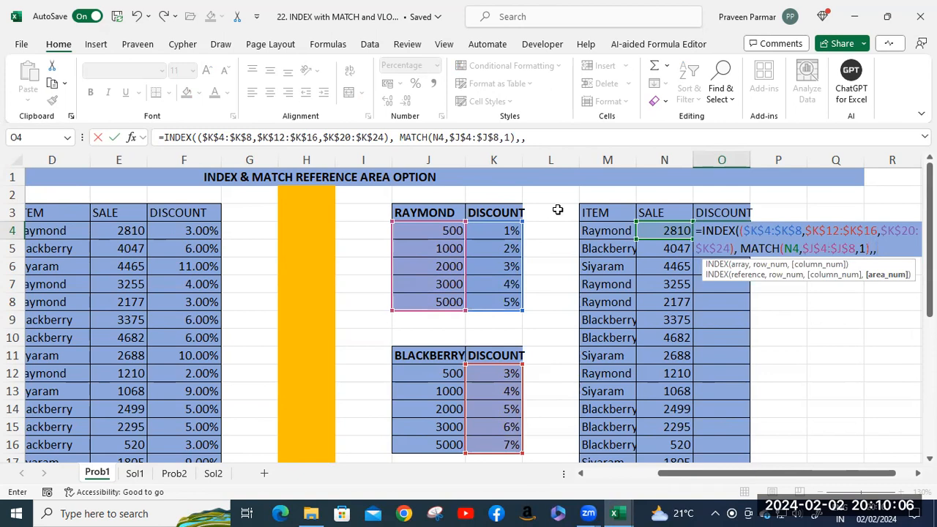
- Use a VLOOKUP of M4 in $J$26:$K$28 with column 2 and exact match 0 as the area number in O4
text(vlo)
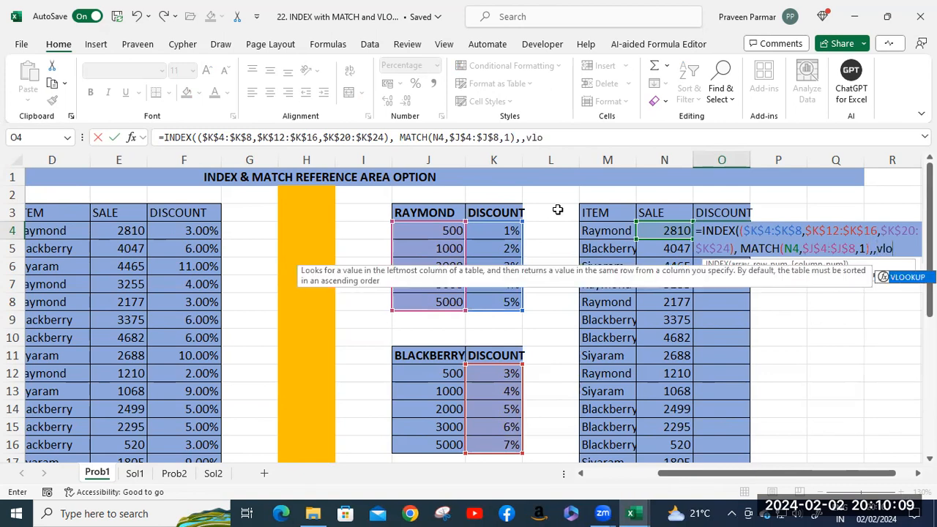
key(Tab)
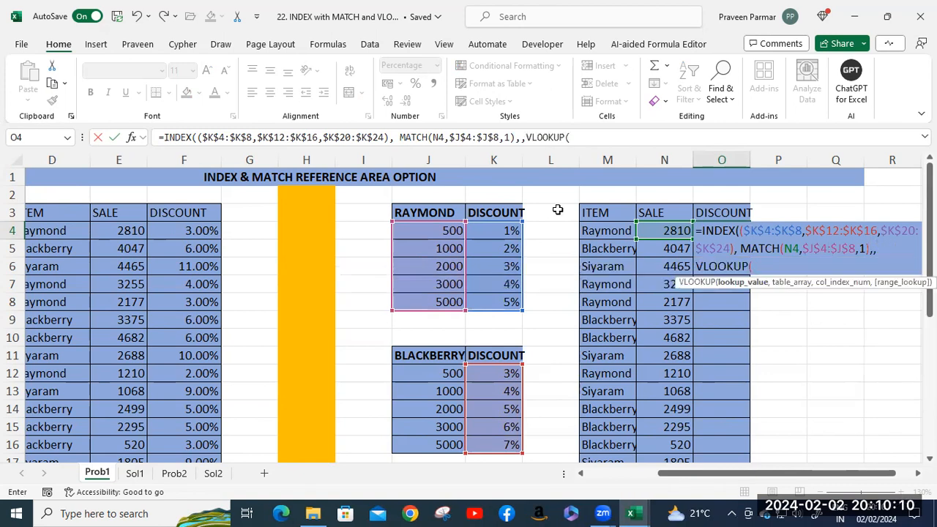
click(612, 231)
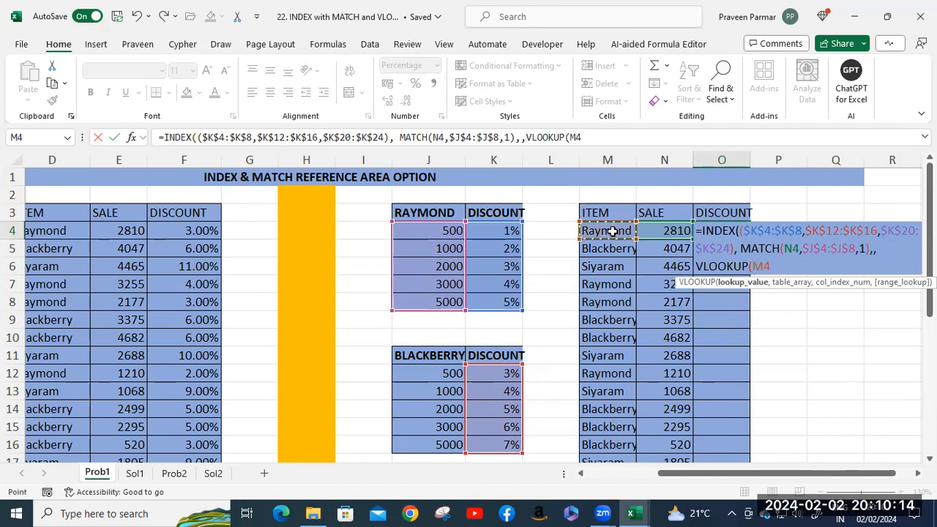
text(,)
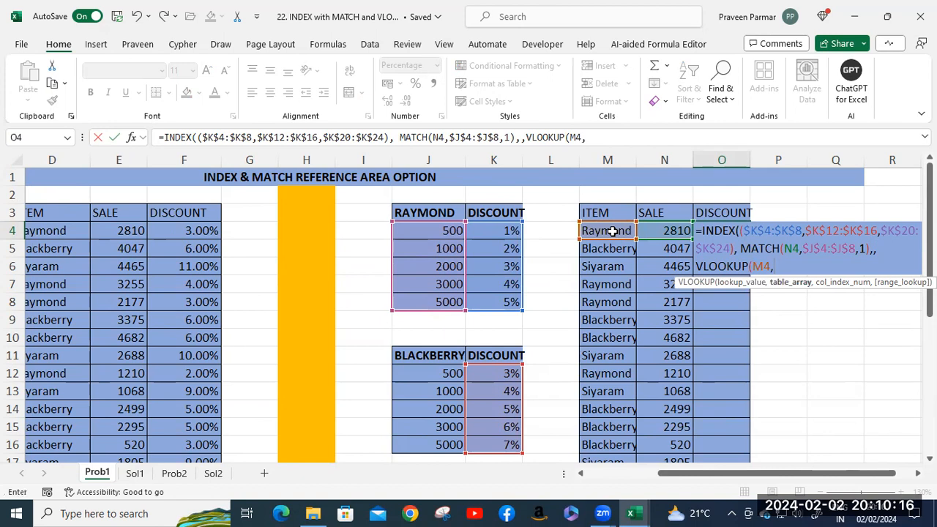
scroll(612, 231, down, 4)
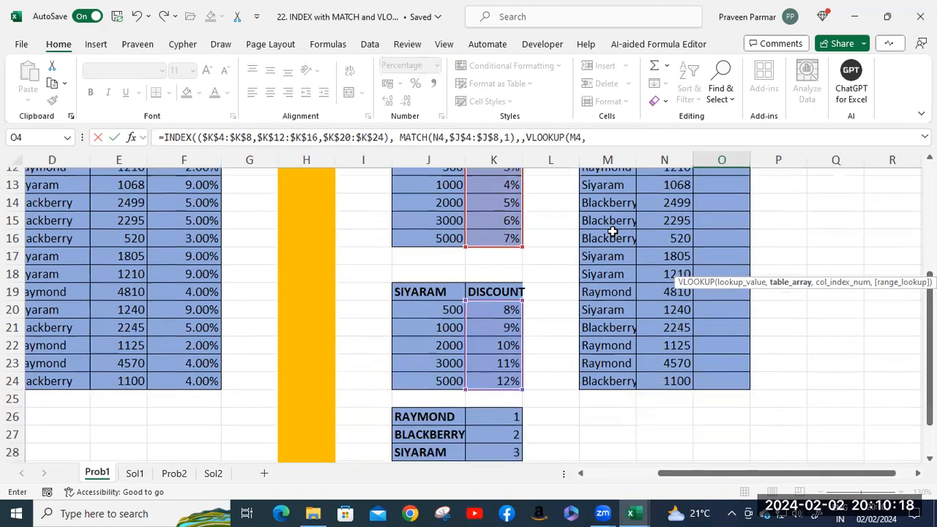
drag(443, 408, 516, 445)
scroll(834, 230, up, 4)
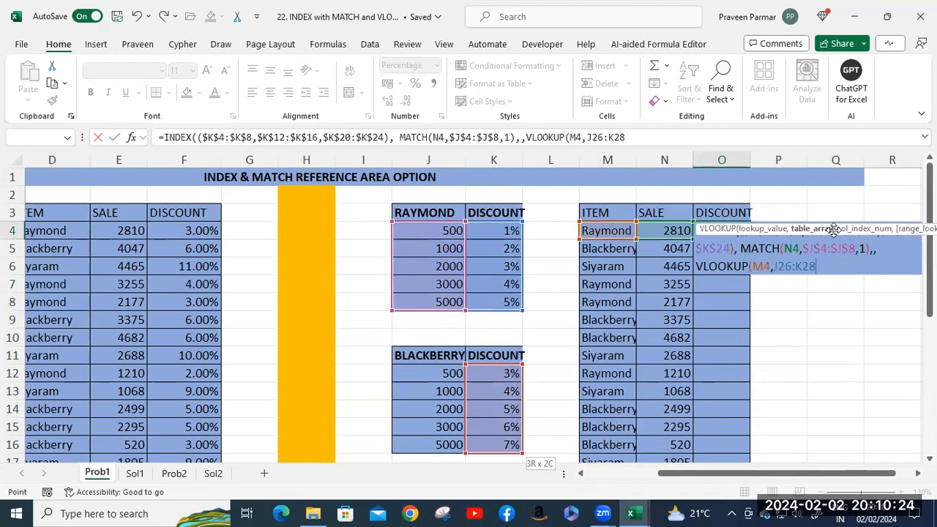
key(F4)
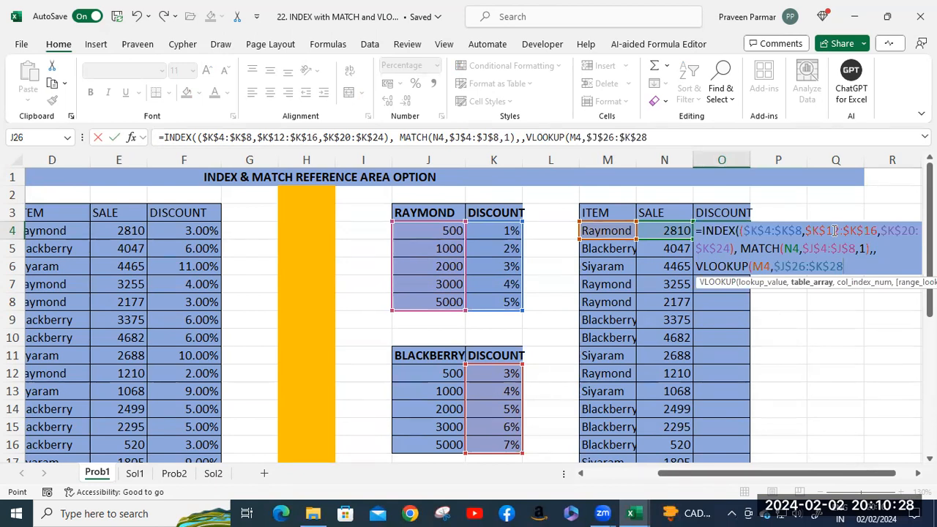
text(,2)
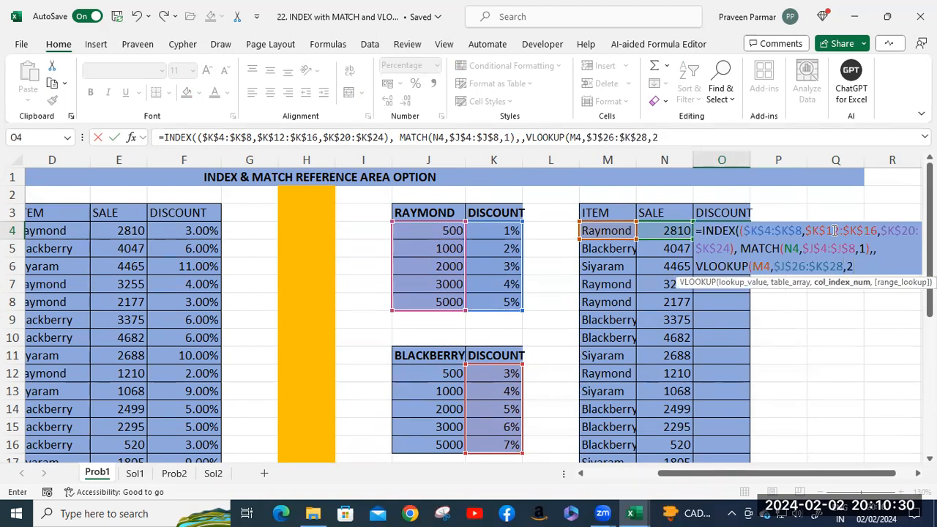
text(,0)
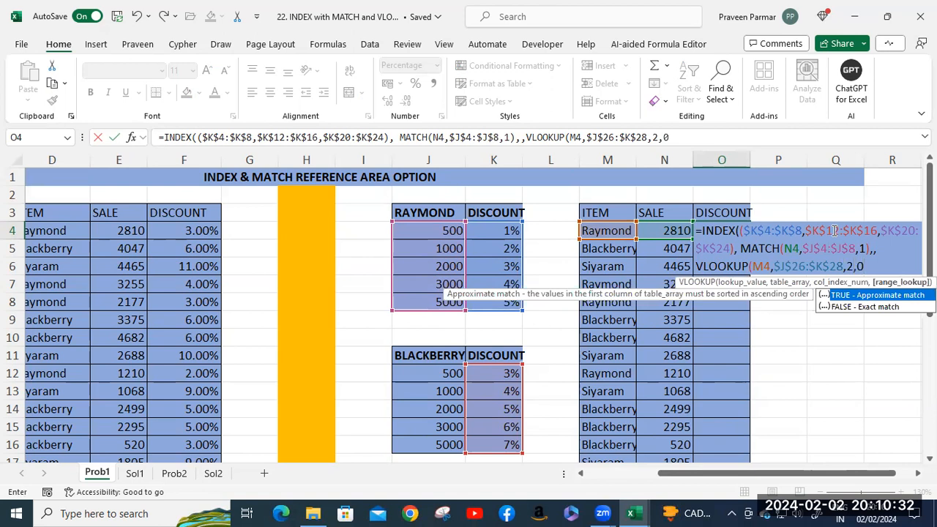
- Close the VLOOKUP and INDEX functions to complete the discount formula in O4, and fill it down through O24
text()))
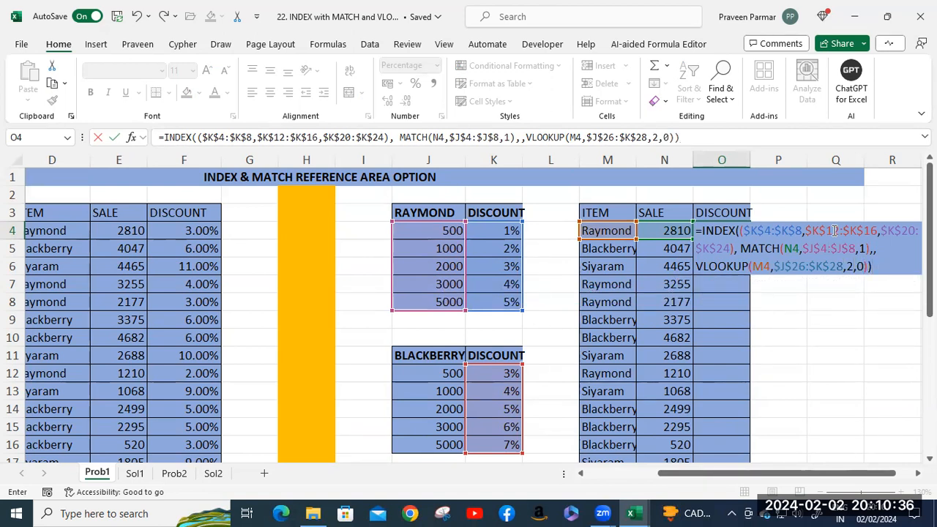
key(Return)
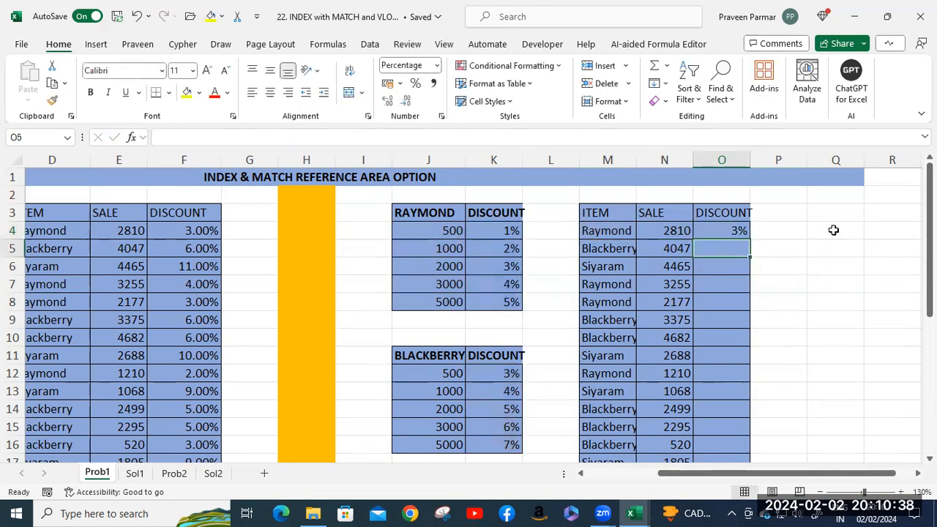
click(721, 229)
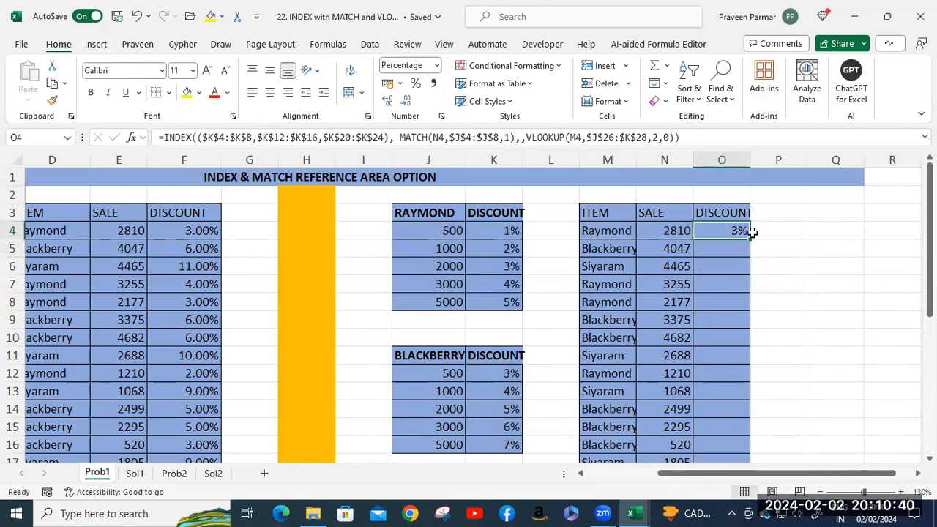
double_click(749, 240)
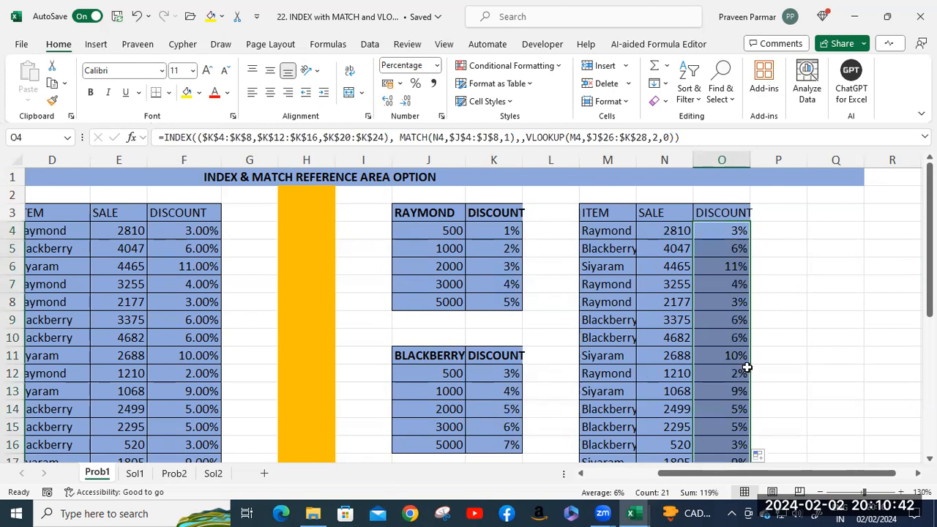
scroll(750, 354, down, 4)
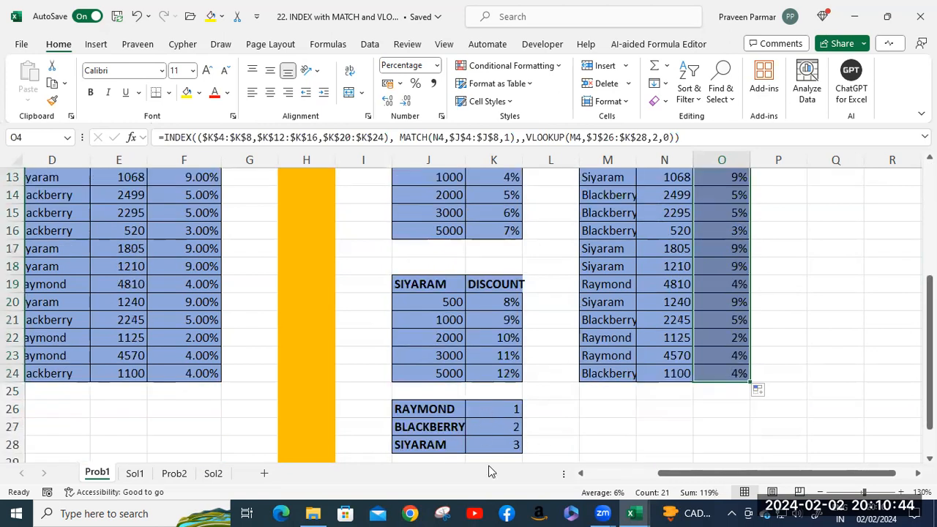
- Clear the area numbers beside Raymond, Blackberry and Siyaram in B26:B28, and select the names in A26:A28
drag(685, 473, 481, 491)
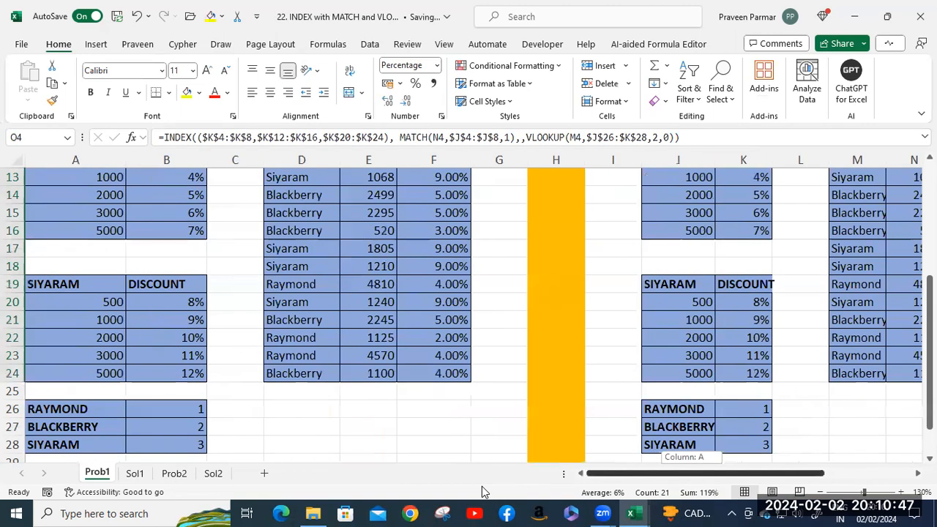
click(177, 412)
drag(182, 439, 184, 445)
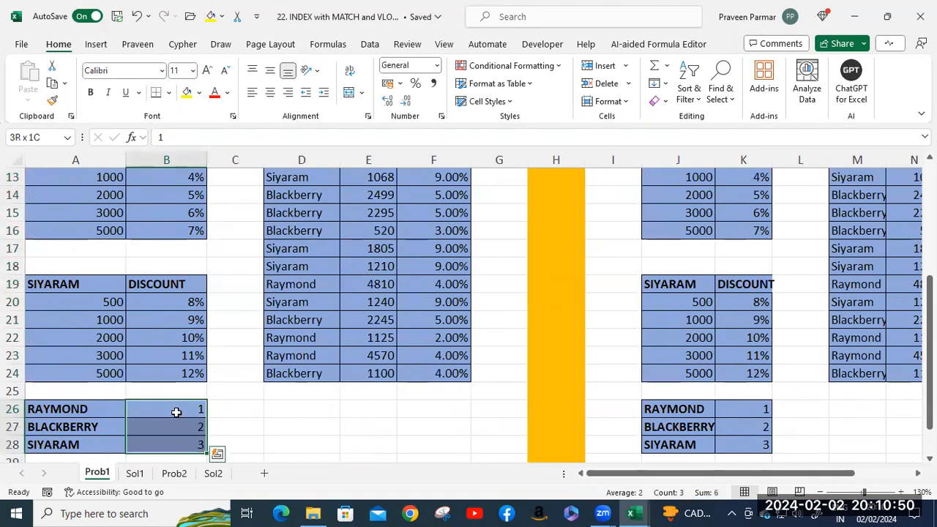
key(Delete)
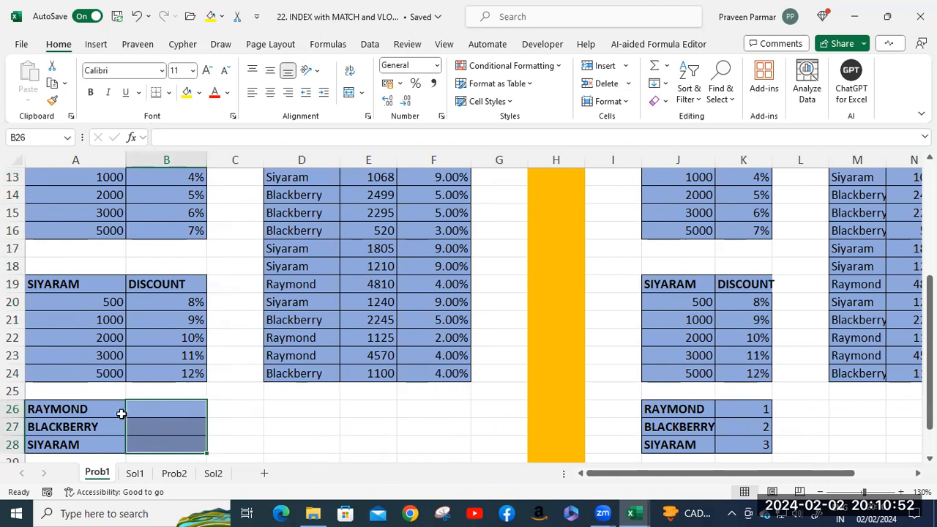
click(82, 410)
drag(82, 410, 89, 440)
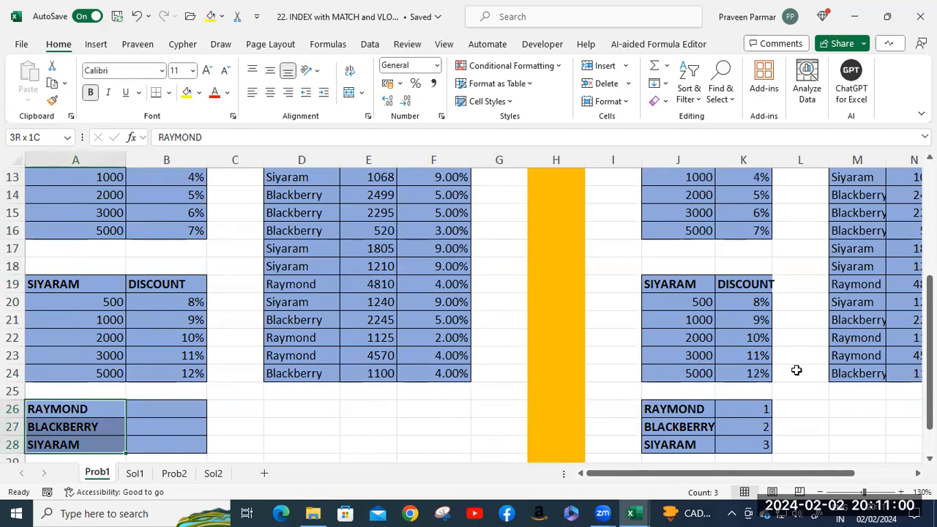
- In the VLOOKUP example's area table, set Siyaram's number in K28 to 2 and Blackberry's in K27 to 3
scroll(796, 370, up, 4)
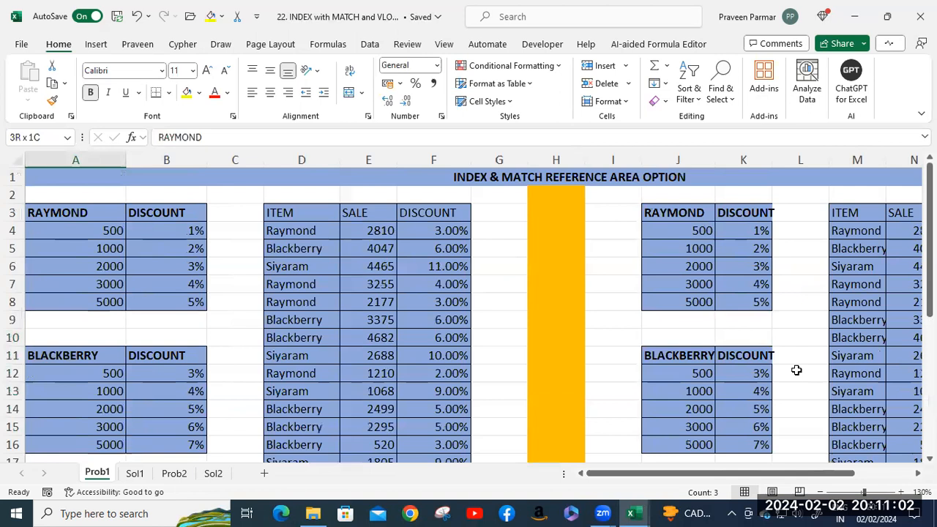
drag(690, 476, 763, 477)
scroll(679, 302, down, 4)
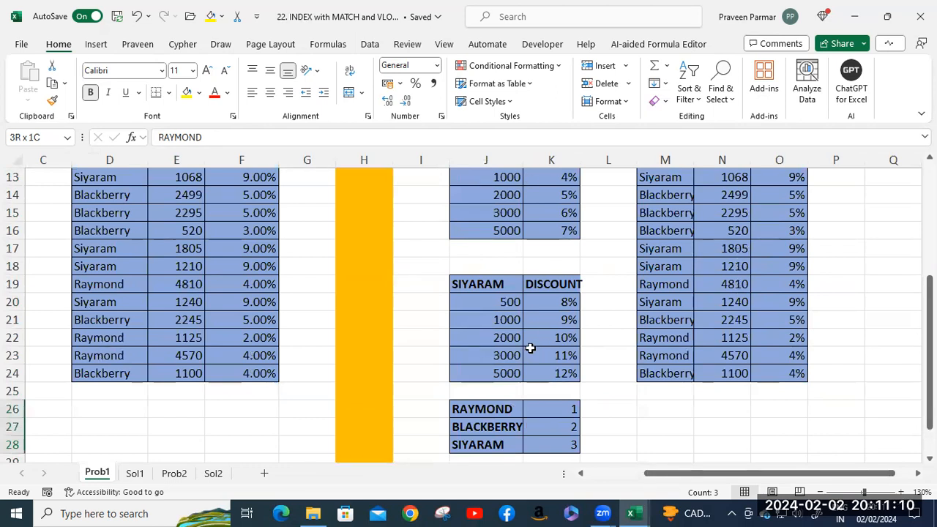
scroll(531, 348, up, 2)
scroll(531, 330, down, 2)
click(553, 448)
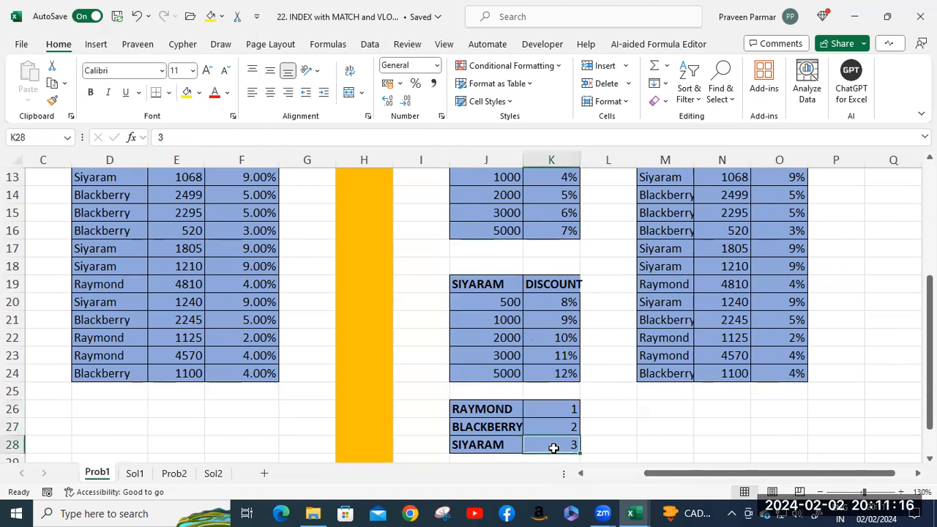
text(2)
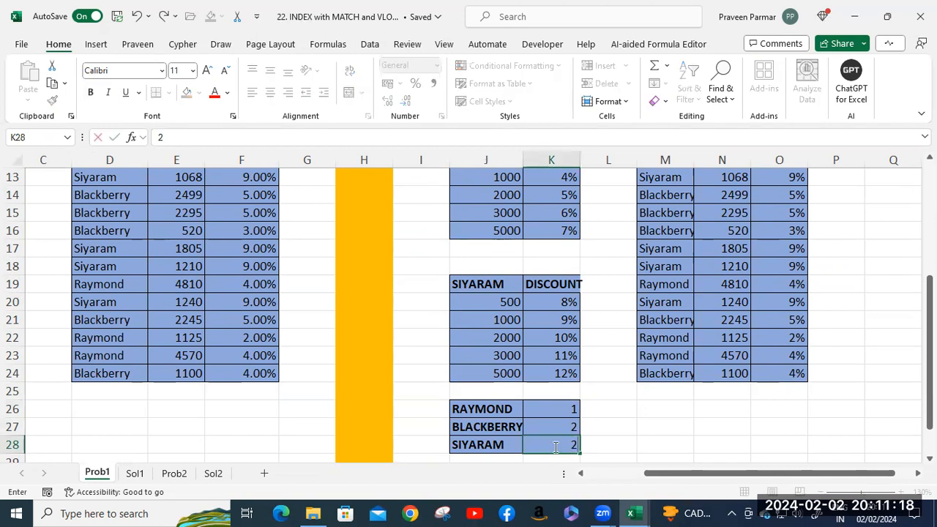
click(559, 423)
text(3)
key(Return)
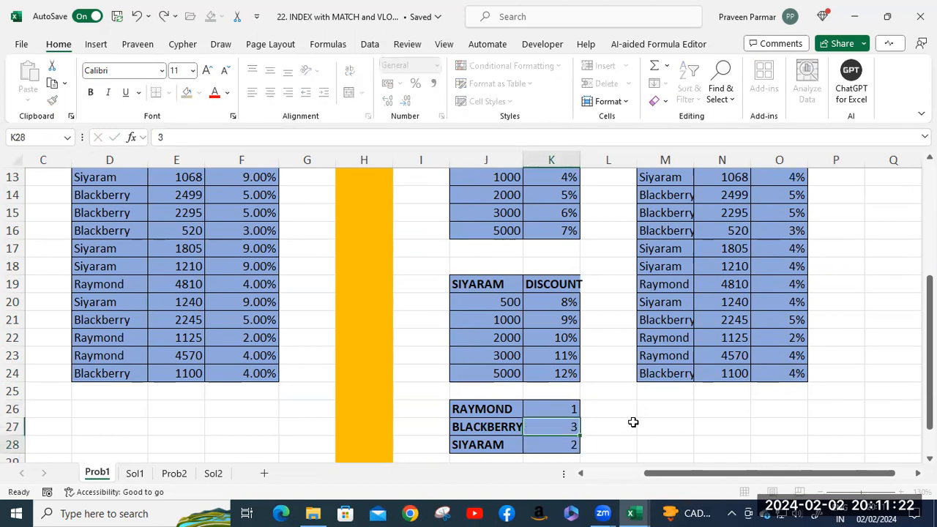
- Review the recalculated discounts in column O against column F, and the MATCH and VLOOKUP notes in row 30
scroll(884, 252, up, 3)
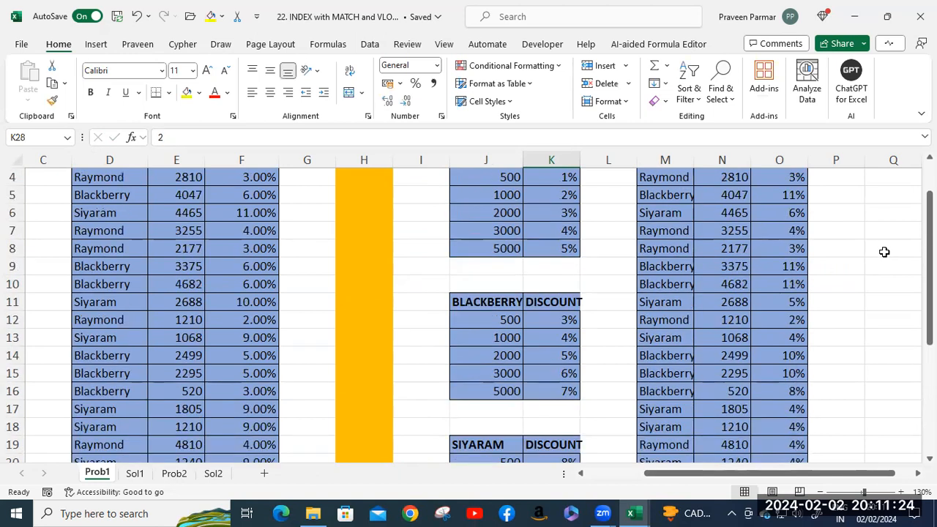
scroll(884, 252, up, 1)
scroll(884, 251, down, 3)
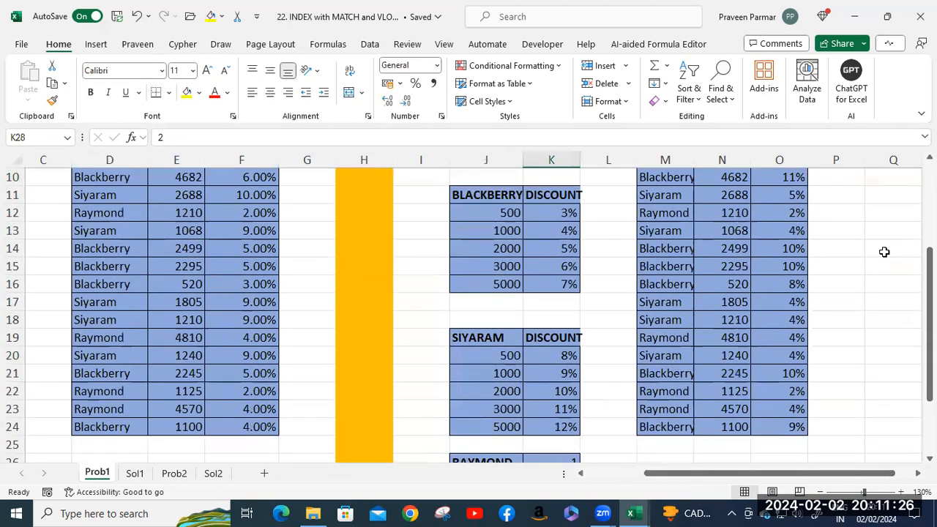
scroll(180, 370, down, 3)
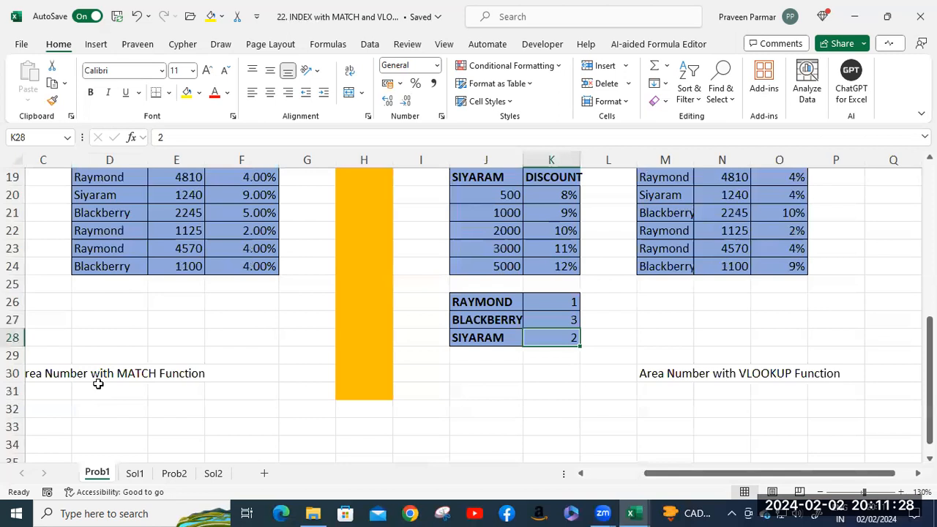
drag(647, 475, 512, 479)
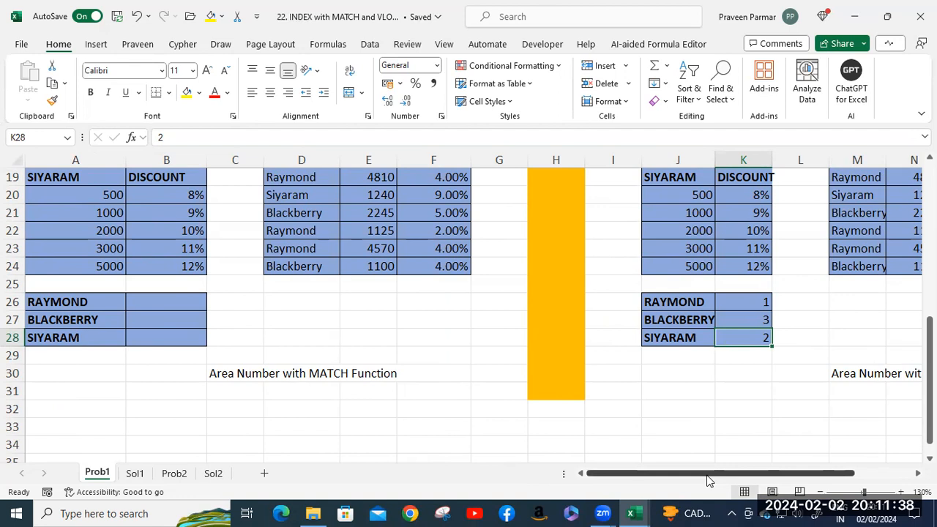
drag(704, 478, 794, 463)
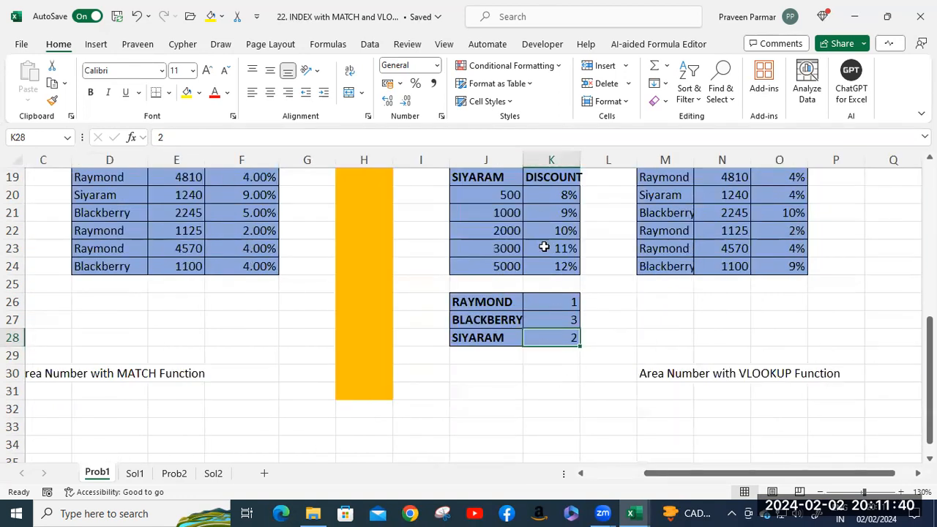
scroll(594, 285, up, 2)
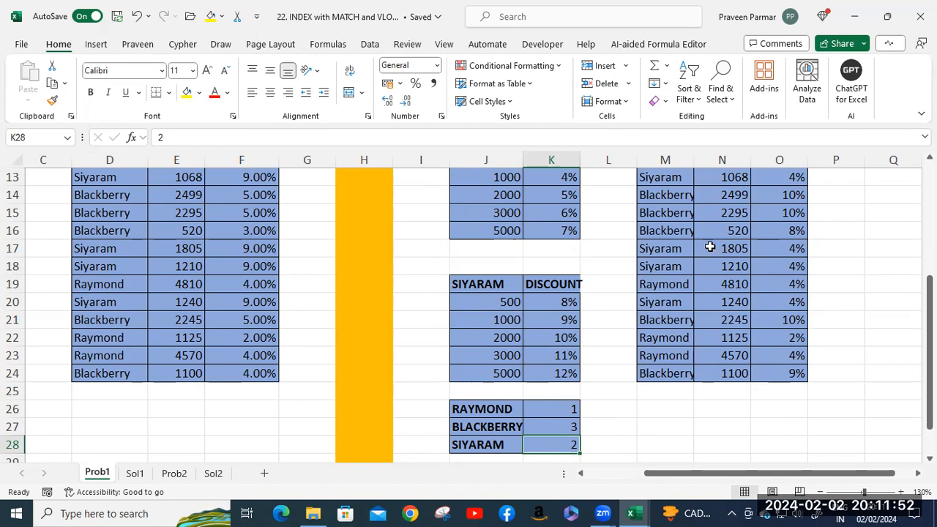
- On the Prob2 sheet, clear all discount formulas in I3:I23
click(174, 474)
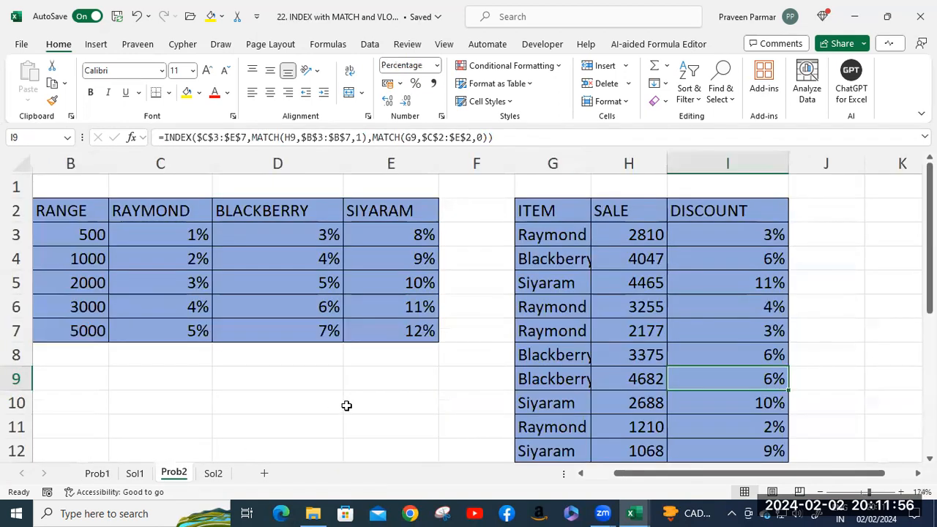
drag(641, 474, 569, 472)
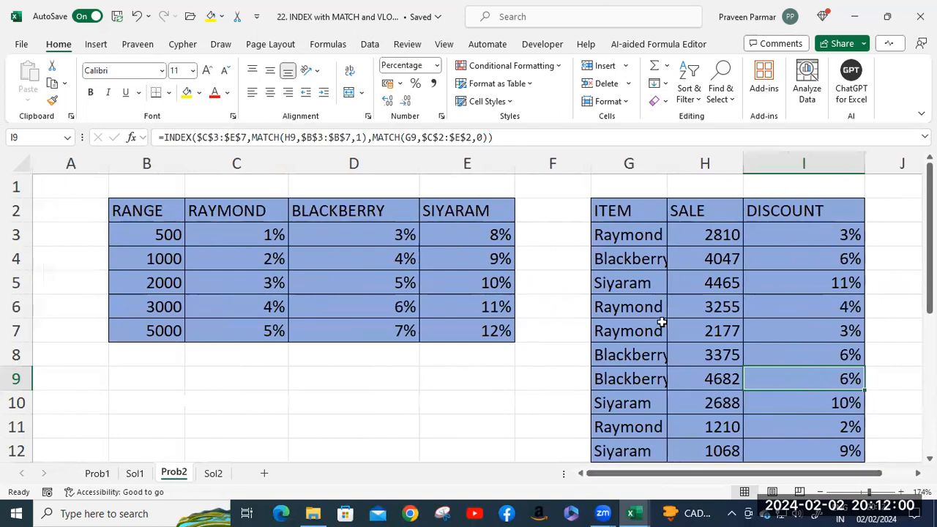
scroll(661, 322, down, 3)
scroll(660, 322, up, 1)
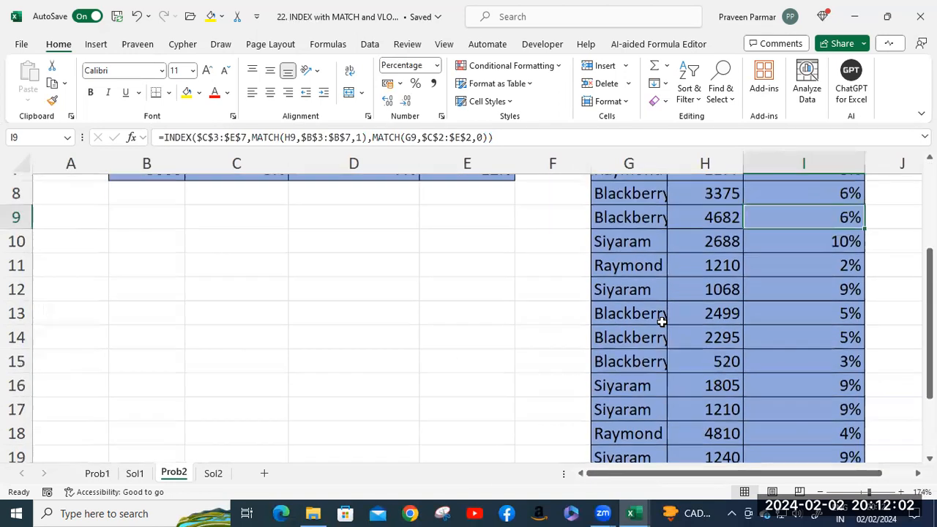
scroll(661, 322, up, 2)
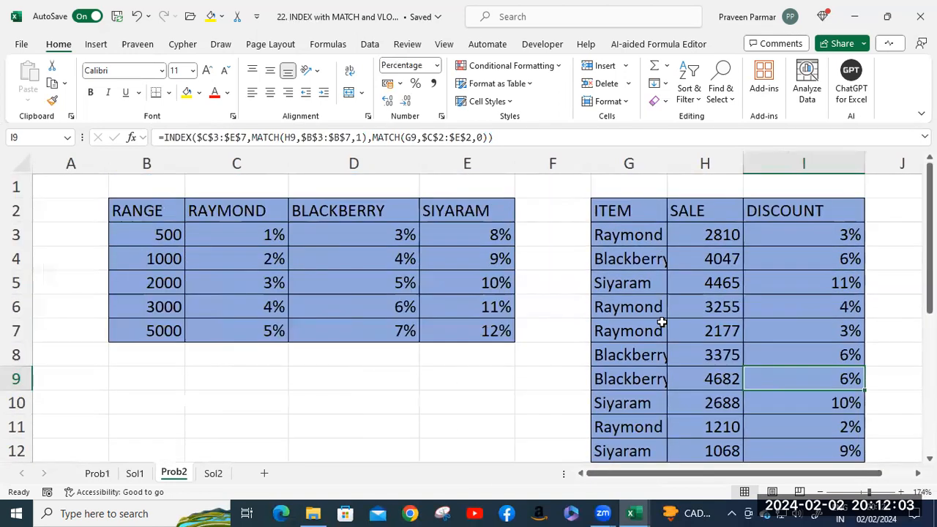
click(207, 479)
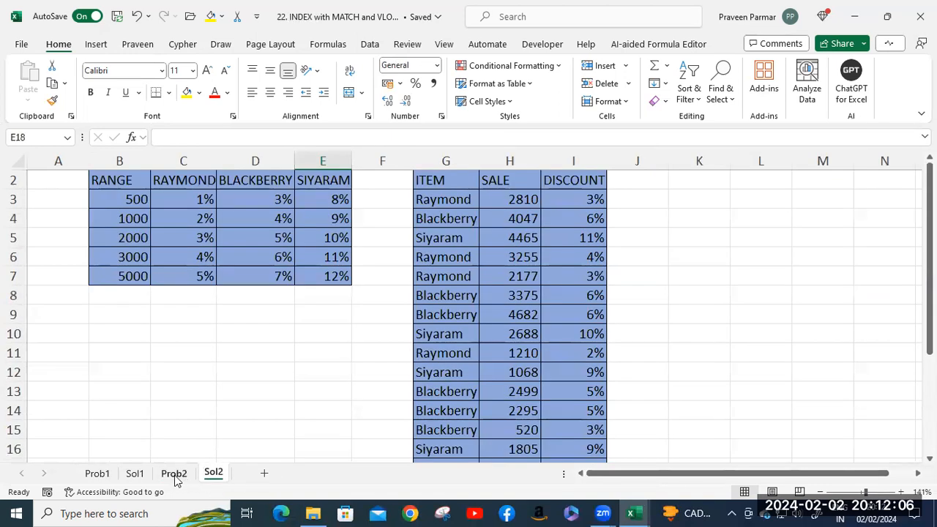
click(179, 474)
click(796, 235)
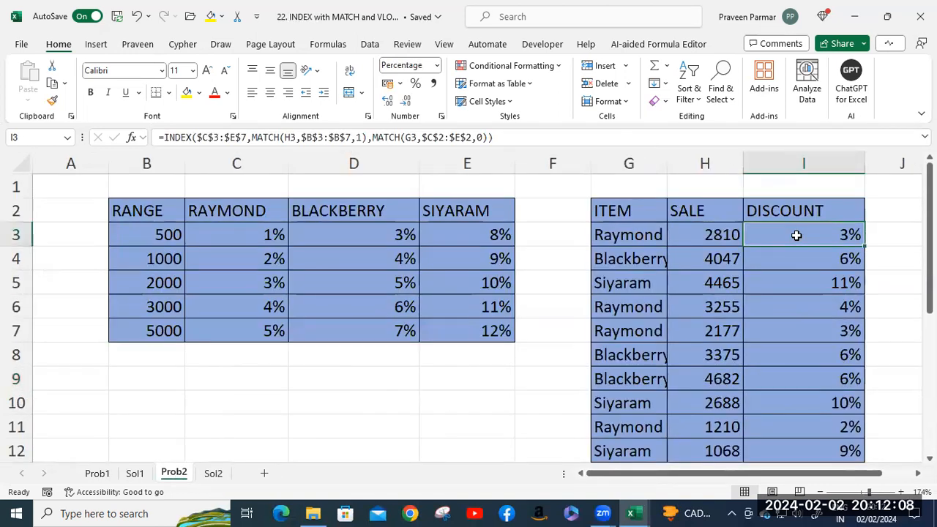
scroll(796, 235, down, 5)
shift+click(805, 358)
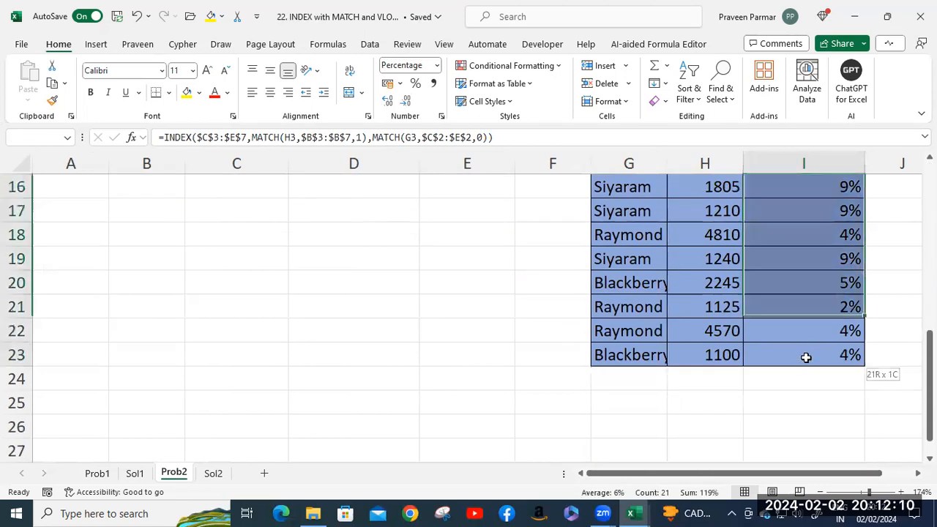
key(Delete)
scroll(814, 352, up, 5)
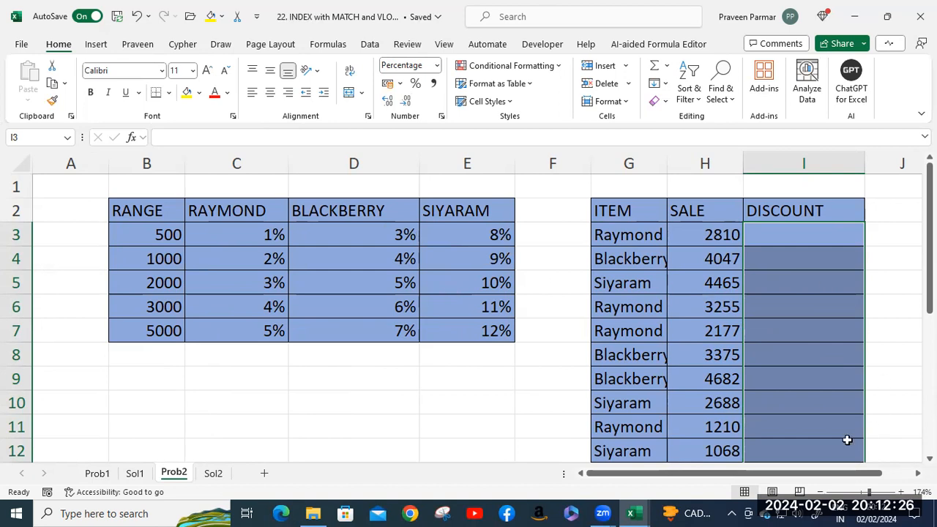
- Start an INDEX formula in I3 with the discount grid $C$3:$E$7 as its absolute array
drag(753, 472, 783, 472)
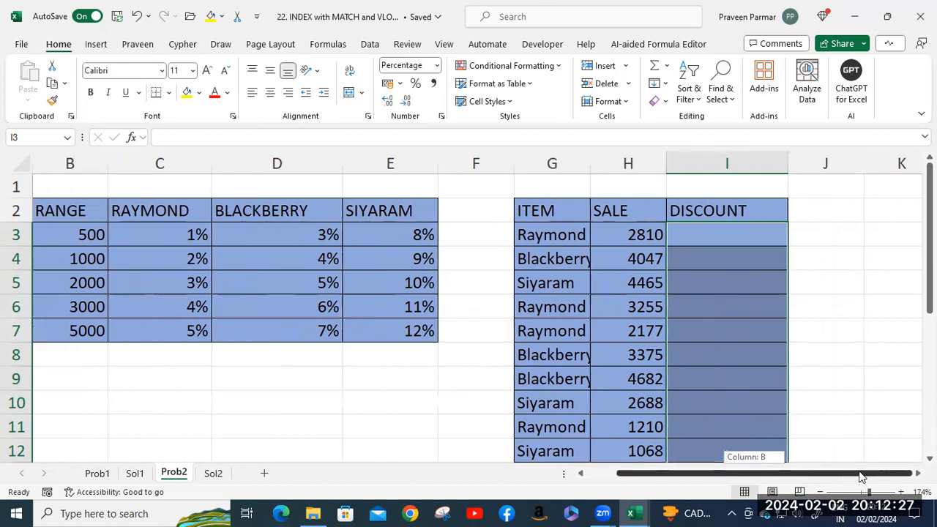
click(684, 236)
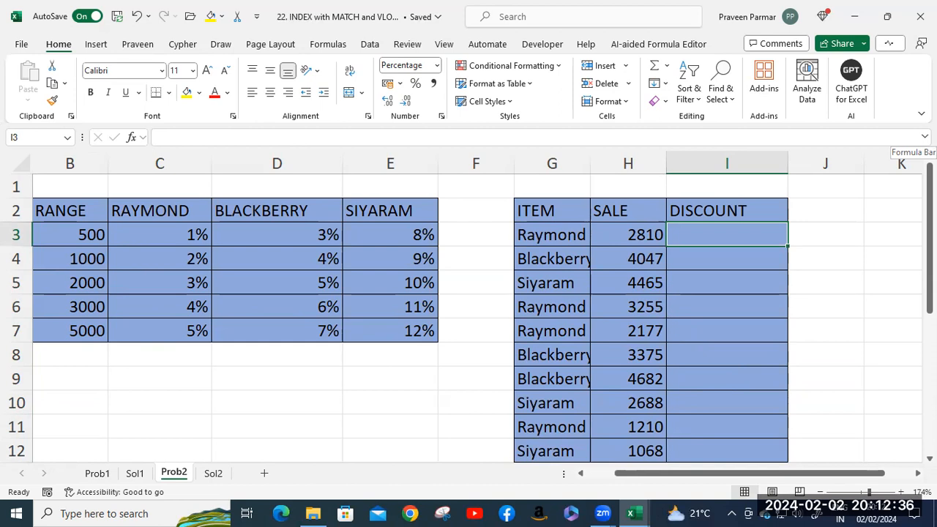
text(=ind)
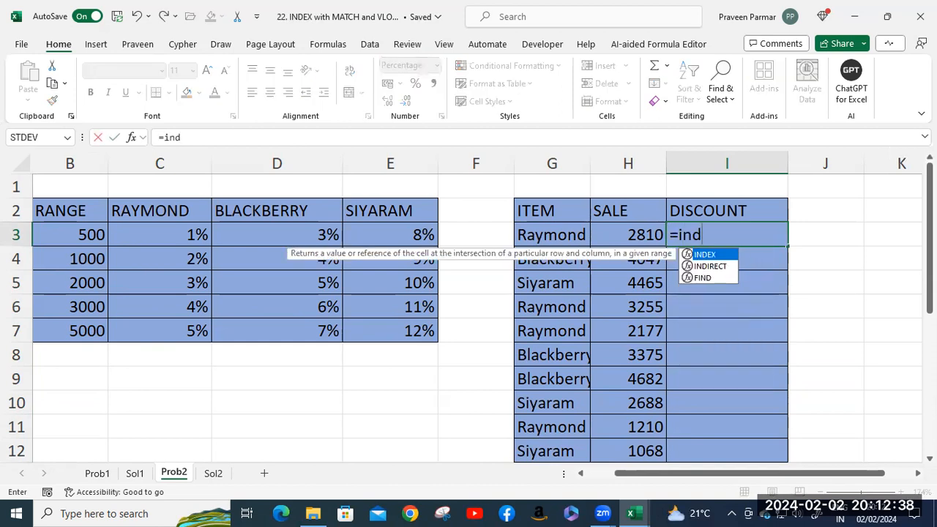
key(Tab)
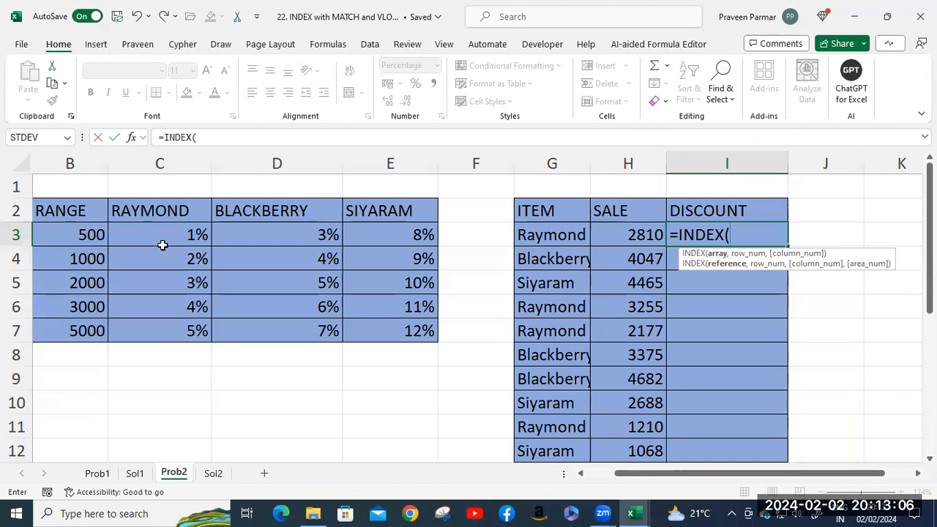
drag(150, 236, 401, 324)
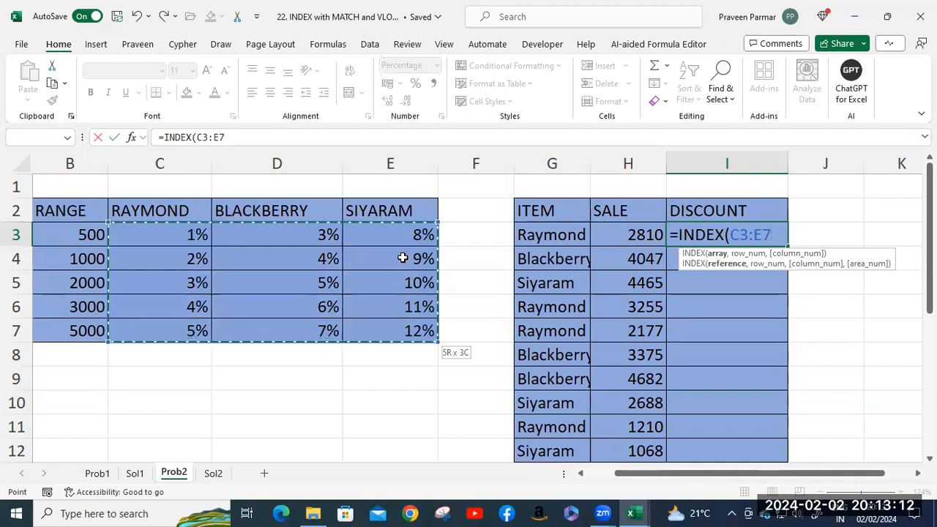
key(F4)
text(,)
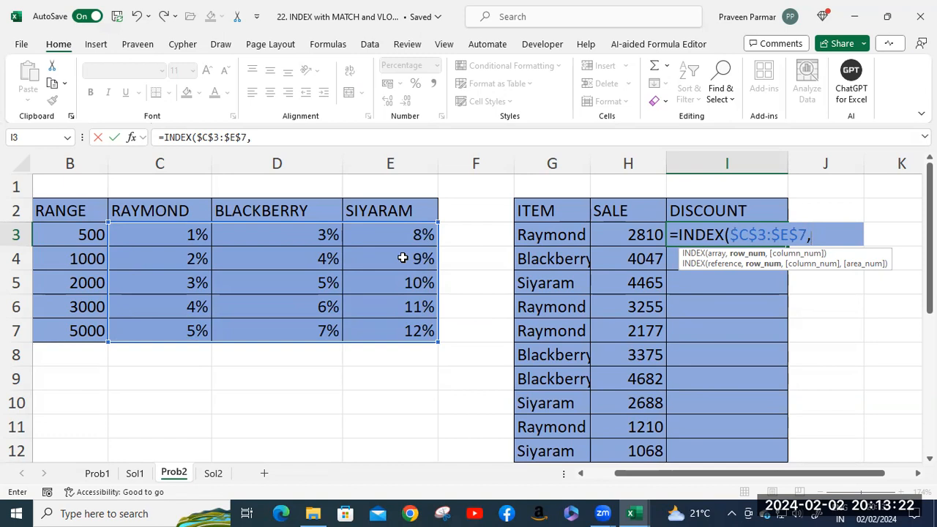
- Add the row argument as MATCH of the sale in H3 against the ranges $B$3:$B$7 with match type 1
text(ma)
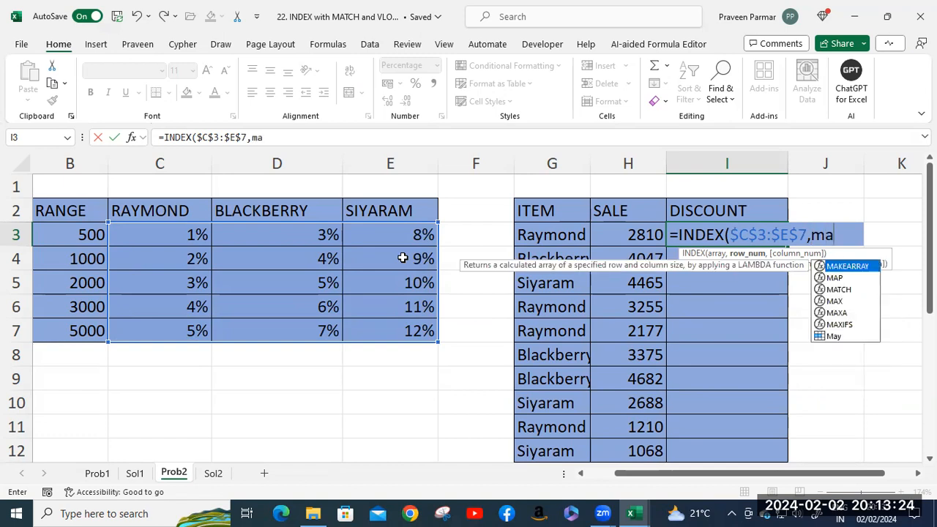
text(t)
key(Tab)
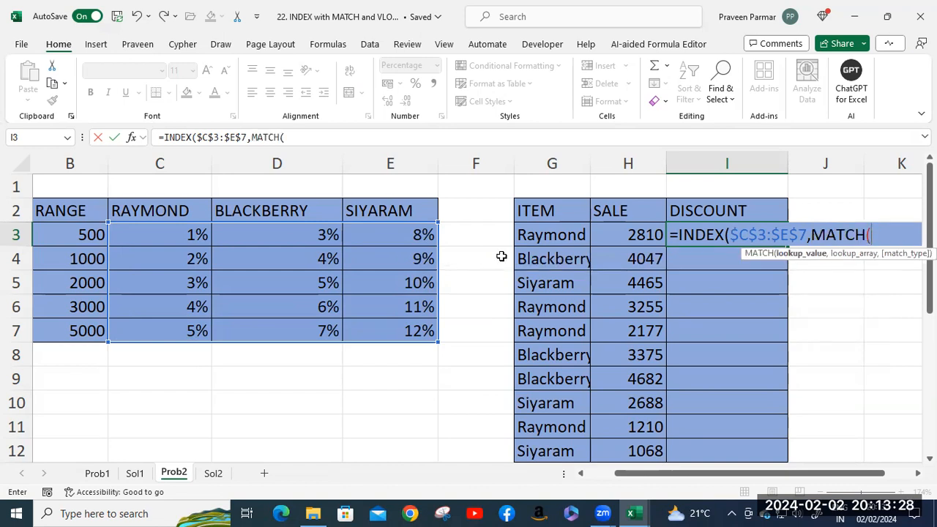
click(617, 234)
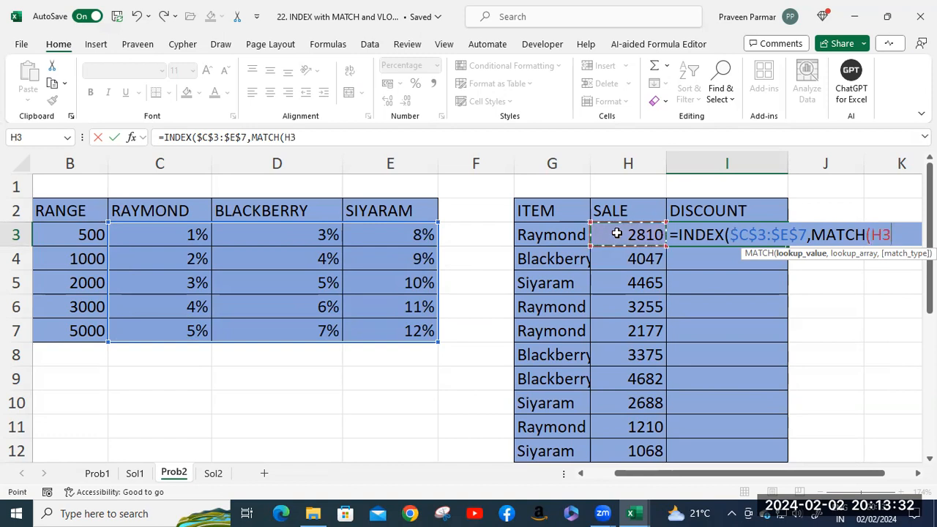
text(,)
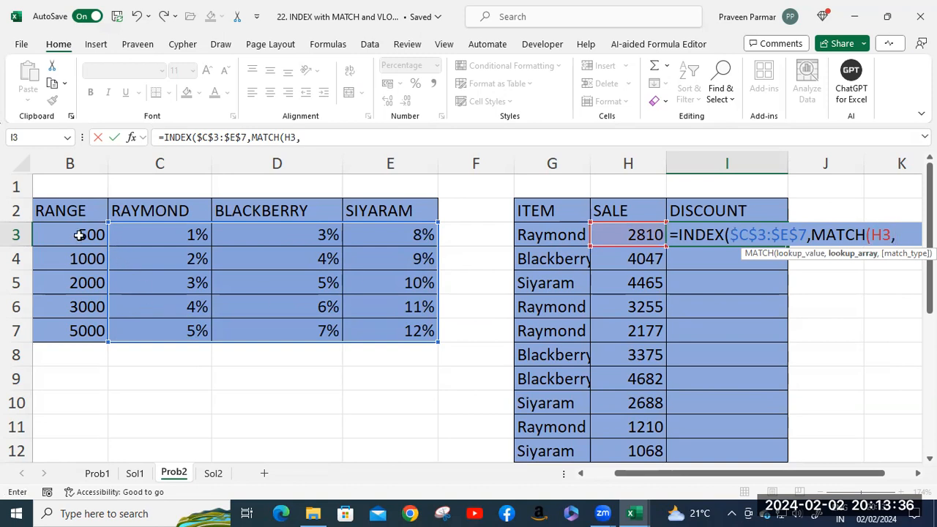
drag(65, 234, 77, 328)
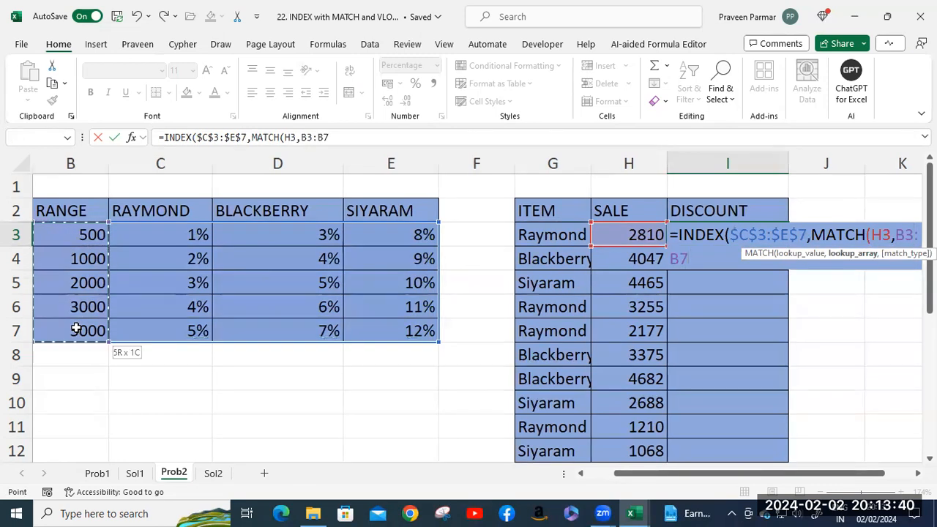
drag(626, 474, 647, 474)
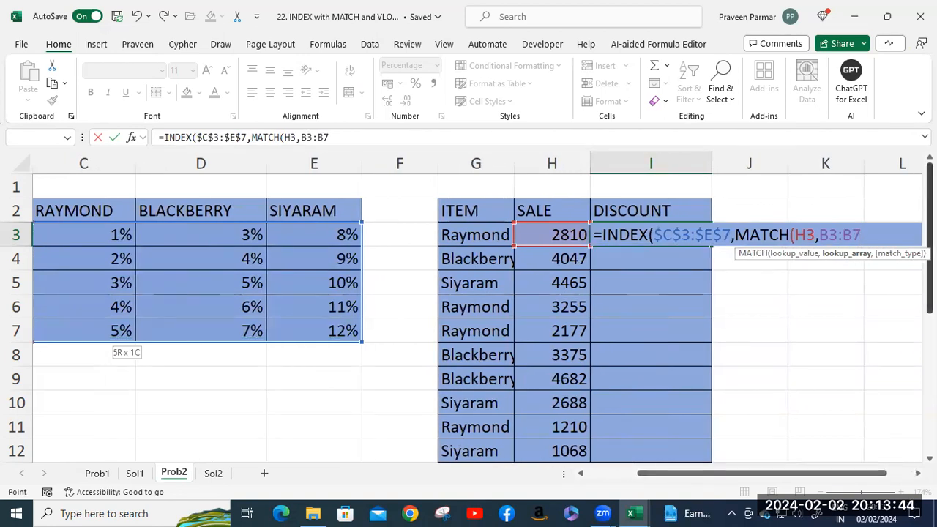
key(F4)
text(,1)
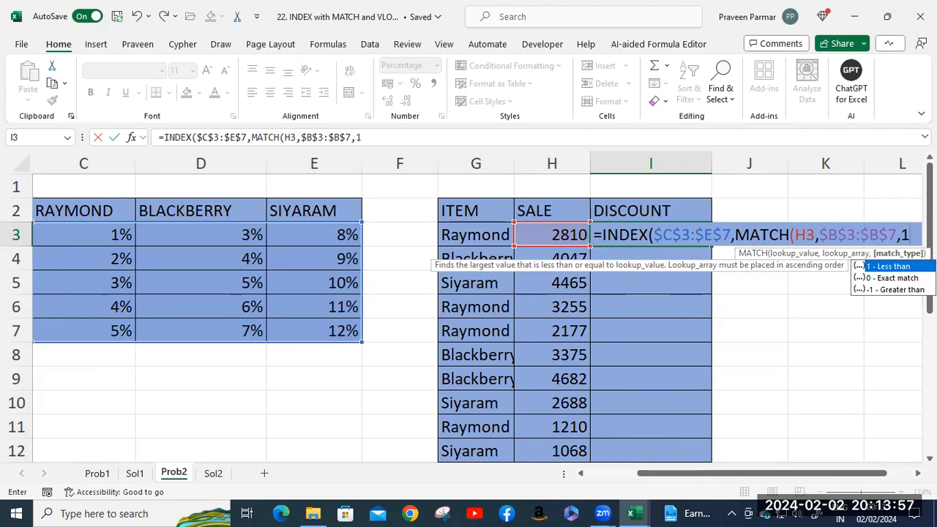
key(Escape)
text())
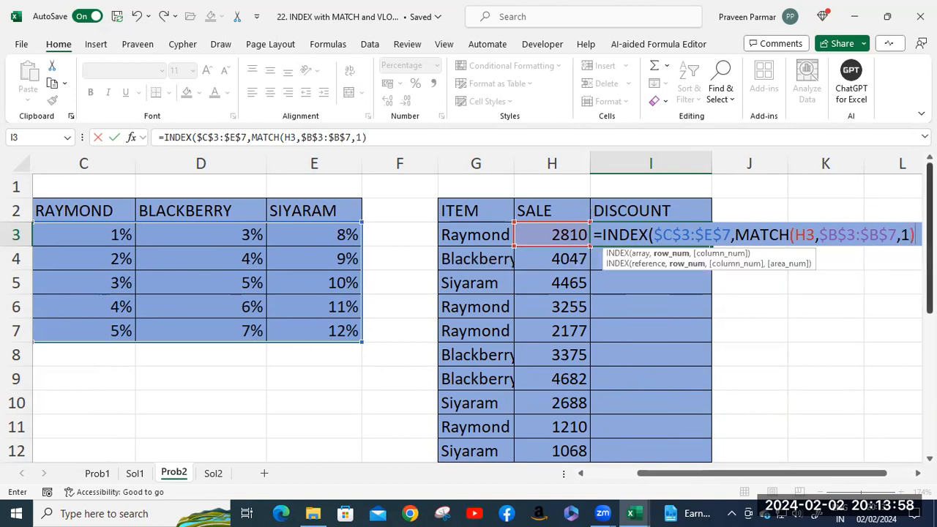
text(,)
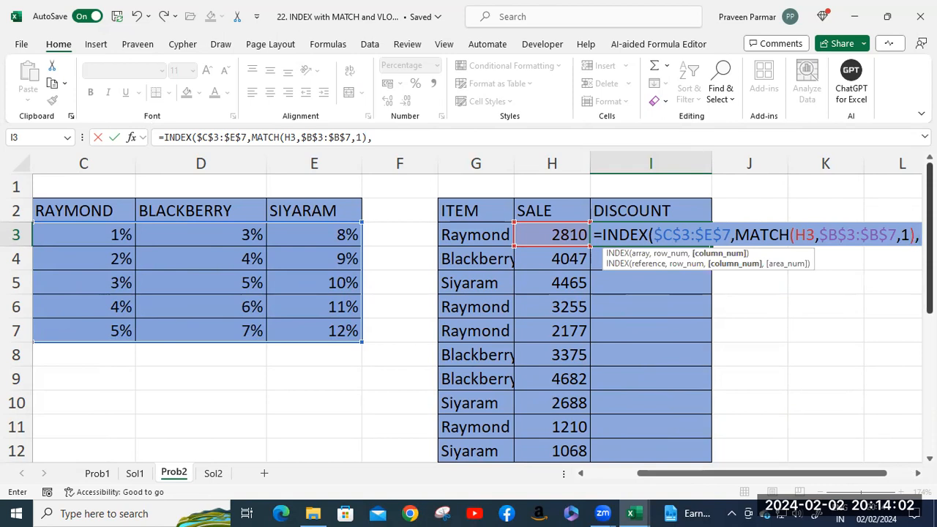
- Add the column argument as MATCH of item G3 against headers $C$2:$E$2 with match type 0, and complete the formula
text(mat)
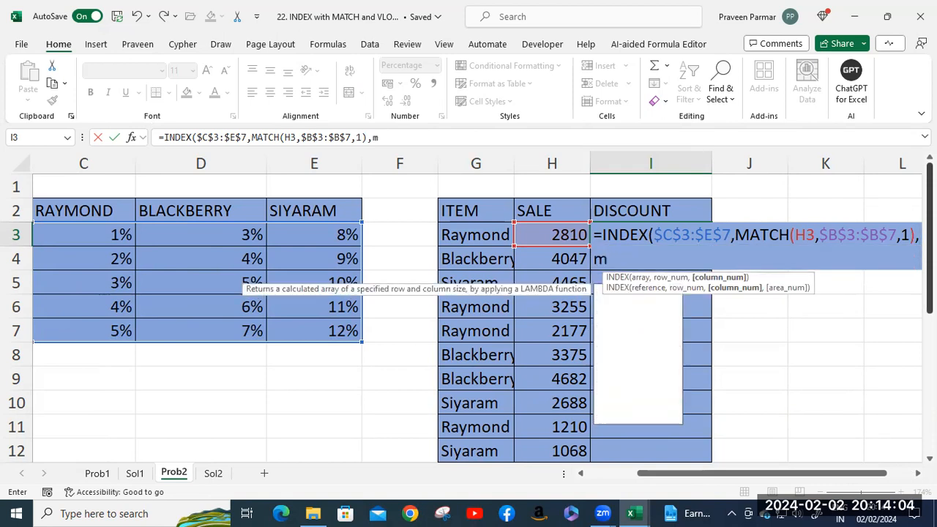
key(Tab)
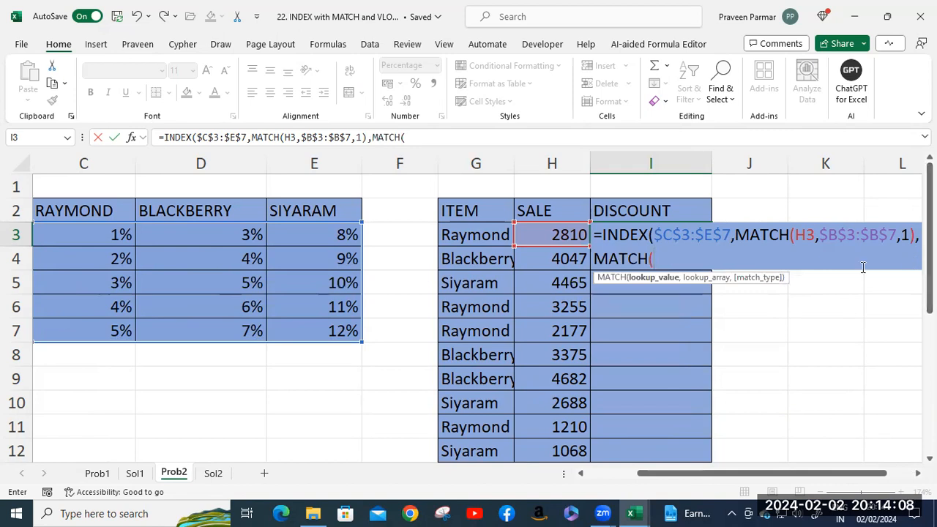
click(467, 236)
text(,)
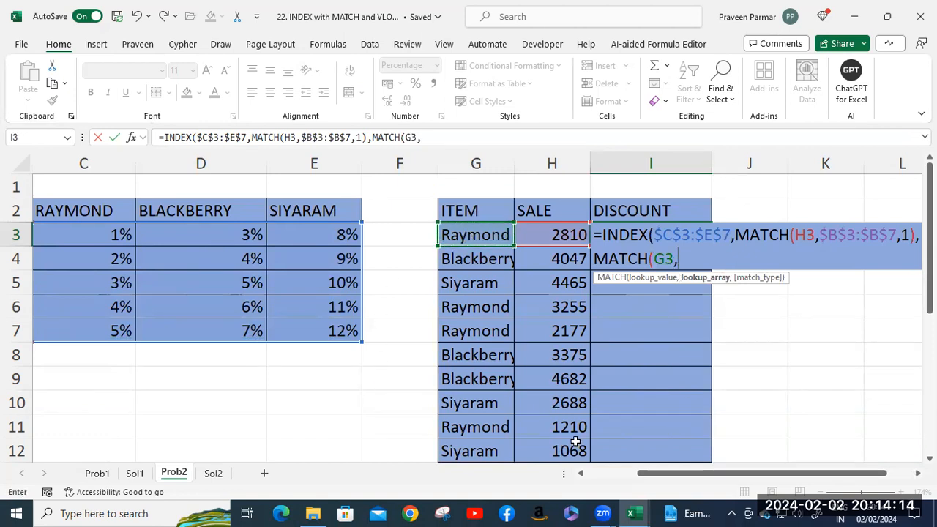
drag(681, 474, 617, 474)
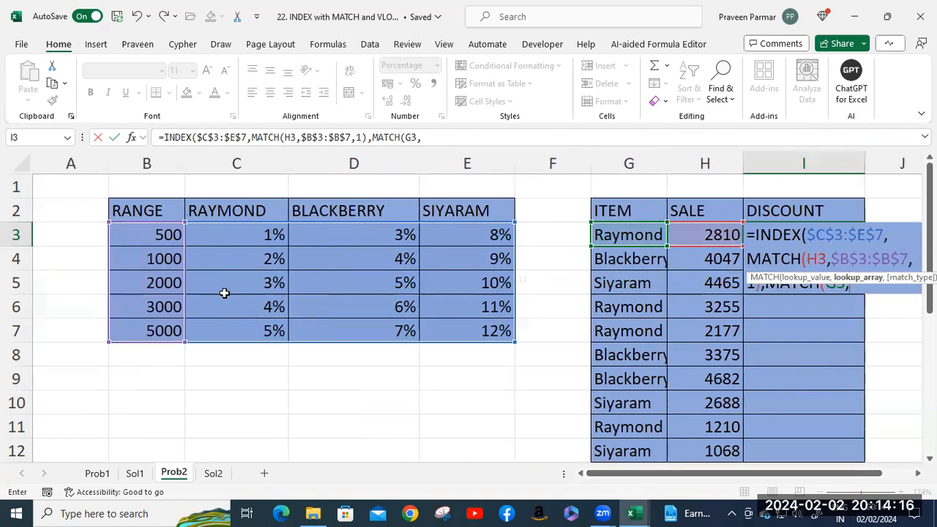
click(220, 211)
drag(461, 212, 510, 211)
drag(699, 475, 728, 475)
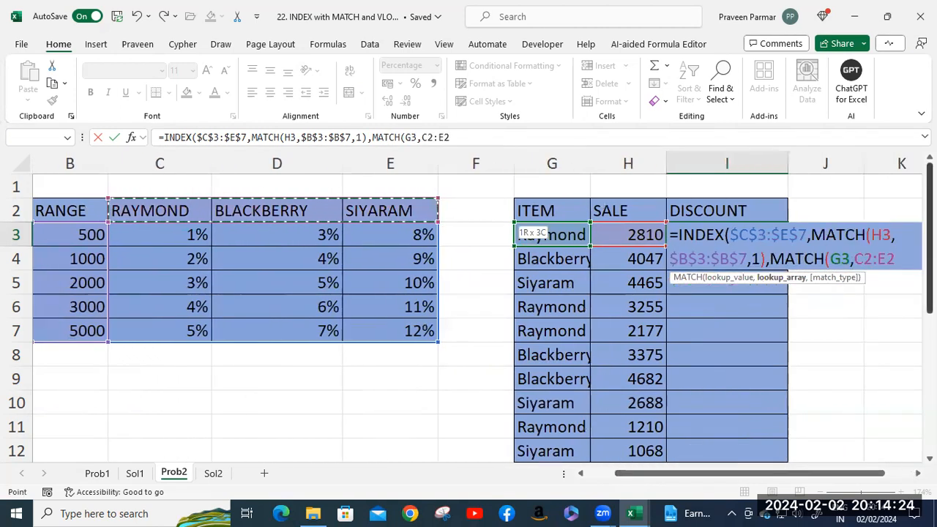
key(F4)
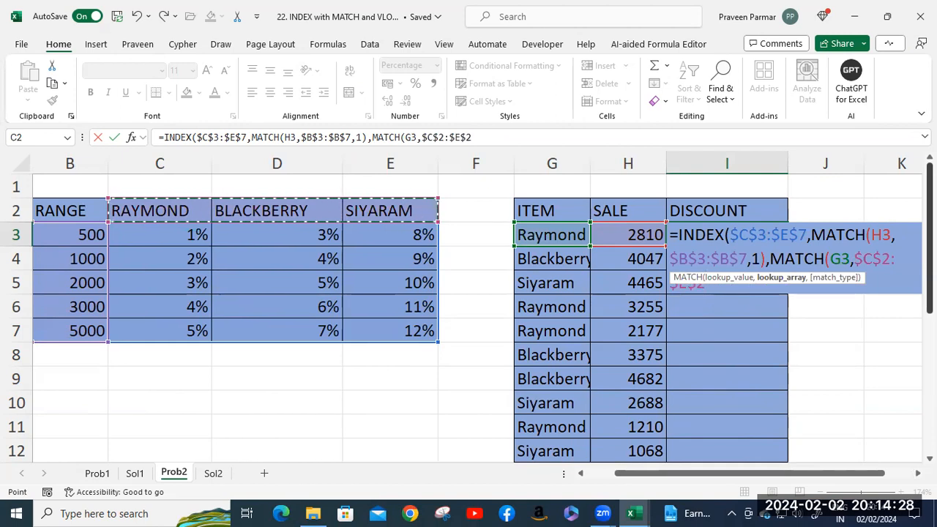
text(,)
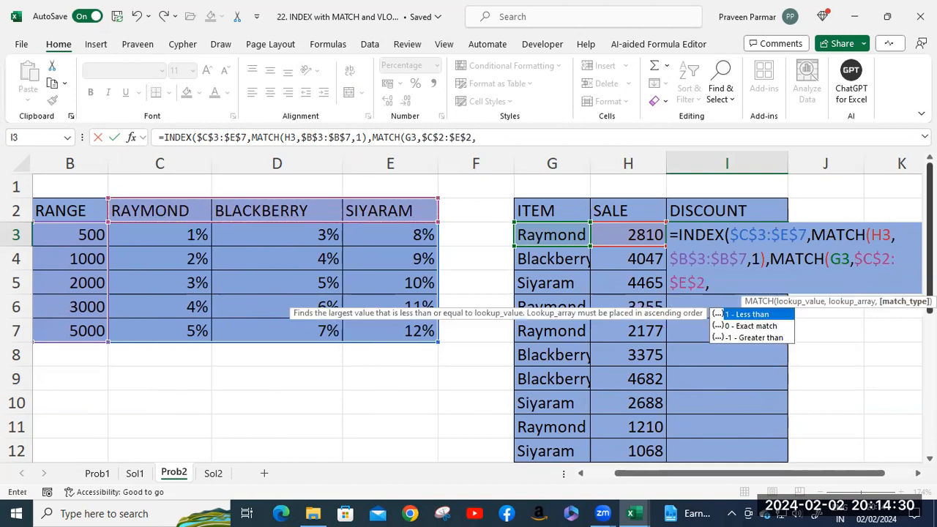
text(0))
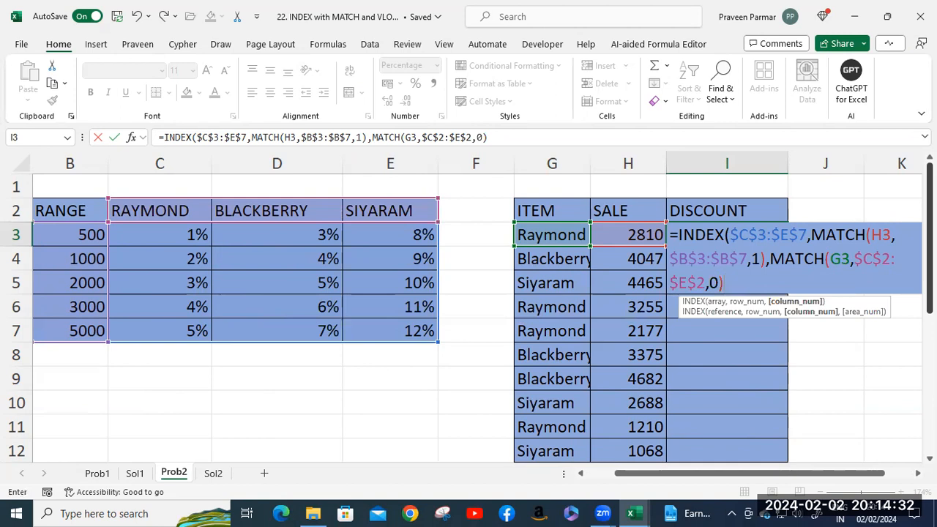
text())
key(Return)
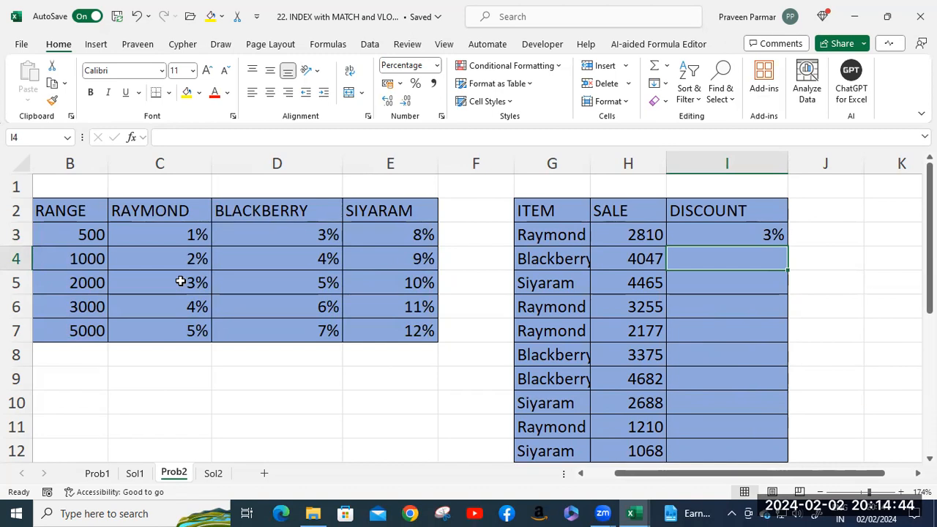
- Fill the I3 discount formula down the DISCOUNT column to row 23 and check the filled rows
click(718, 230)
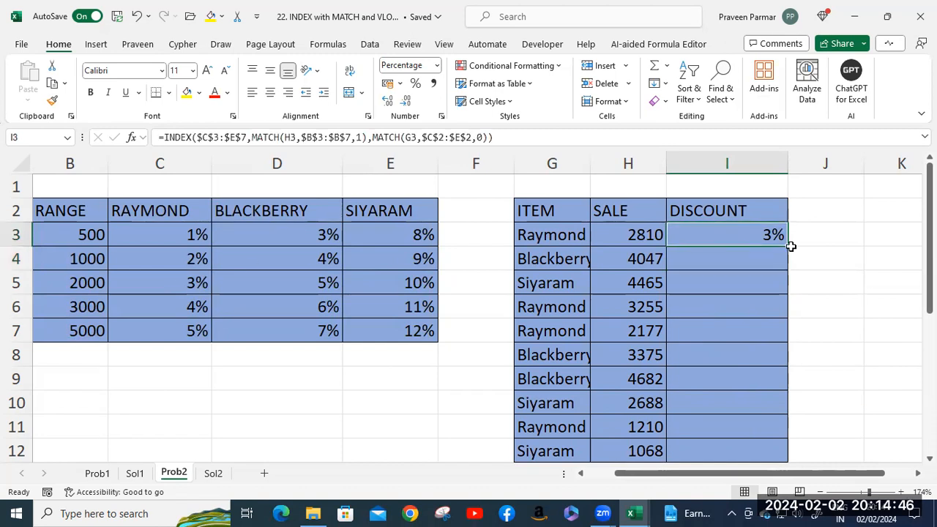
double_click(786, 245)
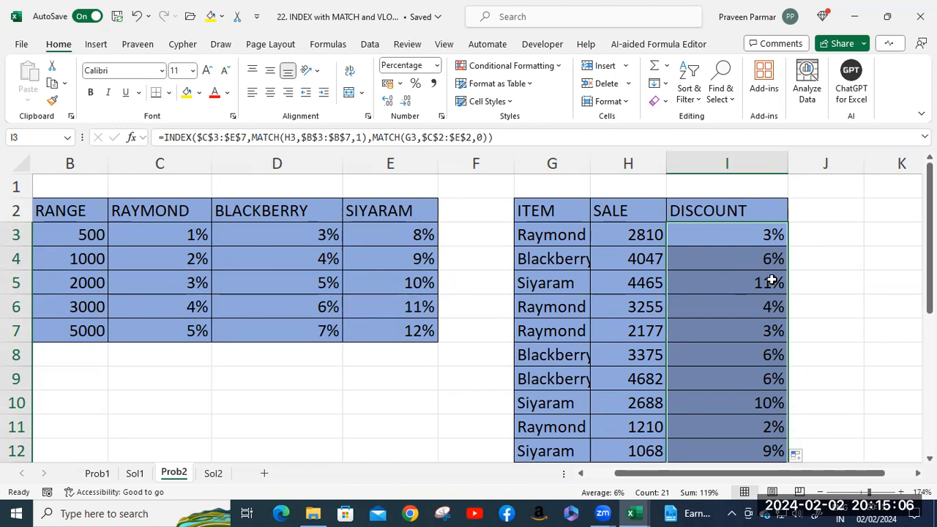
scroll(772, 281, down, 3)
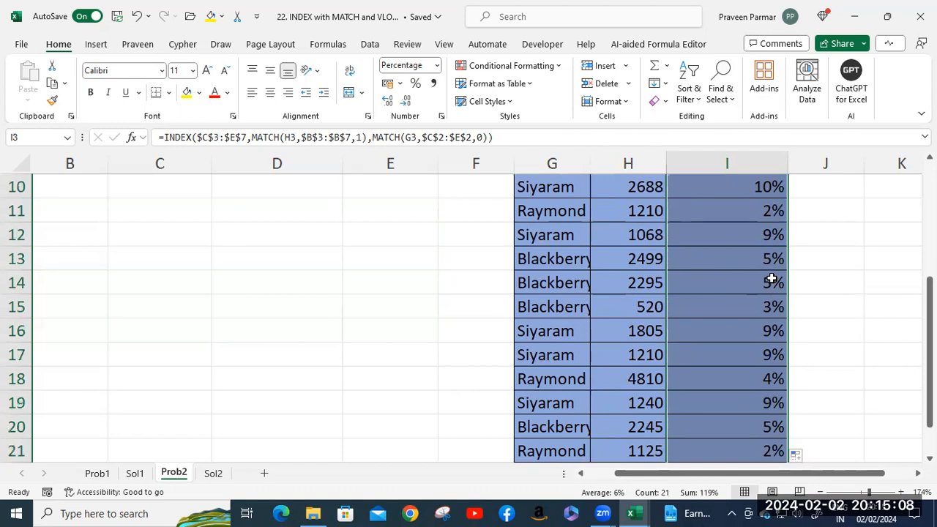
scroll(772, 280, down, 2)
scroll(772, 281, up, 3)
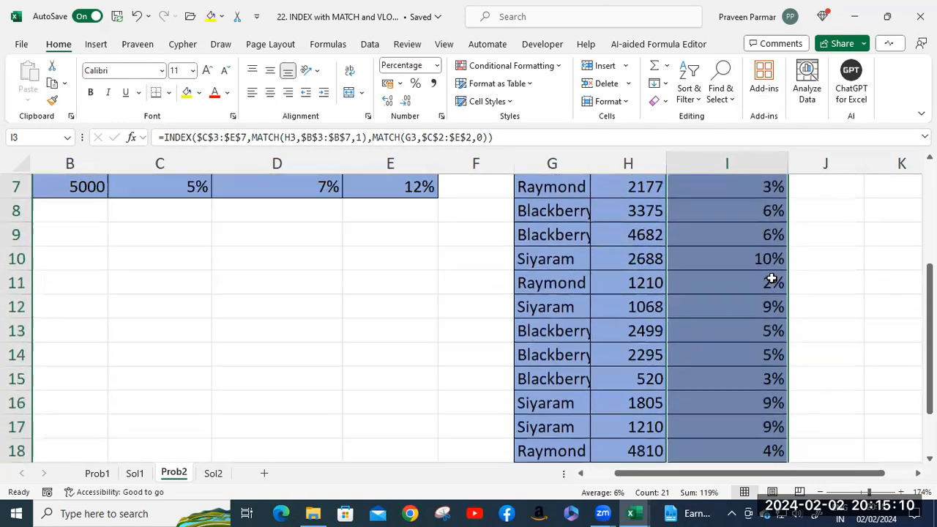
scroll(772, 280, up, 2)
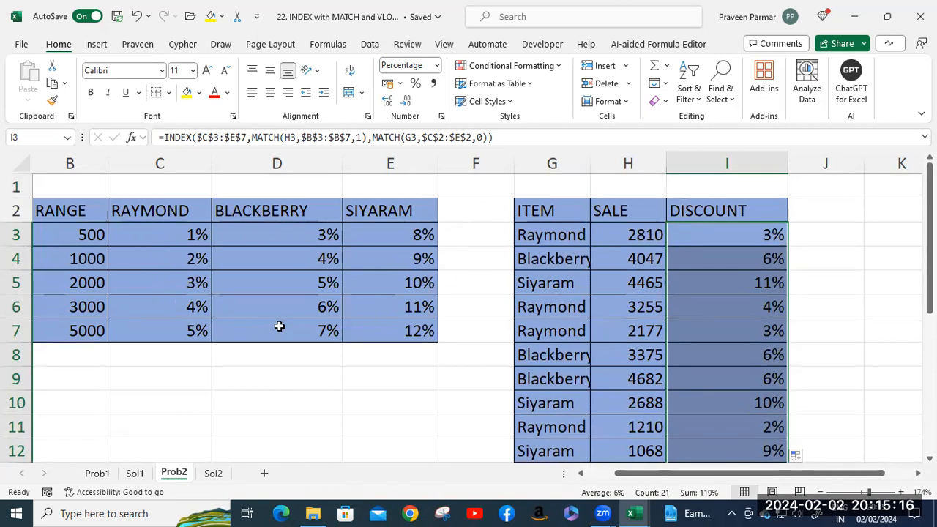
- Review the INDEX & MATCH reference area tables on the Prob1 sheet, back to column A
click(96, 474)
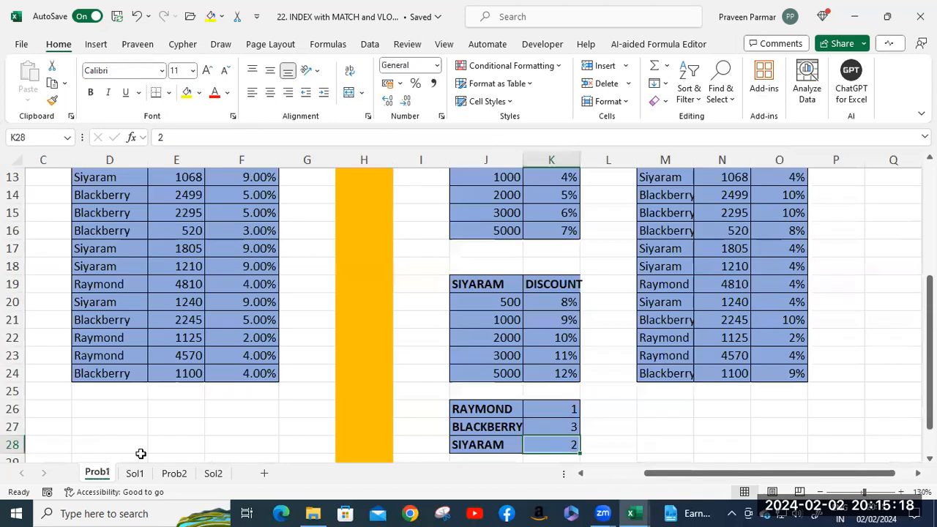
scroll(183, 297, up, 4)
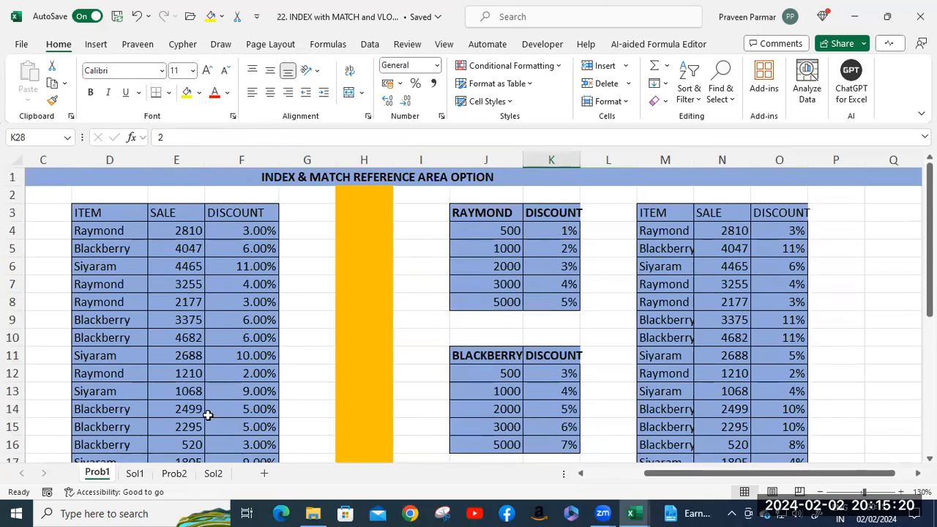
drag(686, 477, 388, 453)
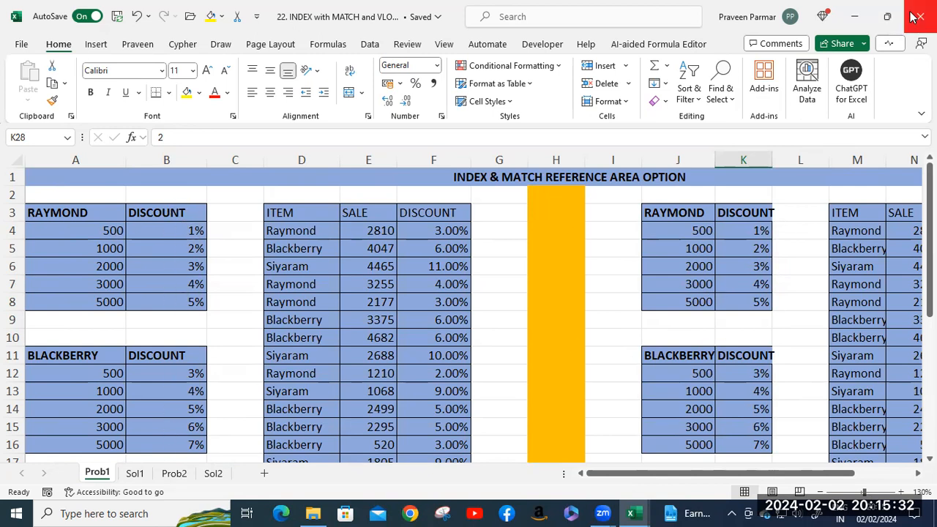
- Switch to File Explorer, open the workbook "24. One Way Lookup with Conditional Formatting", and show its OneWay sheet
click(317, 511)
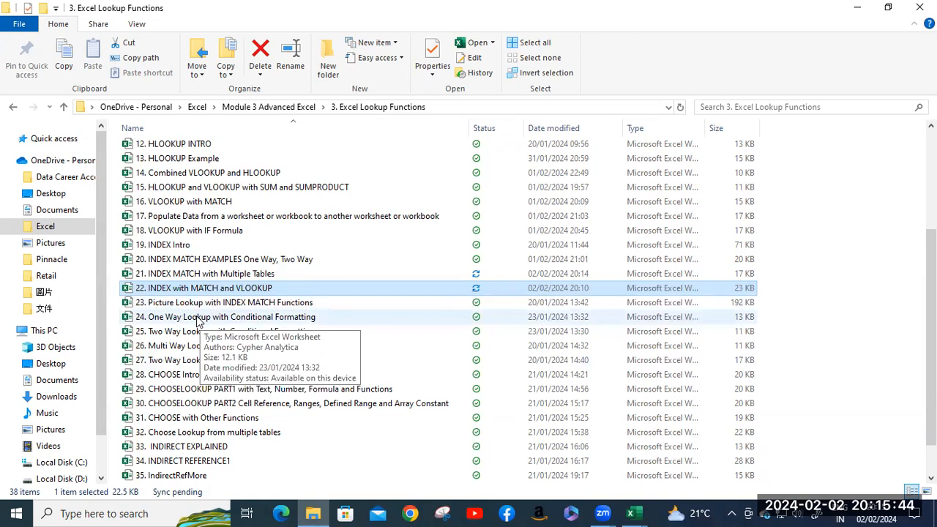
click(196, 319)
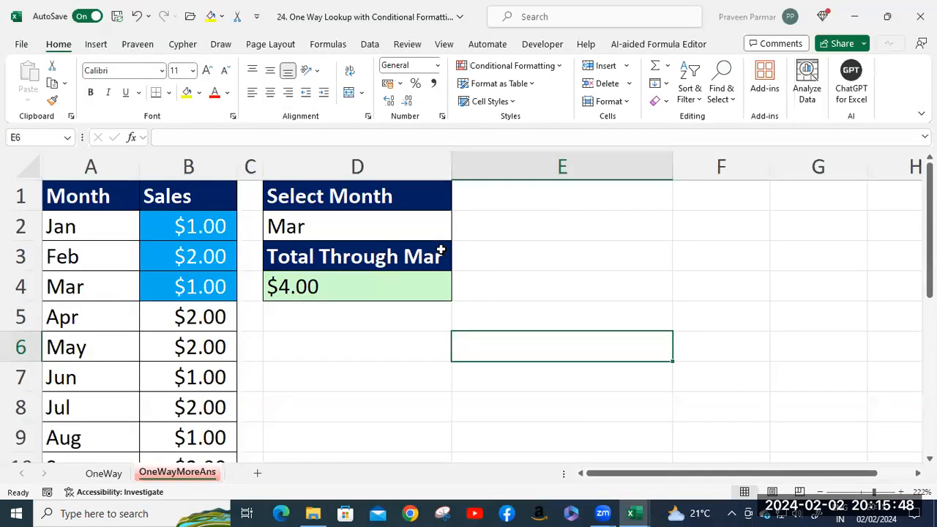
click(113, 476)
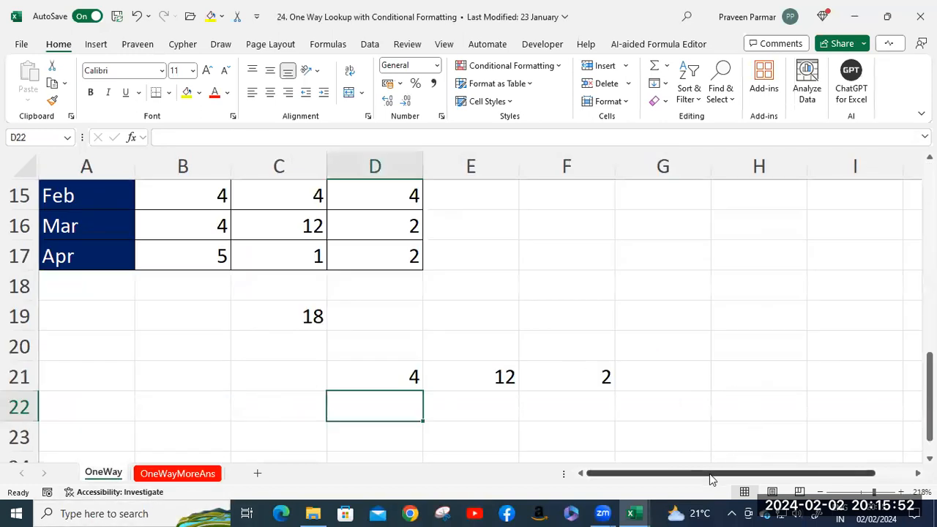
- Examine the SUM, INDEX and MATCH formula in B4 that totals a whole month column on the OneWay sheet
scroll(388, 355, up, 5)
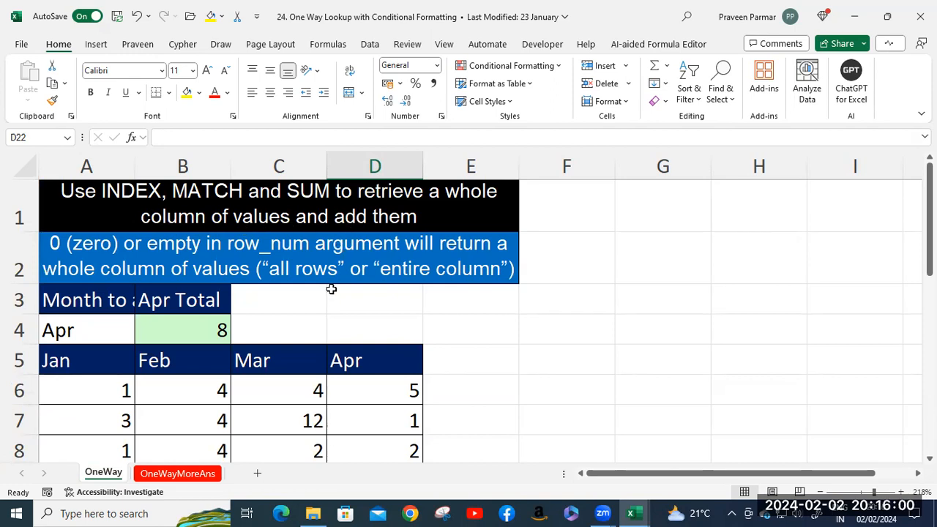
scroll(331, 289, down, 2)
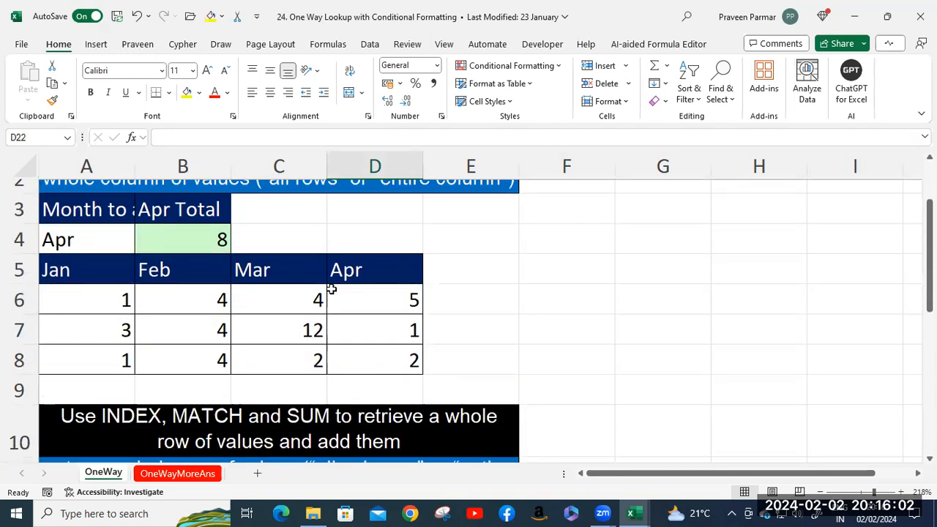
double_click(184, 240)
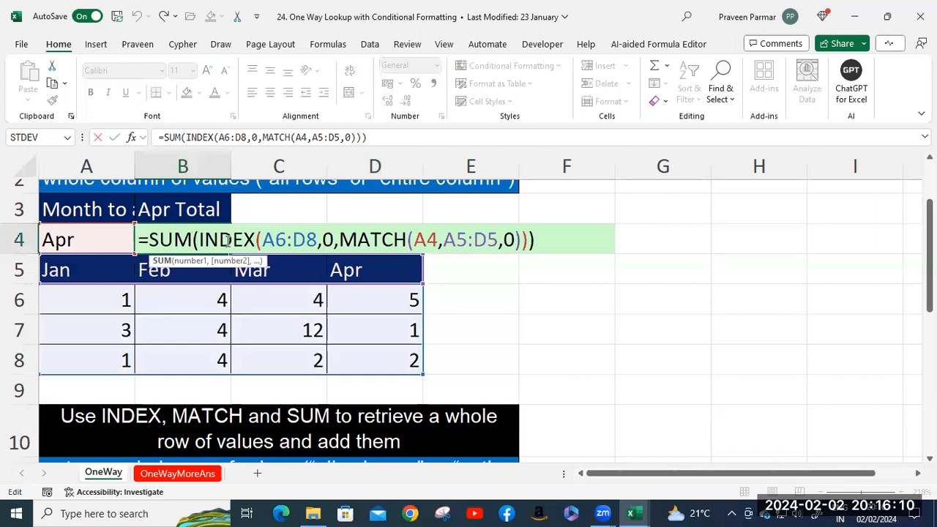
click(200, 240)
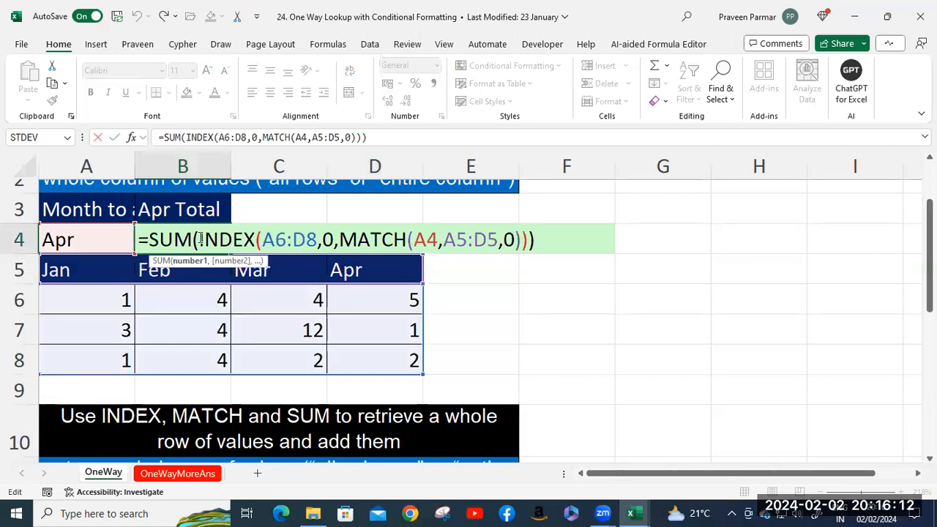
drag(200, 240, 255, 239)
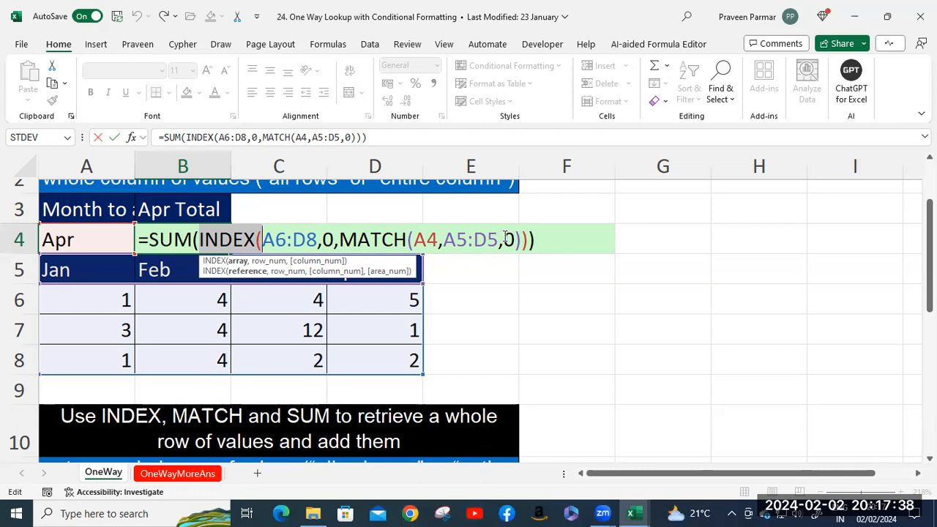
click(539, 239)
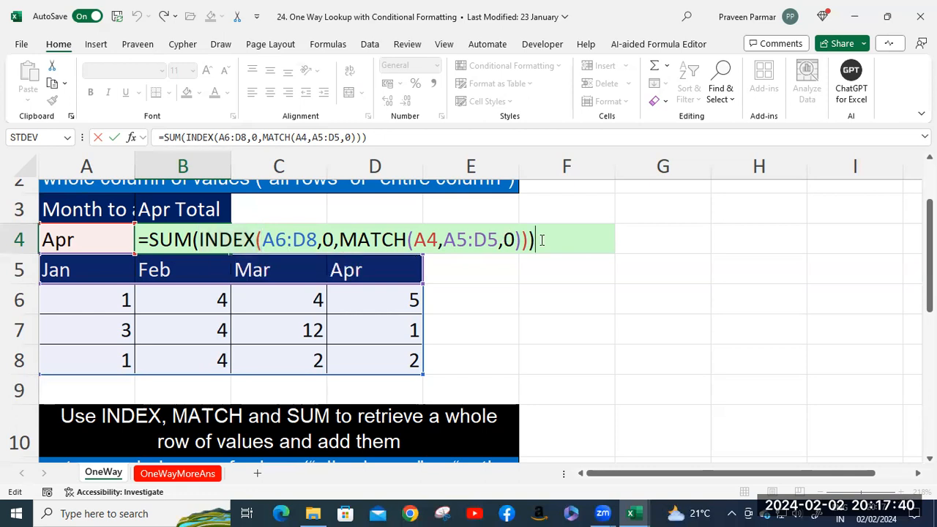
key(Return)
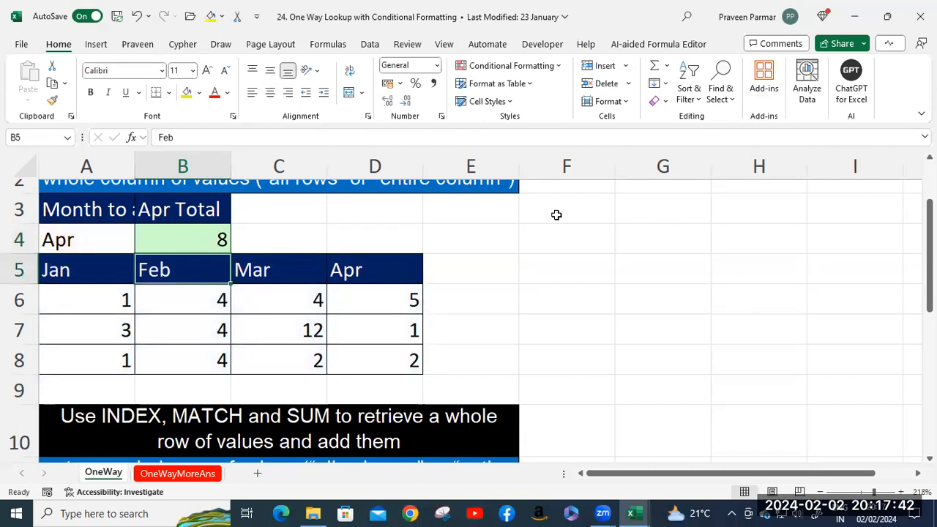
- Set the month to add in cell A4 to Mar
click(89, 240)
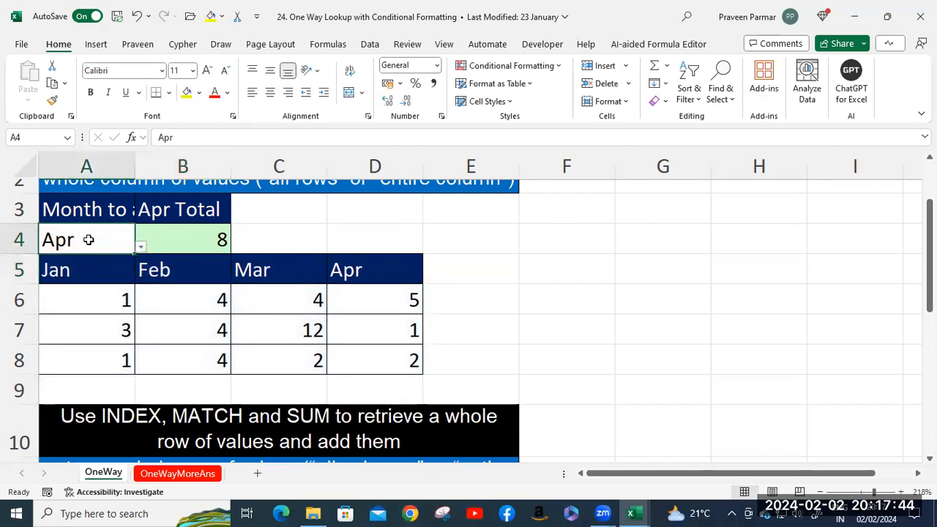
click(141, 248)
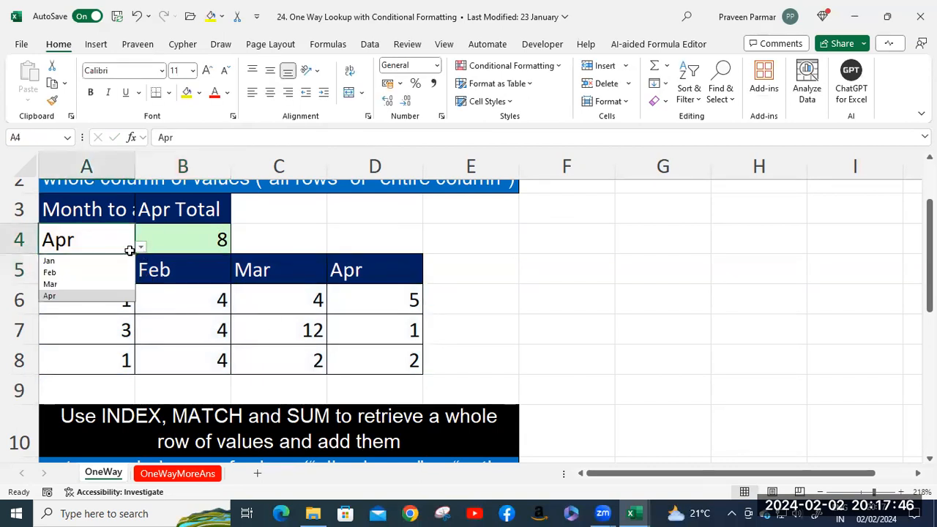
click(54, 284)
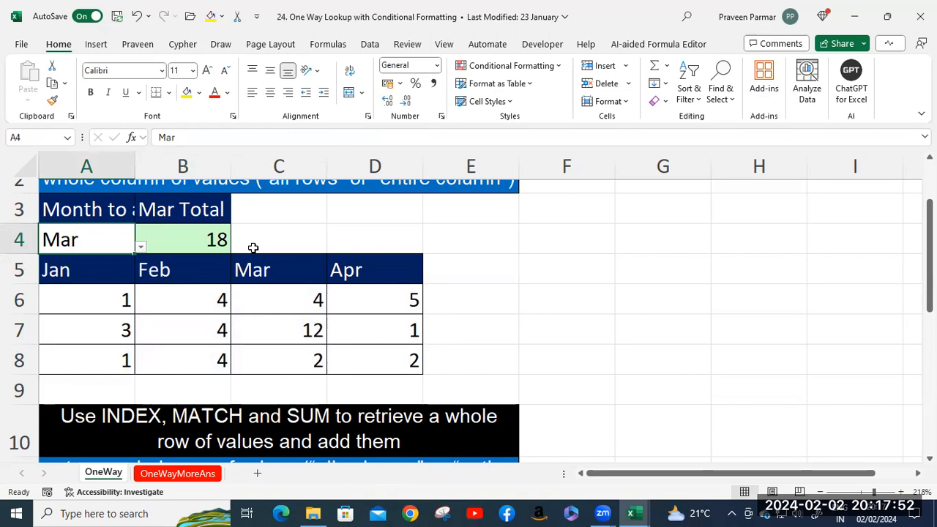
- Inspect the INDEX part nested inside B4's SUM formula and leave the cell without changing it
double_click(200, 241)
drag(199, 241, 530, 240)
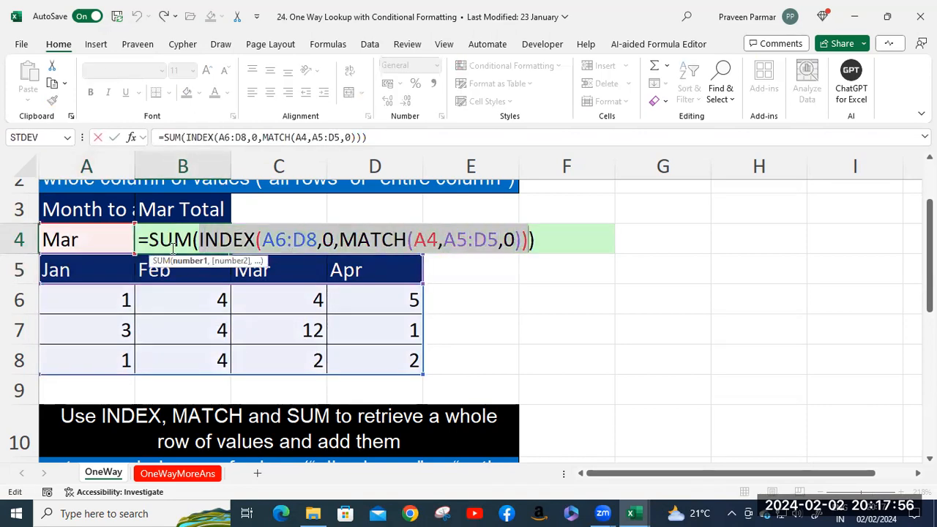
click(148, 241)
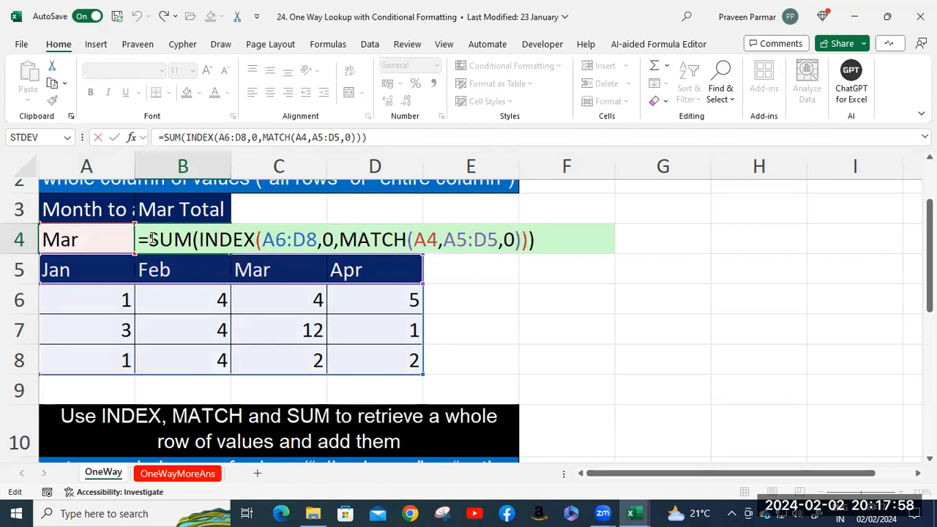
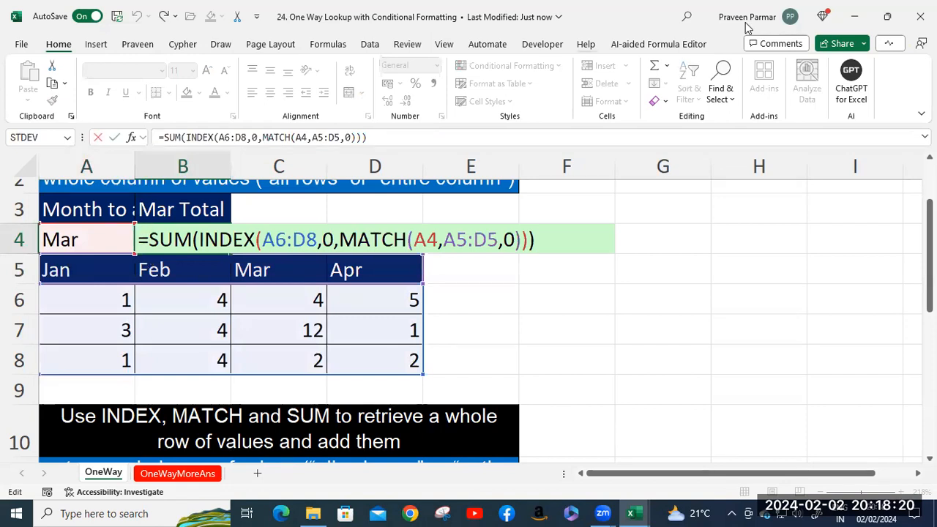
click(468, 289)
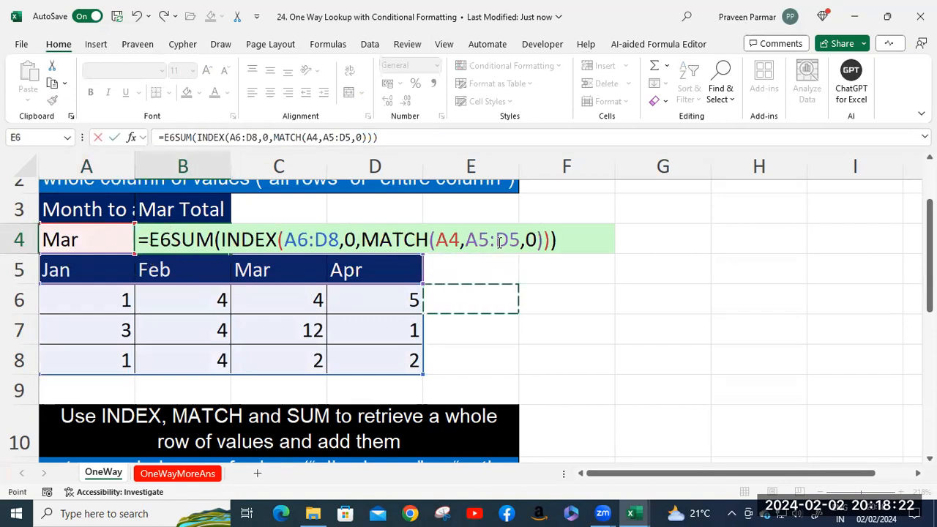
key(Escape)
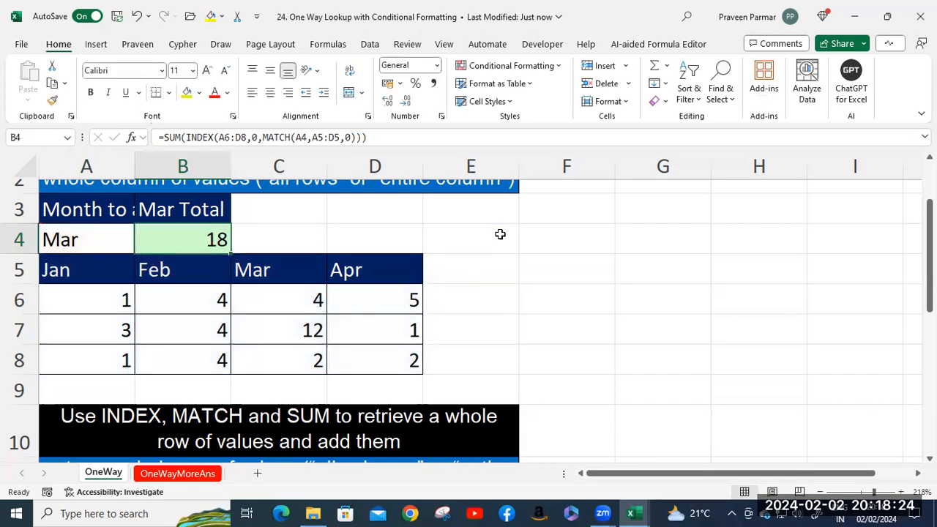
- Examine the row-total formula in B13, including its MATCH row argument, the 0 column argument and the month rows below
scroll(500, 234, down, 3)
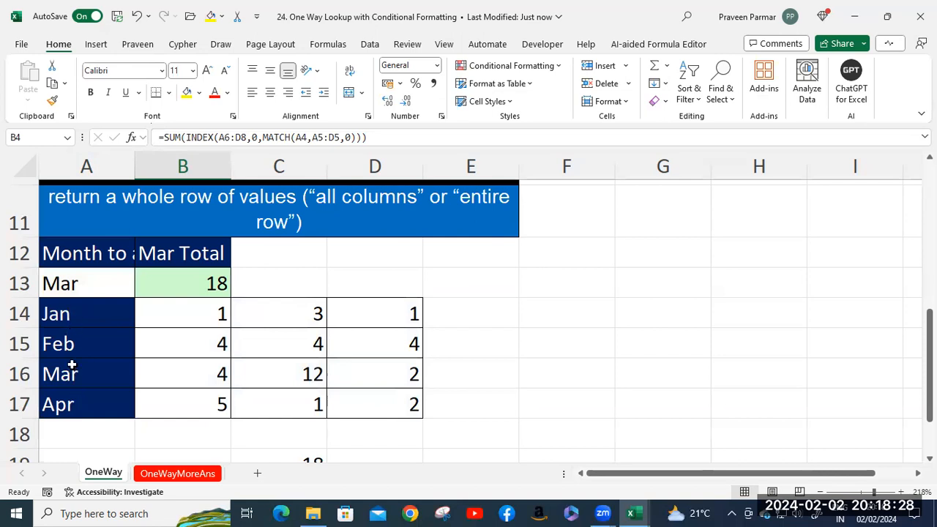
scroll(71, 364, up, 3)
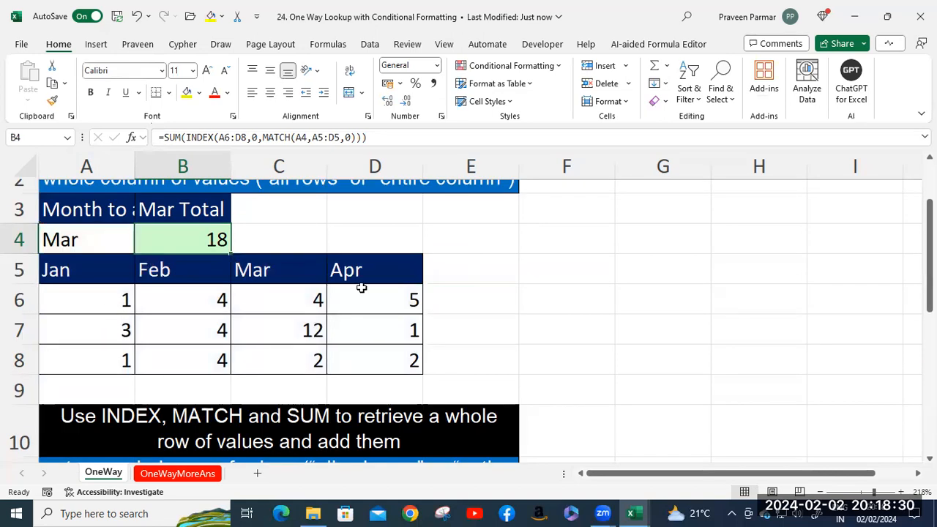
scroll(362, 288, down, 4)
scroll(359, 289, up, 2)
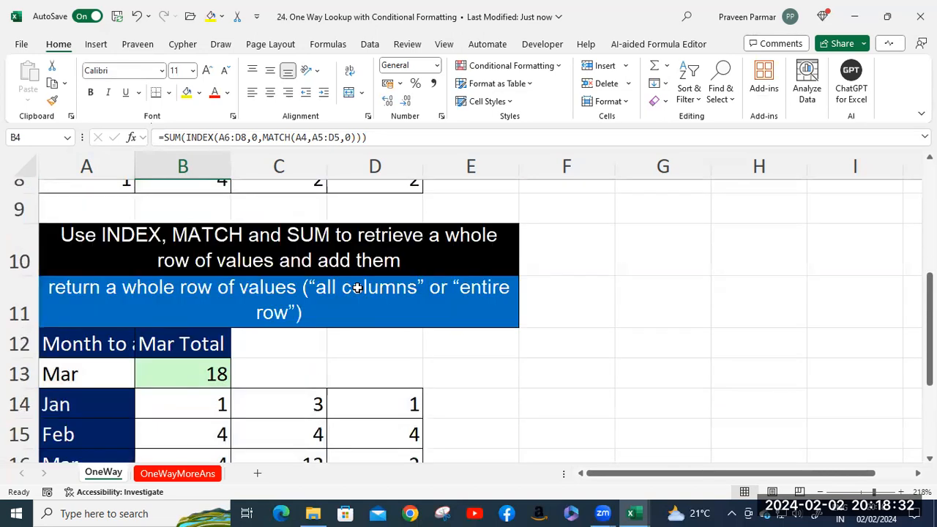
click(181, 371)
double_click(181, 371)
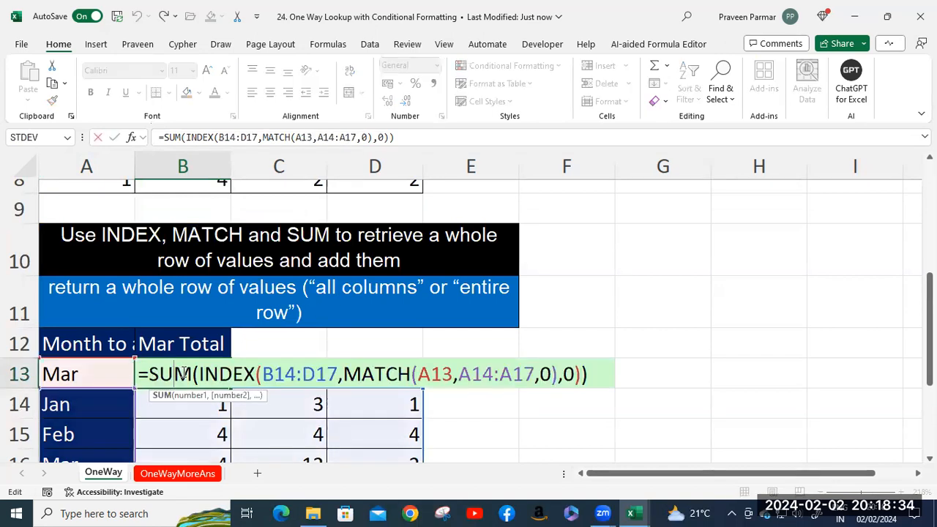
drag(344, 373, 568, 375)
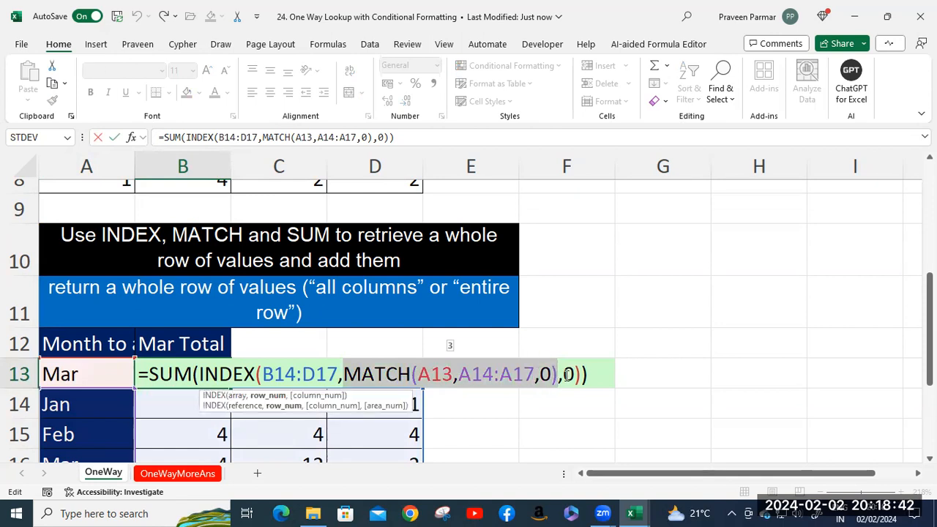
click(563, 374)
double_click(574, 375)
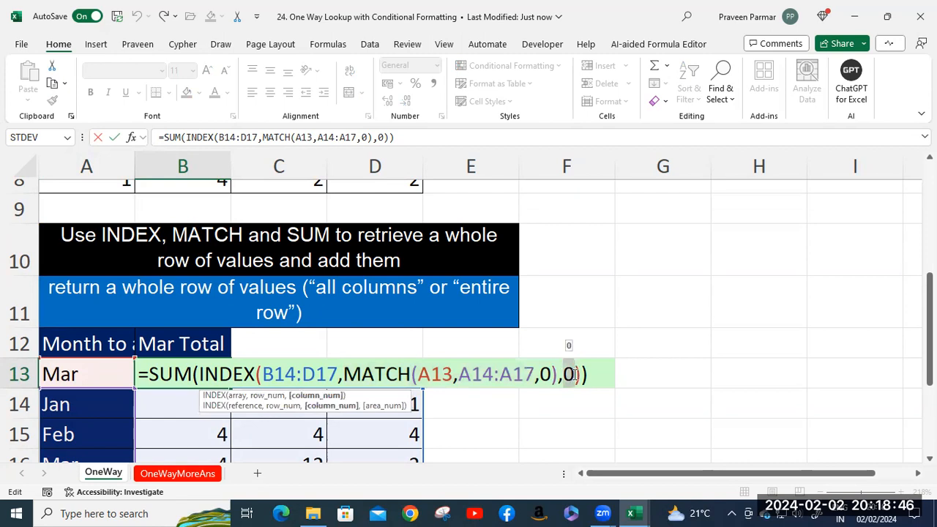
click(558, 375)
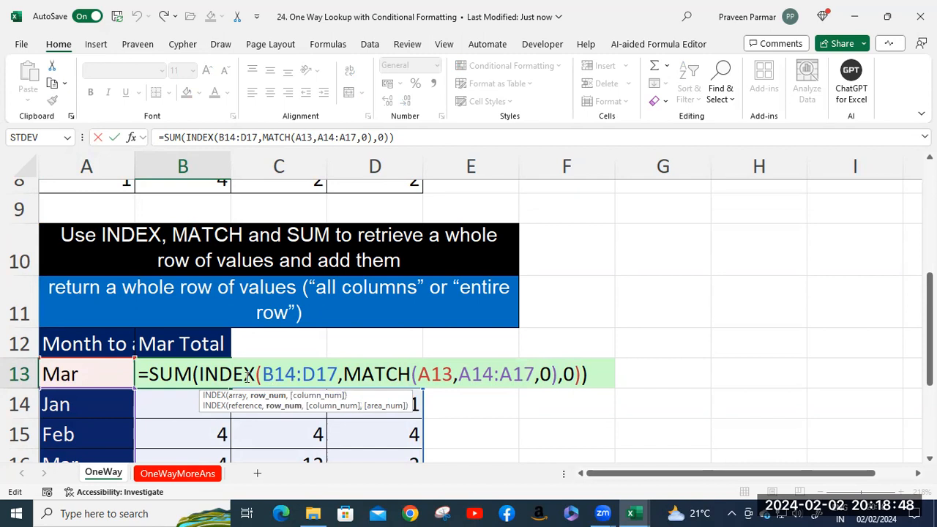
double_click(574, 374)
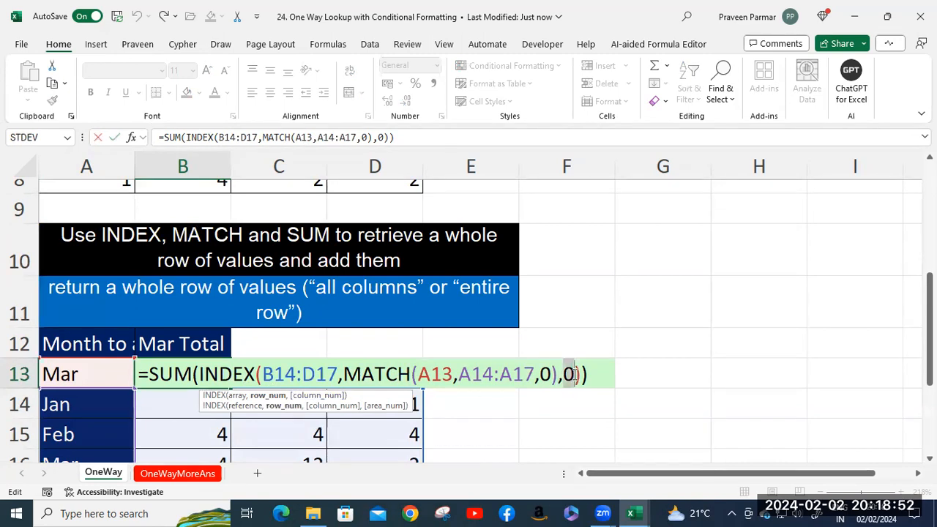
click(604, 375)
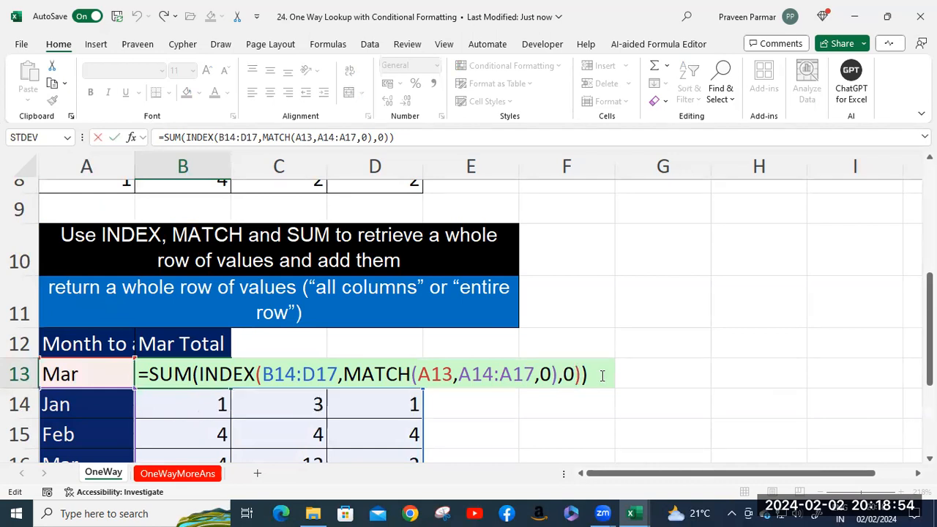
scroll(478, 362, down, 2)
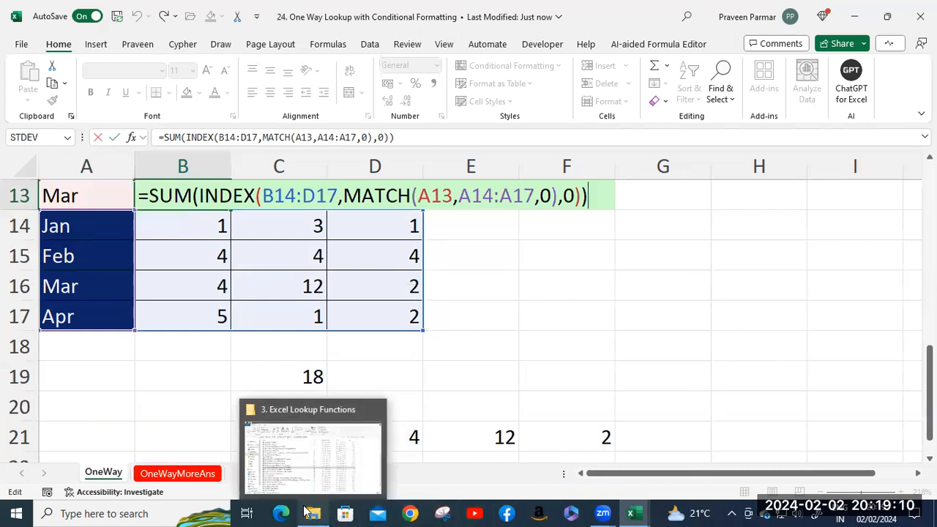
- Show the OneWayMoreAns sheet and look over its Month and Sales table down to the last row
click(177, 474)
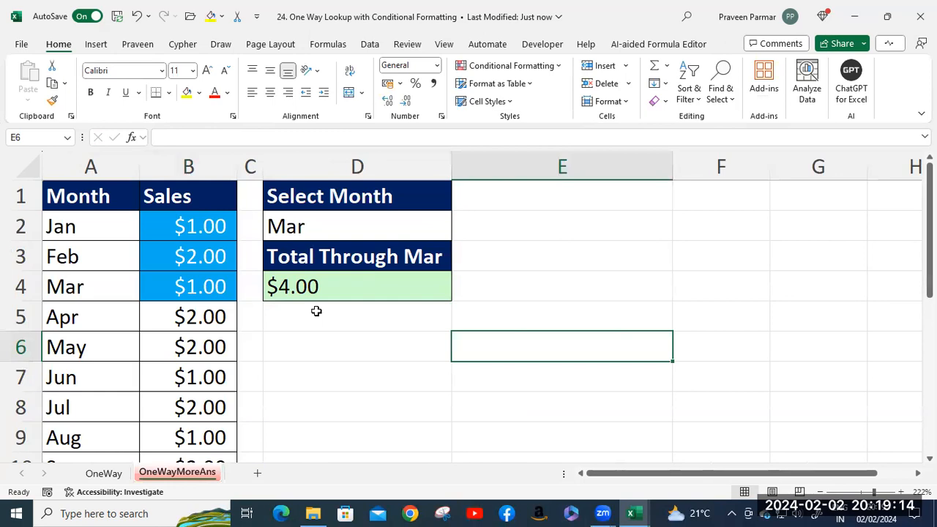
scroll(324, 286, down, 4)
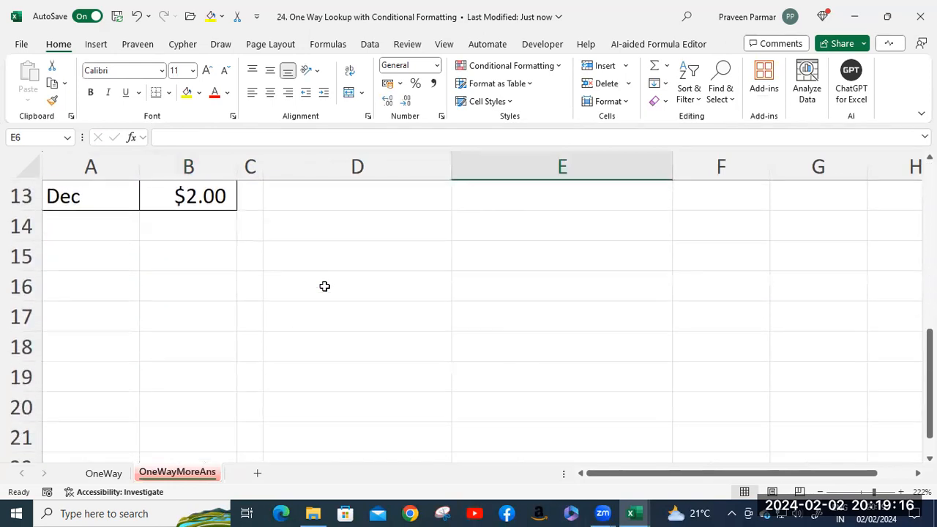
scroll(325, 286, up, 4)
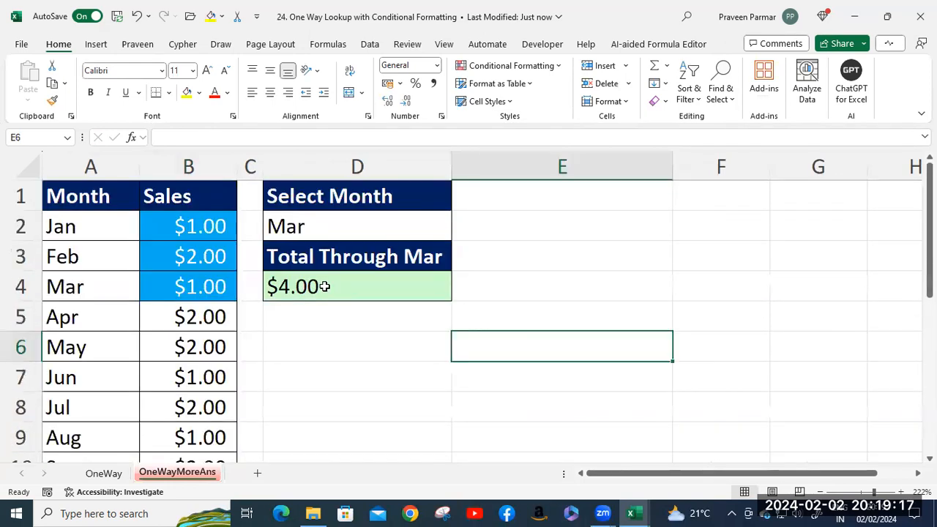
- Test the Select Month cell D2 with Jun and Feb, and leave it set to Aug
click(314, 229)
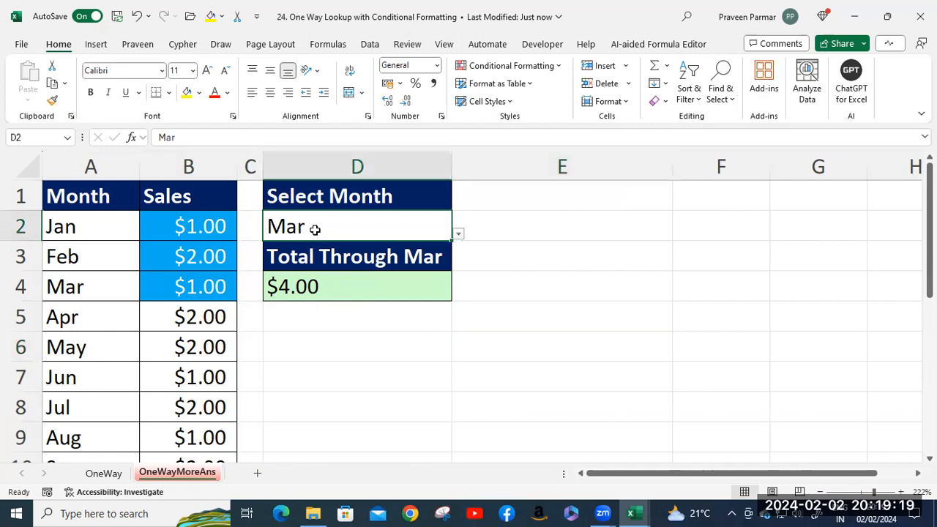
click(458, 234)
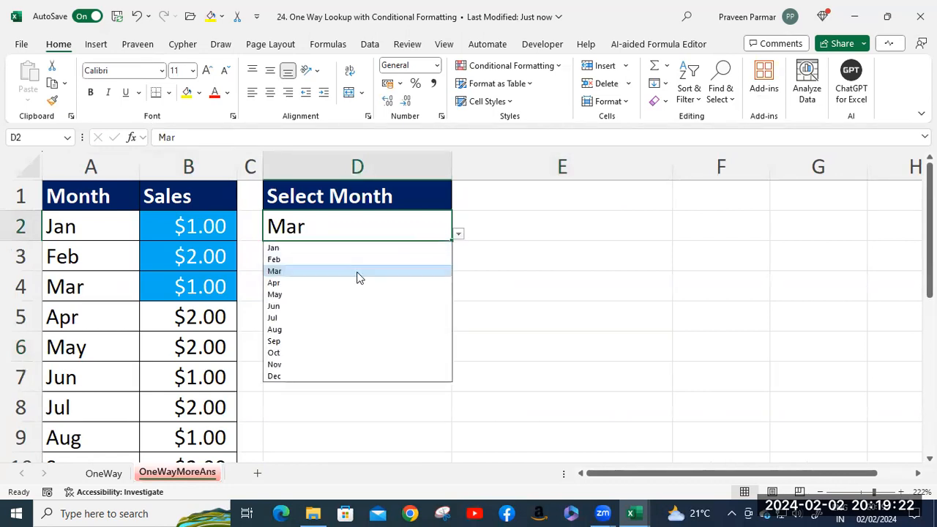
click(281, 308)
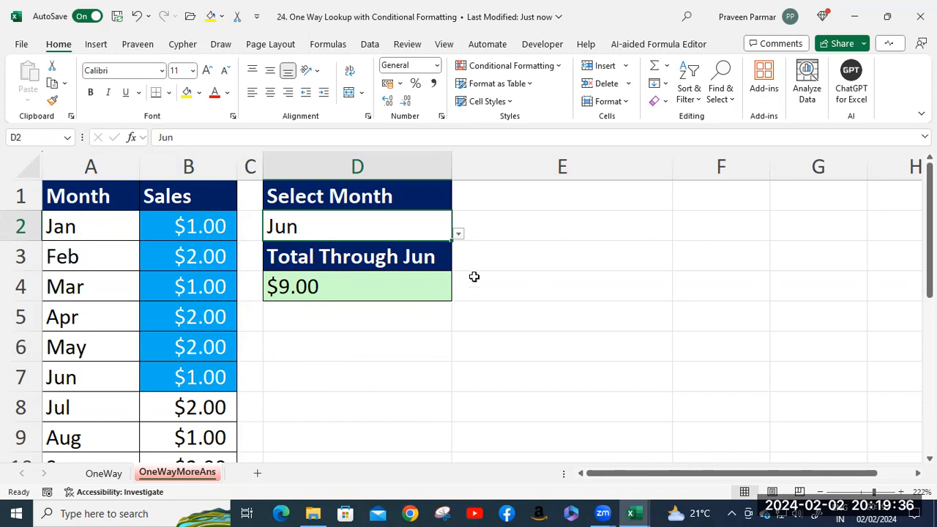
click(459, 234)
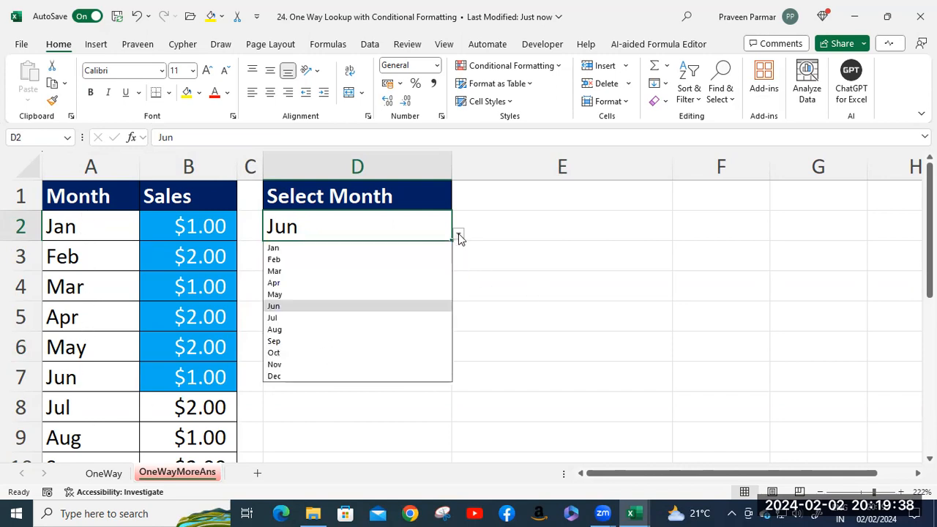
click(325, 264)
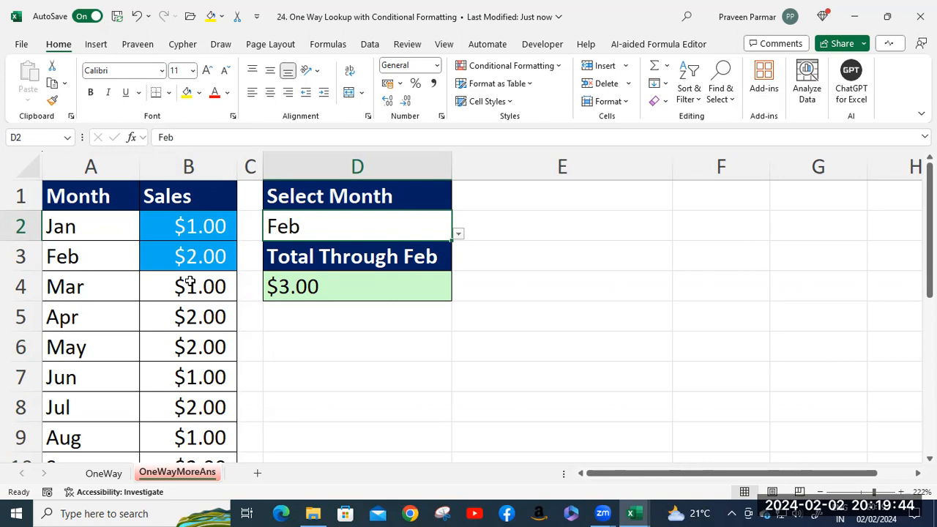
click(458, 234)
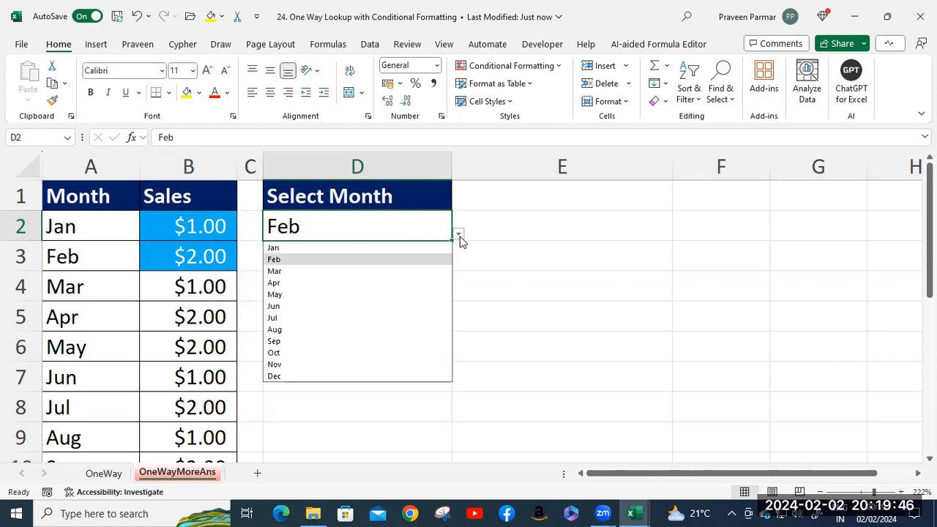
click(276, 330)
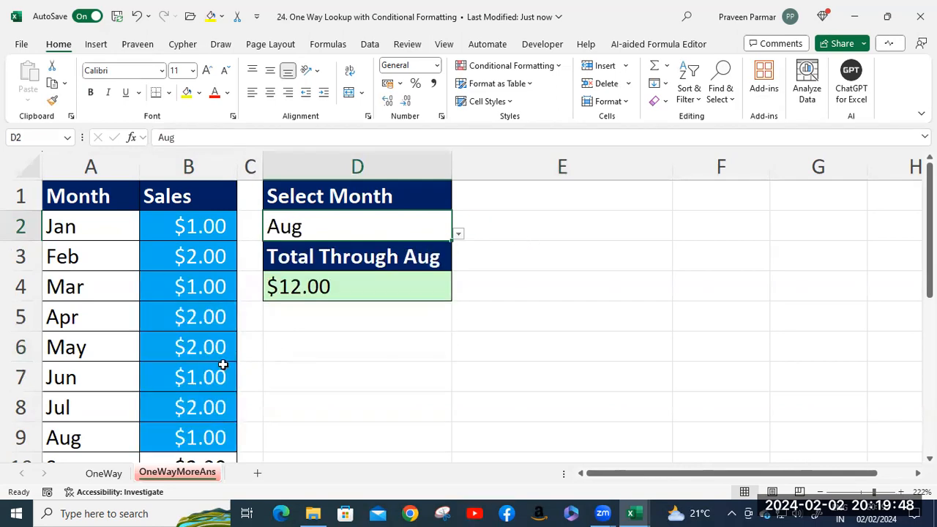
- Examine the SUM formula in D4, focusing on its B2 starting reference and the nested INDEX part that ends the range
scroll(219, 363, down, 2)
scroll(212, 362, up, 2)
double_click(328, 286)
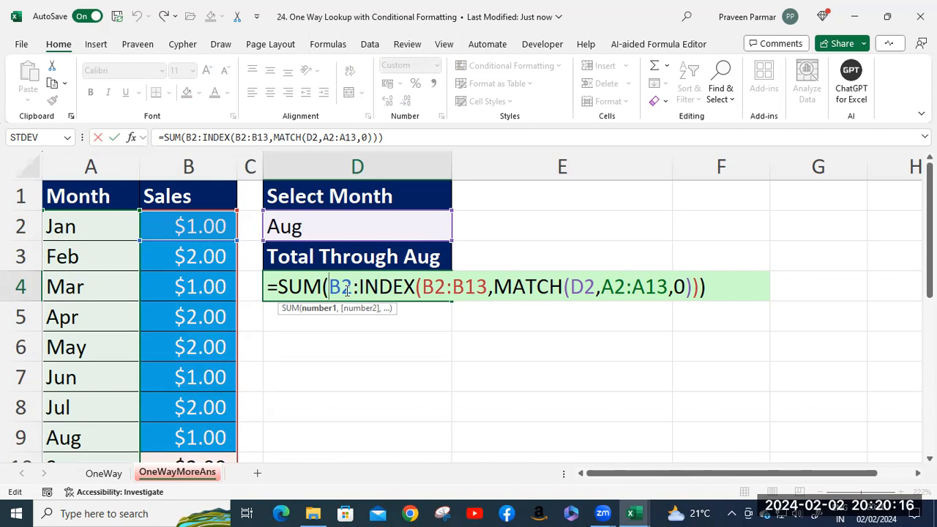
drag(329, 288, 352, 290)
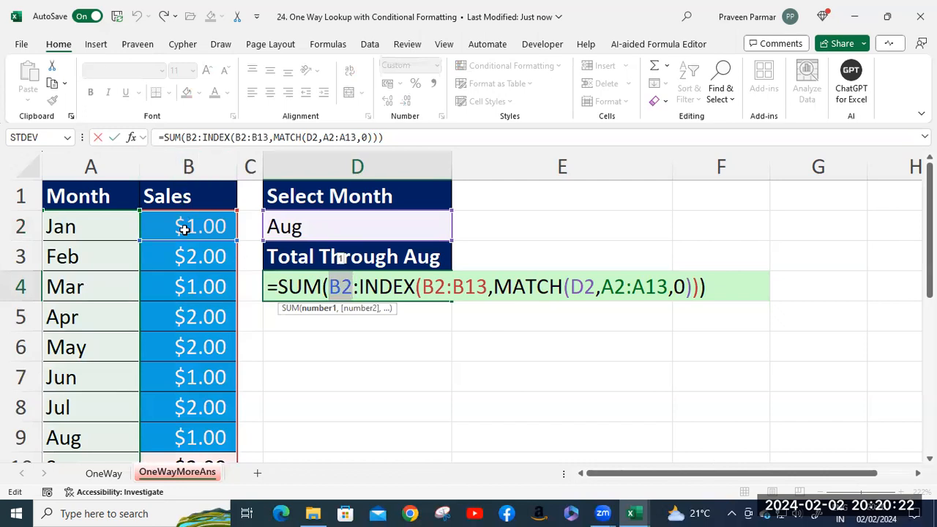
click(362, 288)
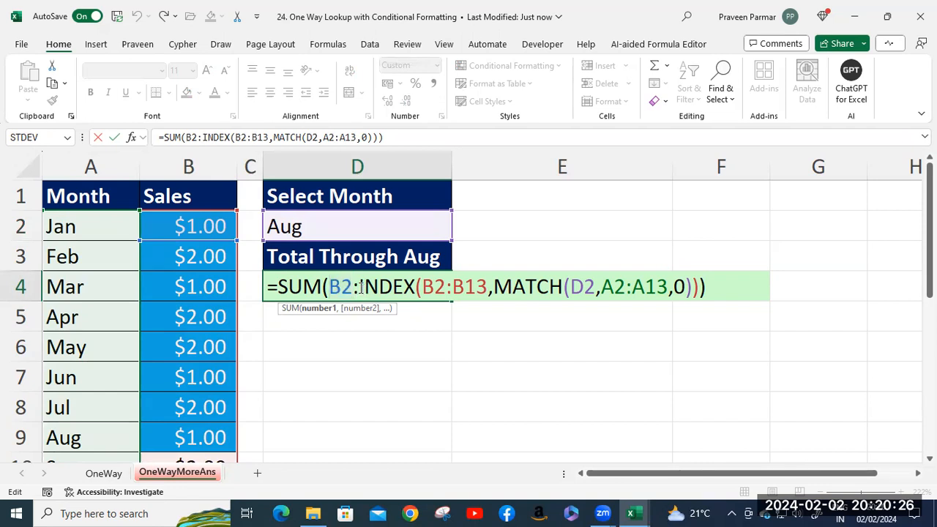
drag(371, 287, 695, 288)
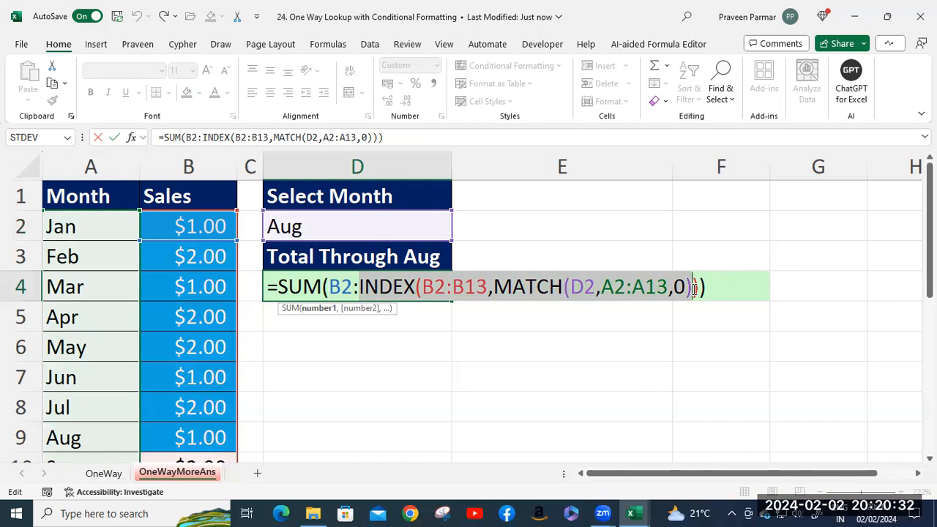
- Examine the B2:B13 array and MATCH row argument inside D4's INDEX against the month rows, and leave the formula unchanged
click(425, 288)
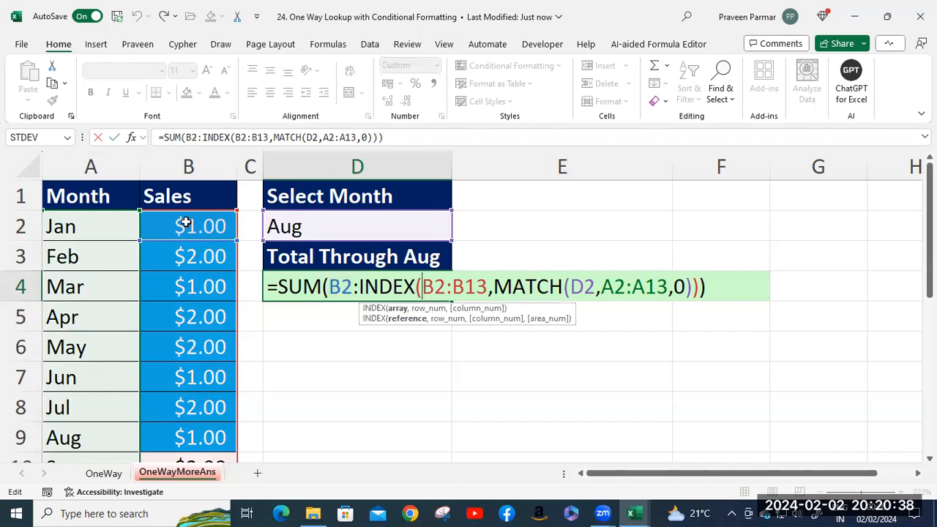
scroll(189, 231, down, 3)
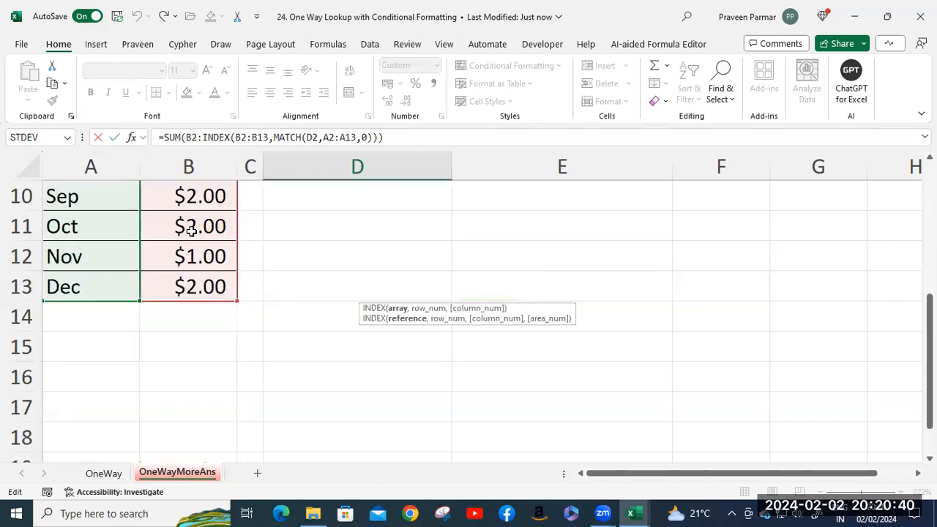
scroll(249, 285, up, 3)
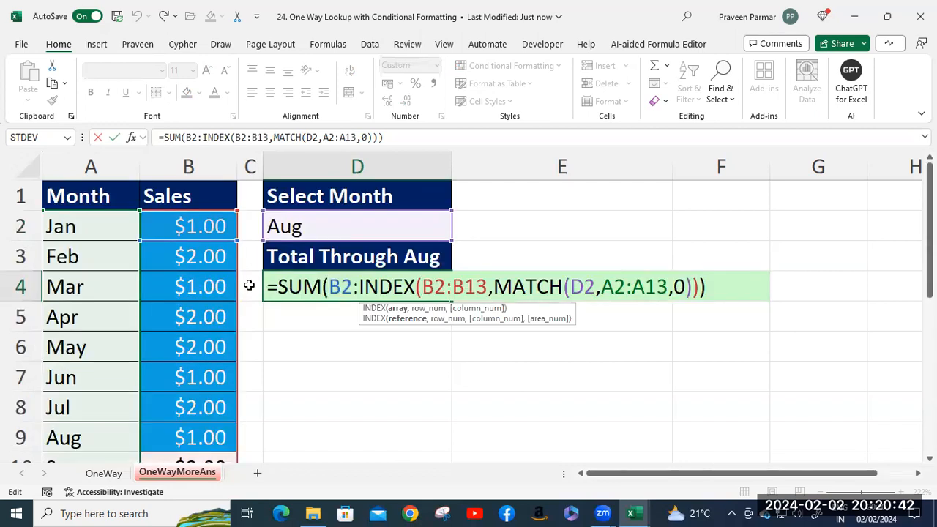
drag(422, 286, 487, 287)
click(491, 287)
click(495, 286)
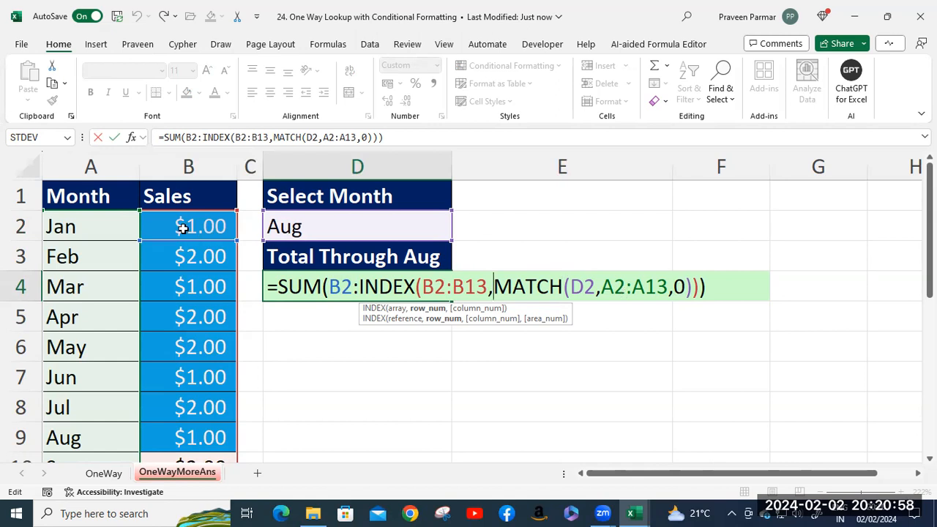
scroll(84, 227, down, 4)
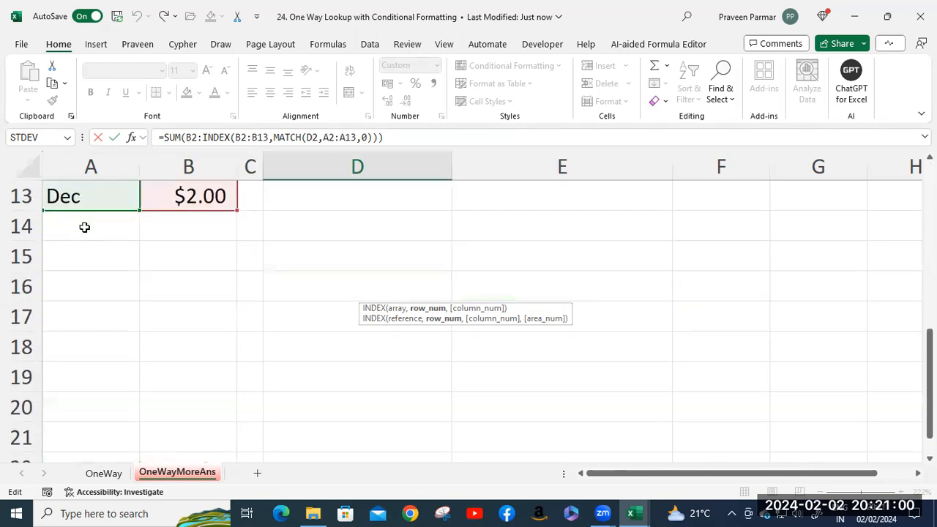
scroll(108, 206, up, 4)
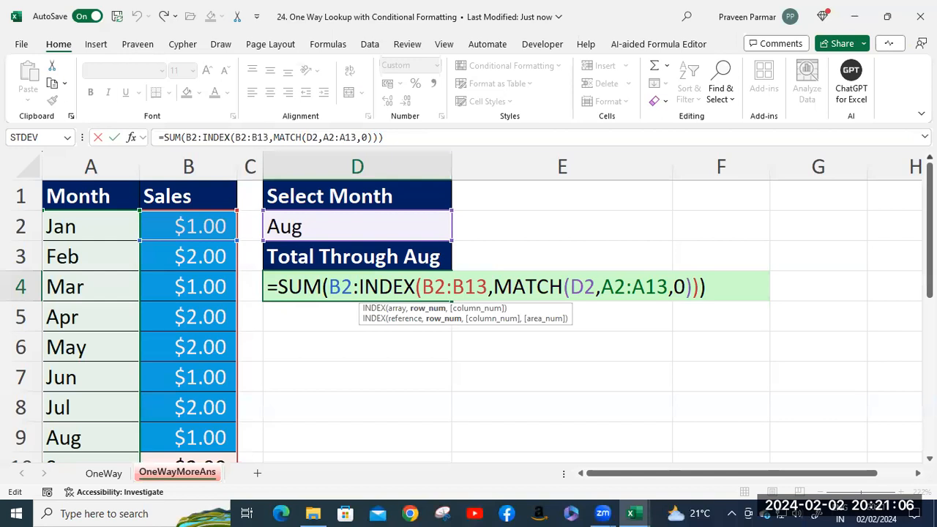
key(Return)
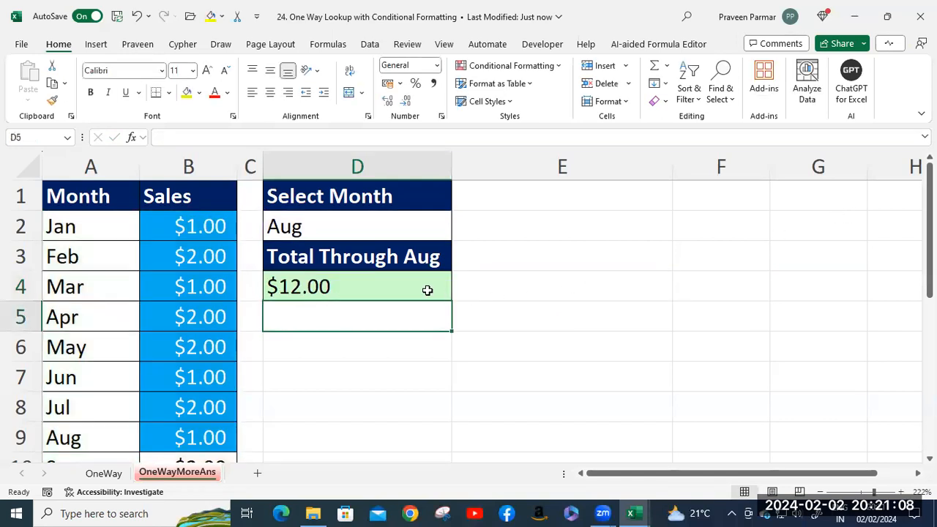
- Set the Select Month cell D2 to May and check the running-total cell D4
click(366, 284)
click(342, 235)
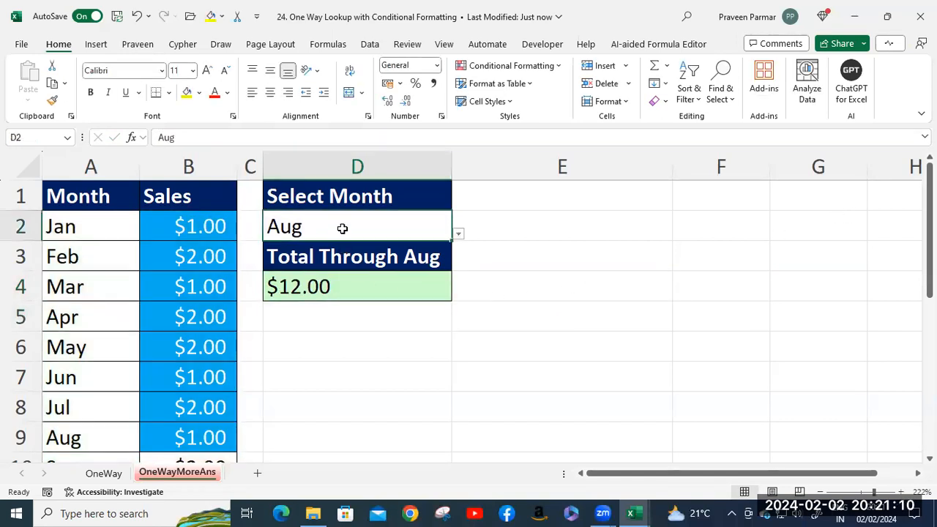
click(458, 234)
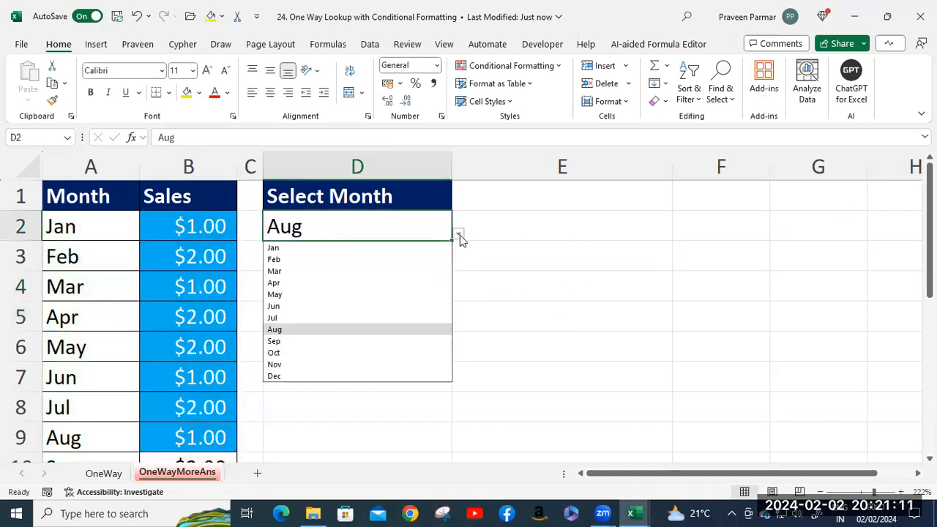
click(277, 294)
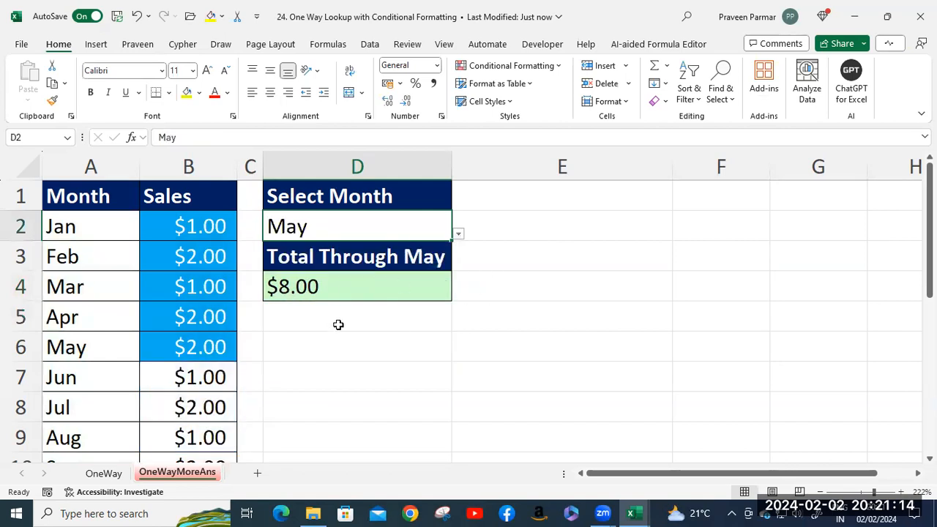
key(Down)
key(Down)
key(Down)
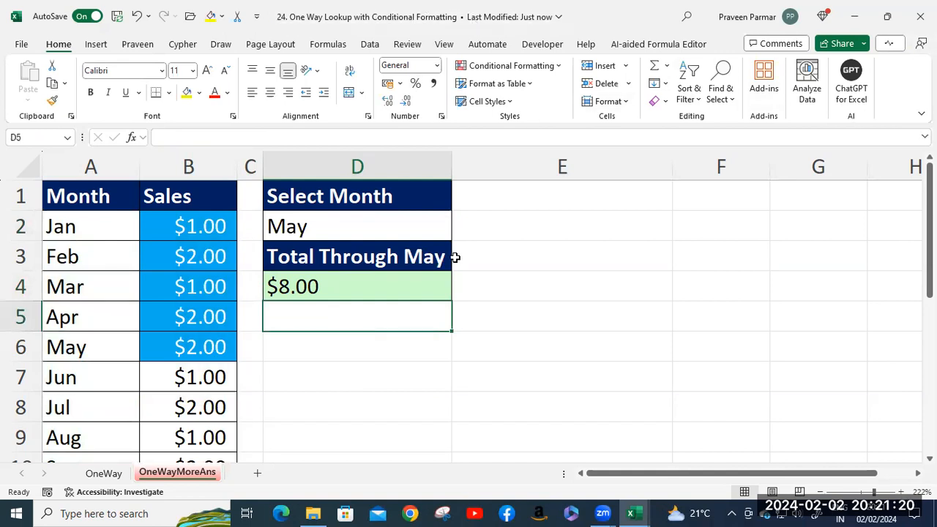
key(Up)
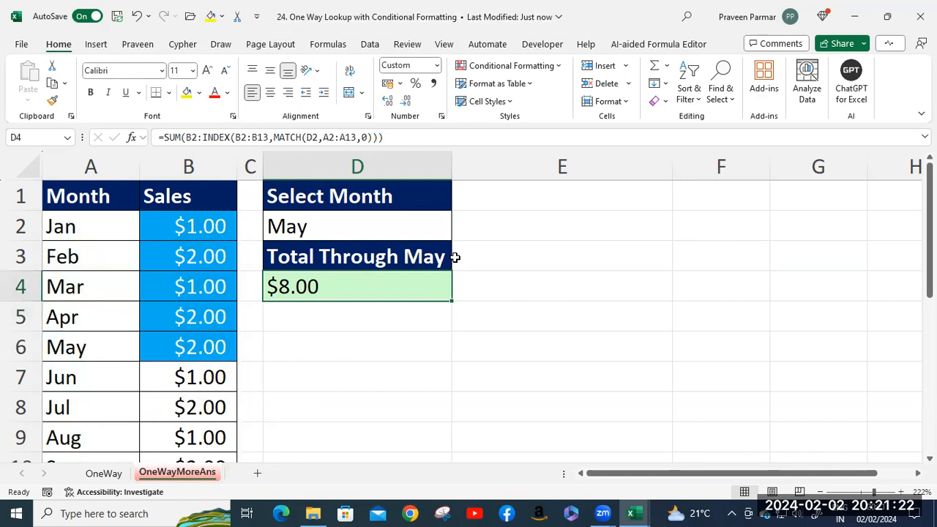
- Begin a SUM formula in the empty cell D6
click(366, 333)
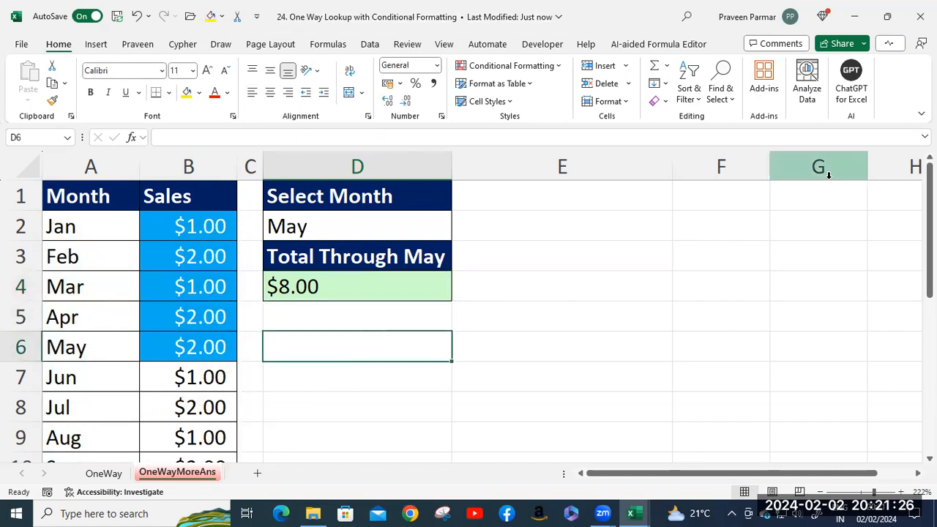
text(=sum)
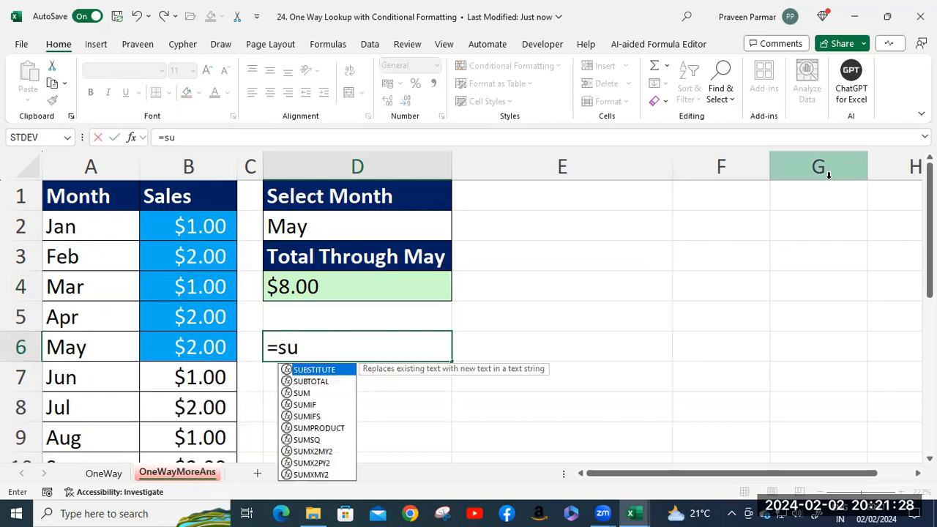
key(Tab)
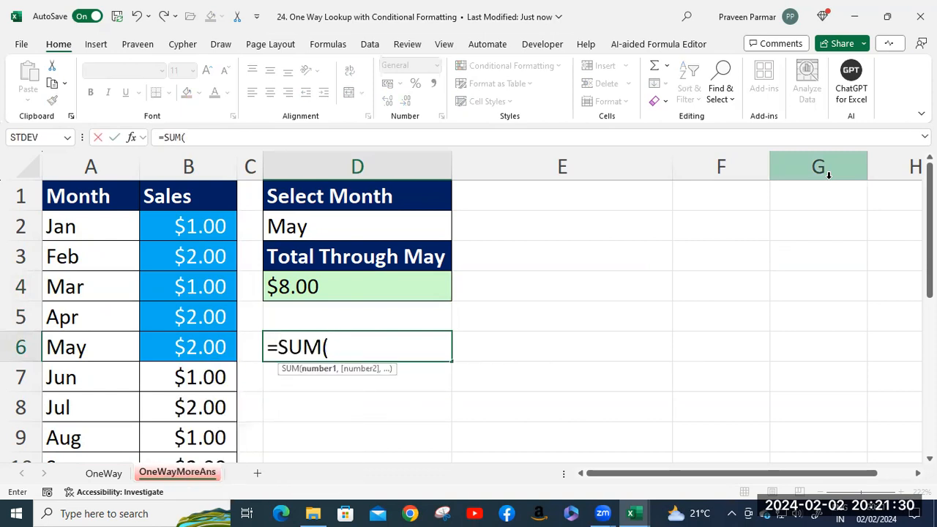
click(192, 224)
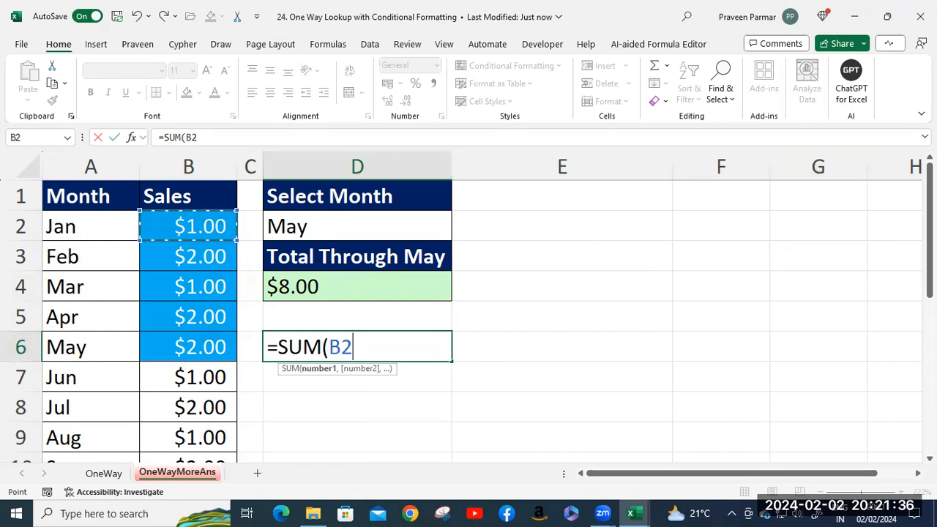
key(F4)
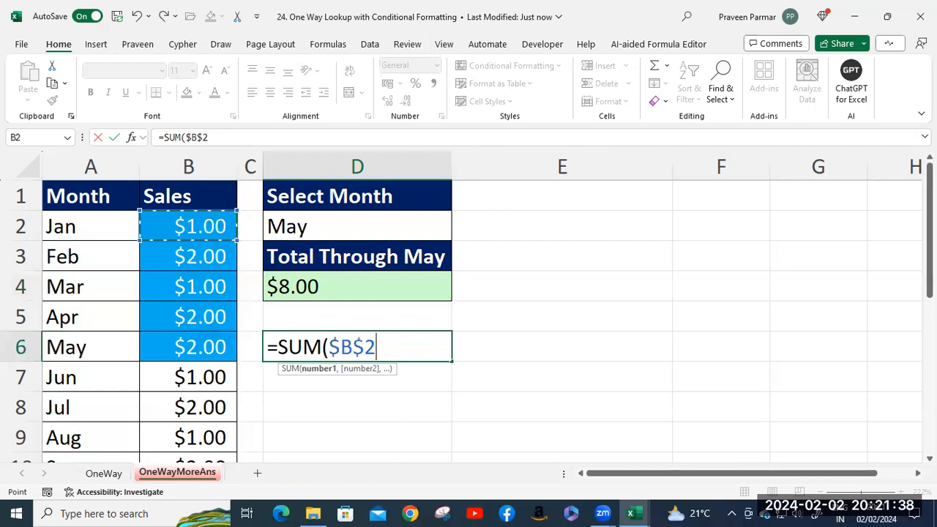
key(F8)
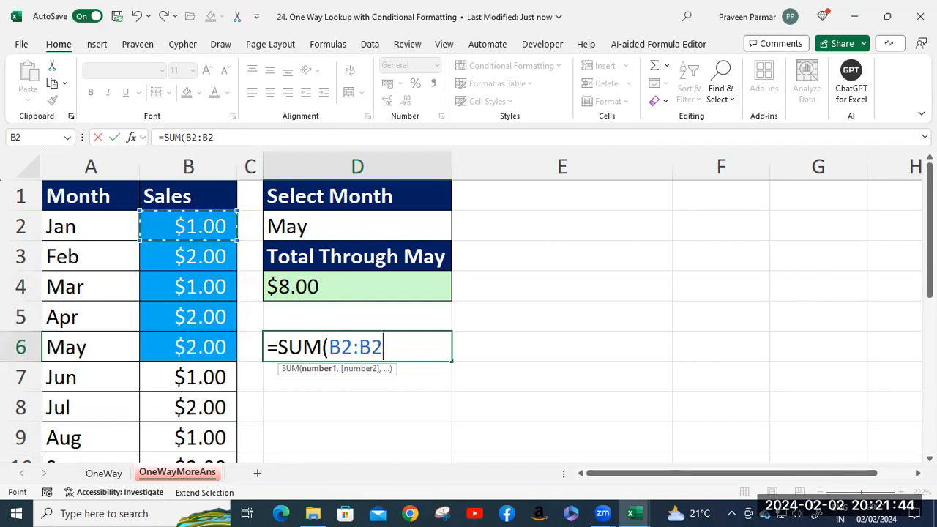
key(BackSpace)
key(BackSpace)
key(BackSpace)
key(BackSpace)
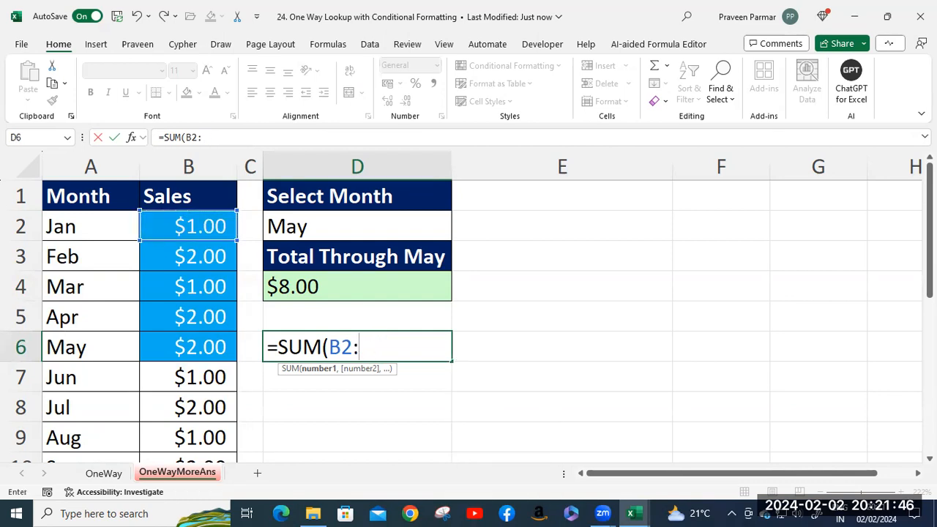
key(BackSpace)
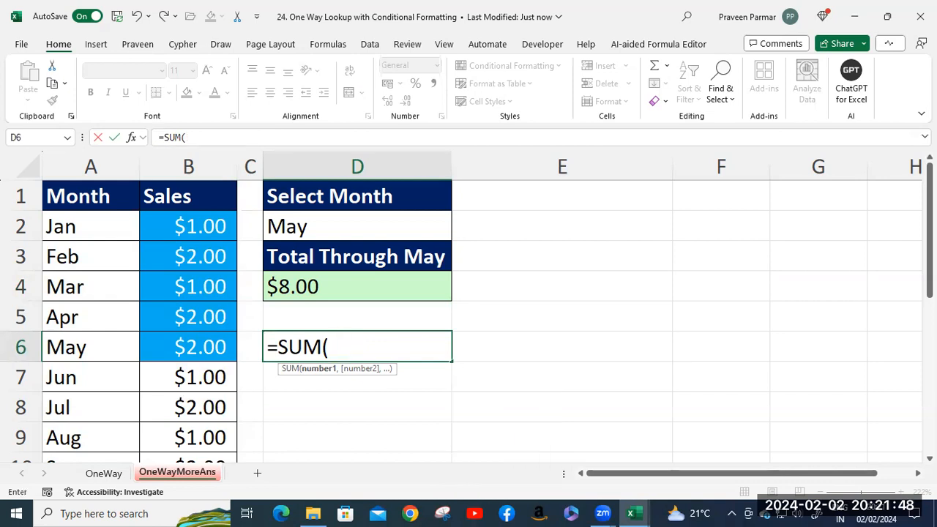
- Make B2 the start of the SUM range in D6 and begin an INDEX function as the range's end
click(167, 219)
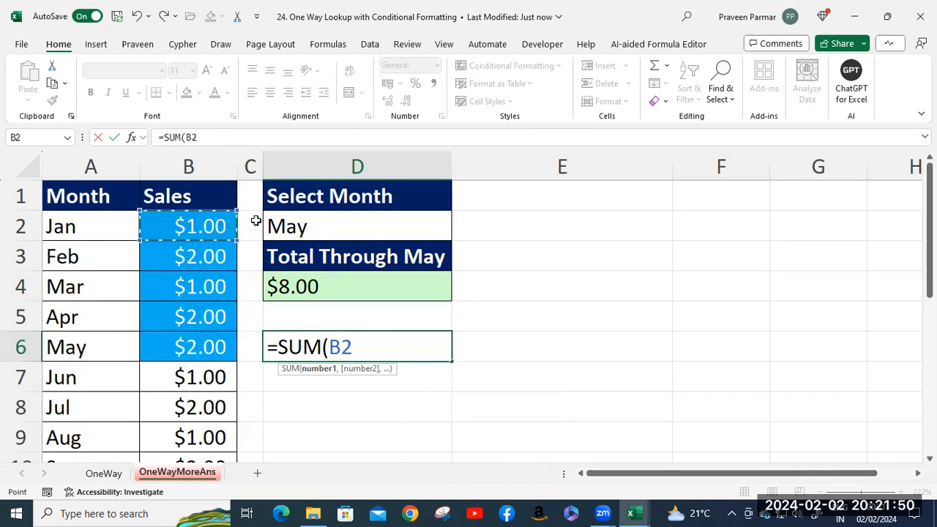
key(F8)
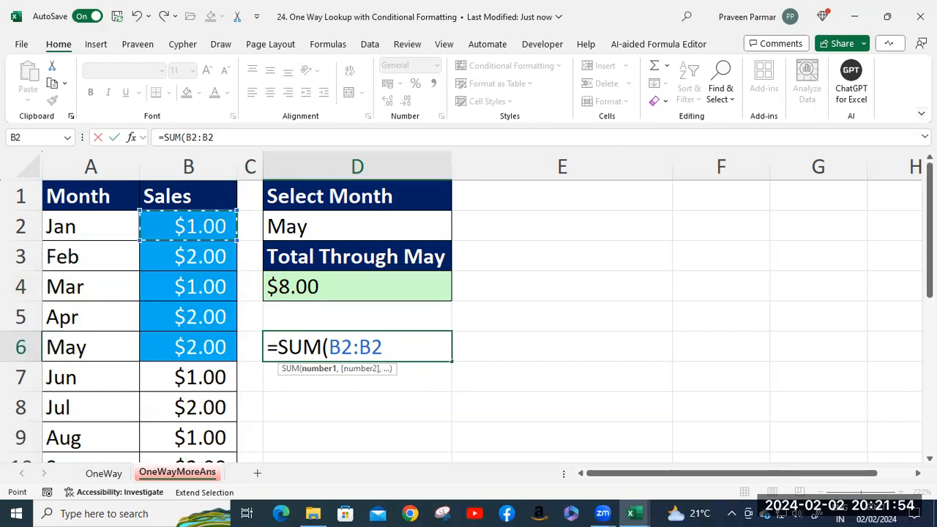
key(BackSpace)
key(BackSpace)
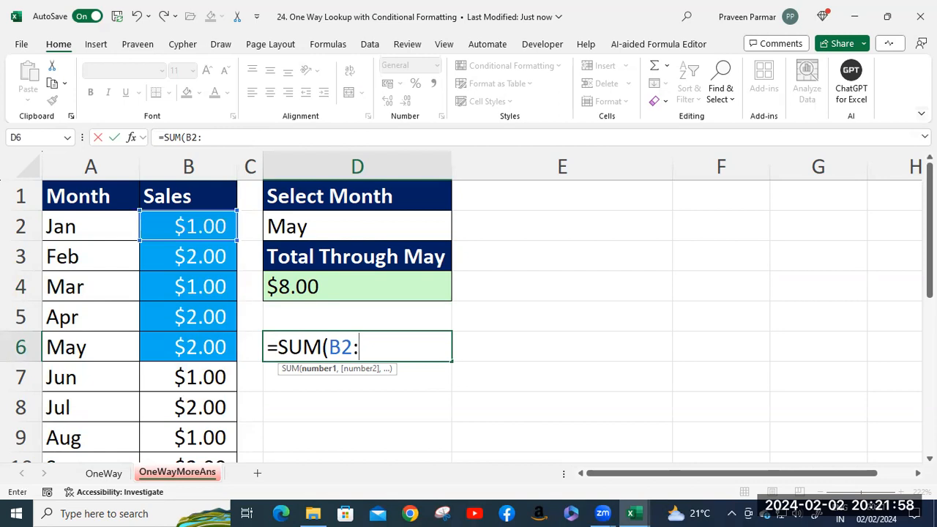
text(ind)
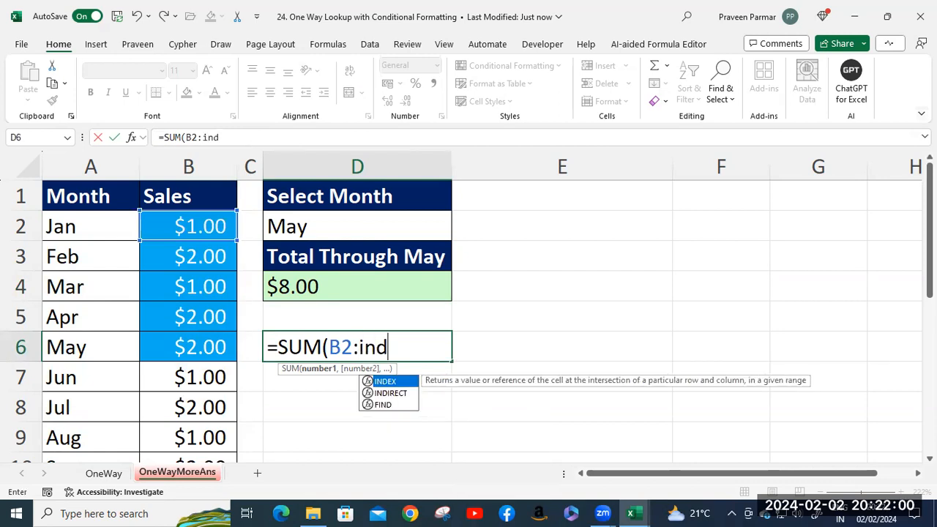
key(Tab)
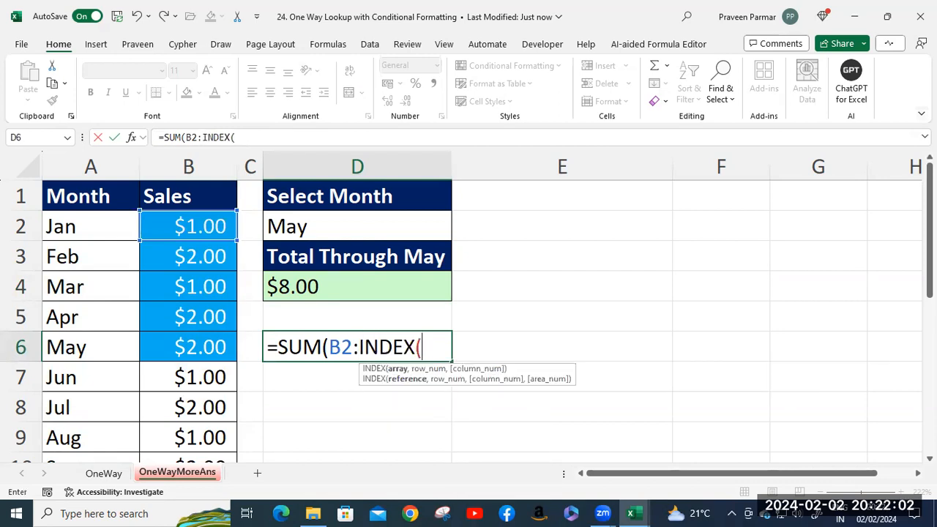
click(326, 228)
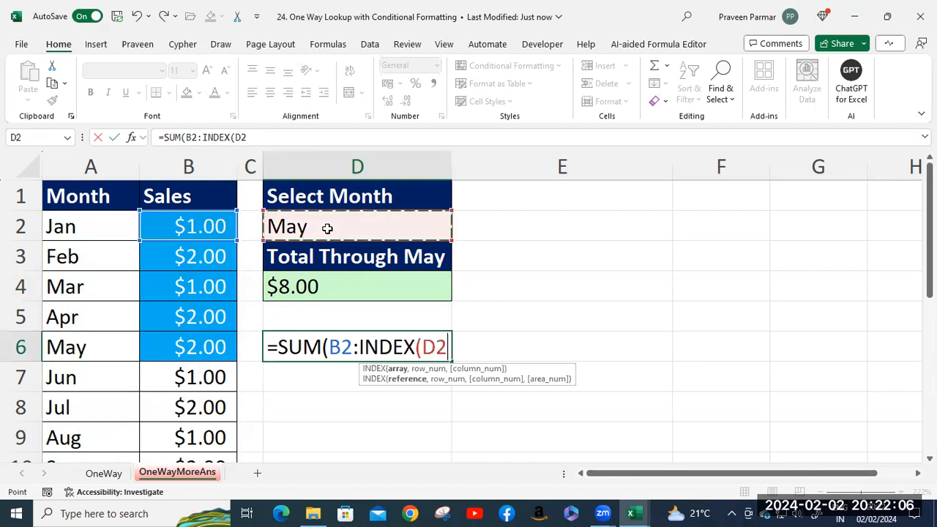
key(BackSpace)
key(BackSpace)
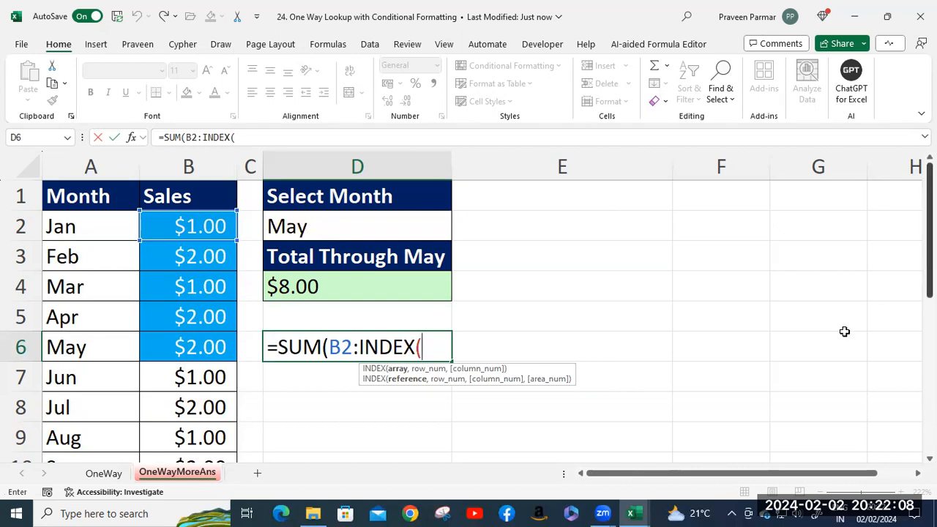
- Supply the Sales values B2:B13 as the INDEX array in D6 and move on to the row number argument
click(187, 226)
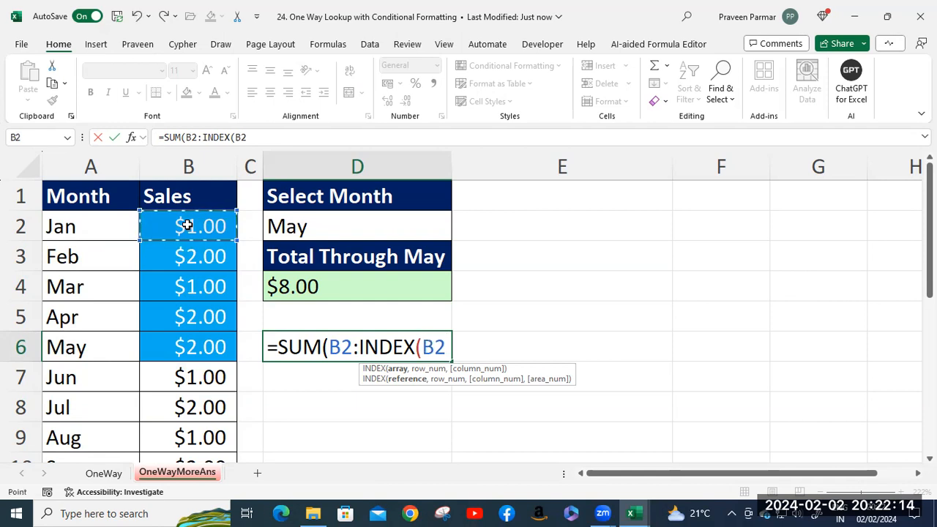
key(ctrl+shift+Down)
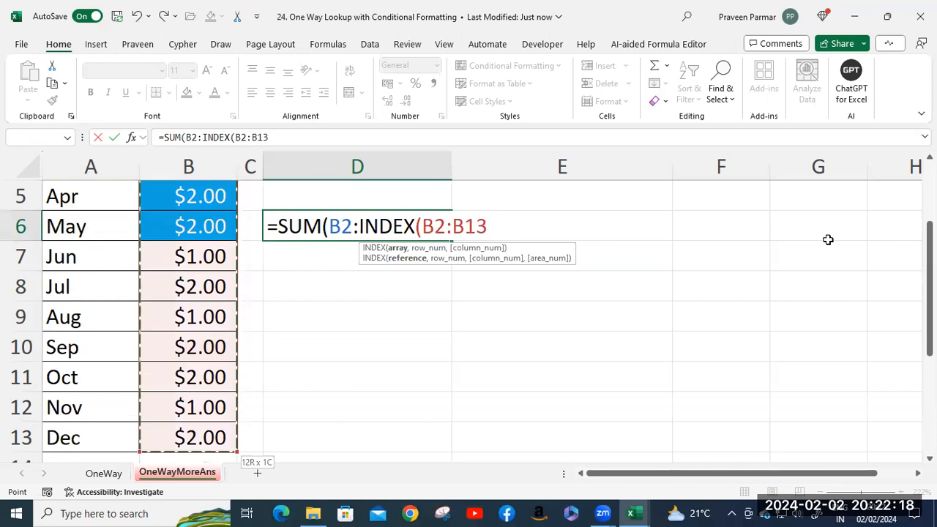
text(,)
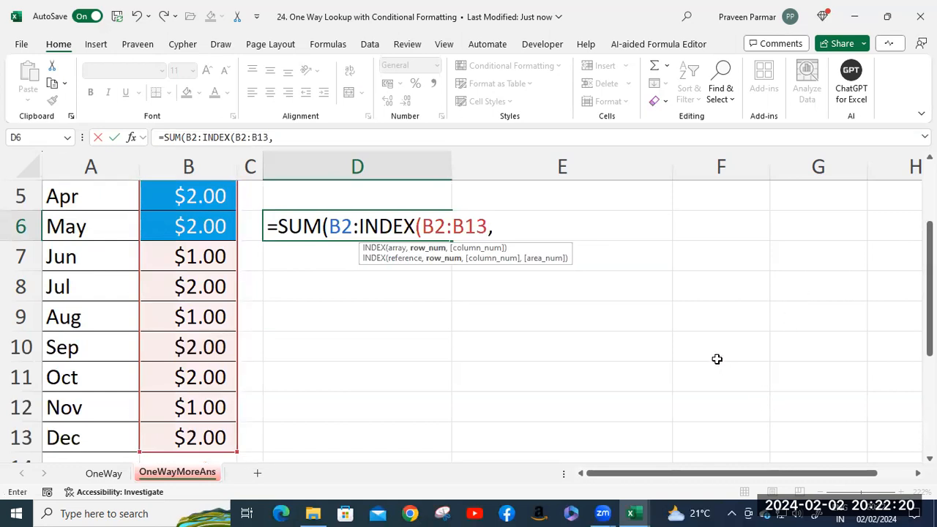
scroll(716, 359, up, 2)
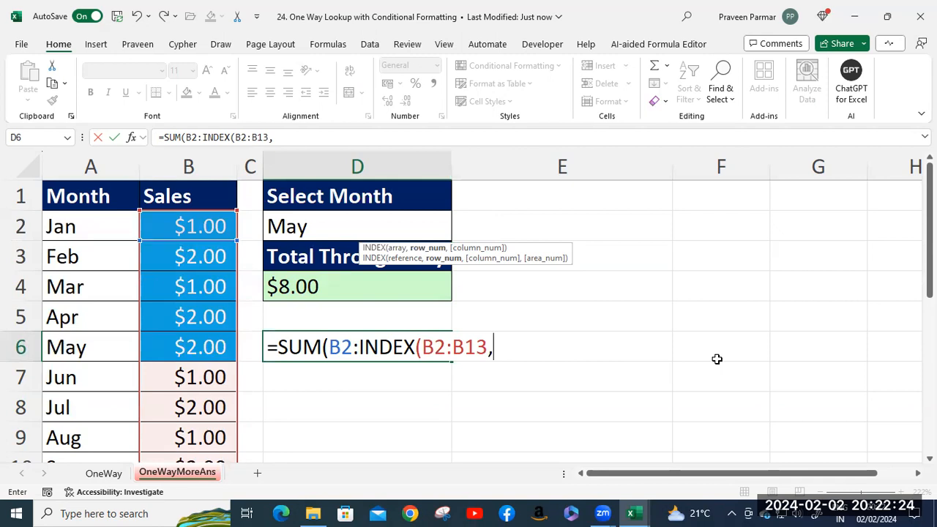
- Add MATCH as the INDEX row number in D6, looking up D2 in the months A2:A13 with exact match 0
text(mat)
key(Tab)
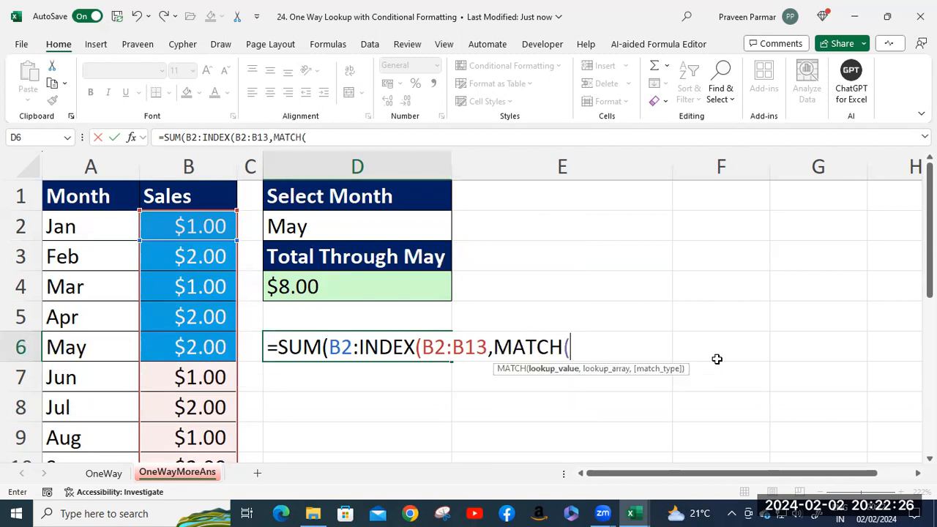
click(307, 227)
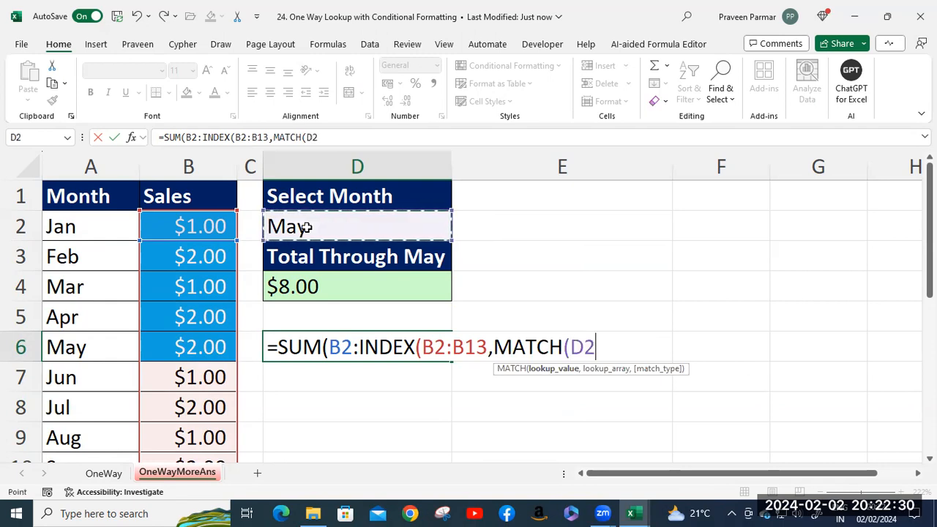
text(,)
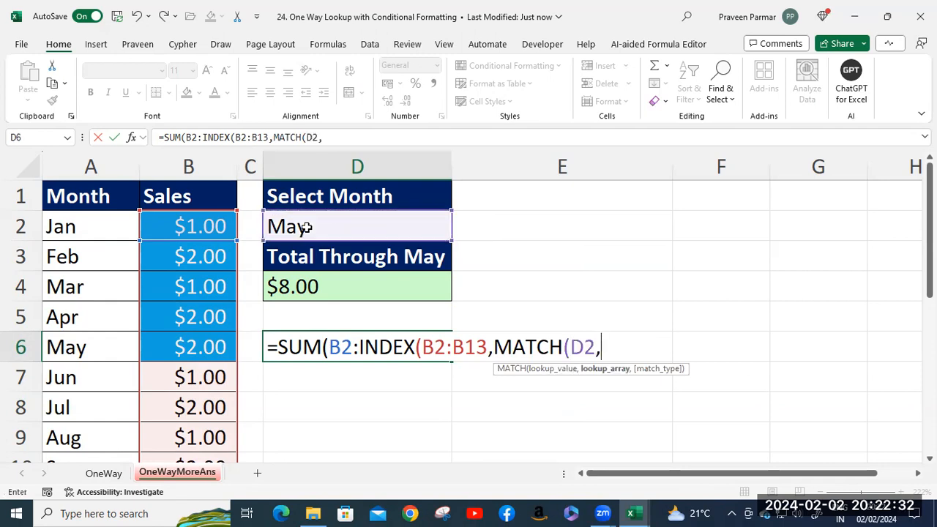
click(99, 227)
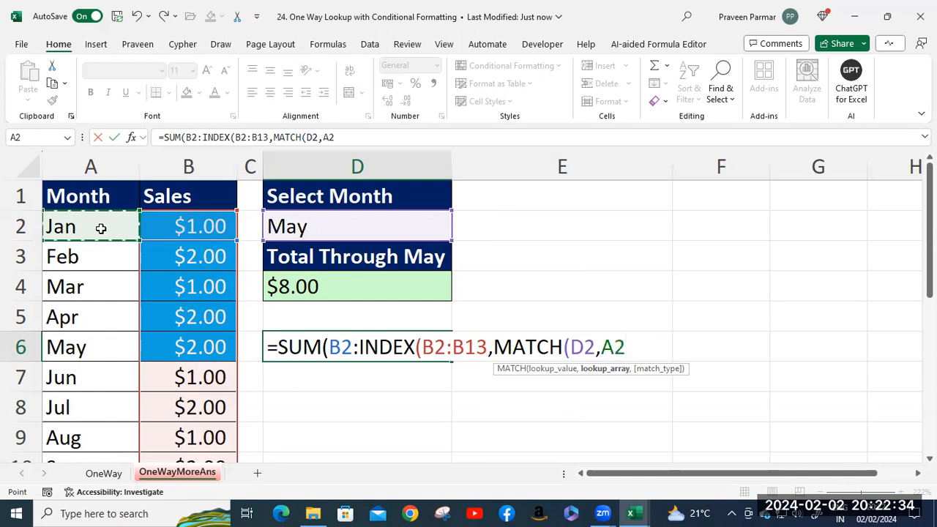
key(ctrl+shift+Down)
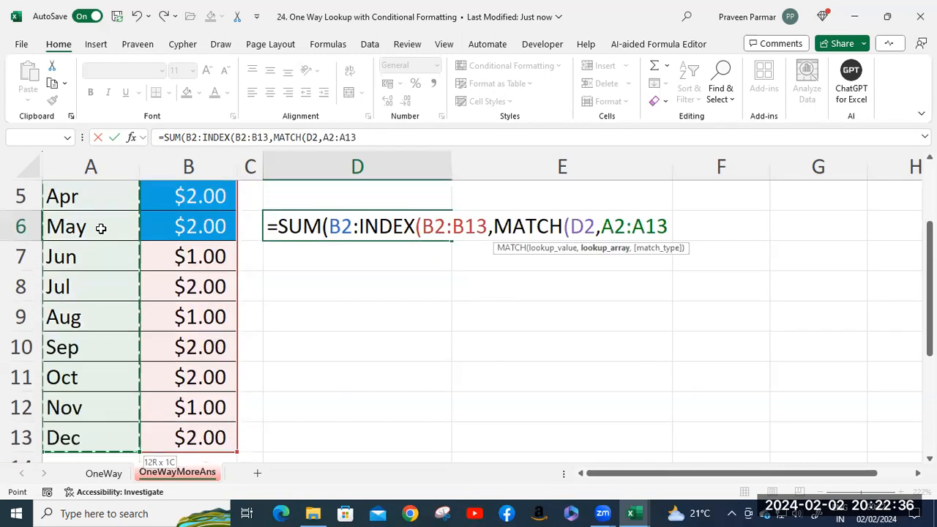
text(,0))
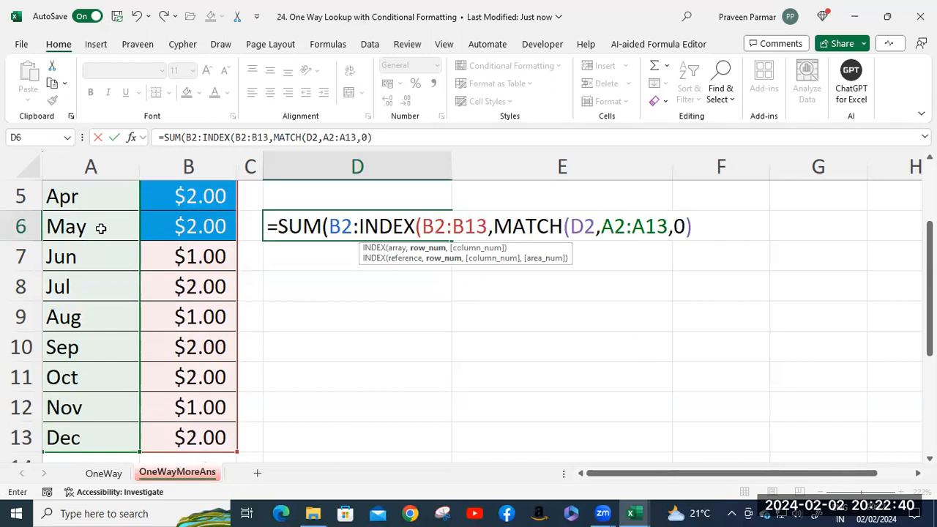
- Complete the D6 formula with 0 as the INDEX column number, accept the proposed closing-parenthesis correction, and review the formula
text(,0))
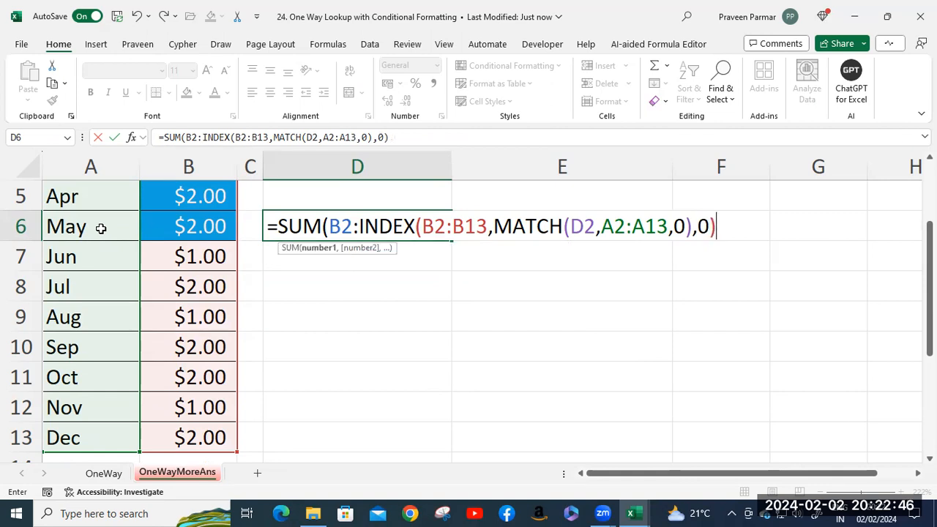
key(Return)
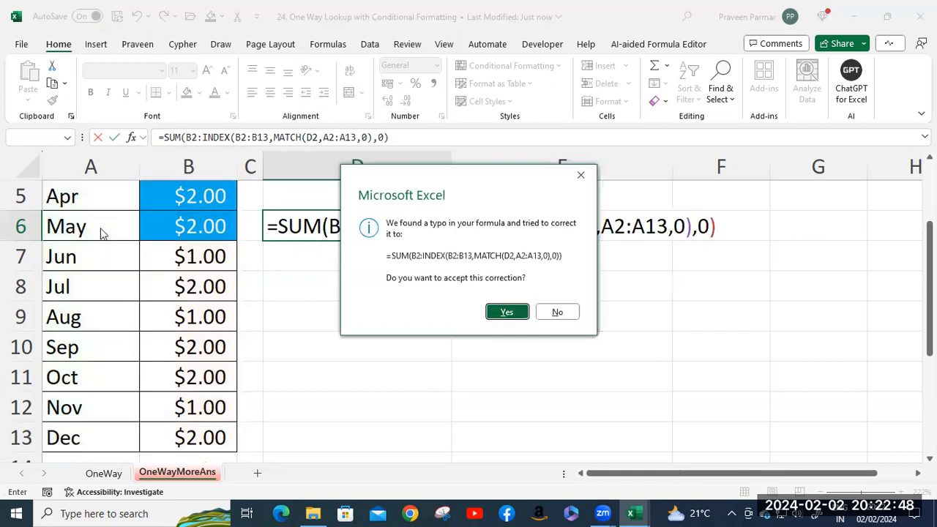
click(506, 314)
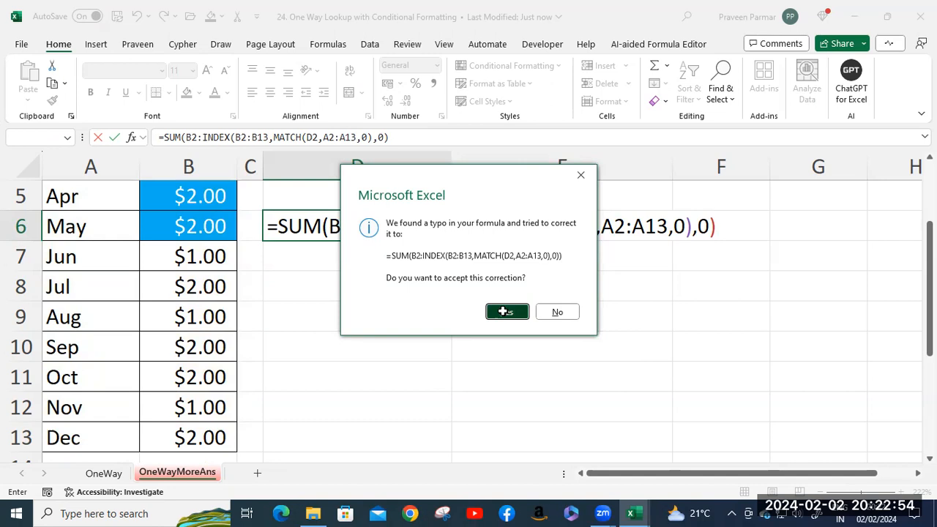
click(379, 231)
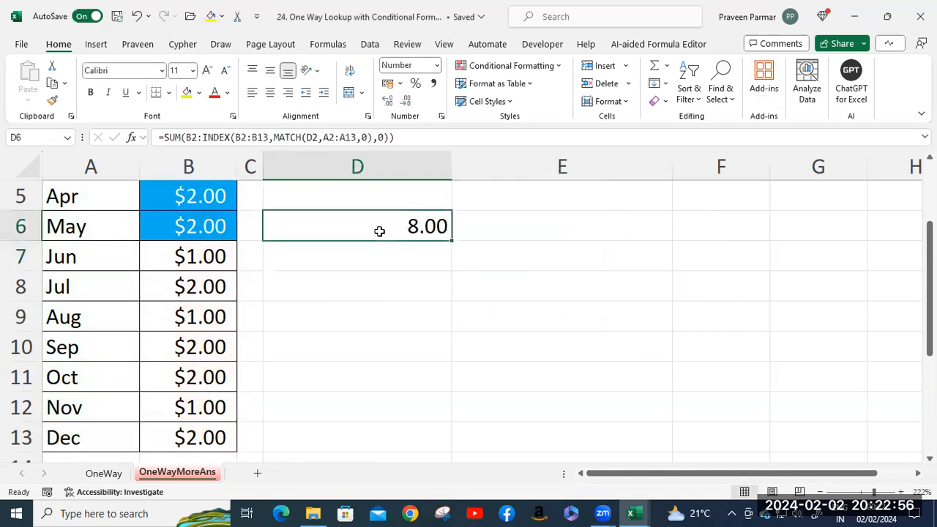
double_click(379, 231)
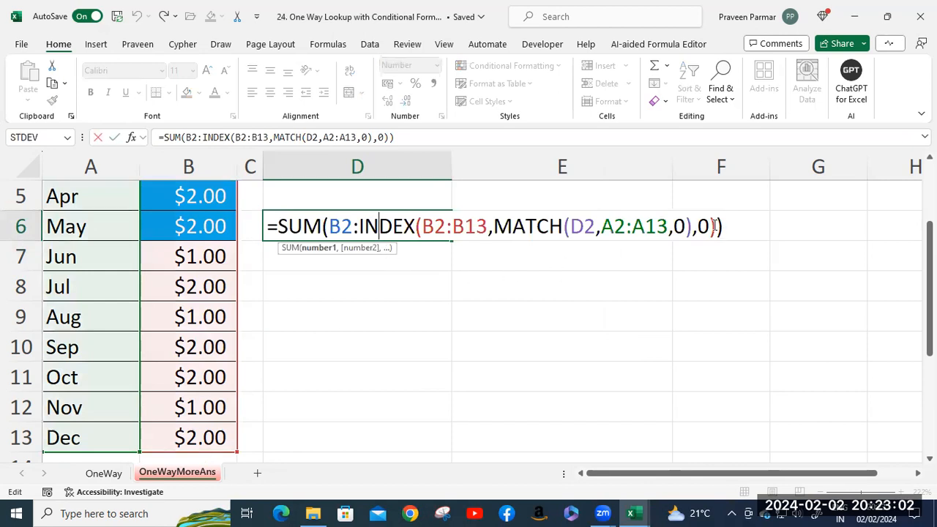
key(Return)
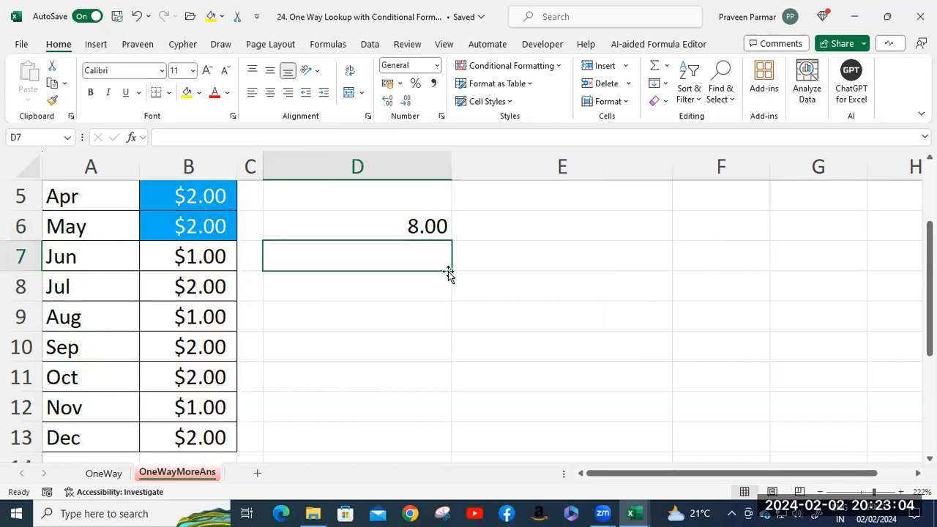
- Set the Select Month cell D2 to Mar to test the new total in D6
scroll(447, 272, up, 2)
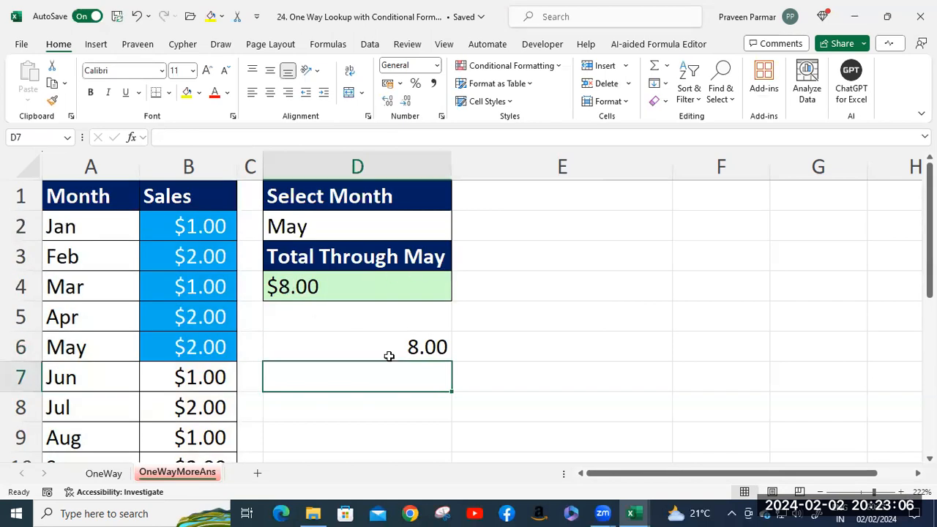
click(360, 225)
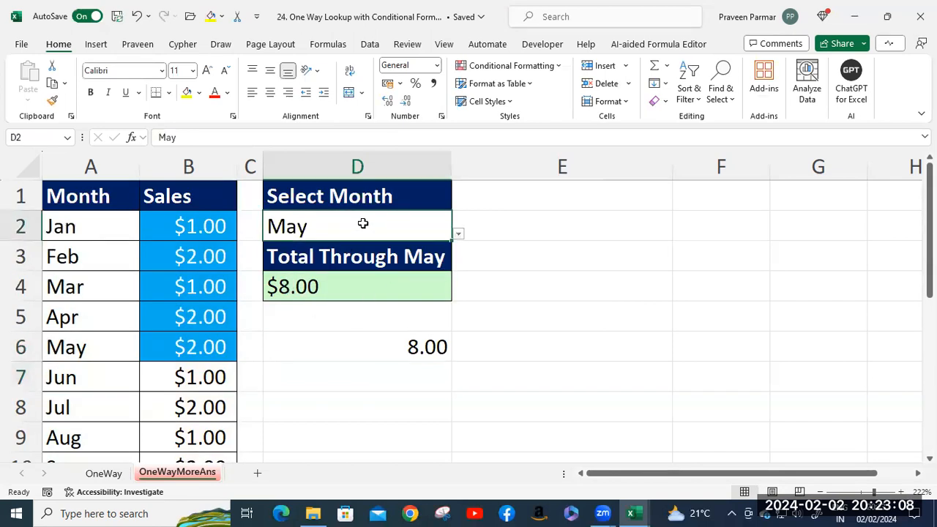
click(459, 235)
click(272, 273)
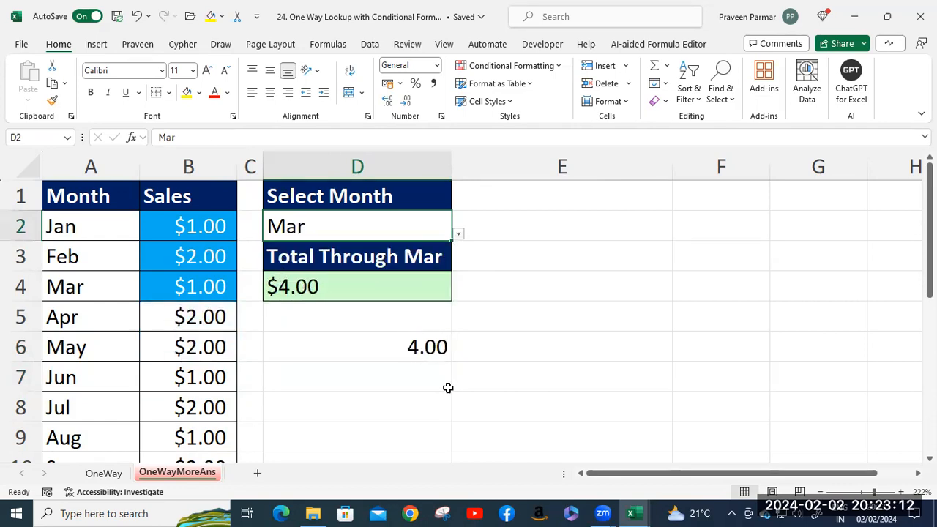
- Format the D6 total in the accounting format with the $ English (United States) symbol
click(414, 341)
click(393, 84)
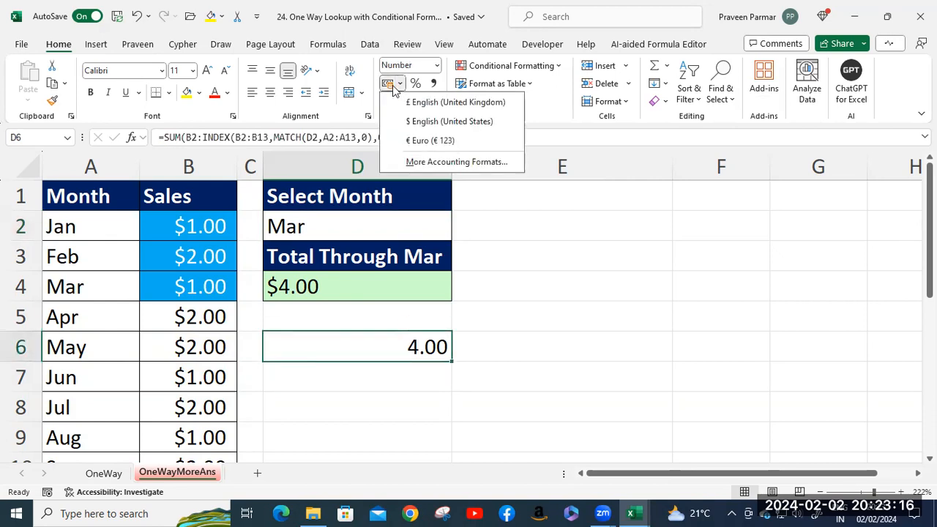
click(411, 129)
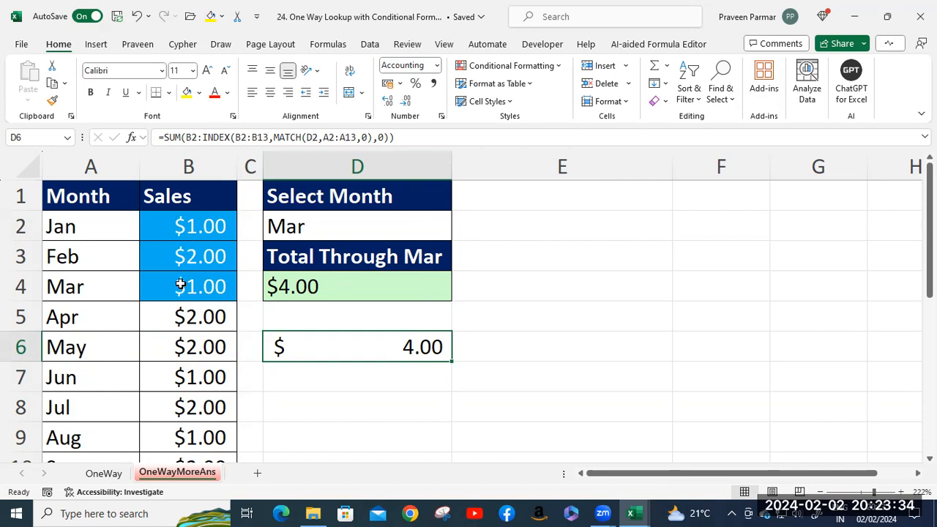
- Set the Select Month cell D2 to Aug and check the highlighted Sales cells against the totals
click(412, 227)
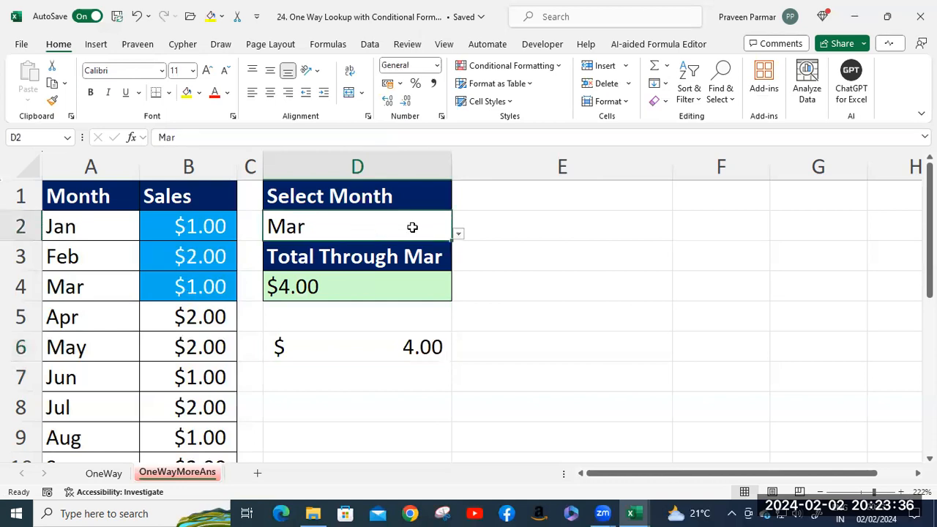
click(458, 234)
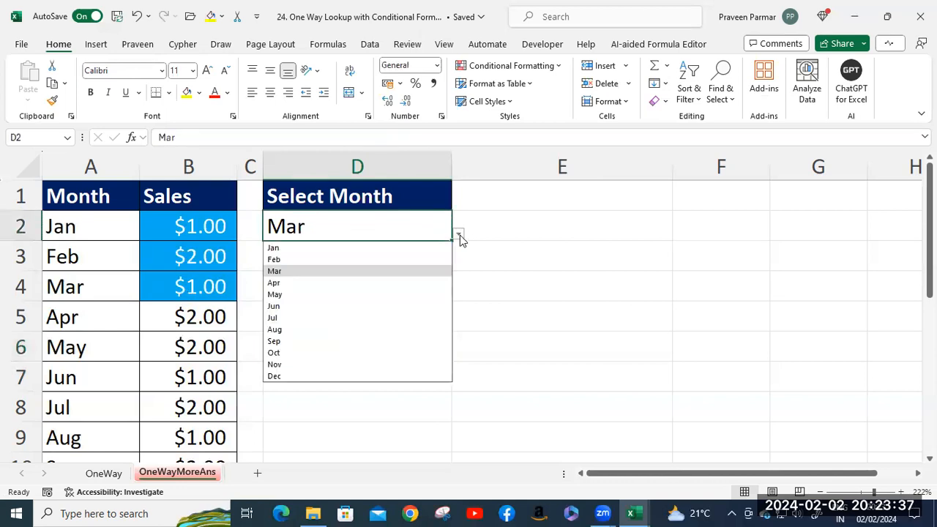
click(276, 330)
scroll(198, 266, down, 3)
scroll(204, 270, up, 3)
scroll(207, 271, down, 1)
scroll(207, 272, up, 1)
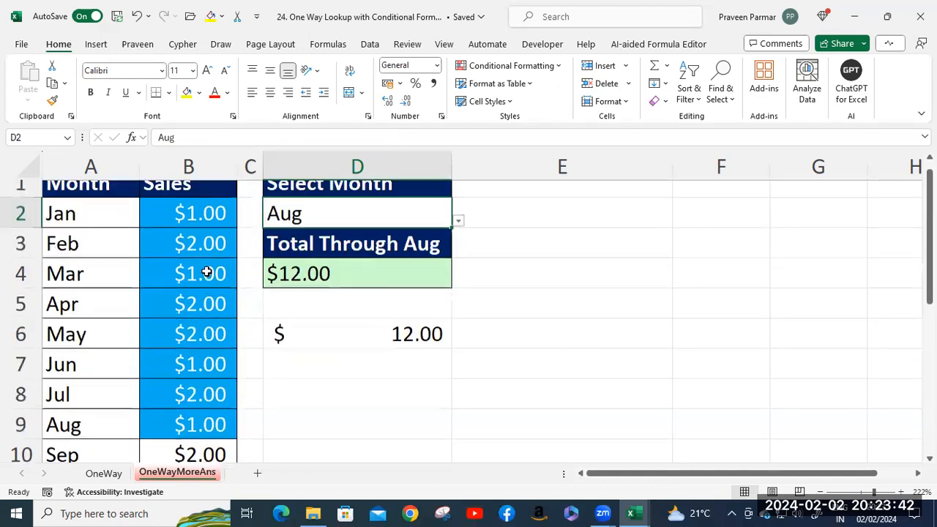
- Open the conditional formatting rule applied to the Sales cells for editing and place its dialog clear of the data
click(188, 225)
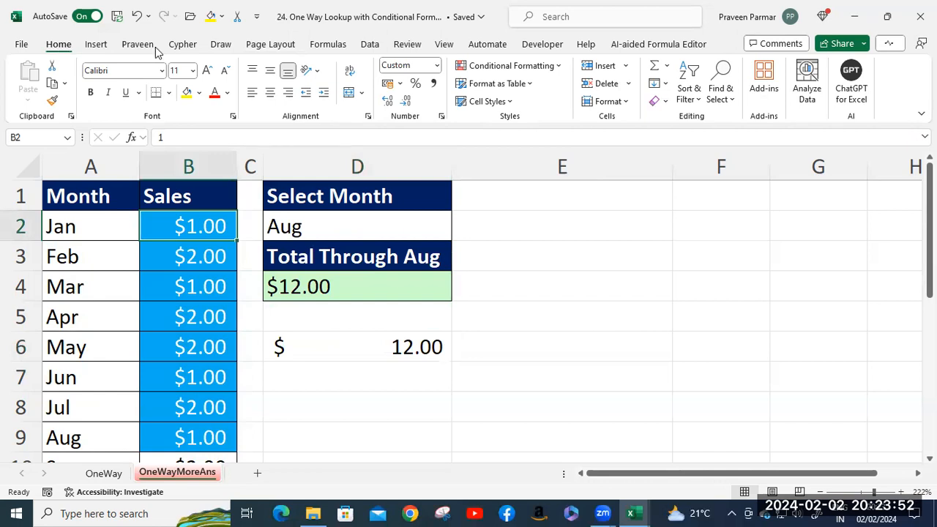
scroll(155, 46, down, 10)
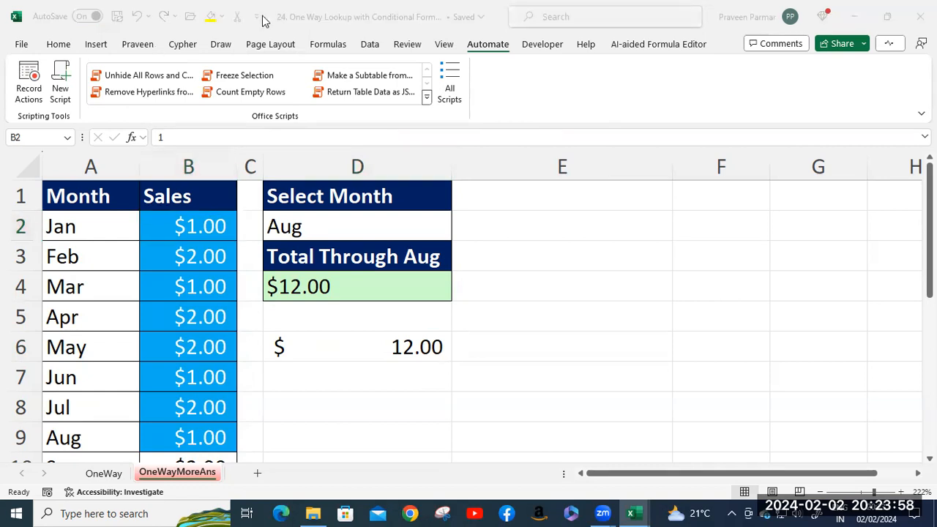
click(58, 44)
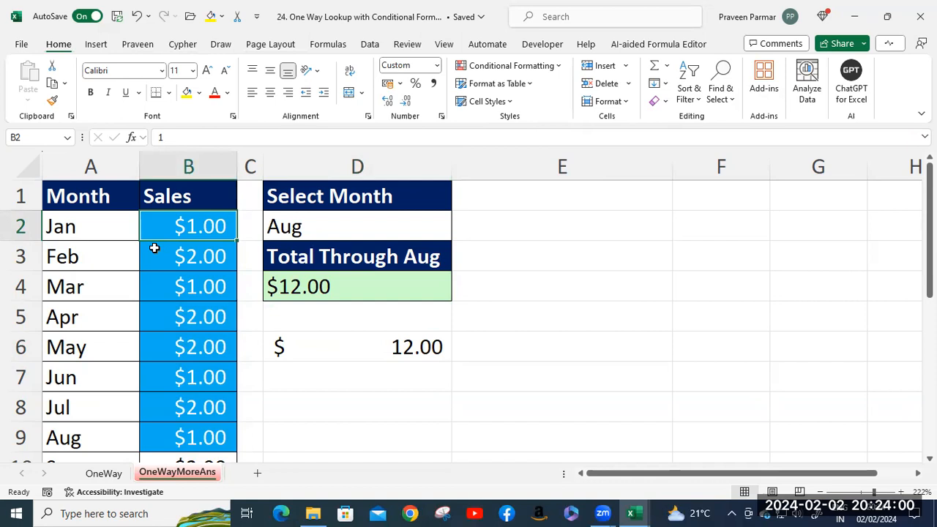
click(479, 67)
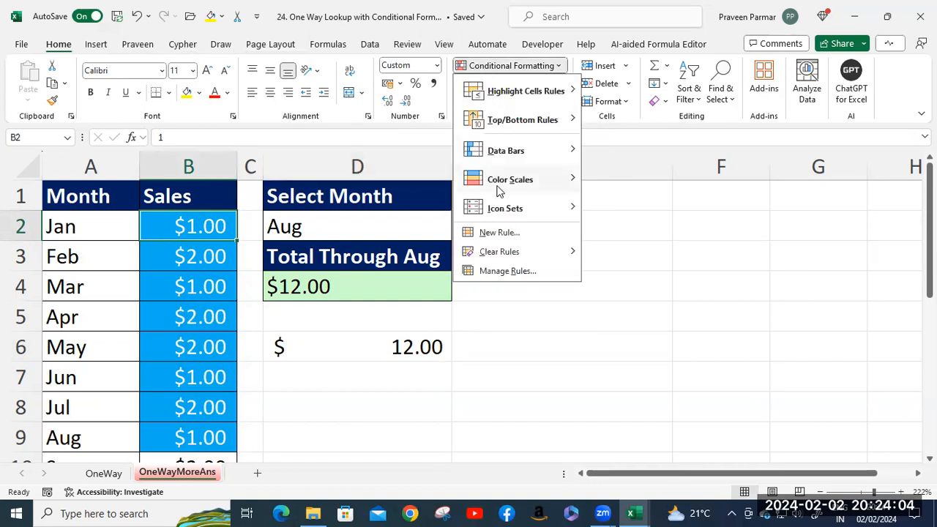
click(507, 272)
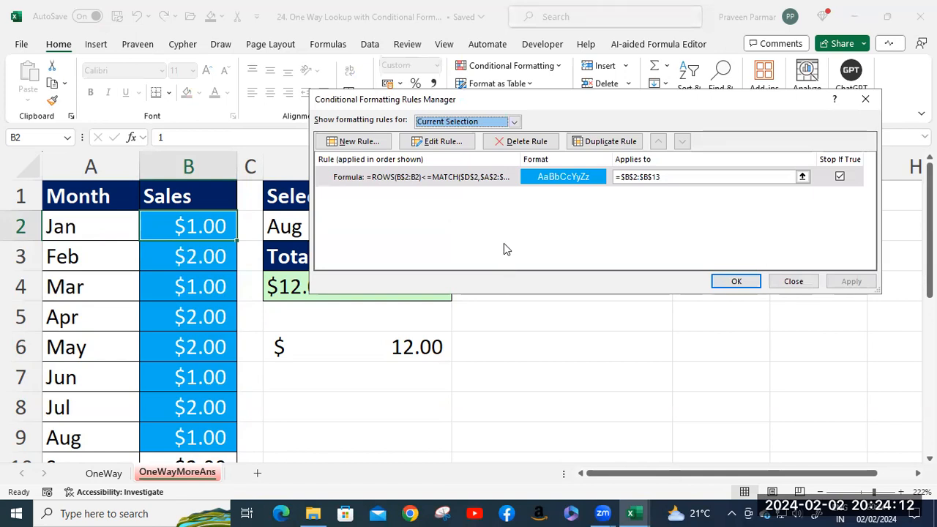
click(439, 142)
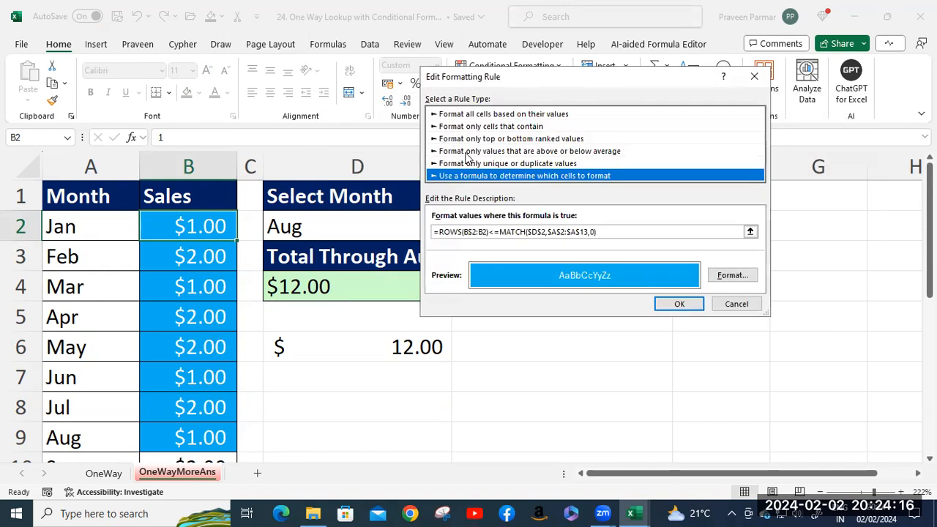
drag(570, 82, 510, 62)
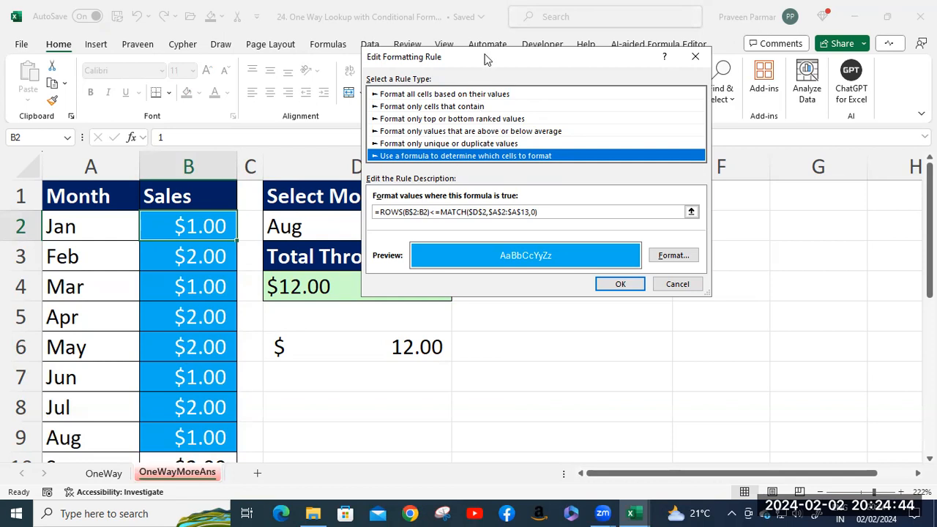
drag(487, 60, 628, 43)
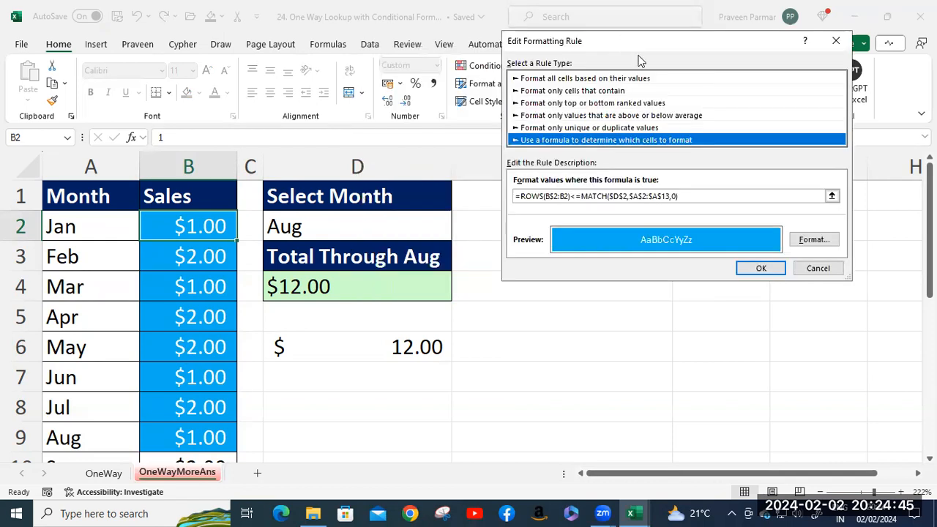
- Examine the rule formula by comparing its ROWS(B$2:B2) part with its MATCH($D$2,$A$2:$A$13,0) part
click(519, 196)
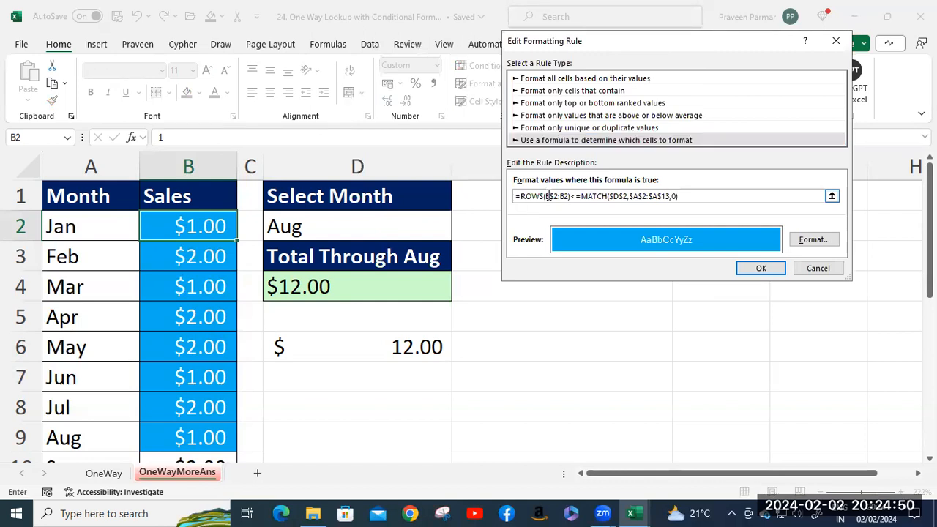
drag(546, 196, 570, 196)
click(545, 196)
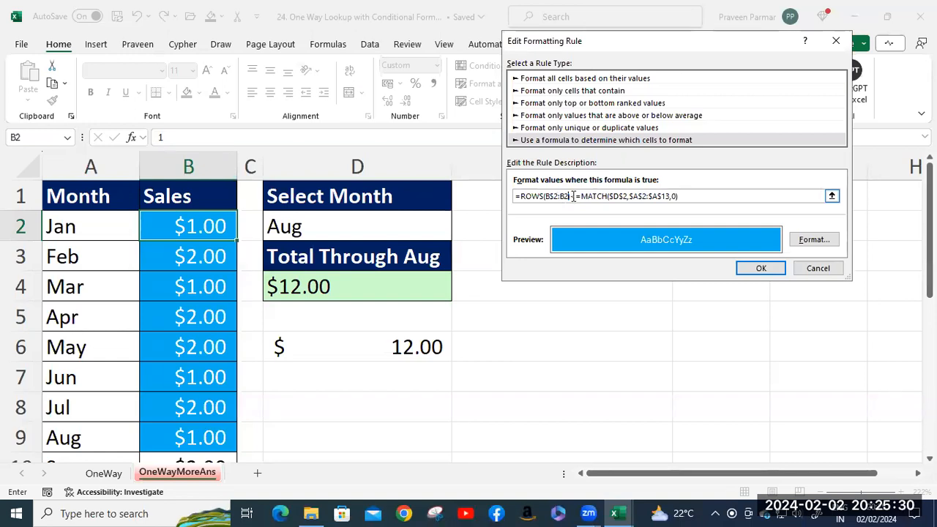
text(<)
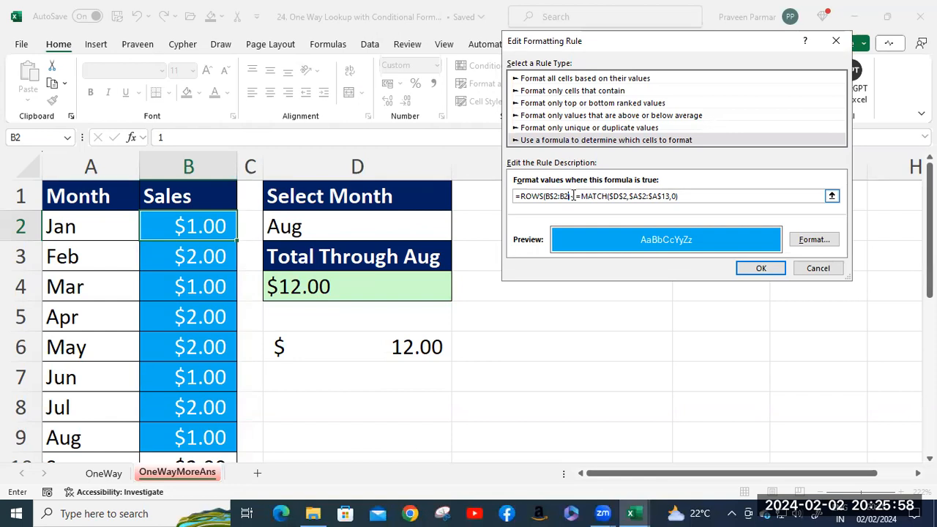
drag(573, 196, 521, 197)
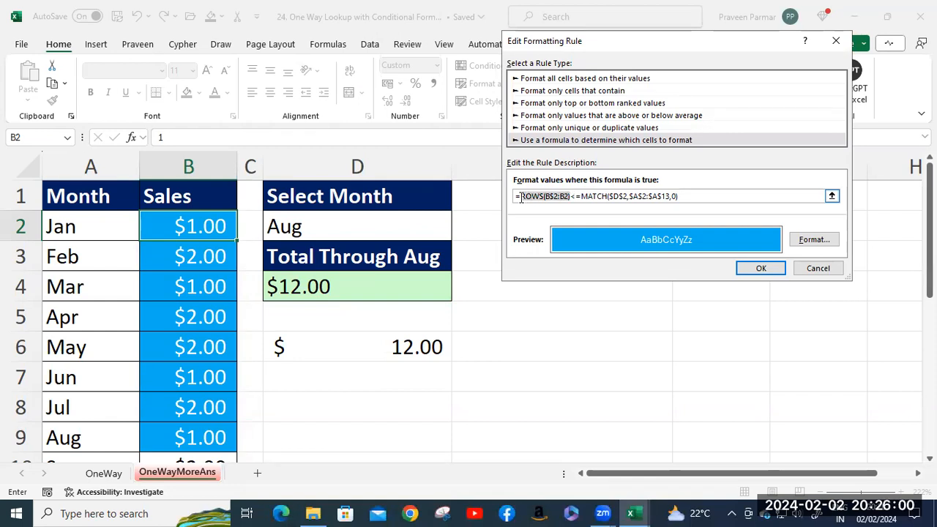
drag(581, 196, 680, 196)
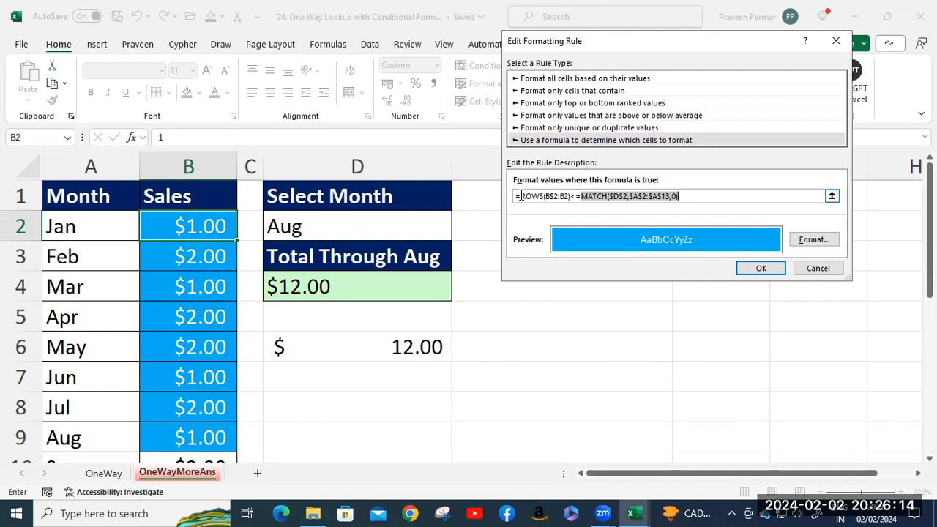
drag(521, 196, 570, 196)
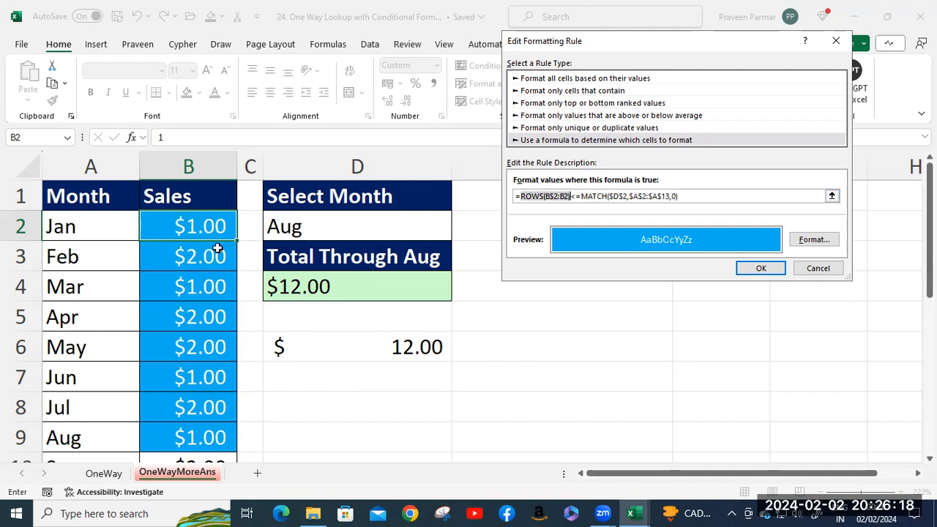
click(582, 196)
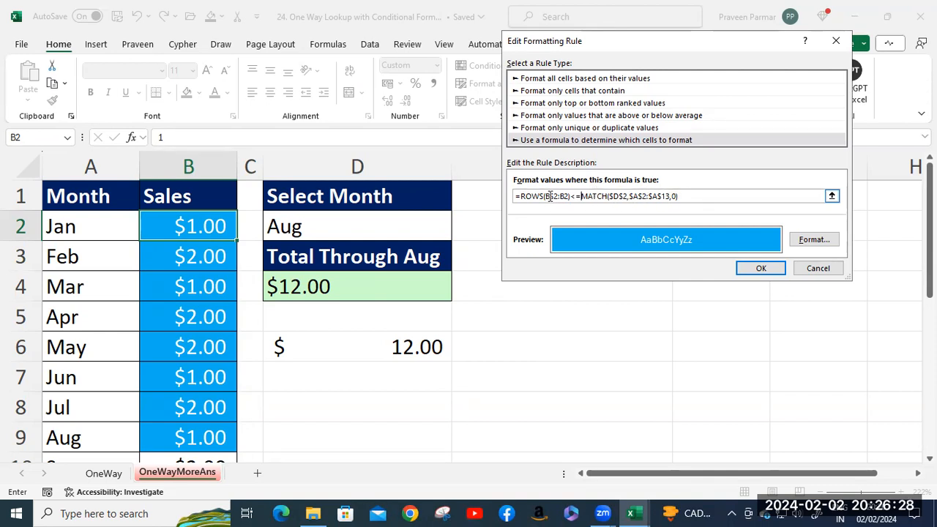
- Change the Sales conditional formatting rule's fill from blue to light orange and apply the edited rule
drag(546, 196, 565, 196)
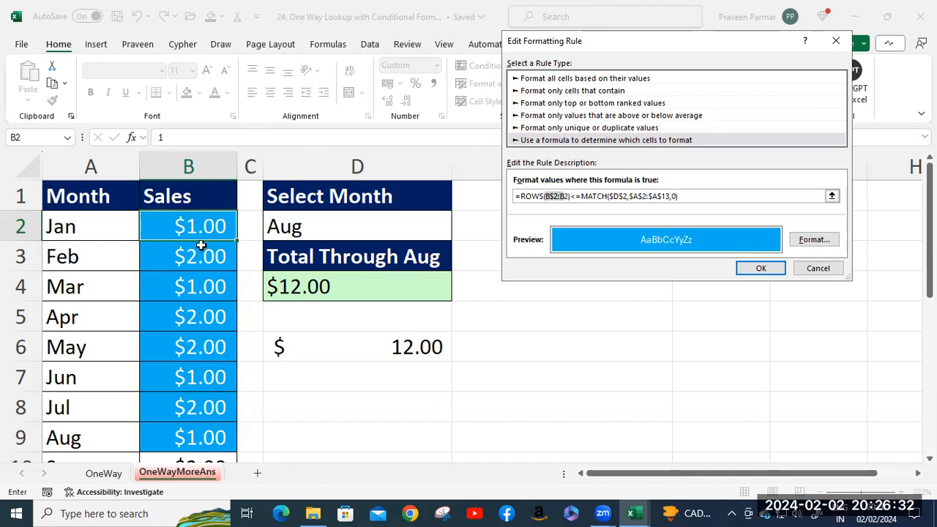
click(705, 195)
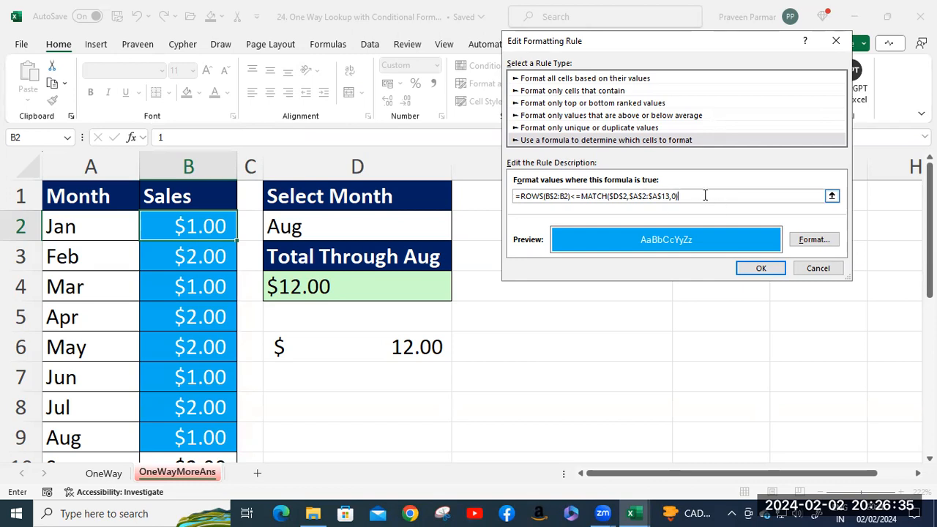
click(812, 240)
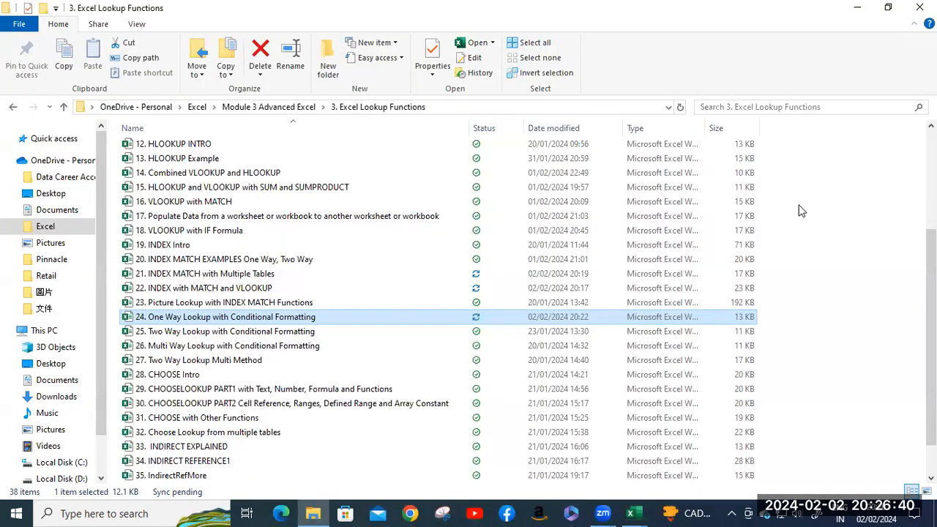
click(636, 512)
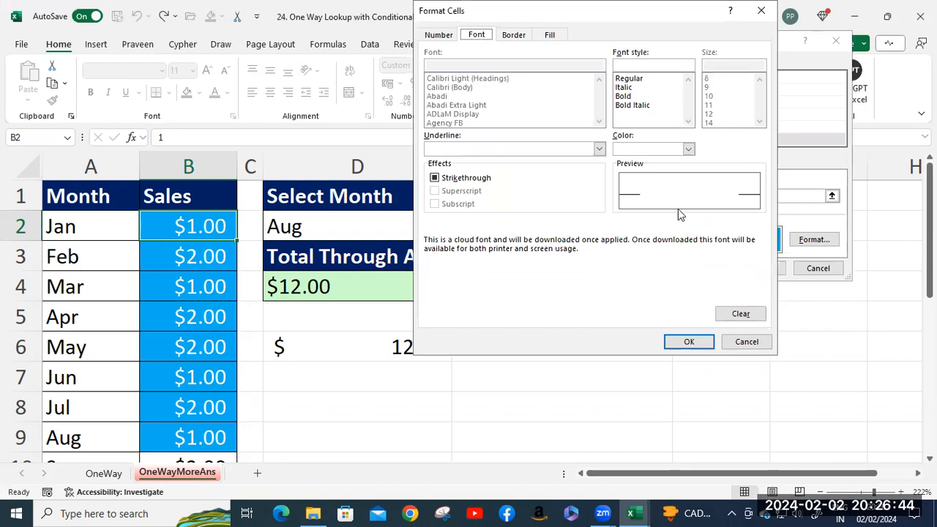
drag(613, 15, 637, 15)
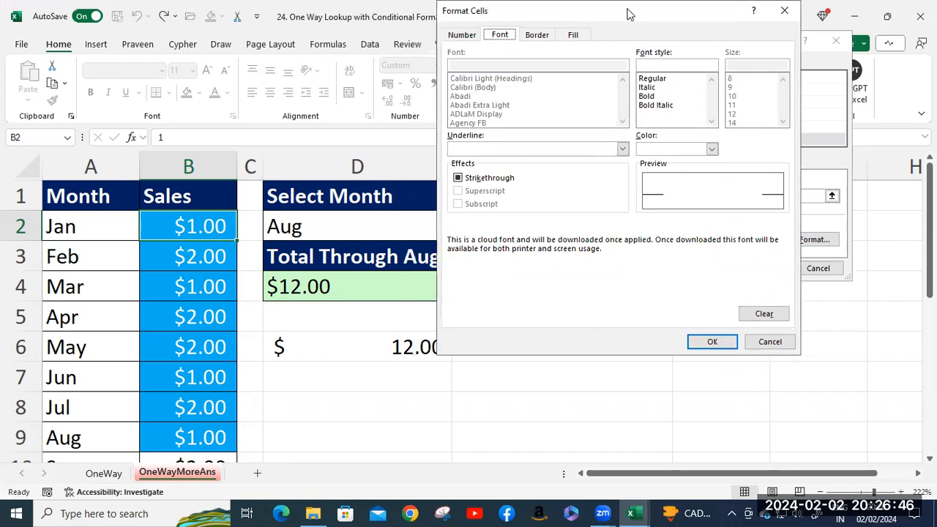
click(575, 35)
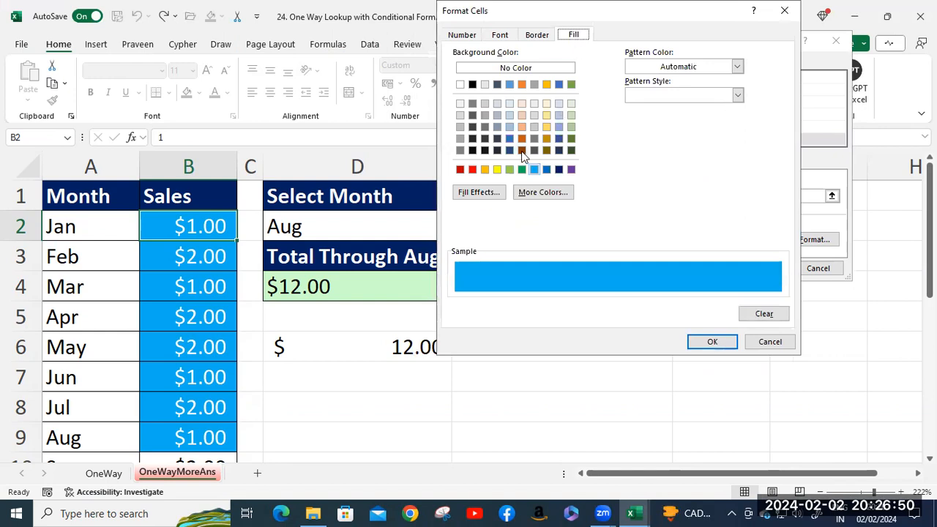
click(521, 126)
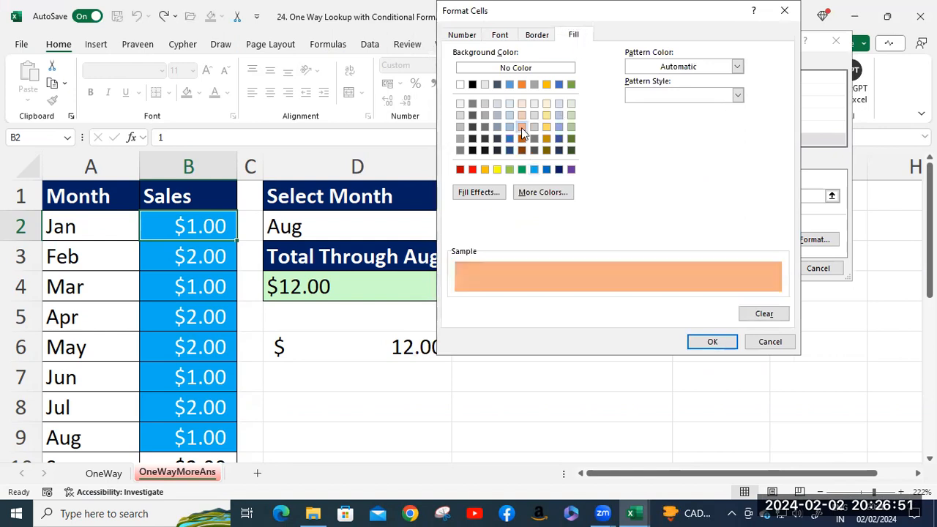
click(711, 341)
click(763, 270)
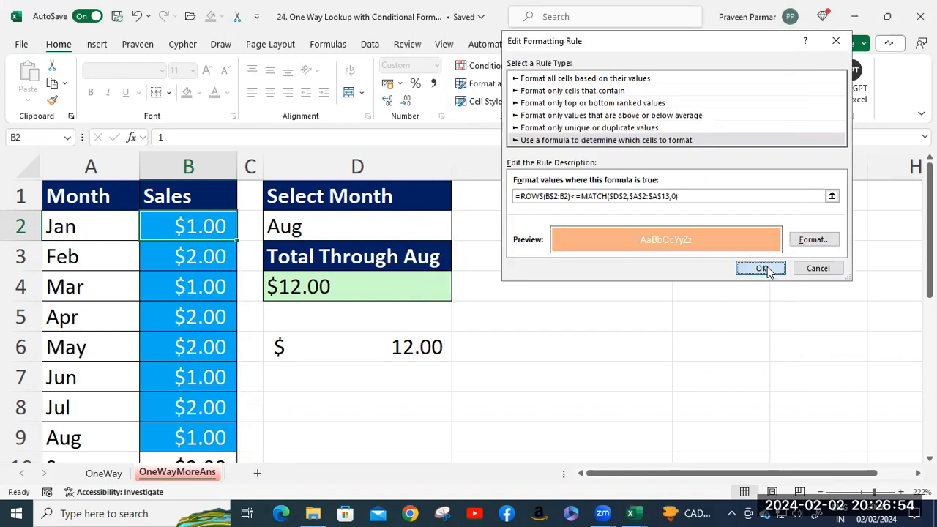
click(849, 283)
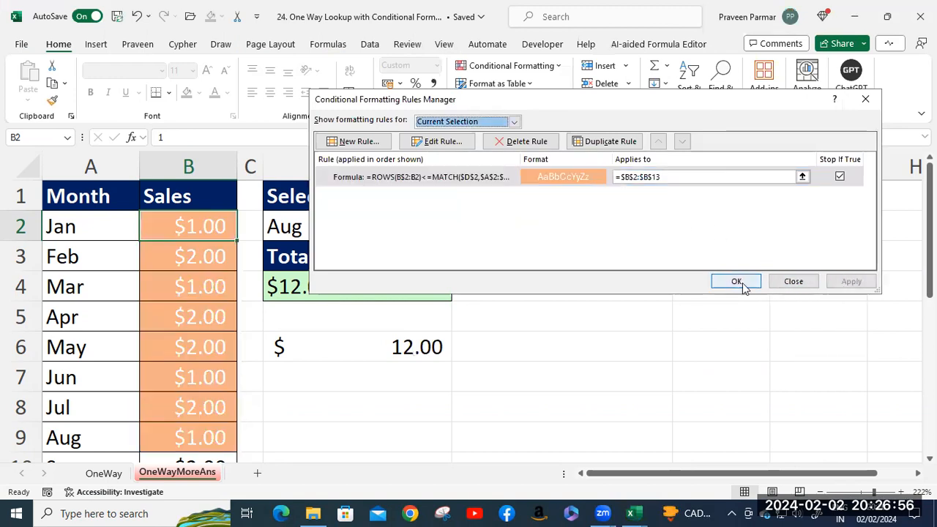
click(737, 282)
- Set the Select Month cell D2 to Apr to test the recolored highlighting
scroll(209, 286, down, 1)
scroll(209, 286, up, 1)
click(351, 230)
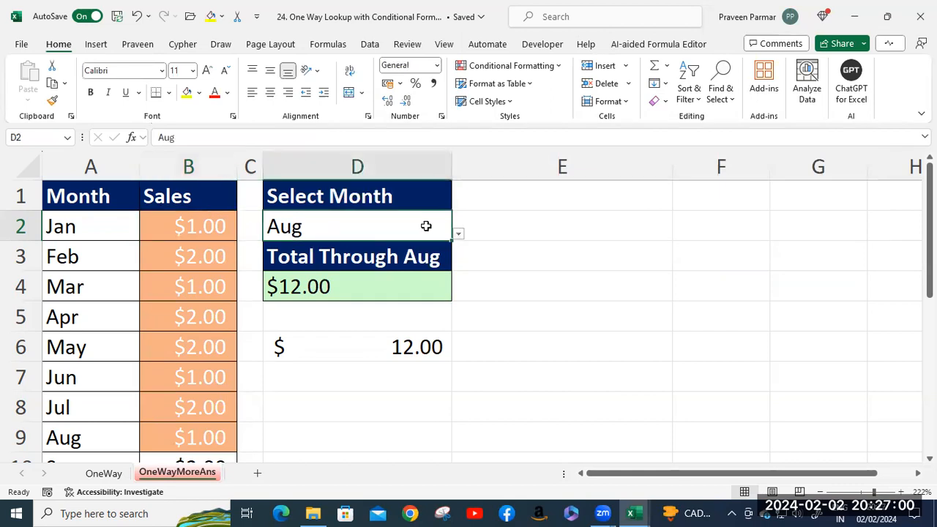
click(458, 233)
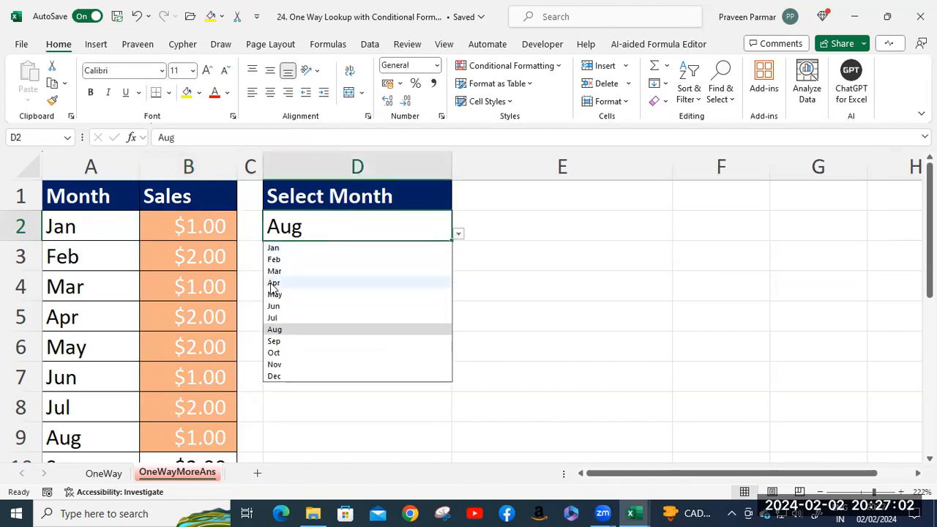
click(306, 283)
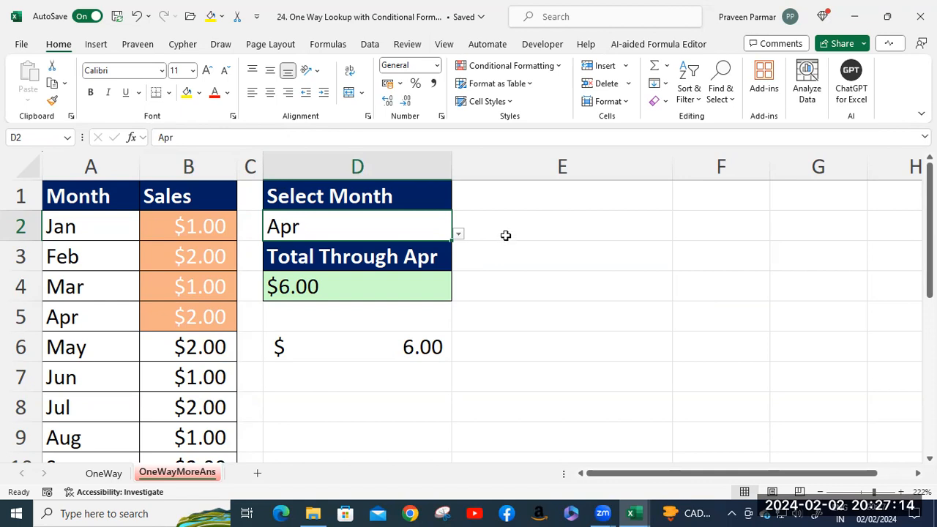
- Open the workbook "25. Two Way Lookup with Conditional Formatting" from the 3. Excel Lookup Functions folder and look over its TwoWay sheet
click(313, 513)
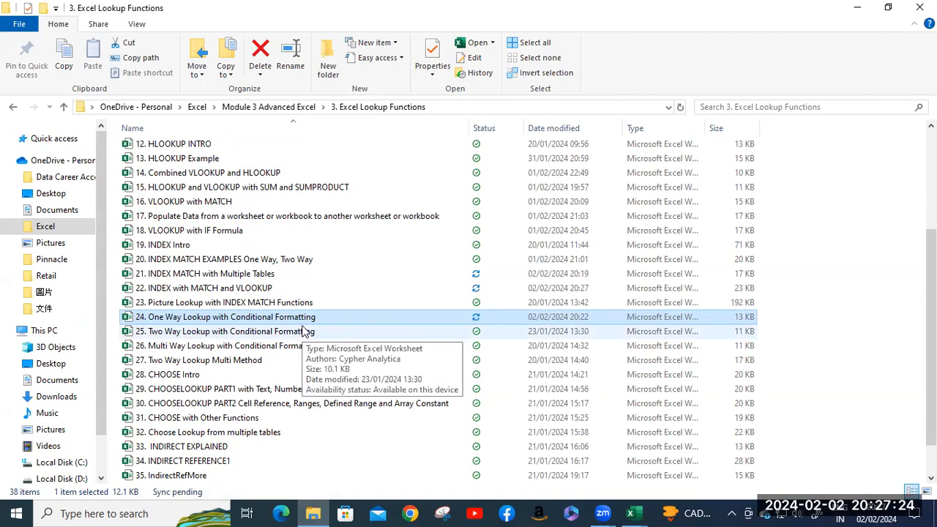
double_click(276, 336)
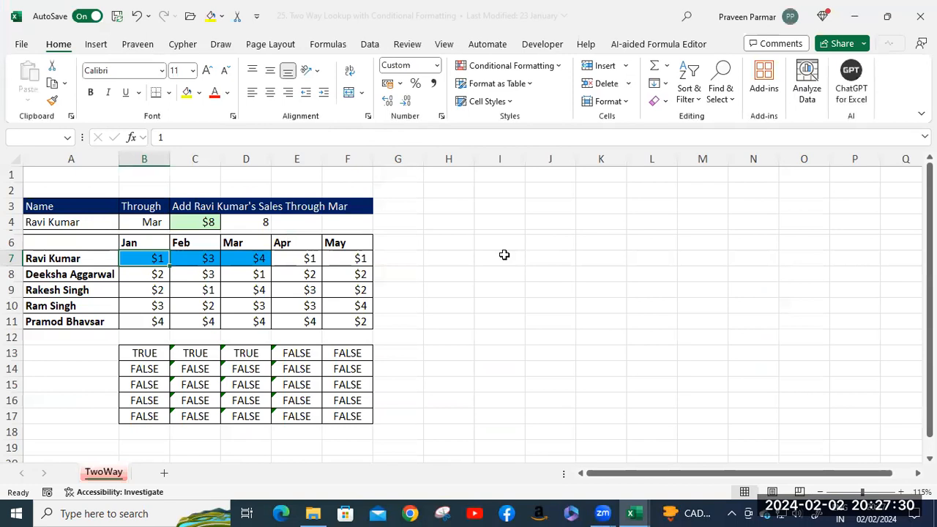
scroll(199, 248, down, 1)
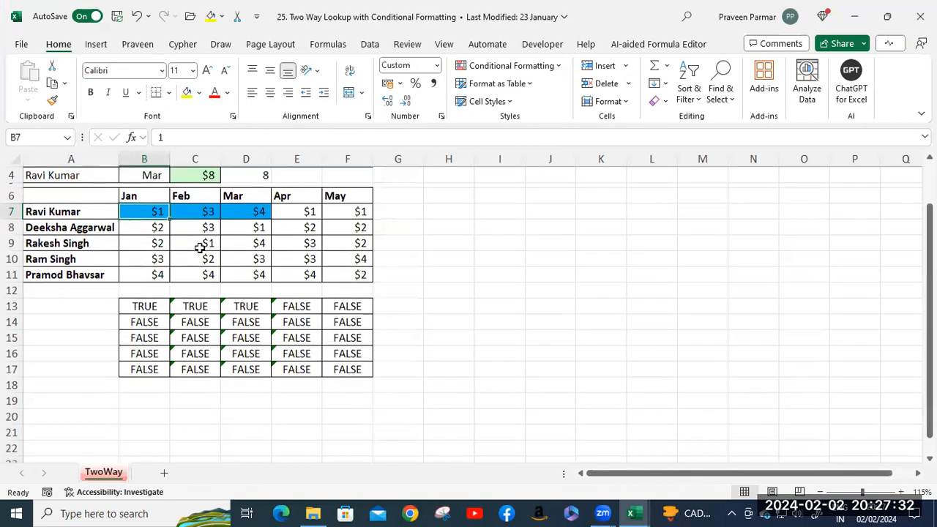
scroll(199, 247, up, 1)
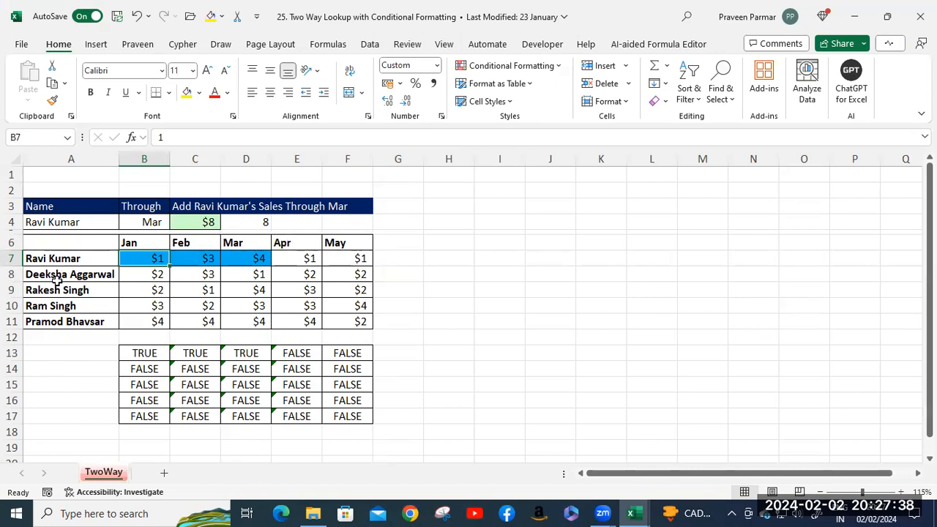
- Set the Name cell A4 to the third salesperson listed and the Through cell B4 to Apr
click(73, 220)
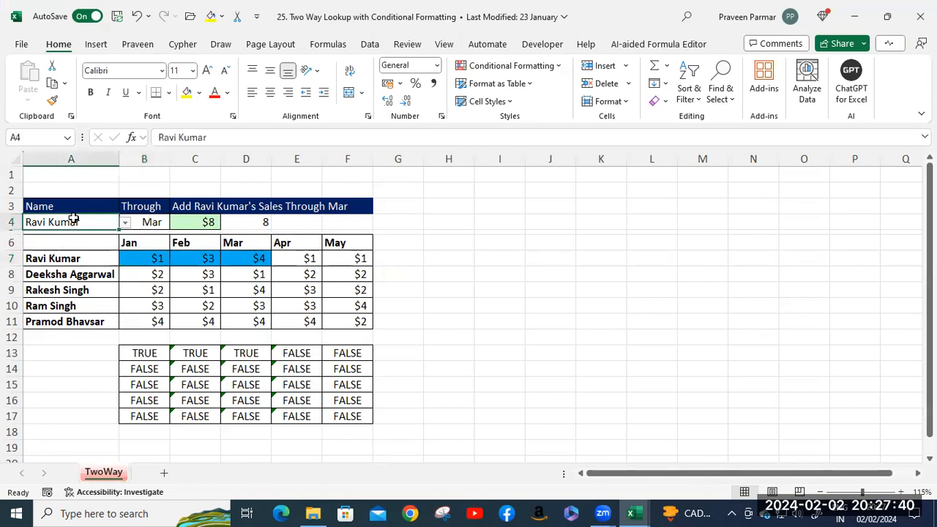
click(125, 223)
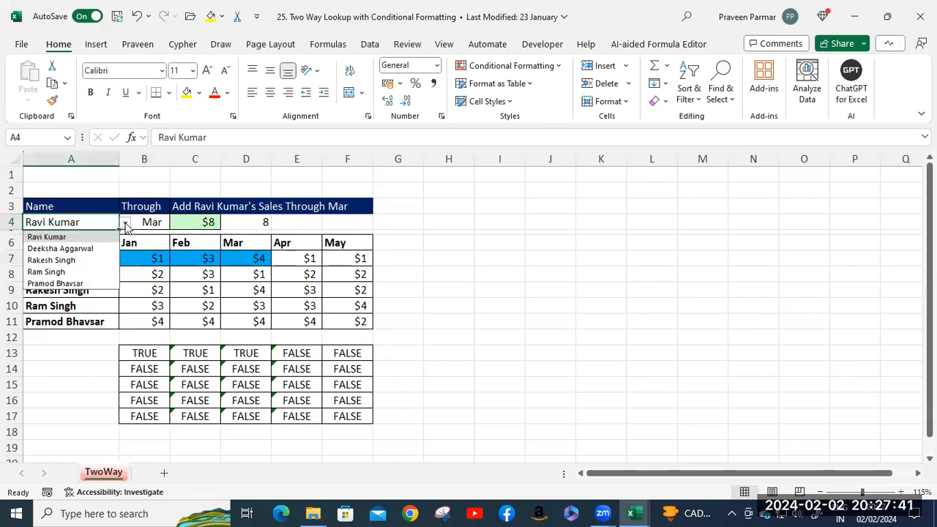
click(74, 260)
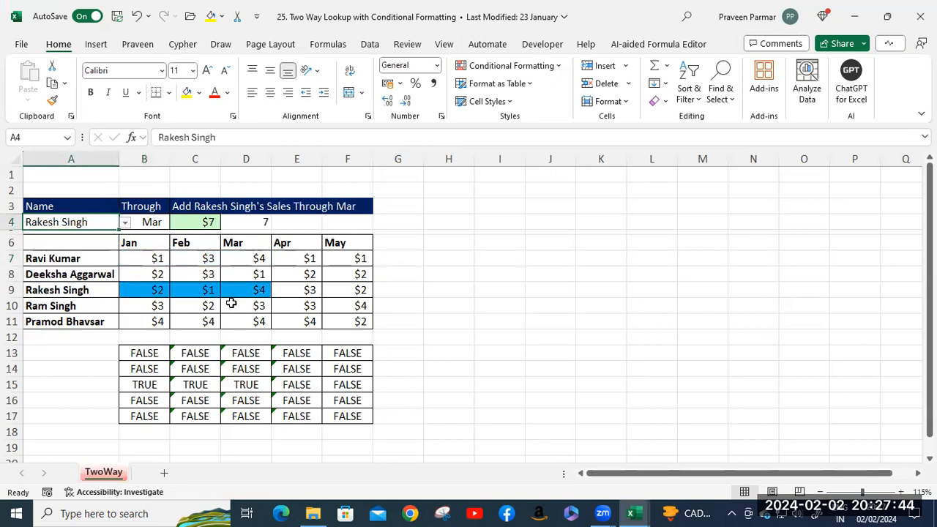
click(146, 221)
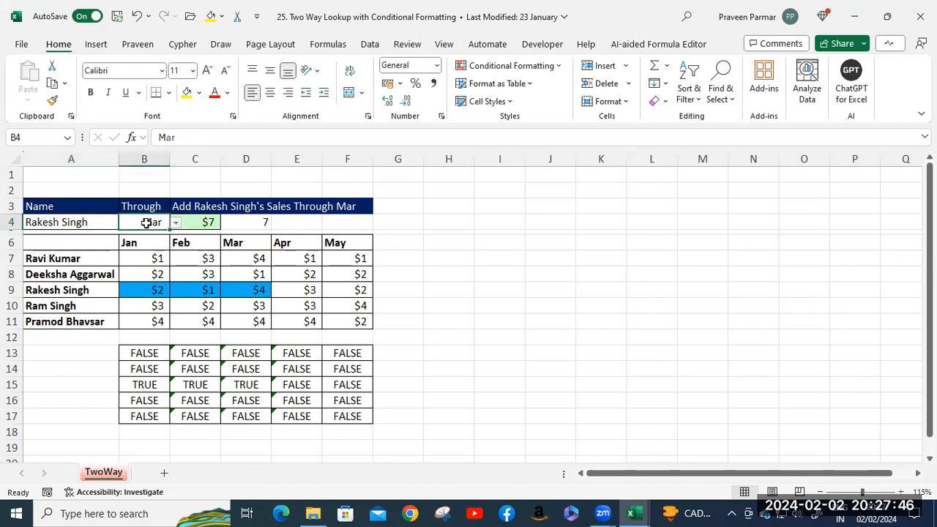
click(175, 227)
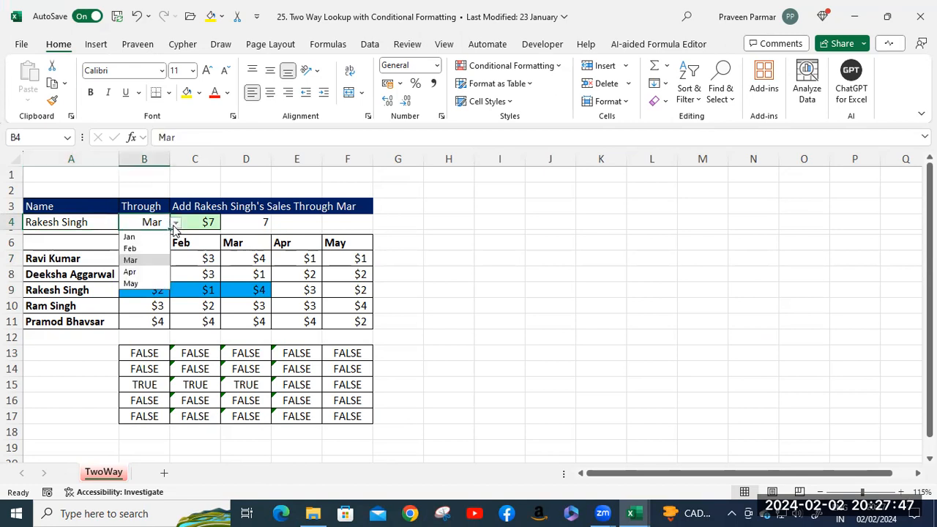
click(131, 272)
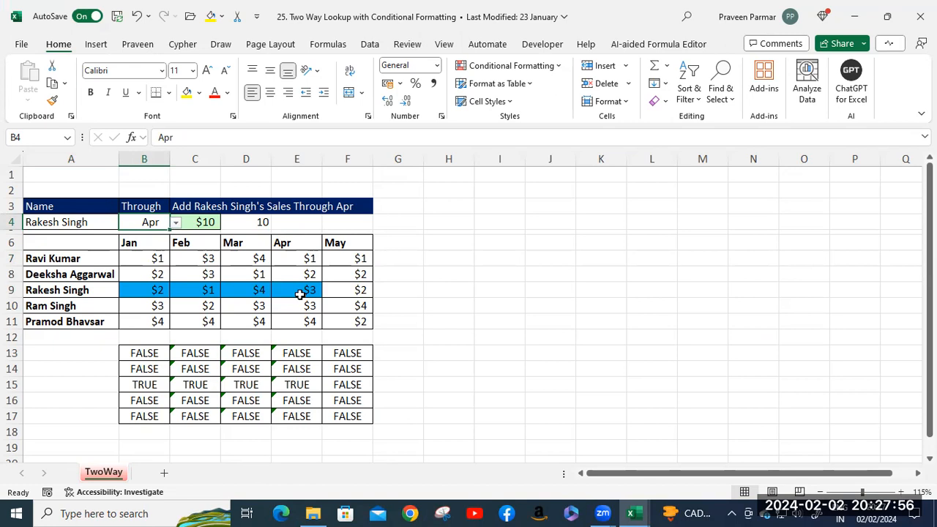
- Compare the SUM, INDEX and MATCH formulas in total cells C4 and D4
click(243, 221)
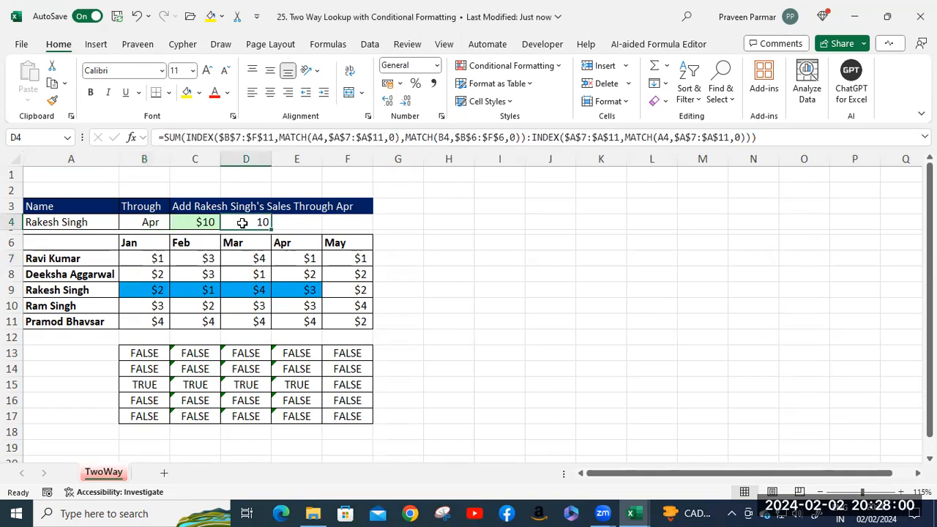
click(185, 222)
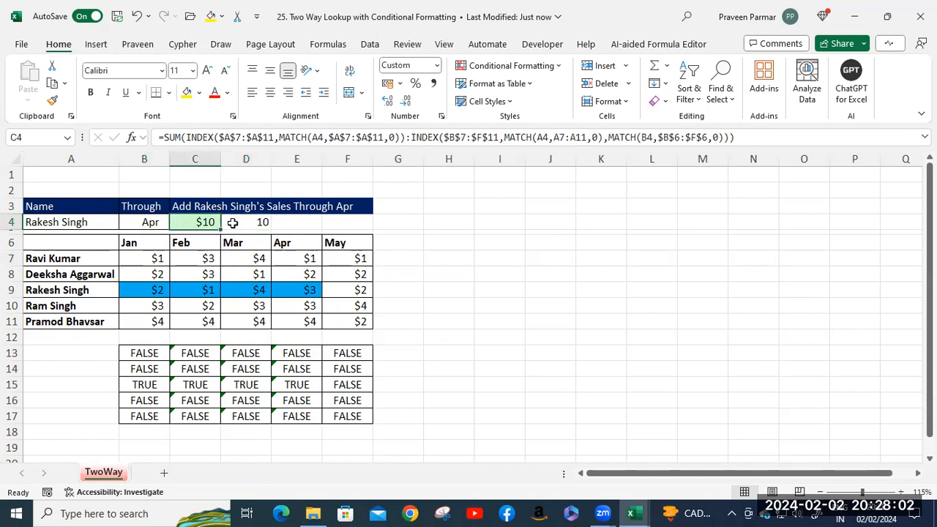
click(232, 222)
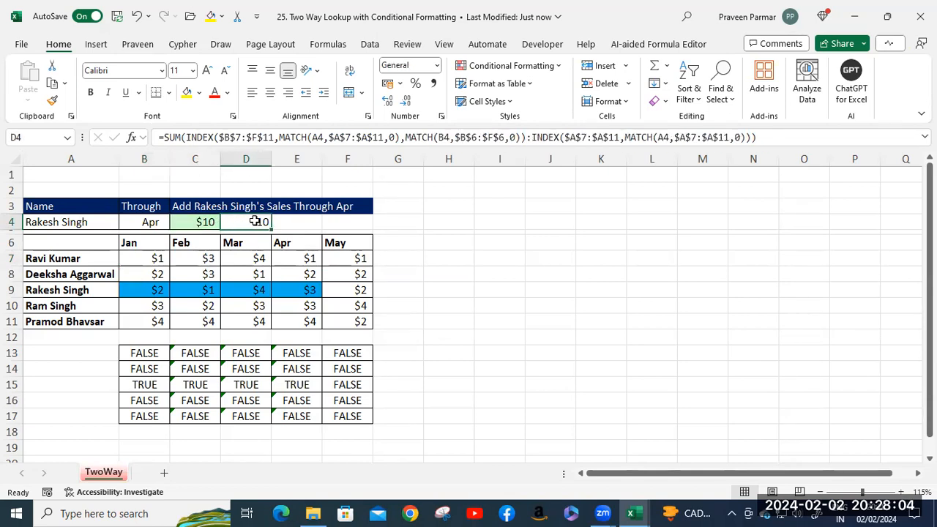
click(202, 221)
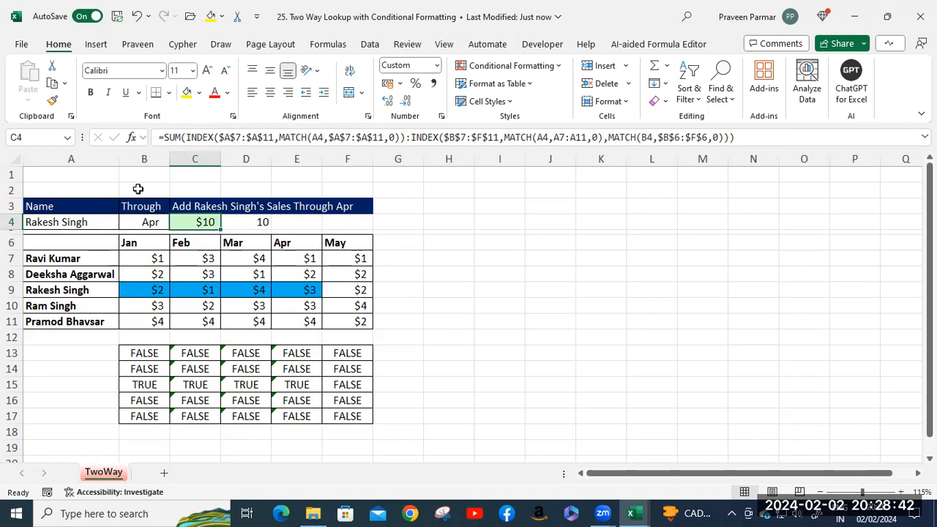
- Examine the C4 formula by highlighting its first INDEX/MATCH range start, then the second INDEX with its row and column MATCH parts
click(189, 137)
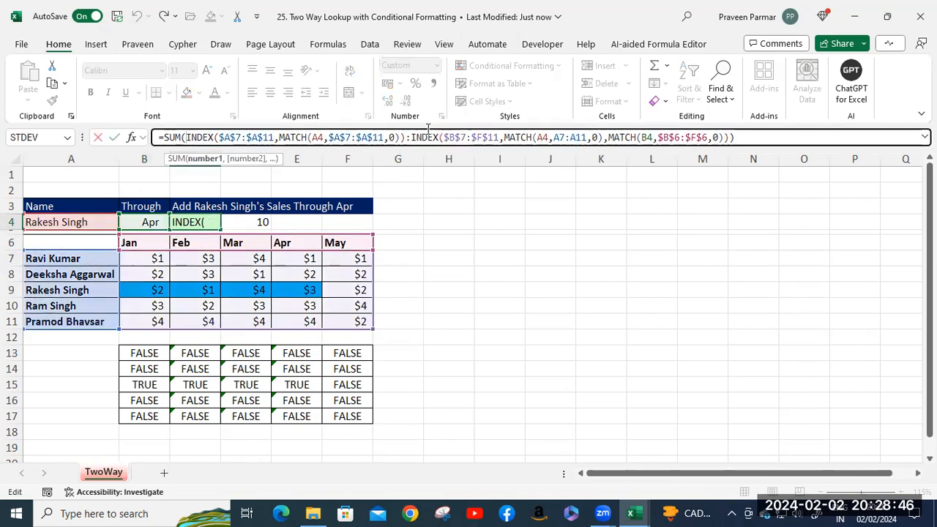
shift+click(403, 139)
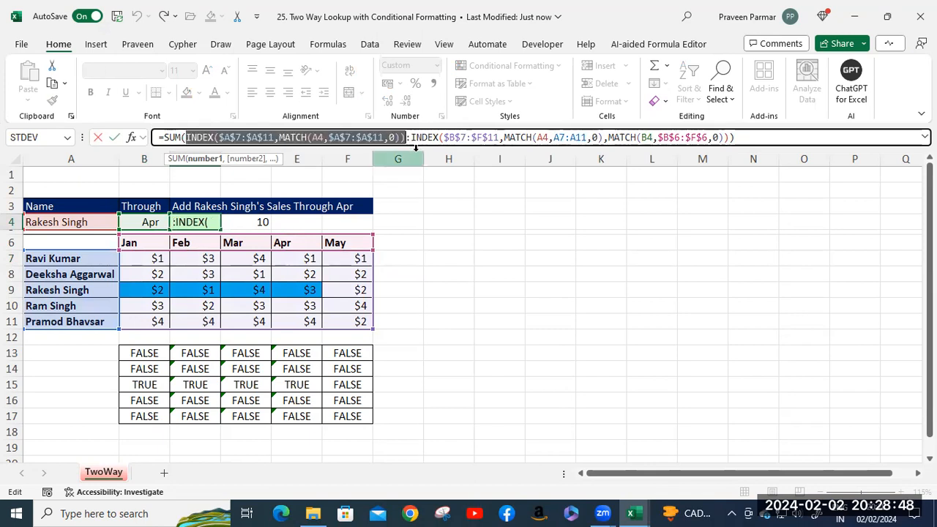
click(411, 137)
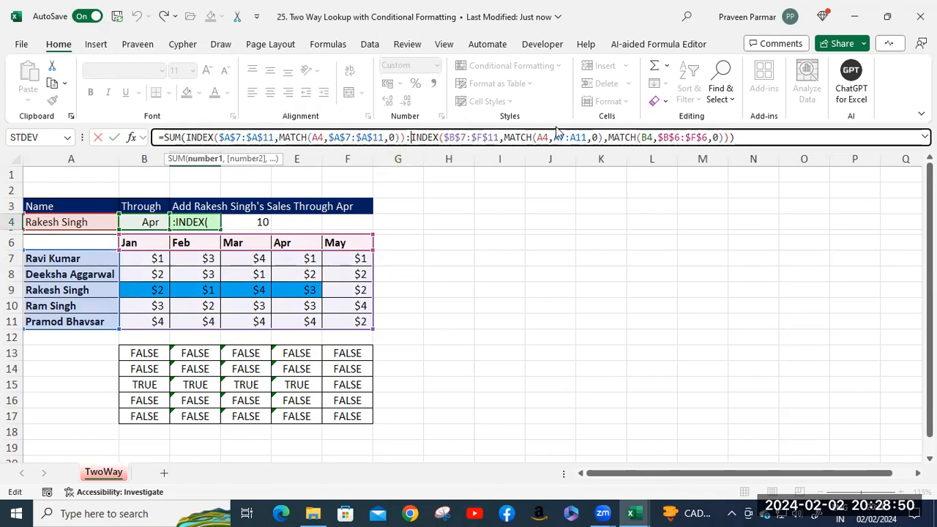
shift+click(602, 137)
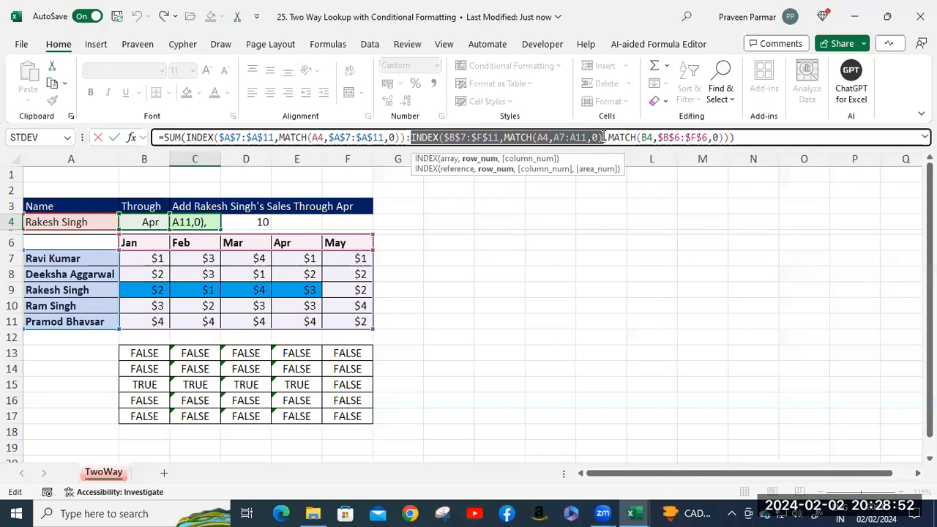
key(shift+Right)
click(606, 137)
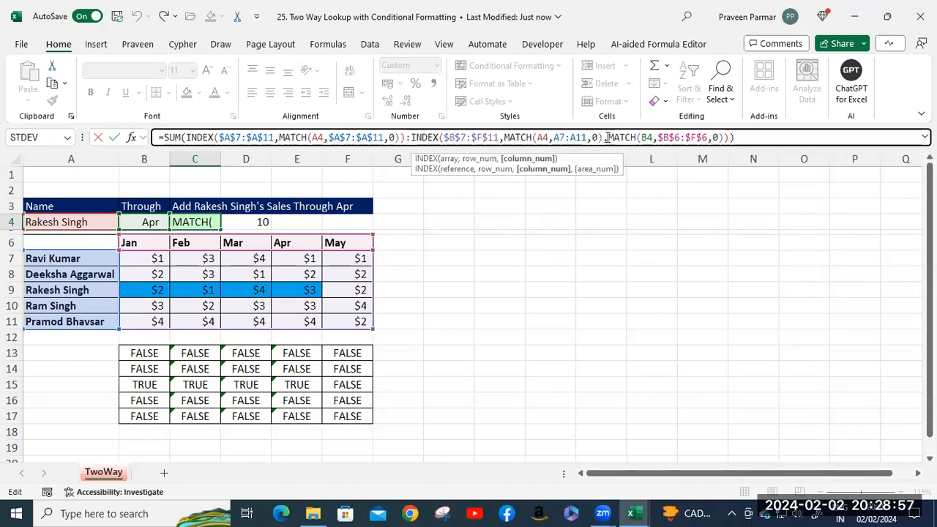
shift+click(725, 137)
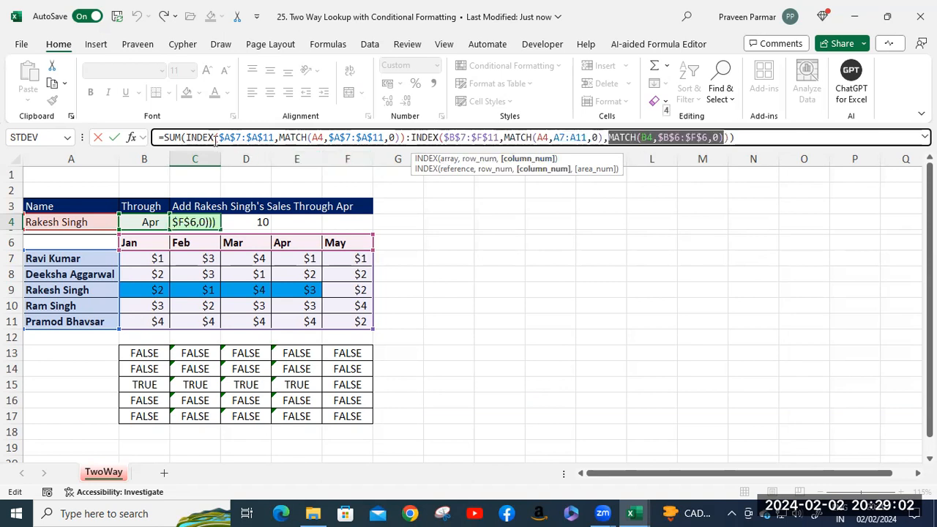
shift+click(405, 139)
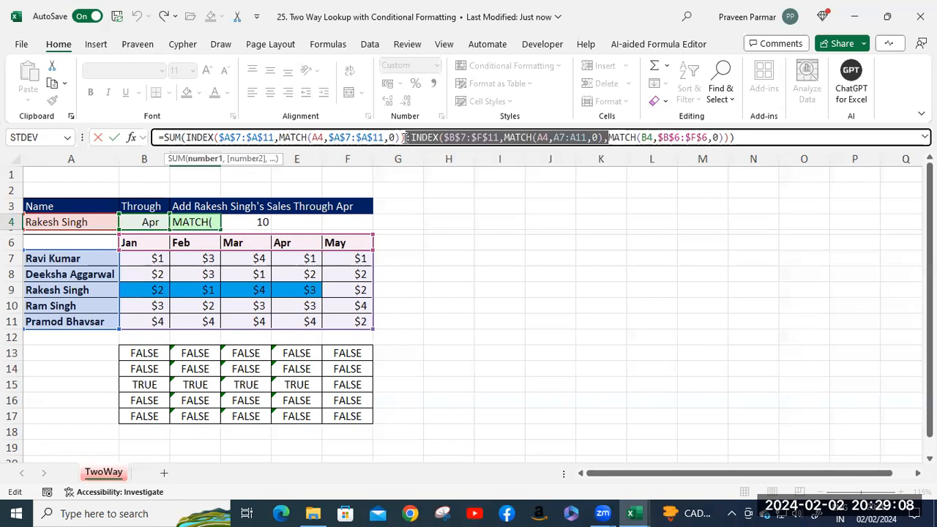
click(404, 139)
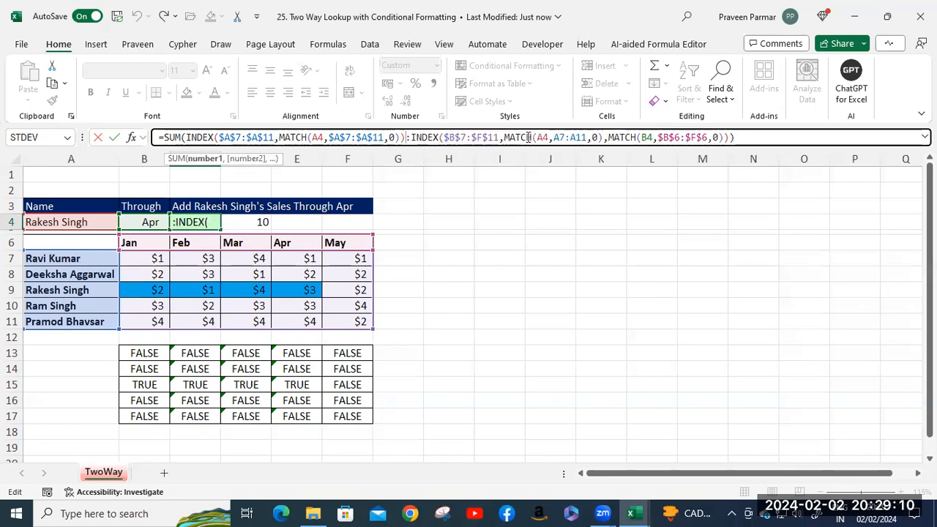
shift+click(730, 139)
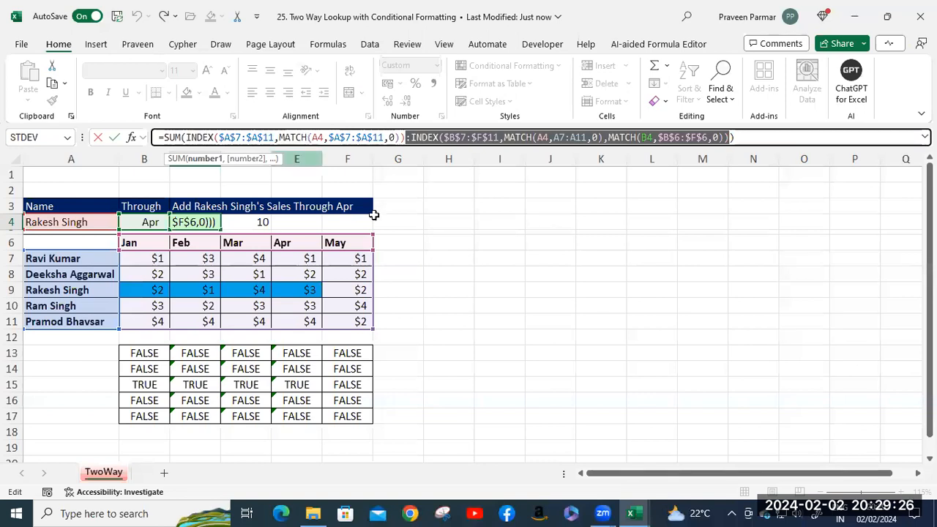
- Open the workbook "28. CHOOSE Intro" from the 3. Excel Lookup Functions folder and look over its ChooseBasics sheet
click(412, 224)
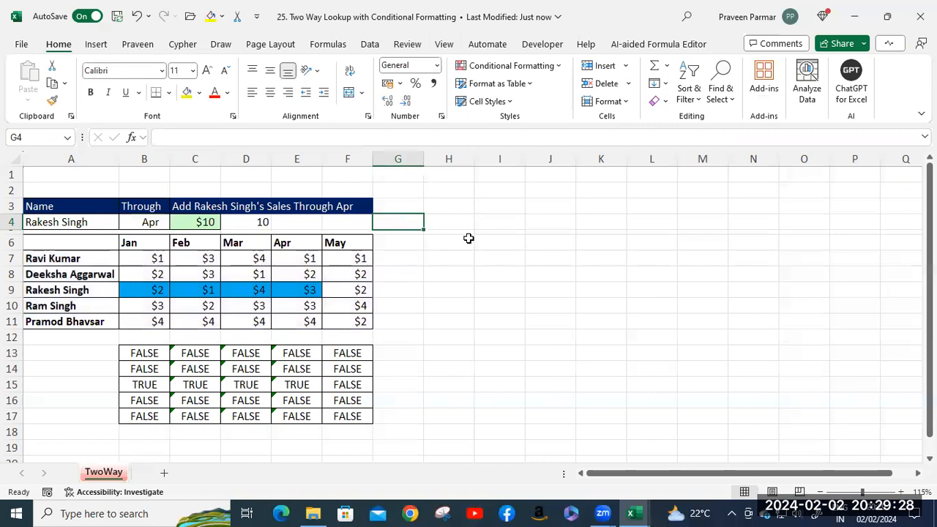
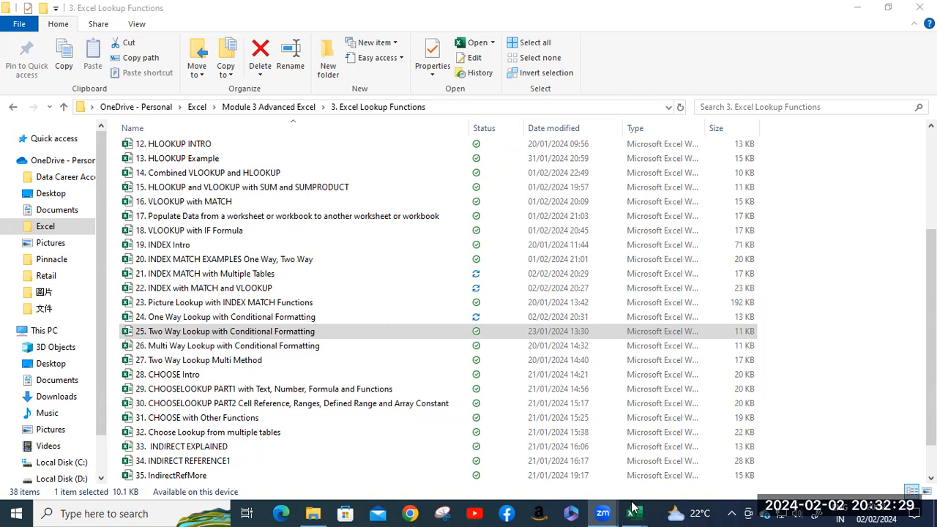
click(314, 512)
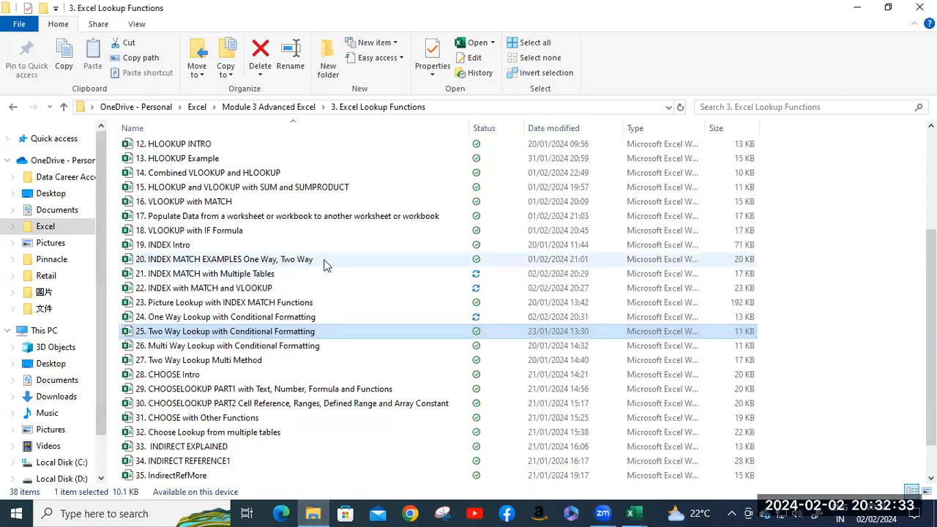
scroll(326, 264, down, 1)
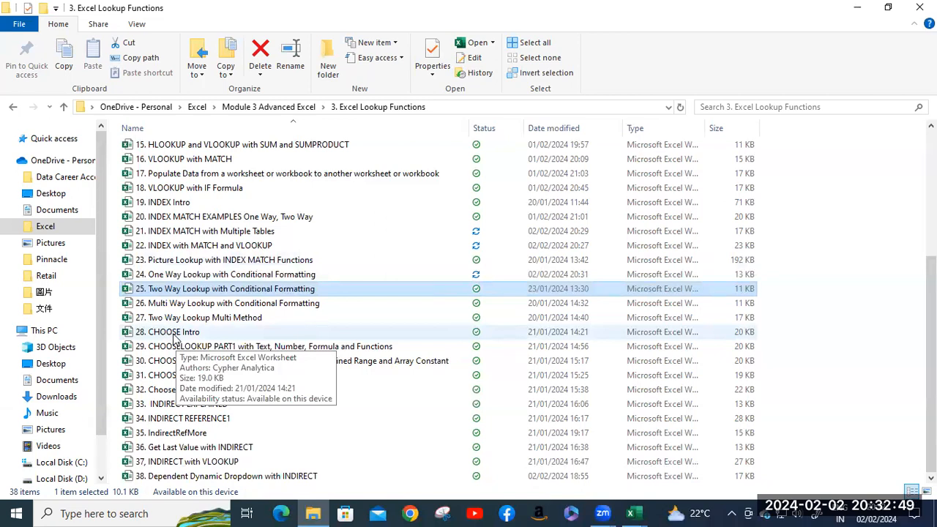
double_click(175, 336)
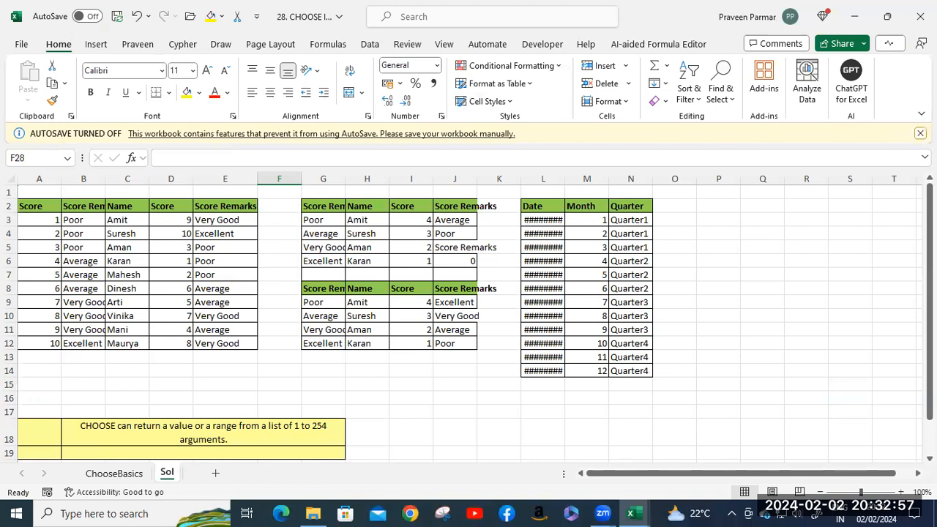
click(920, 134)
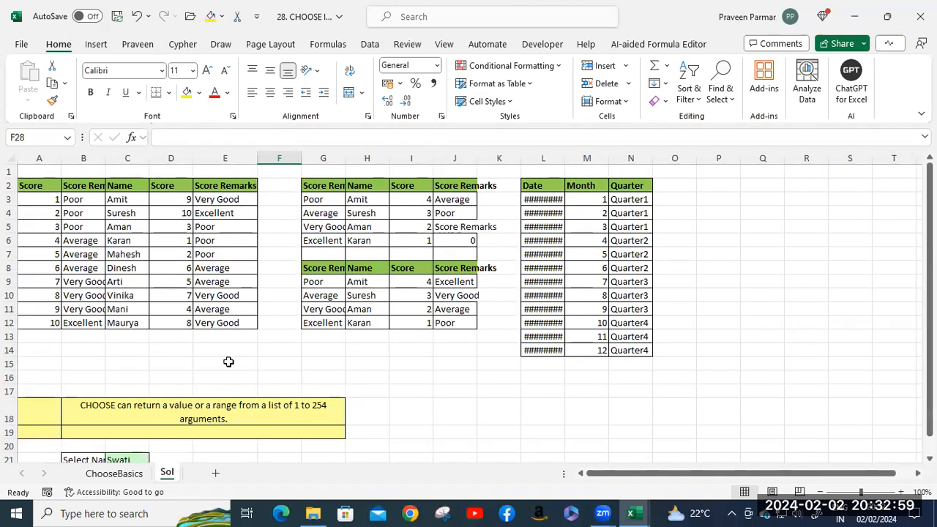
click(114, 472)
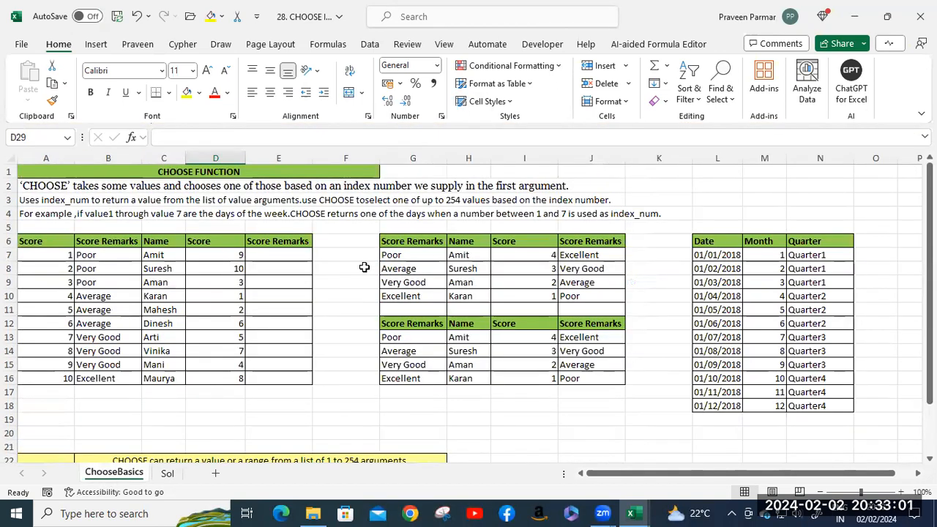
ctrl+scroll(376, 253, up, 1)
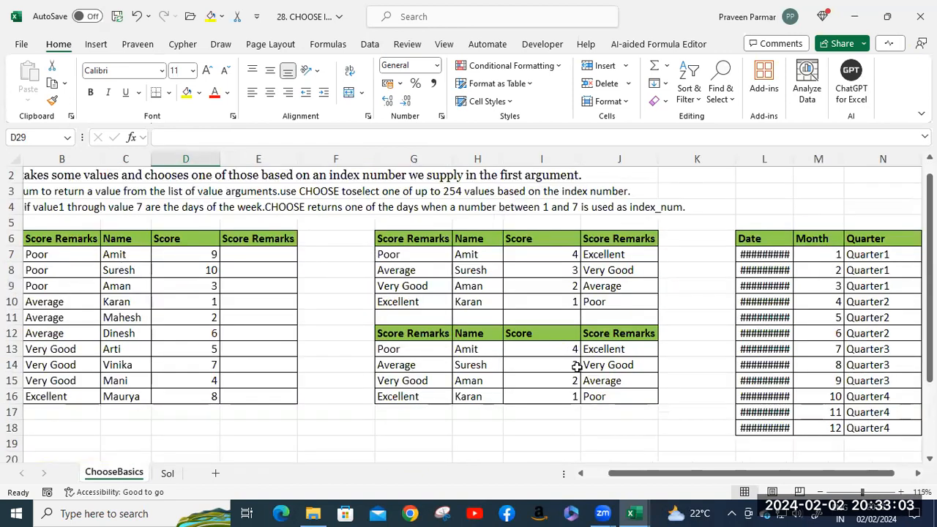
drag(676, 478, 655, 478)
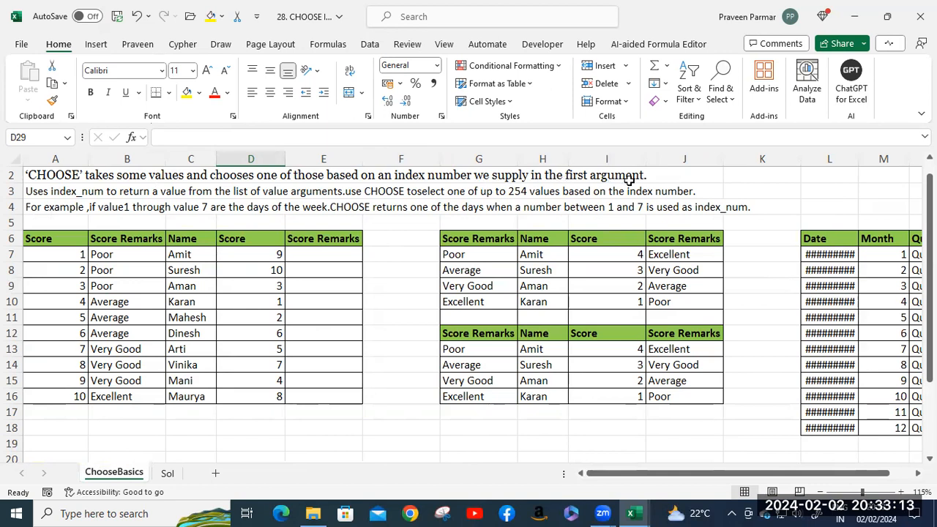
scroll(632, 174, down, 6)
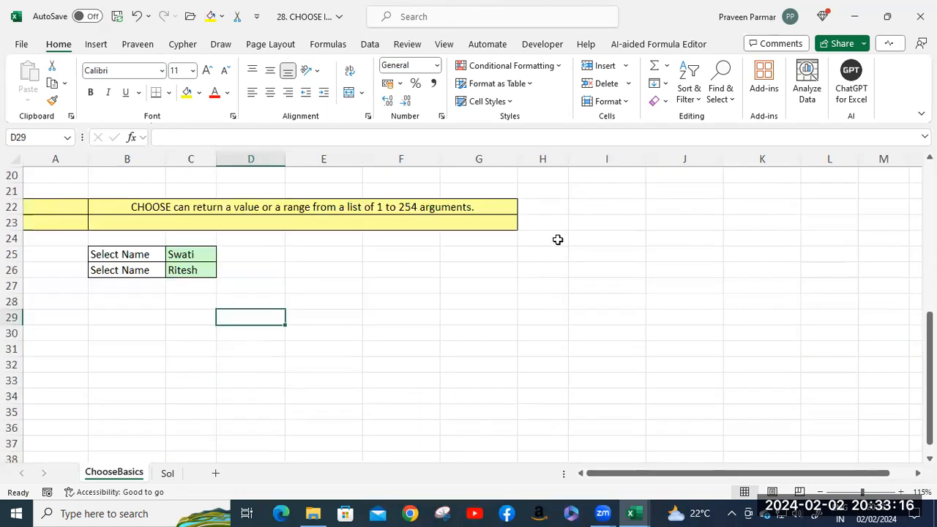
- Enter the formula =CHOOSE(3,"A","B","C","D","E") in cell E30 of the ChooseBasics sheet
click(356, 327)
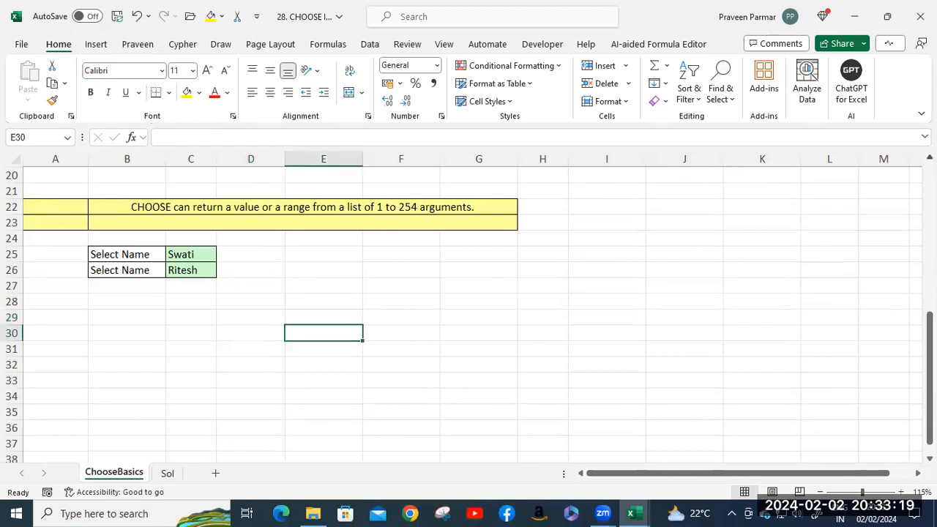
text(=choo)
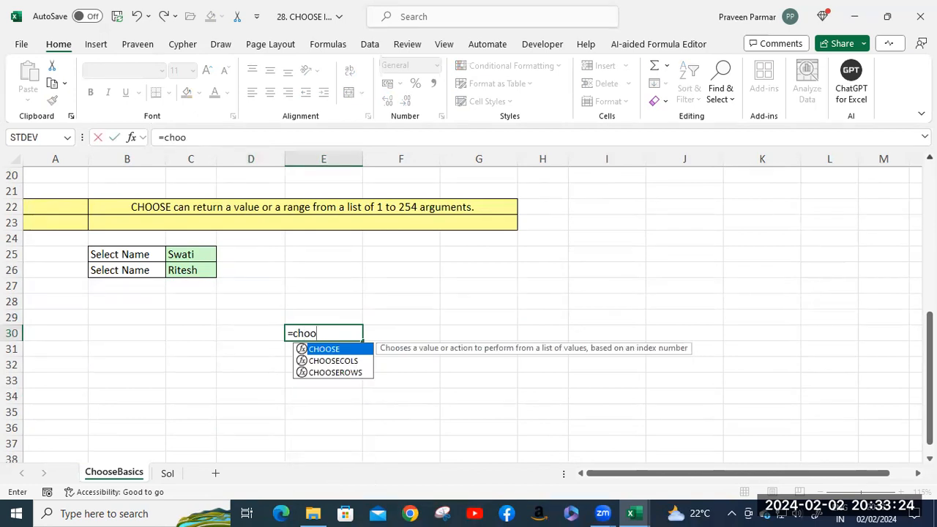
key(Tab)
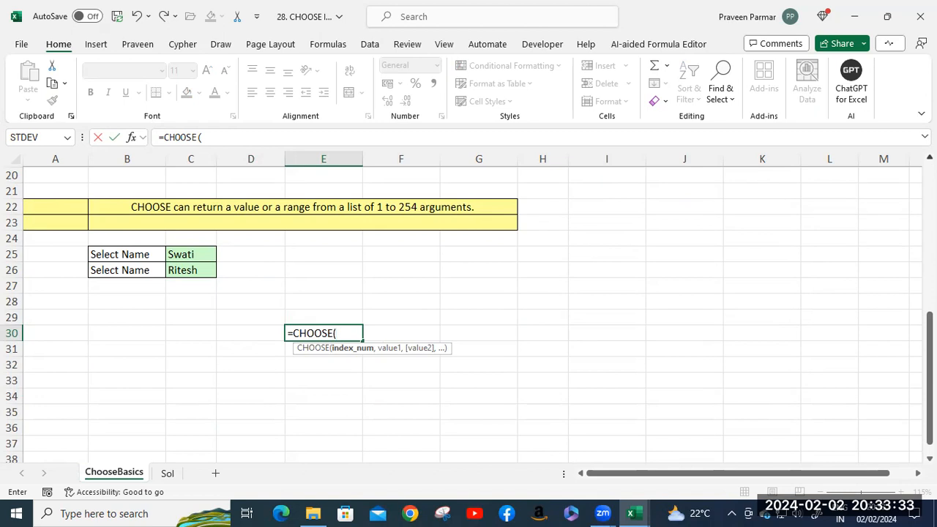
text(3,)
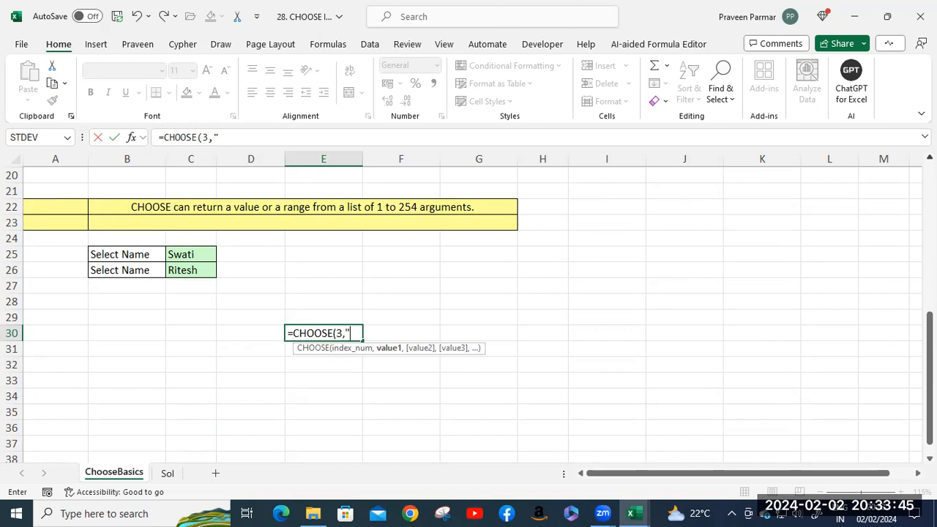
text(A",)
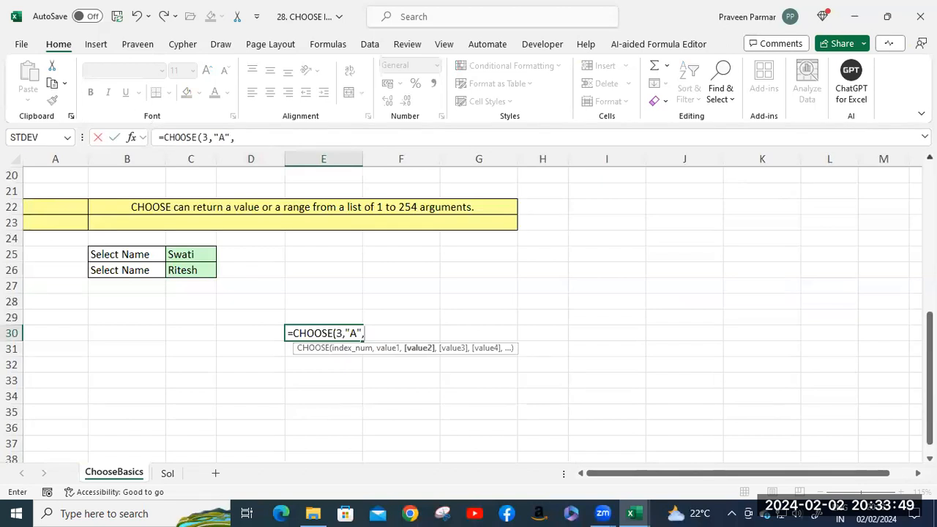
text("B",)
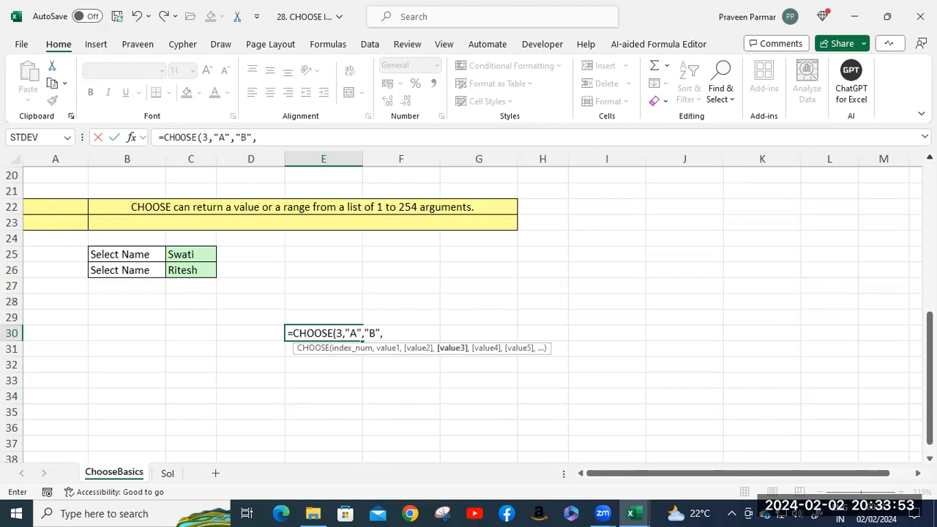
text("C",)
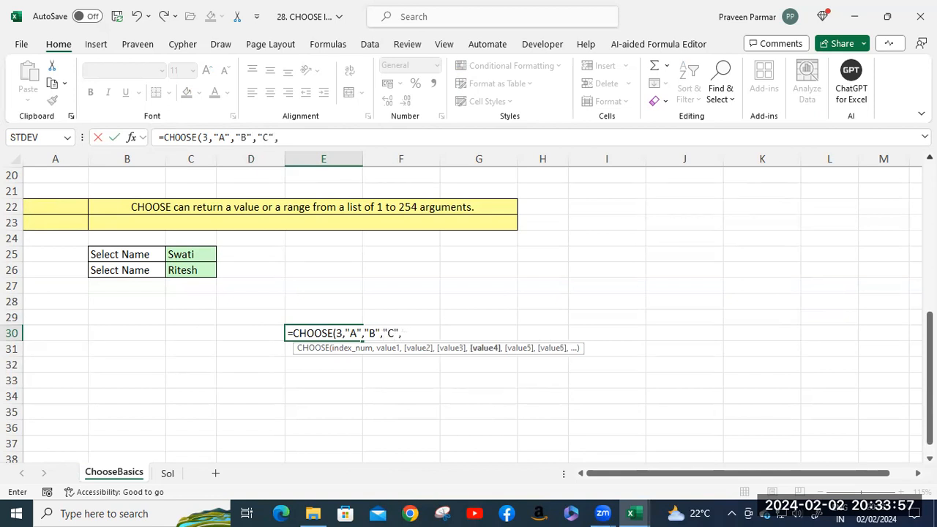
text("D"<"E)
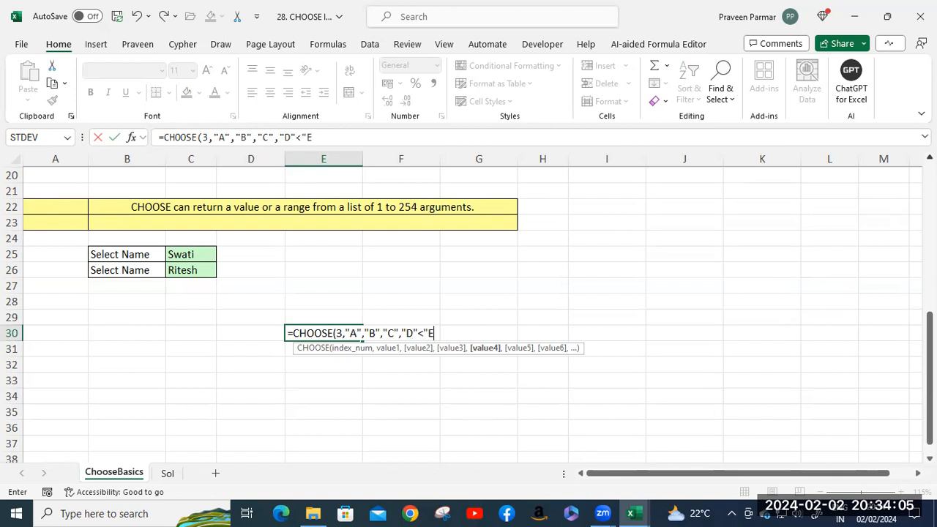
key(BackSpace)
key(BackSpace)
key(BackSpace)
text(,")
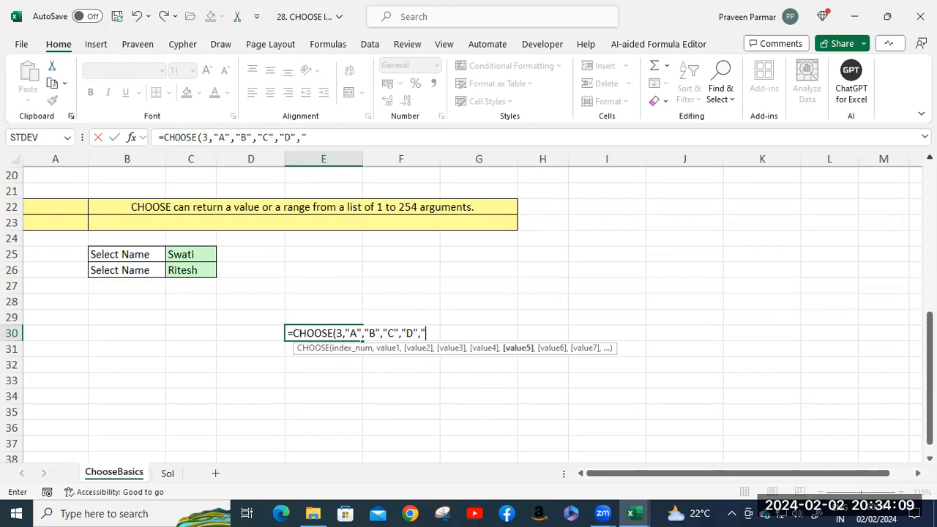
text(E"))
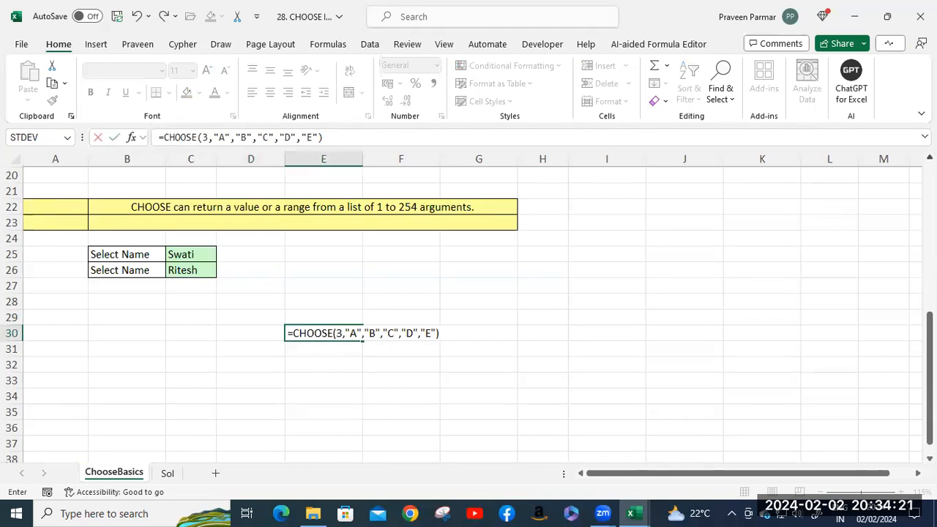
key(Return)
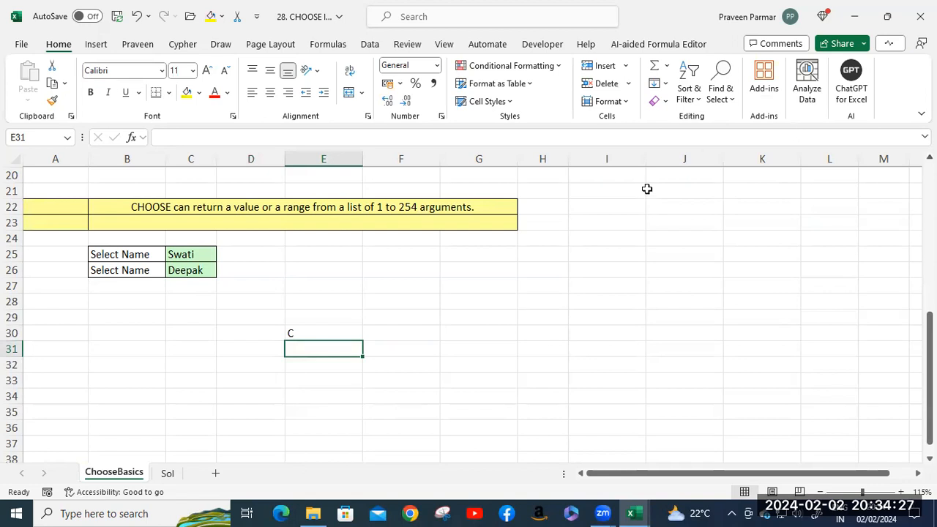
- Examine the CHOOSE formula in E30 by highlighting its third value "C", then the whole value list "A" to "E"
double_click(315, 334)
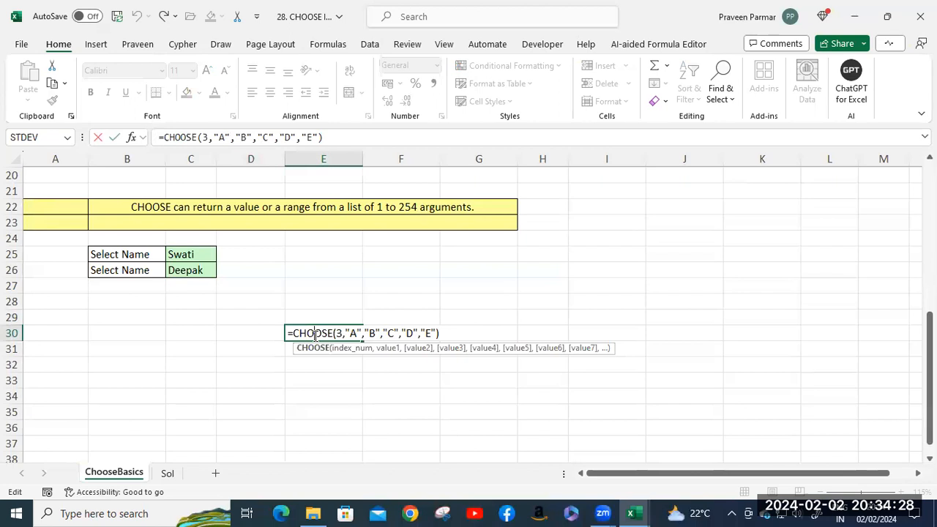
double_click(392, 333)
click(393, 333)
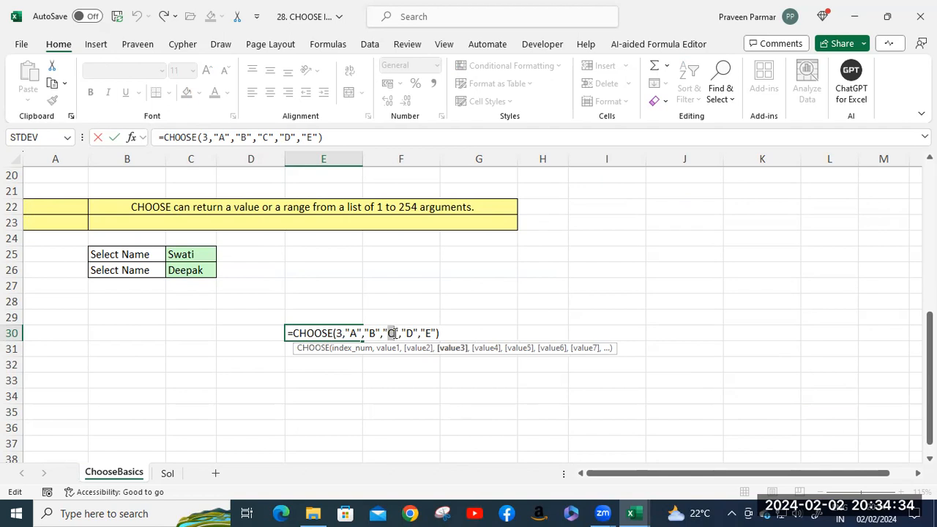
click(347, 333)
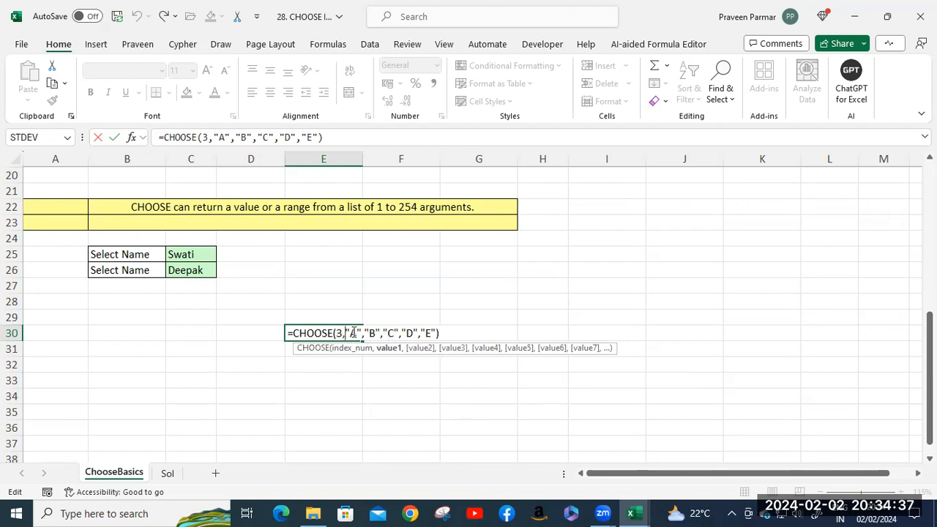
drag(349, 333, 439, 333)
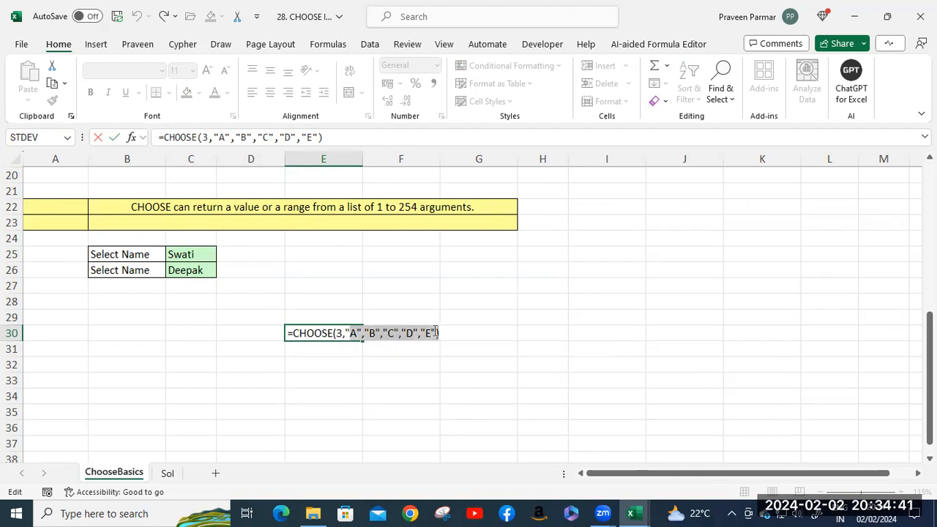
click(435, 333)
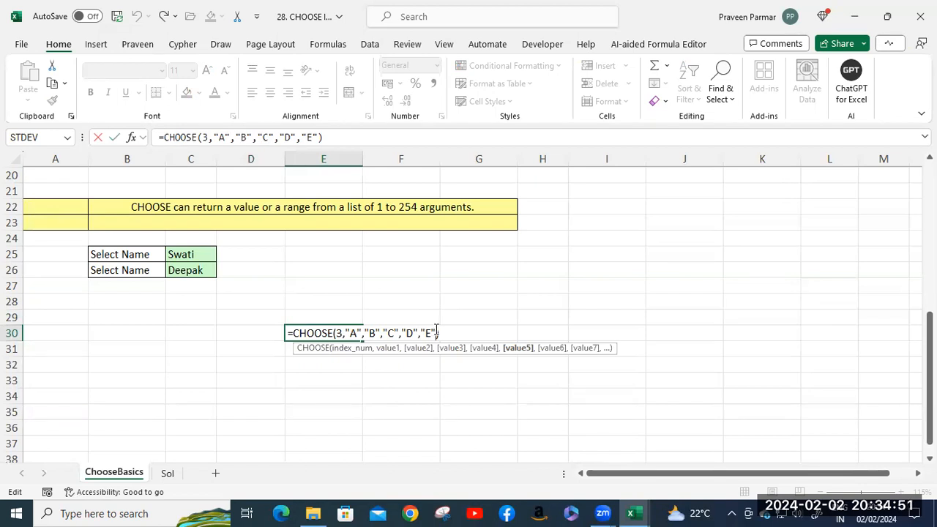
drag(346, 334, 437, 333)
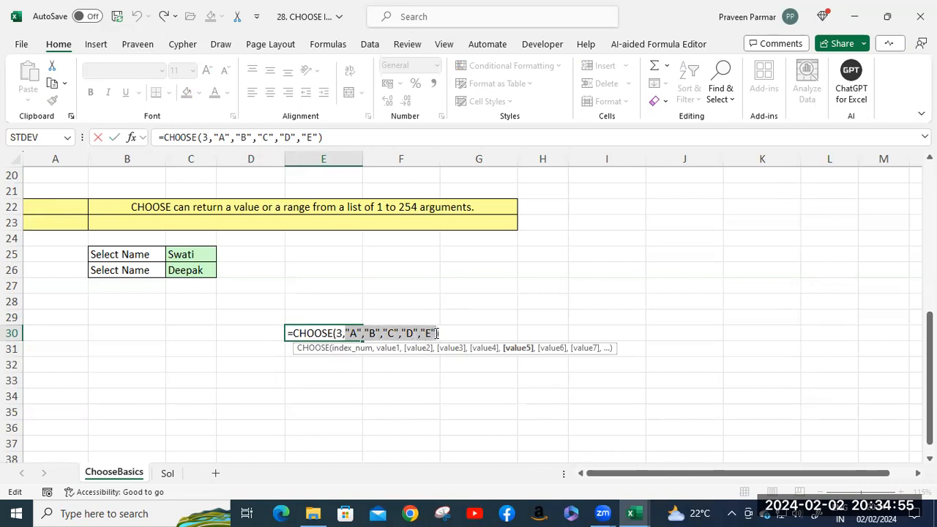
- Change the index number of the CHOOSE formula in E30 to 1 and review the updated formula
click(344, 333)
key(Left)
key(BackSpace)
text(1)
key(Return)
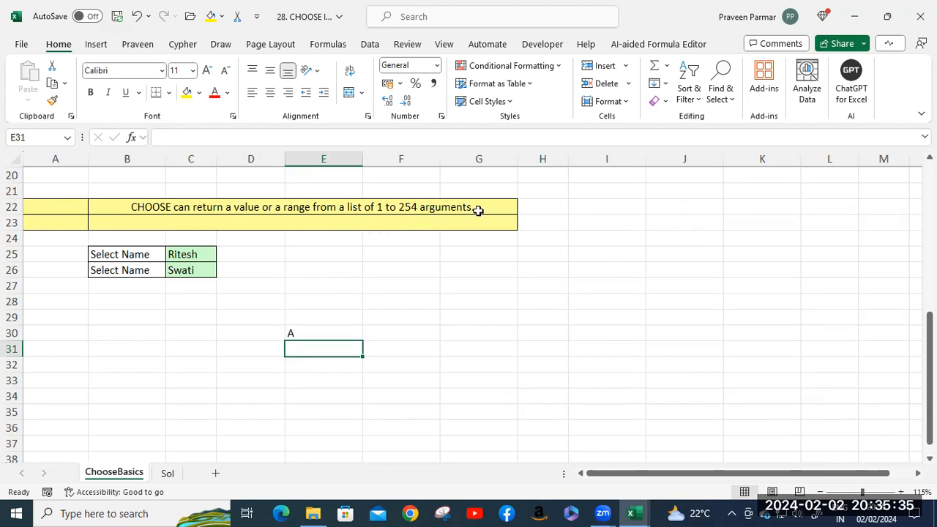
click(351, 333)
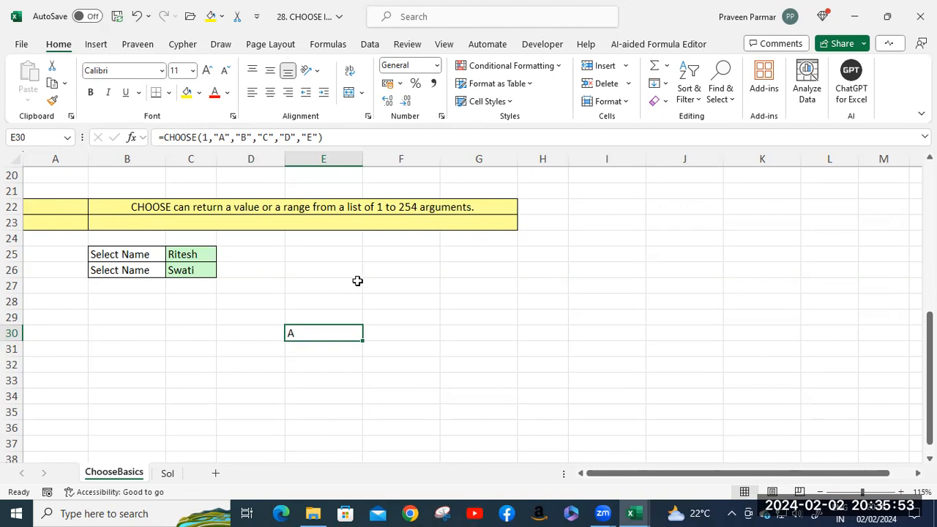
- On the Sol sheet, widen columns B and C, and select the Score and Score Remarks table A2:B12
scroll(343, 283, up, 5)
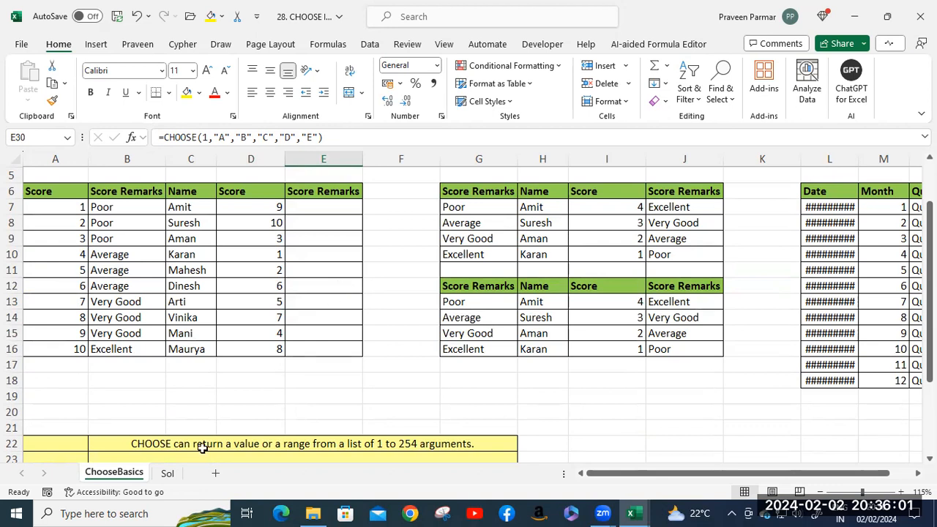
click(168, 472)
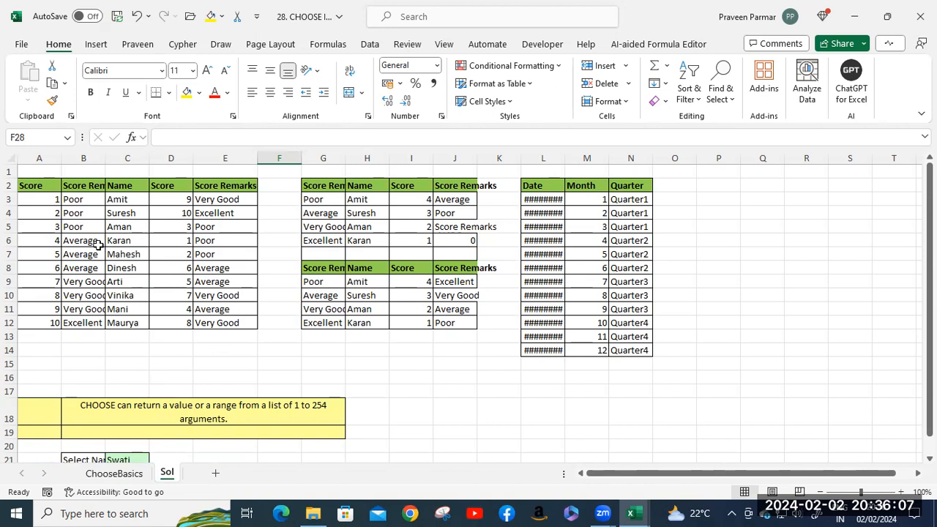
click(42, 204)
click(36, 320)
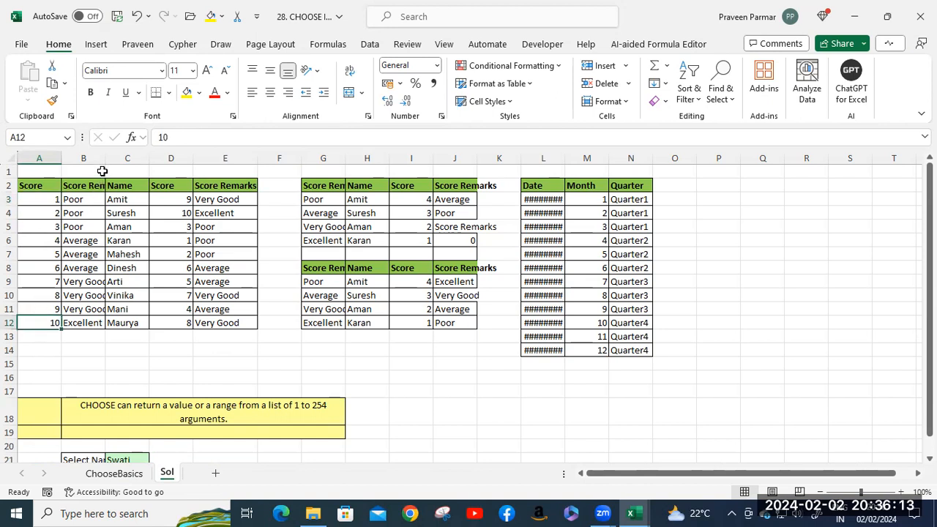
drag(106, 158, 122, 158)
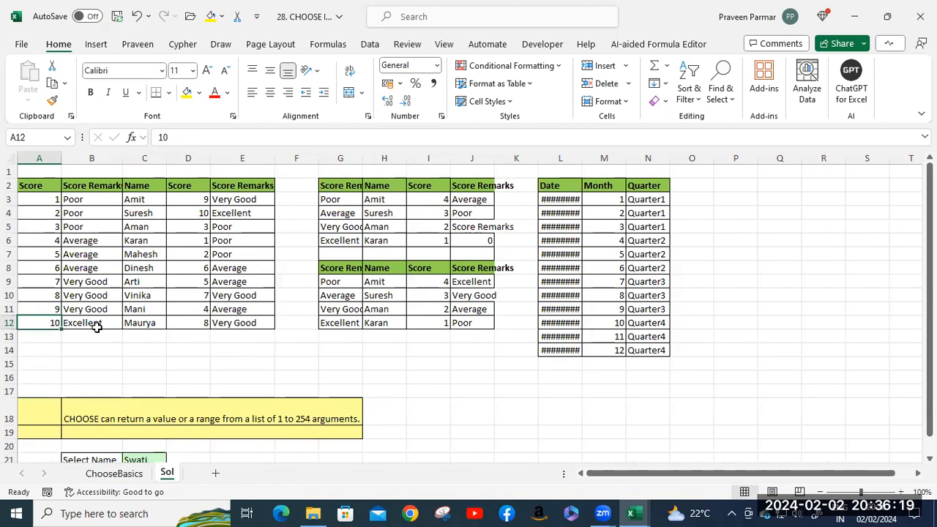
drag(166, 155, 179, 153)
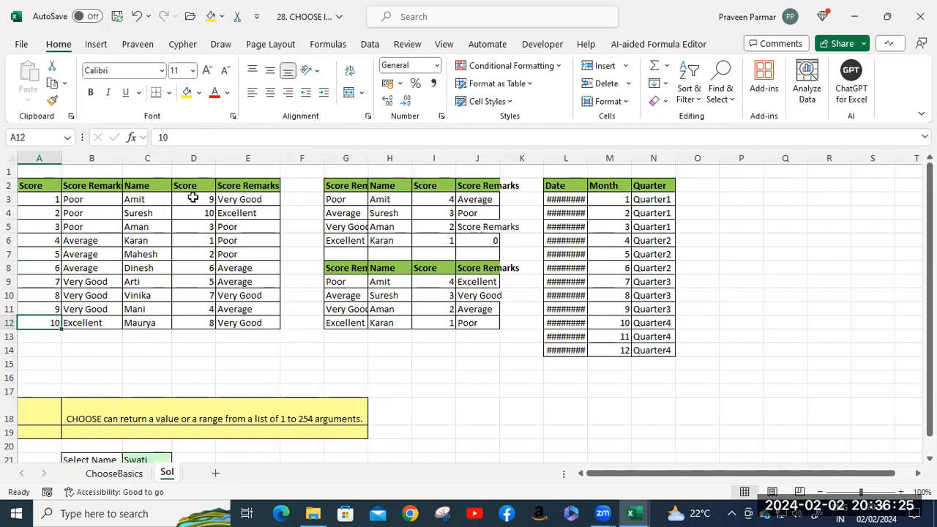
click(31, 186)
shift+click(106, 322)
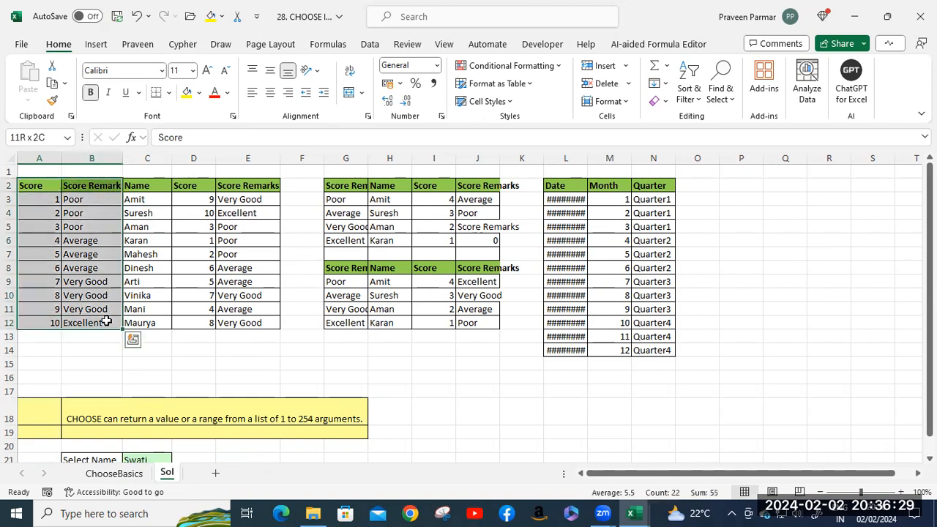
- Examine the Name and Score columns C2:D12, the score in D3 and the CHOOSE formula in E3 on the Sol sheet
click(136, 187)
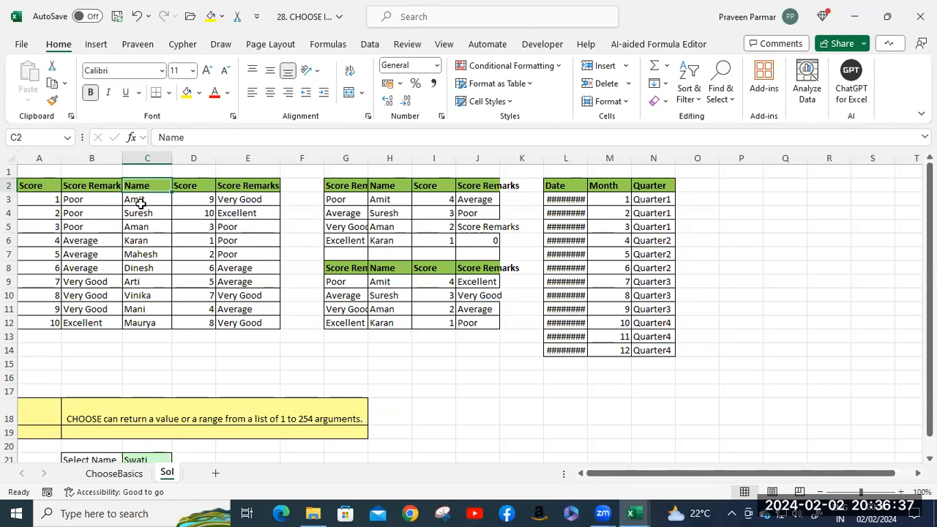
shift+click(198, 322)
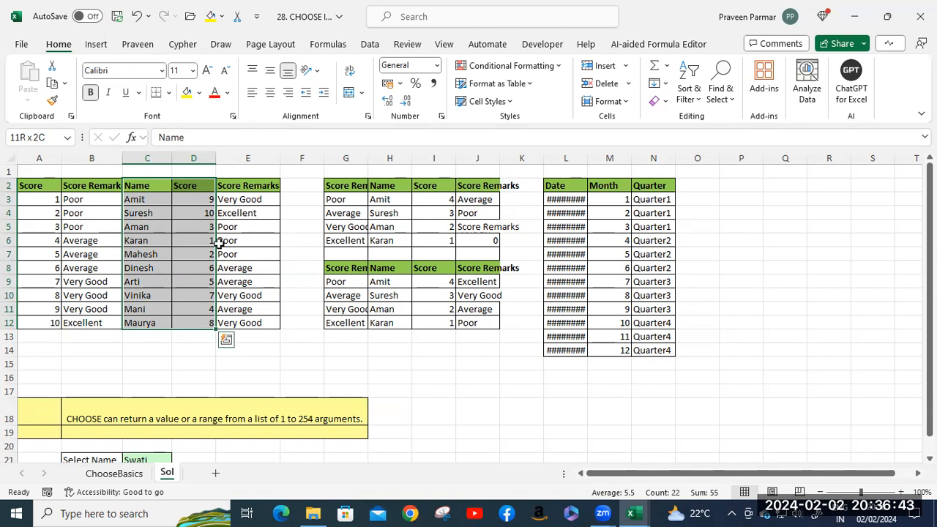
click(193, 199)
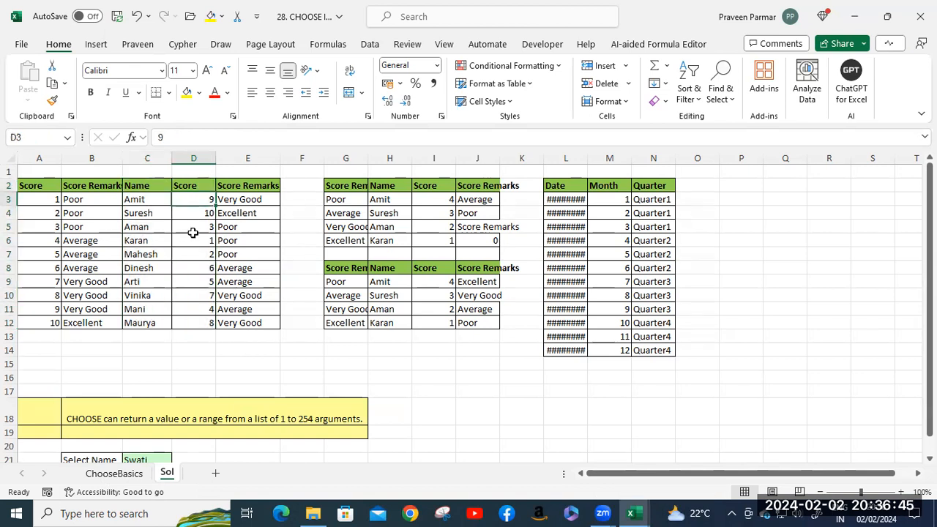
click(244, 200)
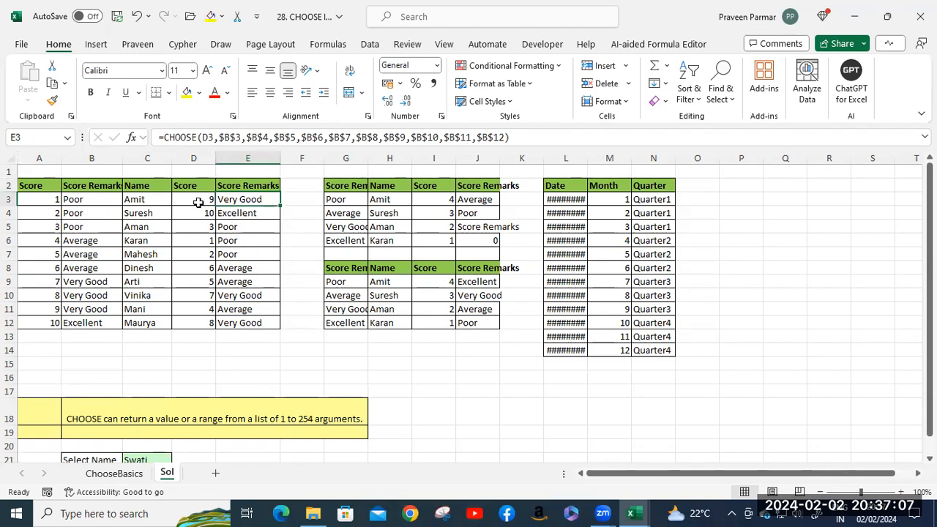
- On the ChooseBasics sheet, highlight the Score and Score Remarks table A6:B16 with yellow fill
click(117, 474)
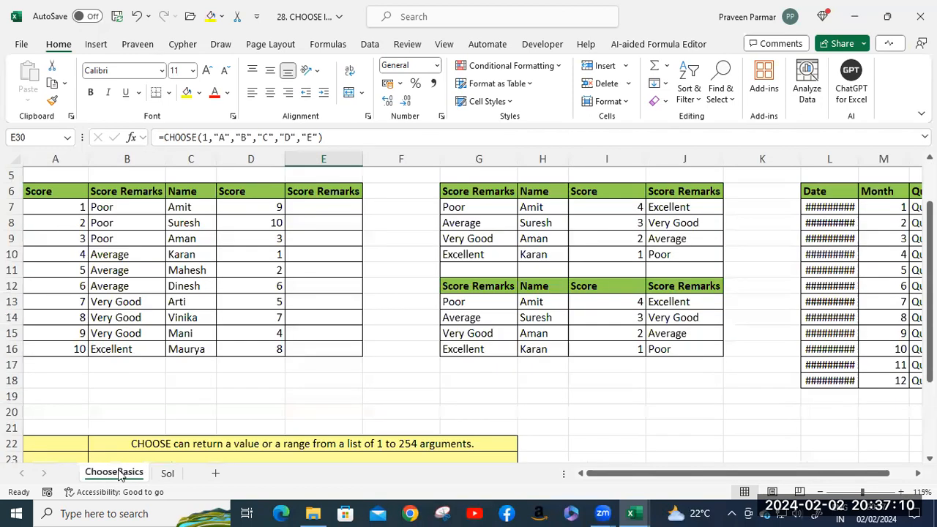
click(54, 191)
drag(135, 338, 139, 349)
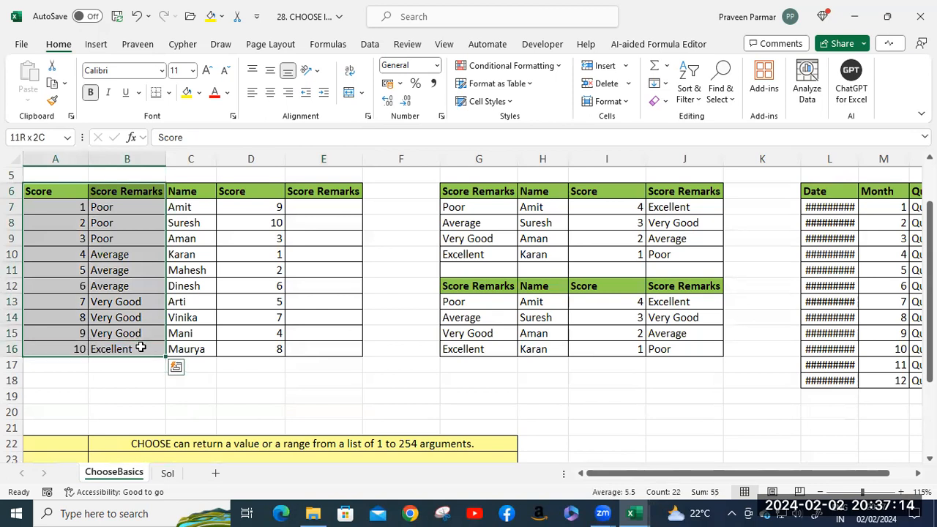
click(187, 92)
click(190, 388)
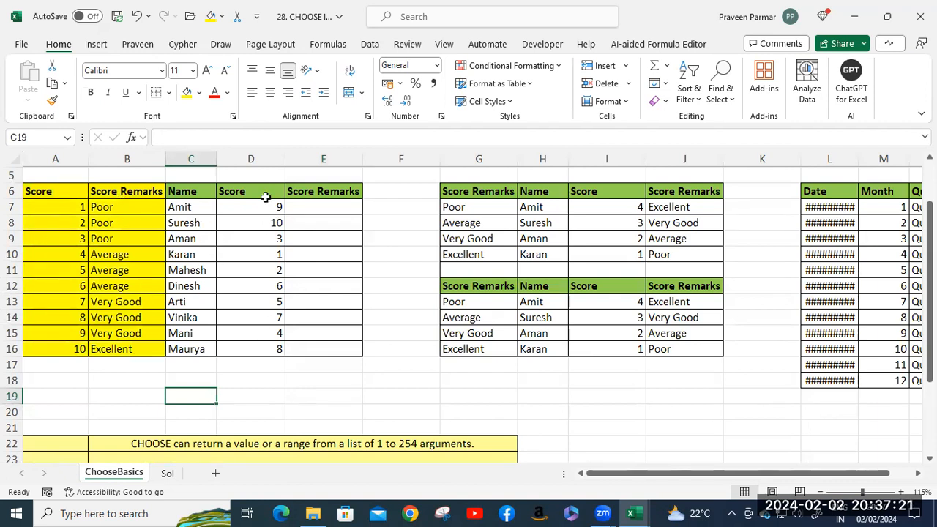
- Start a CHOOSE formula in E7 using the score in D7 as the index number
click(323, 209)
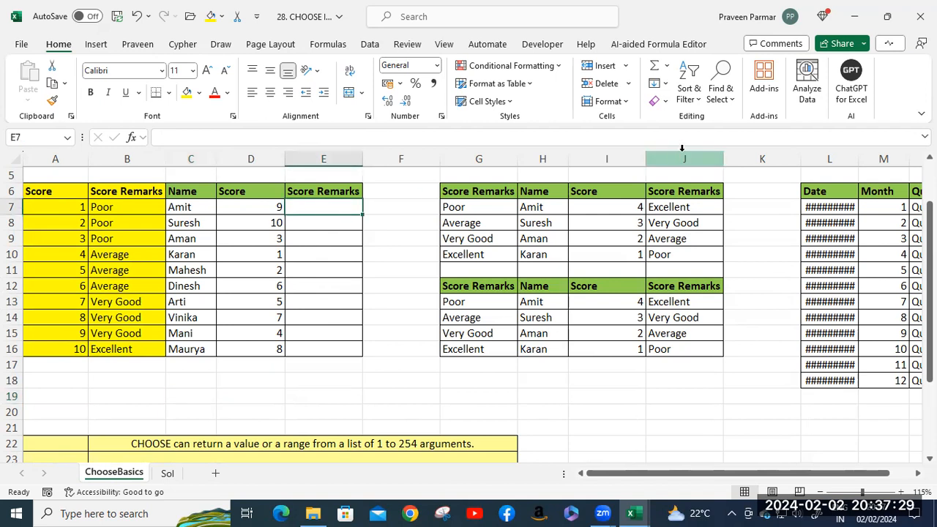
text(=cho)
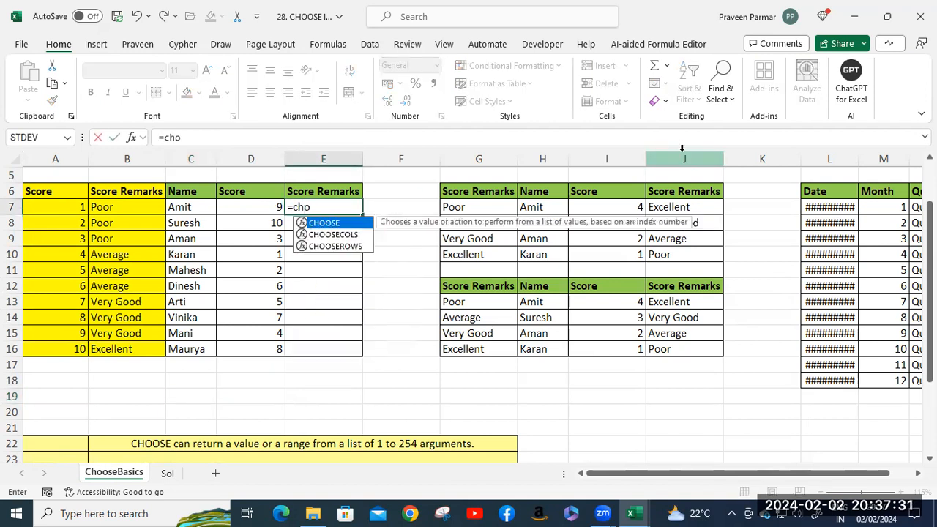
key(Tab)
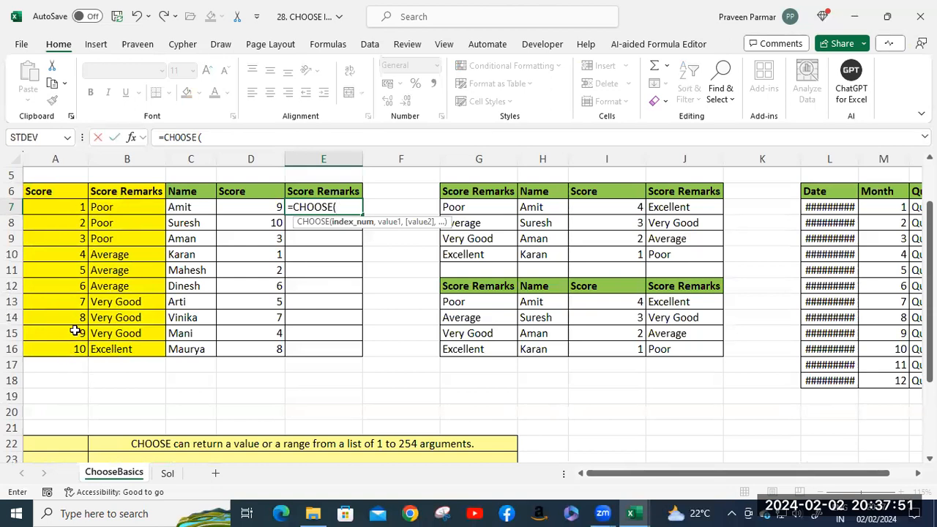
click(250, 206)
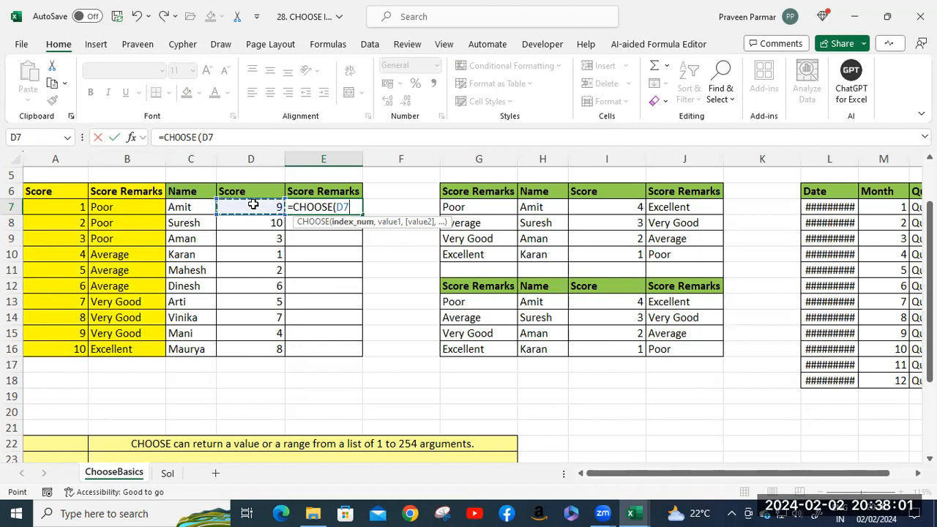
text(,)
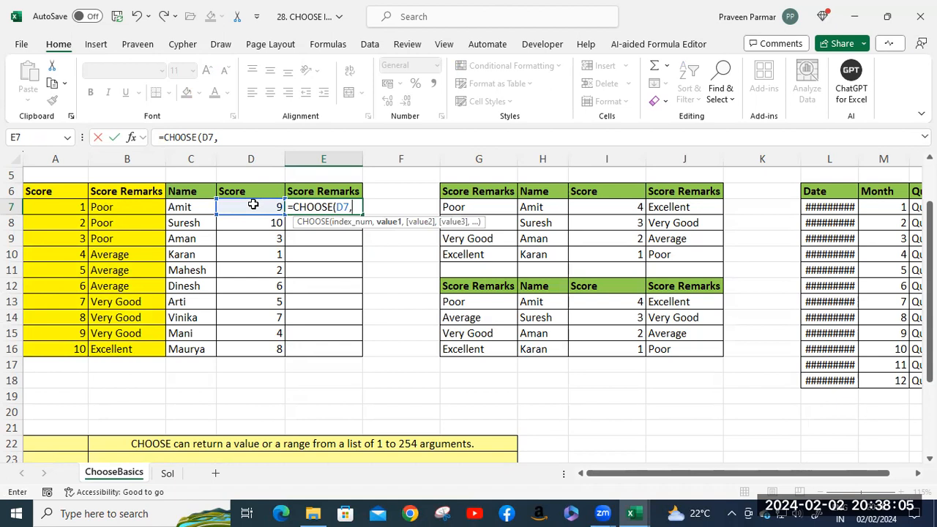
- Add the absolute reference $B$7 as the first value of the CHOOSE formula in E7
click(113, 208)
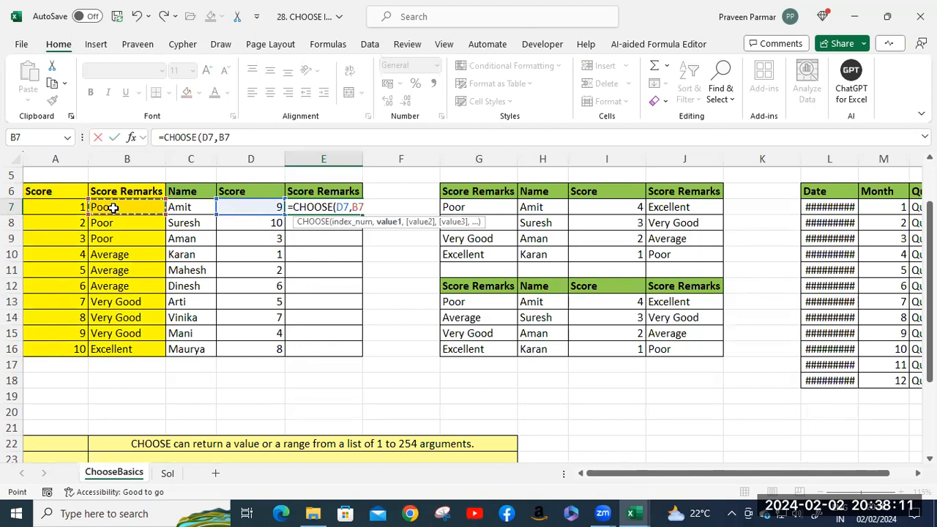
key(Right)
key(Right)
key(Right)
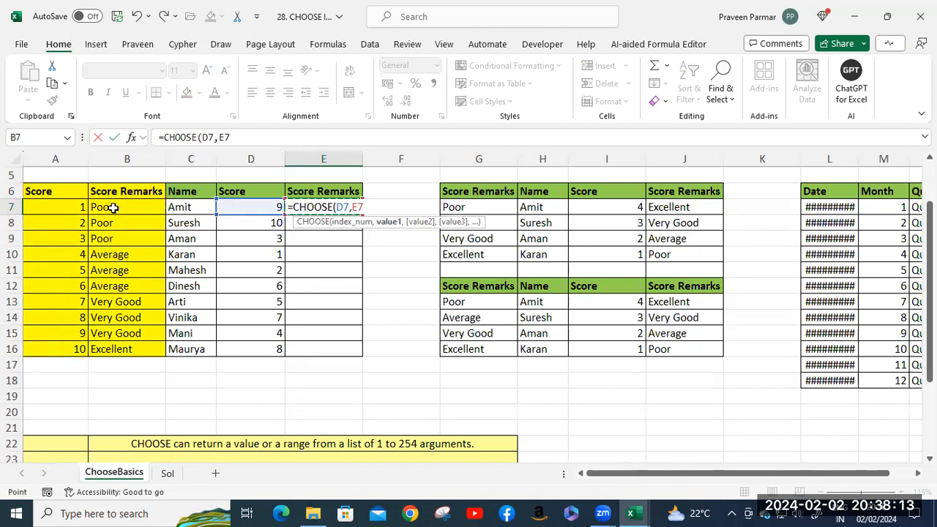
click(113, 208)
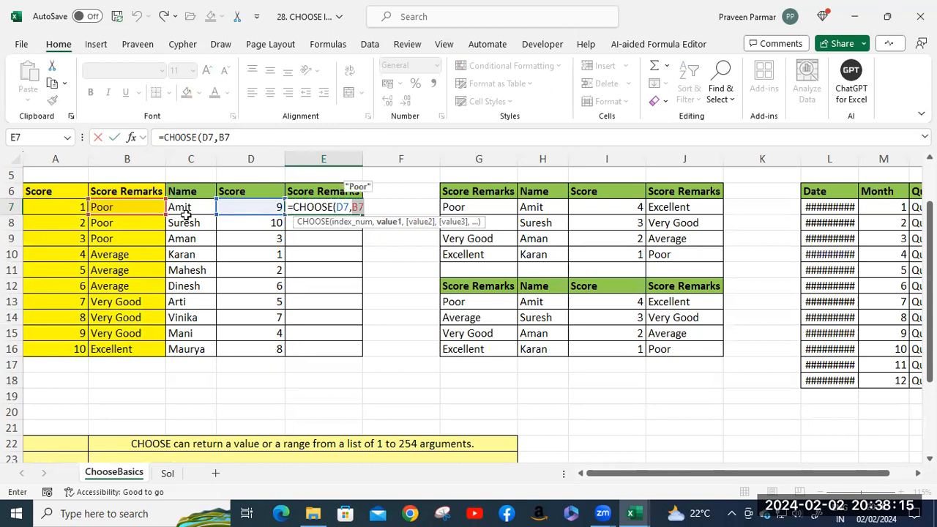
click(368, 208)
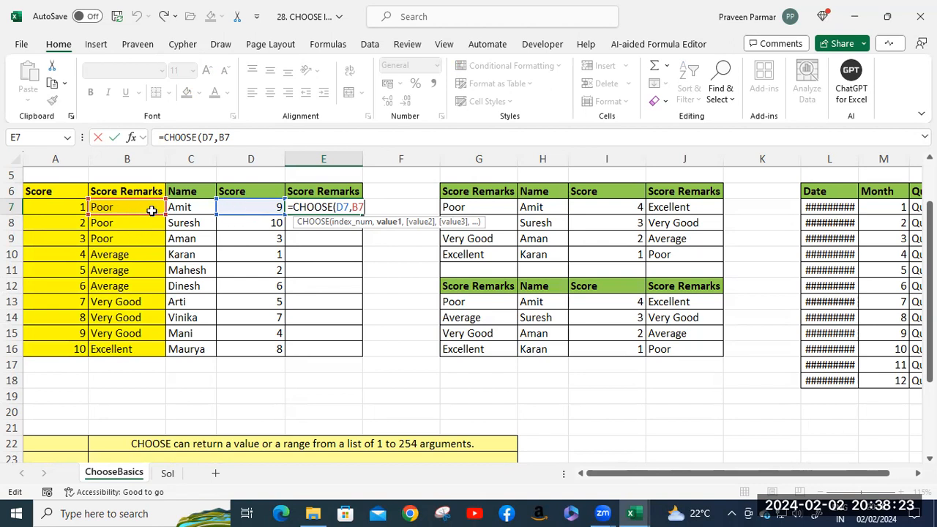
key(F4)
text(,)
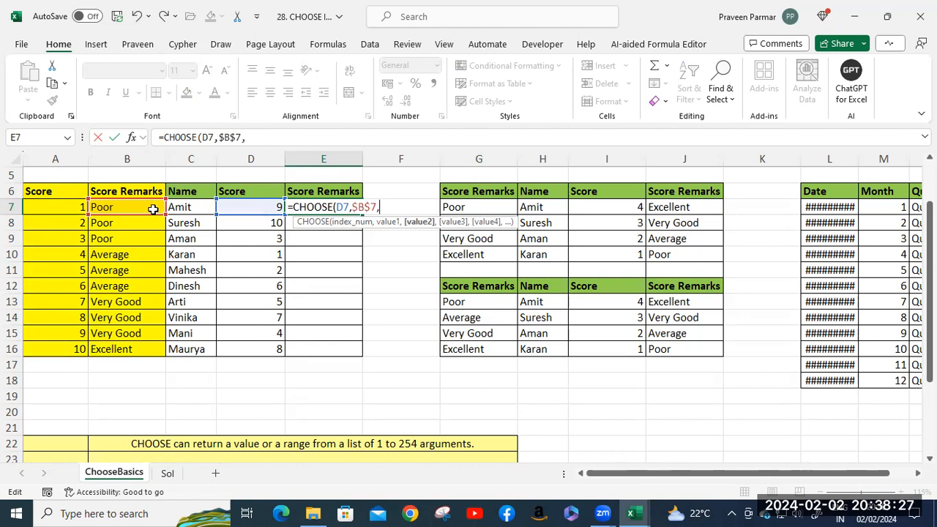
- Add the absolute references $B$8 and $B$9 as the second and third values of the CHOOSE formula
click(142, 226)
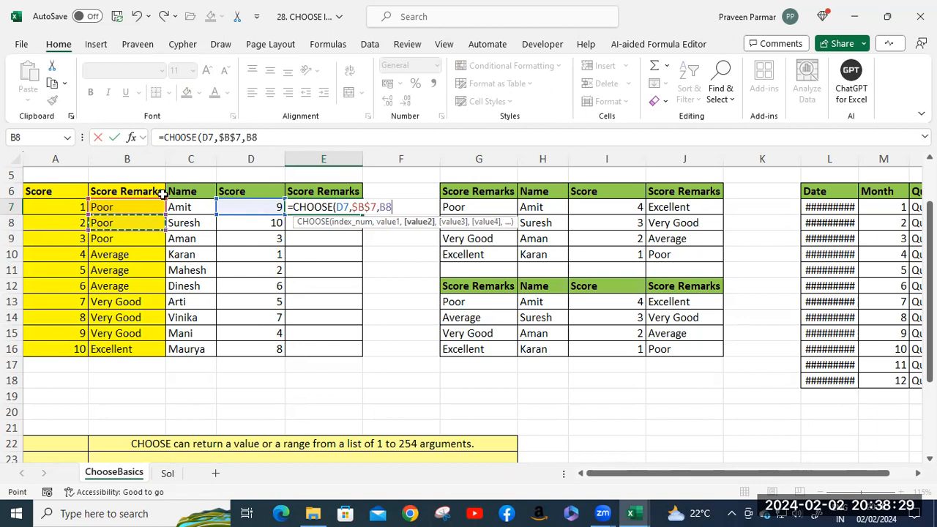
key(F4)
click(126, 238)
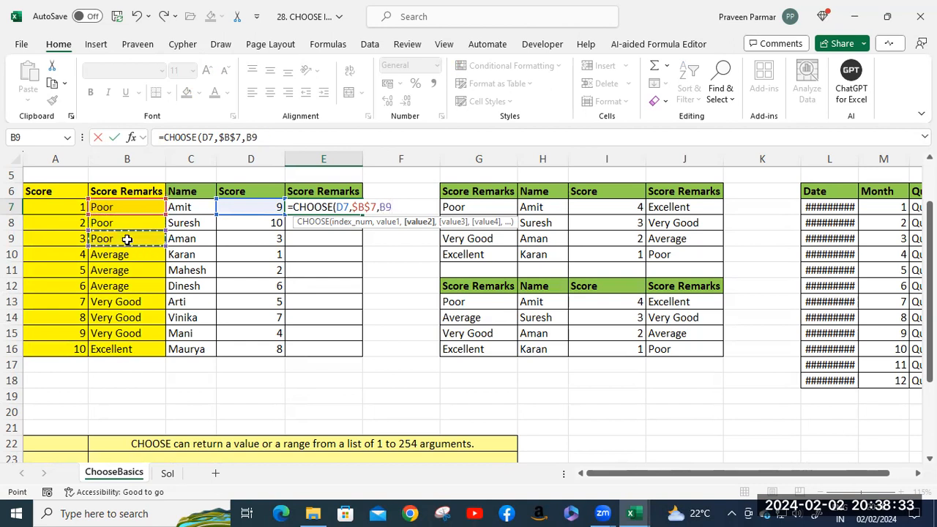
click(128, 220)
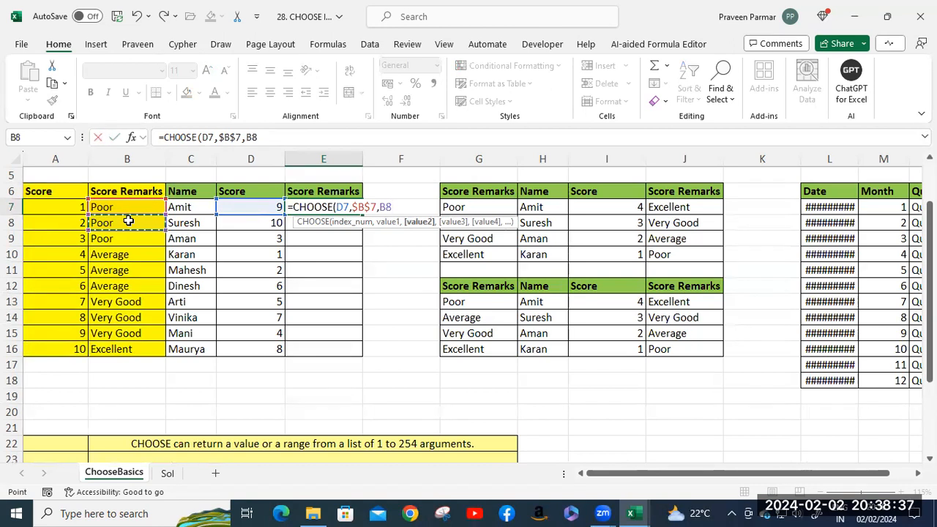
key(F4)
text(,)
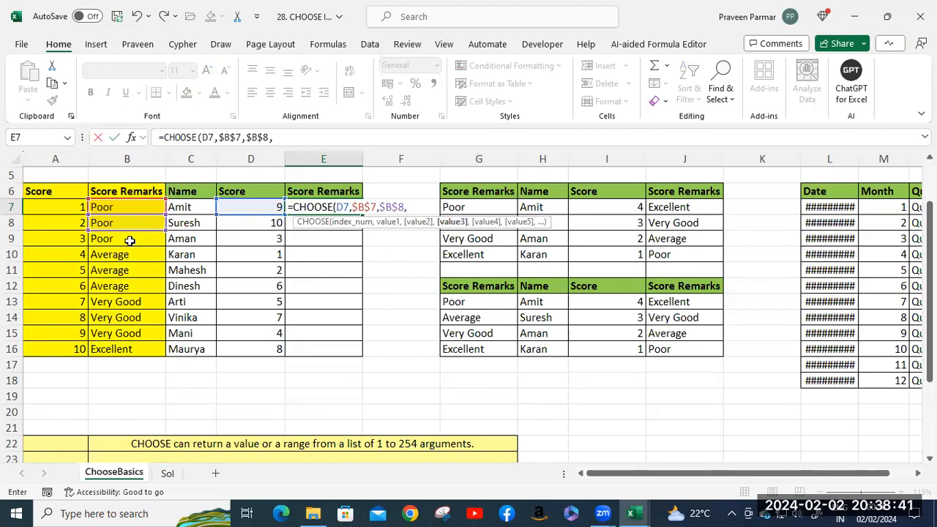
click(130, 240)
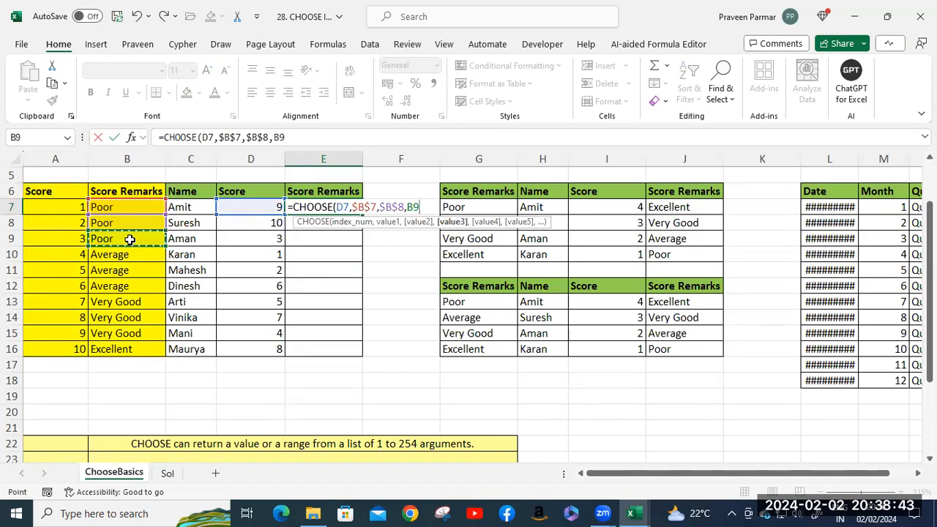
key(F4)
text(,)
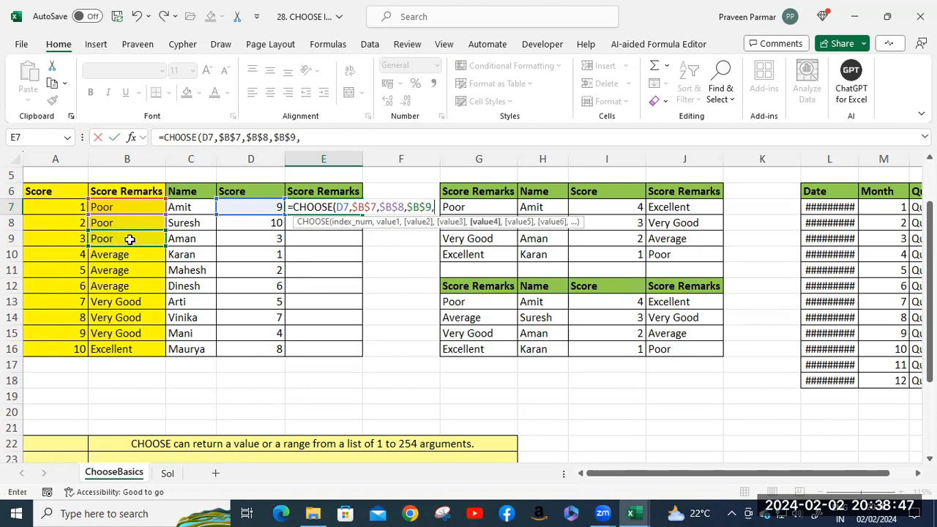
- Add the absolute reference $B$10 as the fourth value of the CHOOSE formula in E7
click(125, 252)
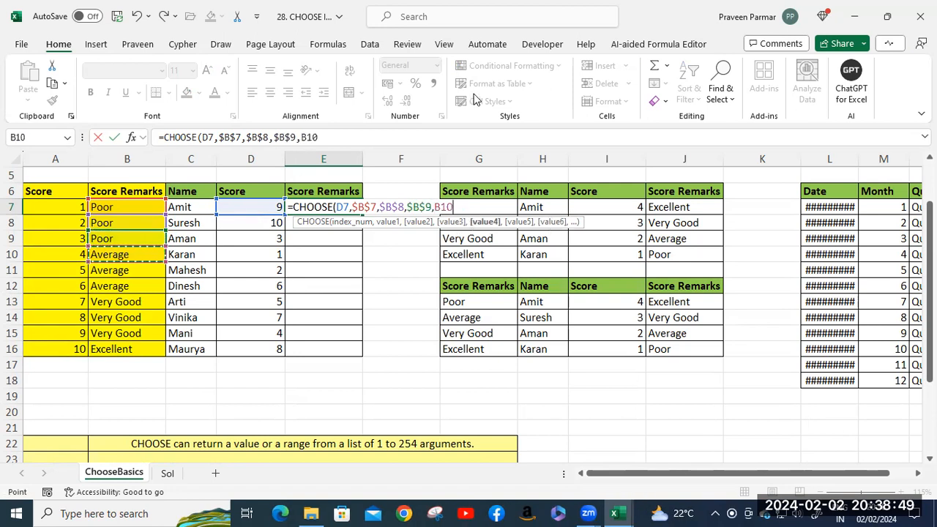
key(F4)
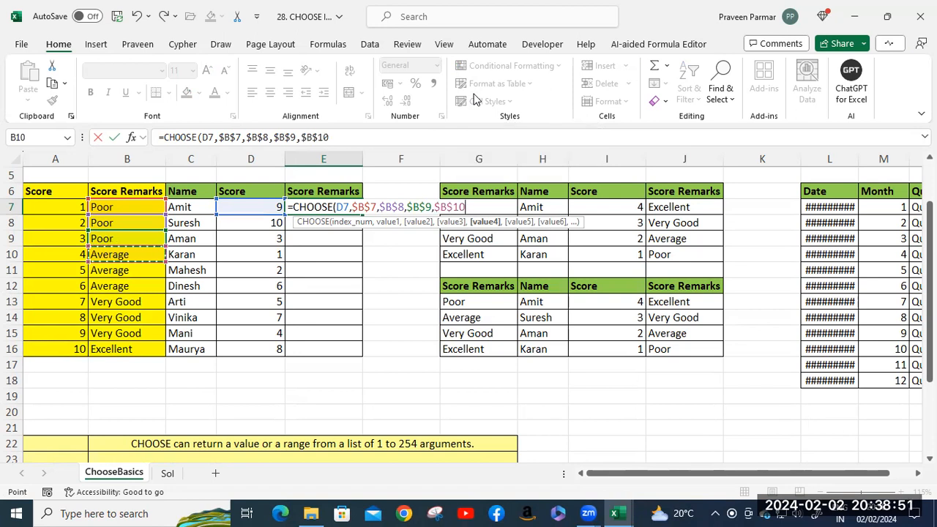
click(126, 270)
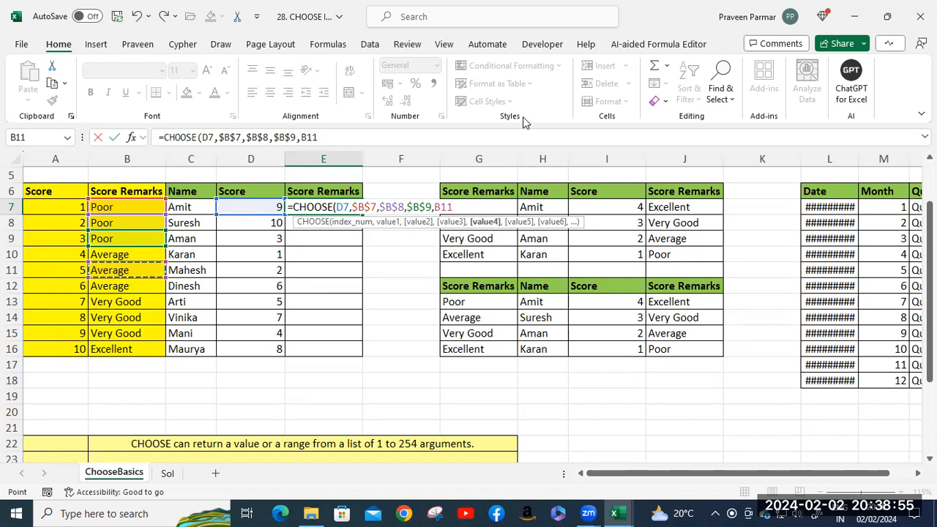
key(F4)
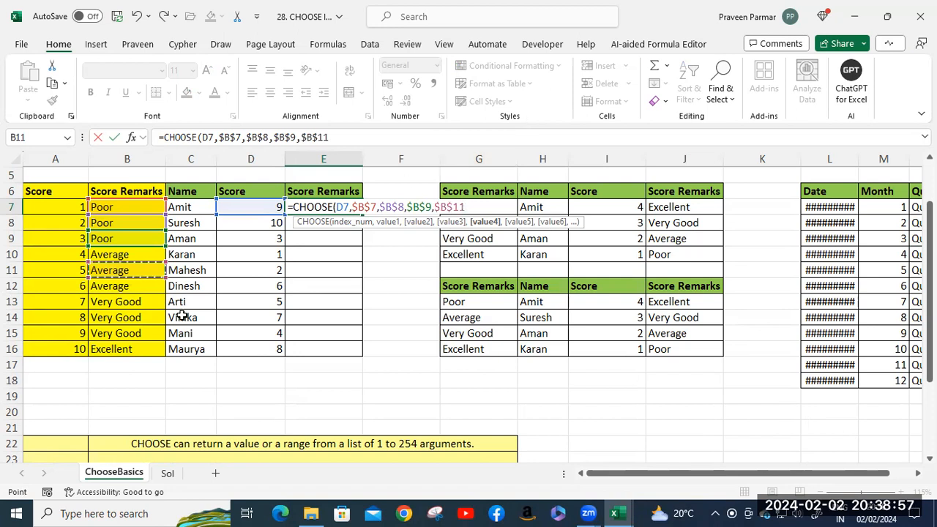
click(137, 255)
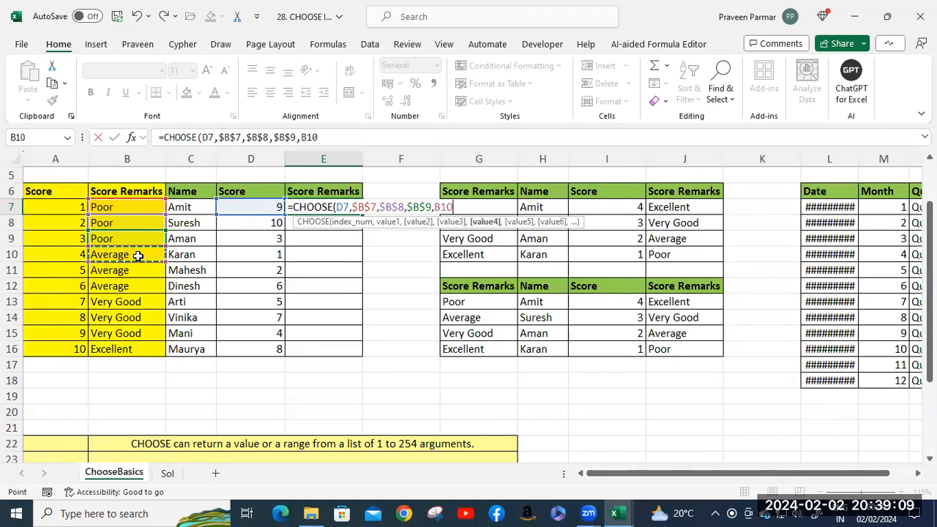
key(F4)
text(,)
- Add the absolute reference $B$11 as the fifth value of the CHOOSE formula in E7
click(128, 272)
key(F4)
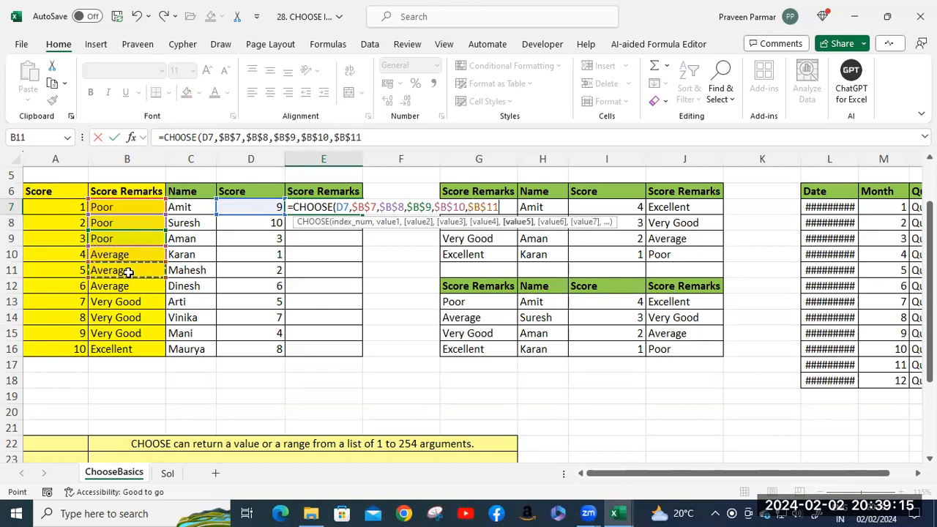
click(127, 287)
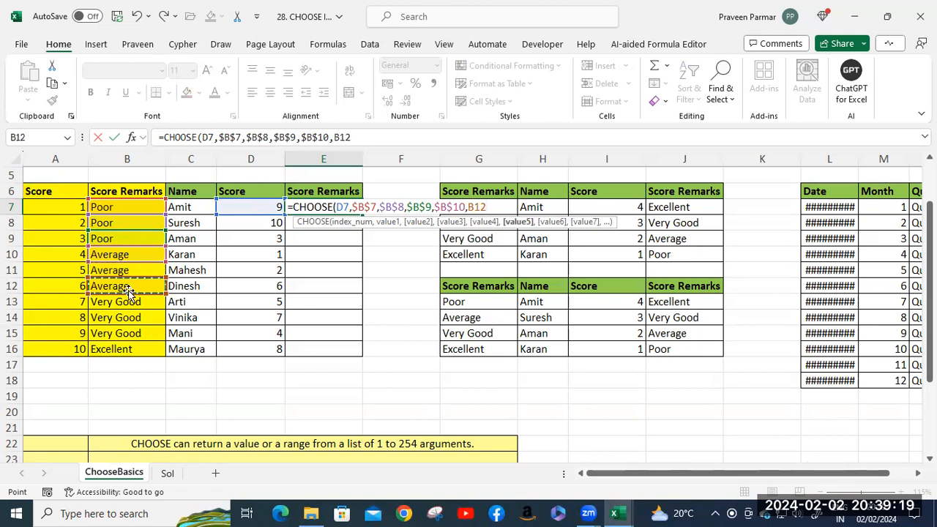
click(126, 272)
key(F4)
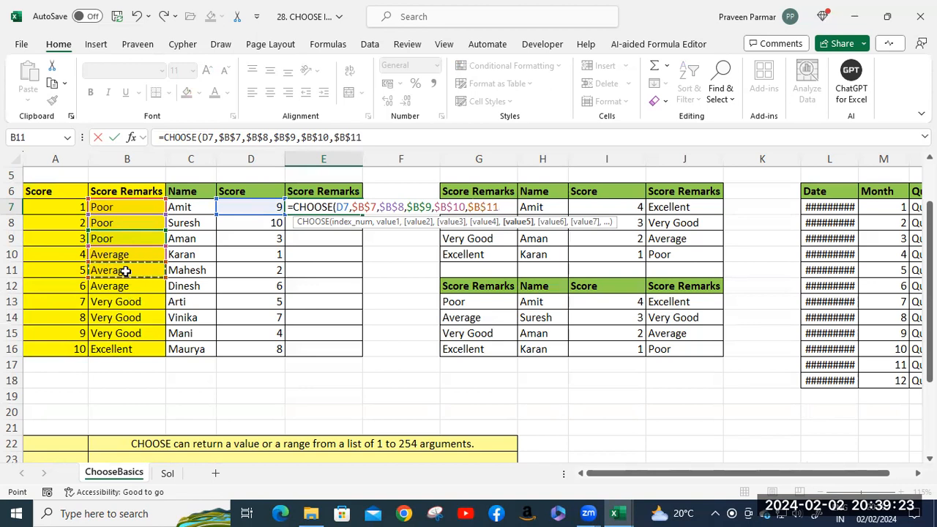
text(,)
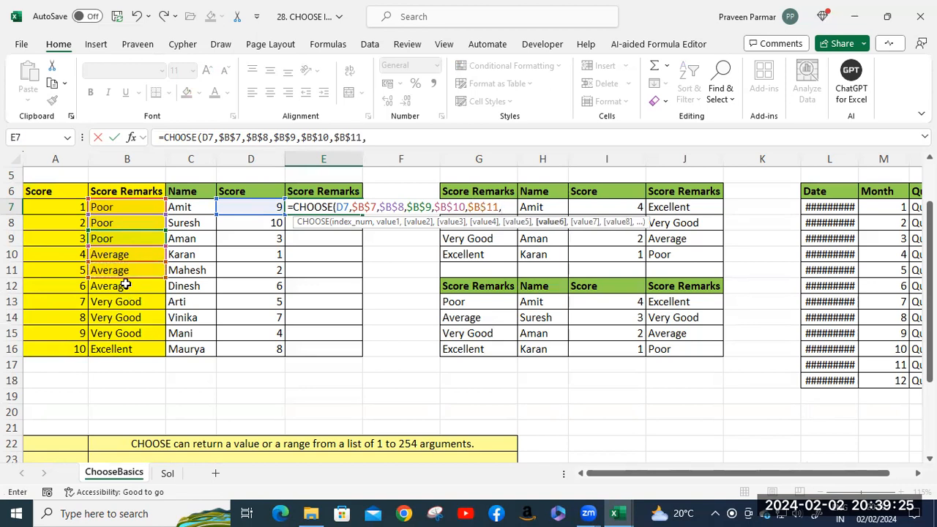
- Add the absolute references $B$12 and $B$13 as the sixth and seventh values of the CHOOSE formula
click(124, 285)
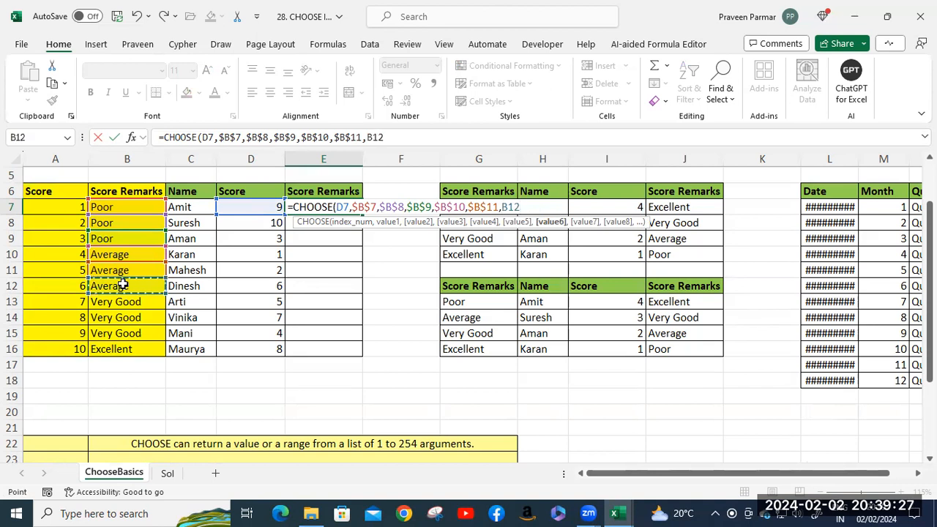
key(F4)
text(,)
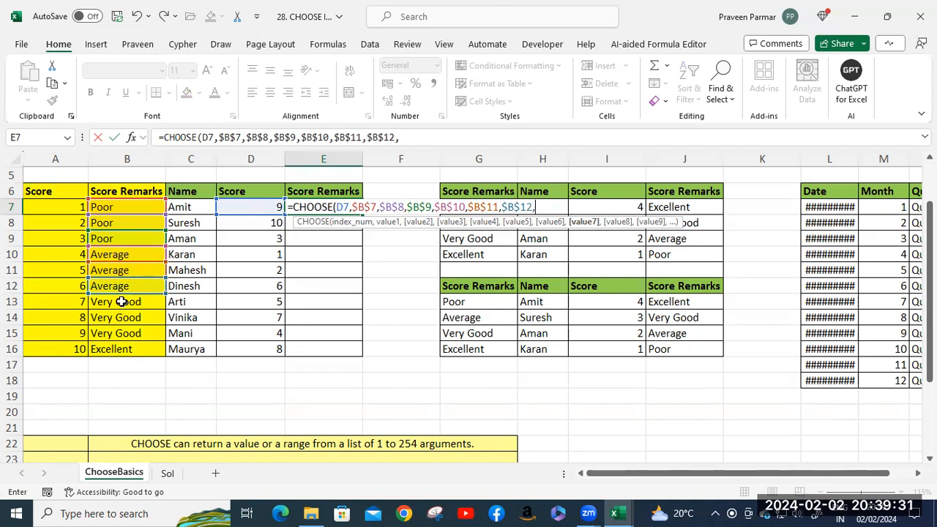
click(122, 301)
key(F4)
text(,)
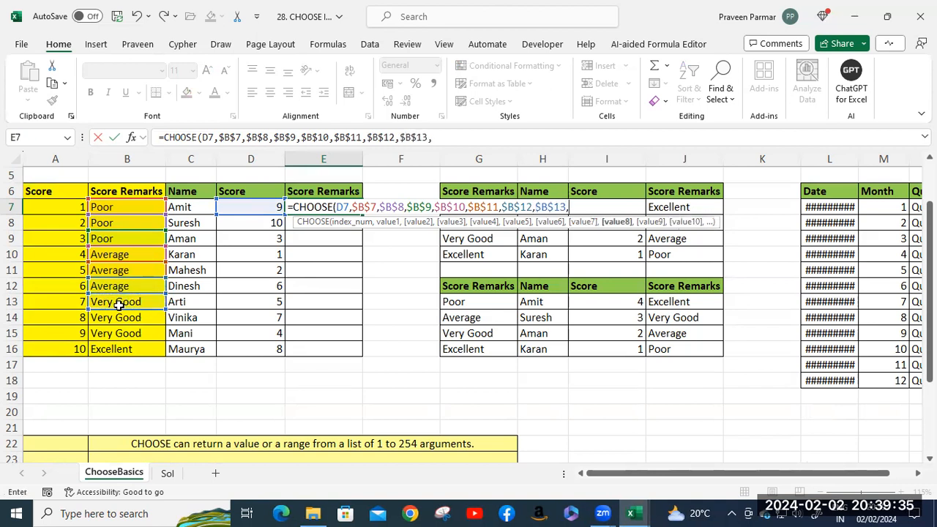
- Add the absolute references $B$14 and $B$15 as the eighth and ninth values of the CHOOSE formula in E7
click(126, 318)
key(F4)
text(,)
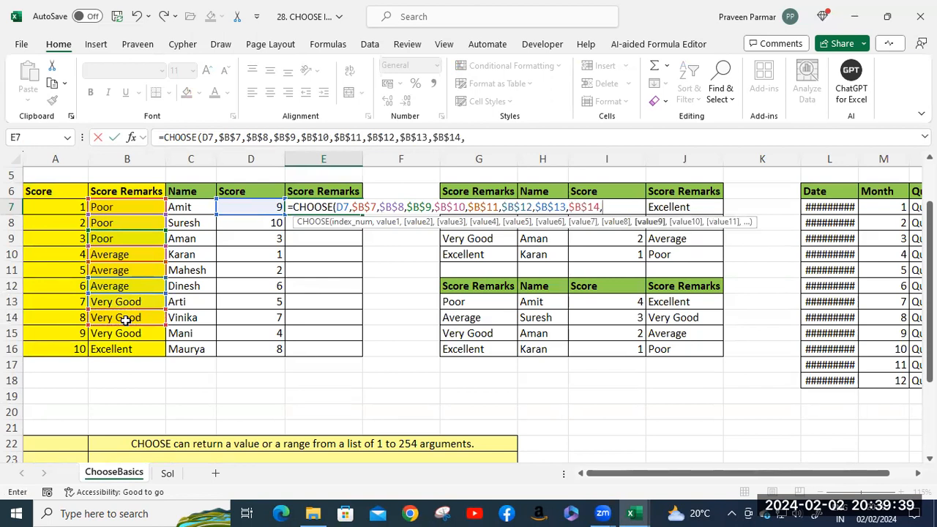
click(119, 334)
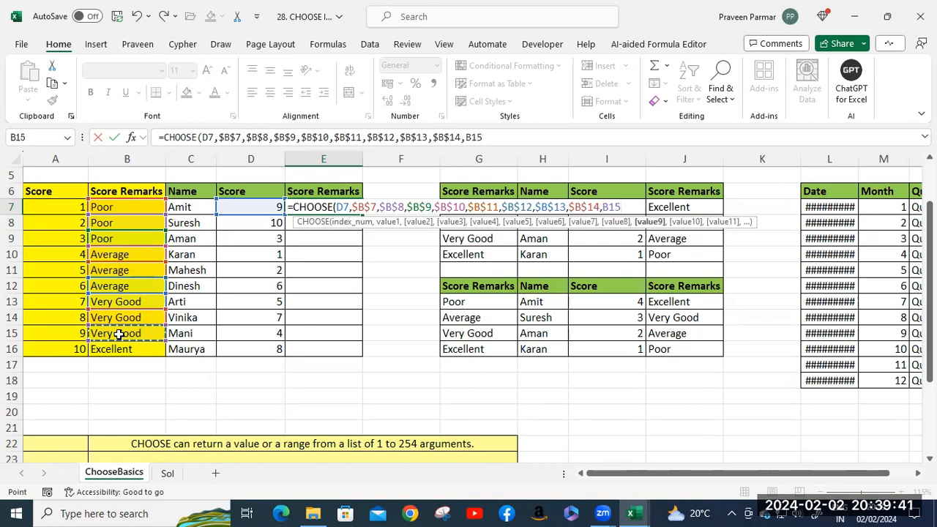
key(F4)
text(,)
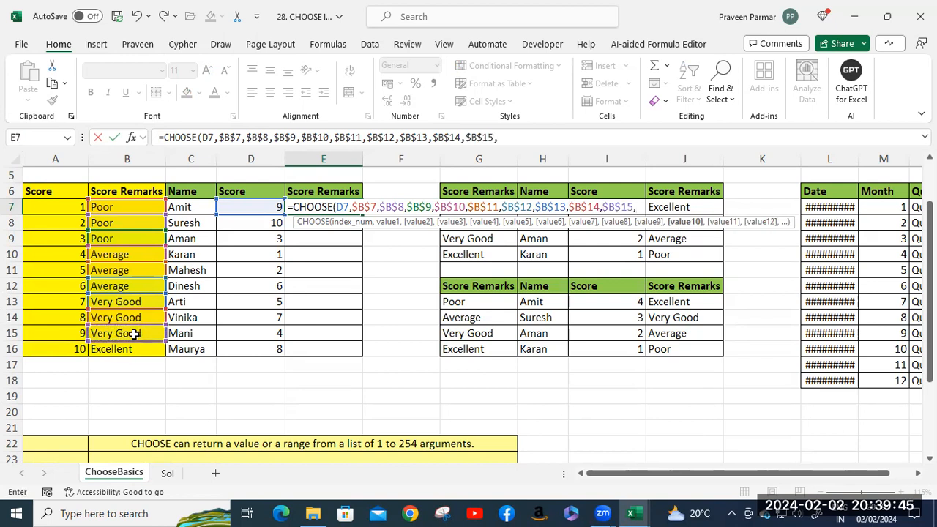
- Add the absolute reference $B$16 as the tenth value and complete the CHOOSE formula in E7
click(130, 349)
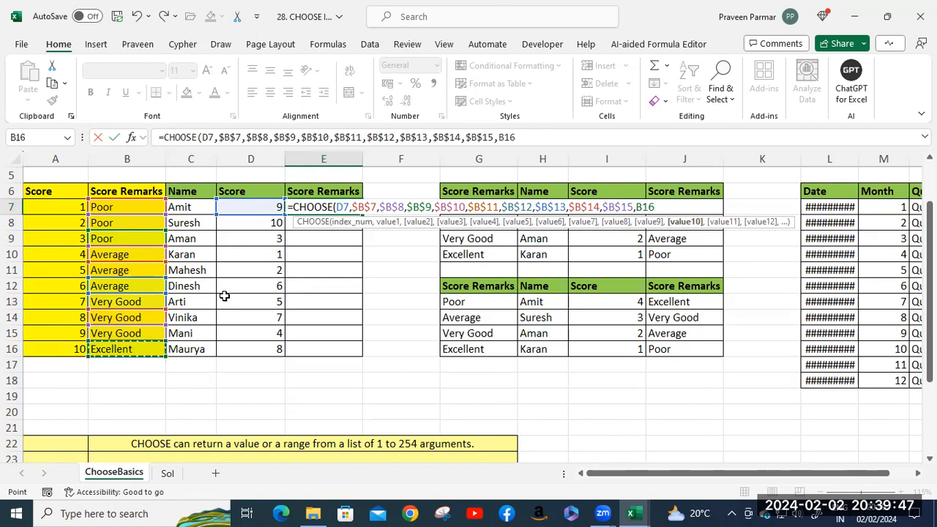
key(F4)
text())
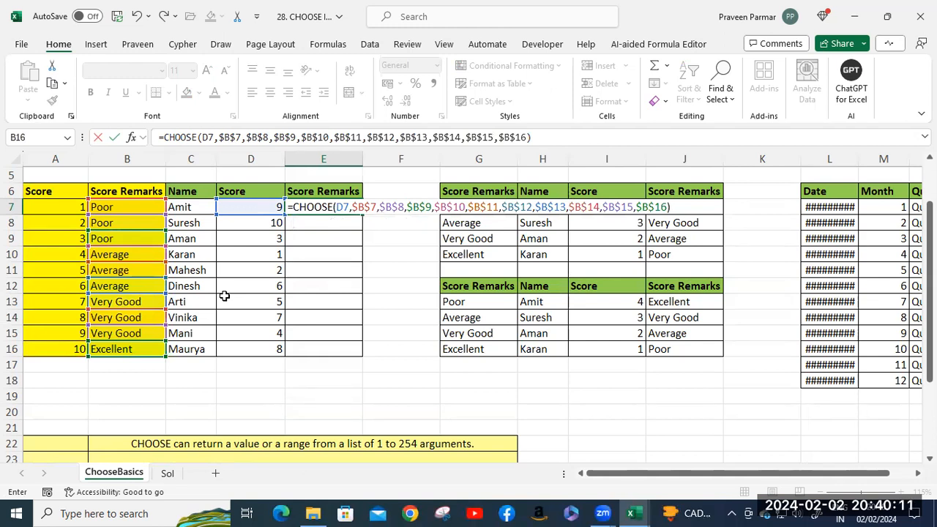
key(Return)
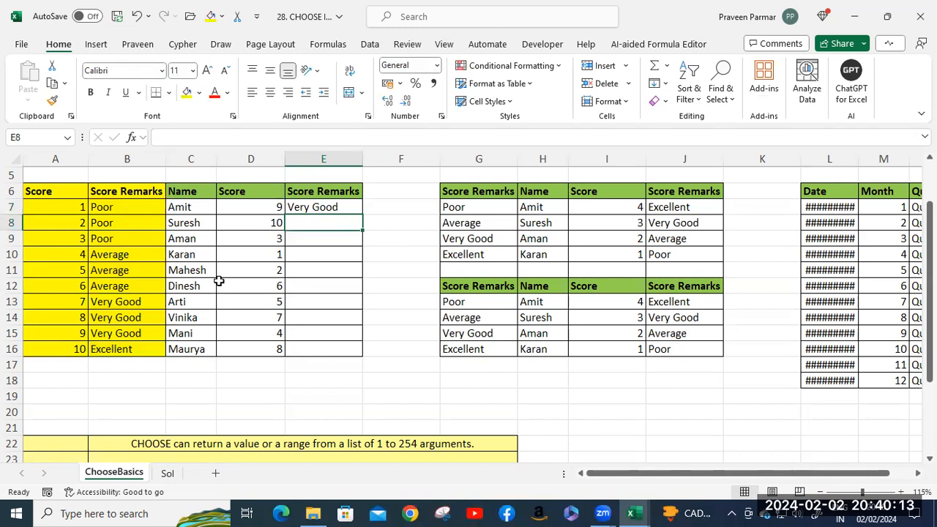
- Fill the CHOOSE formula from E7 down to E16 and reselect E7 to check it
click(313, 212)
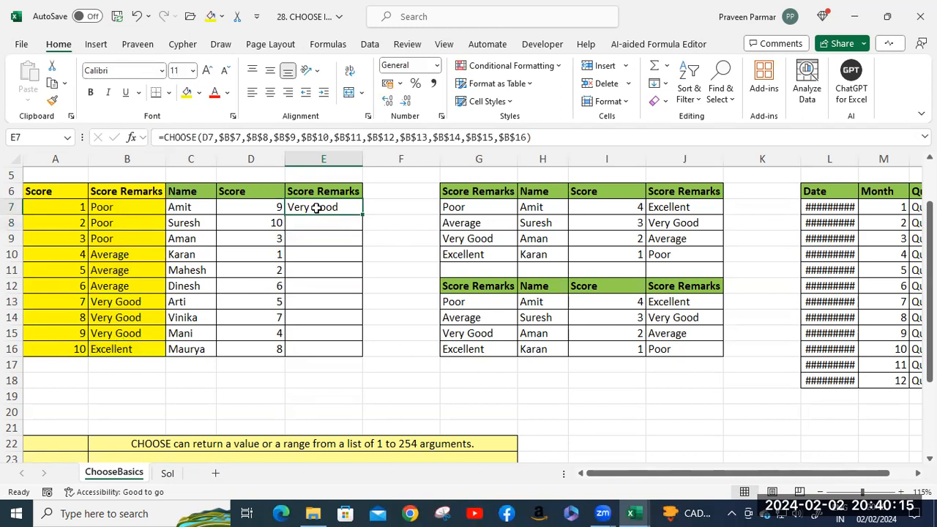
drag(361, 213, 368, 352)
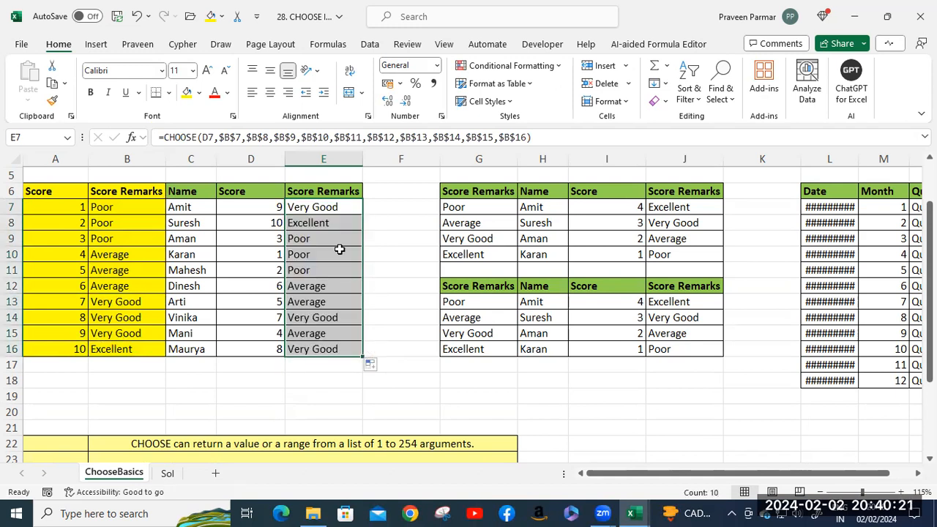
click(323, 206)
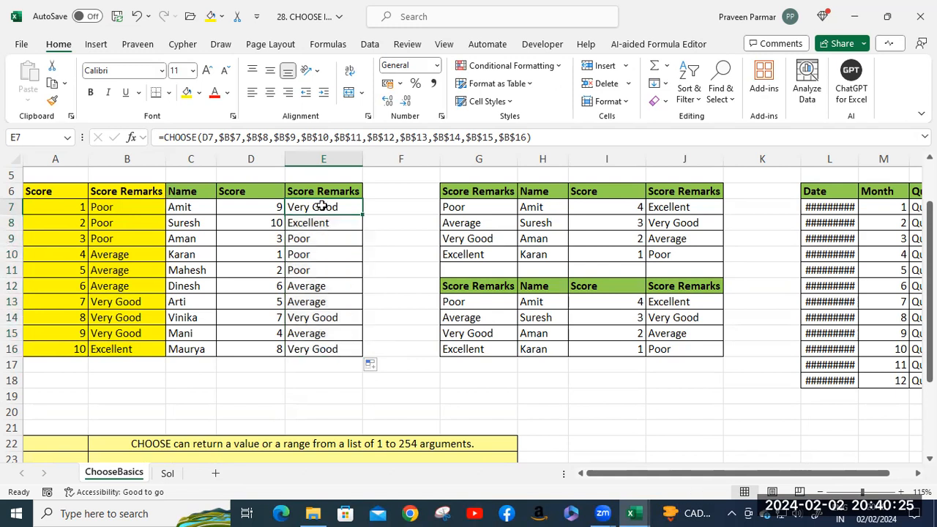
- Try a score of 5 in D10 to test the remark formula, and undo the change
click(257, 253)
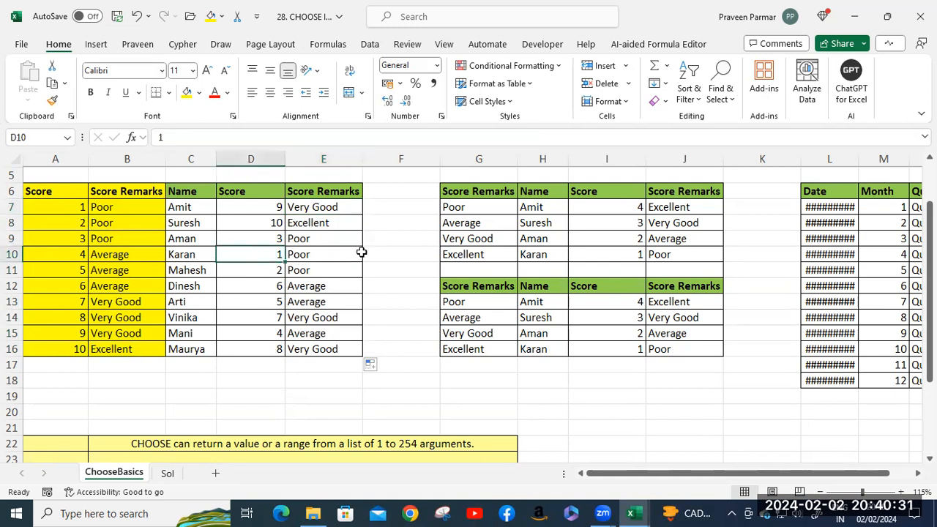
text(5)
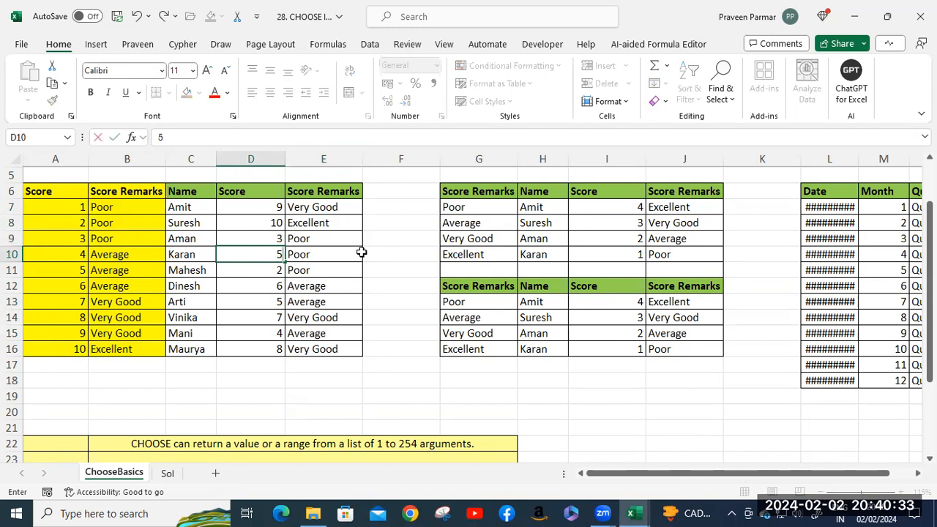
key(Return)
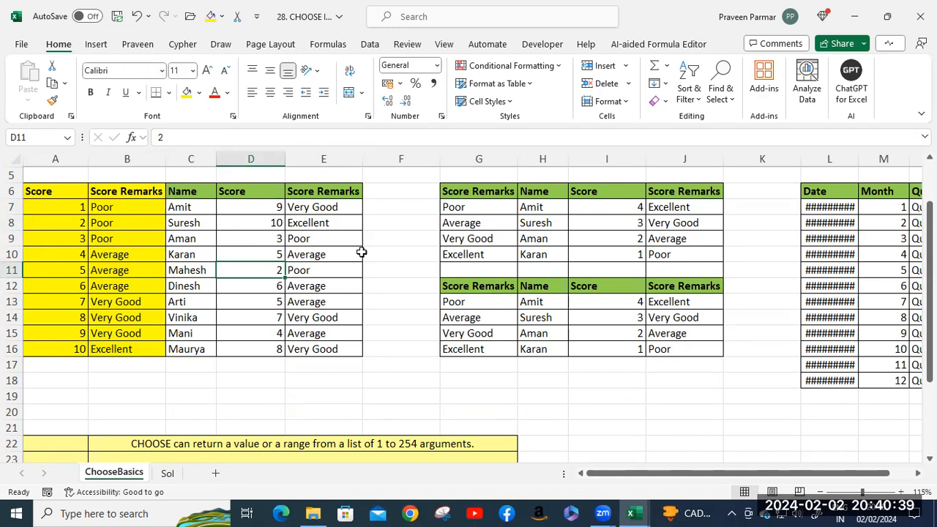
key(ctrl+z)
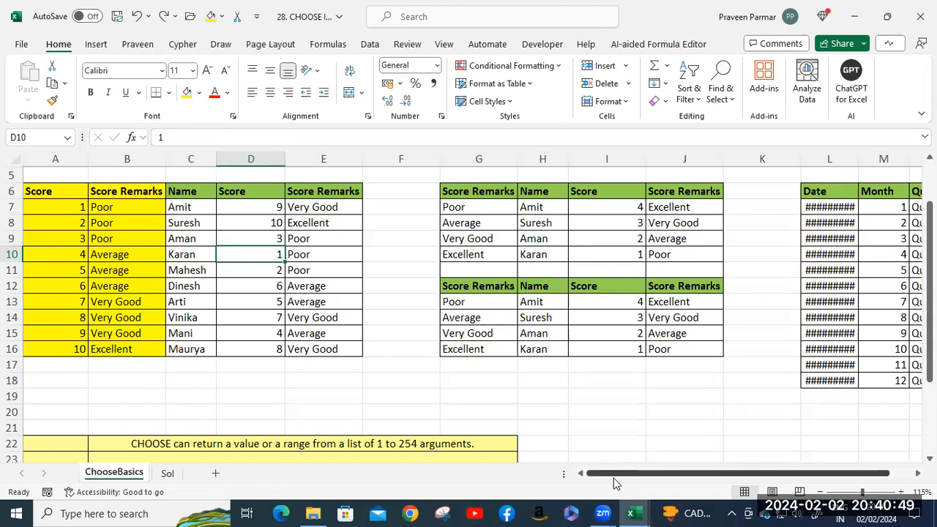
- Check the CHOOSE formula in J7 and autofit the Date column L to its contents
drag(620, 474, 644, 474)
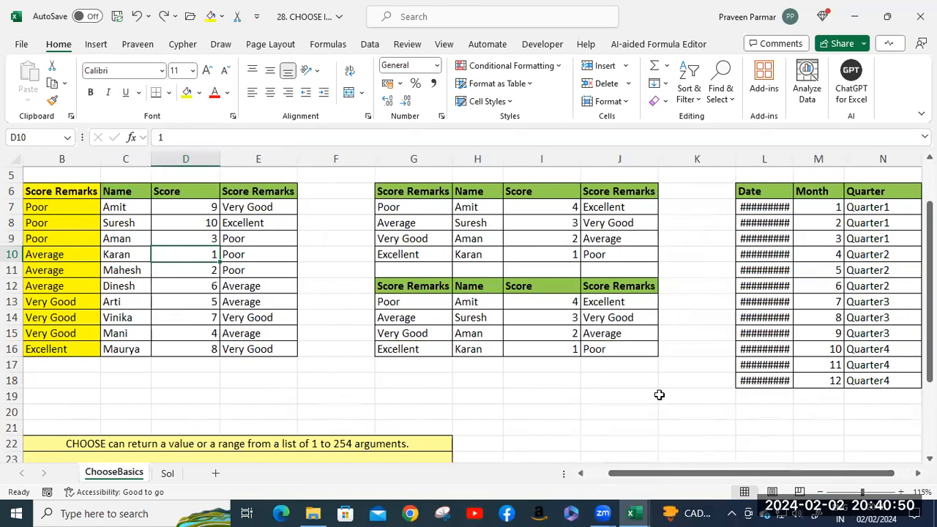
click(601, 208)
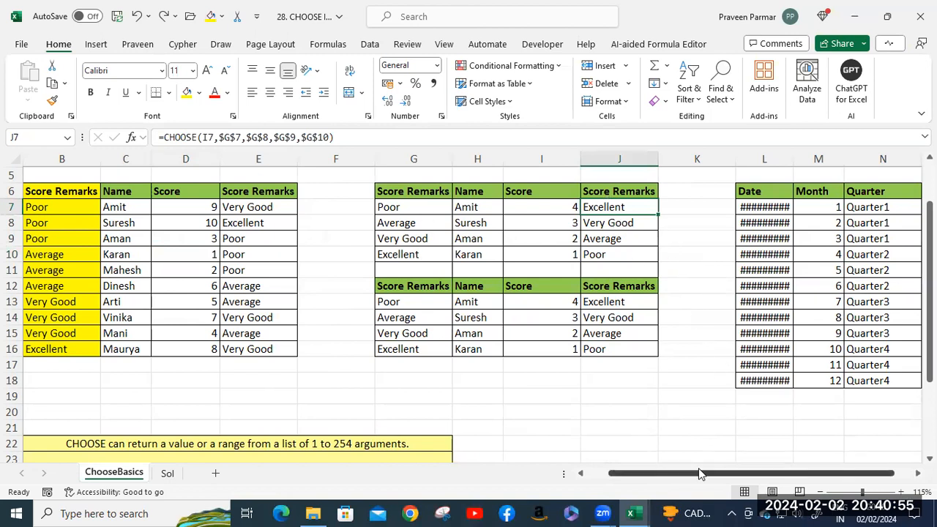
drag(701, 474, 740, 469)
click(729, 161)
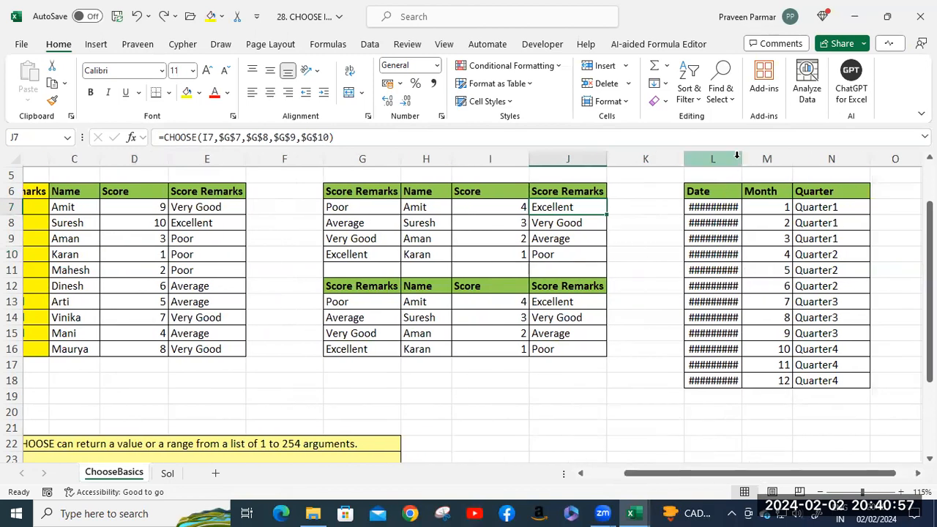
double_click(740, 161)
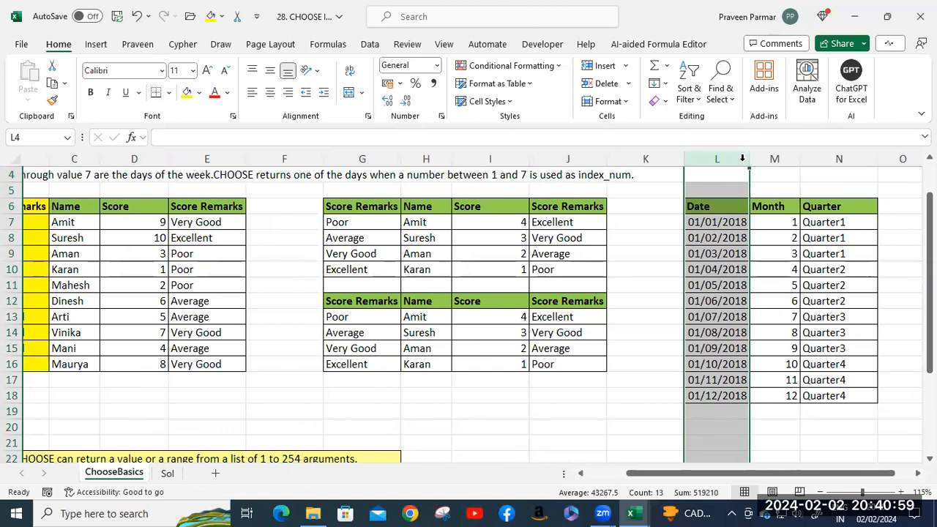
click(723, 250)
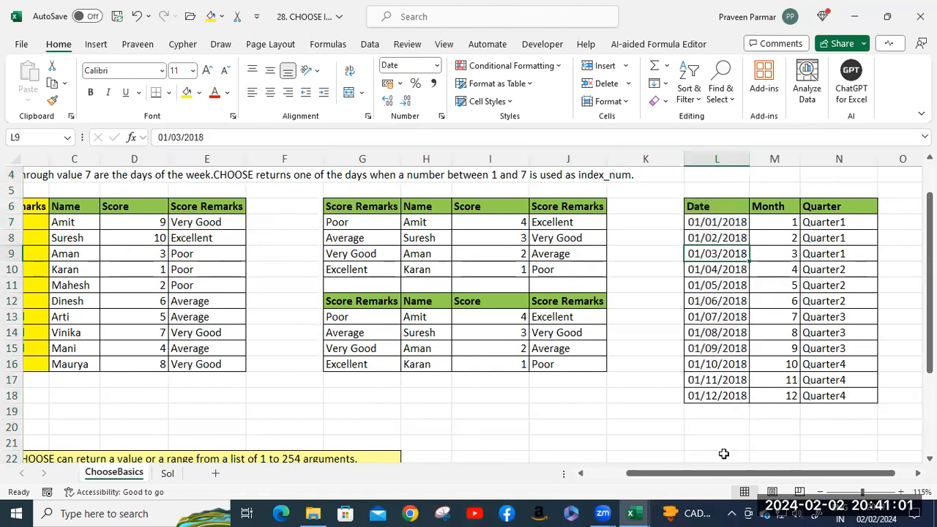
- Examine how the Month formula in M7 feeds the CHOOSE formula for the quarter in N7
drag(698, 480, 712, 479)
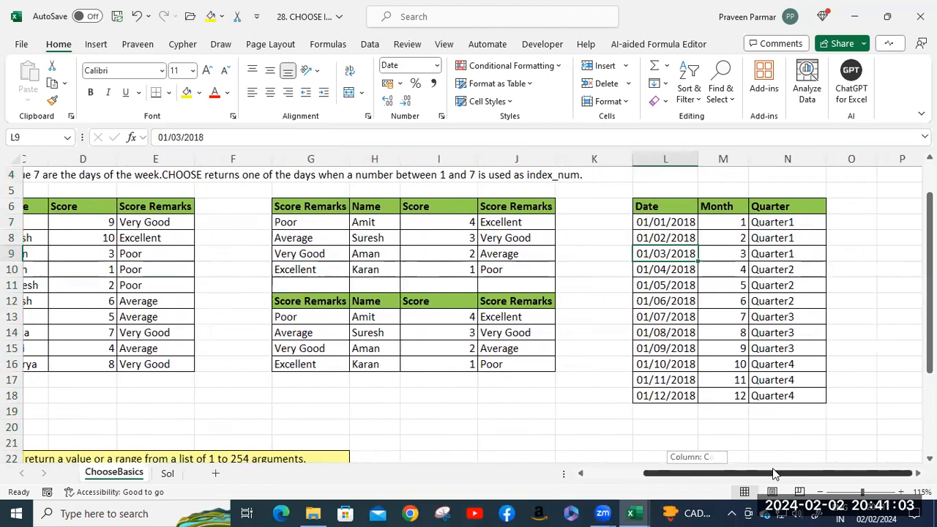
click(682, 225)
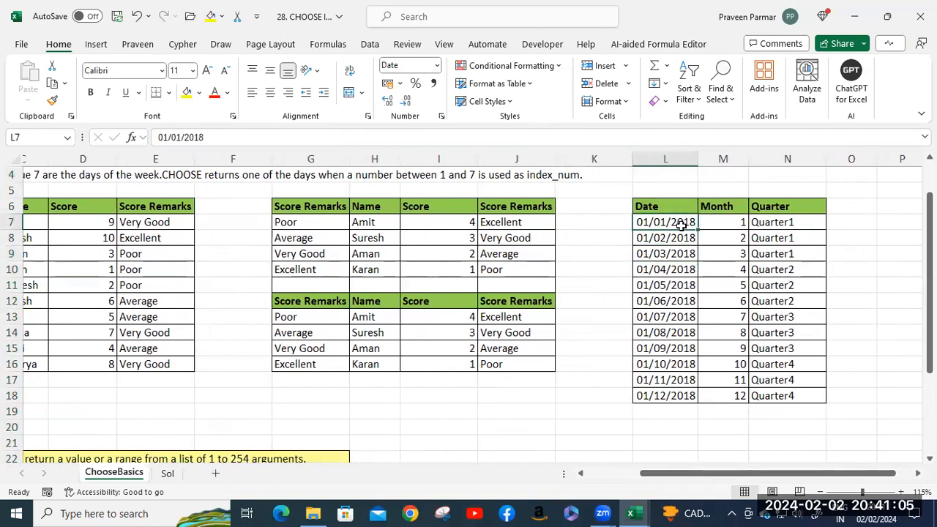
click(734, 221)
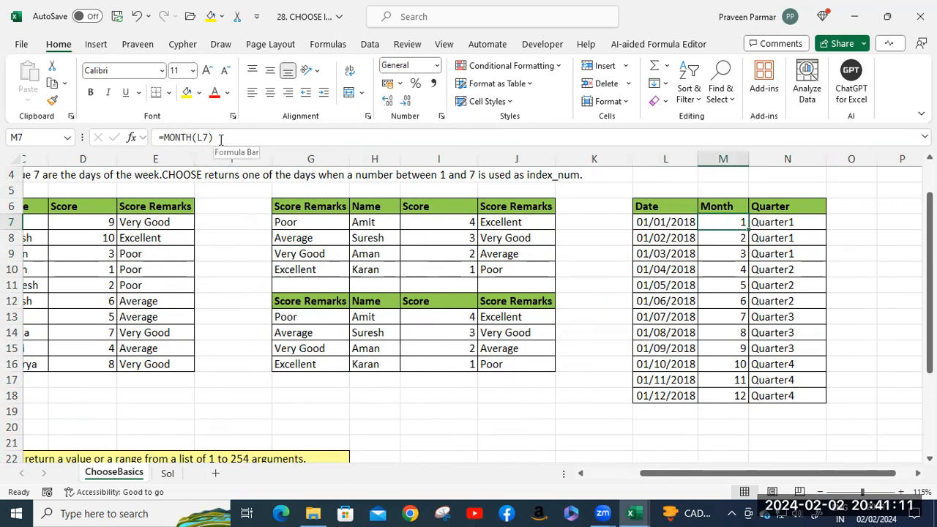
click(772, 222)
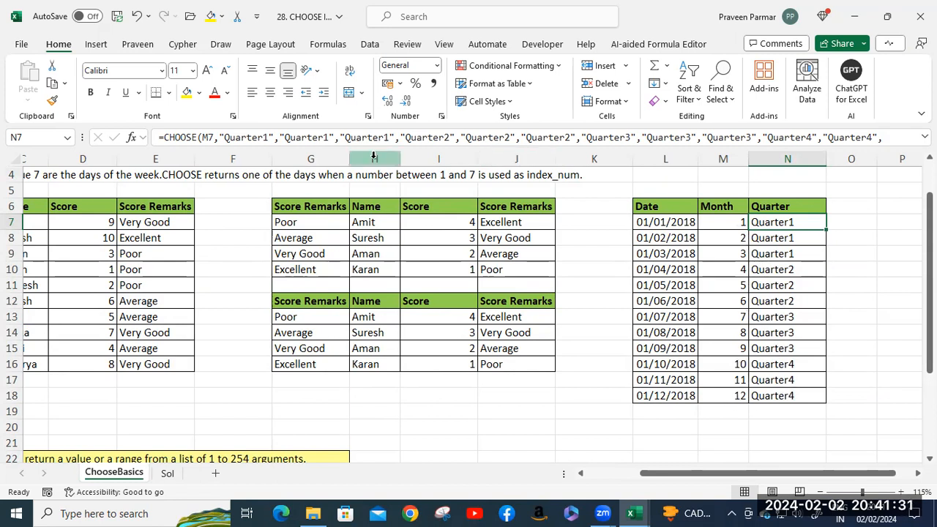
drag(219, 138, 873, 137)
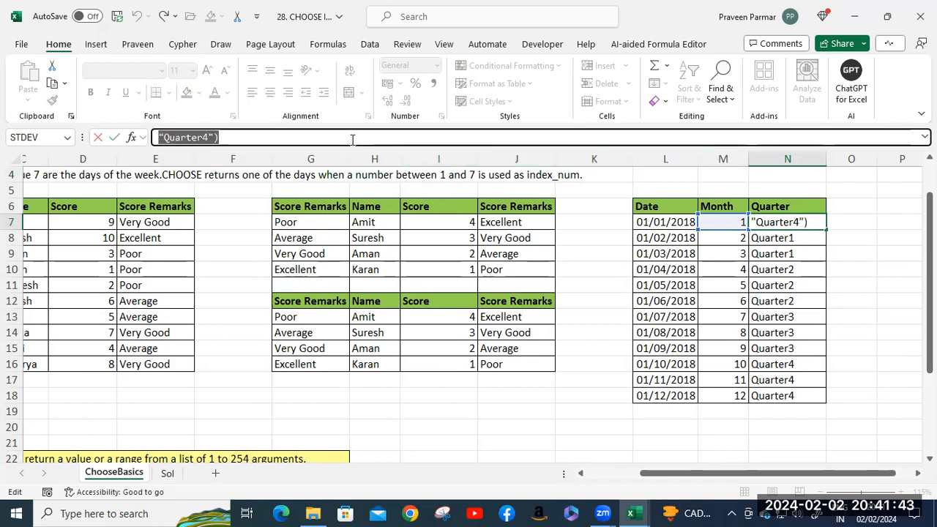
key(Escape)
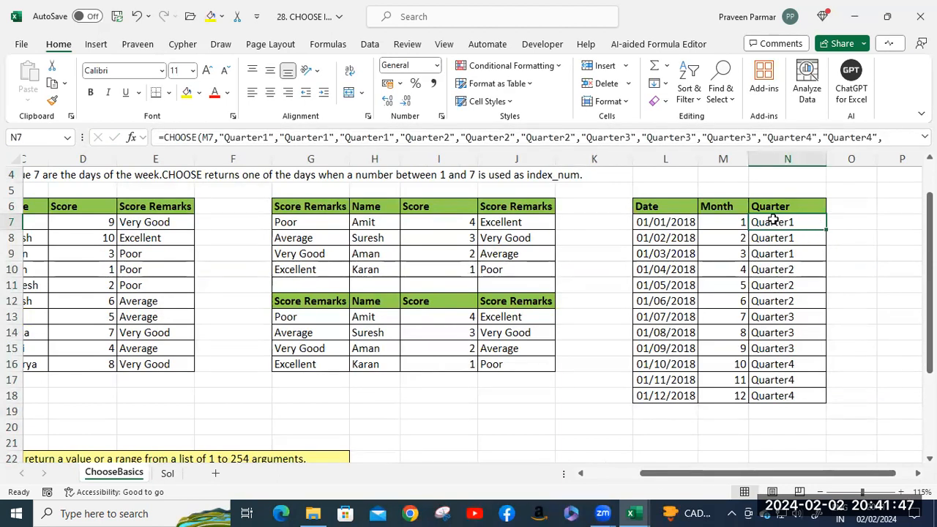
click(718, 223)
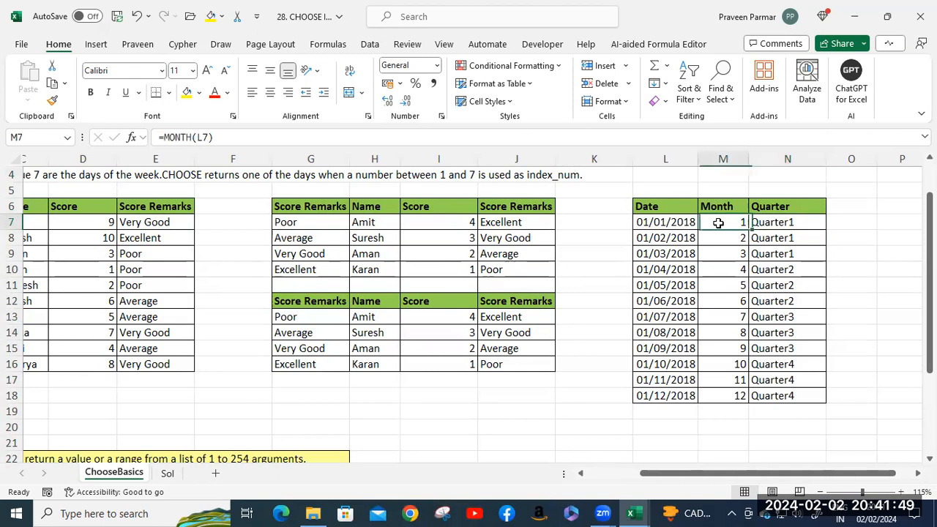
click(775, 221)
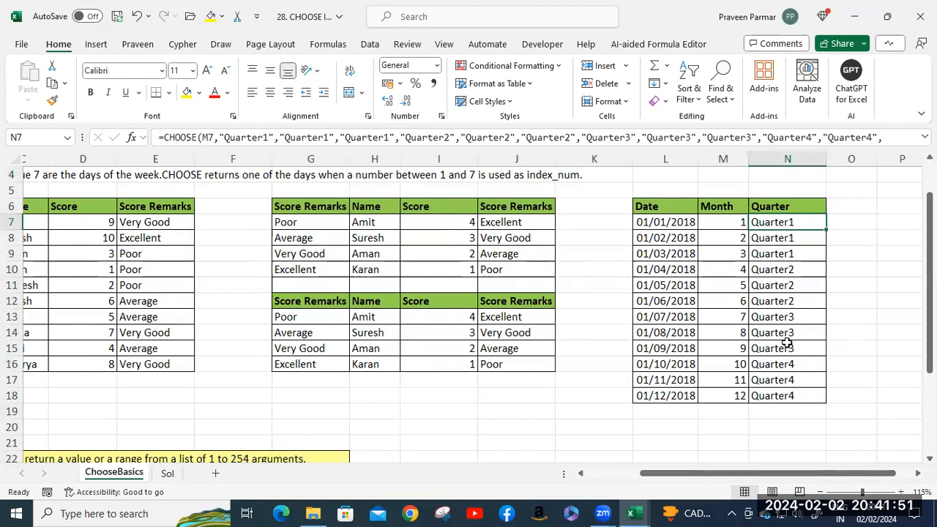
- Clear the quarters in N8:N18 and refill the range by copying the CHOOSE formula down from N7
click(775, 240)
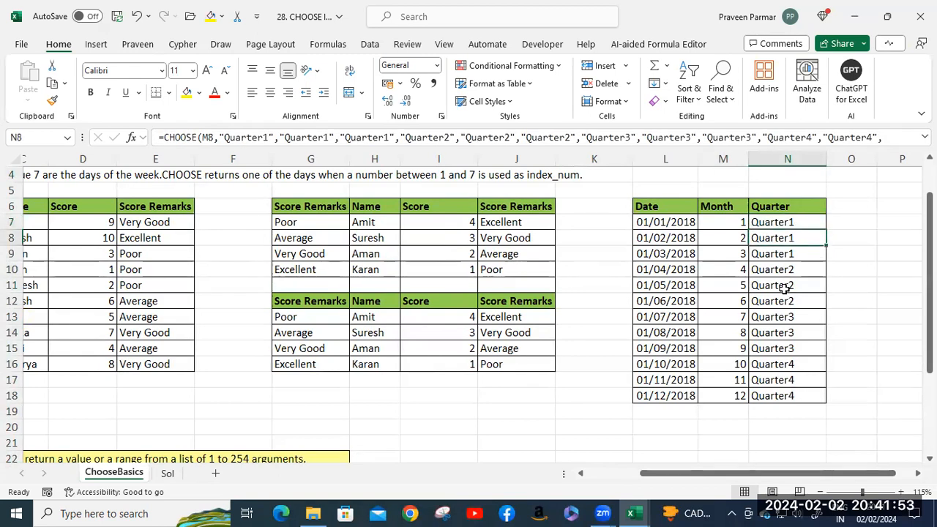
shift+click(795, 394)
key(Delete)
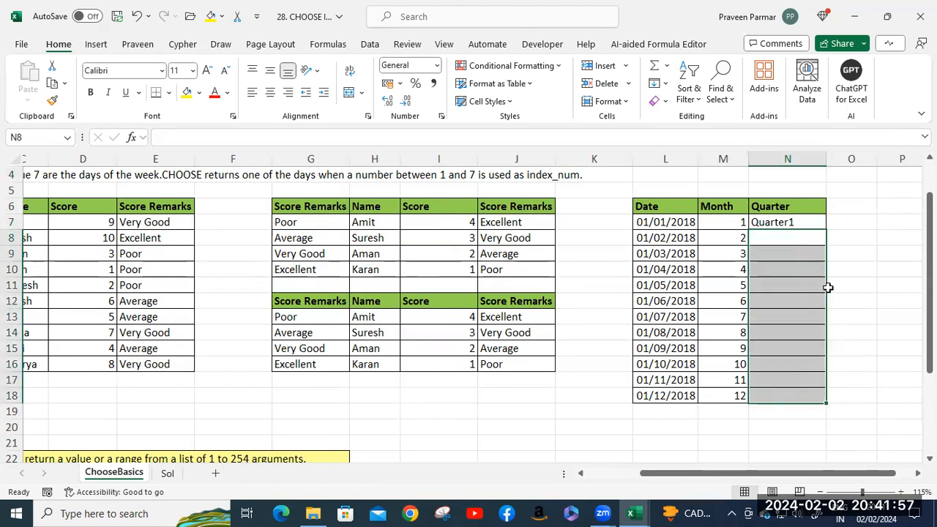
click(775, 221)
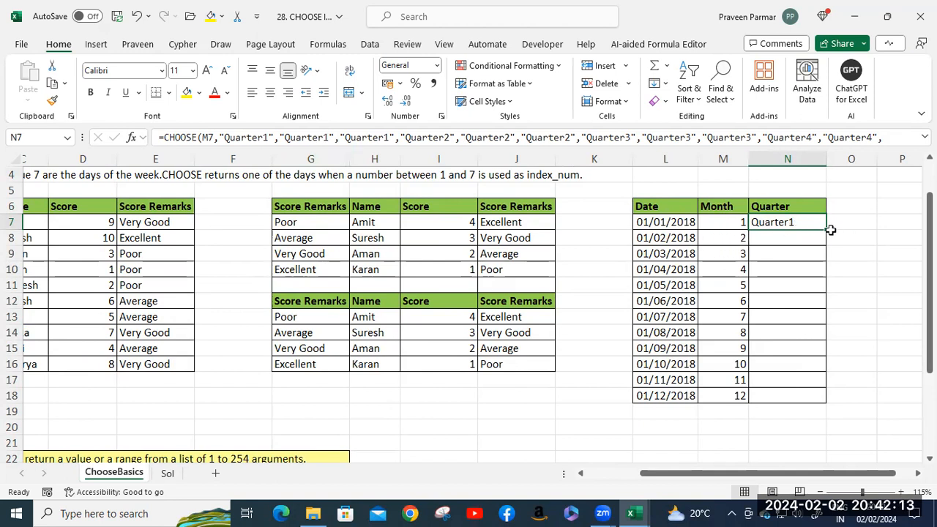
drag(826, 228, 834, 399)
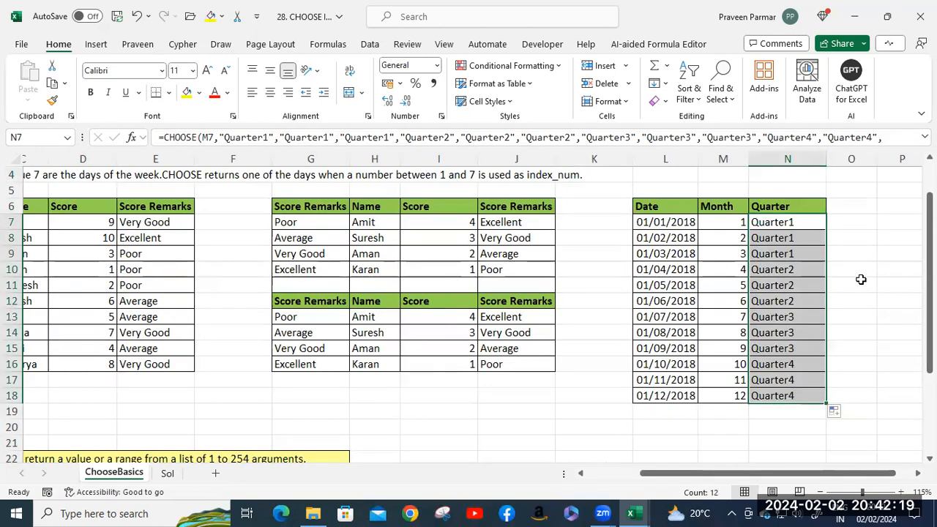
- Examine the CHOOSE formula with RANDBETWEEN in the first Select Name result cell, C25
scroll(343, 340, down, 3)
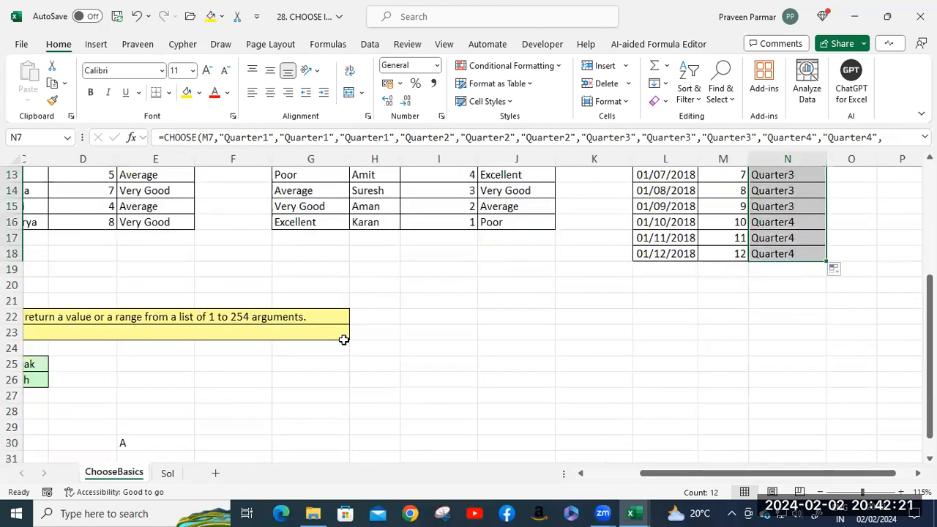
drag(699, 477, 673, 476)
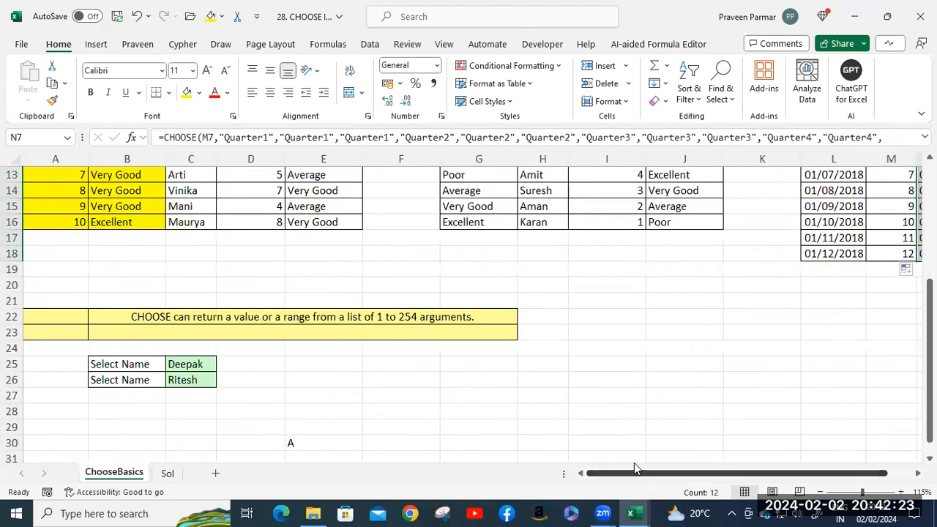
click(188, 364)
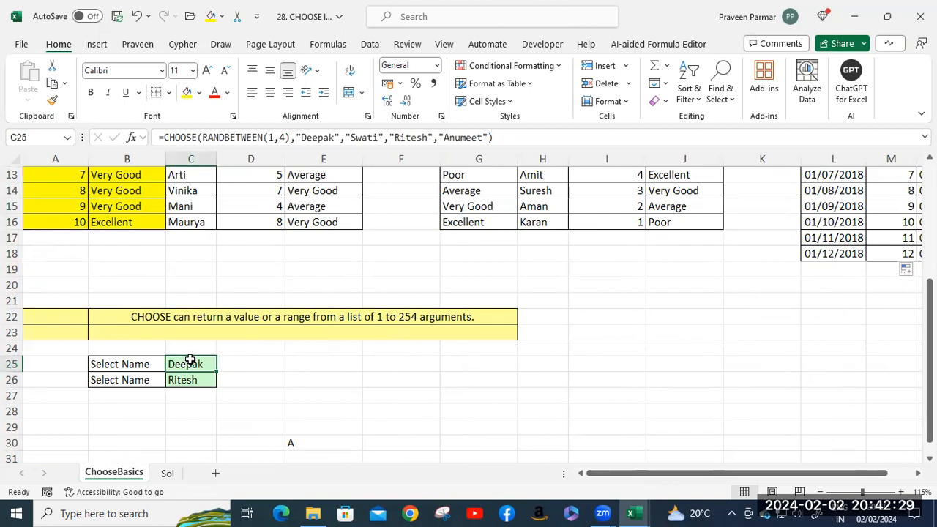
click(310, 366)
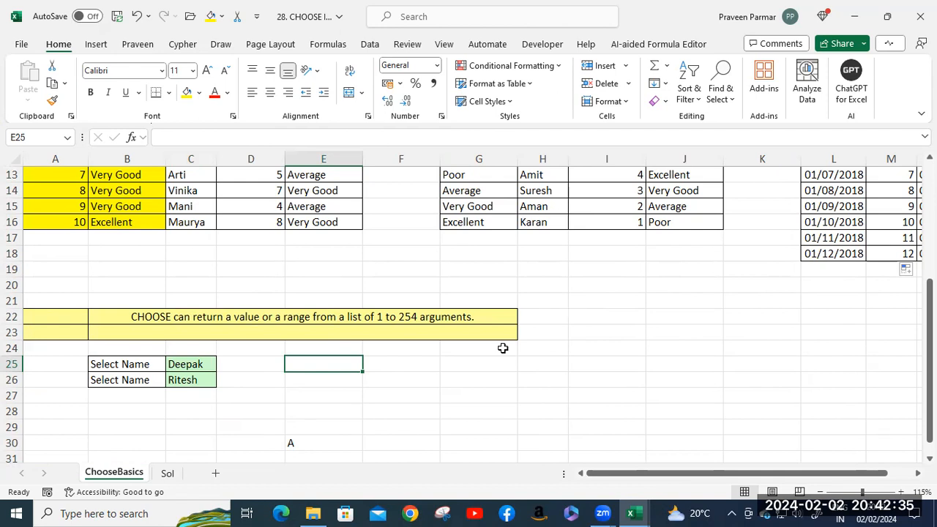
click(198, 362)
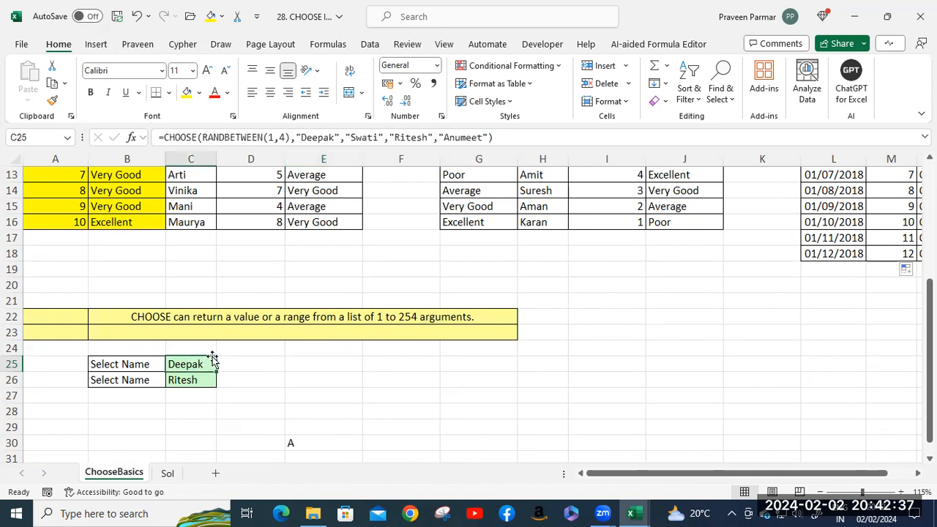
- Enter the formula =RAND() in cell F25
click(397, 363)
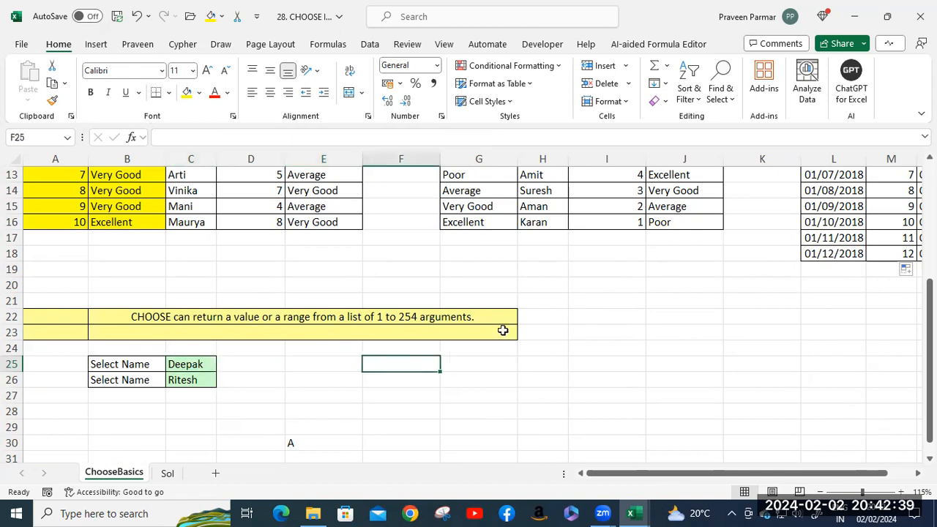
text(=)
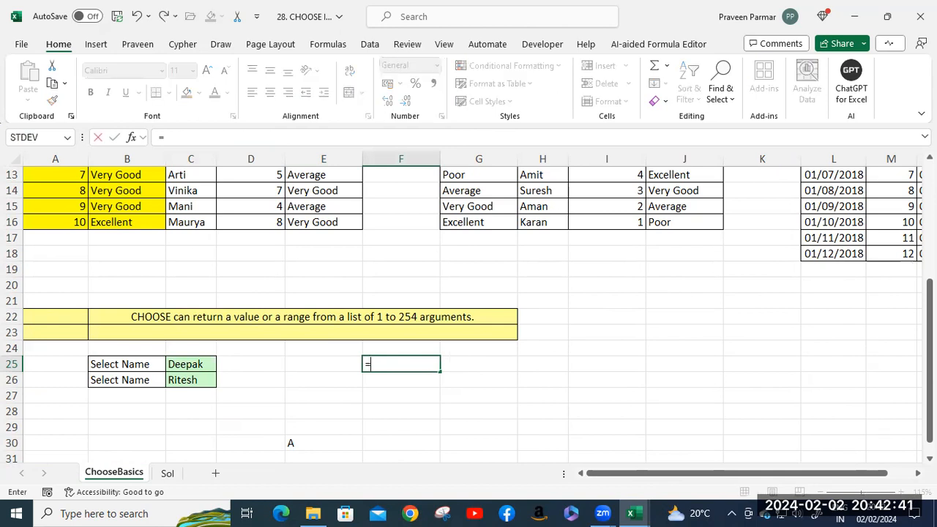
text(ran)
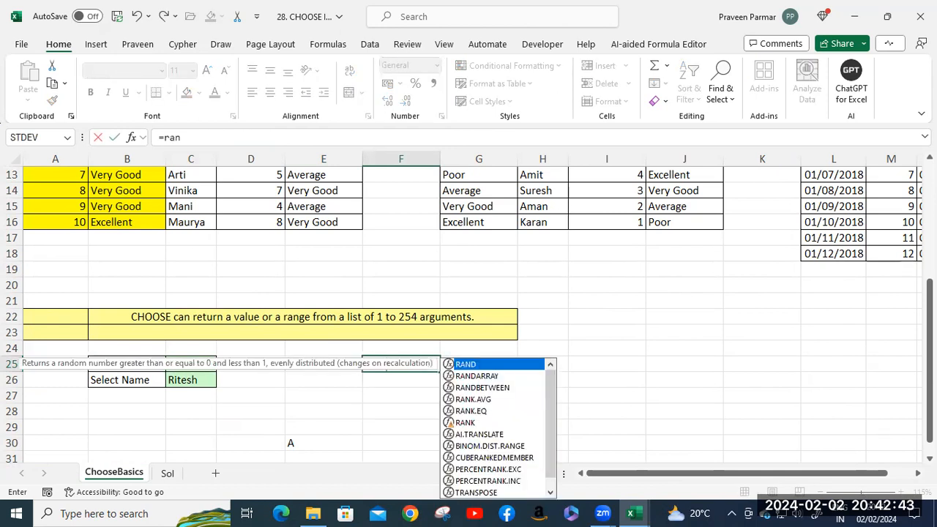
key(Tab)
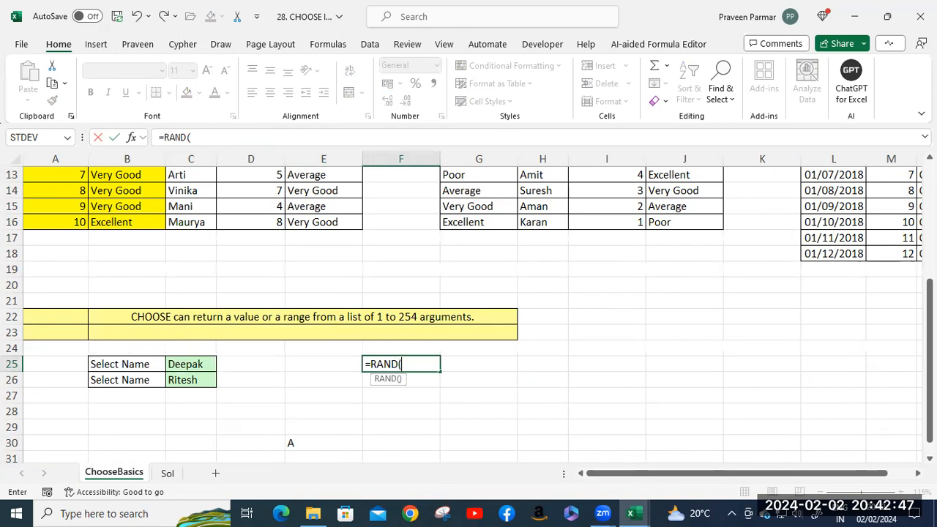
text())
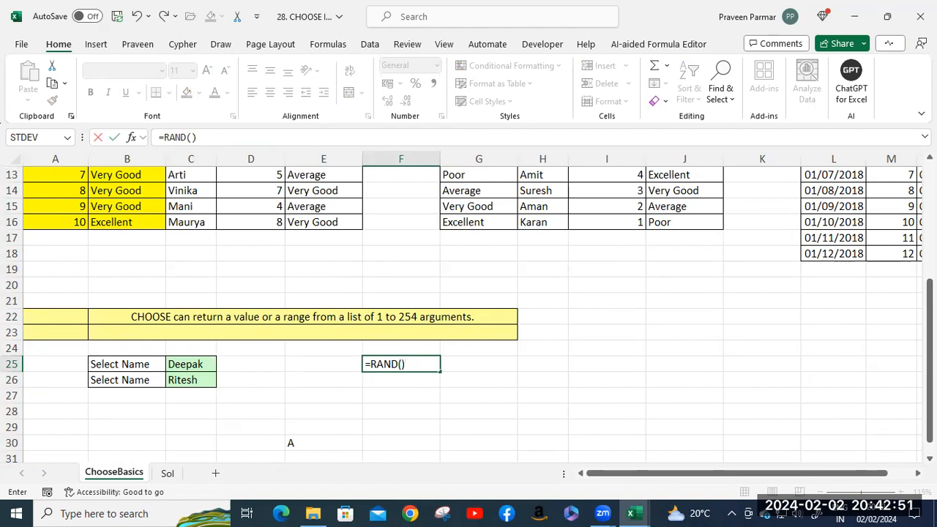
key(Return)
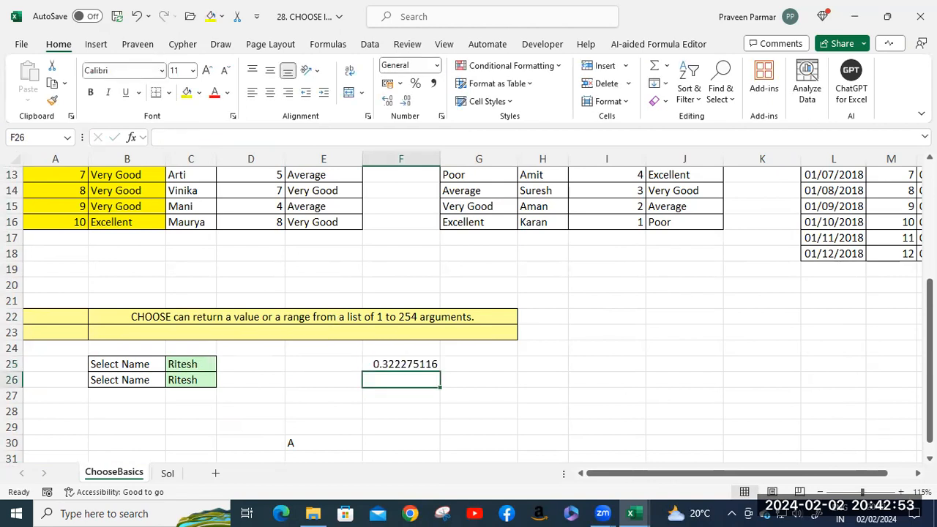
- Open the RAND formula in F25 and re-enter it without changes to generate a new random number
click(401, 395)
key(Up)
key(Up)
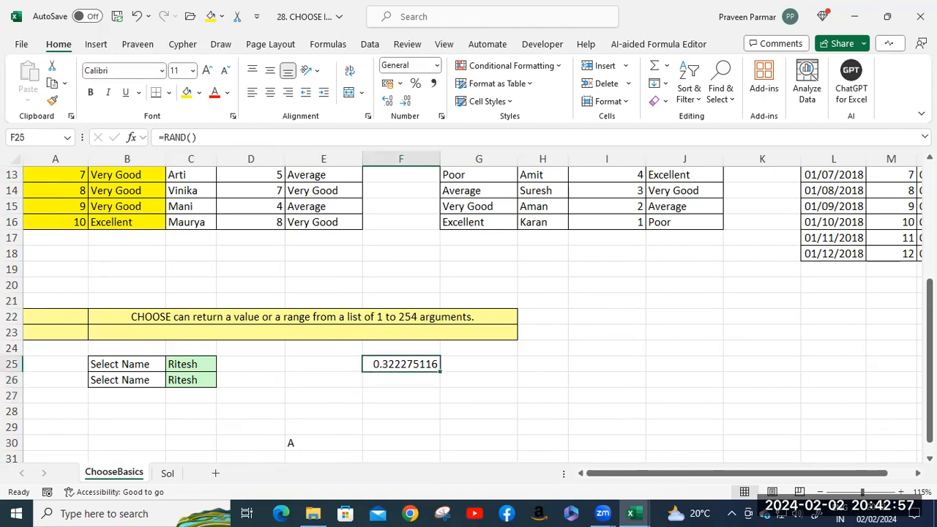
click(401, 379)
key(Up)
key(F2)
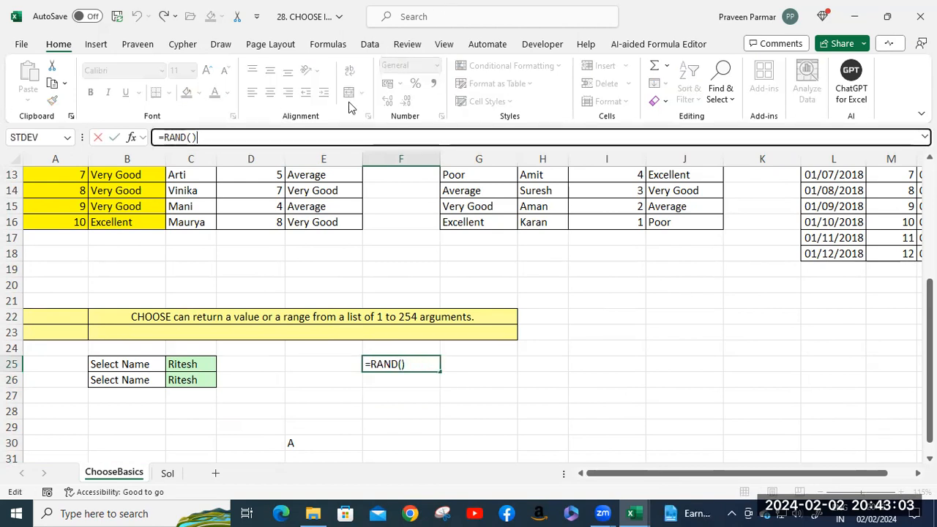
key(Return)
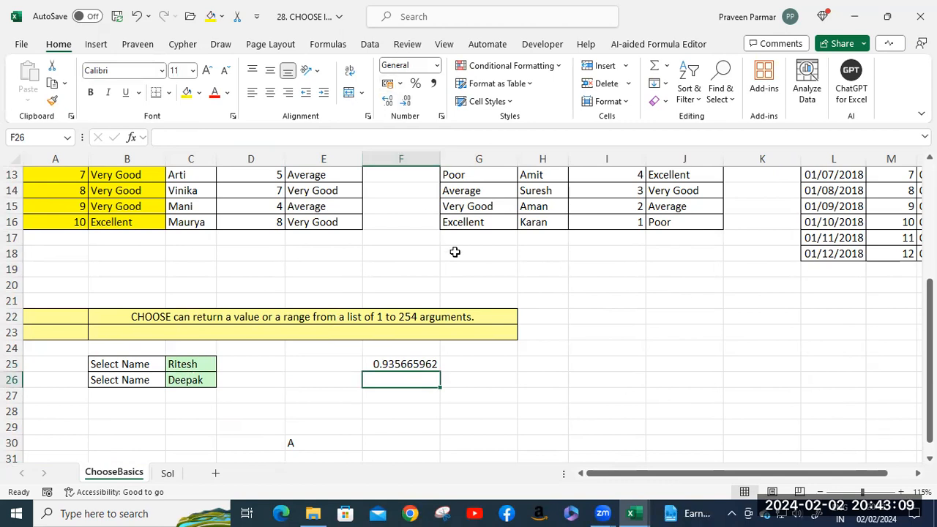
- Try to enter =RAND(10) in F25, resubmitting the formula after dismissing each error
click(425, 364)
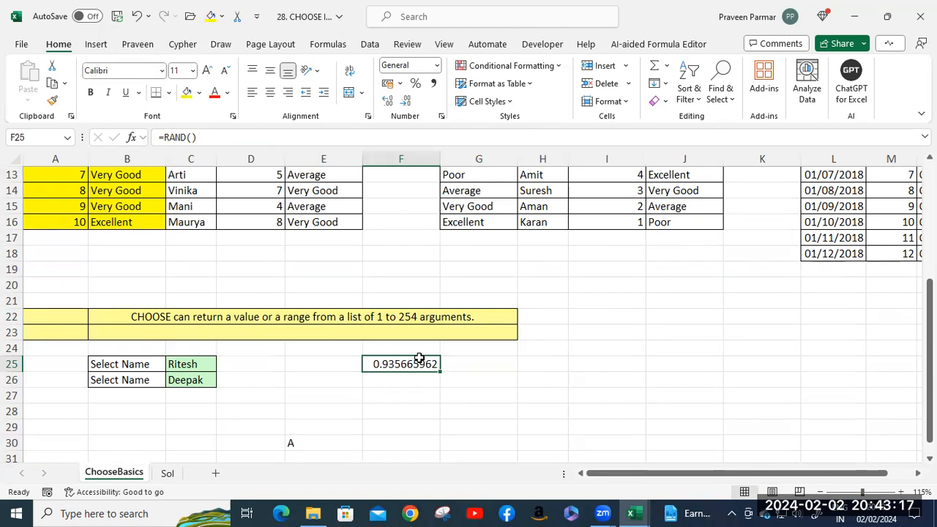
text(=rand)
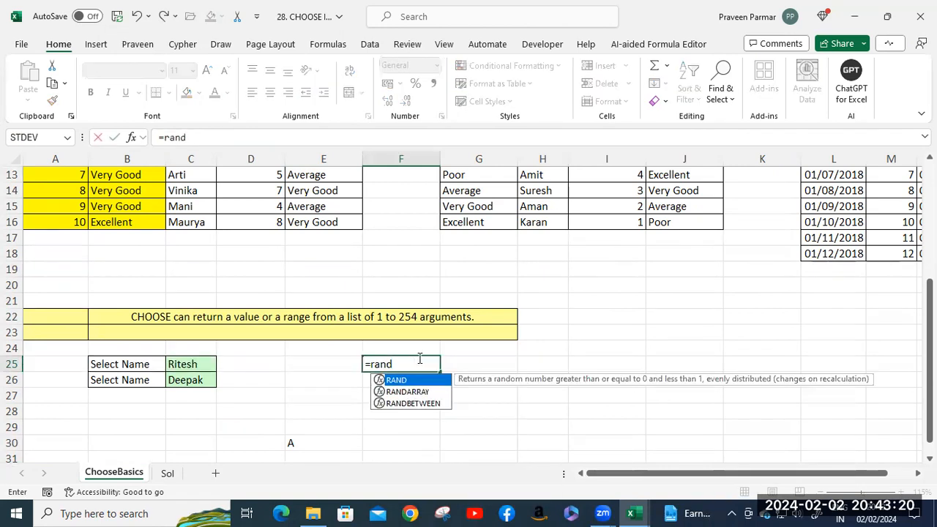
key(Tab)
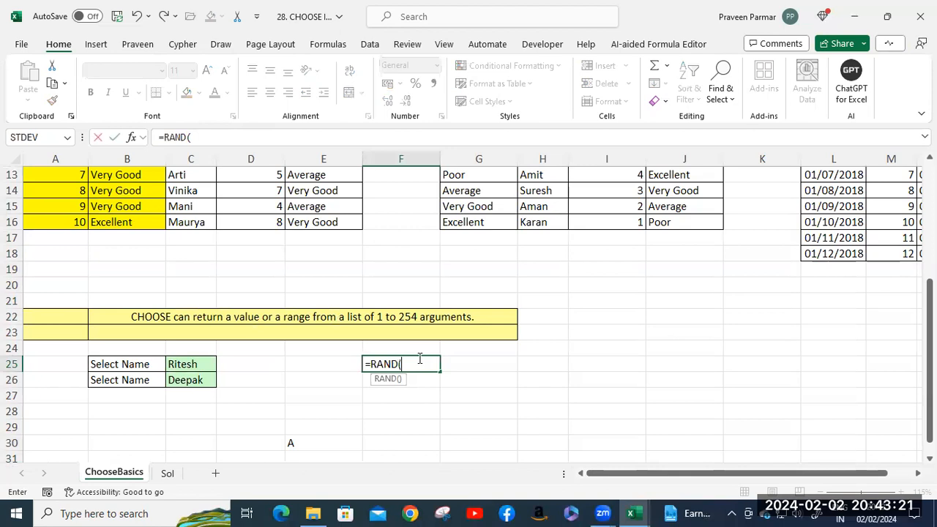
text(10))
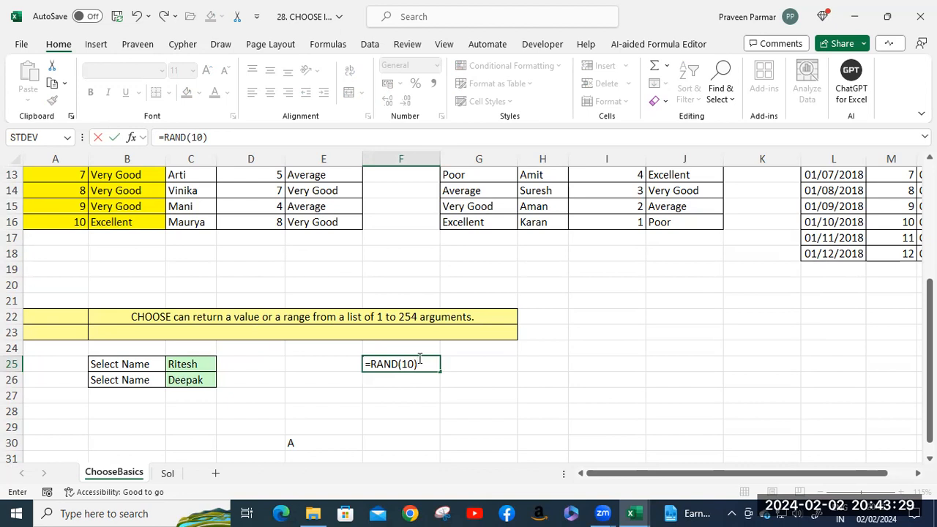
key(Return)
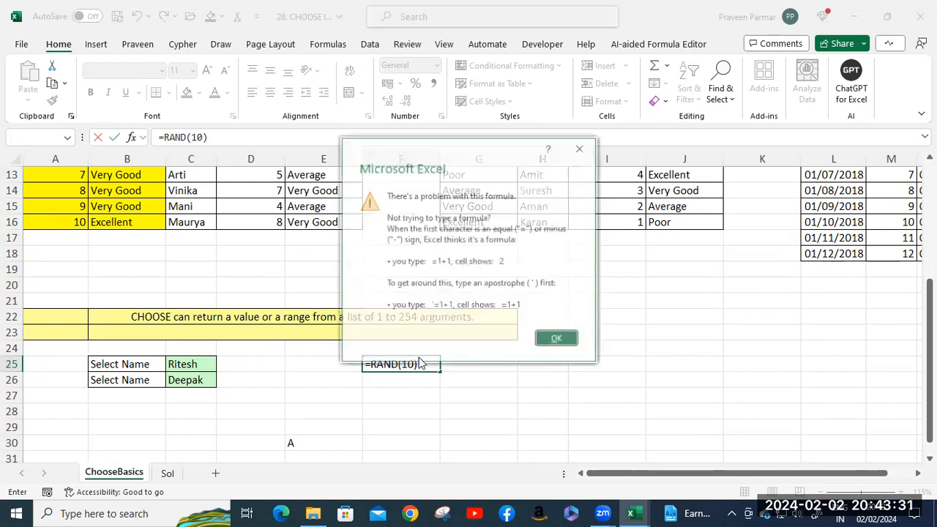
click(557, 340)
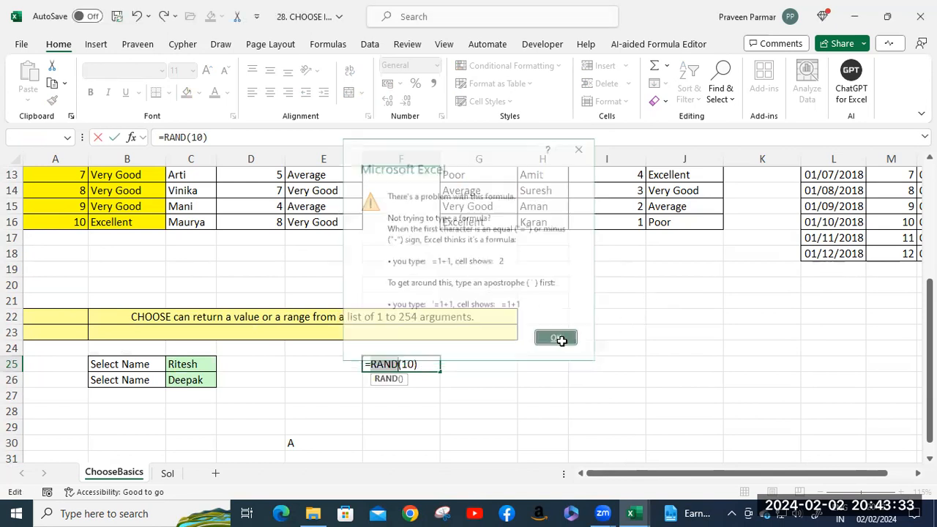
click(418, 364)
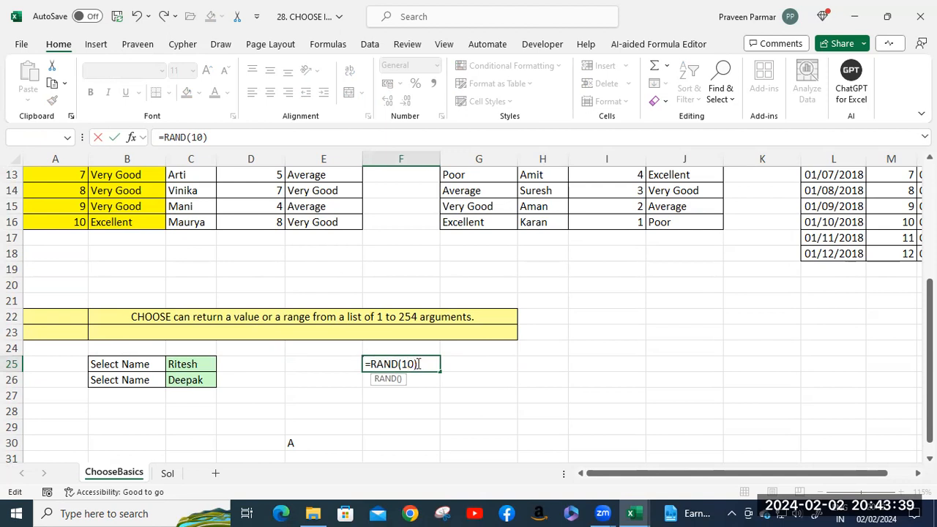
click(426, 364)
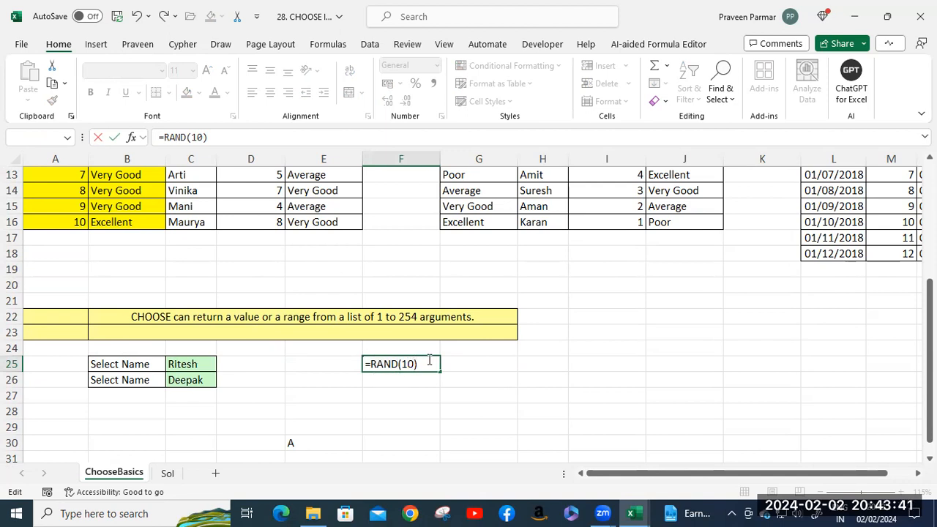
key(Return)
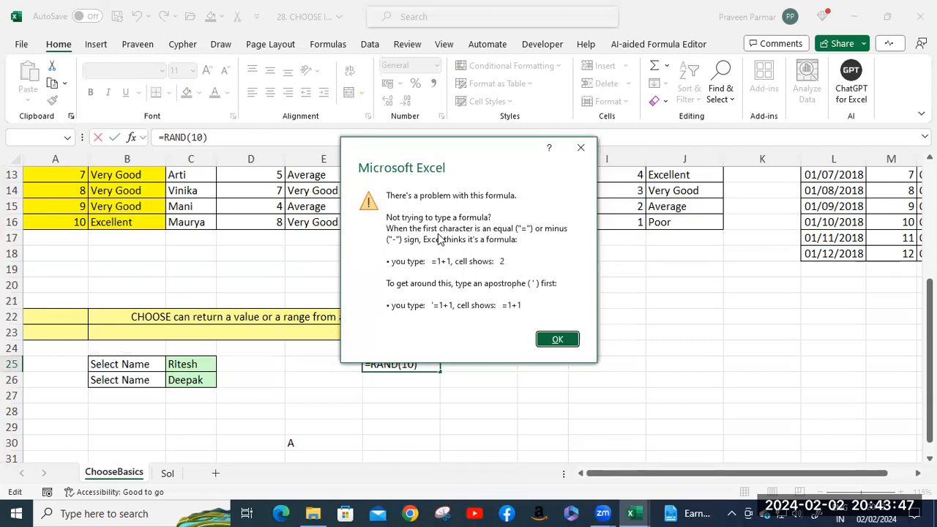
click(553, 339)
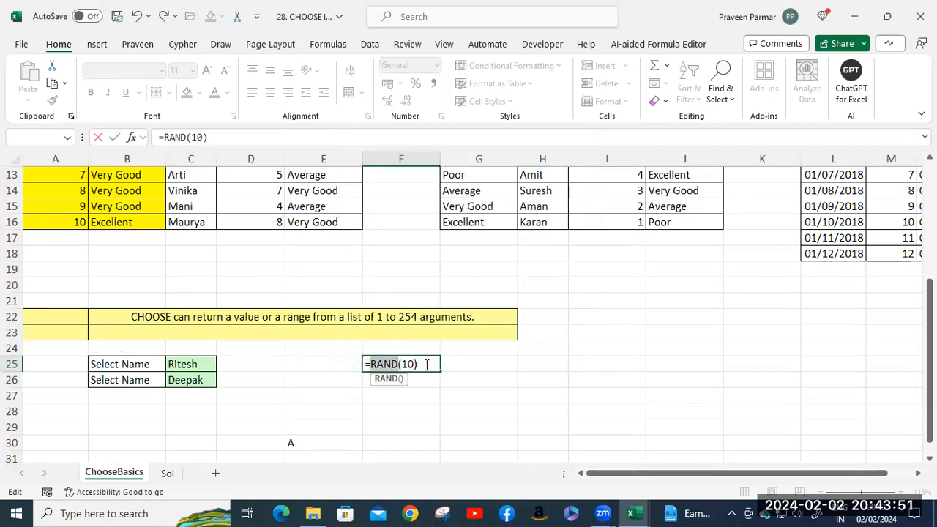
click(426, 363)
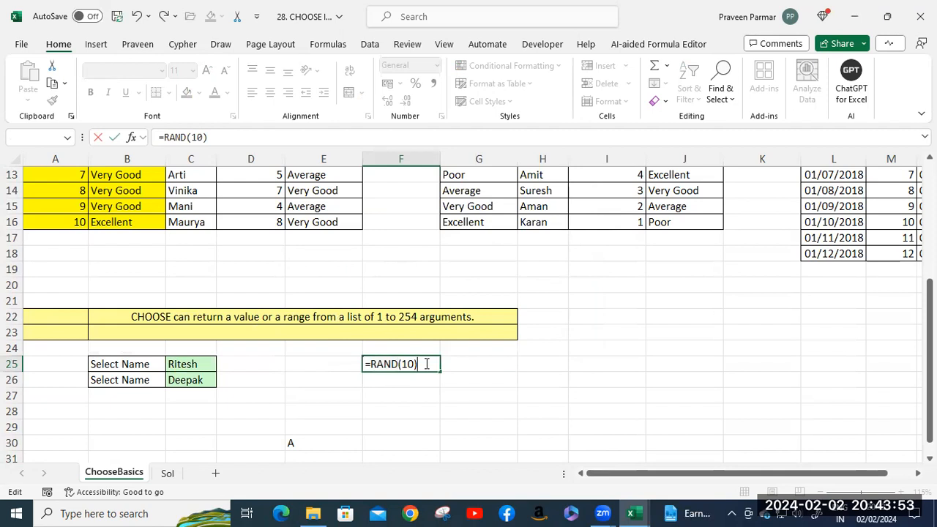
key(Return)
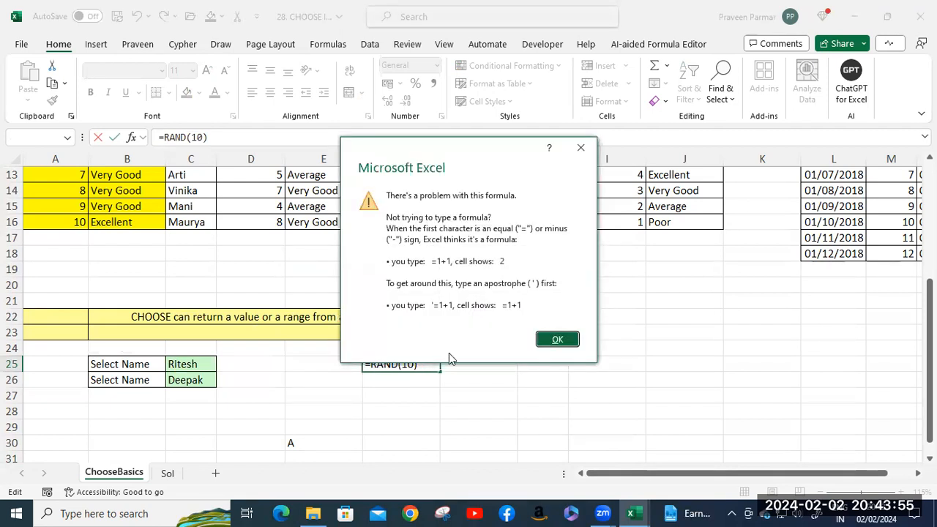
click(562, 340)
click(430, 366)
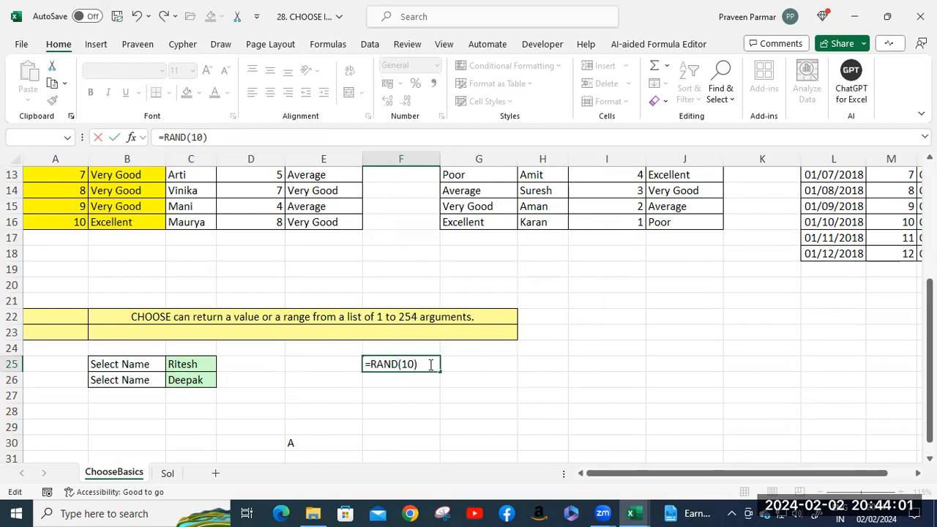
key(Return)
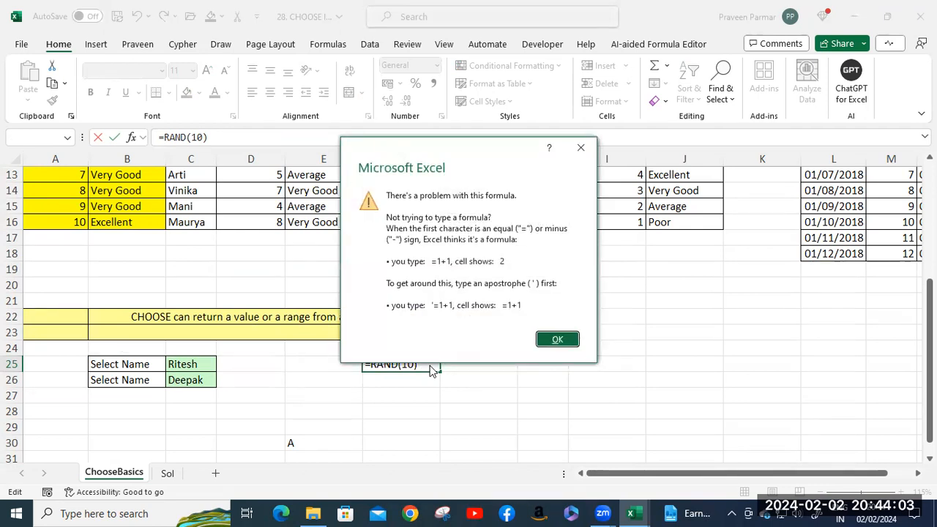
click(552, 340)
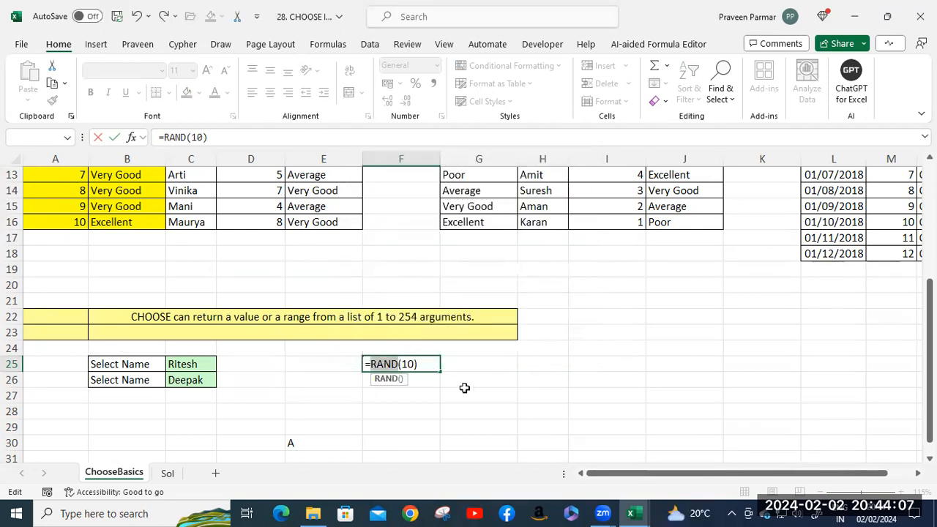
- Try =RAND(1) in F25, and restore the formula to =RAND() without an argument
click(414, 363)
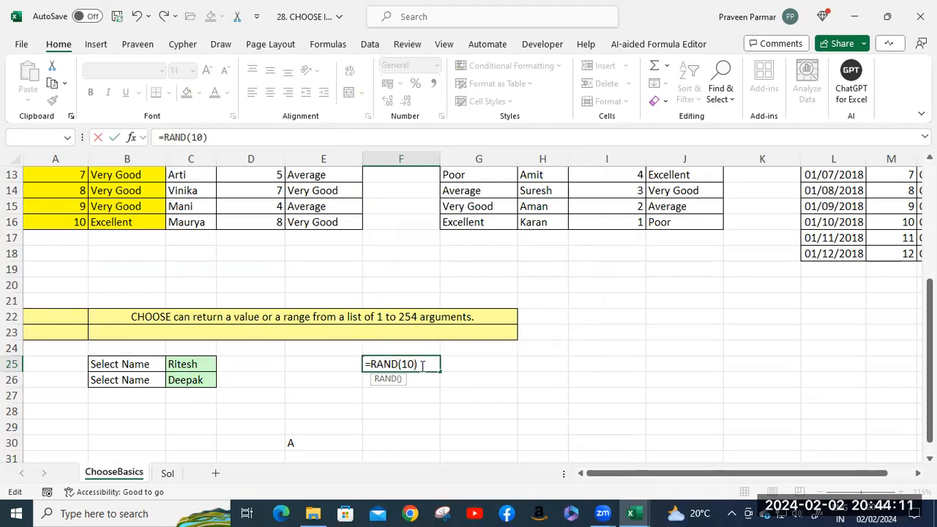
key(BackSpace)
key(Return)
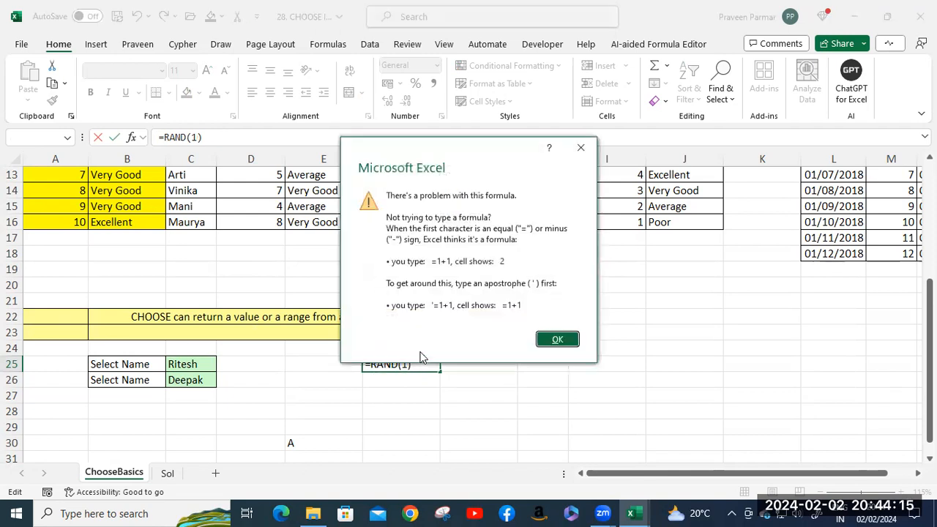
click(564, 339)
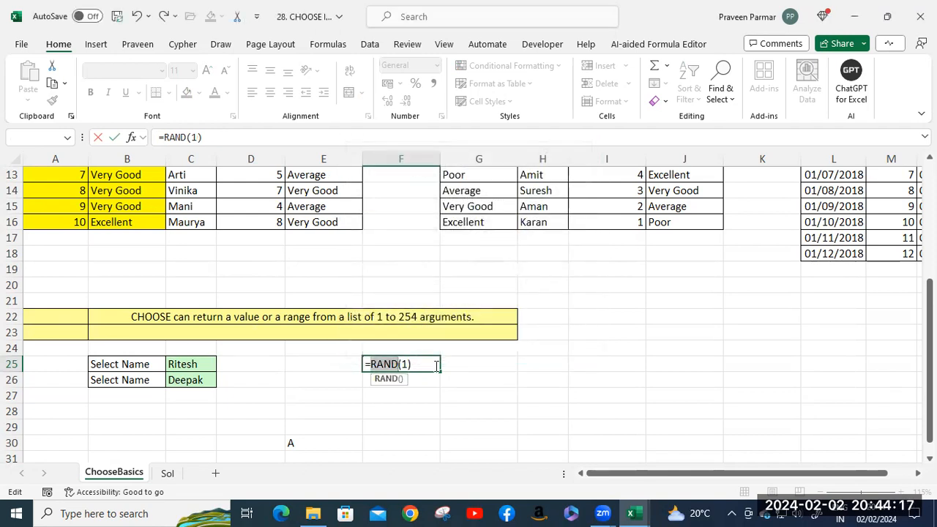
click(401, 364)
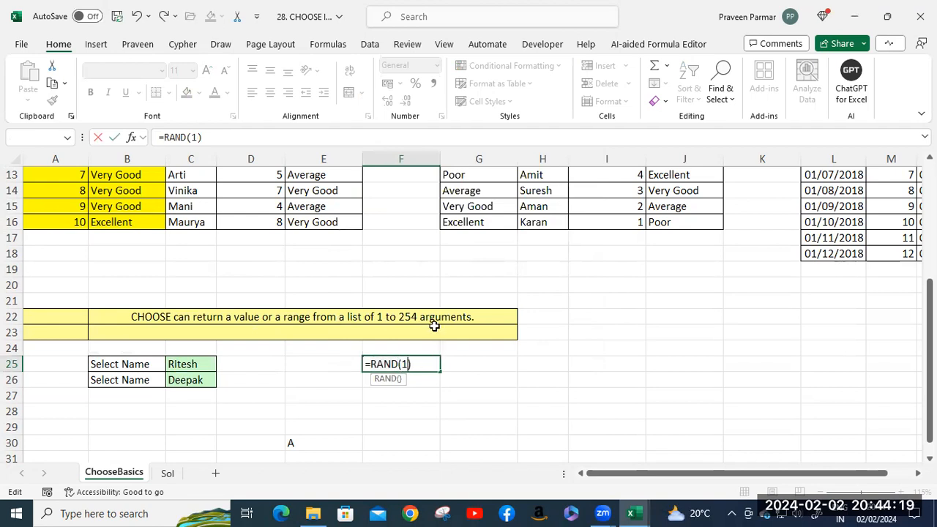
key(BackSpace)
key(Return)
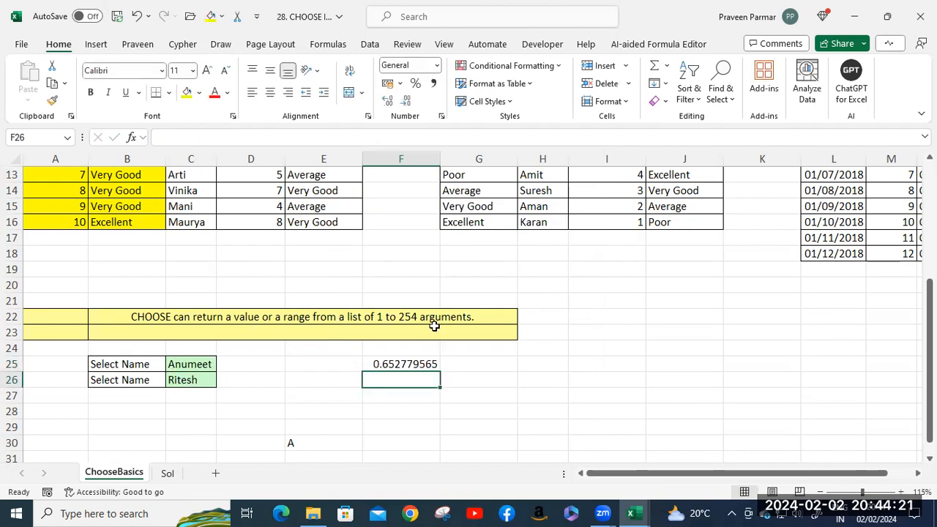
- Fill the RAND formula from F25 down through F43
click(410, 364)
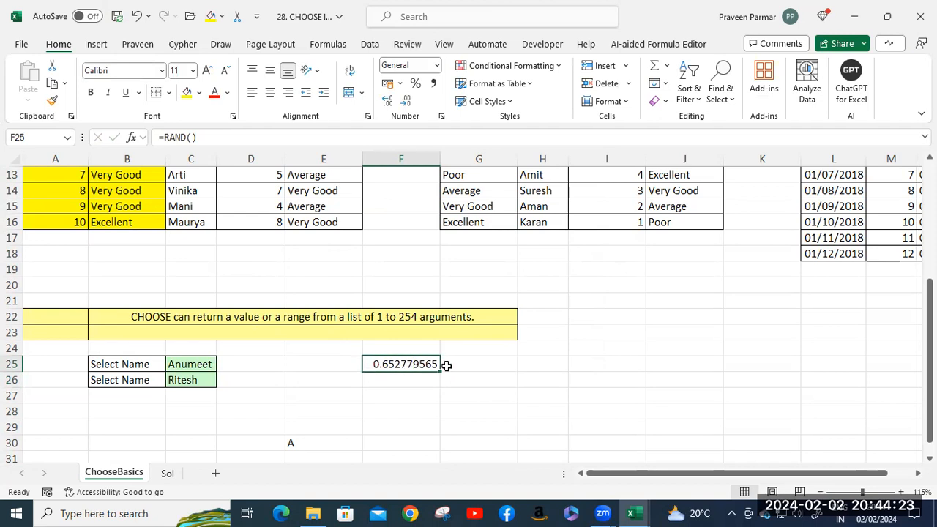
drag(442, 372, 437, 469)
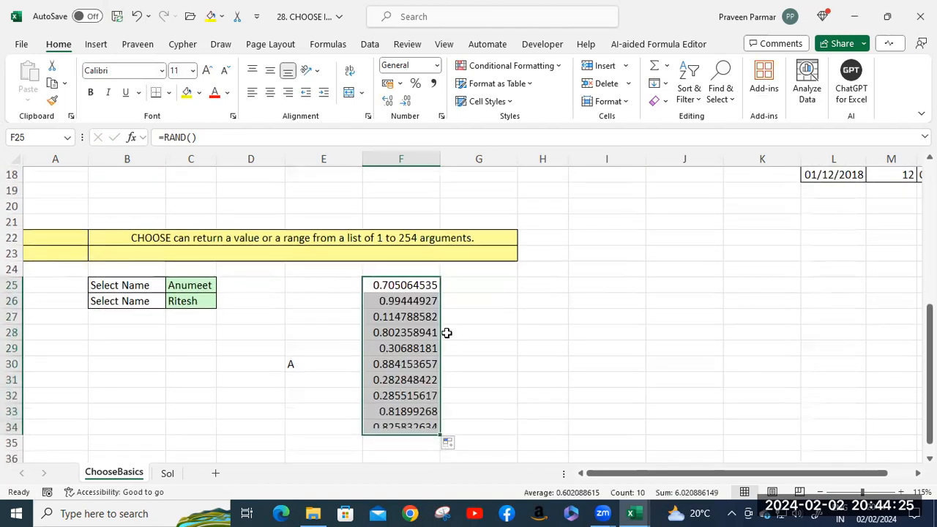
scroll(445, 305, down, 3)
drag(441, 294, 431, 427)
scroll(420, 359, up, 3)
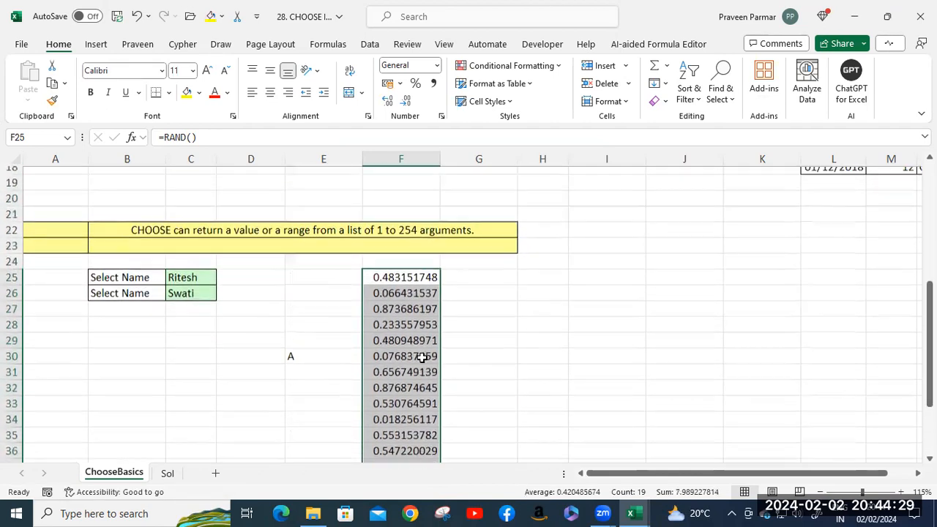
- Open the RAND formula in F25 and re-enter it unchanged to recalculate the random numbers in column F
scroll(403, 308, down, 2)
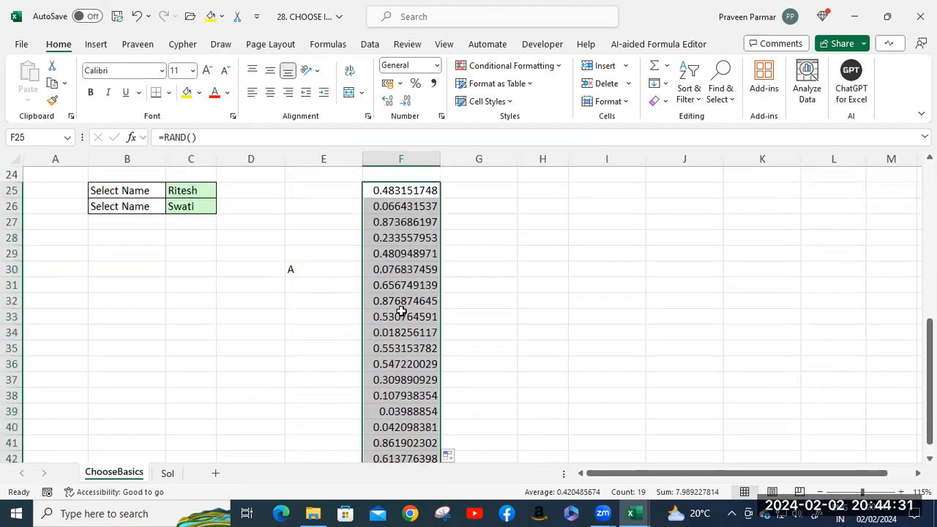
click(402, 191)
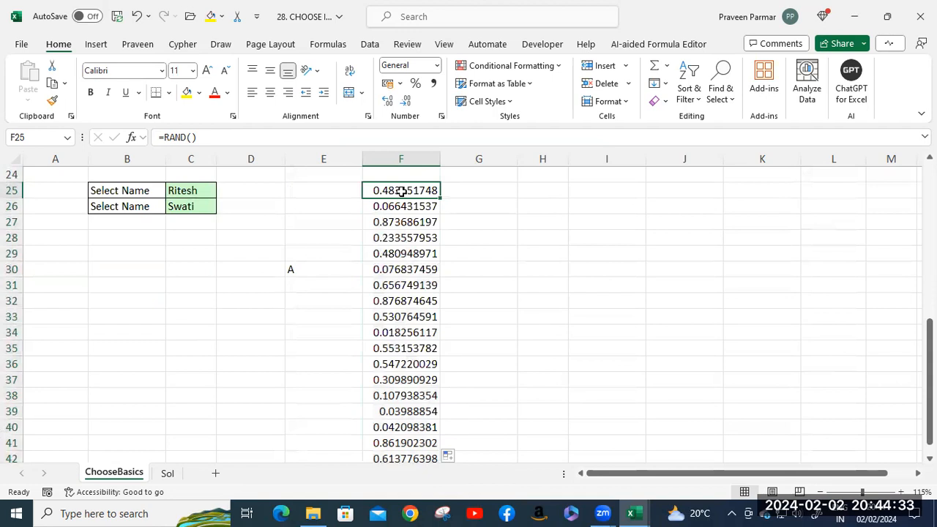
click(208, 141)
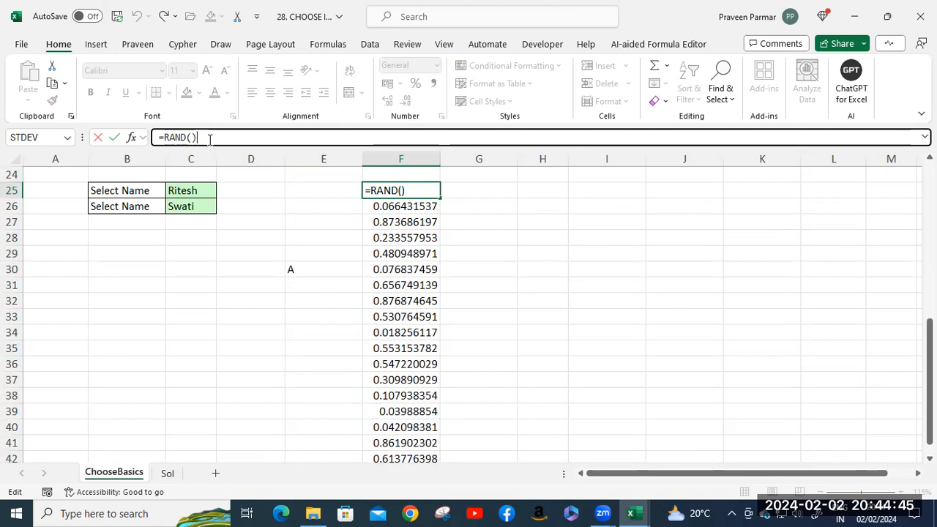
key(Return)
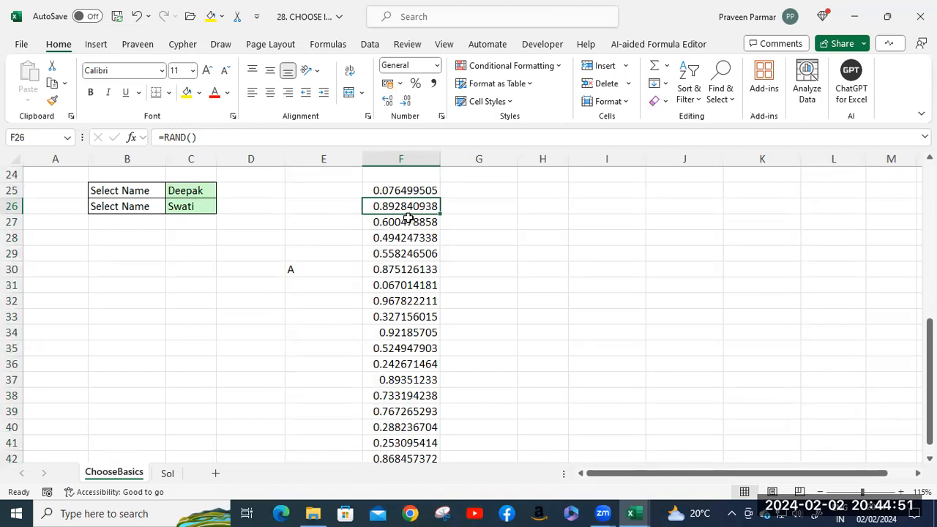
- Enter the heading RAND in F24 above the column of random decimals
click(403, 189)
click(421, 177)
text(R)
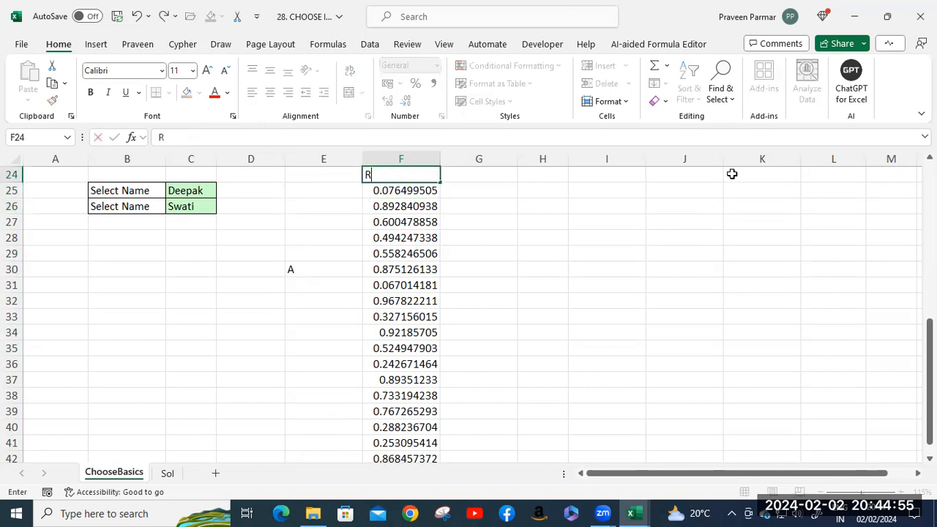
text(AND)
- Enter the heading RANDBETWEEN in H24 and widen column H to fit it
click(534, 178)
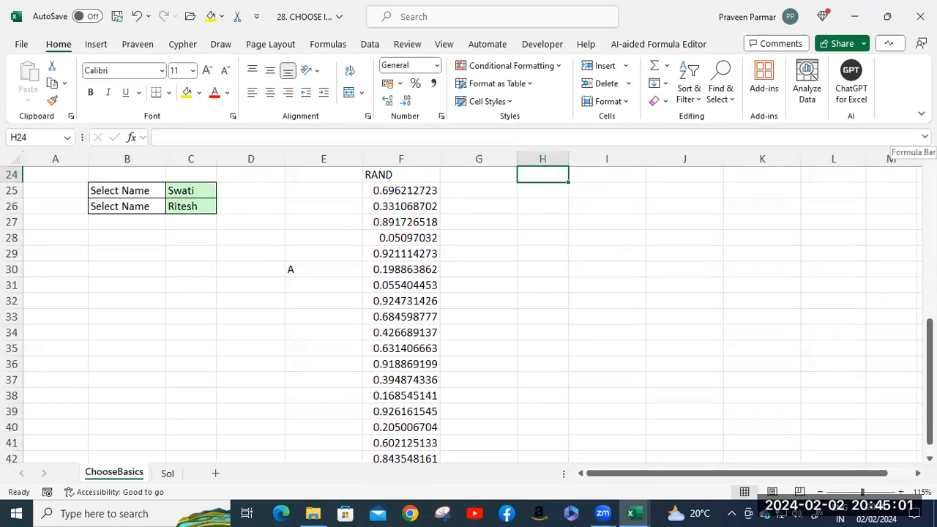
text(RANDV)
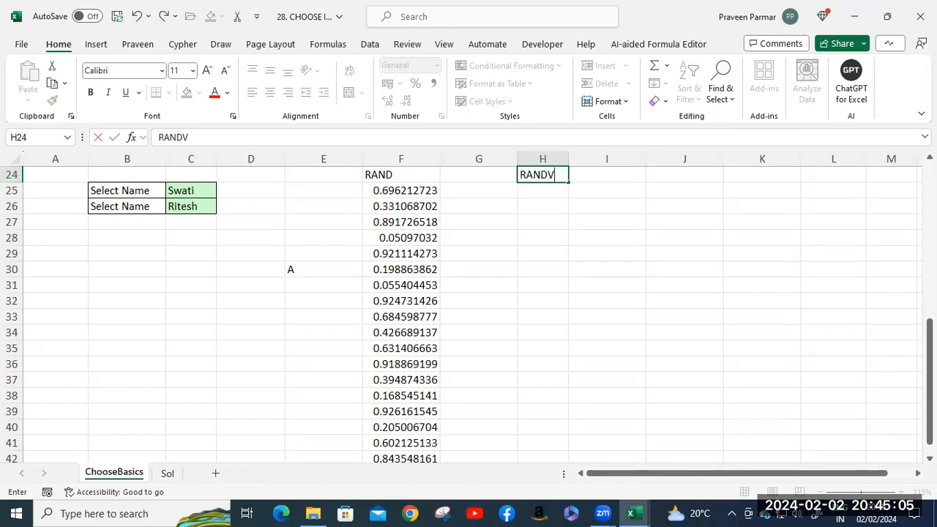
key(BackSpace)
text(BETWEEN)
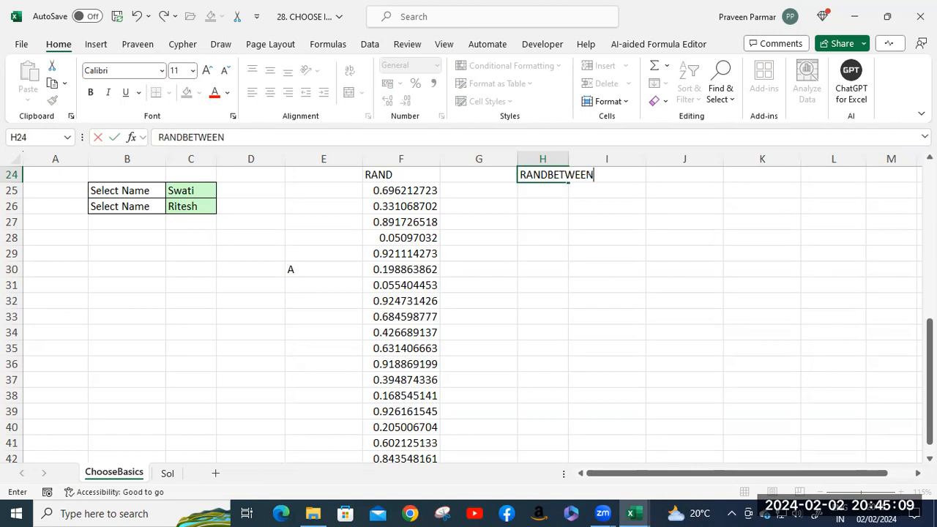
key(Return)
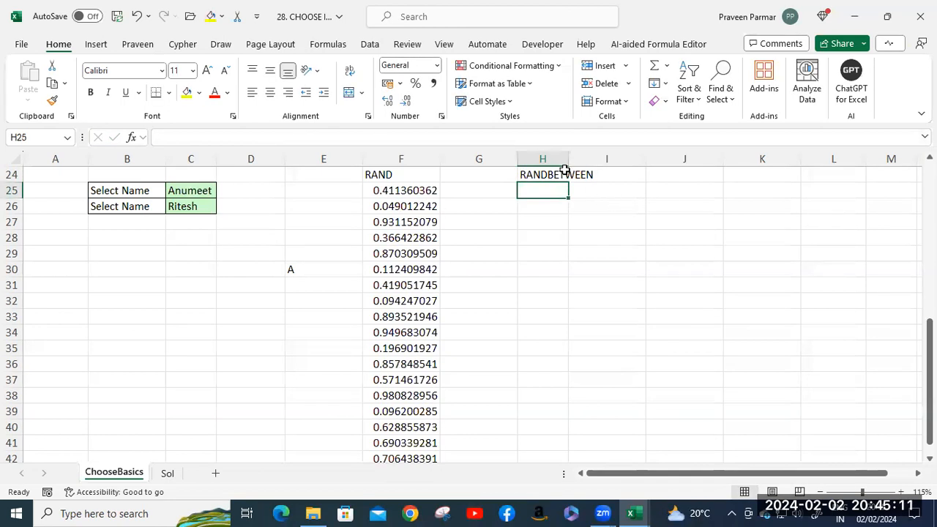
drag(569, 158, 614, 158)
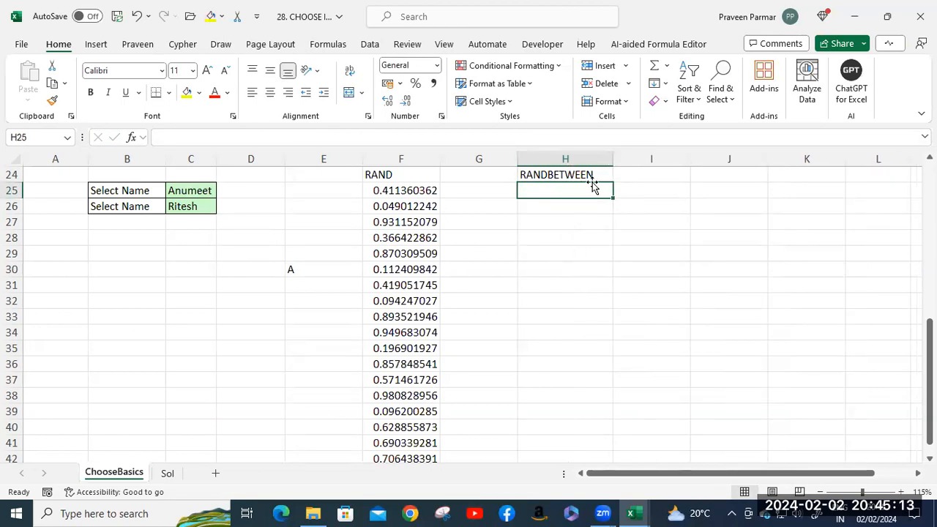
- Enter =RANDBETWEEN(18,60) in H25 and fill the formula down through H40
text(=ran)
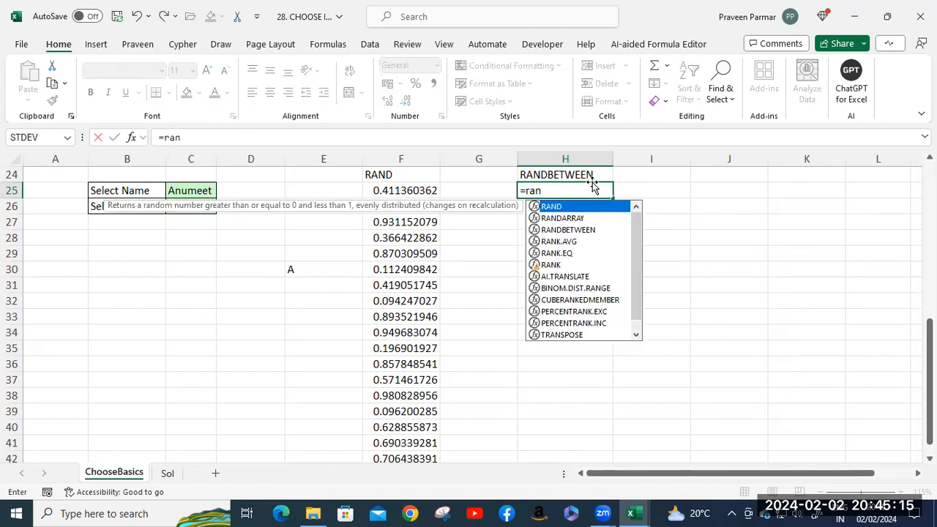
key(Down)
key(Down)
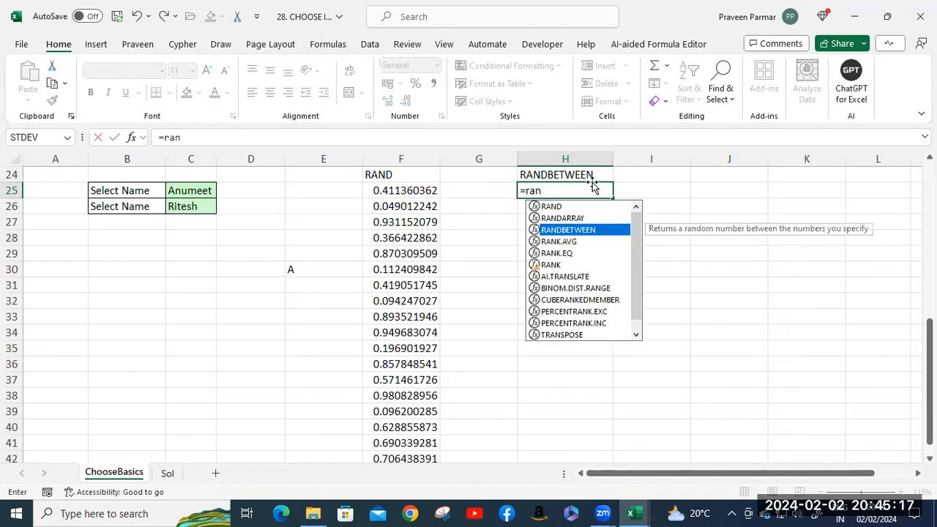
key(Tab)
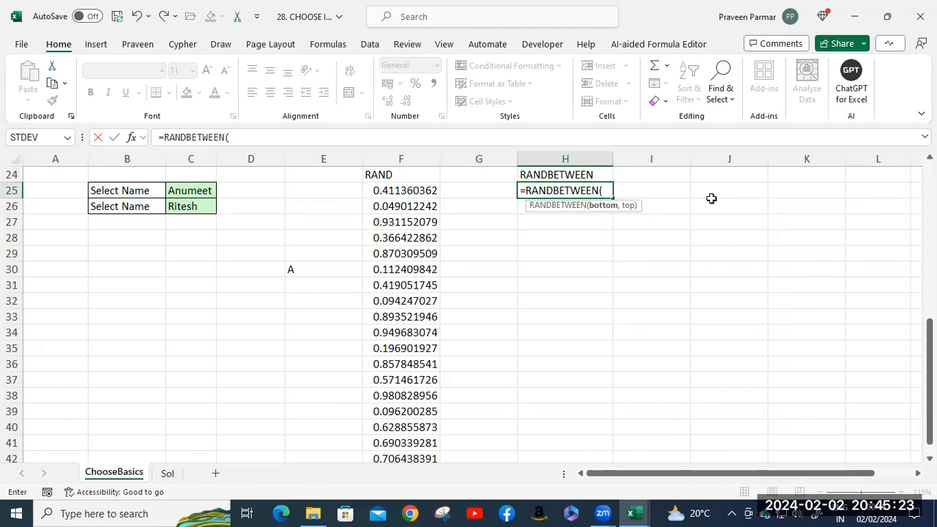
text(18,60)
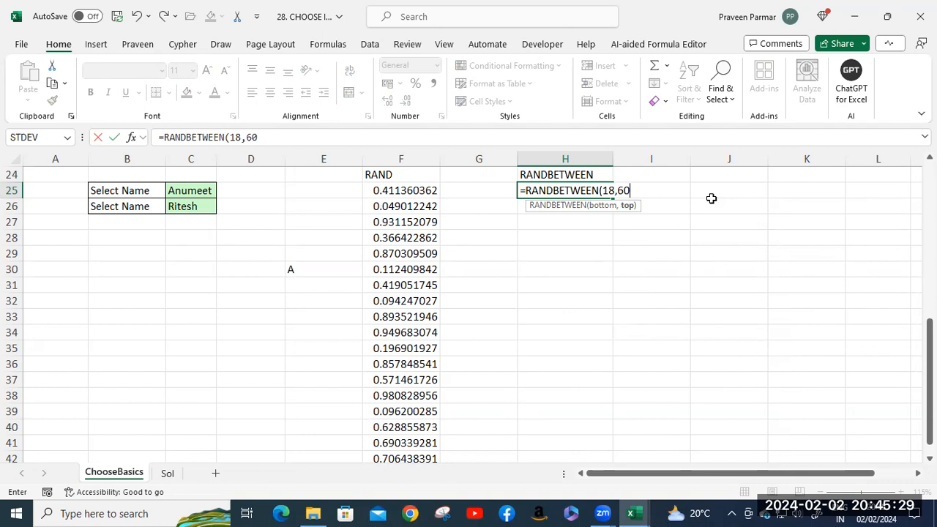
text())
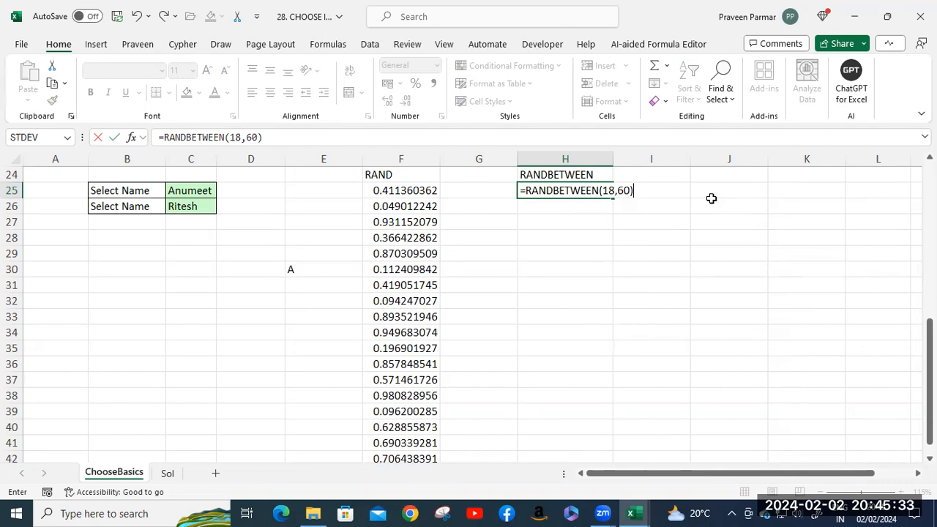
key(Return)
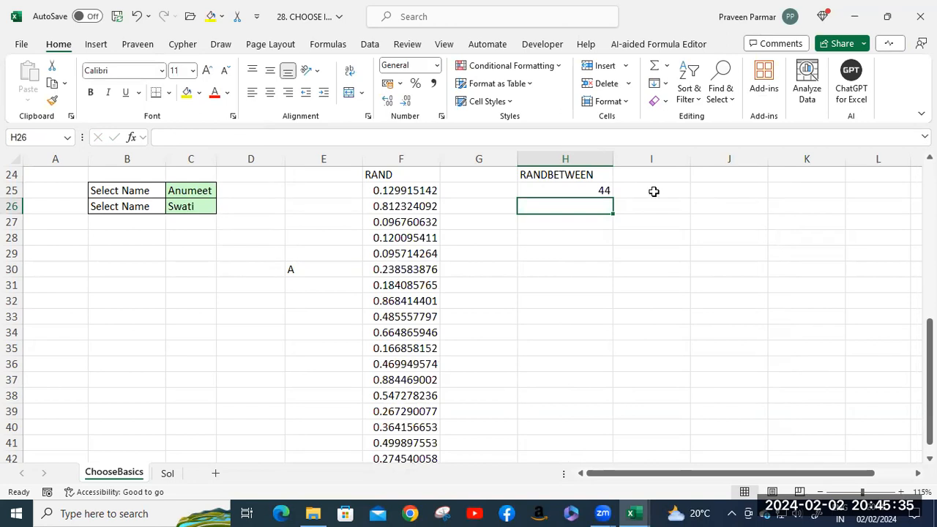
click(586, 194)
drag(613, 198, 611, 435)
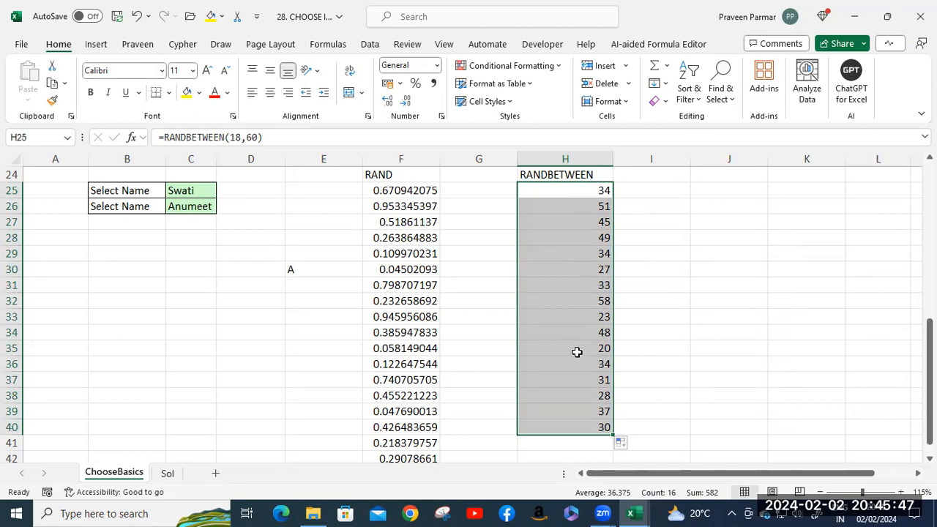
- Enter =RANDARRAY(100,3,1,5,TRUE) in J24 to generate 100 rows by 3 columns of random integers from 1 to 5
click(716, 180)
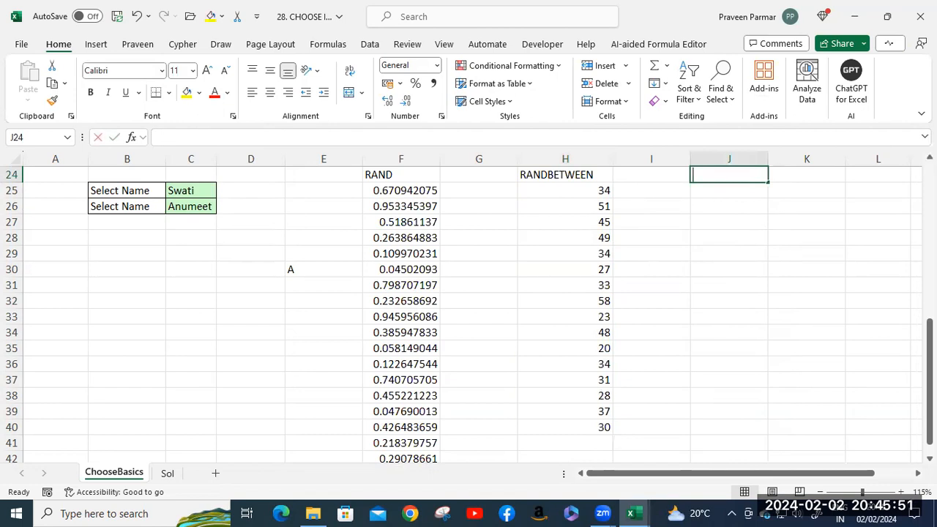
text(=ran)
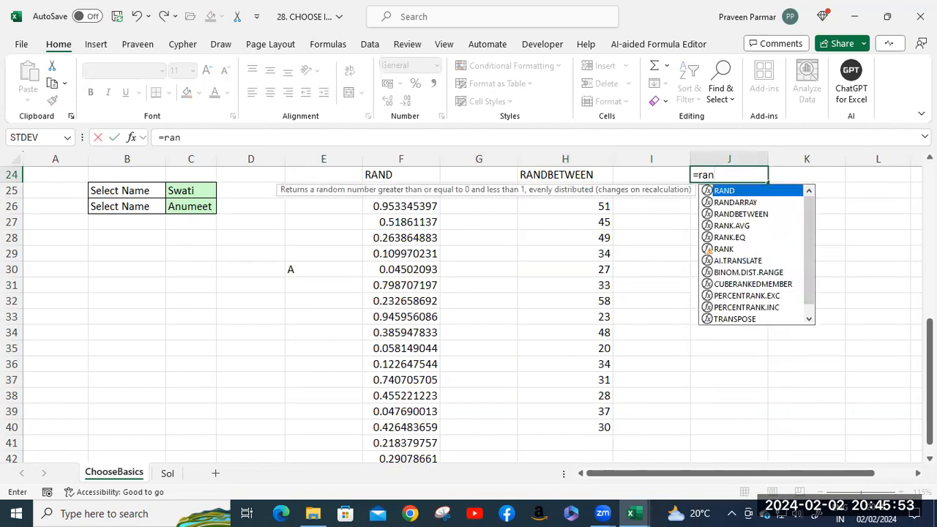
key(Down)
key(Tab)
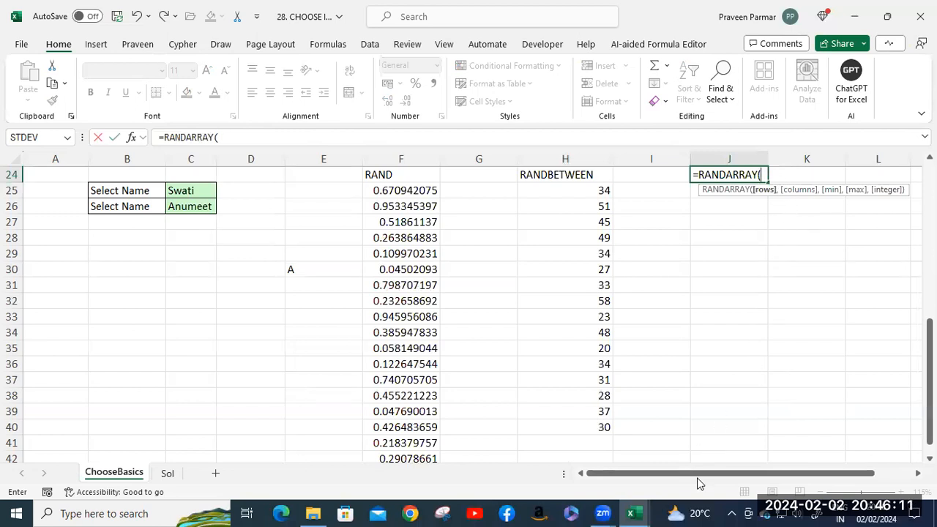
drag(697, 481, 746, 474)
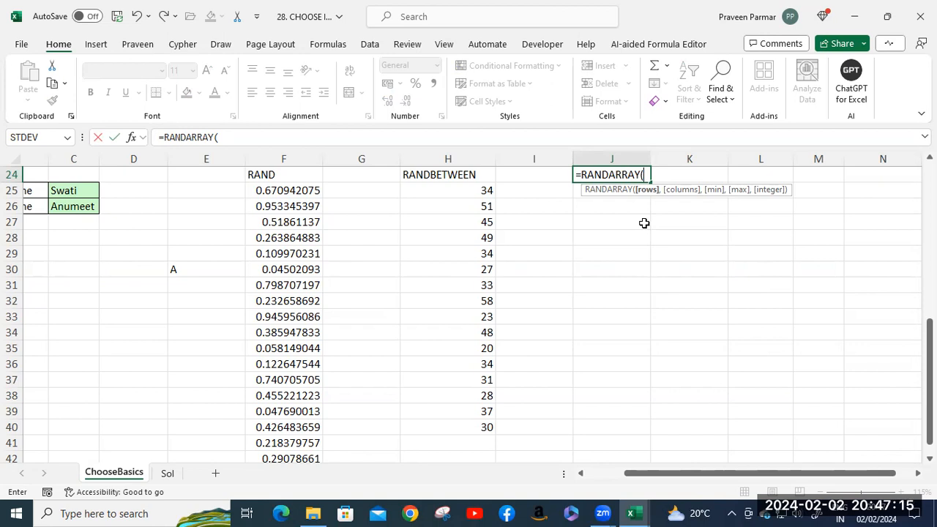
text(100,)
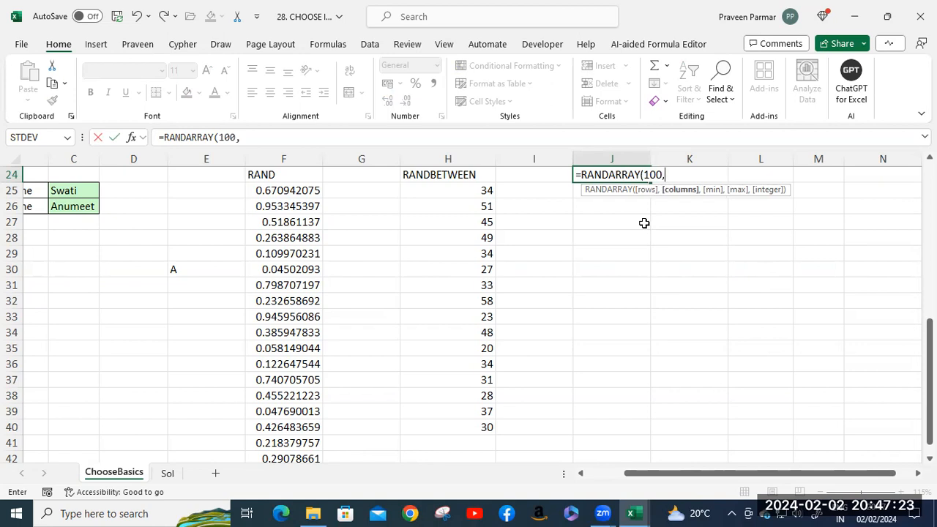
text(3,1)
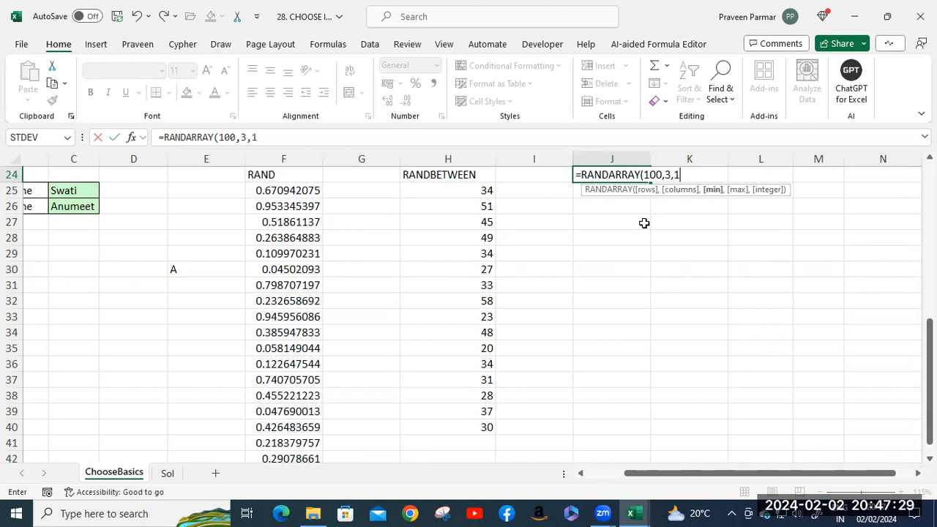
text(,5,)
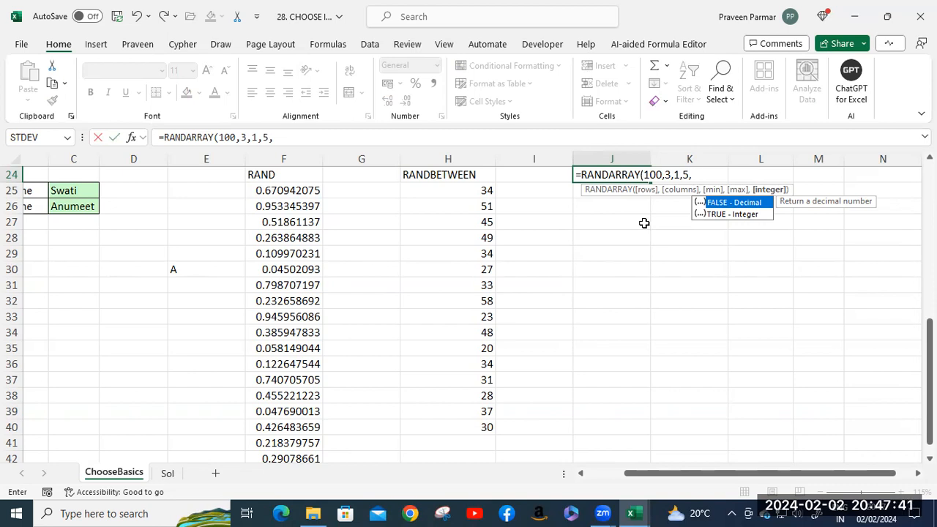
key(Down)
key(Tab)
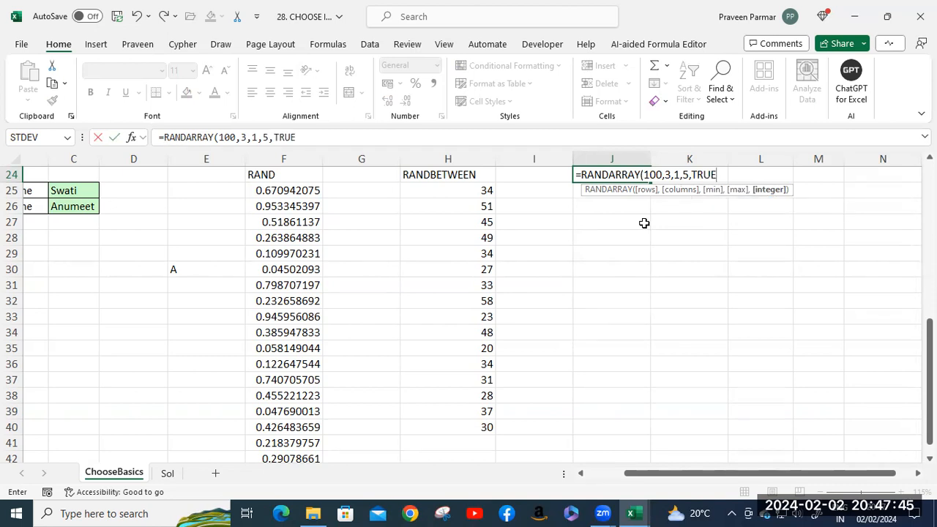
text())
key(Return)
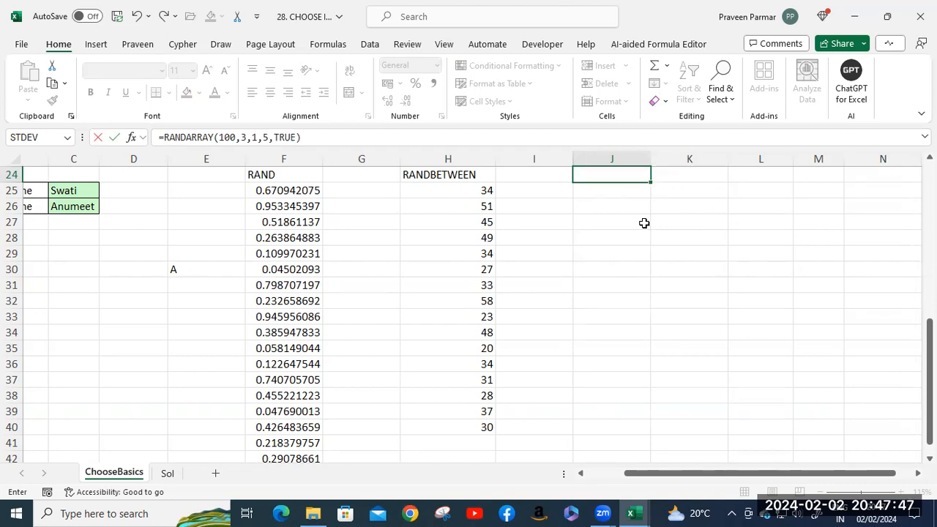
- Examine the RANDARRAY formula in J24 and the full extent of its spilled results across columns J to L
scroll(693, 224, up, 2)
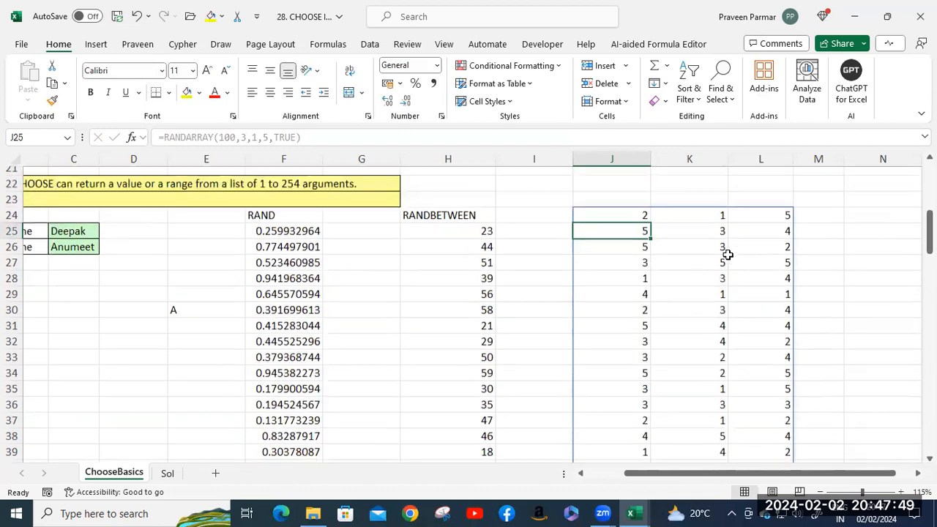
click(622, 269)
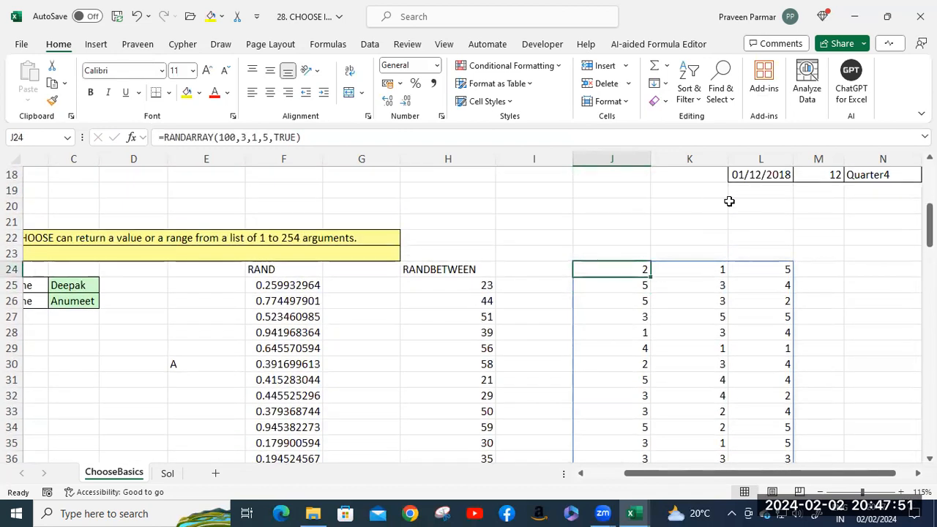
scroll(725, 201, down, 7)
scroll(729, 203, down, 8)
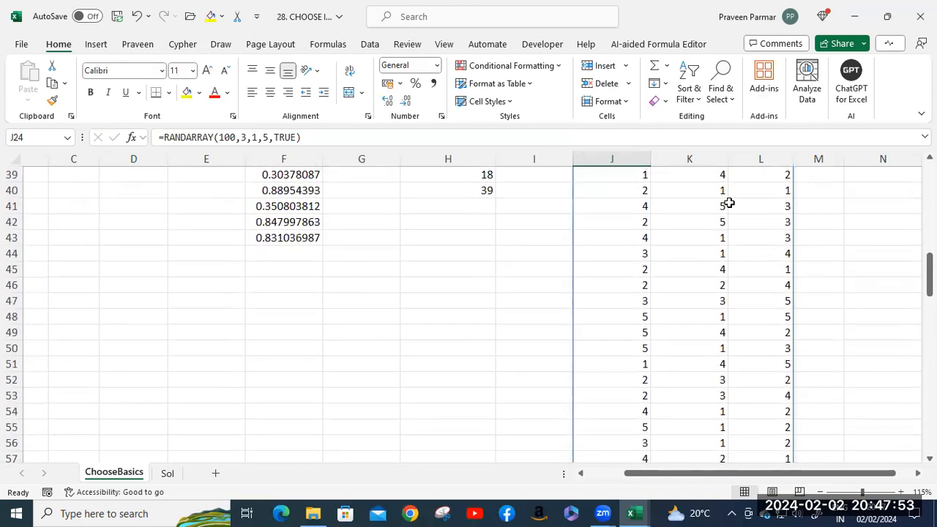
scroll(729, 202, down, 6)
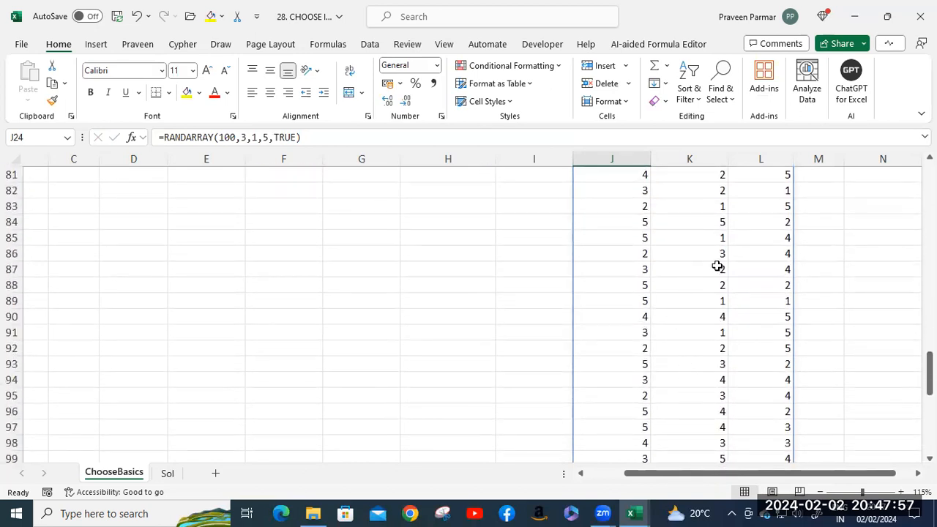
scroll(718, 275, down, 1)
scroll(718, 274, down, 8)
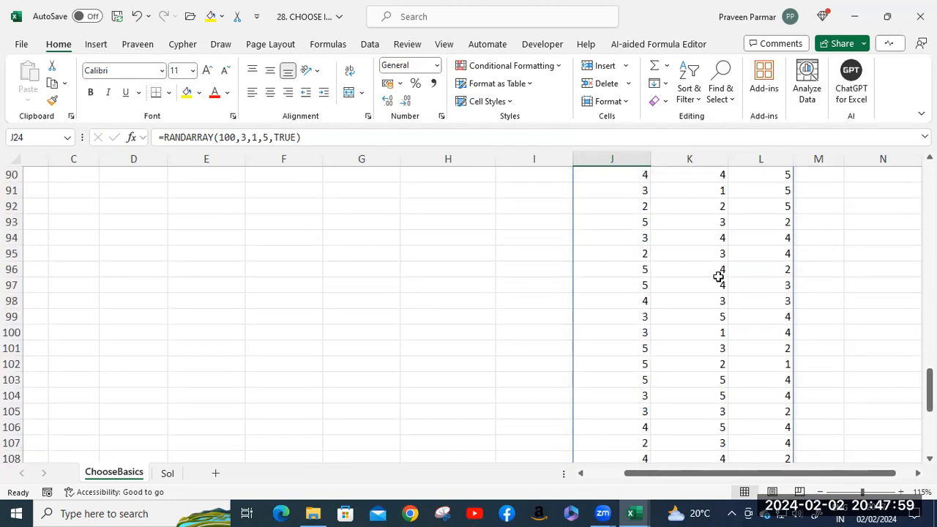
scroll(718, 276, up, 9)
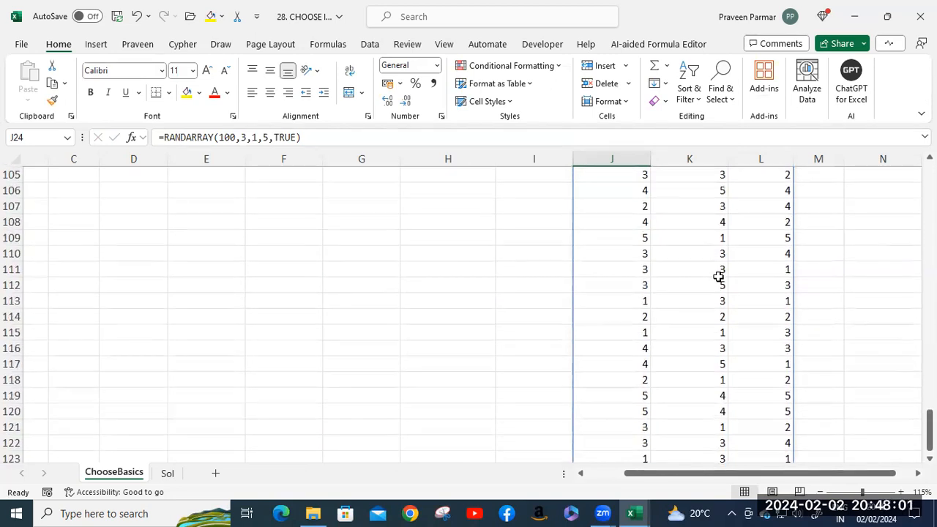
scroll(718, 275, up, 15)
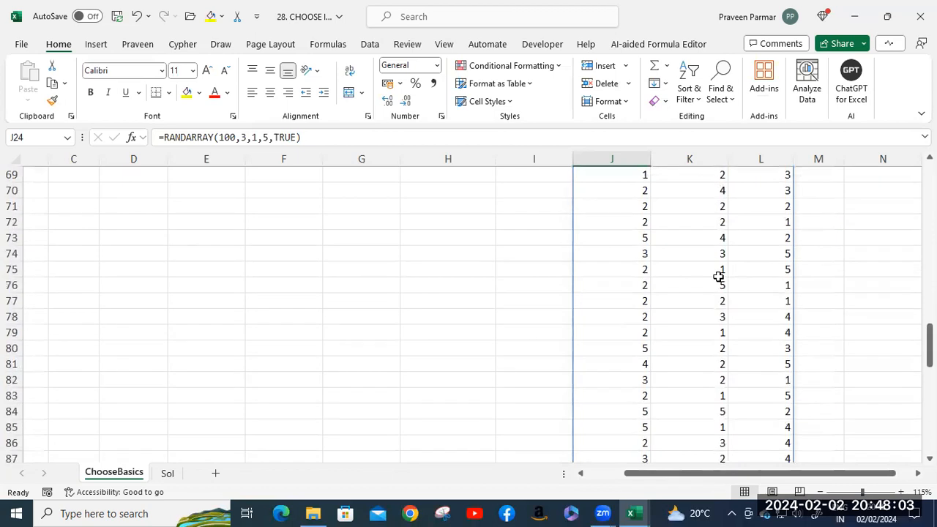
scroll(718, 276, up, 7)
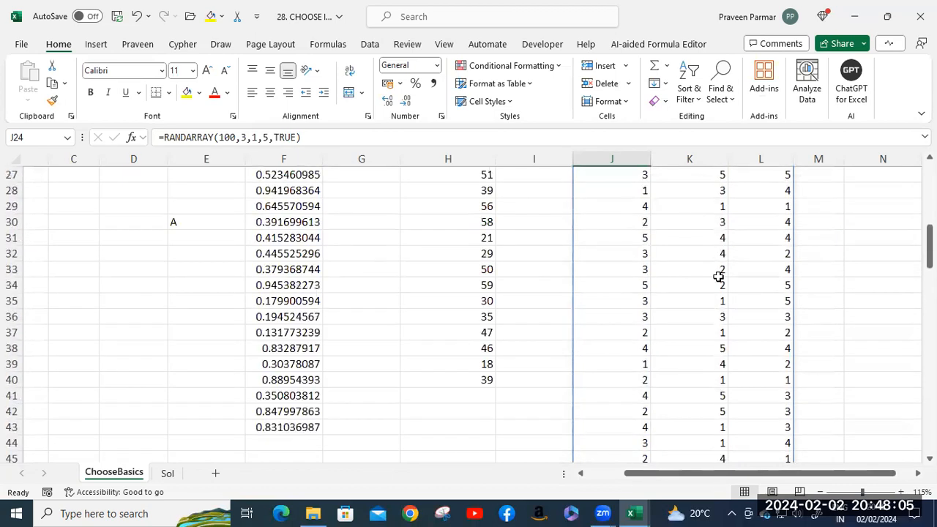
scroll(718, 276, down, 1)
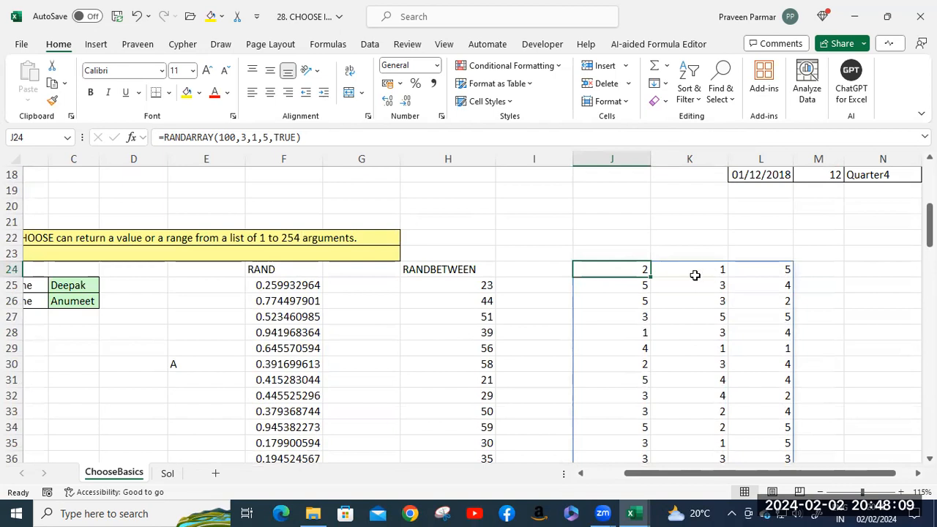
- Inspect the formula behind J24, K24 and L24 to compare the RANDARRAY source cell with its spilled neighbours
click(695, 275)
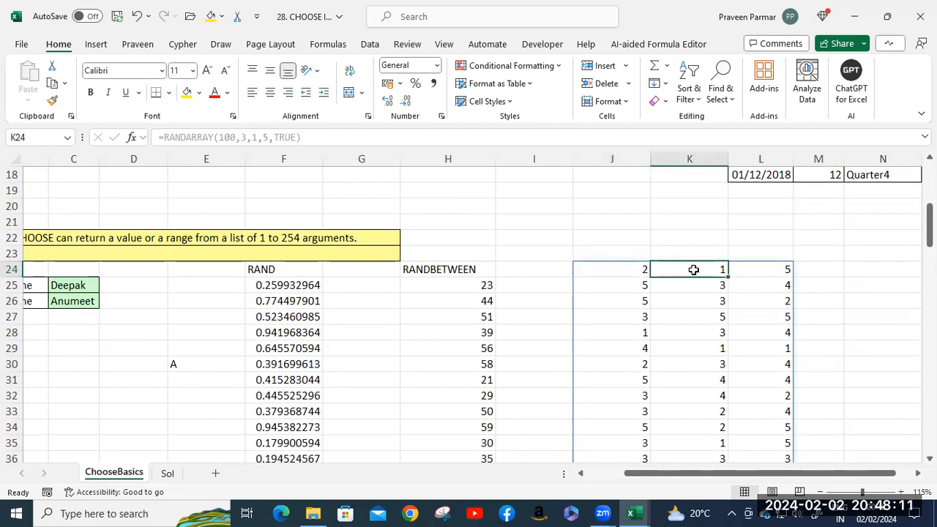
click(613, 268)
click(748, 268)
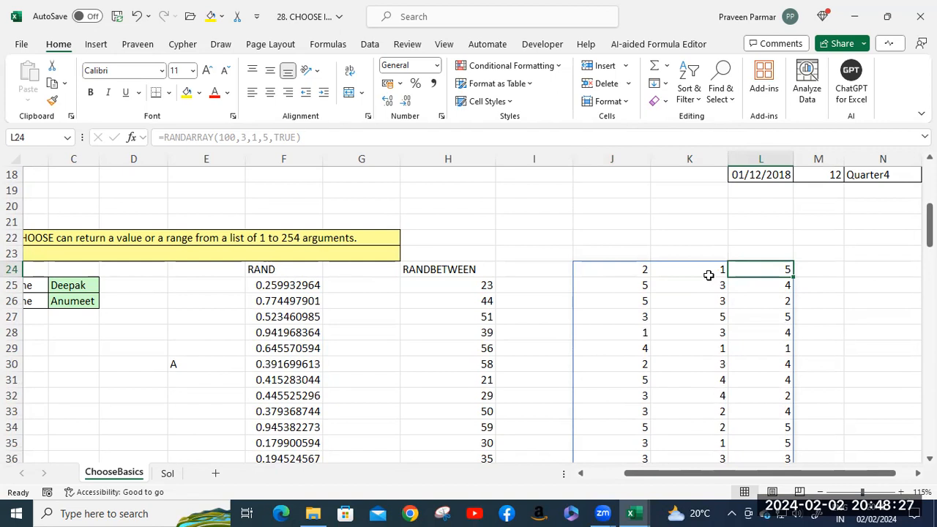
click(622, 270)
click(673, 270)
click(748, 270)
- Change the integer argument of the RANDARRAY formula in J24 to FALSE, giving =RANDARRAY(100,3,1,5,FALSE)
click(610, 270)
double_click(610, 271)
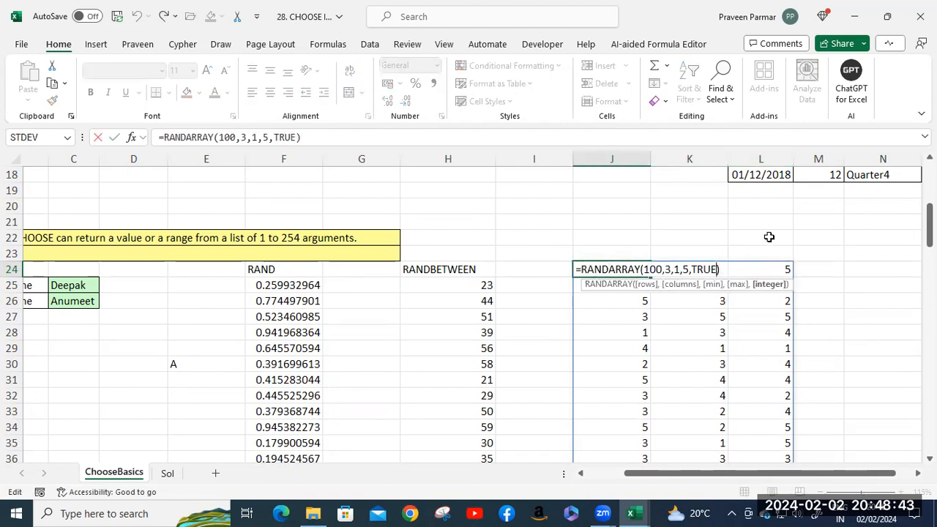
key(Left)
key(BackSpace)
key(BackSpace)
key(BackSpace)
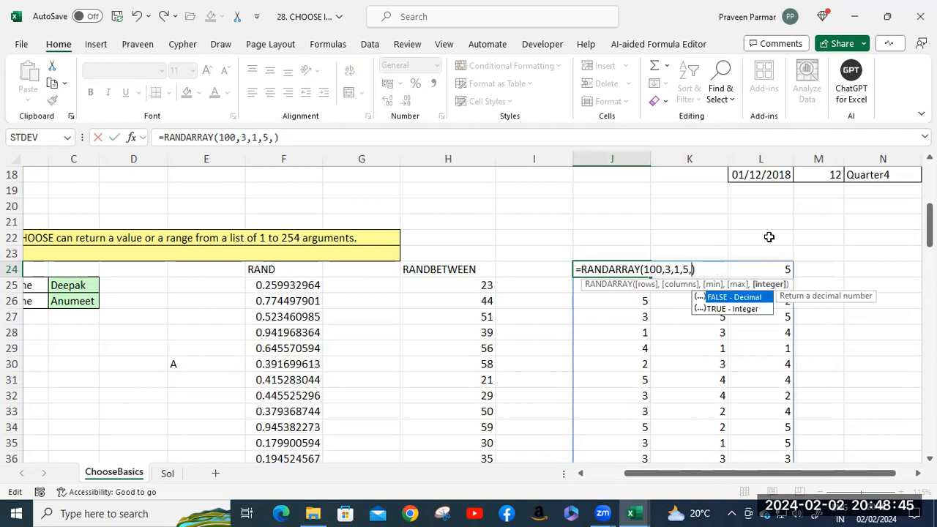
key(BackSpace)
text(F)
key(Tab)
key(ctrl+Return)
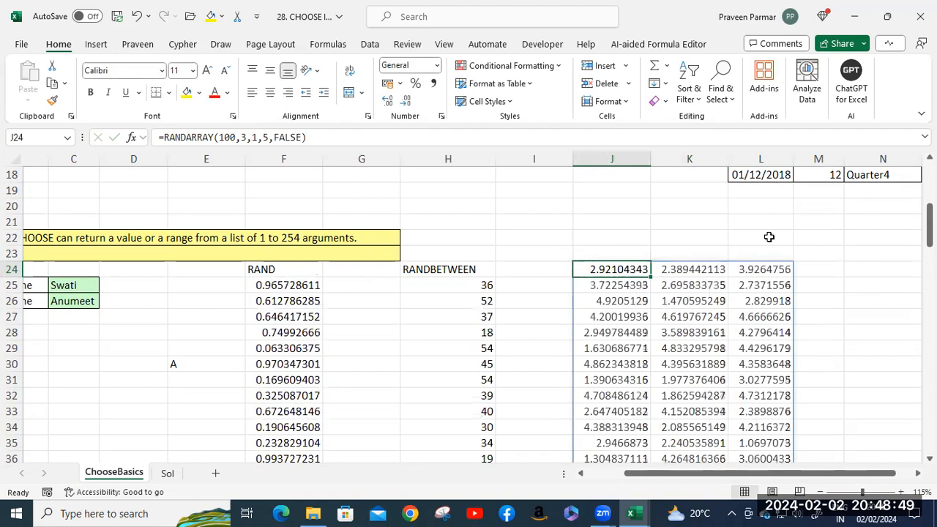
- Review the decimal values spilled by RANDARRAY down columns J to L, and return to the start of the array
scroll(764, 242, down, 9)
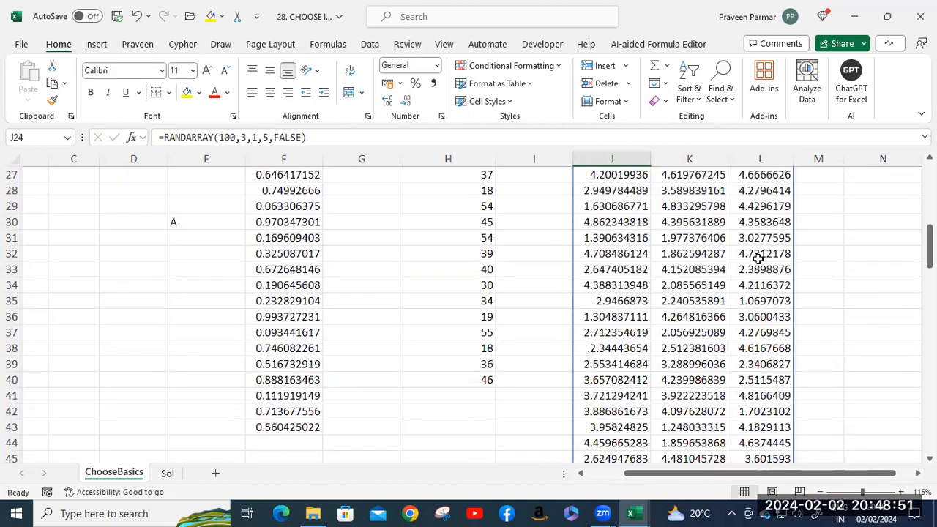
scroll(757, 253, down, 4)
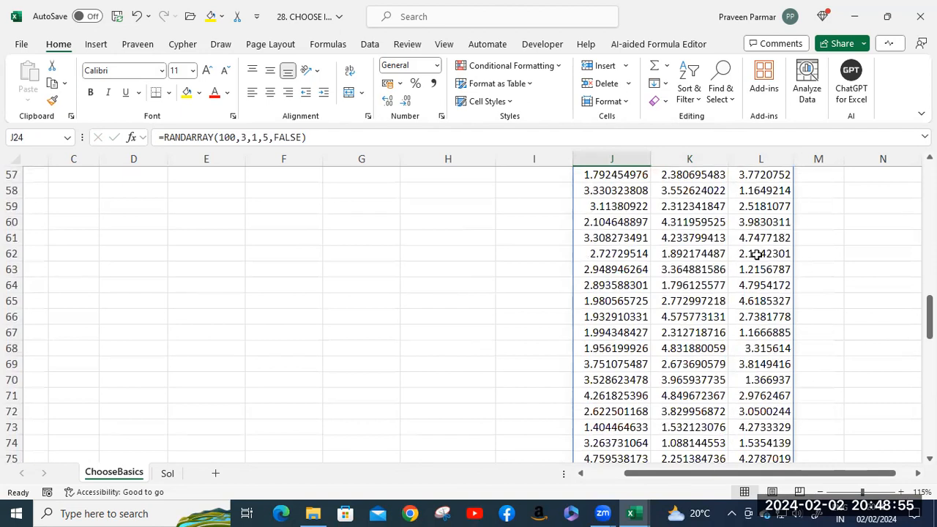
scroll(757, 254, down, 4)
scroll(757, 253, down, 3)
scroll(756, 253, down, 5)
scroll(757, 253, up, 1)
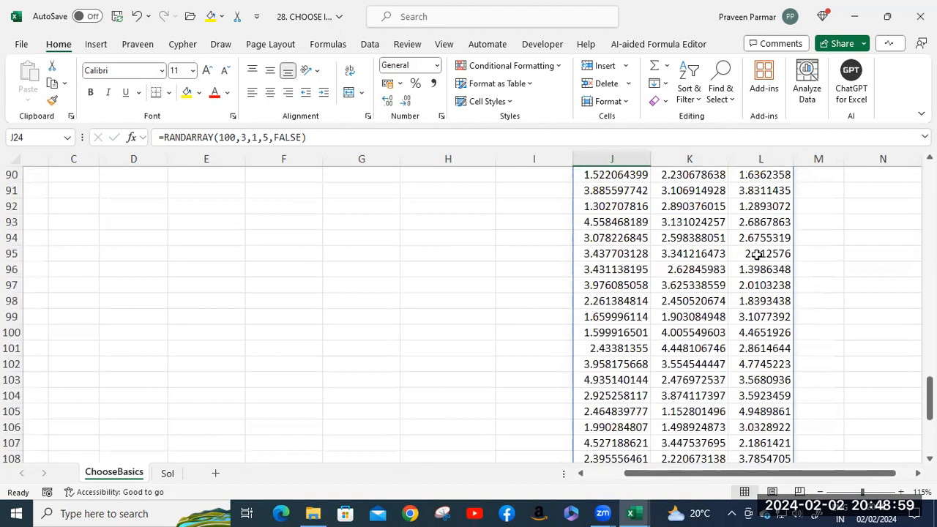
scroll(757, 254, down, 2)
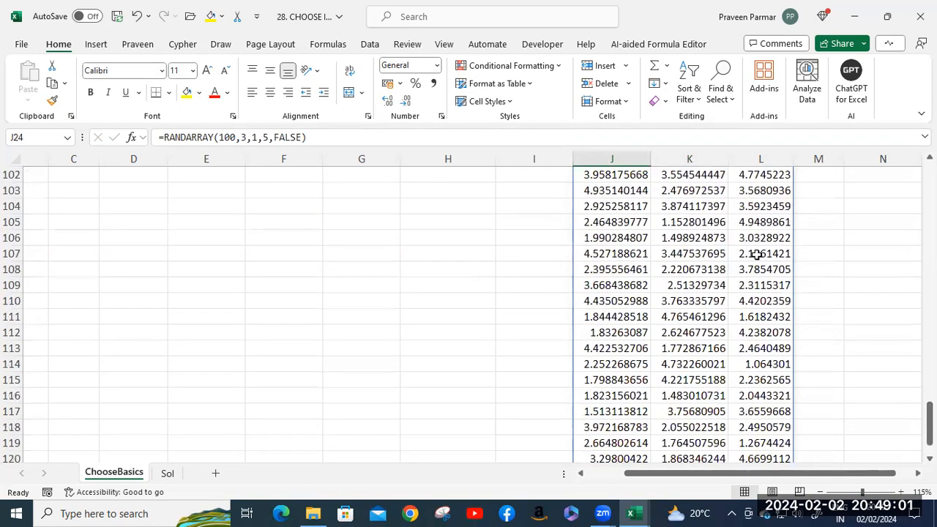
scroll(757, 254, up, 7)
scroll(757, 254, up, 13)
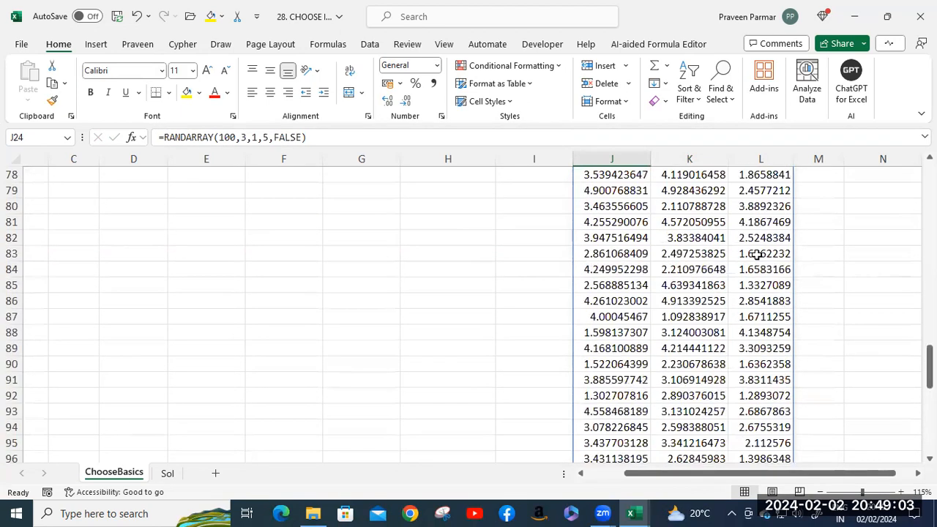
scroll(757, 254, up, 9)
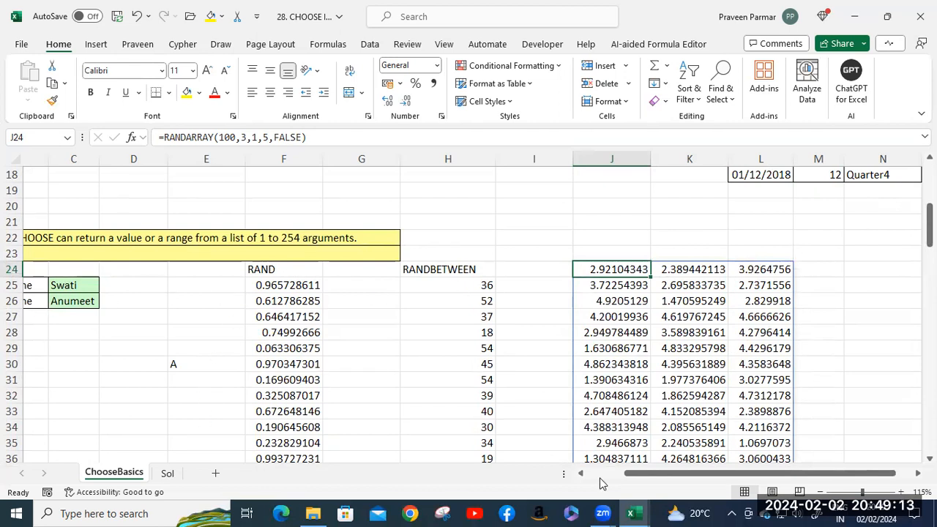
click(66, 357)
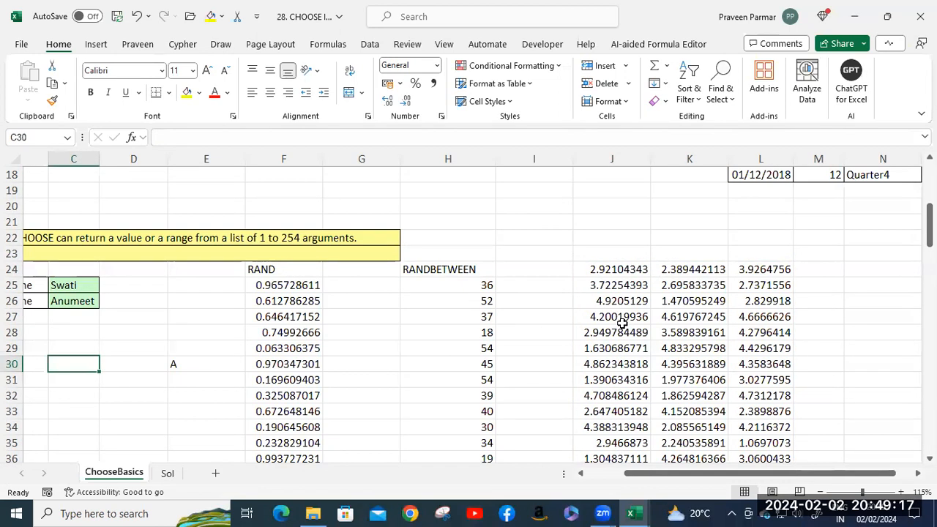